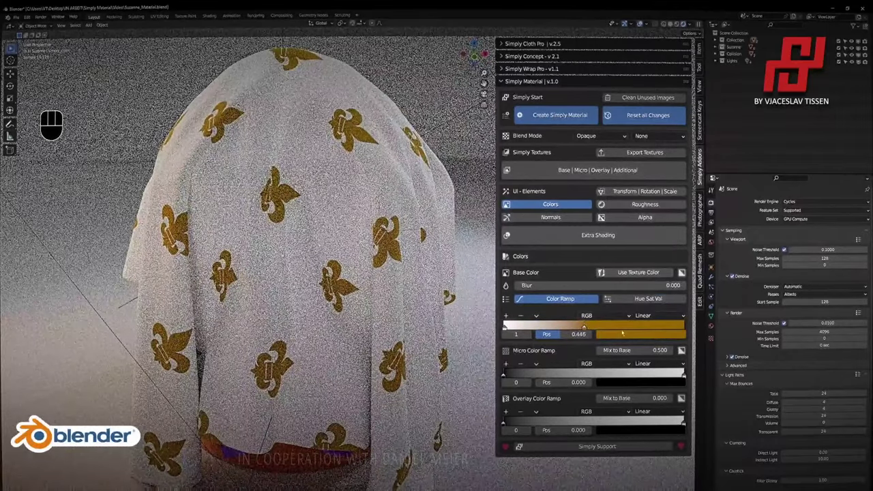
Recolor the fleur-de-lis ornaments orange-brown using stop 1 of the Base Color ramp.
{"action": "left_click", "coordinate": [621, 332]}
{"action": "left_click", "coordinate": [621, 264]}
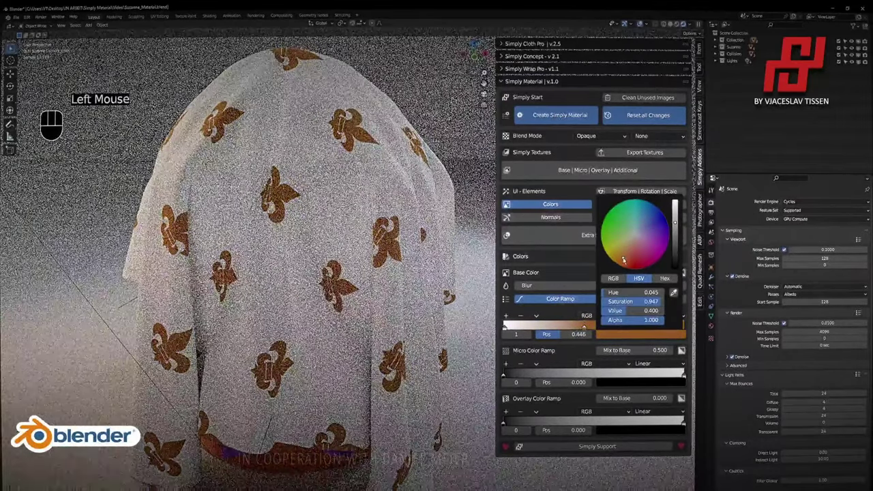
{"action": "middle_click_drag", "start_coordinate": [372, 224], "coordinate": [409, 225]}
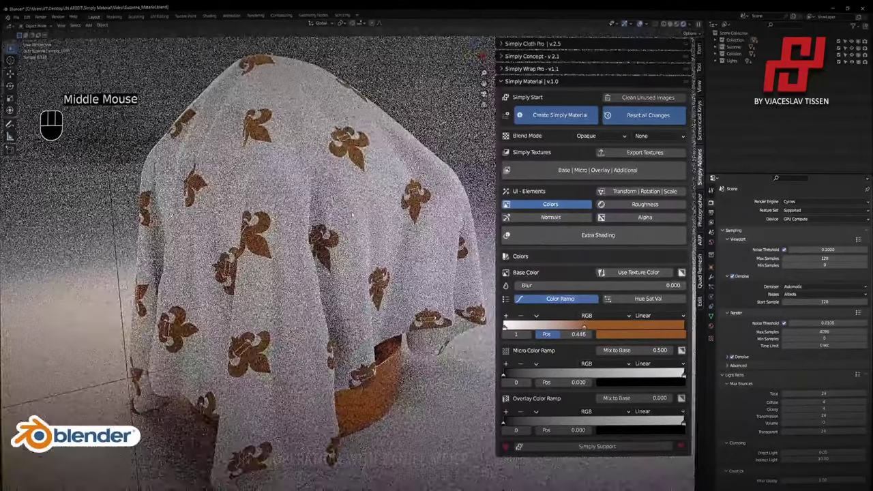
Recolor the fabric background dark blue using stop 0 of the Base Color ramp.
{"action": "left_click", "coordinate": [507, 329]}
{"action": "left_click", "coordinate": [608, 334]}
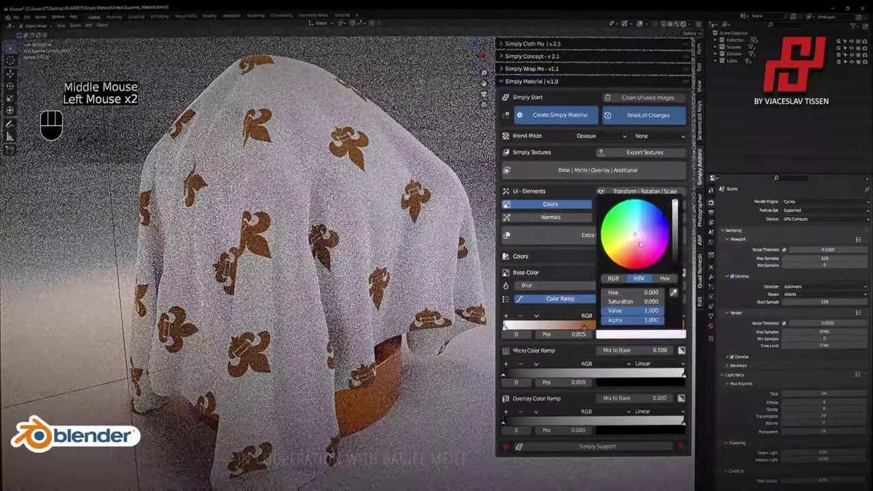
{"action": "left_click_drag", "start_coordinate": [637, 236], "coordinate": [629, 215]}
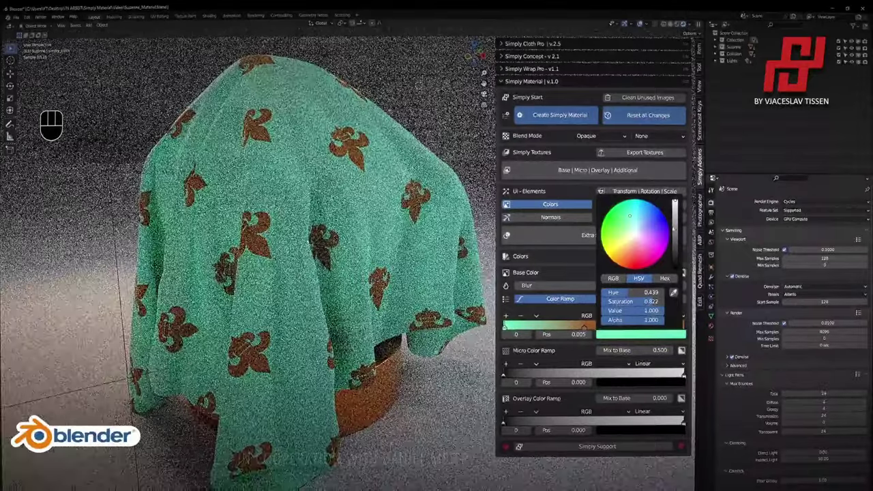
{"action": "left_click_drag", "start_coordinate": [675, 243], "coordinate": [675, 251]}
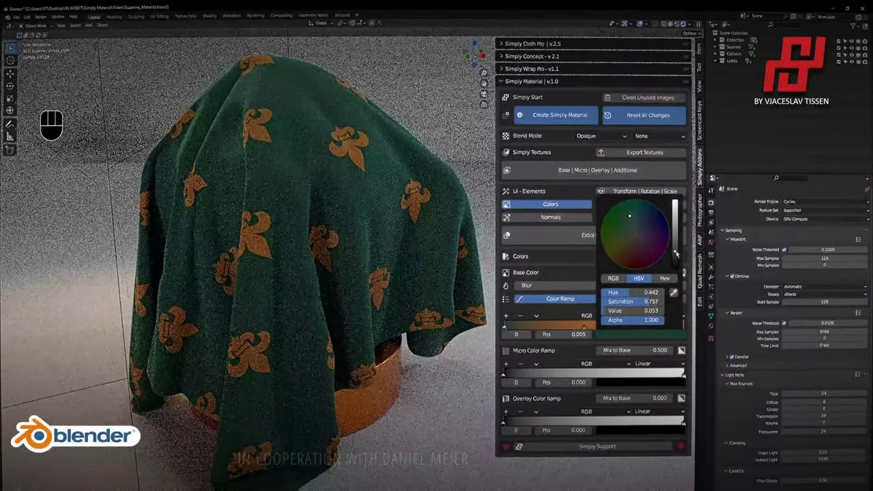
{"action": "left_click", "coordinate": [643, 220]}
{"action": "left_click", "coordinate": [641, 223]}
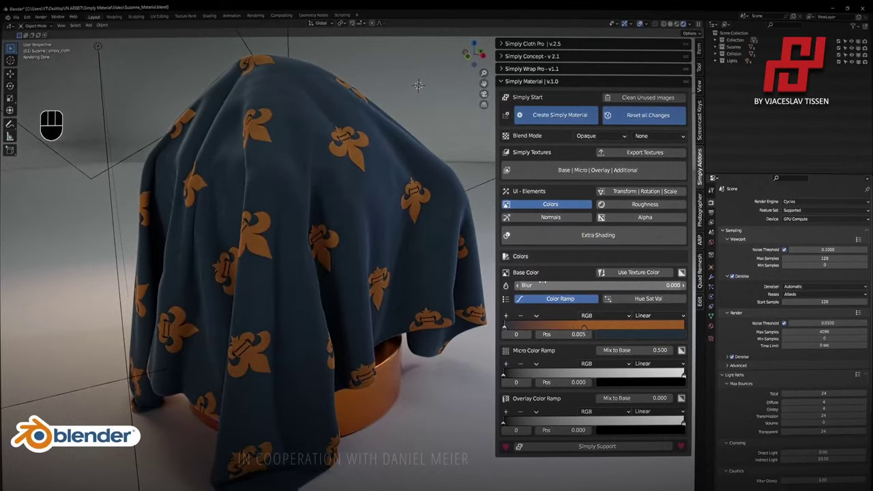
Try a Base Color blur of about 13.6 and return it to 0.
{"action": "left_click_drag", "start_coordinate": [542, 284], "coordinate": [600, 283]}
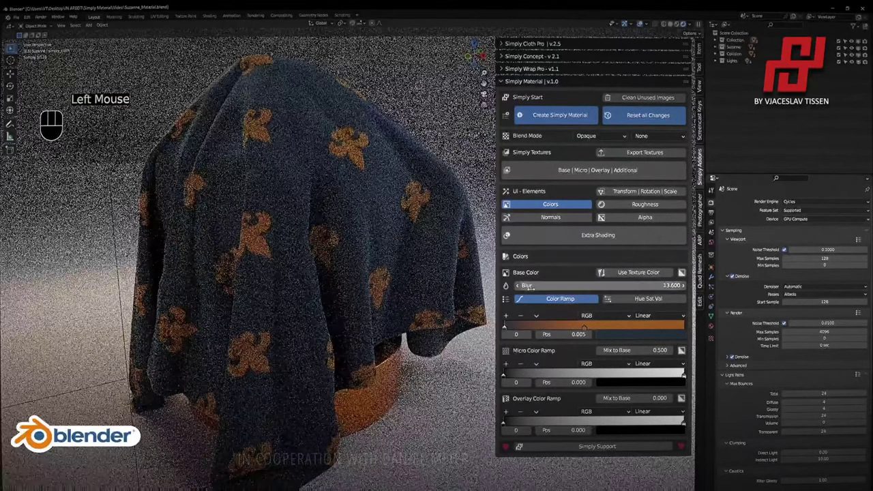
{"action": "left_click", "coordinate": [606, 286]}
{"action": "type", "text": "0"}
{"action": "key", "text": "Return"}
Enable Hue Sat Val for the Base Color, test a saturation of 0 and restore it to 1.
{"action": "left_click", "coordinate": [630, 301]}
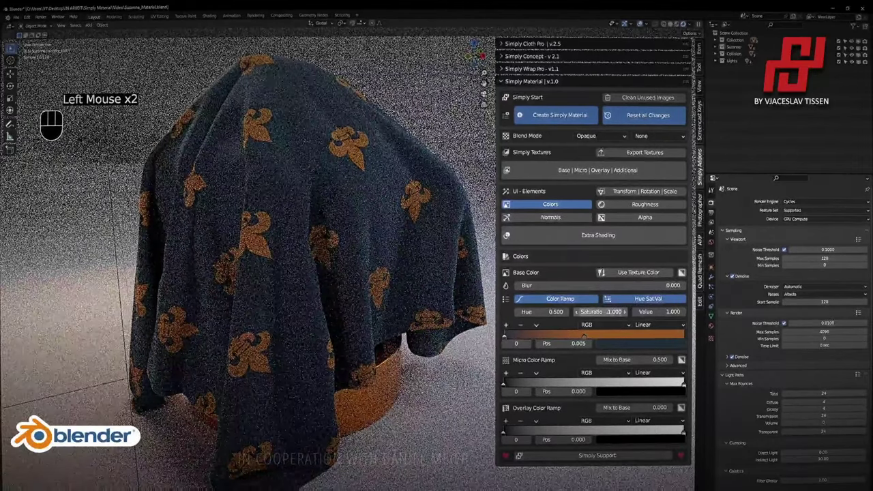
{"action": "left_click", "coordinate": [601, 313]}
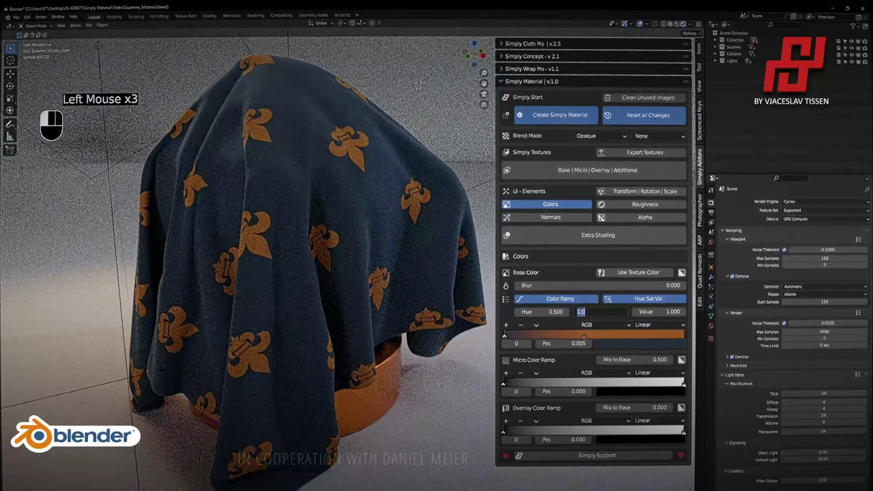
{"action": "type", "text": "0"}
{"action": "key", "text": "Return"}
{"action": "left_click", "coordinate": [610, 315]}
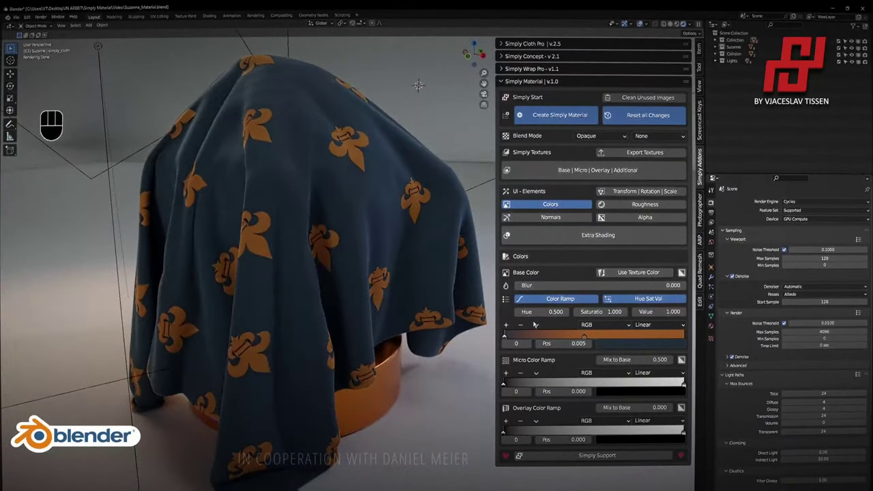
Try a Base Color hue of about 0.17, restore it to 0.5, and test a value of 2.
{"action": "left_click_drag", "start_coordinate": [548, 312], "coordinate": [549, 311], "text": "shift"}
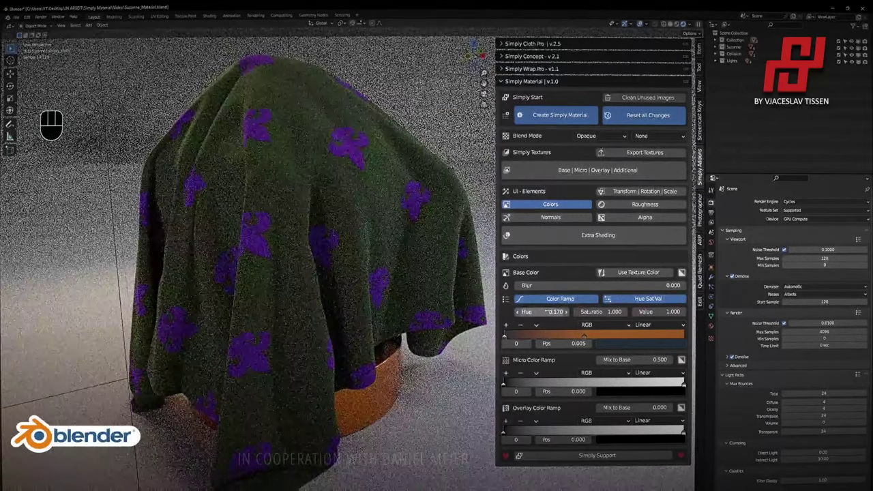
{"action": "type", "text": "0.5"}
{"action": "key", "text": "Return"}
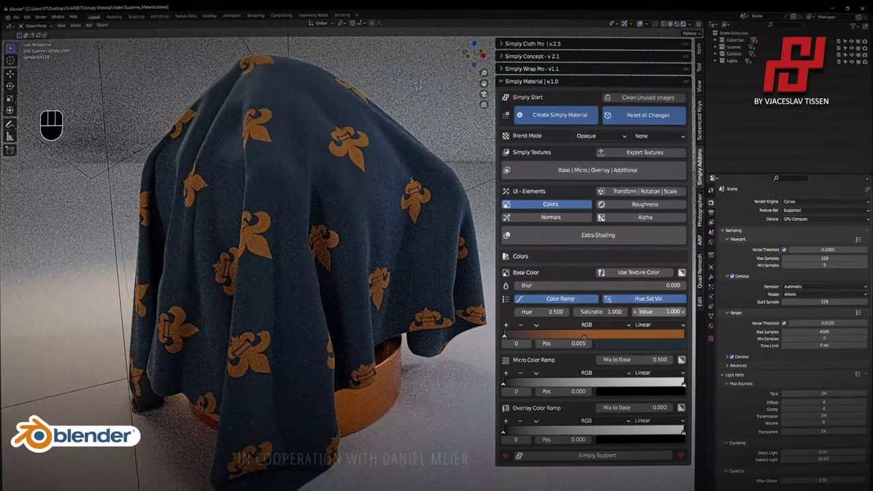
{"action": "left_click", "coordinate": [677, 312]}
{"action": "type", "text": "2"}
{"action": "key", "text": "Return"}
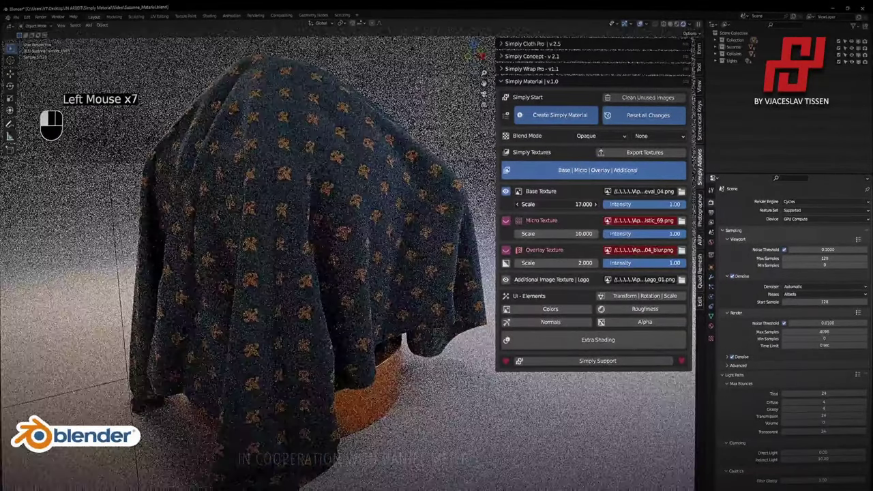
Set the Base Texture scale to 14.7 so the ornaments repeat across the cloth.
{"action": "mouse_move", "coordinate": [555, 204]}
{"action": "left_mouse_down"}
{"action": "mouse_move", "coordinate": [520, 204]}
{"action": "mouse_move", "coordinate": [545, 204]}
{"action": "left_mouse_up"}
{"action": "middle_click_drag", "start_coordinate": [371, 195], "coordinate": [320, 272]}
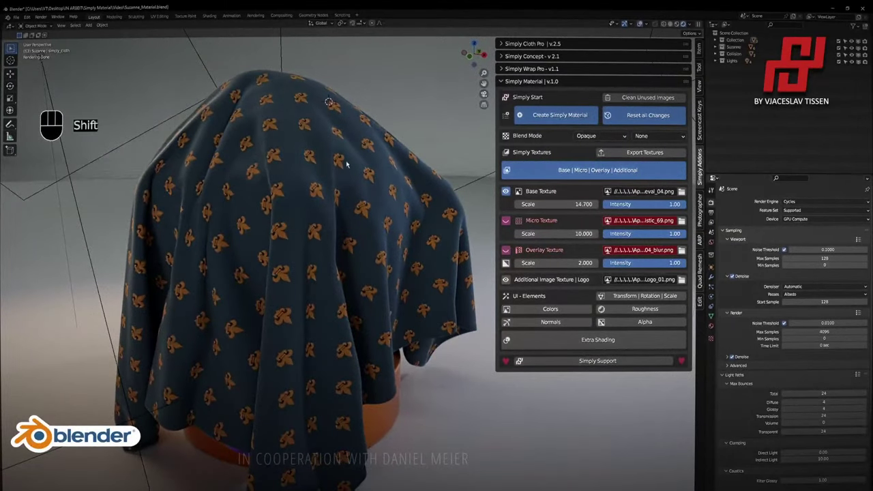
{"action": "middle_click_drag", "start_coordinate": [346, 163], "coordinate": [351, 202], "text": "shift"}
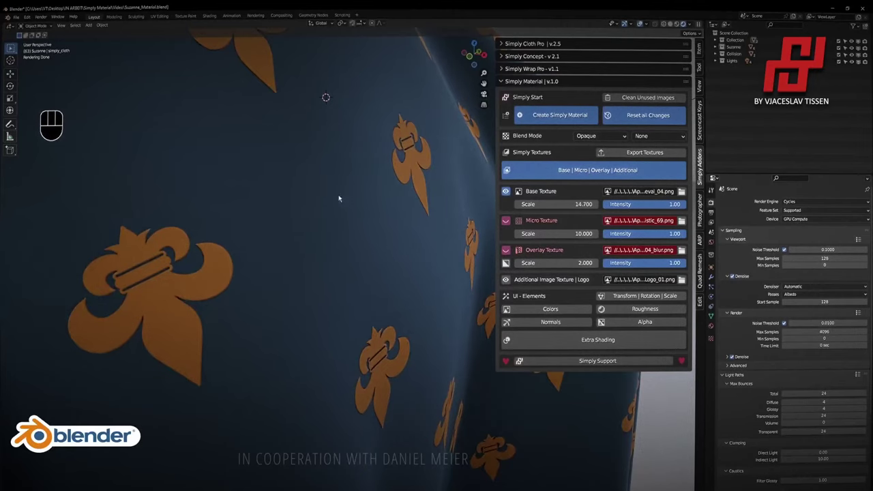
Enable the Micro Texture and load Texture_Realistic_11.png as its image.
{"action": "left_click", "coordinate": [507, 220]}
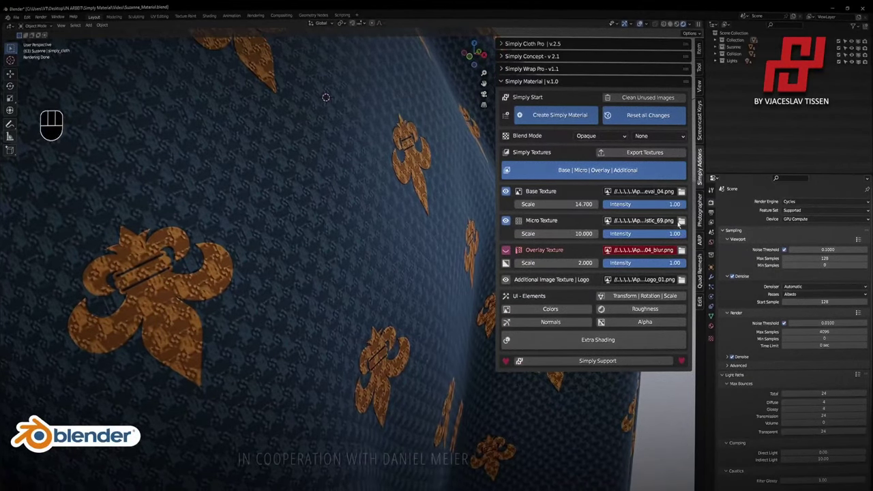
{"action": "left_click", "coordinate": [680, 221]}
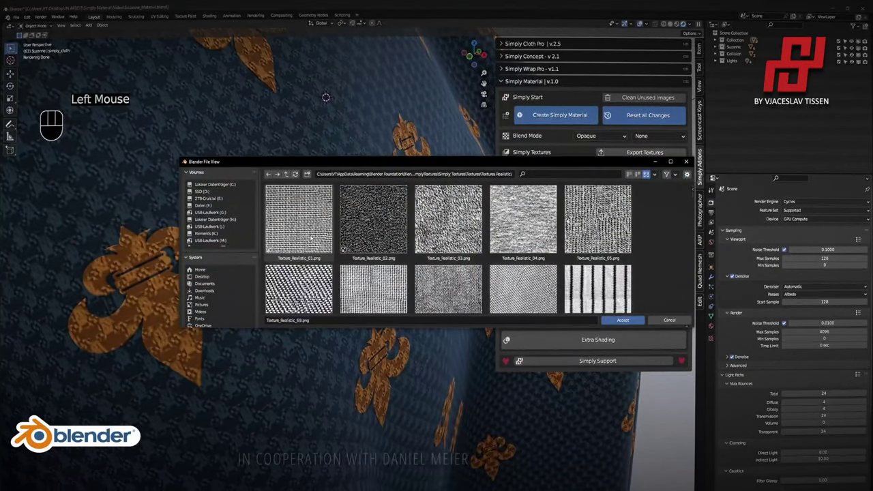
{"action": "scroll", "coordinate": [323, 232], "scroll_direction": "down", "scroll_amount": 5}
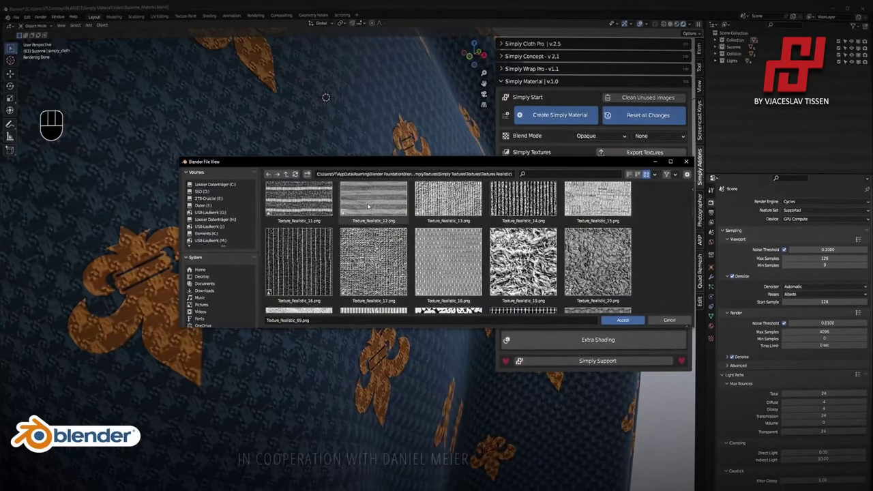
{"action": "scroll", "coordinate": [320, 218], "scroll_direction": "up", "scroll_amount": 1}
{"action": "double_click", "coordinate": [321, 212]}
{"action": "scroll", "coordinate": [321, 212], "scroll_direction": "down", "scroll_amount": 2}
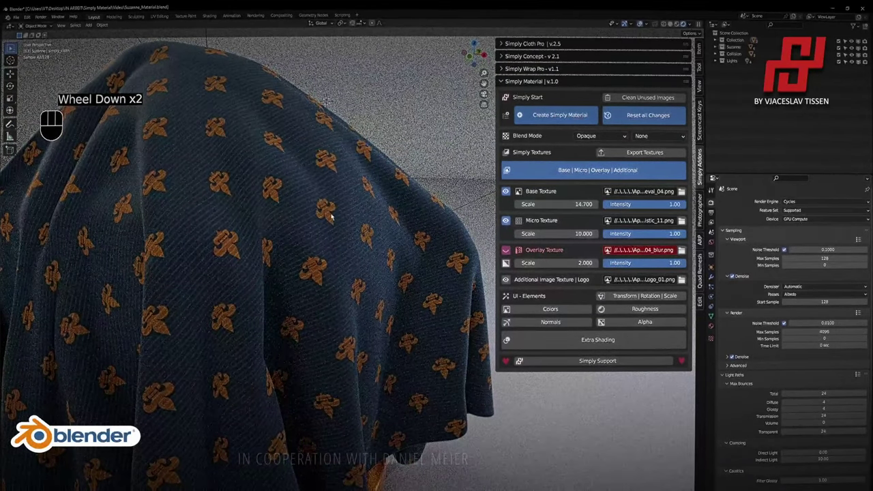
{"action": "scroll", "coordinate": [295, 224], "scroll_direction": "up", "scroll_amount": 3}
{"action": "scroll", "coordinate": [295, 221], "scroll_direction": "down", "scroll_amount": 1}
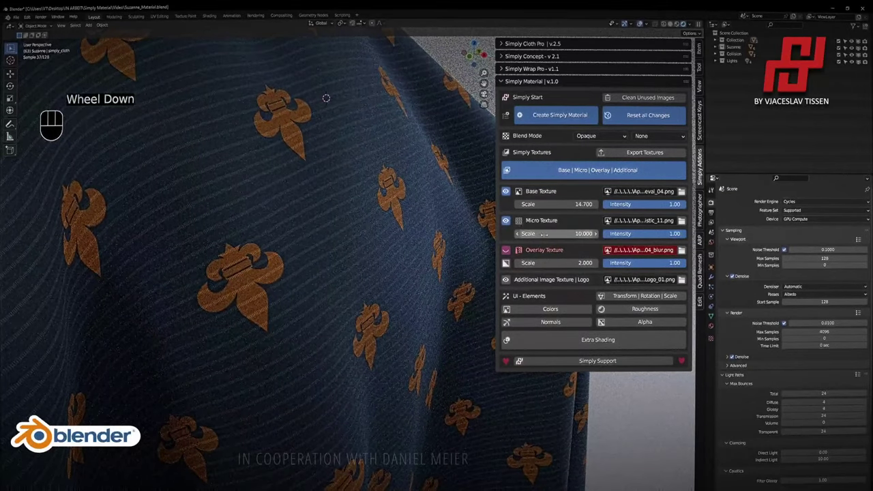
Try a Micro Texture scale of 40.7 and inspect the weave up close and from afar.
{"action": "left_click_drag", "start_coordinate": [573, 233], "coordinate": [592, 233]}
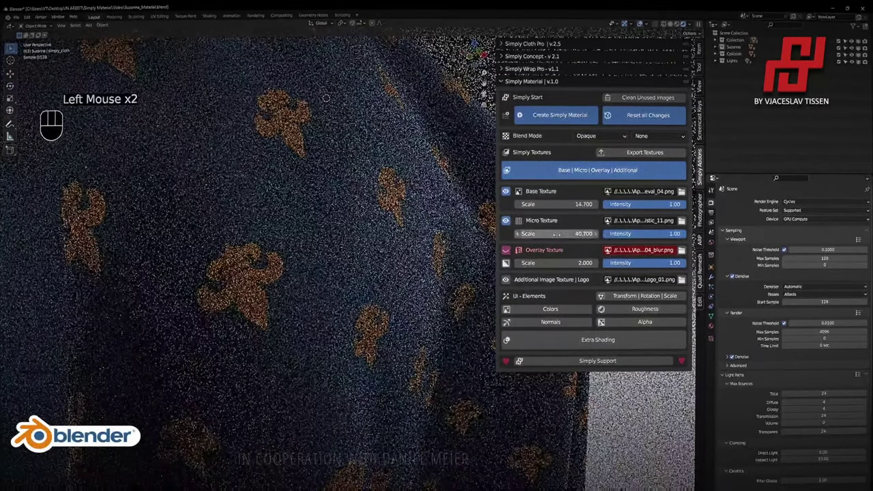
{"action": "middle_click_drag", "start_coordinate": [337, 162], "coordinate": [254, 186], "text": "ctrl"}
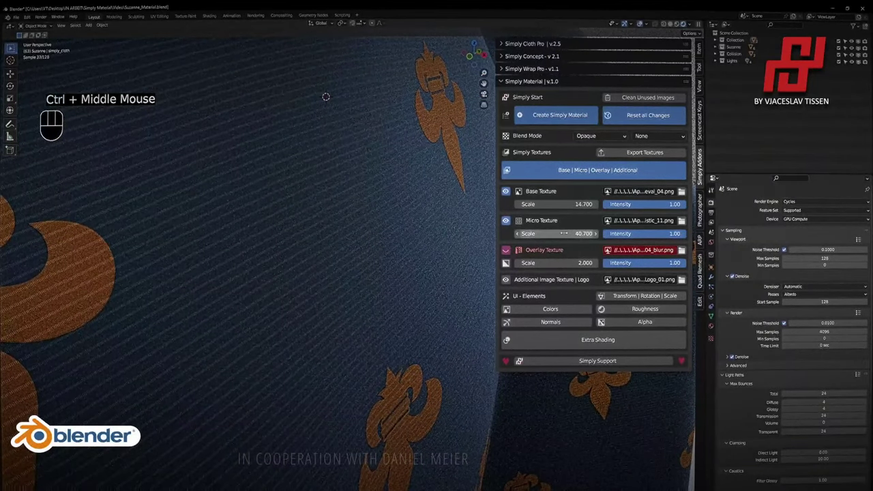
{"action": "middle_click_drag", "start_coordinate": [313, 240], "coordinate": [218, 252], "text": "ctrl"}
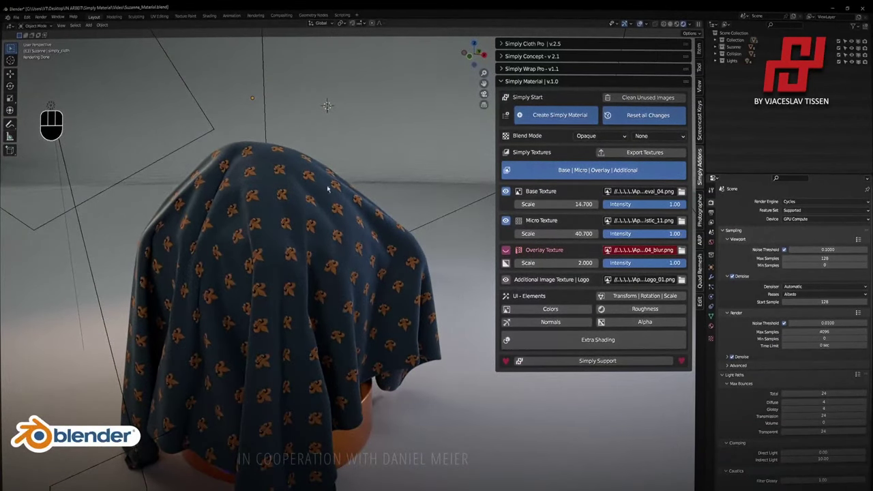
Set the Micro Texture scale to 20 and check the stripes on the cloth.
{"action": "left_click", "coordinate": [569, 233]}
{"action": "type", "text": "20"}
{"action": "key", "text": "Return"}
{"action": "scroll", "coordinate": [297, 252], "scroll_direction": "up", "scroll_amount": 3}
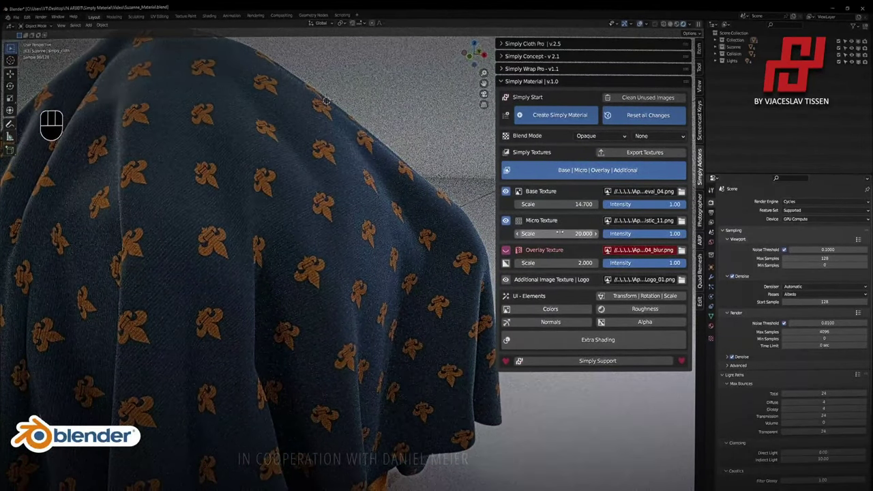
{"action": "middle_click_drag", "start_coordinate": [315, 255], "coordinate": [275, 196], "text": "ctrl"}
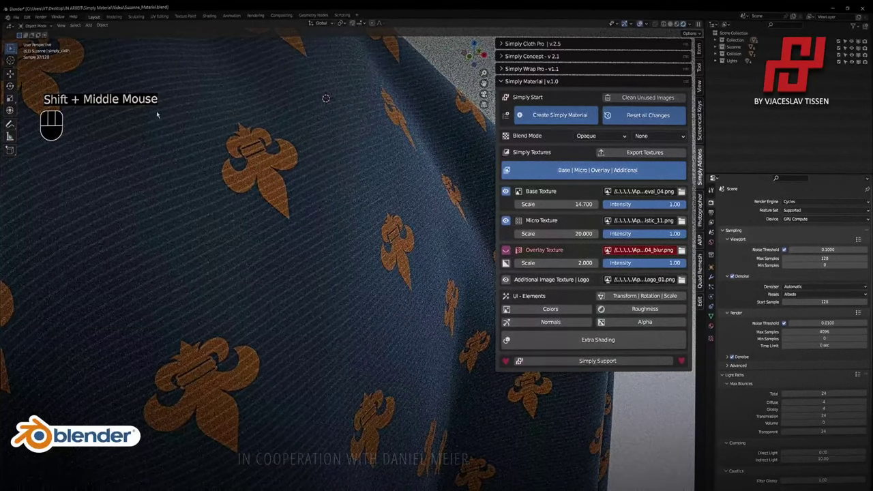
Replace the Micro Texture image with Texture_Realistic_74.png.
{"action": "left_click", "coordinate": [607, 220]}
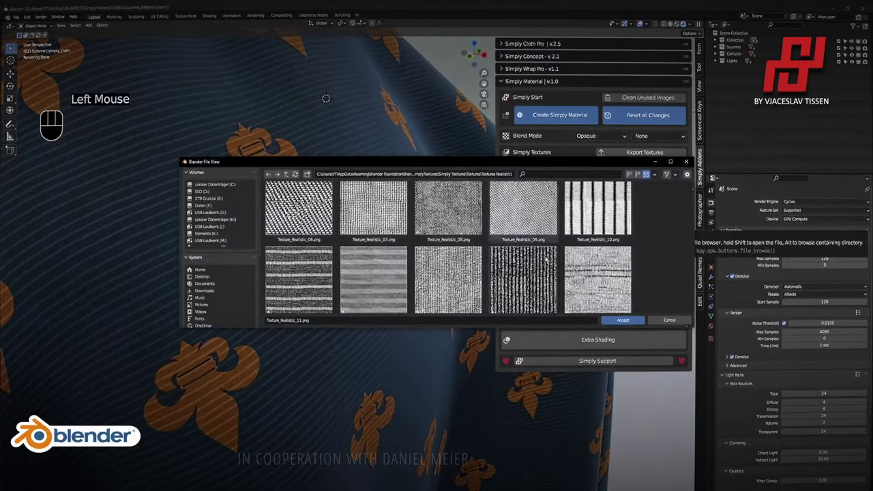
{"action": "scroll", "coordinate": [544, 264], "scroll_direction": "down", "scroll_amount": 15}
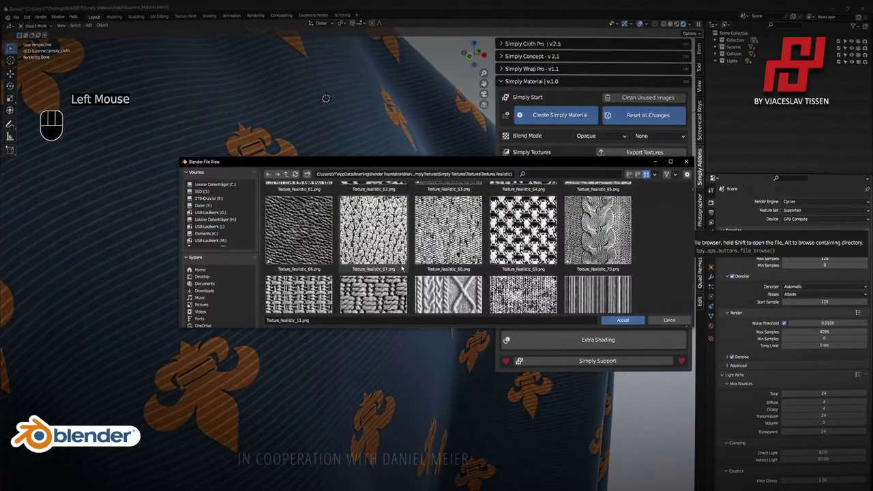
{"action": "scroll", "coordinate": [423, 261], "scroll_direction": "down", "scroll_amount": 4}
{"action": "scroll", "coordinate": [471, 264], "scroll_direction": "up", "scroll_amount": 3}
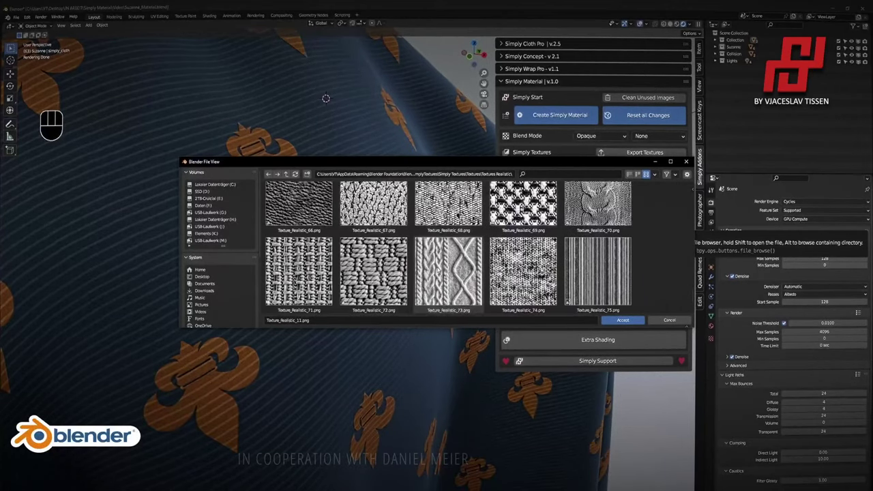
{"action": "double_click", "coordinate": [523, 273]}
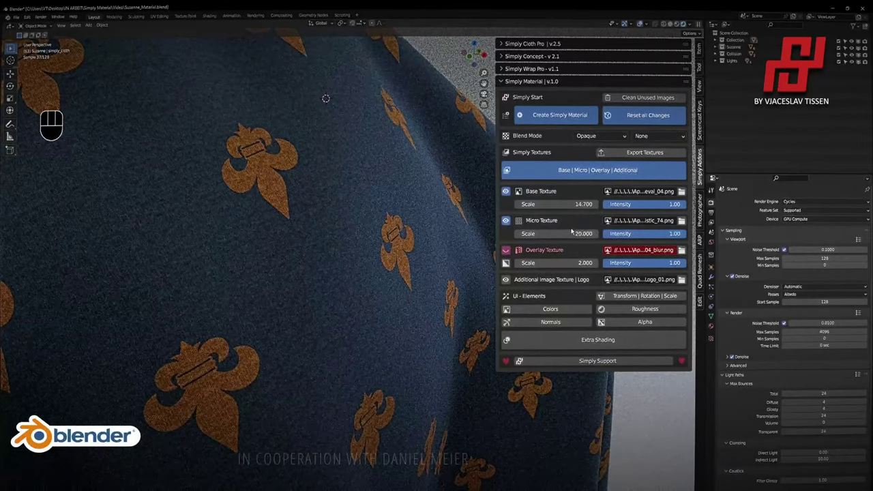
Set the Micro Texture scale to 5 and check the knit pattern on the cloth.
{"action": "left_click_drag", "start_coordinate": [571, 233], "coordinate": [571, 233]}
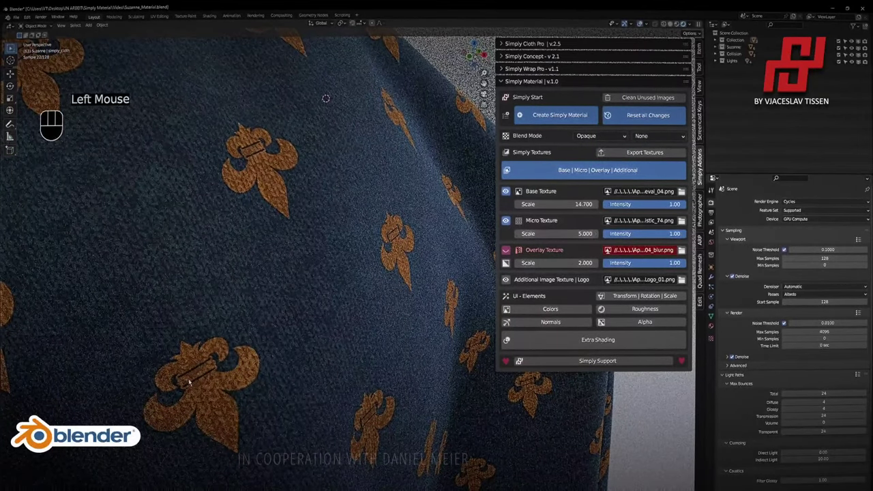
{"action": "scroll", "coordinate": [326, 279], "scroll_direction": "down", "scroll_amount": 2}
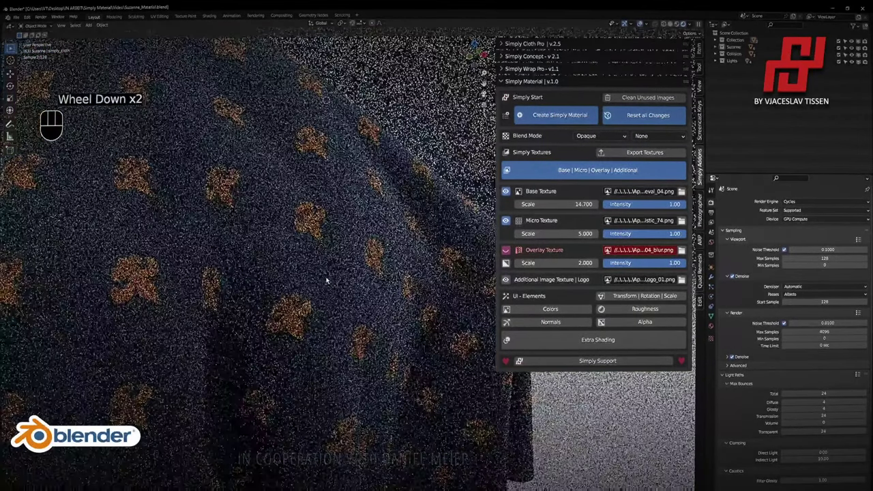
{"action": "scroll", "coordinate": [295, 275], "scroll_direction": "down", "scroll_amount": 1}
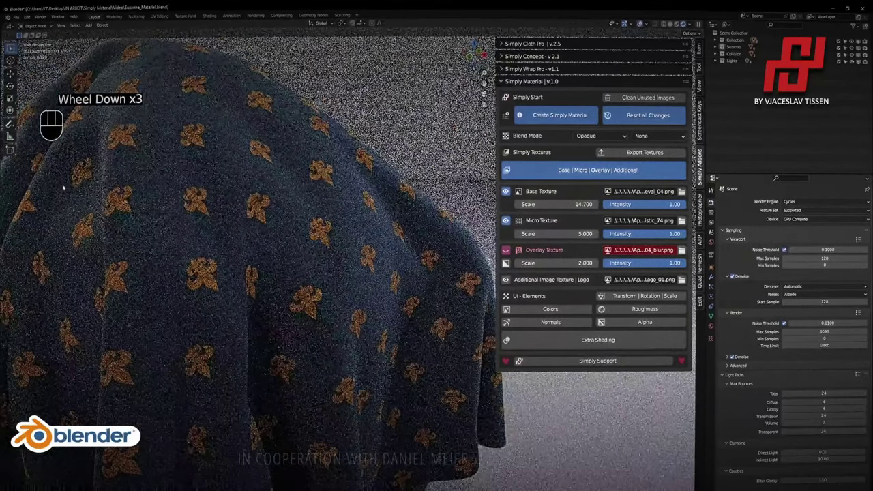
{"action": "scroll", "coordinate": [360, 253], "scroll_direction": "up", "scroll_amount": 2}
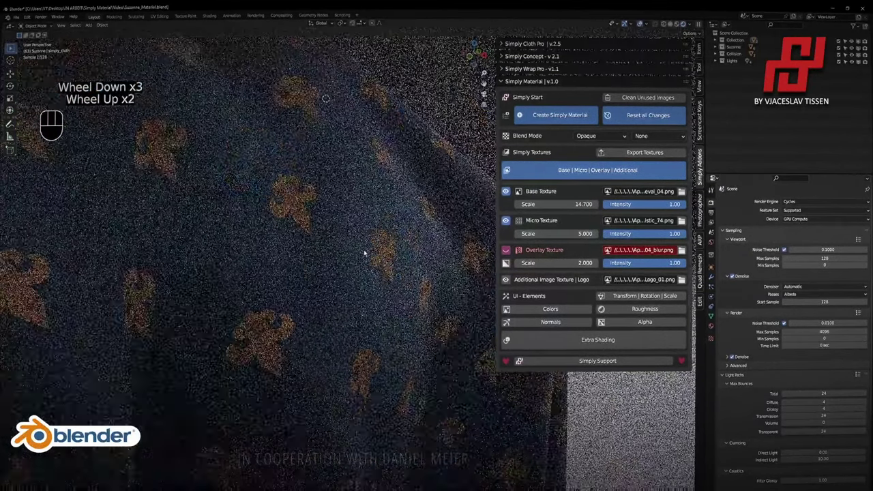
Try Texture_Realistic_18.png as the Micro Texture image and check the weave on the cloth from afar and up close.
{"action": "left_click", "coordinate": [326, 99]}
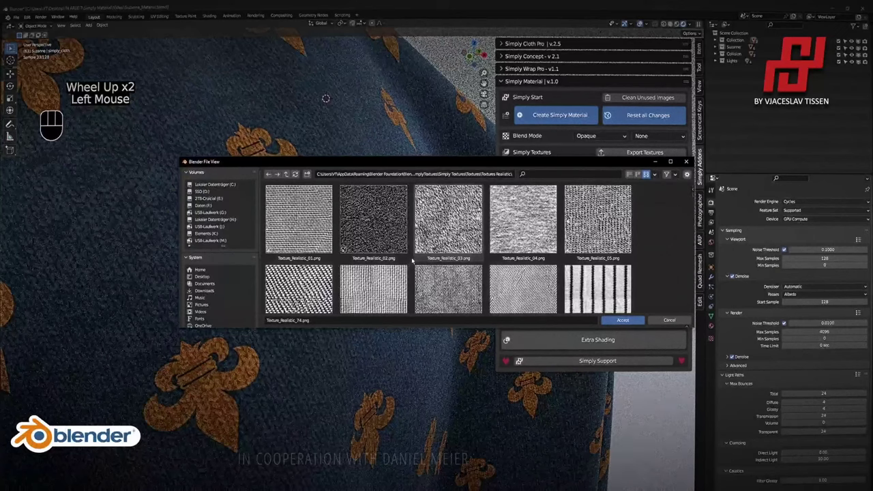
{"action": "scroll", "coordinate": [478, 235], "scroll_direction": "down", "scroll_amount": 2}
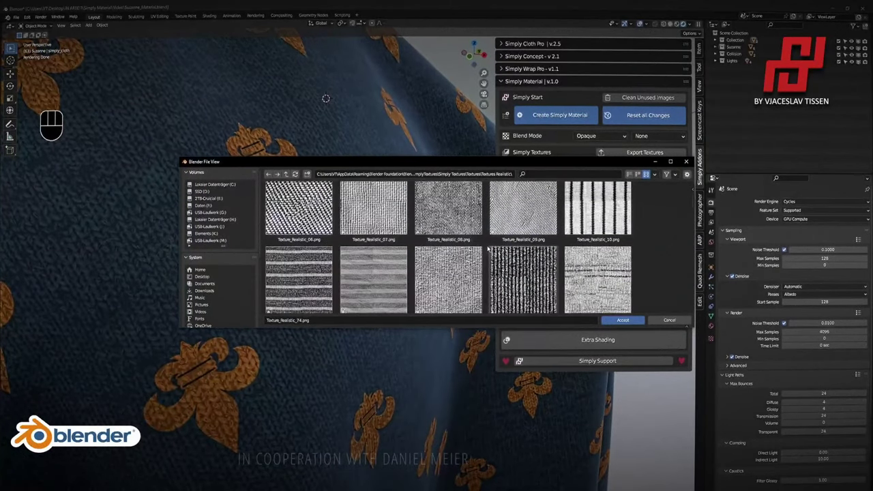
{"action": "scroll", "coordinate": [520, 243], "scroll_direction": "down", "scroll_amount": 2}
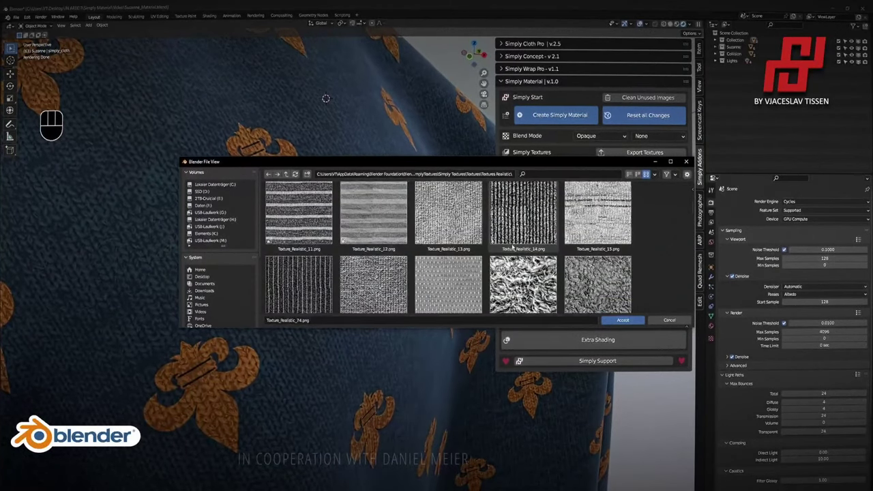
{"action": "scroll", "coordinate": [518, 244], "scroll_direction": "down", "scroll_amount": 1}
{"action": "left_click", "coordinate": [475, 251]}
{"action": "double_click", "coordinate": [467, 256]}
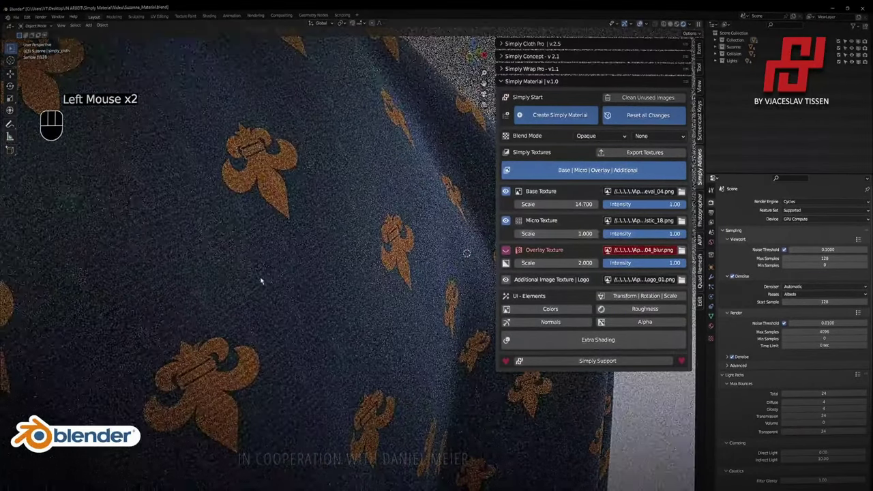
{"action": "scroll", "coordinate": [384, 279], "scroll_direction": "down", "scroll_amount": 2}
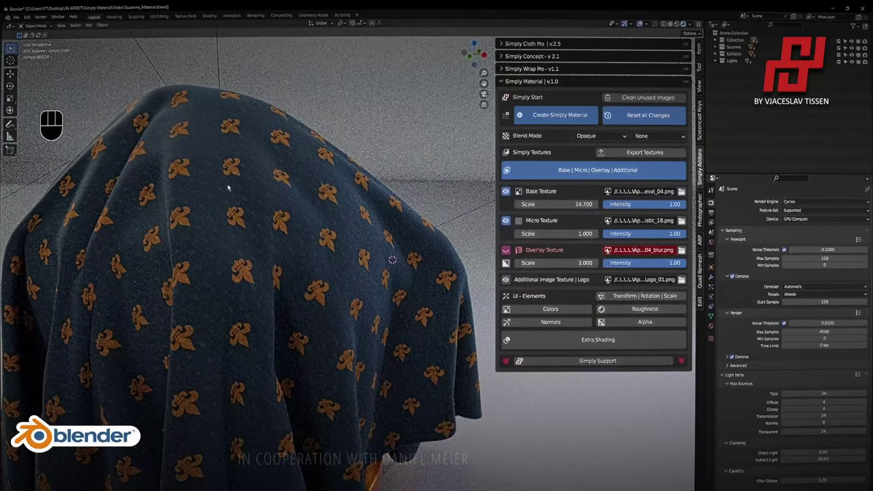
{"action": "scroll", "coordinate": [227, 221], "scroll_direction": "up", "scroll_amount": 3}
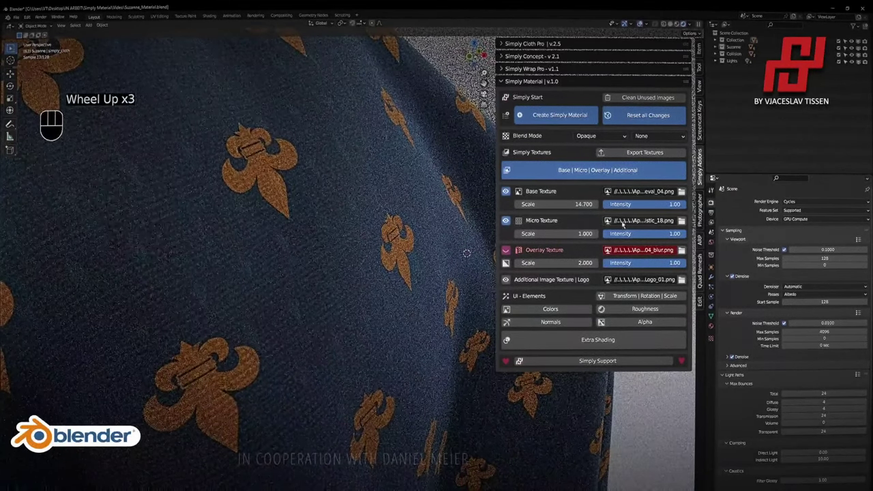
Replace the Micro Texture image with Texture_Realistic_11.png and set its scale to 10.
{"action": "left_click", "coordinate": [681, 221]}
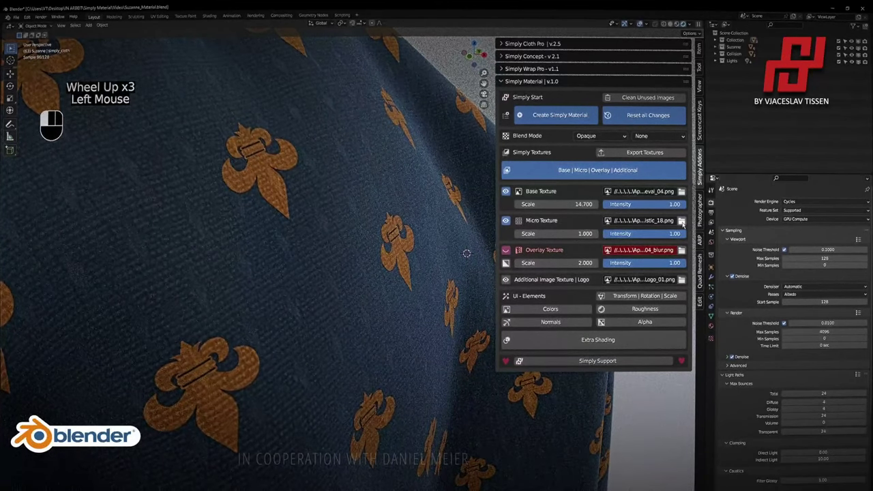
{"action": "scroll", "coordinate": [310, 246], "scroll_direction": "down", "scroll_amount": 5}
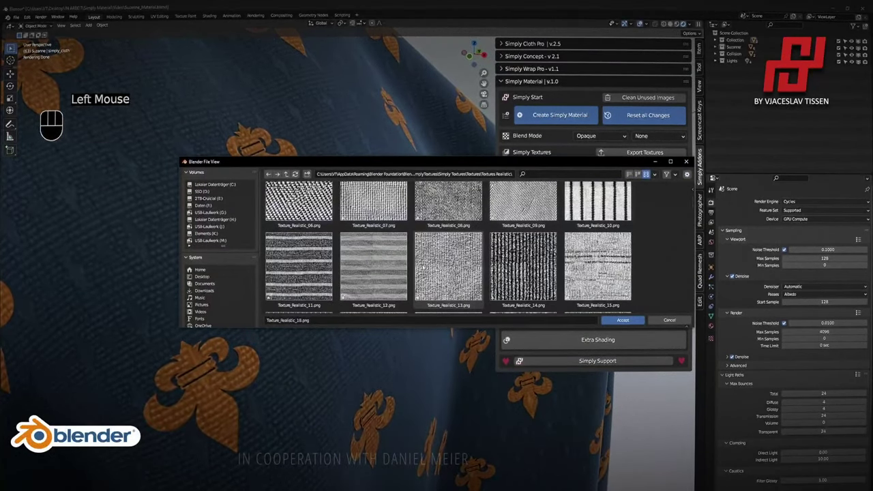
{"action": "double_click", "coordinate": [315, 260]}
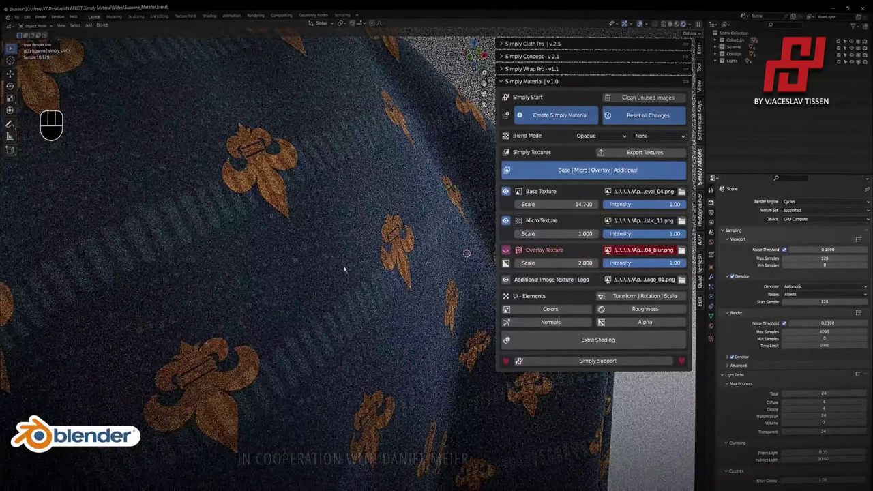
{"action": "left_click", "coordinate": [559, 233]}
{"action": "type", "text": "10"}
{"action": "key", "text": "Return"}
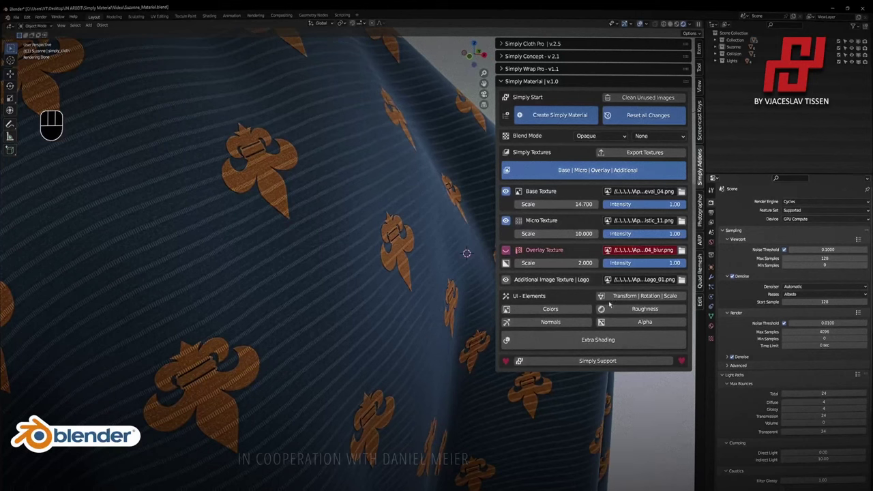
Set Mix to Base of the Micro Color Ramp to 0, inspect the ornaments, and close the color settings.
{"action": "left_click", "coordinate": [571, 312]}
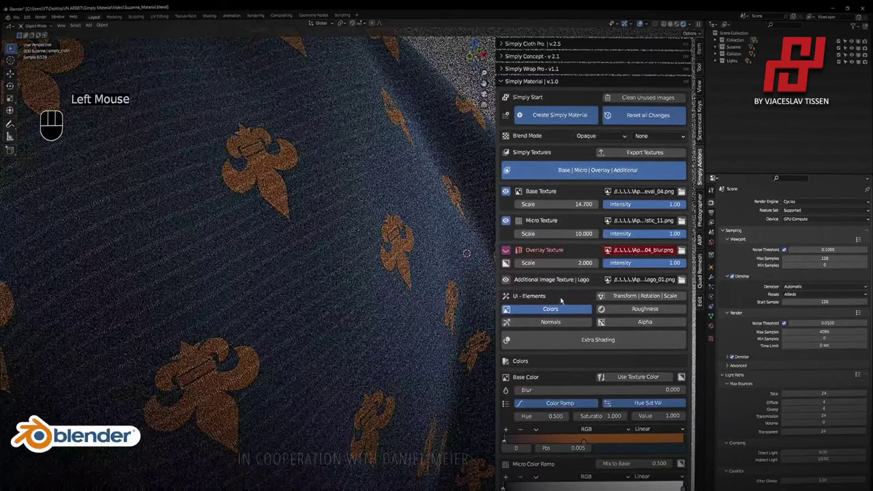
{"action": "scroll", "coordinate": [595, 310], "scroll_direction": "down", "scroll_amount": 4}
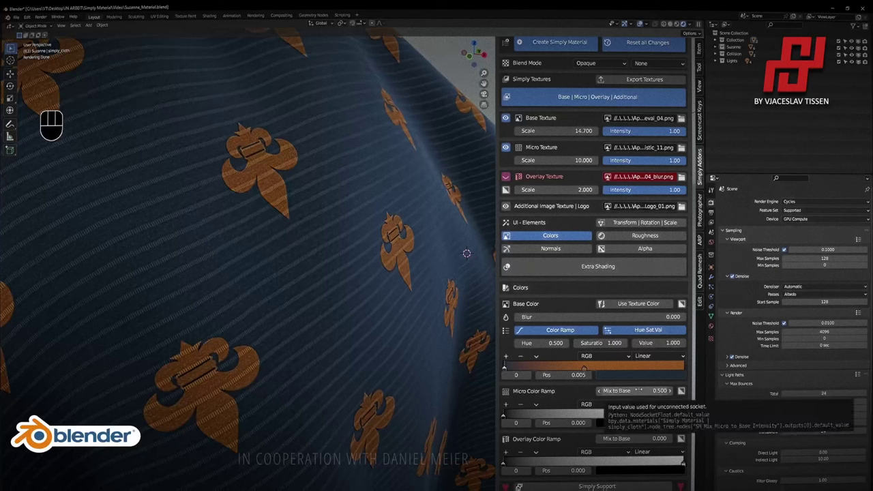
{"action": "left_click", "coordinate": [630, 390]}
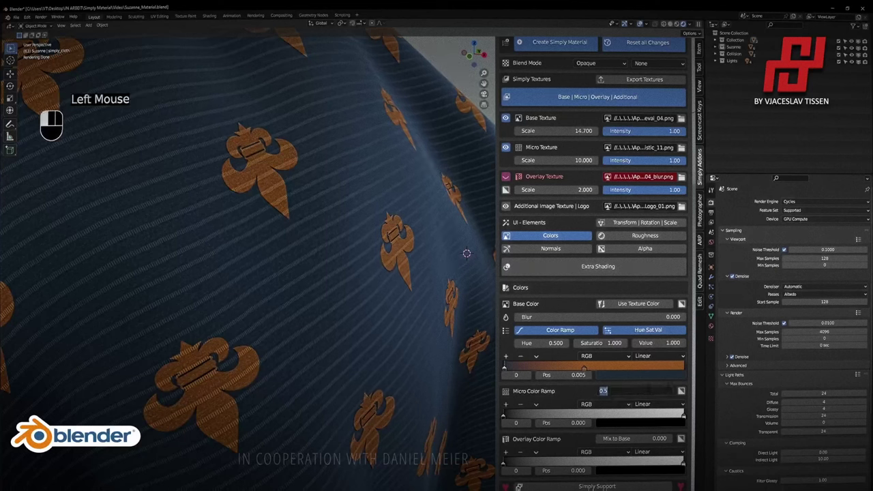
{"action": "type", "text": "0"}
{"action": "key", "text": "Return"}
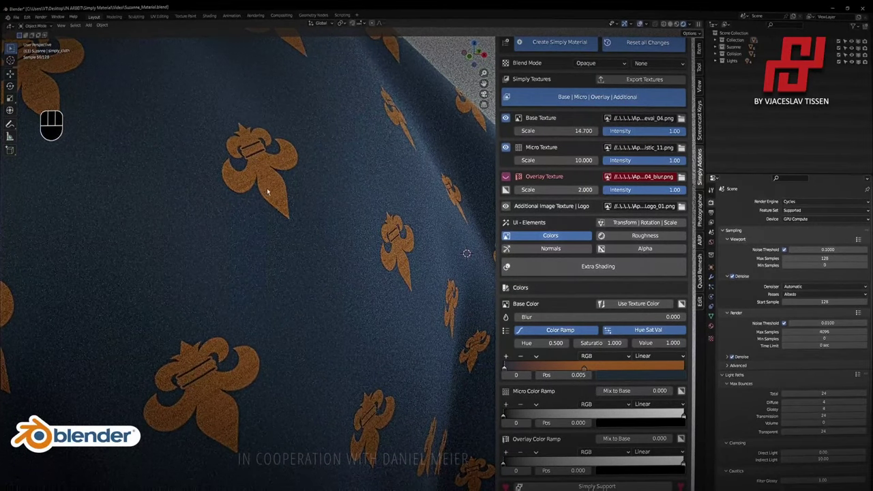
{"action": "scroll", "coordinate": [260, 154], "scroll_direction": "up", "scroll_amount": 2}
{"action": "middle_click_drag", "start_coordinate": [260, 153], "coordinate": [335, 267], "text": "shift"}
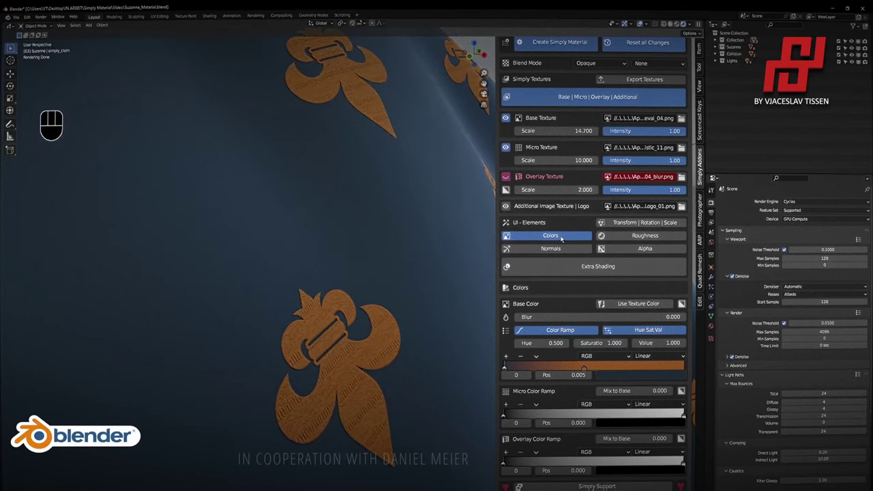
{"action": "left_click", "coordinate": [259, 280]}
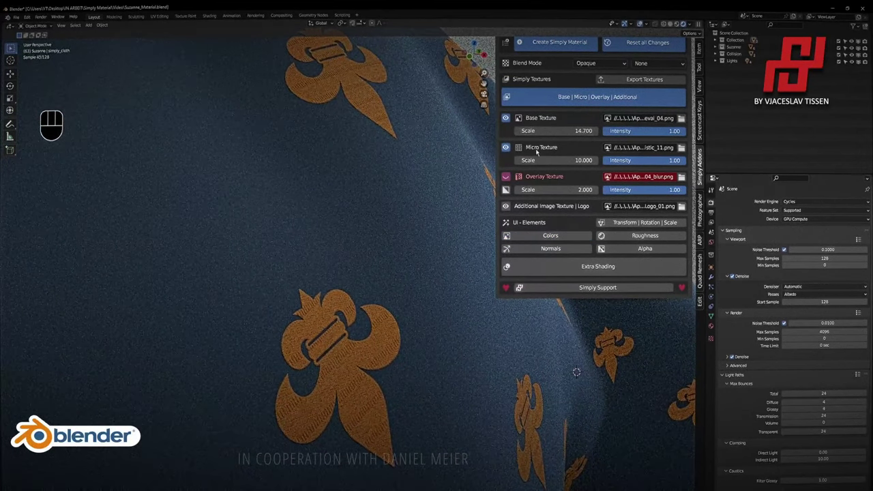
Open the material's normal settings and show the list of modifiers that can be added to the cloth.
{"action": "scroll", "coordinate": [345, 228], "scroll_direction": "down", "scroll_amount": 2}
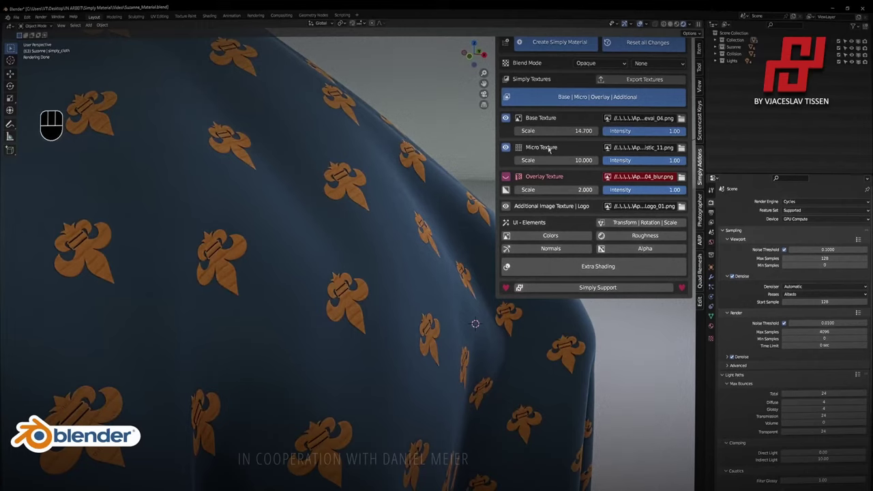
{"action": "left_click", "coordinate": [551, 249]}
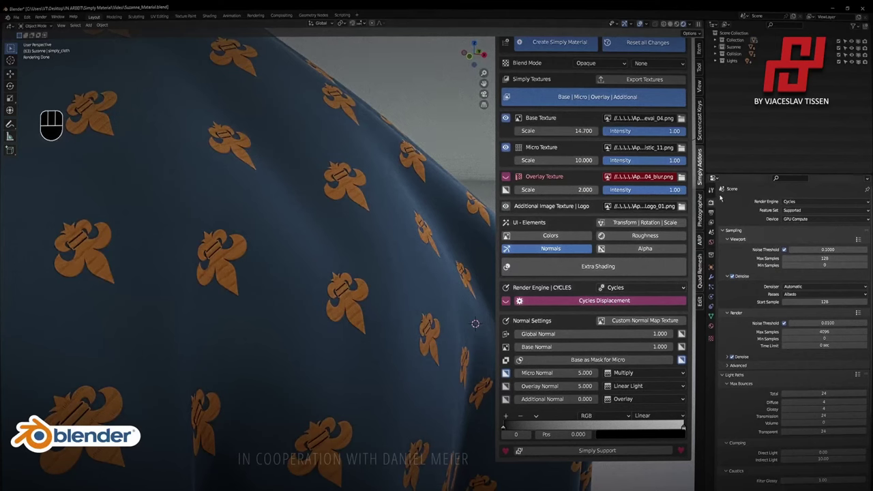
{"action": "left_click", "coordinate": [766, 205]}
{"action": "left_click", "coordinate": [795, 211]}
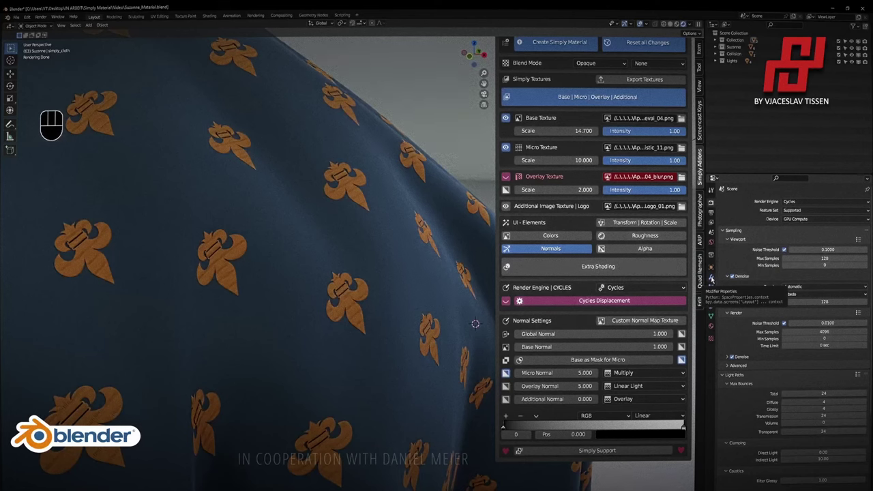
{"action": "left_click", "coordinate": [710, 277]}
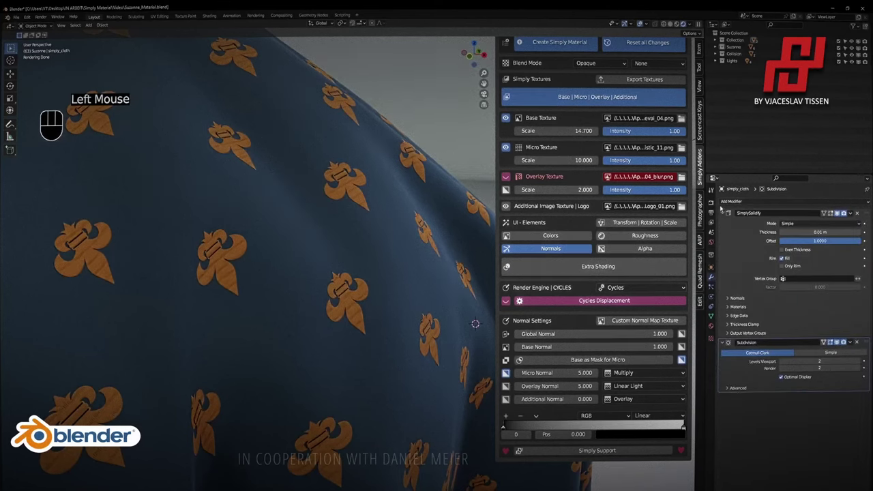
{"action": "left_click", "coordinate": [722, 211]}
{"action": "left_click", "coordinate": [749, 202]}
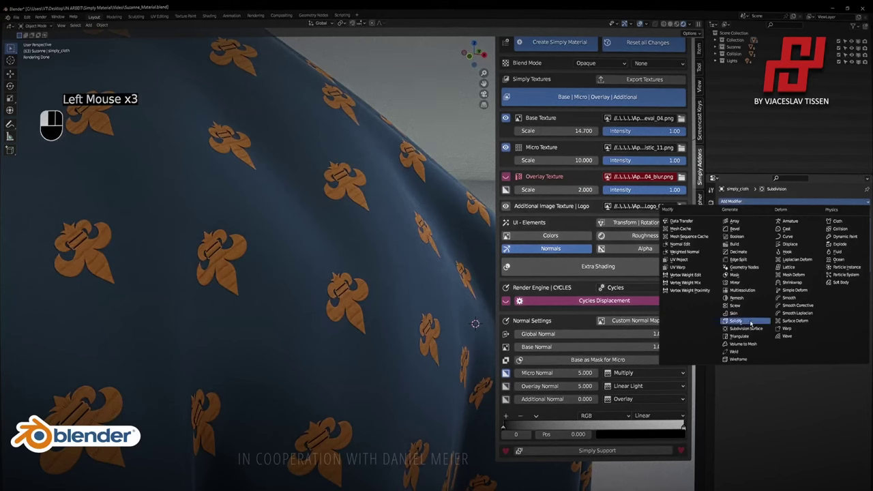
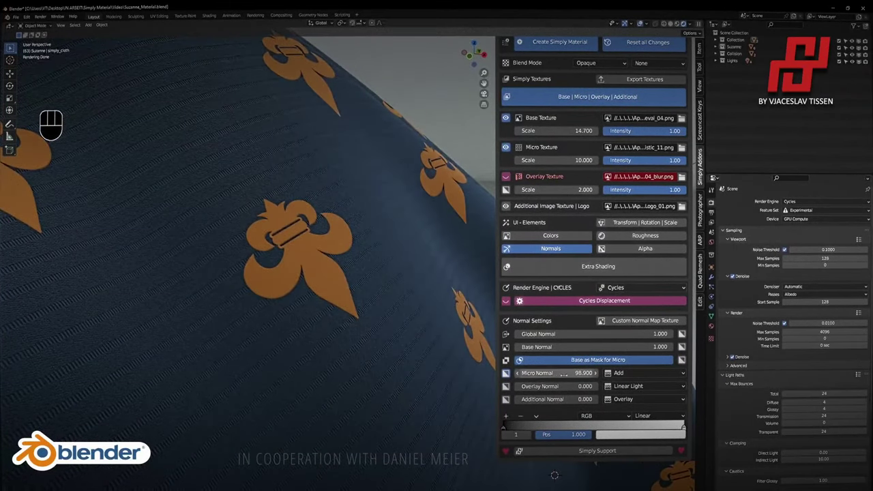
Choose Add as the blend mode for the Micro Normal.
{"action": "left_click", "coordinate": [620, 373]}
{"action": "left_click", "coordinate": [618, 280]}
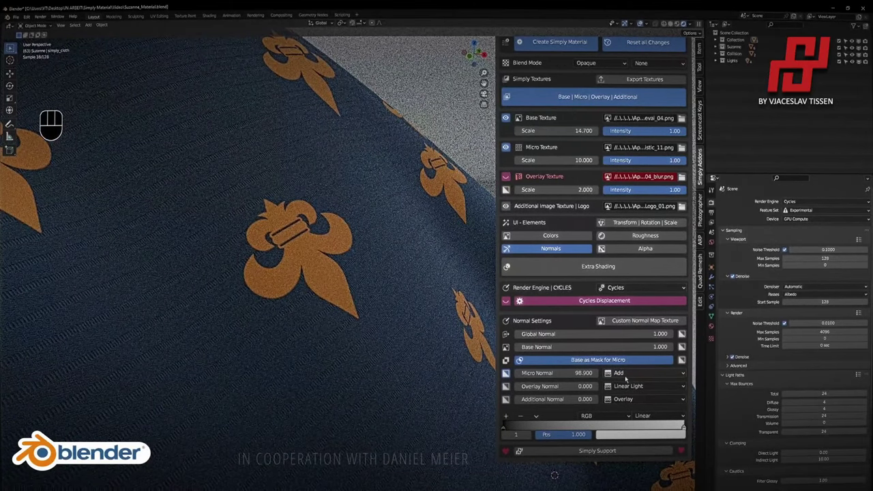
{"action": "scroll", "coordinate": [306, 281], "scroll_direction": "down", "scroll_amount": 2}
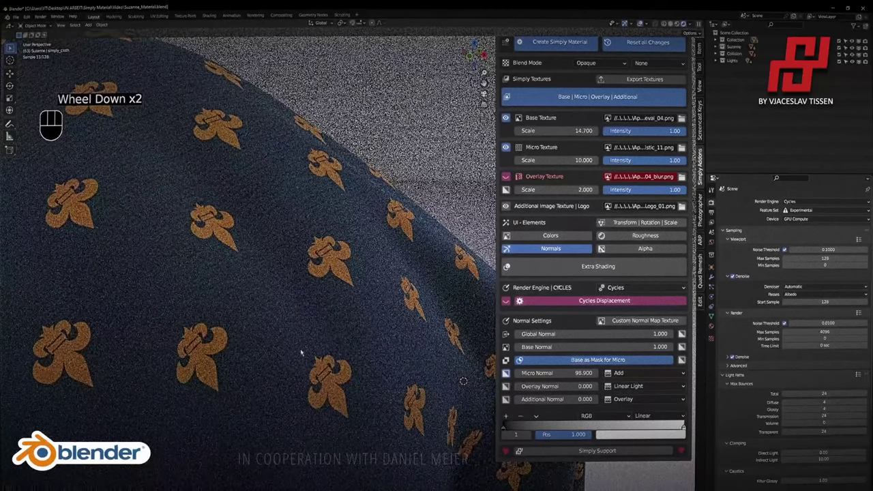
Set the Micro Texture scale to 5 and inspect the relief around an ornament.
{"action": "left_click_drag", "start_coordinate": [570, 160], "coordinate": [572, 162]}
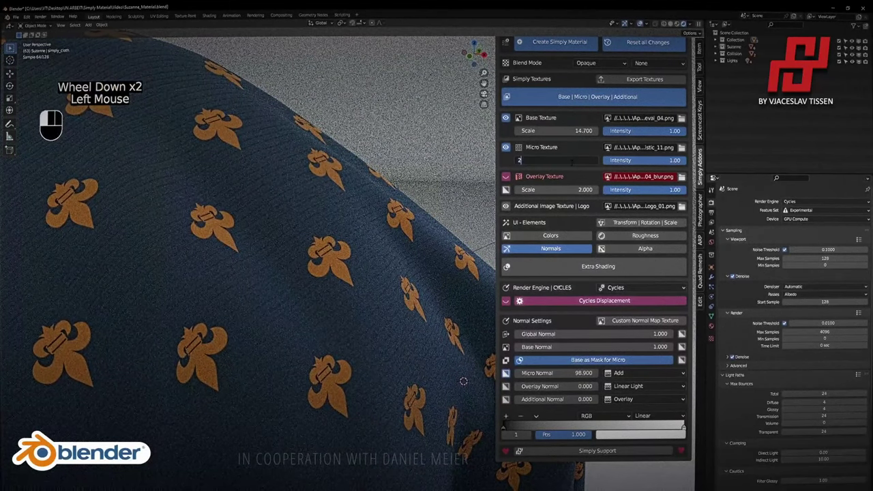
{"action": "left_click", "coordinate": [572, 162]}
{"action": "type", "text": "5"}
{"action": "key", "text": "Return"}
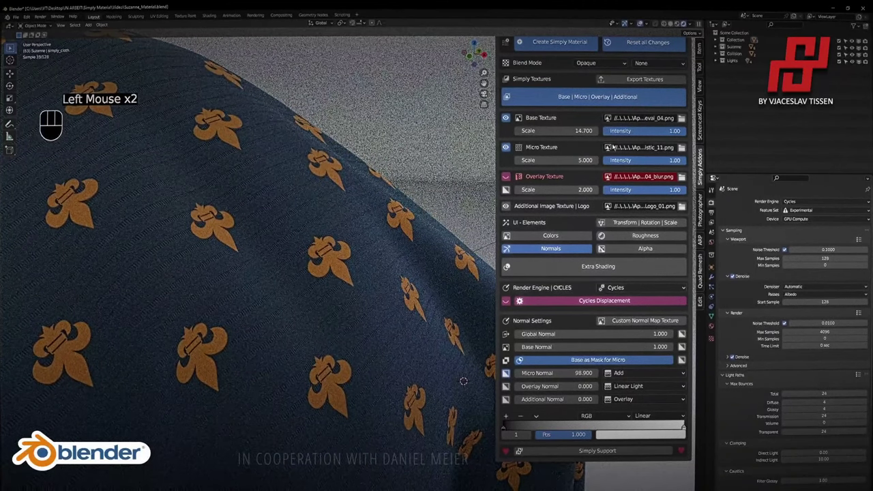
{"action": "scroll", "coordinate": [299, 306], "scroll_direction": "up", "scroll_amount": 2}
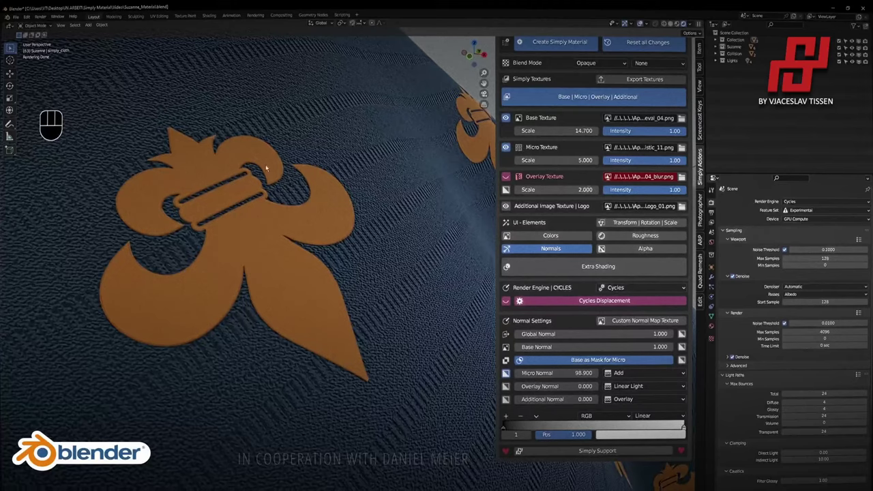
Reduce the Micro Normal strength to 27.3.
{"action": "scroll", "coordinate": [455, 235], "scroll_direction": "down", "scroll_amount": 2}
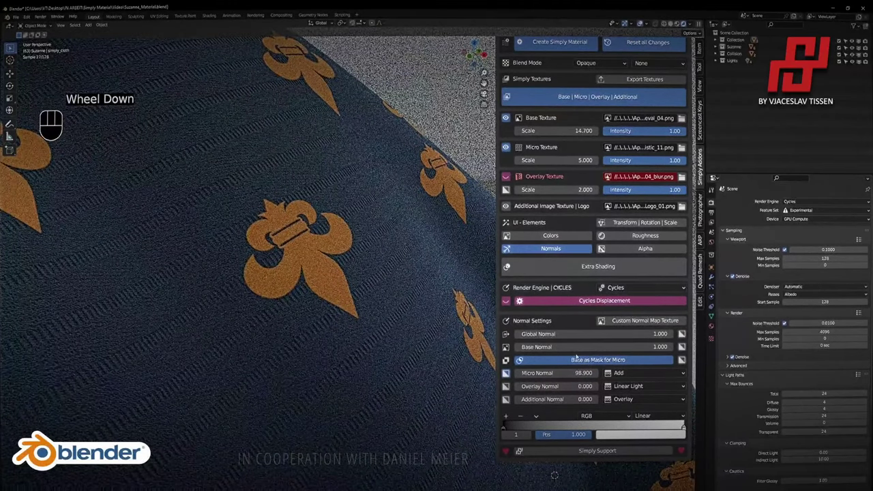
{"action": "left_click_drag", "start_coordinate": [580, 373], "coordinate": [518, 373]}
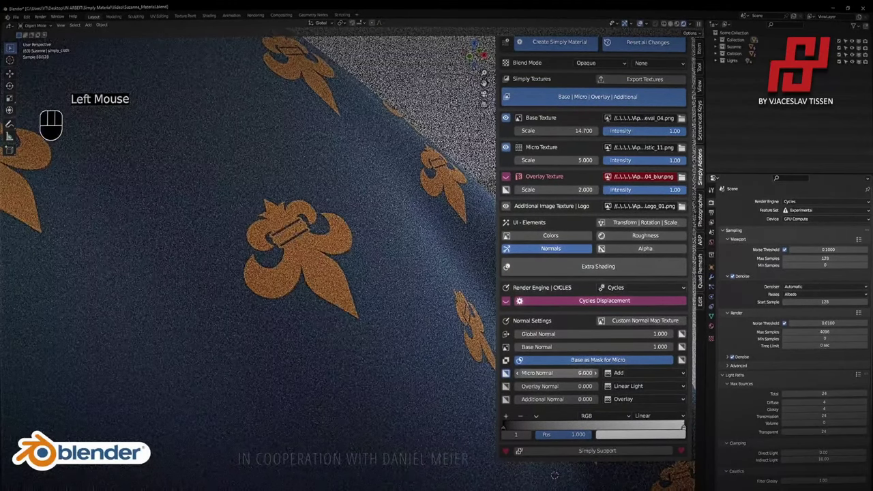
{"action": "left_click_drag", "start_coordinate": [581, 373], "coordinate": [600, 373]}
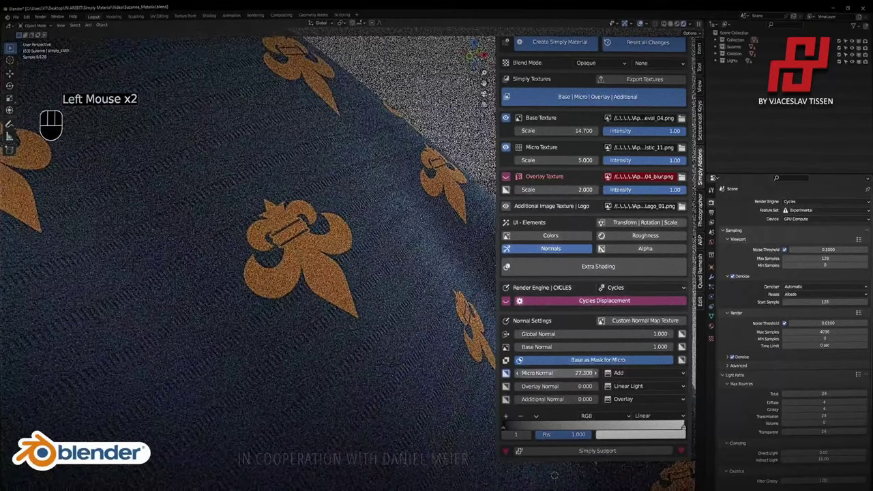
Try inverting the base mask for the micro normals, switch it back, and check the fabric across the whole cloth.
{"action": "left_click", "coordinate": [680, 361]}
{"action": "scroll", "coordinate": [247, 247], "scroll_direction": "down", "scroll_amount": 3}
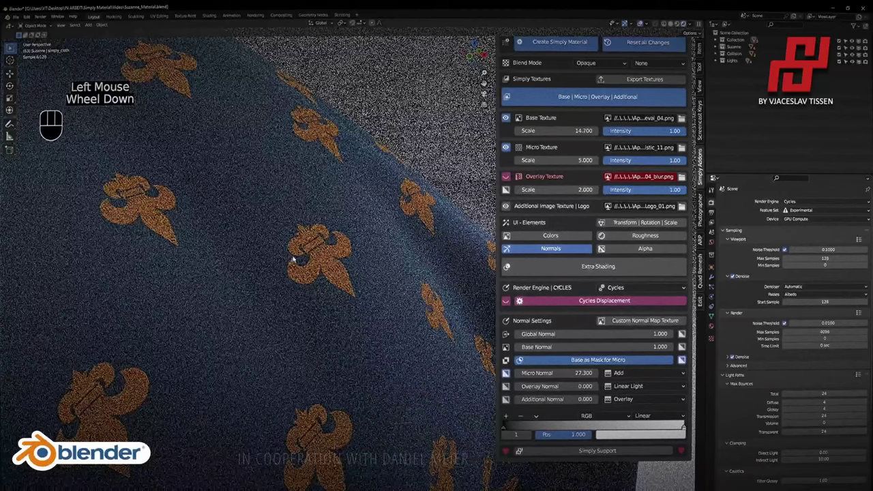
{"action": "left_click", "coordinate": [681, 361]}
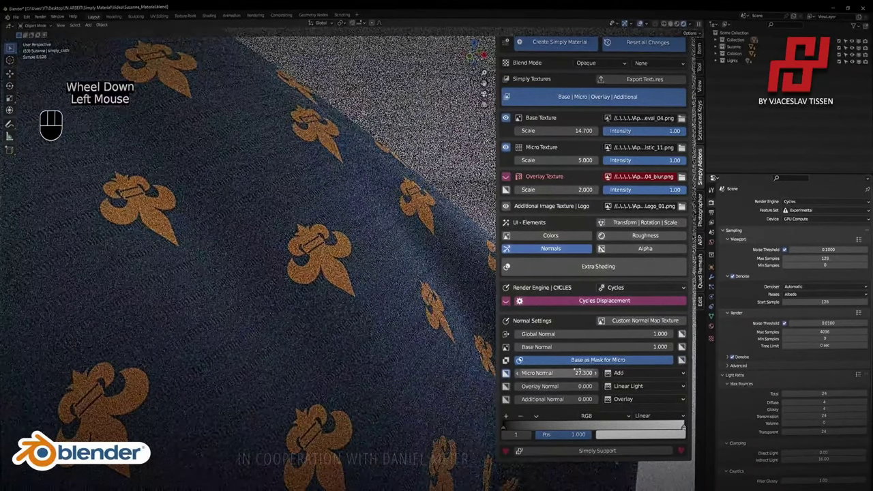
{"action": "scroll", "coordinate": [306, 317], "scroll_direction": "down", "scroll_amount": 2}
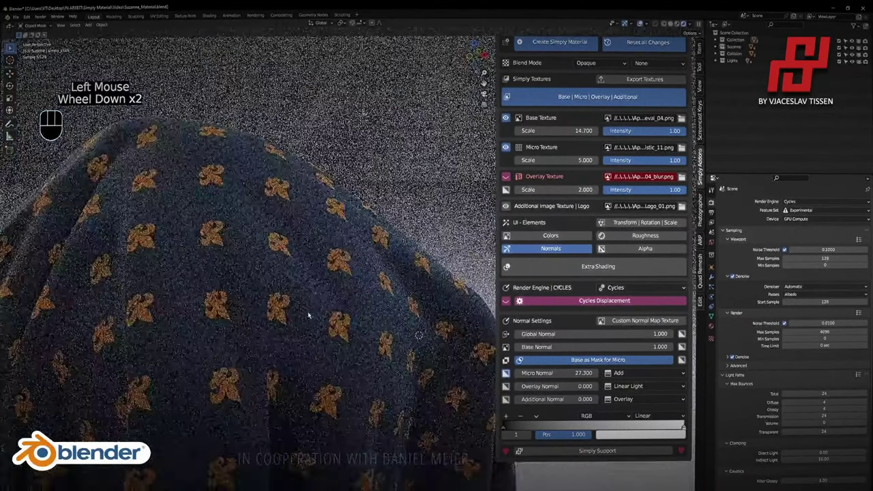
{"action": "scroll", "coordinate": [401, 363], "scroll_direction": "down", "scroll_amount": 1}
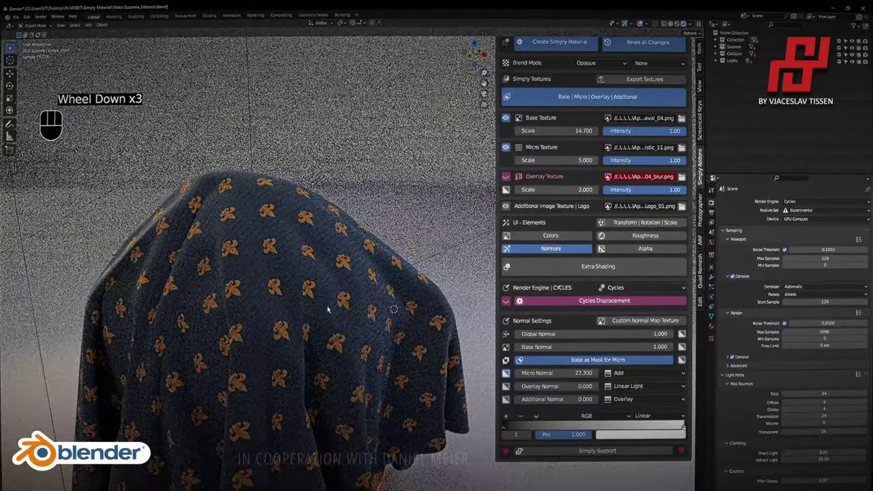
{"action": "scroll", "coordinate": [345, 308], "scroll_direction": "up", "scroll_amount": 1}
{"action": "middle_click_drag", "start_coordinate": [345, 308], "coordinate": [209, 105]}
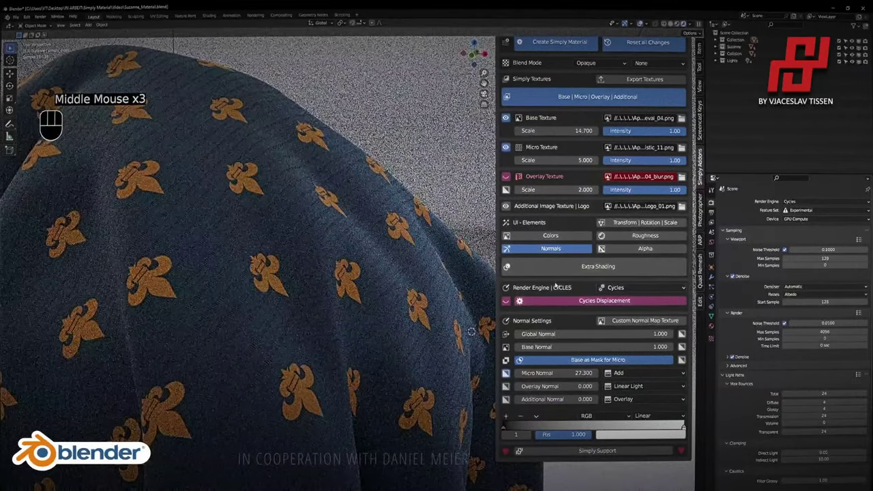
Switch from the normal settings to the roughness settings for the cloth material.
{"action": "scroll", "coordinate": [104, 135], "scroll_direction": "down", "scroll_amount": 1}
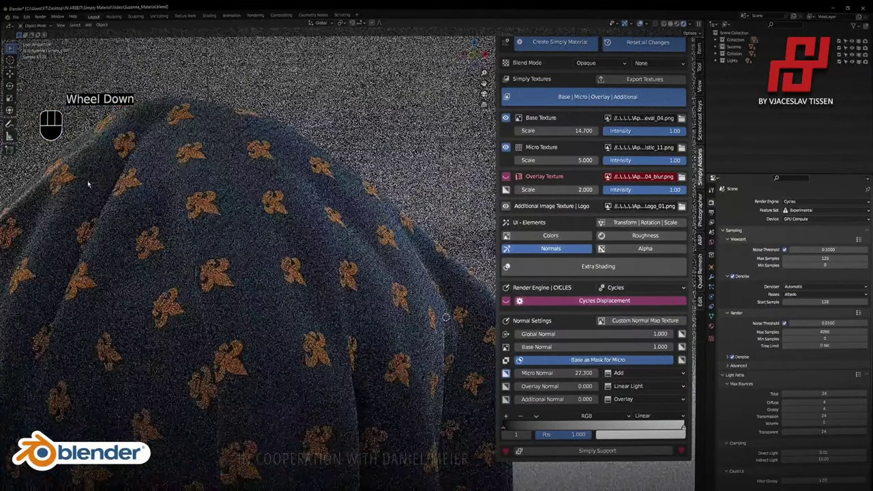
{"action": "middle_click_drag", "start_coordinate": [86, 181], "coordinate": [95, 251], "text": "shift"}
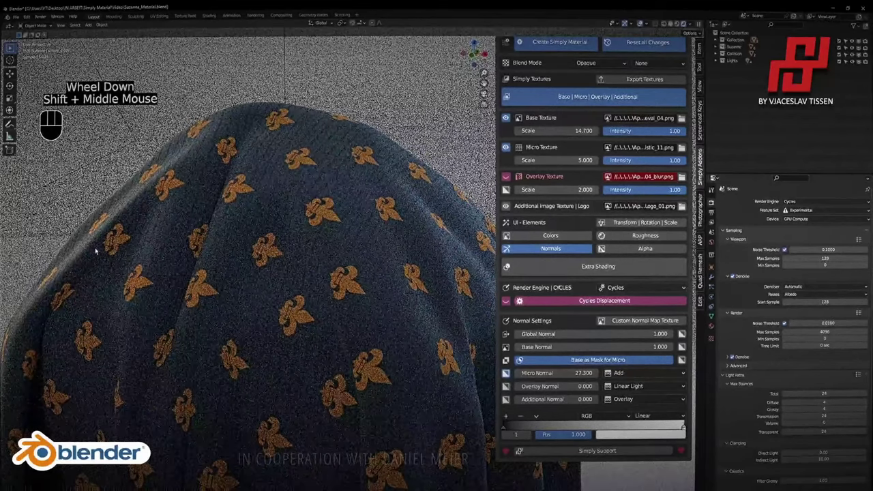
{"action": "left_click", "coordinate": [543, 250]}
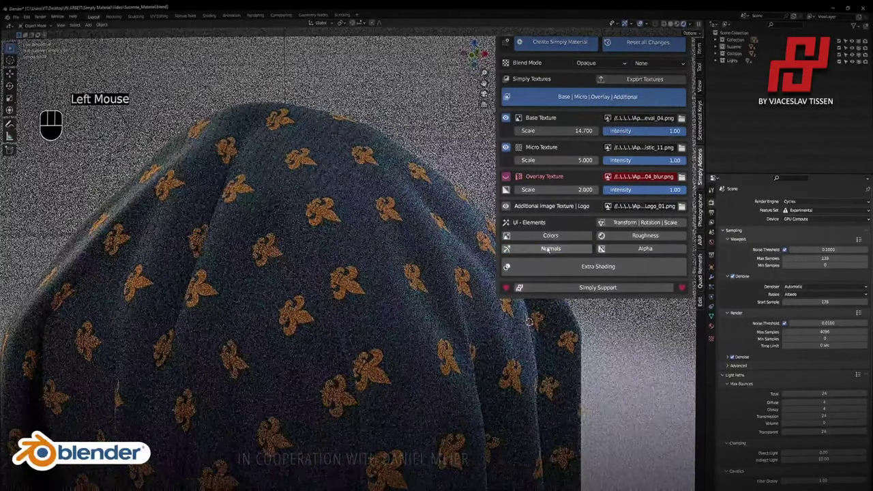
{"action": "left_click", "coordinate": [640, 236], "text": "shift"}
{"action": "middle_click_drag", "start_coordinate": [135, 261], "coordinate": [376, 223], "text": "shift"}
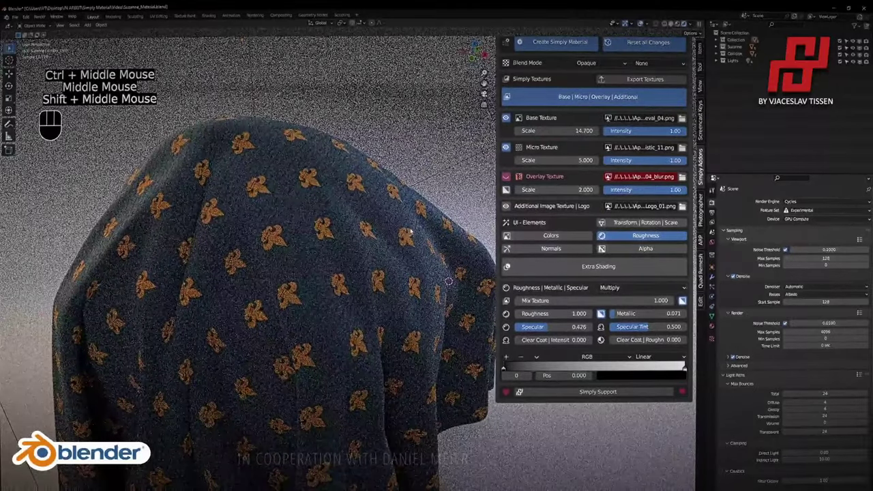
Set the cloth's Roughness to 0 and inspect the sheen on the ornaments up close.
{"action": "left_click", "coordinate": [618, 290]}
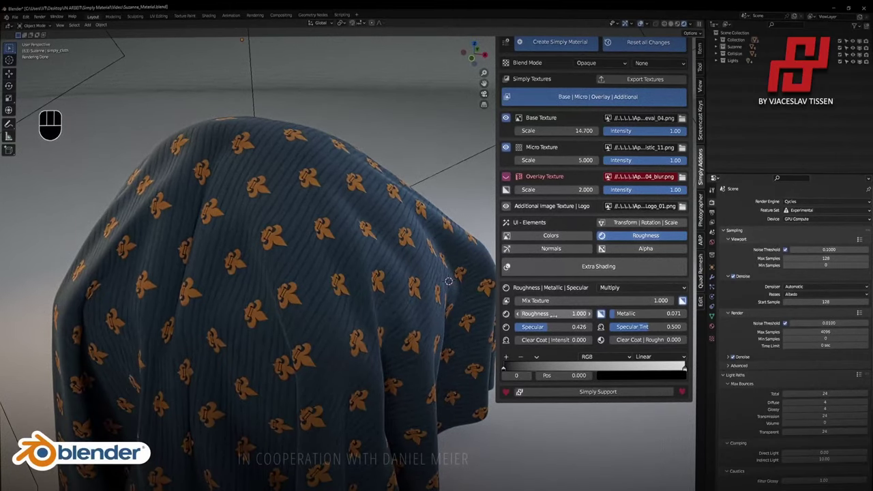
{"action": "mouse_move", "coordinate": [554, 314]}
{"action": "left_mouse_down"}
{"action": "mouse_move", "coordinate": [539, 314]}
{"action": "mouse_move", "coordinate": [557, 314]}
{"action": "left_mouse_up"}
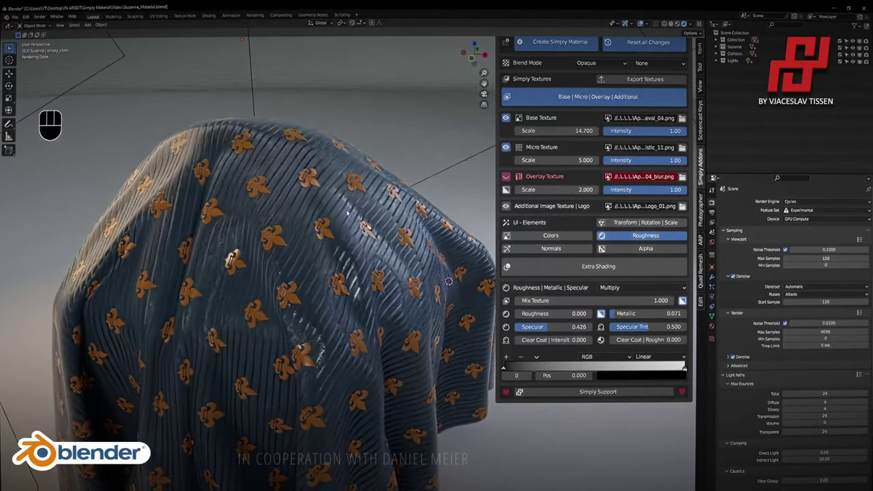
{"action": "scroll", "coordinate": [346, 212], "scroll_direction": "up", "scroll_amount": 3}
{"action": "middle_click_drag", "start_coordinate": [347, 211], "coordinate": [239, 231], "text": "shift"}
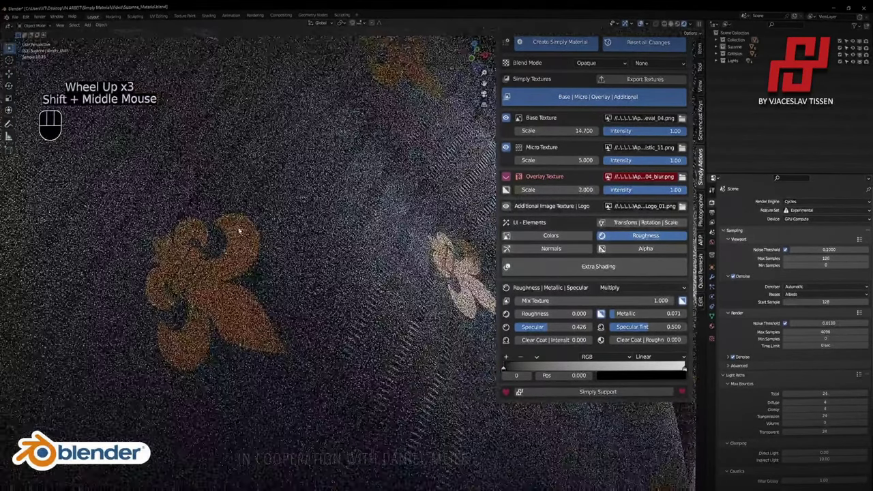
{"action": "scroll", "coordinate": [355, 205], "scroll_direction": "down", "scroll_amount": 1}
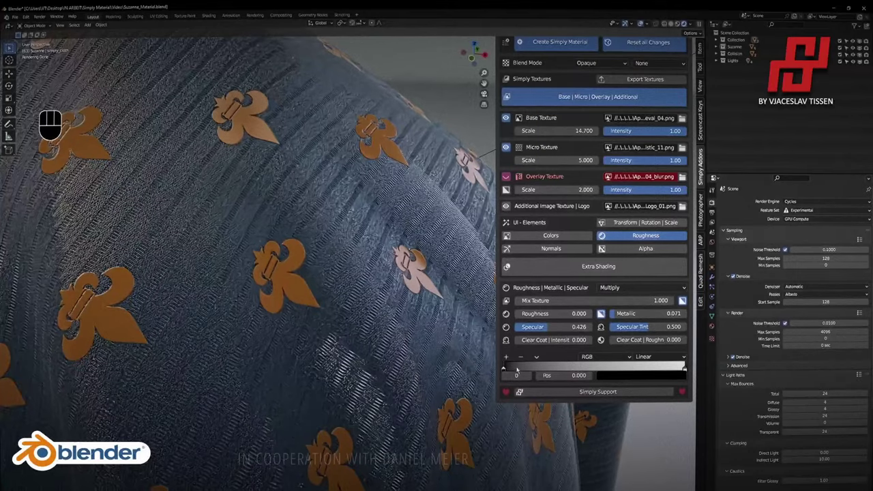
Reverse the roughness color ramp, placing the white stop near the start and the black stop at 0.188.
{"action": "left_click_drag", "start_coordinate": [517, 370], "coordinate": [584, 369]}
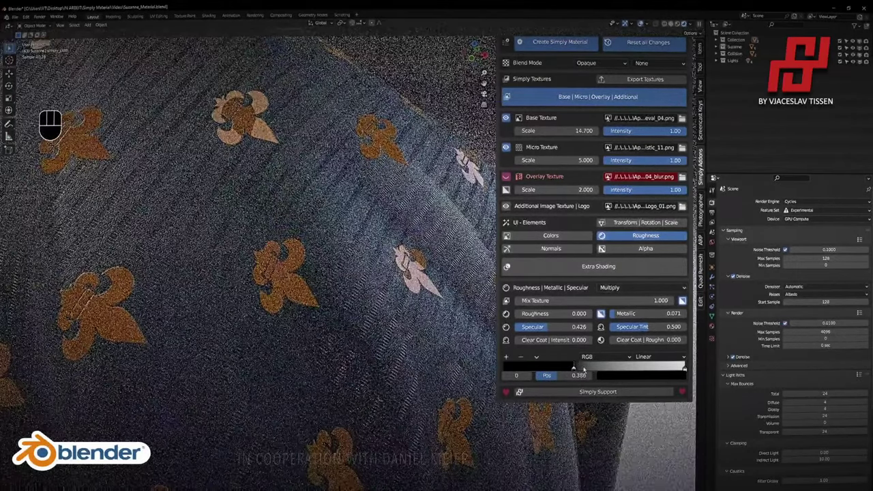
{"action": "left_click_drag", "start_coordinate": [684, 367], "coordinate": [506, 368]}
{"action": "left_click_drag", "start_coordinate": [575, 369], "coordinate": [537, 368]}
{"action": "scroll", "coordinate": [305, 231], "scroll_direction": "down", "scroll_amount": 2}
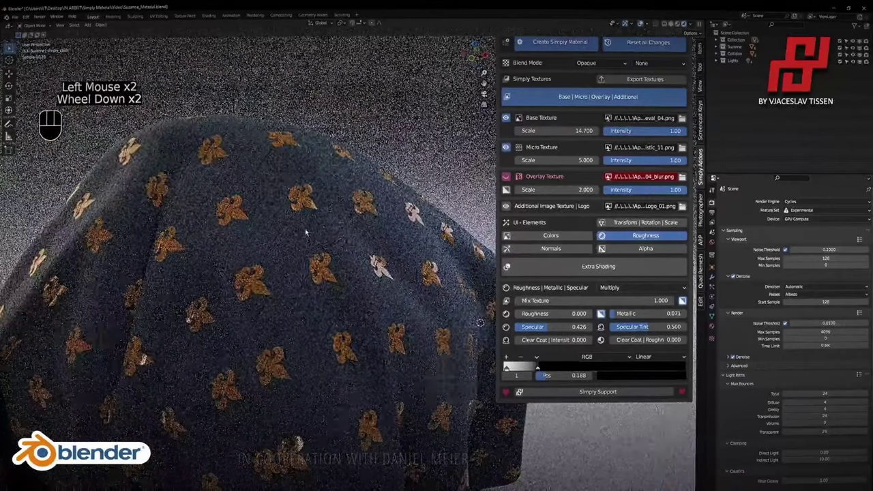
{"action": "scroll", "coordinate": [306, 231], "scroll_direction": "down", "scroll_amount": 1}
Try a Base Texture scale of 45.9 and check the smaller ornaments on the cloth.
{"action": "left_click_drag", "start_coordinate": [573, 131], "coordinate": [613, 131]}
{"action": "scroll", "coordinate": [329, 253], "scroll_direction": "up", "scroll_amount": 1}
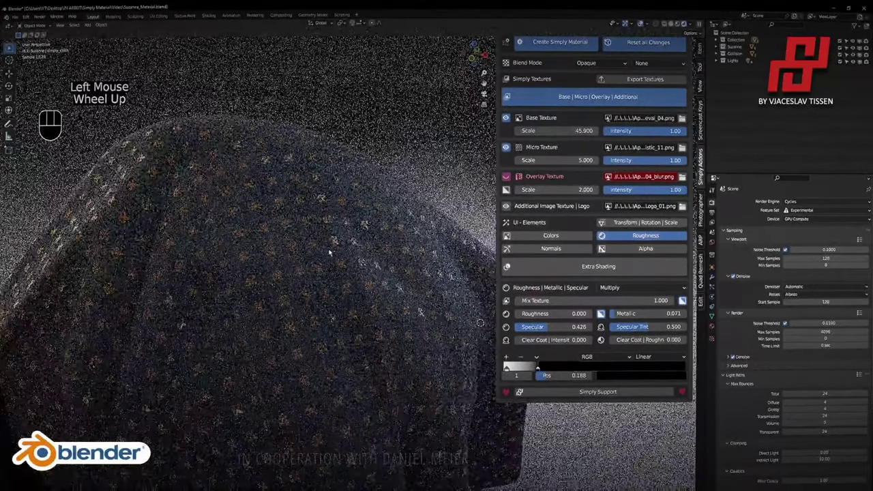
{"action": "middle_click_drag", "start_coordinate": [330, 252], "coordinate": [292, 207]}
{"action": "scroll", "coordinate": [272, 226], "scroll_direction": "up", "scroll_amount": 2}
{"action": "scroll", "coordinate": [272, 218], "scroll_direction": "down", "scroll_amount": 1}
Load Pattern_Medieval_03.png as the Base Texture and set its scale to 10.4.
{"action": "left_click", "coordinate": [683, 119]}
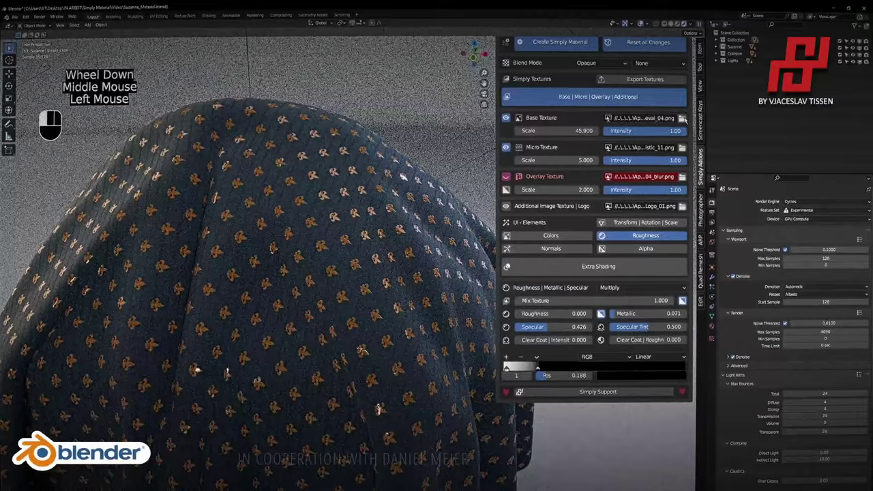
{"action": "double_click", "coordinate": [465, 219]}
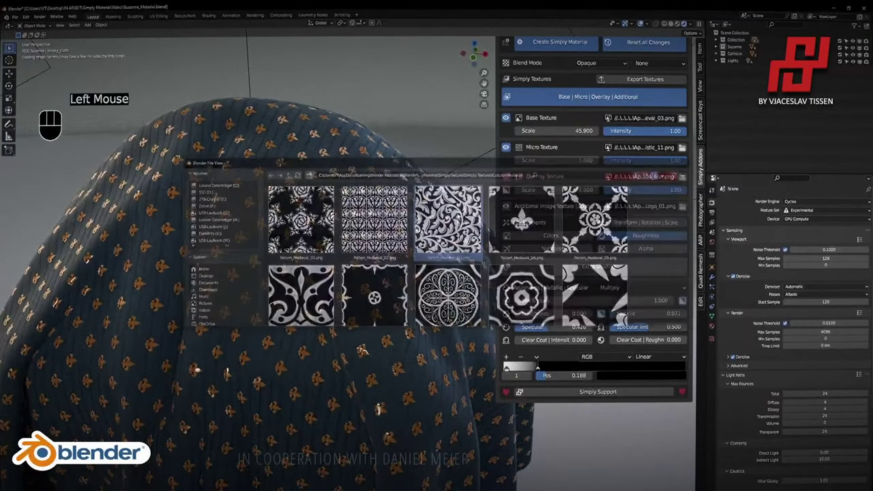
{"action": "left_click_drag", "start_coordinate": [570, 131], "coordinate": [613, 131]}
{"action": "scroll", "coordinate": [321, 261], "scroll_direction": "down", "scroll_amount": 2}
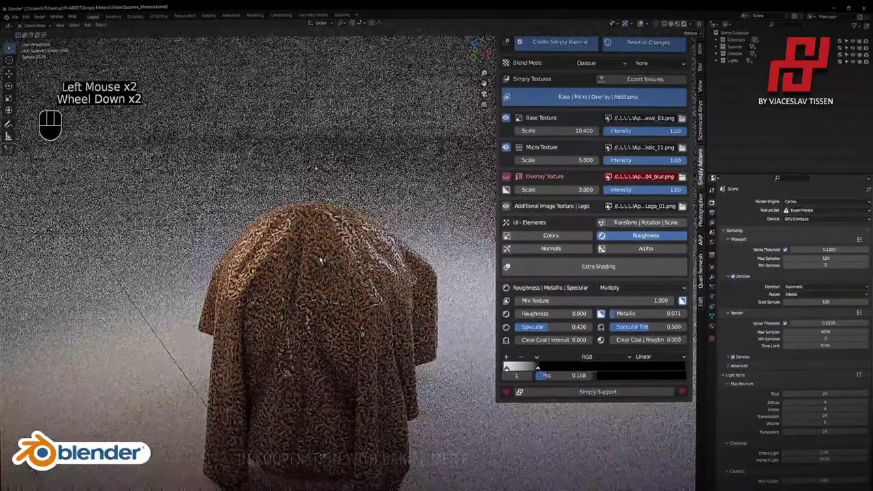
{"action": "middle_click_drag", "start_coordinate": [320, 260], "coordinate": [302, 187]}
{"action": "scroll", "coordinate": [303, 187], "scroll_direction": "up", "scroll_amount": 3}
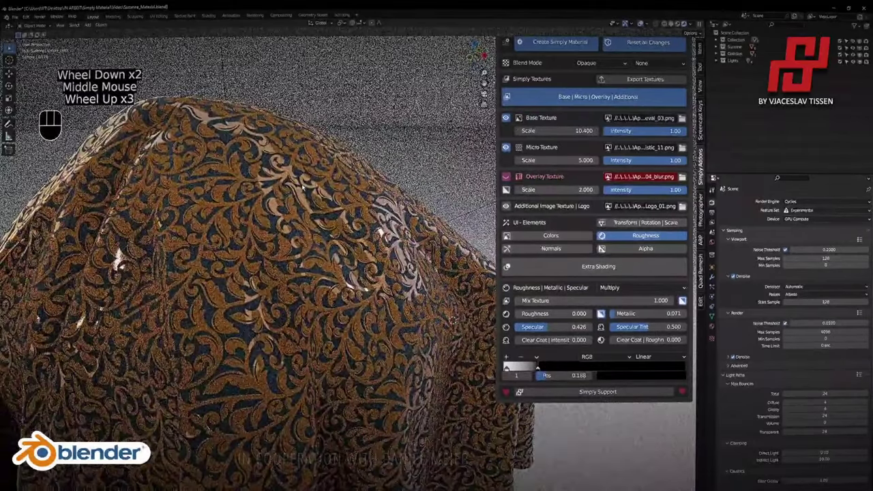
Replace the Base Texture image with Pattern_Medieval_05.png.
{"action": "left_click", "coordinate": [682, 118]}
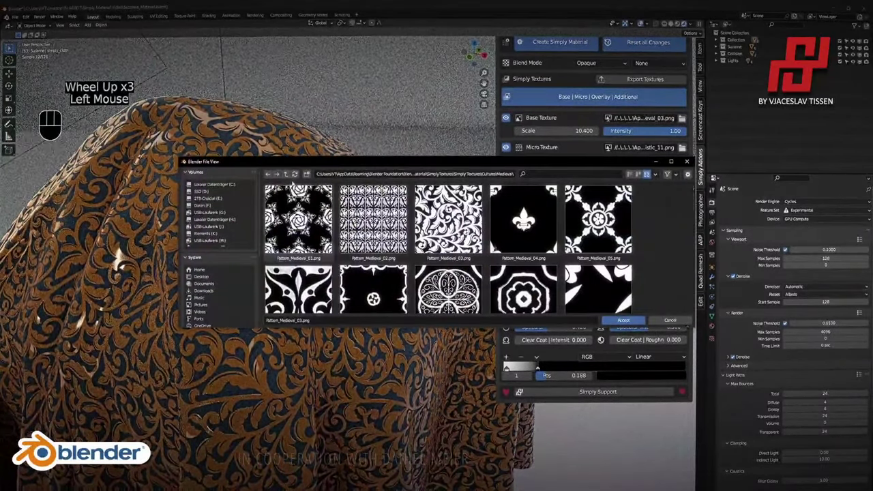
{"action": "left_click", "coordinate": [306, 217]}
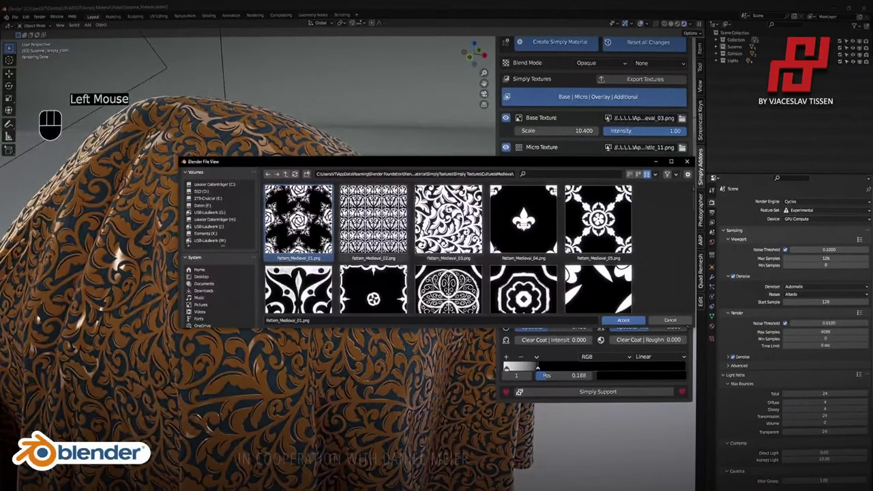
{"action": "double_click", "coordinate": [599, 222]}
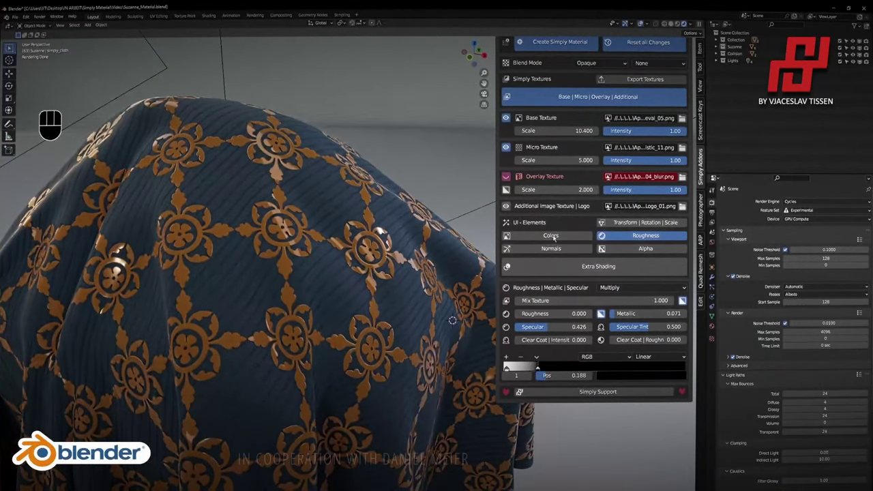
Open the color settings and change the first stop of the base color ramp to dark green.
{"action": "left_click", "coordinate": [543, 239]}
{"action": "left_click", "coordinate": [549, 239]}
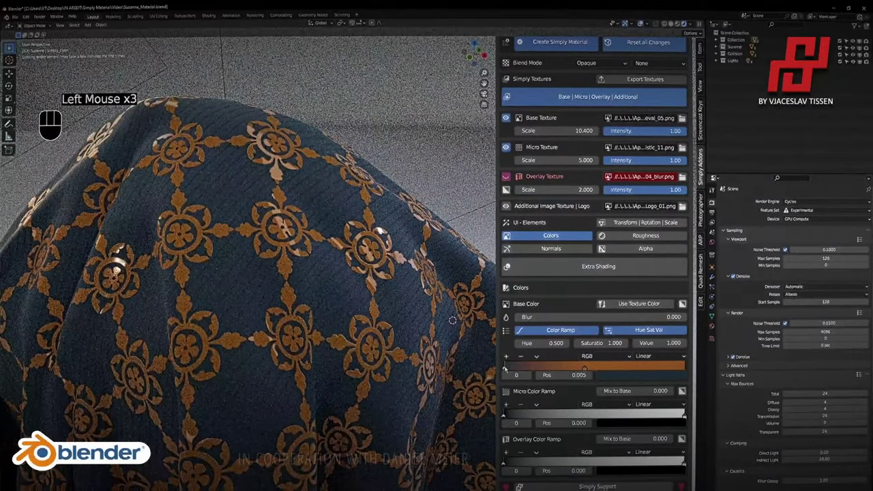
{"action": "left_click", "coordinate": [606, 376]}
{"action": "left_click_drag", "start_coordinate": [639, 262], "coordinate": [634, 264]}
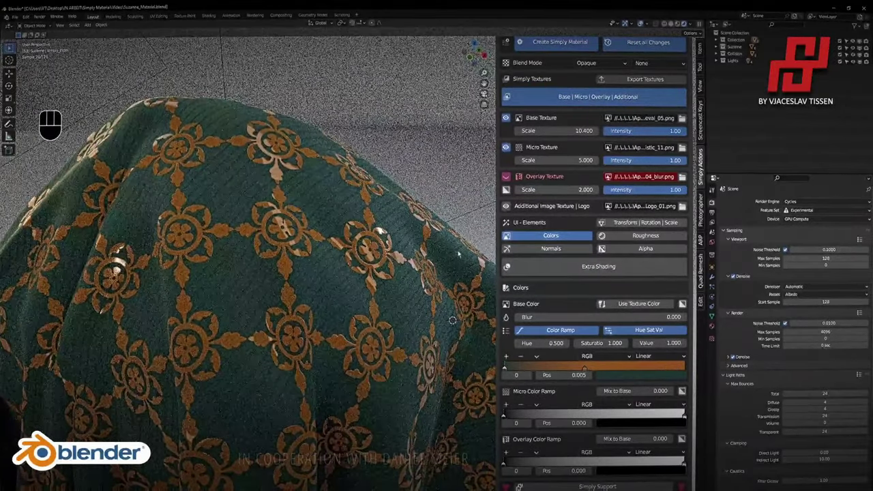
Set the Base Texture scale to 20.
{"action": "middle_click_drag", "start_coordinate": [458, 255], "coordinate": [409, 267]}
{"action": "left_click", "coordinate": [559, 130]}
{"action": "type", "text": "2"}
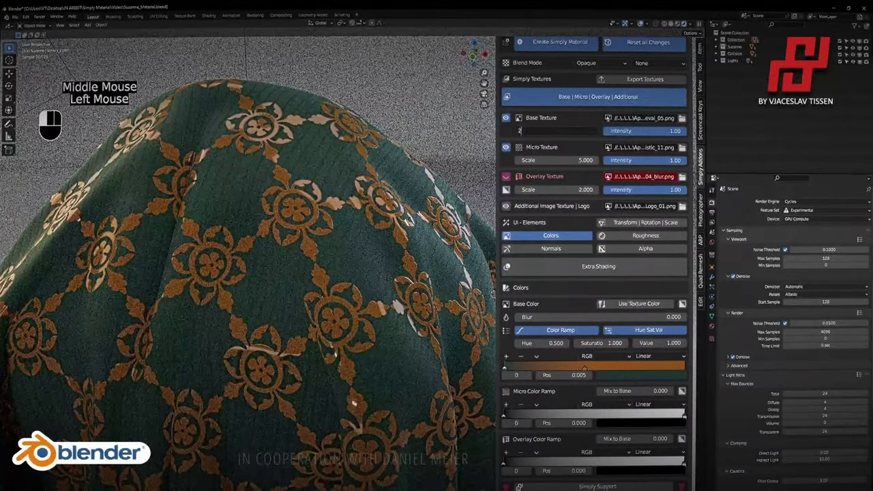
{"action": "type", "text": "0"}
{"action": "key", "text": "Return"}
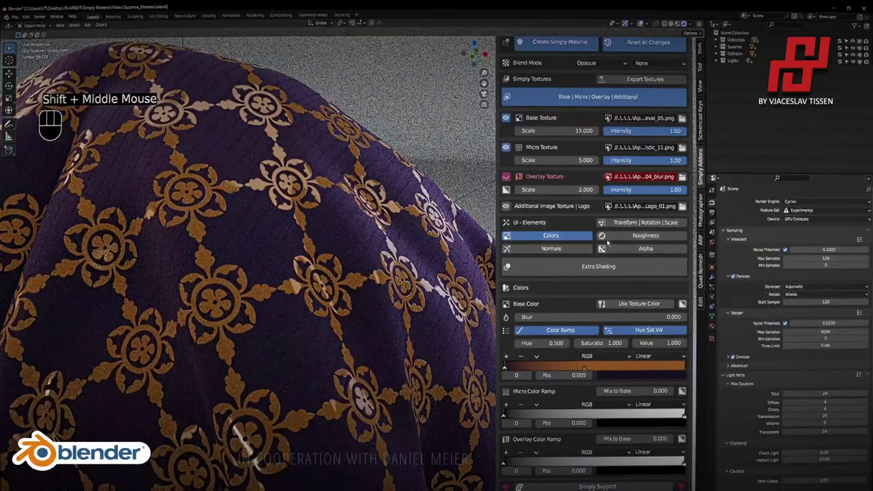
Return to the roughness settings, select the ramp's black stop, and try inverting the Mix Texture before switching it back.
{"action": "left_click", "coordinate": [568, 235]}
{"action": "left_click", "coordinate": [645, 237]}
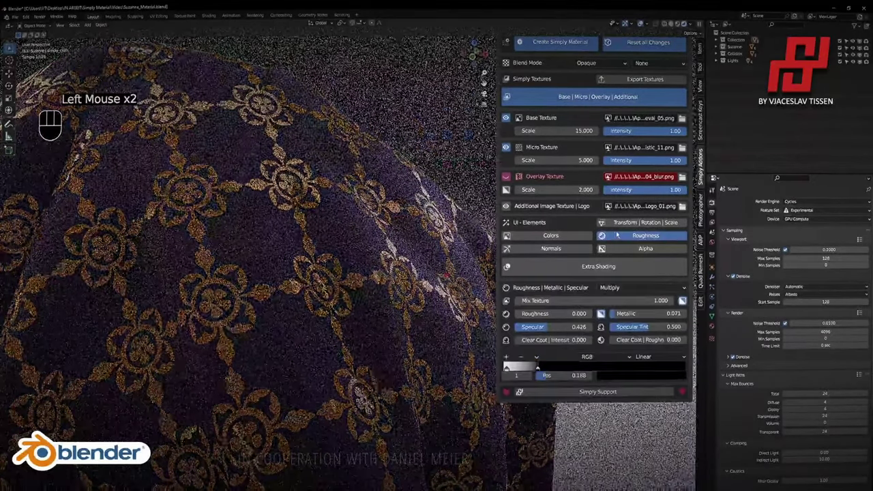
{"action": "left_click", "coordinate": [540, 368]}
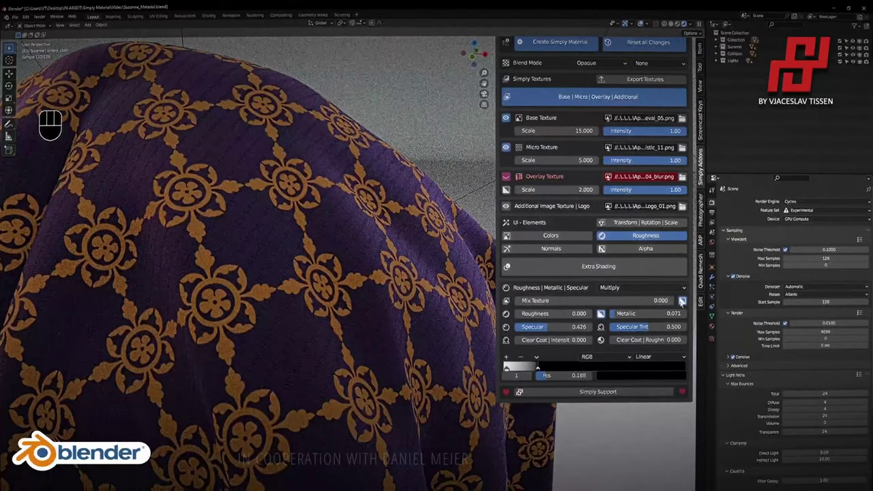
{"action": "left_click", "coordinate": [682, 301]}
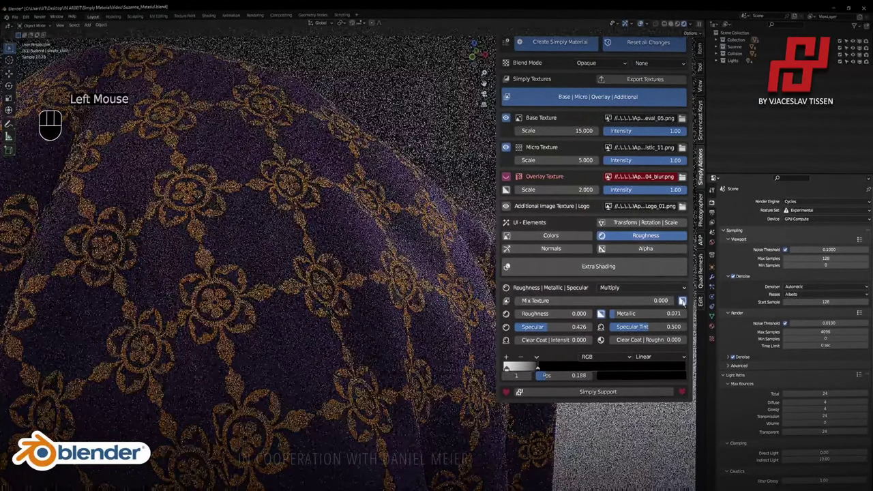
{"action": "left_click", "coordinate": [681, 301]}
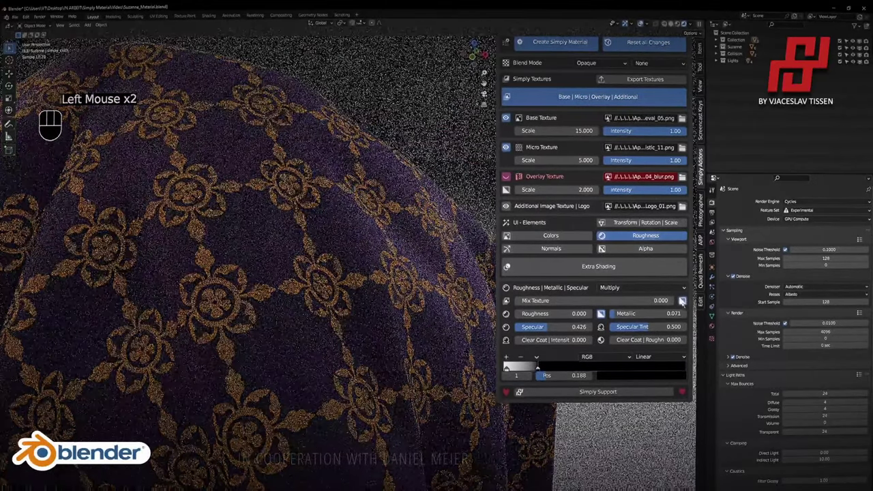
Spread the roughness ramp's stops to both ends, then reverse them with the white stop at 0 and the black stop close by.
{"action": "left_click_drag", "start_coordinate": [538, 368], "coordinate": [685, 369]}
{"action": "left_click_drag", "start_coordinate": [538, 369], "coordinate": [462, 373]}
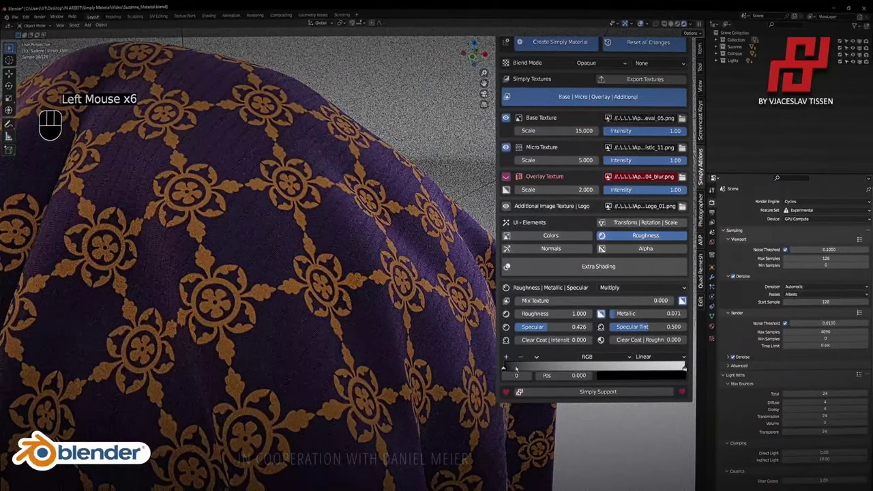
{"action": "left_click_drag", "start_coordinate": [505, 369], "coordinate": [549, 369]}
{"action": "left_click_drag", "start_coordinate": [685, 369], "coordinate": [538, 369]}
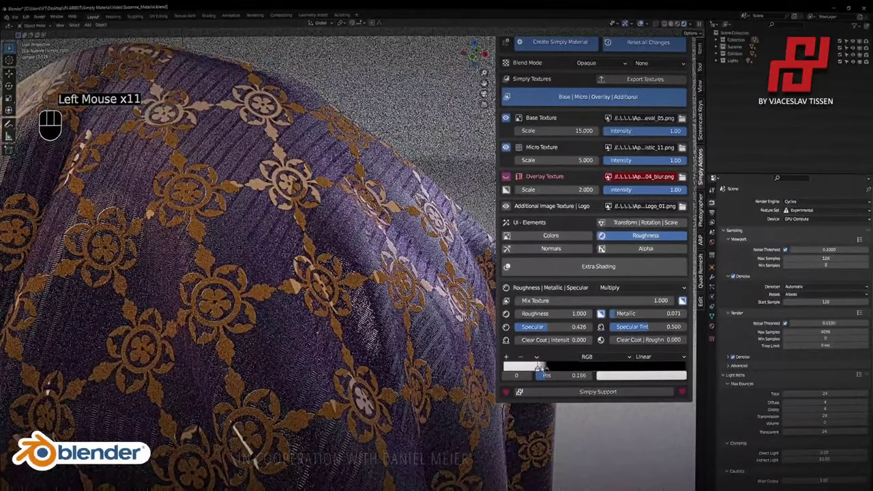
{"action": "left_click_drag", "start_coordinate": [537, 369], "coordinate": [505, 369]}
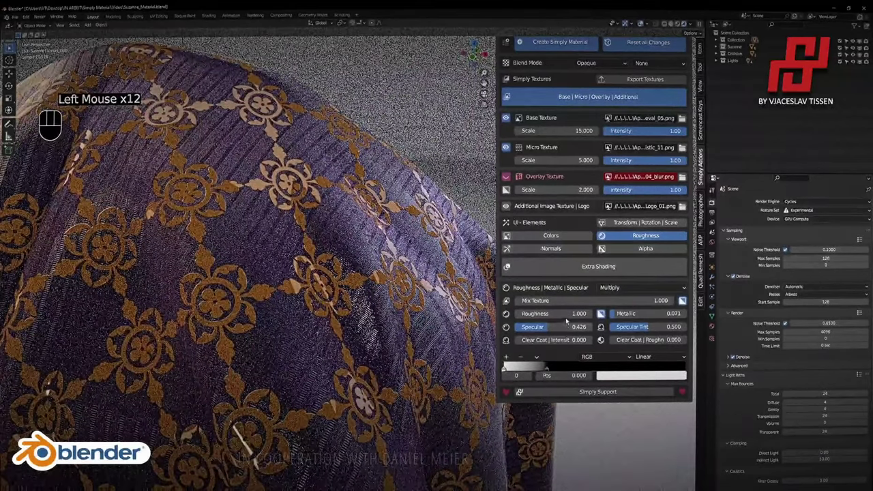
Set Roughness to 0 and tighten the roughness ramp by moving its black stop to 0.092.
{"action": "left_click_drag", "start_coordinate": [566, 320], "coordinate": [518, 319]}
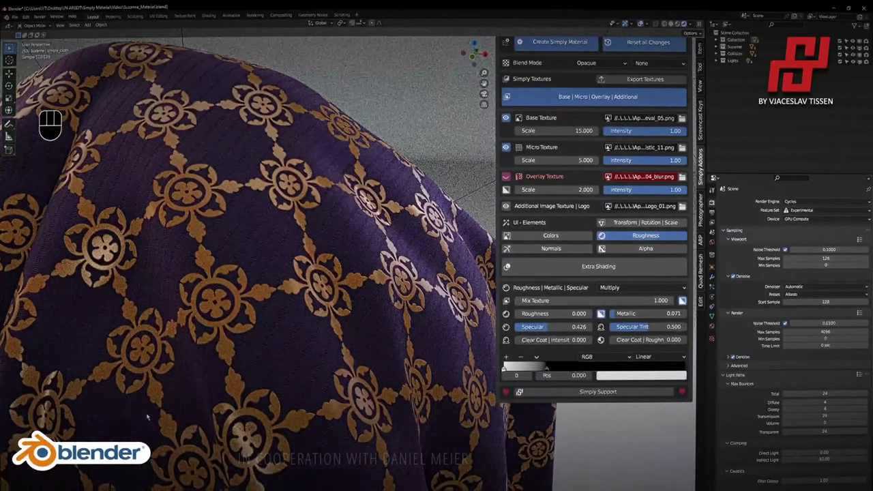
{"action": "scroll", "coordinate": [147, 418], "scroll_direction": "down", "scroll_amount": 2}
{"action": "scroll", "coordinate": [398, 260], "scroll_direction": "up", "scroll_amount": 2}
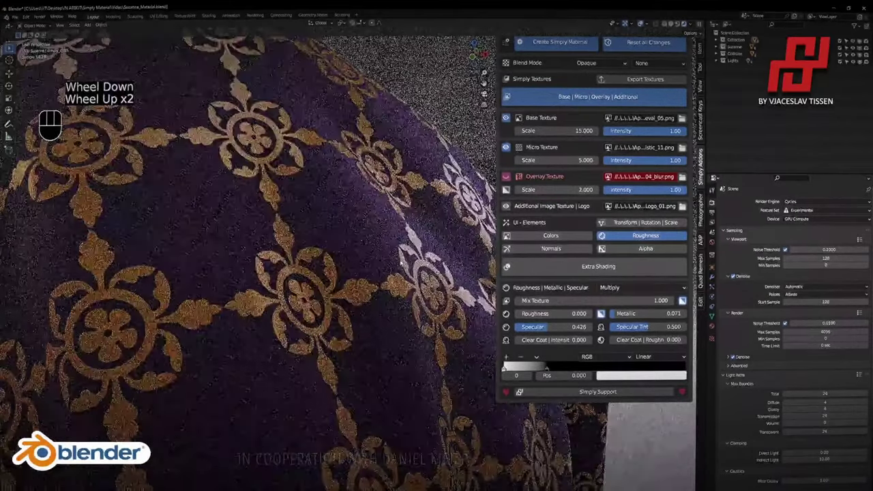
{"action": "left_click_drag", "start_coordinate": [546, 369], "coordinate": [520, 368]}
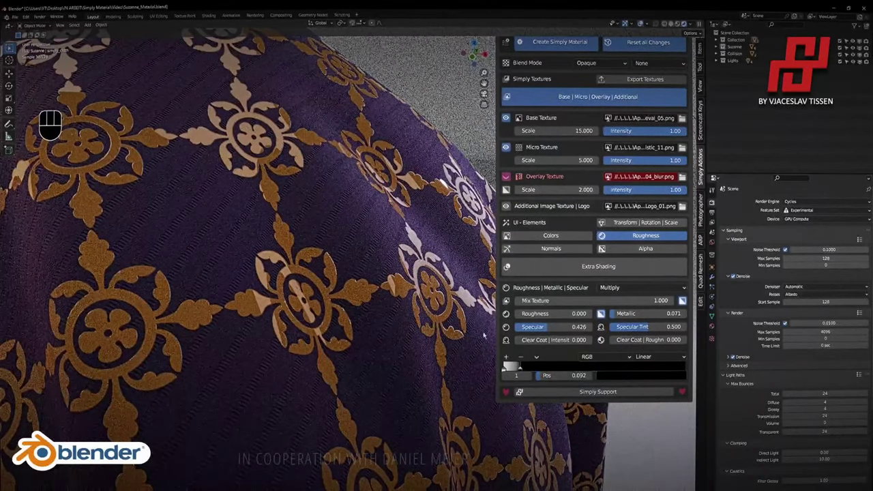
Lighten the roughness ramp's black stop to a mid grey and check the sheen across the whole cloth.
{"action": "middle_click_drag", "start_coordinate": [321, 307], "coordinate": [356, 285]}
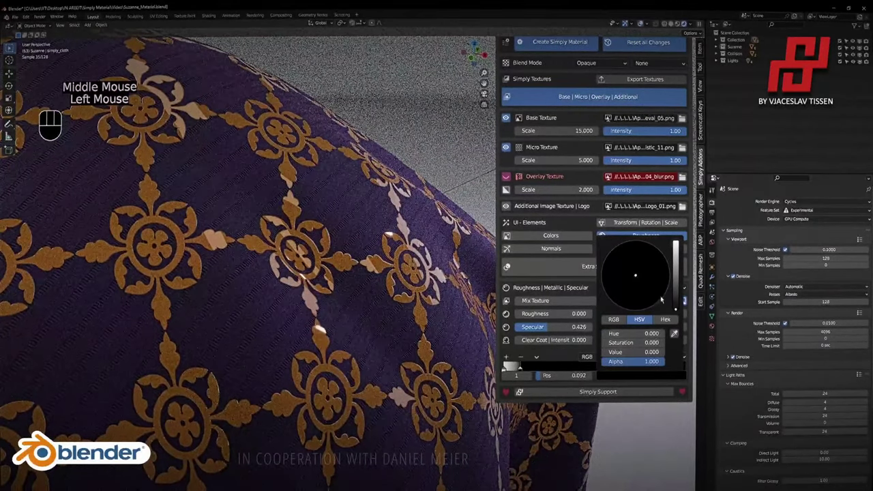
{"action": "left_click_drag", "start_coordinate": [676, 304], "coordinate": [676, 266]}
{"action": "left_click_drag", "start_coordinate": [641, 352], "coordinate": [629, 352]}
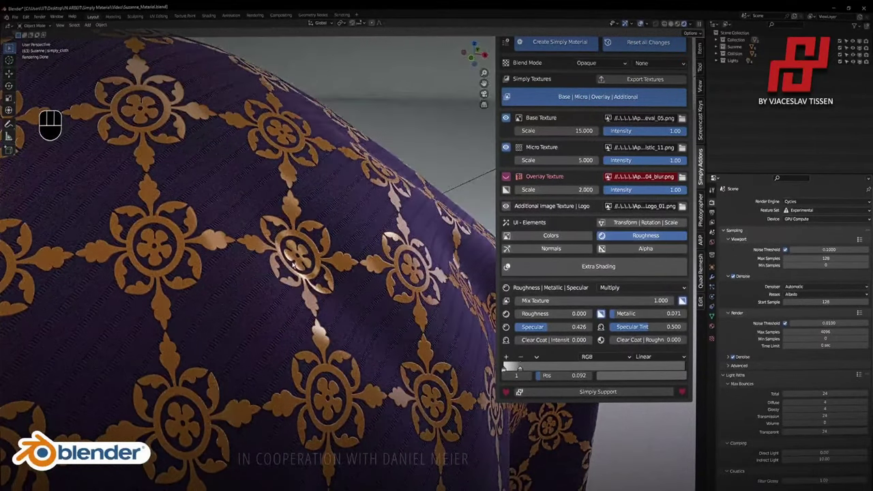
{"action": "scroll", "coordinate": [293, 264], "scroll_direction": "down", "scroll_amount": 2}
{"action": "middle_click_drag", "start_coordinate": [293, 264], "coordinate": [235, 250]}
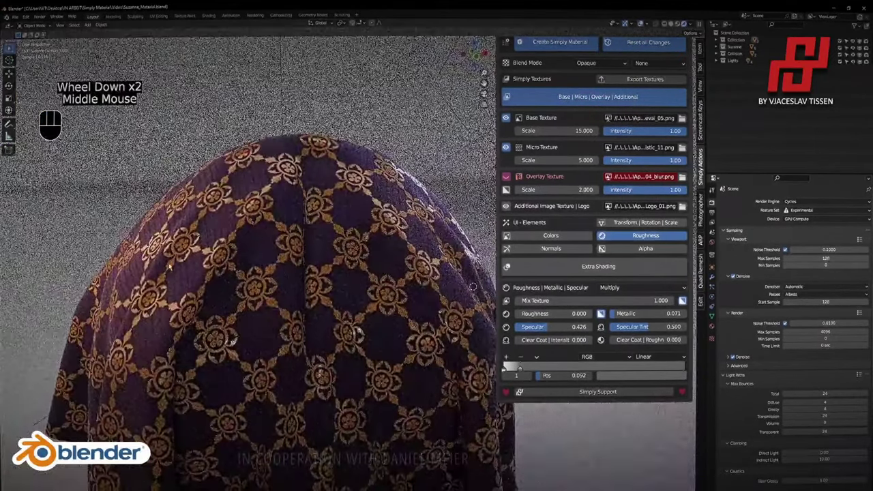
Close the roughness settings, enable the overlay texture and load Texture_Overlay_12.png into it.
{"action": "middle_click_drag", "start_coordinate": [169, 268], "coordinate": [300, 246]}
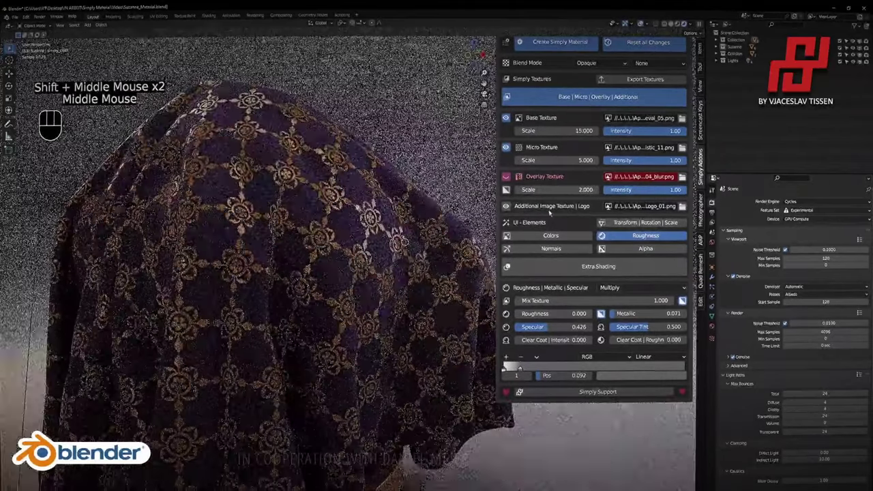
{"action": "left_click", "coordinate": [631, 236]}
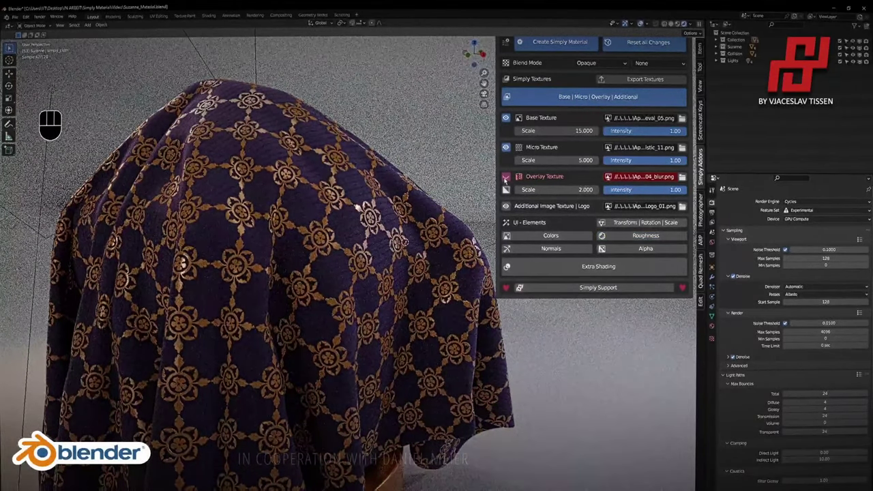
{"action": "left_click", "coordinate": [505, 178]}
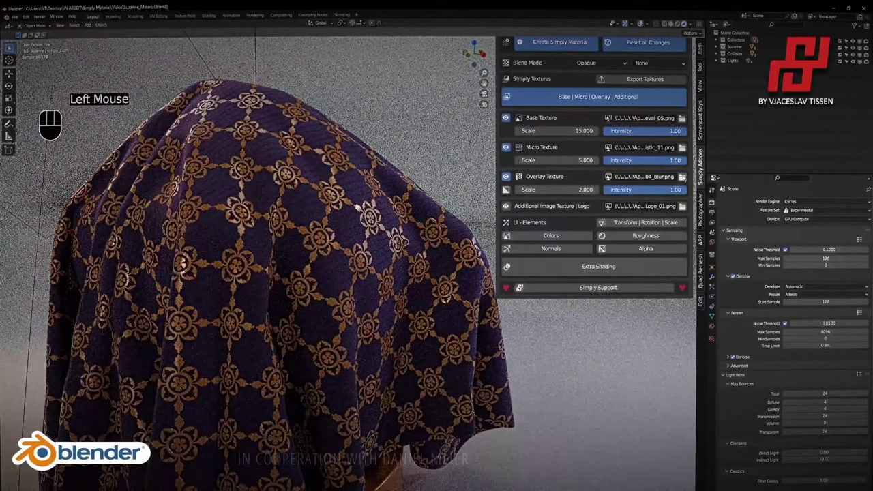
{"action": "left_click", "coordinate": [681, 177]}
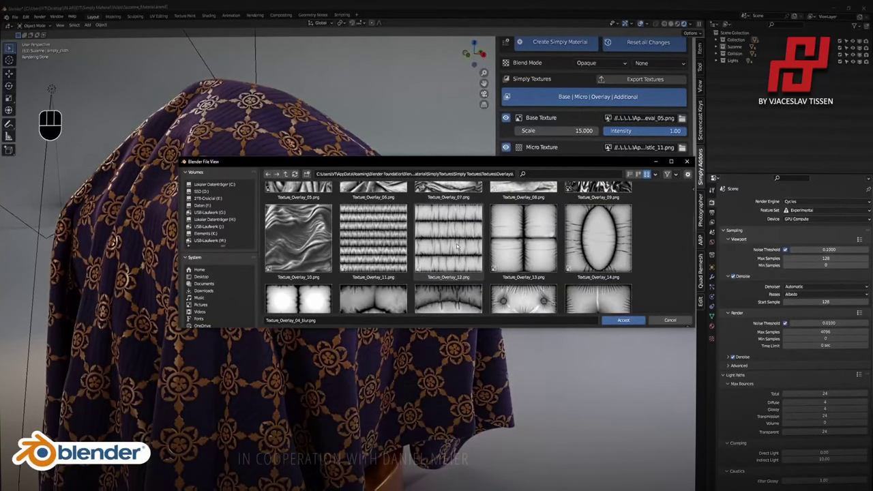
{"action": "double_click", "coordinate": [460, 246]}
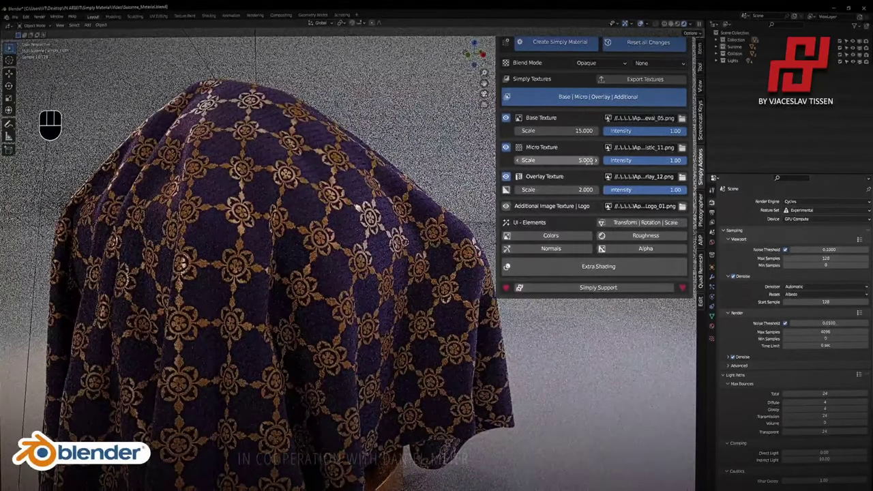
Open the normal settings and set Overlay Normal to 50.
{"action": "left_click", "coordinate": [576, 248]}
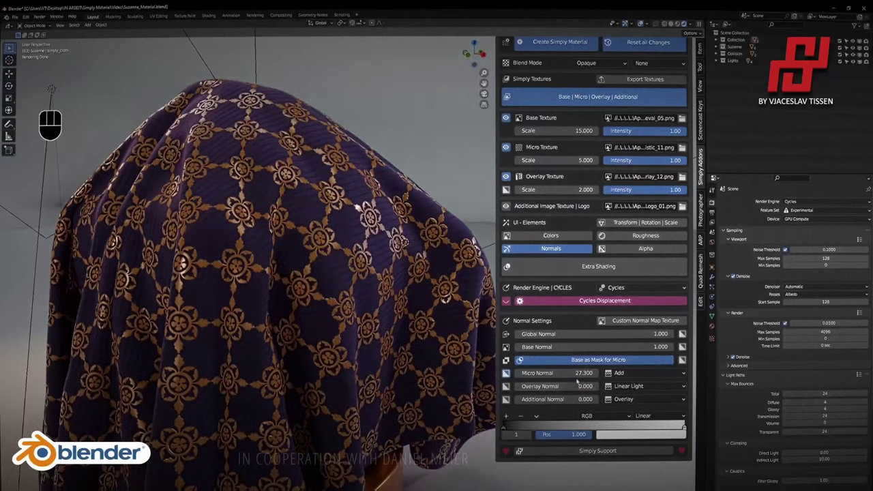
{"action": "left_click", "coordinate": [560, 386]}
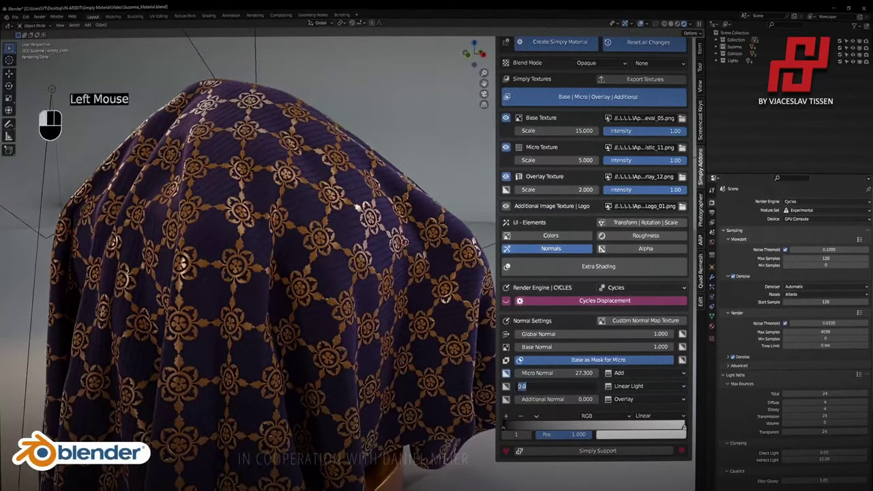
{"action": "type", "text": "50"}
{"action": "key", "text": "Return"}
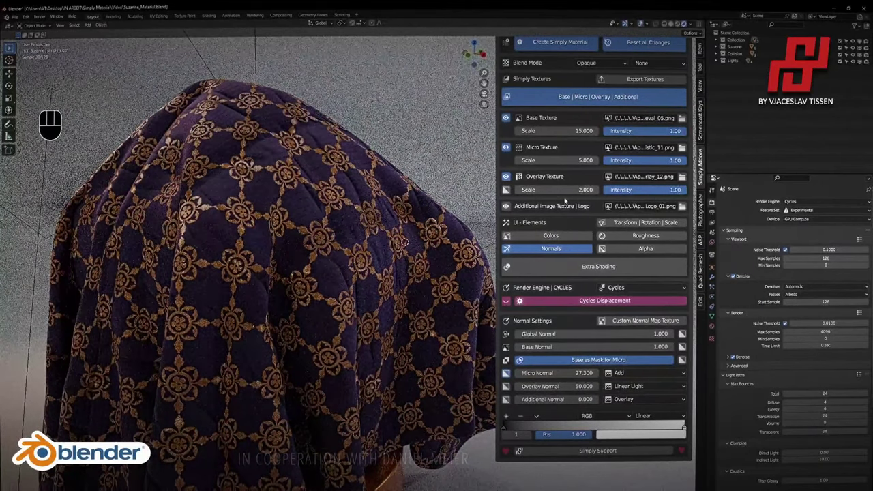
Try an overlay texture scale of 10.4 and examine the quilted relief across the cloth.
{"action": "left_click_drag", "start_coordinate": [556, 189], "coordinate": [670, 189]}
{"action": "scroll", "coordinate": [410, 230], "scroll_direction": "down", "scroll_amount": 5}
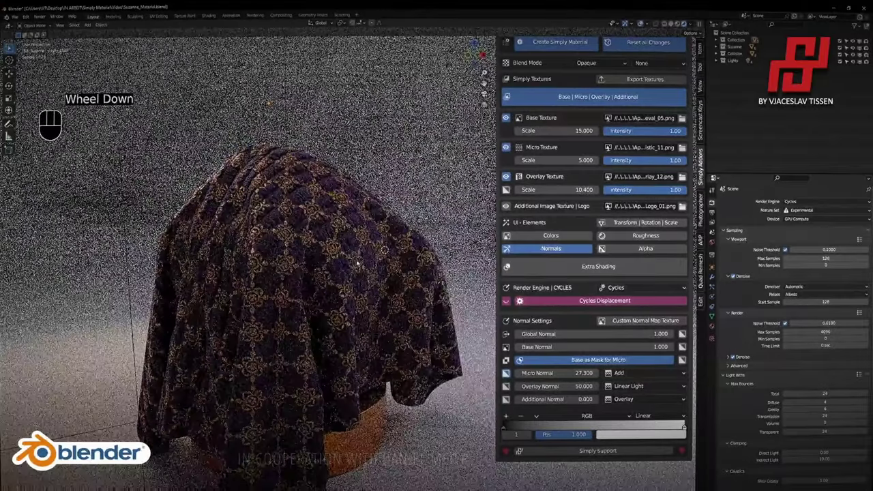
{"action": "middle_click_drag", "start_coordinate": [409, 230], "coordinate": [298, 234]}
{"action": "scroll", "coordinate": [333, 256], "scroll_direction": "up", "scroll_amount": 2}
{"action": "scroll", "coordinate": [364, 245], "scroll_direction": "down", "scroll_amount": 1}
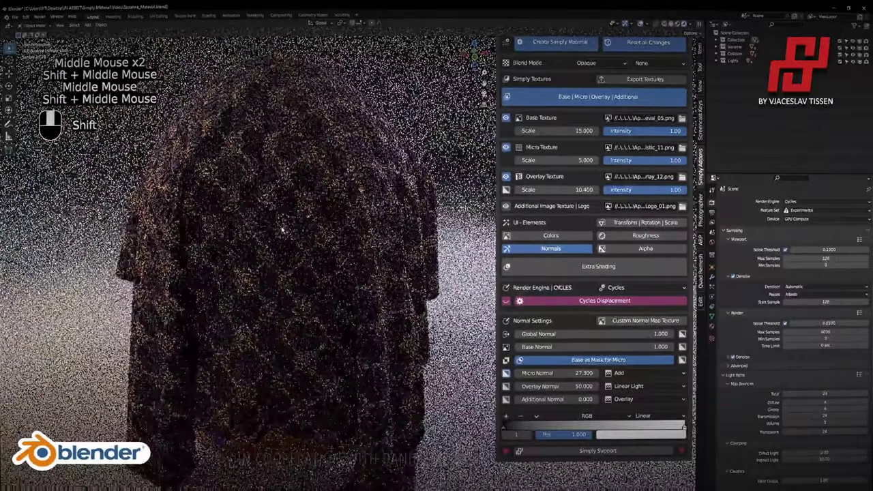
Set the overlay texture scale to 5 and inspect the quilting on the cloth up close.
{"action": "middle_click_drag", "start_coordinate": [279, 249], "coordinate": [270, 245]}
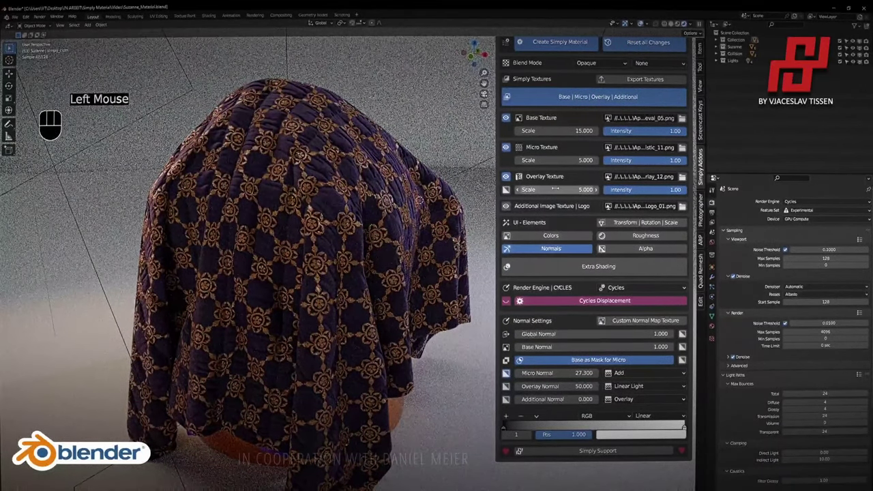
{"action": "middle_click_drag", "start_coordinate": [332, 171], "coordinate": [334, 193]}
{"action": "scroll", "coordinate": [326, 146], "scroll_direction": "up", "scroll_amount": 2}
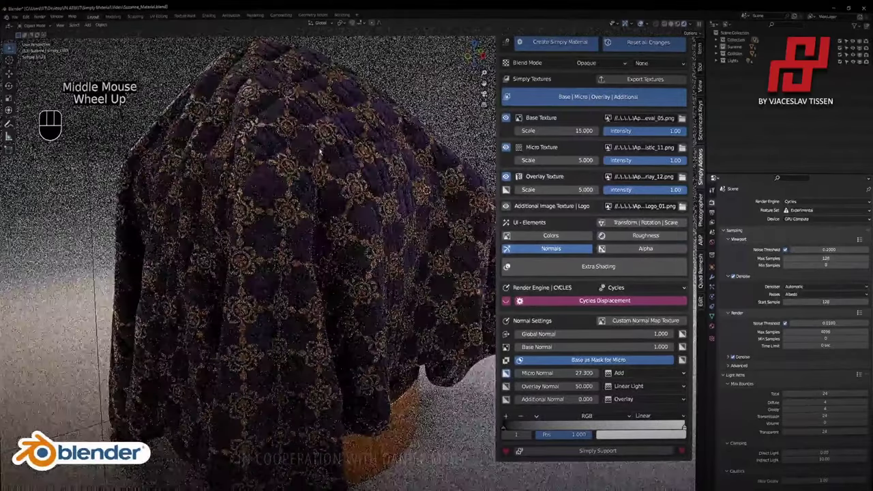
{"action": "middle_click_drag", "start_coordinate": [326, 146], "coordinate": [321, 144], "text": "shift"}
{"action": "scroll", "coordinate": [319, 142], "scroll_direction": "up", "scroll_amount": 1}
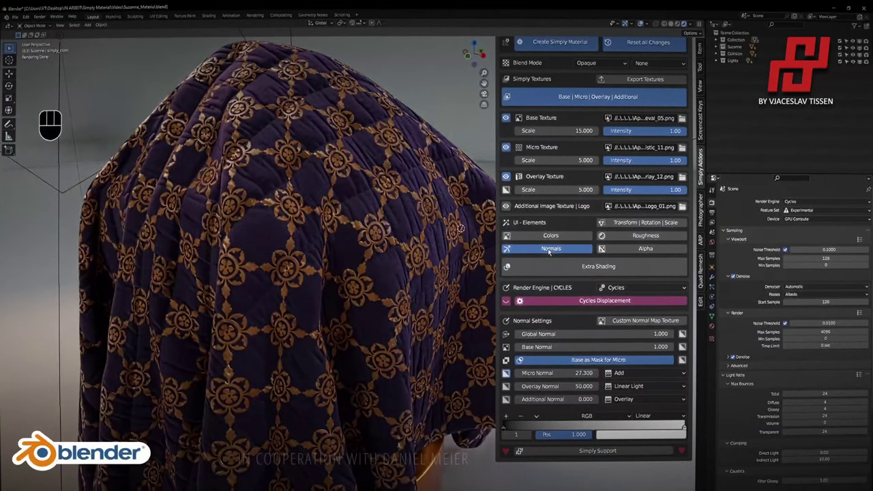
Switch from the normal settings to the transform settings and rotate the base texture to 45°.
{"action": "left_click", "coordinate": [548, 250]}
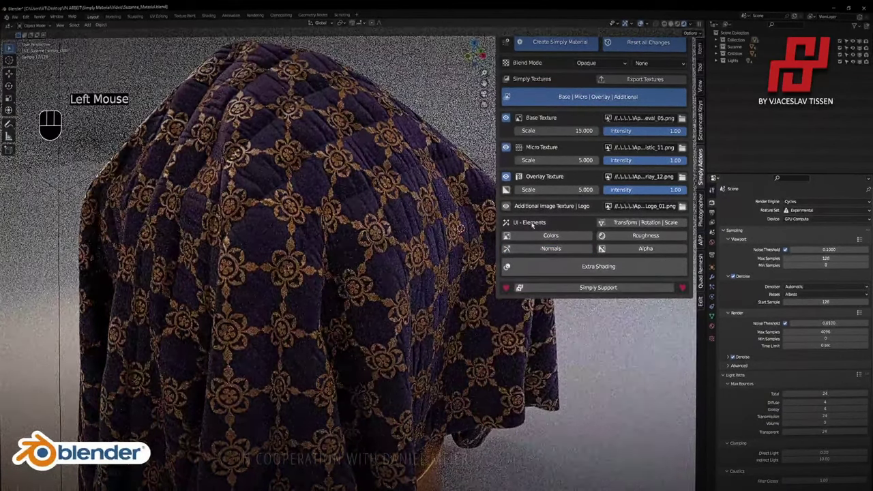
{"action": "left_click", "coordinate": [643, 225]}
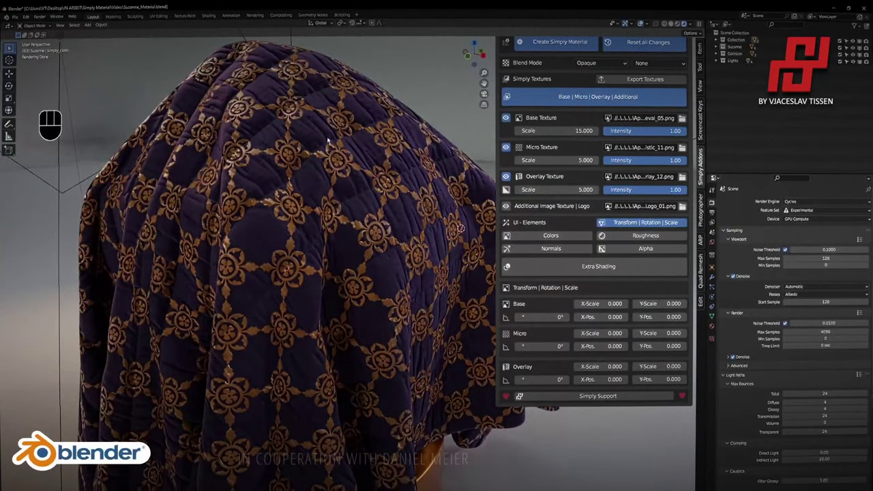
{"action": "scroll", "coordinate": [330, 405], "scroll_direction": "down", "scroll_amount": 1}
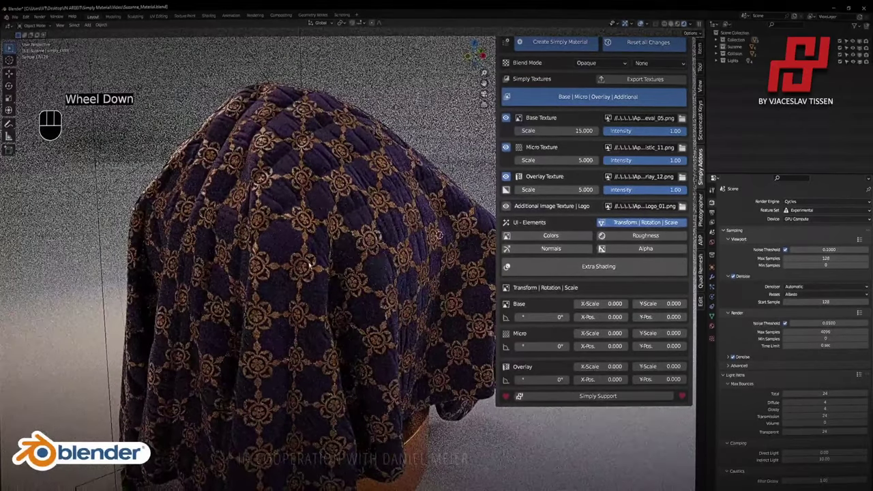
{"action": "scroll", "coordinate": [423, 123], "scroll_direction": "up", "scroll_amount": 2}
{"action": "scroll", "coordinate": [424, 124], "scroll_direction": "down", "scroll_amount": 1}
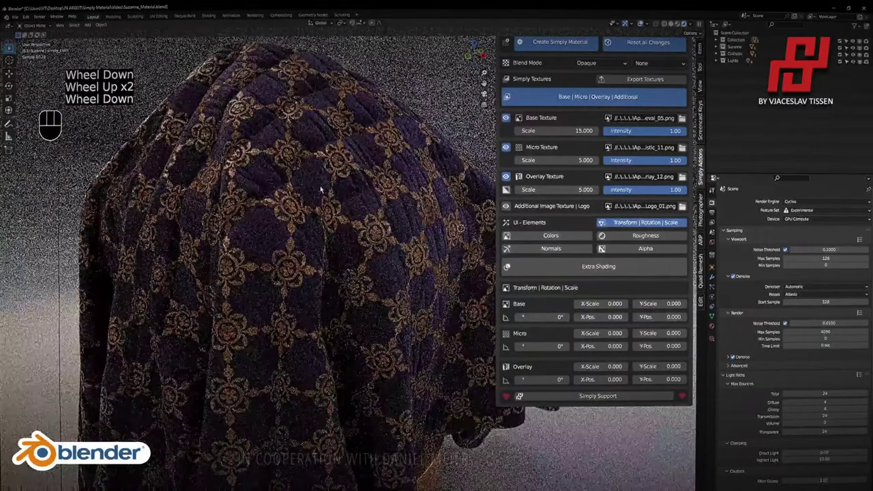
{"action": "left_click", "coordinate": [552, 316]}
{"action": "type", "text": "-45"}
{"action": "key", "text": "Return"}
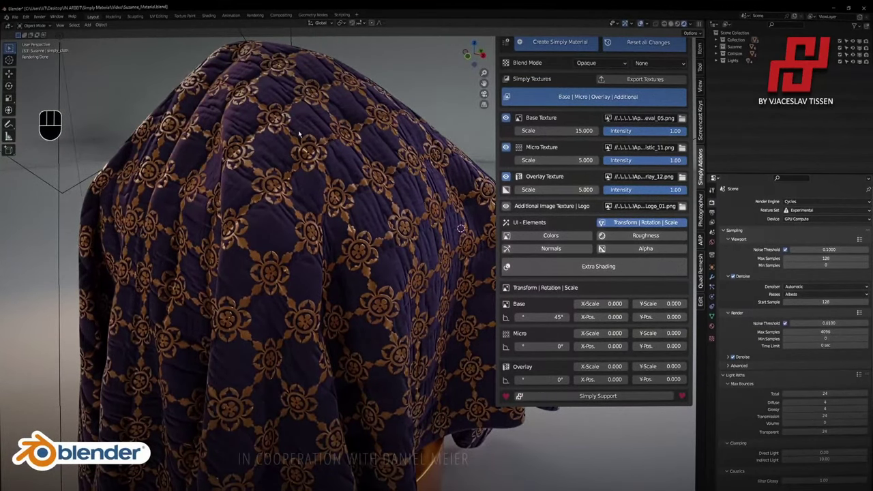
Try a base texture rotation of 90° and check the pattern's direction on the cloth.
{"action": "middle_click_drag", "start_coordinate": [298, 134], "coordinate": [543, 318]}
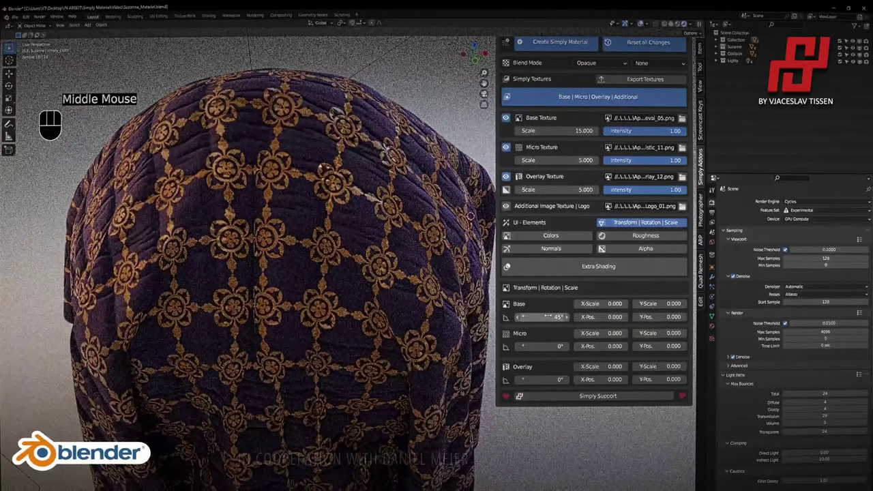
{"action": "left_click", "coordinate": [549, 316]}
{"action": "type", "text": "90"}
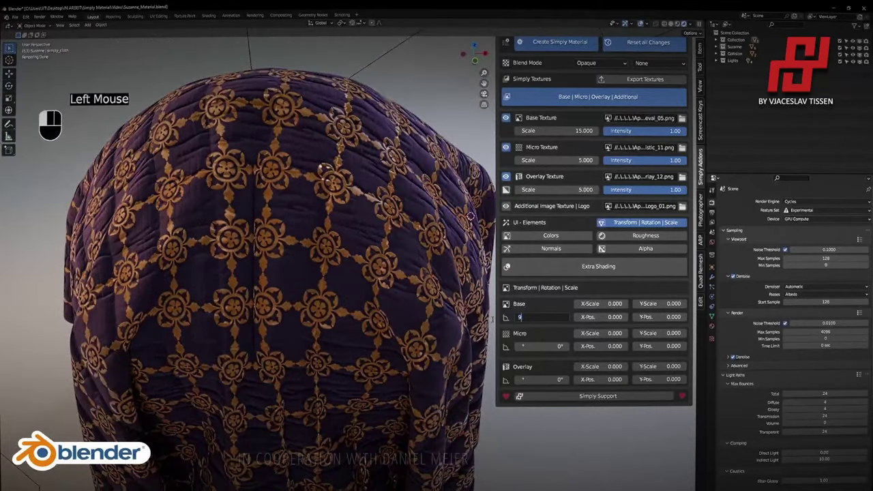
{"action": "key", "text": "Return"}
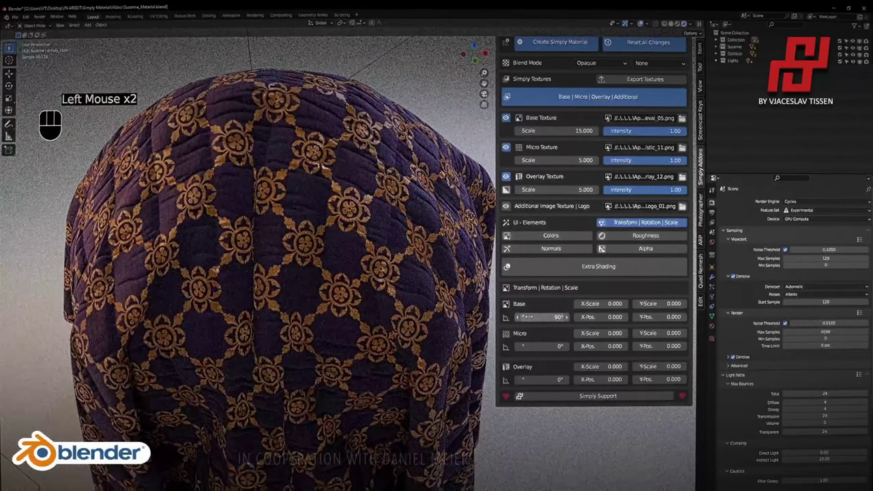
{"action": "scroll", "coordinate": [409, 287], "scroll_direction": "up", "scroll_amount": 1}
{"action": "middle_click_drag", "start_coordinate": [402, 287], "coordinate": [341, 280]}
{"action": "scroll", "coordinate": [341, 279], "scroll_direction": "down", "scroll_amount": 2}
{"action": "scroll", "coordinate": [348, 280], "scroll_direction": "up", "scroll_amount": 1}
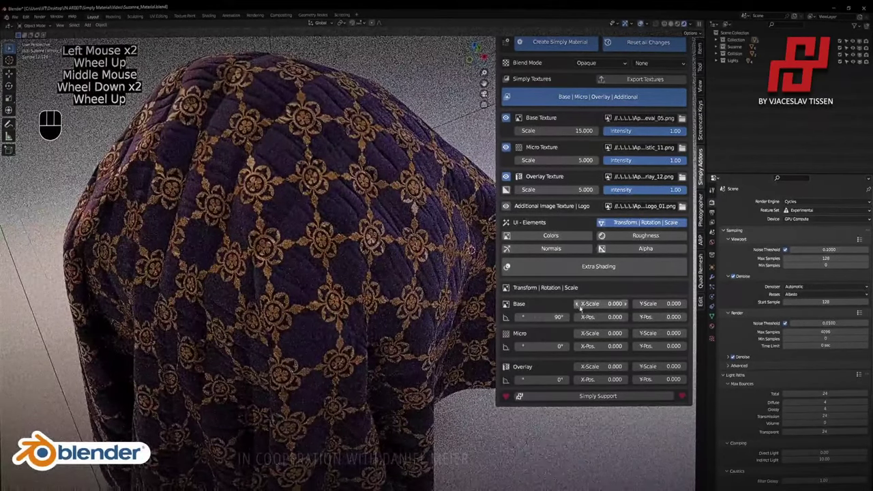
Reset the base texture's rotation to 0°, set it back to 45° and view the whole cloth.
{"action": "left_click", "coordinate": [551, 317]}
{"action": "type", "text": "0"}
{"action": "key", "text": "Return"}
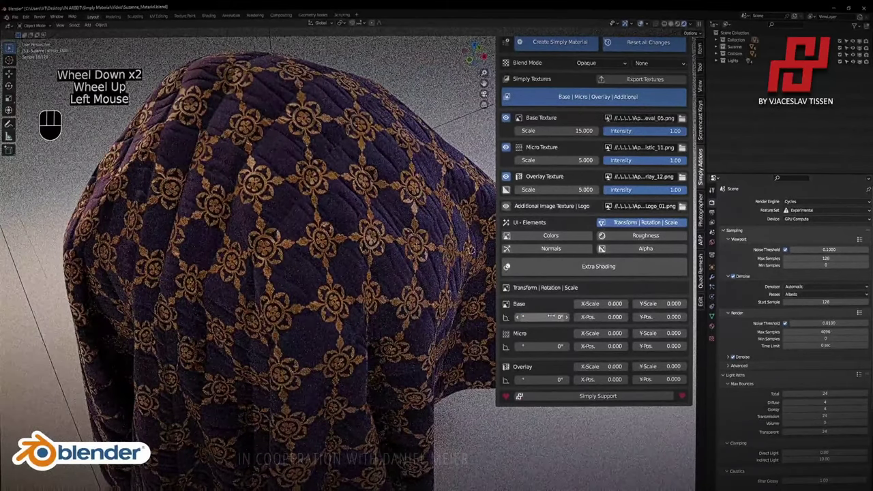
{"action": "type", "text": "45"}
{"action": "key", "text": "Return"}
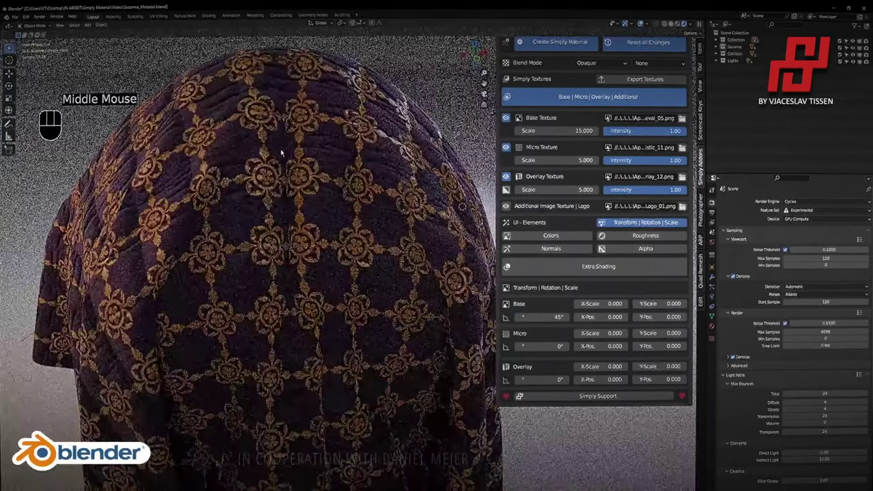
{"action": "middle_click_drag", "start_coordinate": [221, 167], "coordinate": [312, 150]}
{"action": "scroll", "coordinate": [312, 150], "scroll_direction": "down", "scroll_amount": 2}
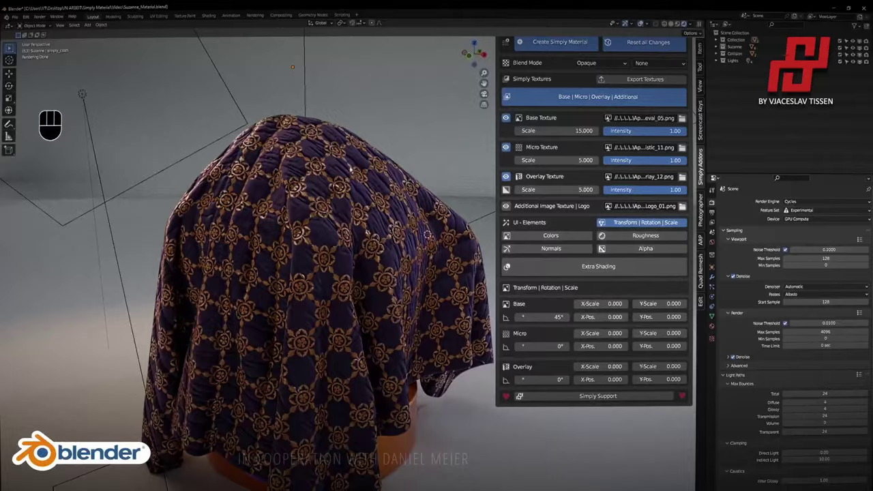
Close the transform settings, reopen the normal settings and raise Overlay Normal to 100.
{"action": "left_click", "coordinate": [641, 223]}
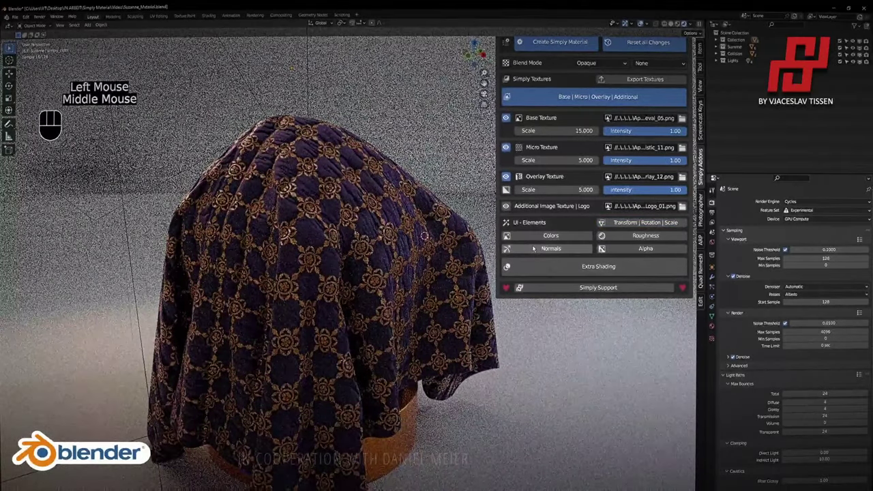
{"action": "left_click", "coordinate": [531, 248]}
{"action": "middle_click_drag", "start_coordinate": [358, 157], "coordinate": [334, 137], "text": "shift"}
{"action": "left_click", "coordinate": [566, 386]}
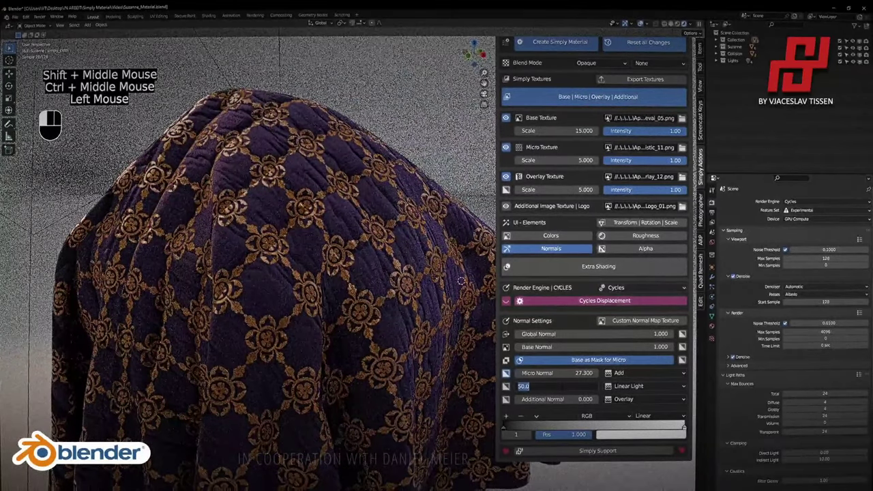
{"action": "key", "text": "Return"}
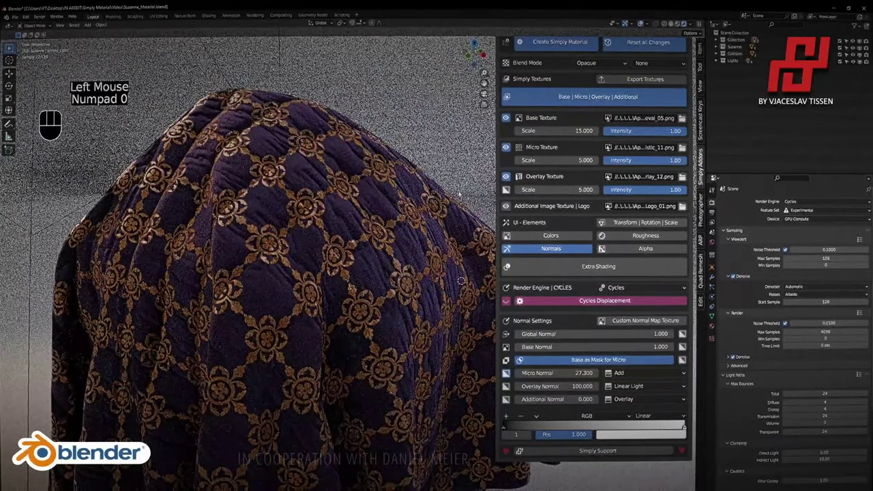
Examine the ornament relief up close, set Base Normal to 0 and check the cloth again.
{"action": "scroll", "coordinate": [306, 157], "scroll_direction": "up", "scroll_amount": 2}
{"action": "middle_click_drag", "start_coordinate": [311, 165], "coordinate": [355, 185], "text": "shift"}
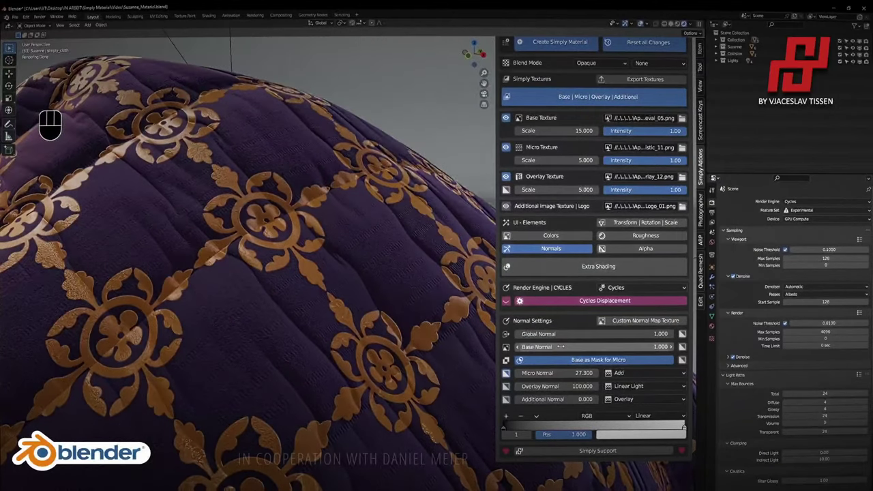
{"action": "left_click_drag", "start_coordinate": [560, 346], "coordinate": [562, 347]}
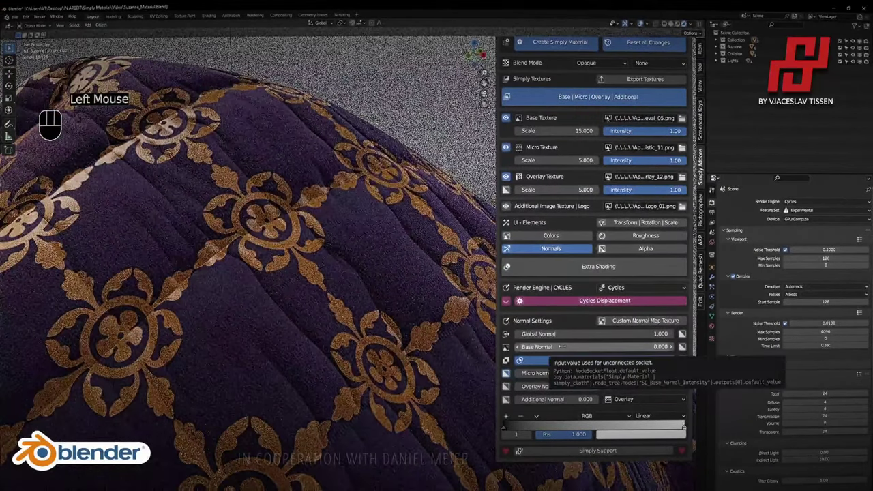
{"action": "scroll", "coordinate": [392, 315], "scroll_direction": "down", "scroll_amount": 2}
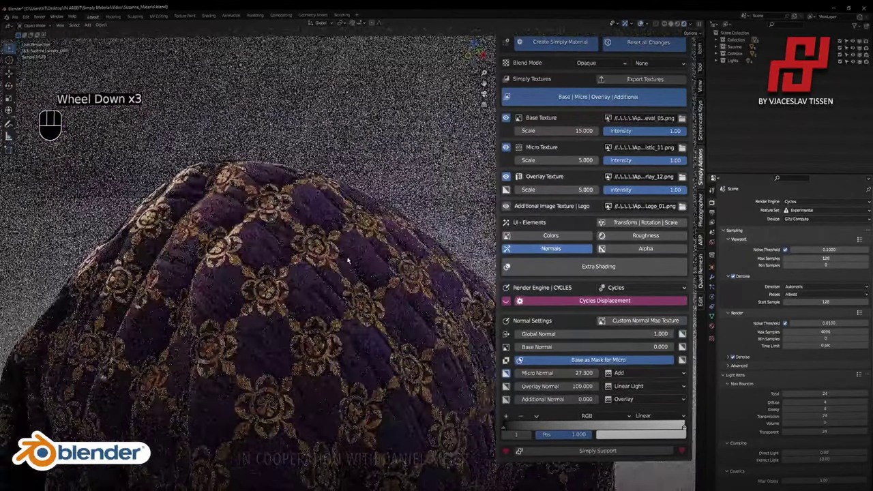
{"action": "middle_click_drag", "start_coordinate": [392, 315], "coordinate": [343, 194], "text": "shift"}
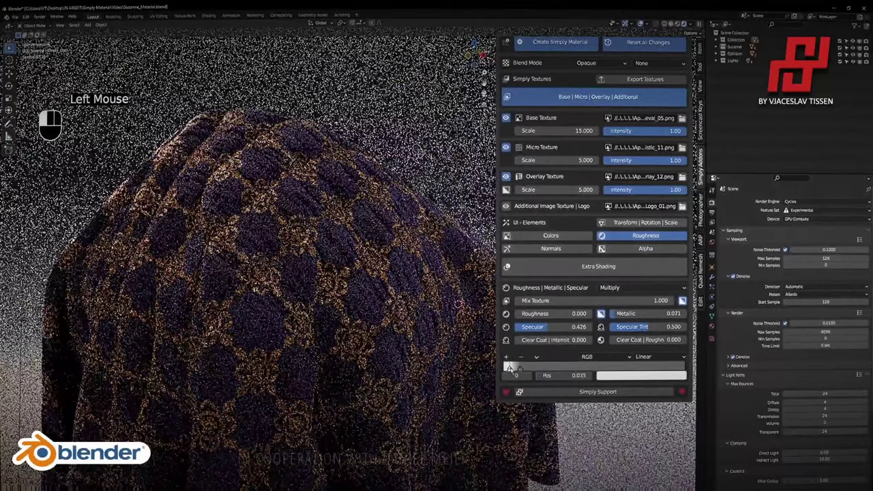
Nudge the roughness ramp's white stop further along, set the base texture scale to 1 and inspect the whole cloth.
{"action": "left_click_drag", "start_coordinate": [510, 369], "coordinate": [513, 369]}
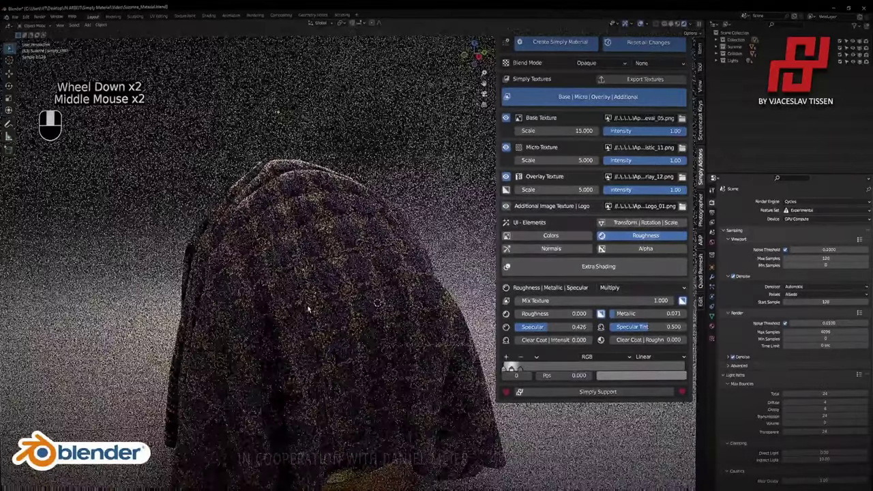
{"action": "middle_click_drag", "start_coordinate": [308, 308], "coordinate": [279, 296]}
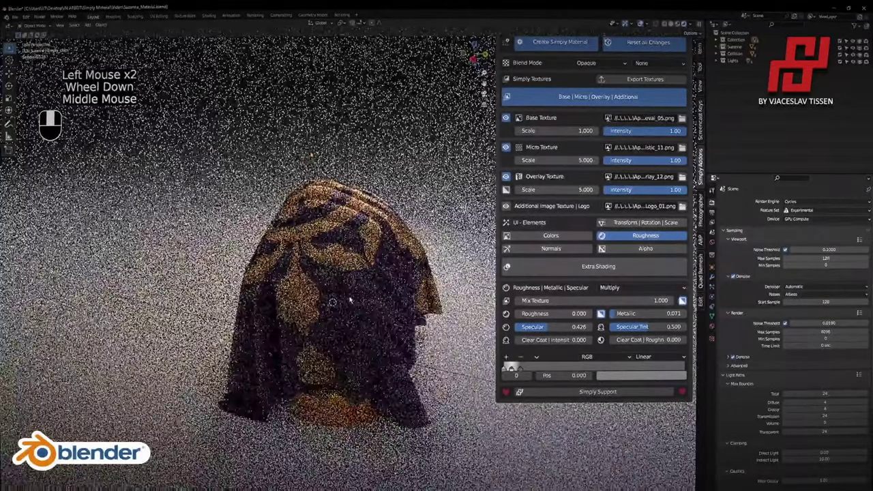
{"action": "middle_click_drag", "start_coordinate": [349, 300], "coordinate": [412, 276]}
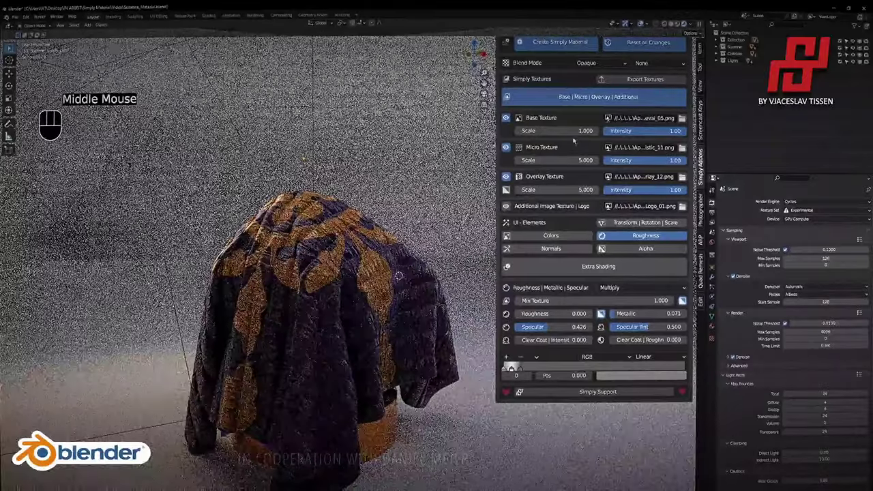
Try a base texture scale of 76.7, inspect the dense pattern up close and set the scale to 15.
{"action": "left_click_drag", "start_coordinate": [573, 130], "coordinate": [616, 134]}
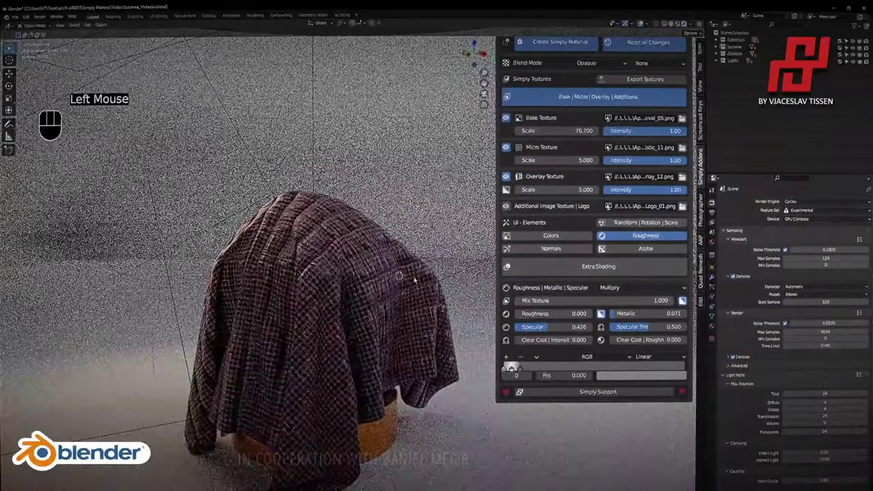
{"action": "scroll", "coordinate": [308, 263], "scroll_direction": "up", "scroll_amount": 3}
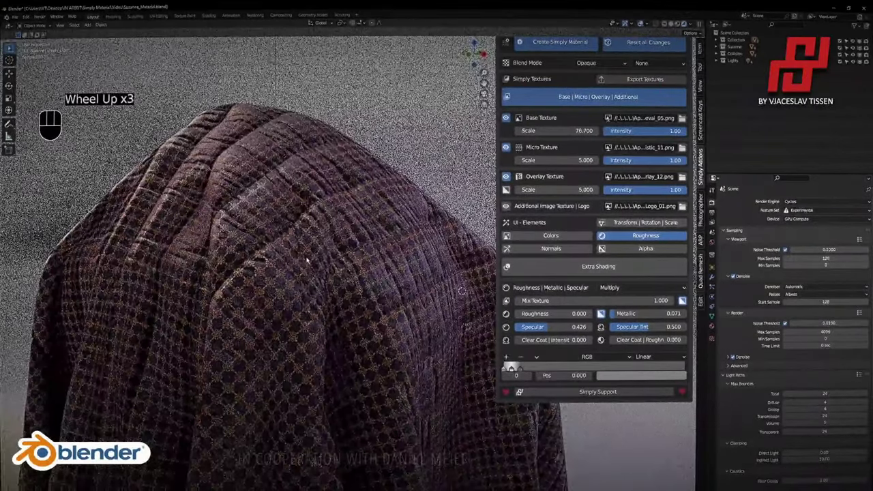
{"action": "scroll", "coordinate": [309, 261], "scroll_direction": "up", "scroll_amount": 1}
{"action": "left_click", "coordinate": [575, 130]}
{"action": "type", "text": "1"}
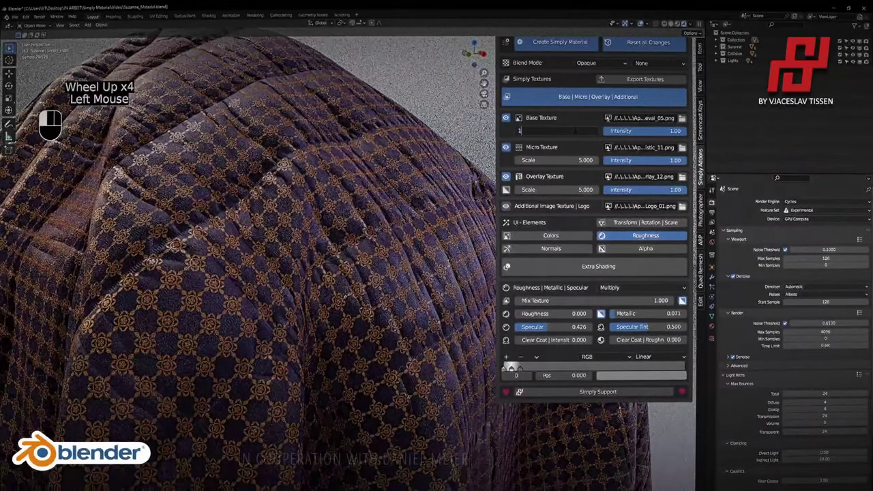
{"action": "type", "text": "0"}
{"action": "key", "text": "Return"}
{"action": "key", "text": "Return"}
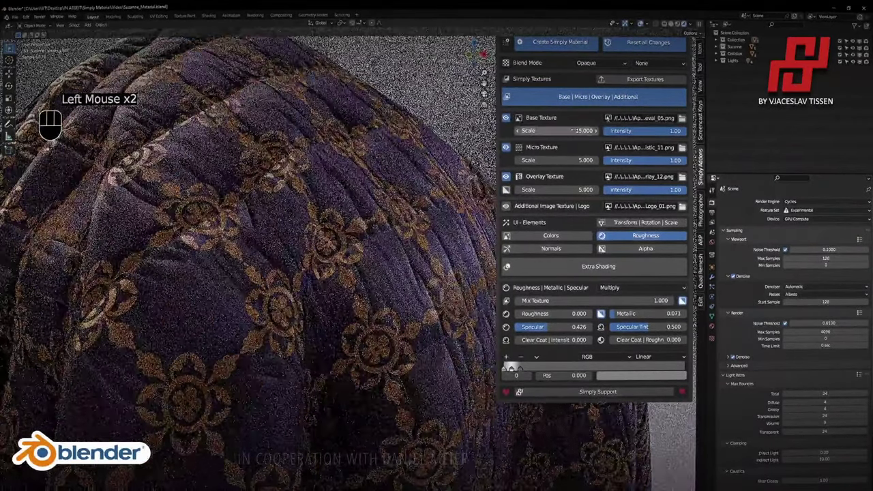
Replace the base texture with Pattern_Medieval_13.png and check the star pattern across the cloth.
{"action": "left_click", "coordinate": [682, 118]}
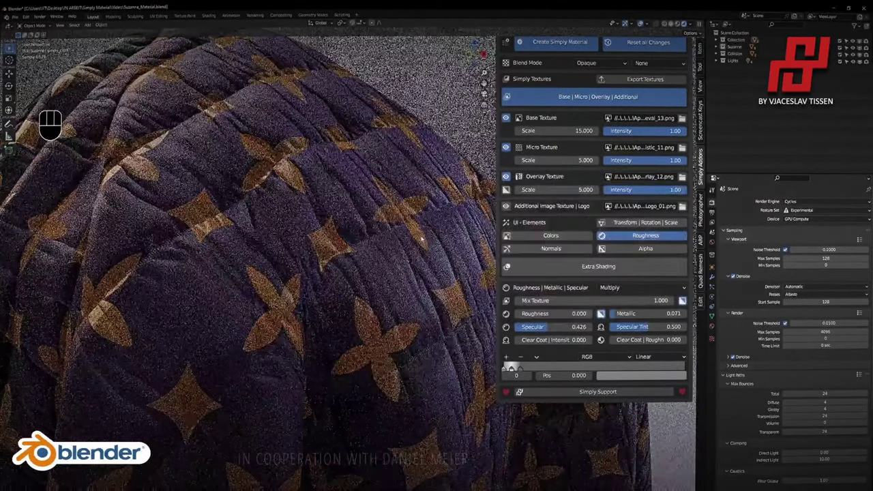
{"action": "scroll", "coordinate": [368, 310], "scroll_direction": "down", "scroll_amount": 2}
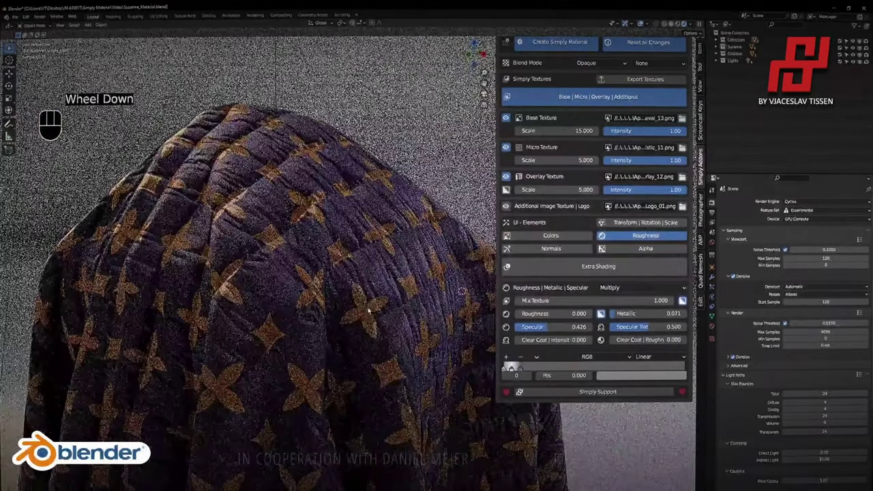
{"action": "scroll", "coordinate": [335, 317], "scroll_direction": "down", "scroll_amount": 1}
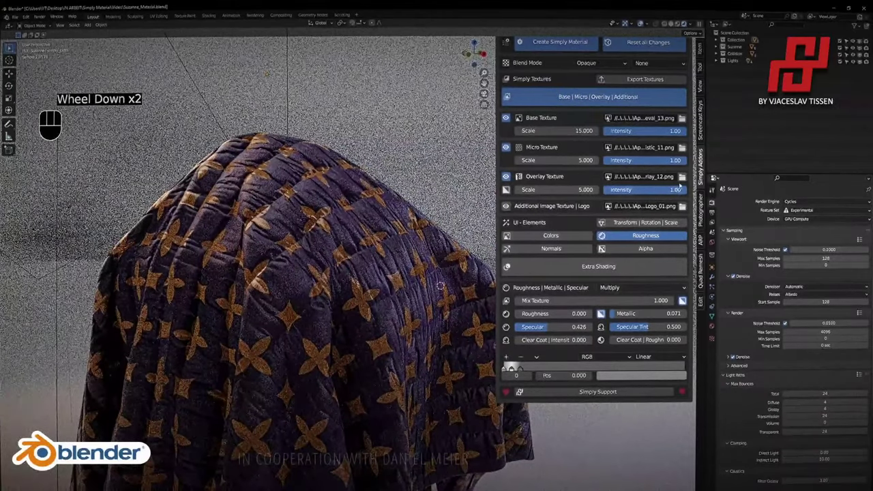
Load Texture_Overlay_06.png as the overlay texture and set its scale to 2.
{"action": "left_click", "coordinate": [683, 178]}
{"action": "scroll", "coordinate": [503, 270], "scroll_direction": "down", "scroll_amount": 5}
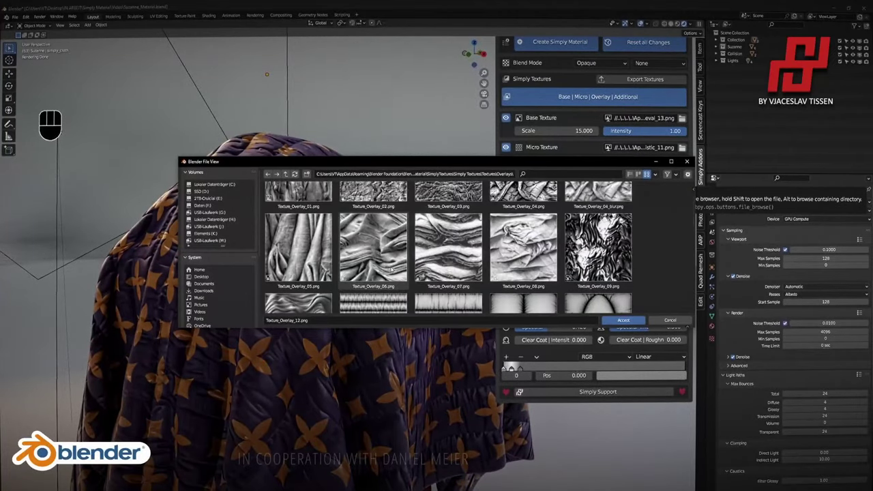
{"action": "double_click", "coordinate": [385, 256]}
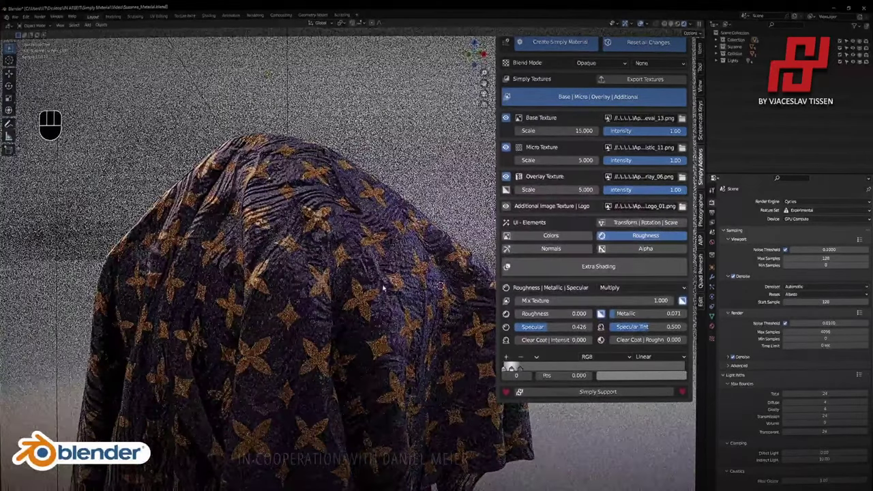
{"action": "middle_click_drag", "start_coordinate": [385, 255], "coordinate": [376, 207], "text": "shift"}
{"action": "left_click_drag", "start_coordinate": [574, 189], "coordinate": [553, 190]}
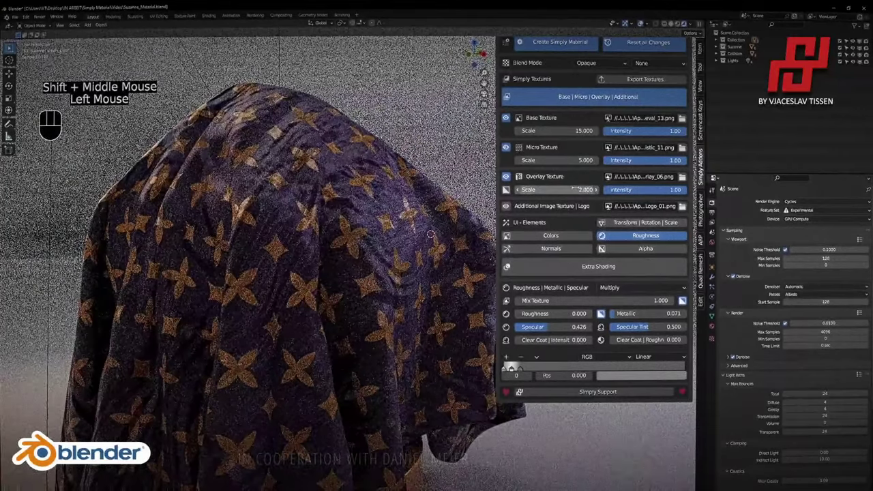
Inspect the cloth with the overlay intensity at 0, show the normal settings and set the overlay intensity to 0.11.
{"action": "left_click_drag", "start_coordinate": [663, 189], "coordinate": [604, 192]}
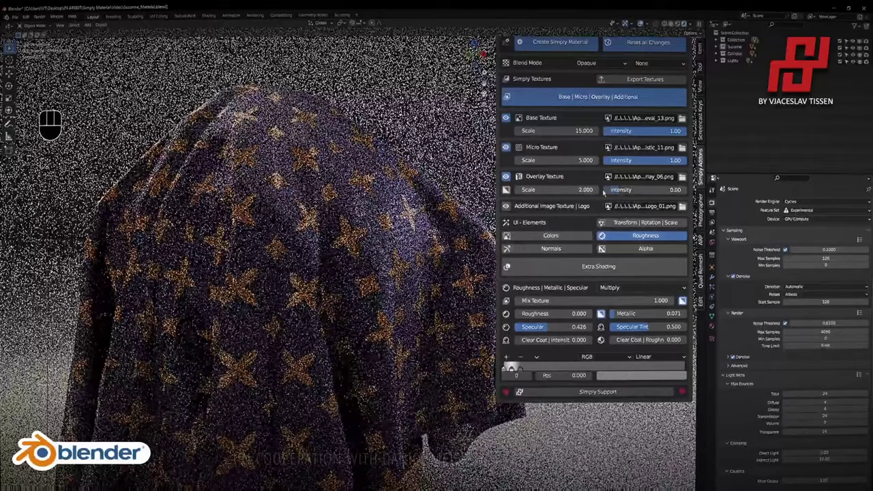
{"action": "middle_click_drag", "start_coordinate": [342, 255], "coordinate": [266, 164]}
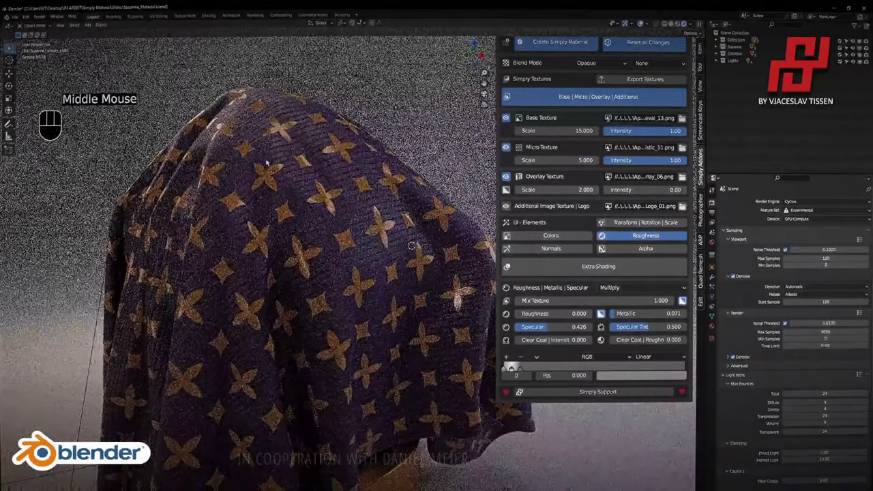
{"action": "scroll", "coordinate": [268, 247], "scroll_direction": "up", "scroll_amount": 4}
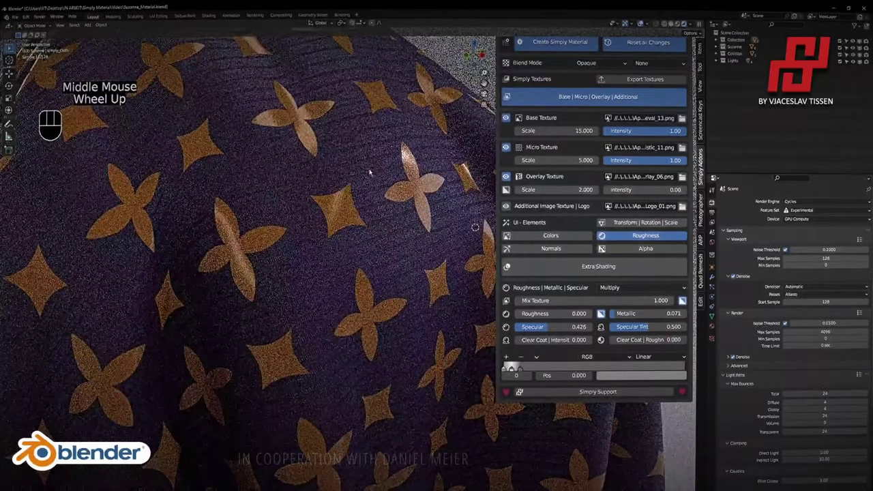
{"action": "left_click", "coordinate": [585, 249]}
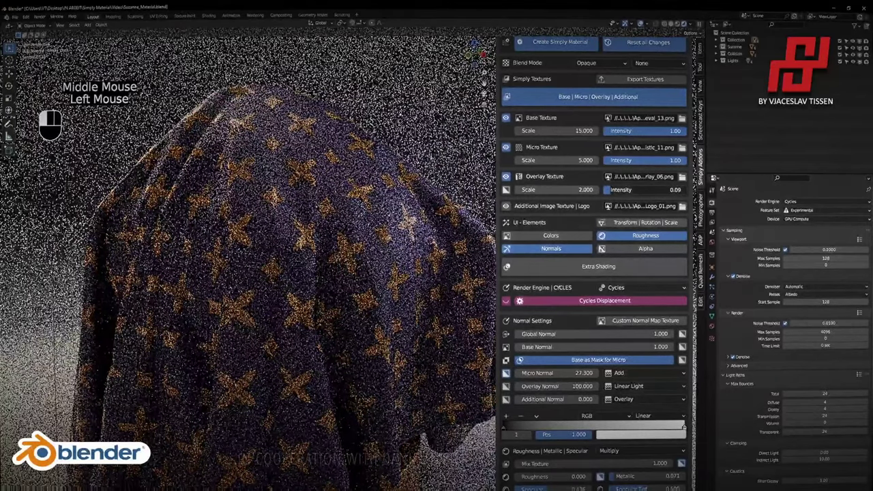
{"action": "left_click_drag", "start_coordinate": [612, 193], "coordinate": [614, 193]}
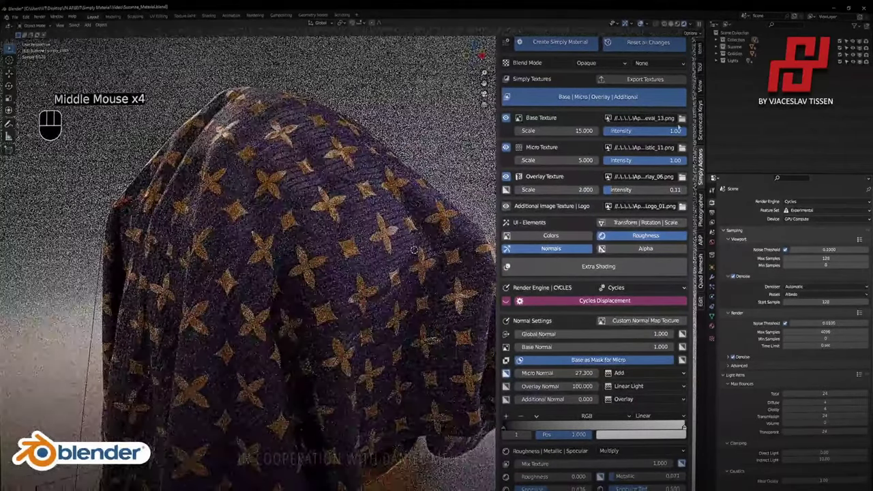
Load Pattern_Medieval_02.png as the base texture at scale 3 and show only the transform settings instead of normals and roughness.
{"action": "left_click", "coordinate": [681, 119]}
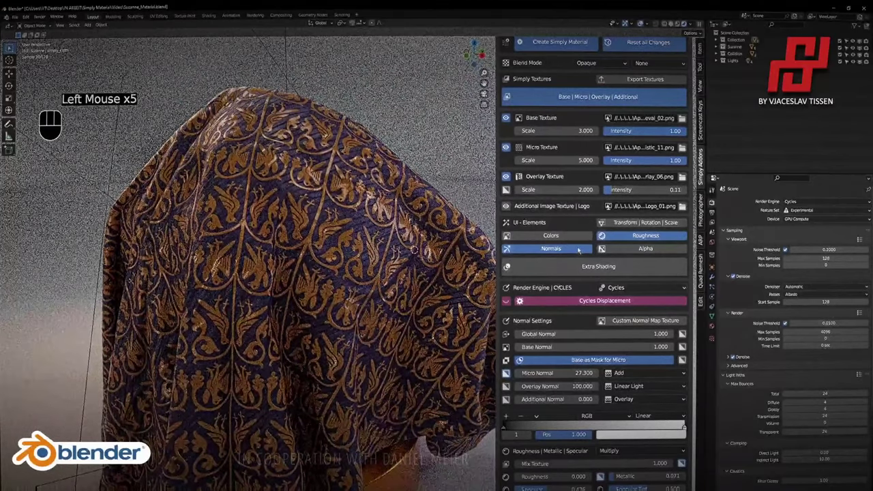
{"action": "left_click", "coordinate": [576, 248]}
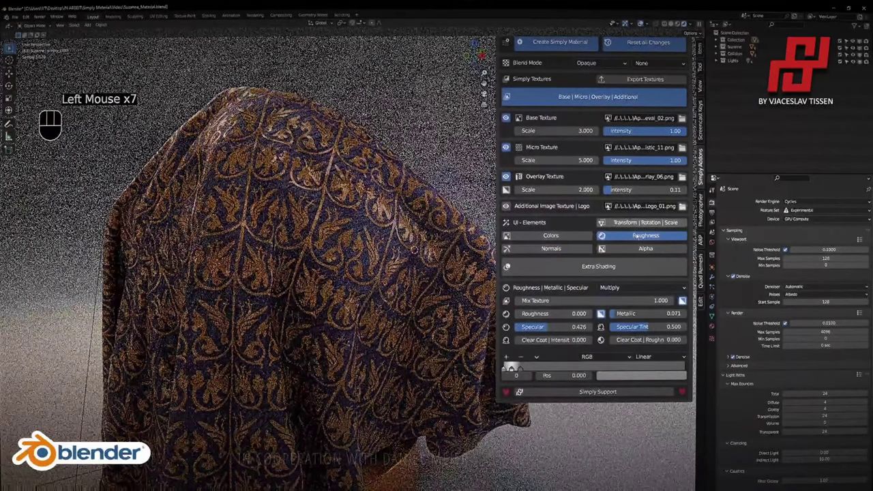
{"action": "left_click", "coordinate": [628, 222]}
{"action": "left_click", "coordinate": [659, 235]}
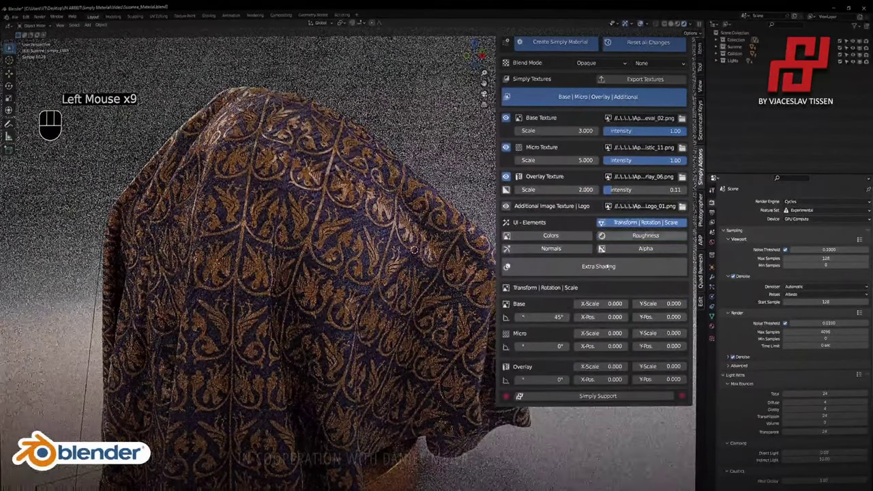
Try base texture rotations of 0°, 180° and 90° while checking the cloth, and settle on -90°.
{"action": "left_click_drag", "start_coordinate": [549, 318], "coordinate": [521, 318]}
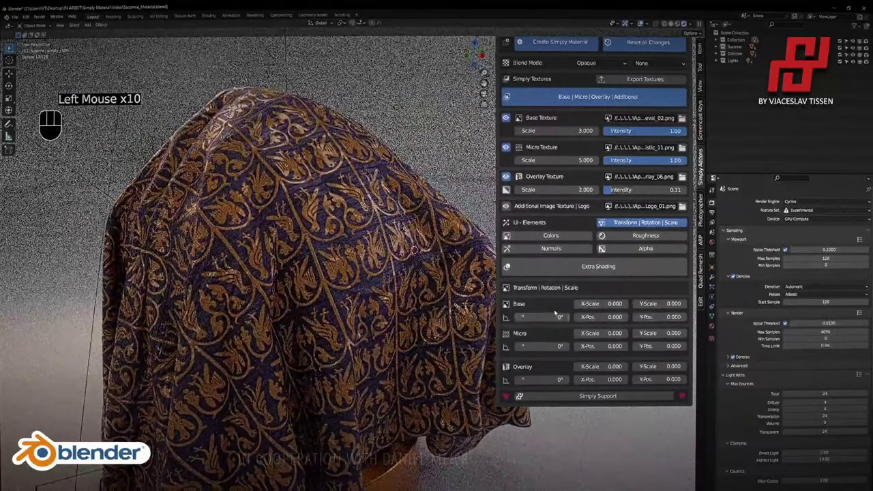
{"action": "mouse_move", "coordinate": [341, 283]}
{"action": "middle_mouse_down"}
{"action": "mouse_move", "coordinate": [372, 286]}
{"action": "mouse_move", "coordinate": [356, 282]}
{"action": "middle_mouse_up"}
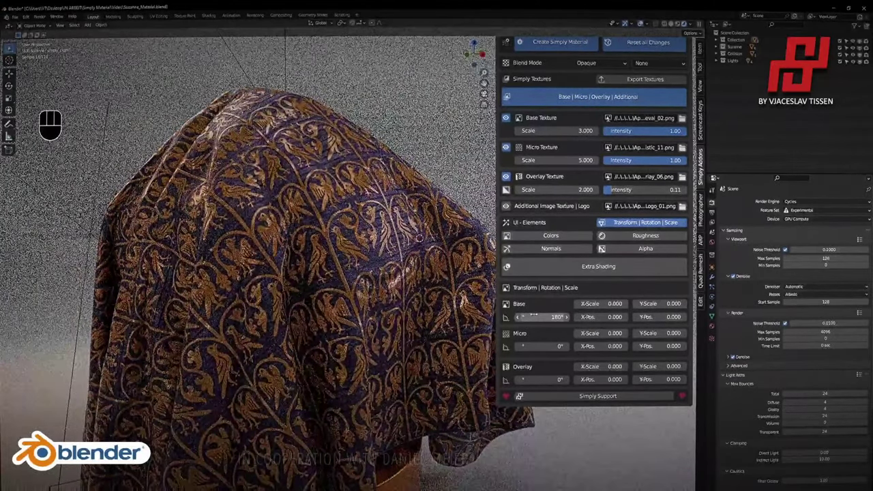
{"action": "scroll", "coordinate": [291, 315], "scroll_direction": "down", "scroll_amount": 3}
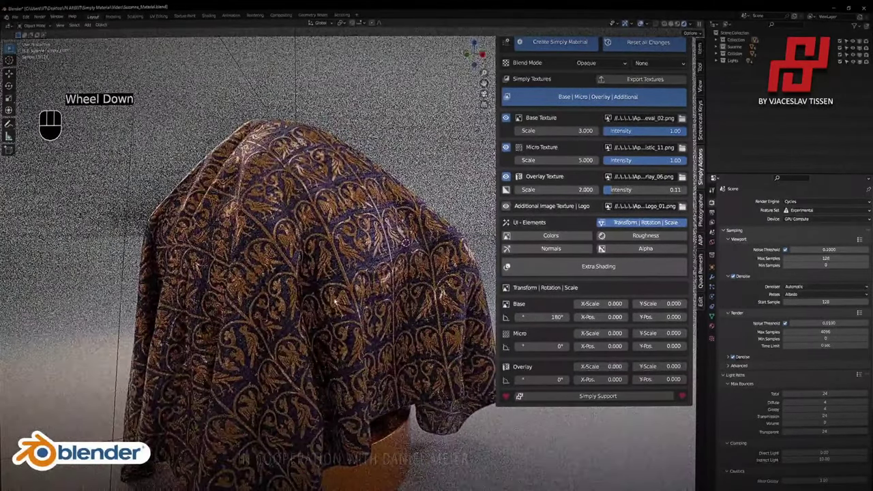
{"action": "middle_click_drag", "start_coordinate": [292, 315], "coordinate": [205, 232]}
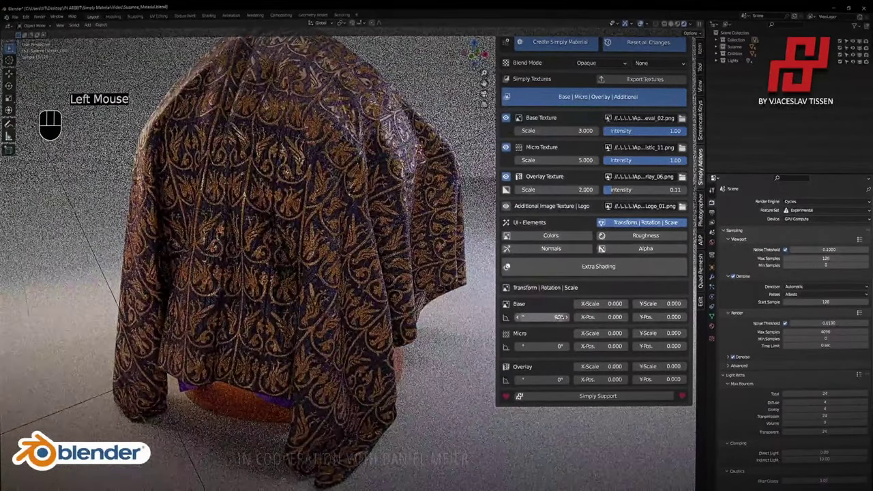
{"action": "left_click_drag", "start_coordinate": [560, 317], "coordinate": [562, 317]}
{"action": "type", "text": "-90"}
{"action": "key", "text": "Return"}
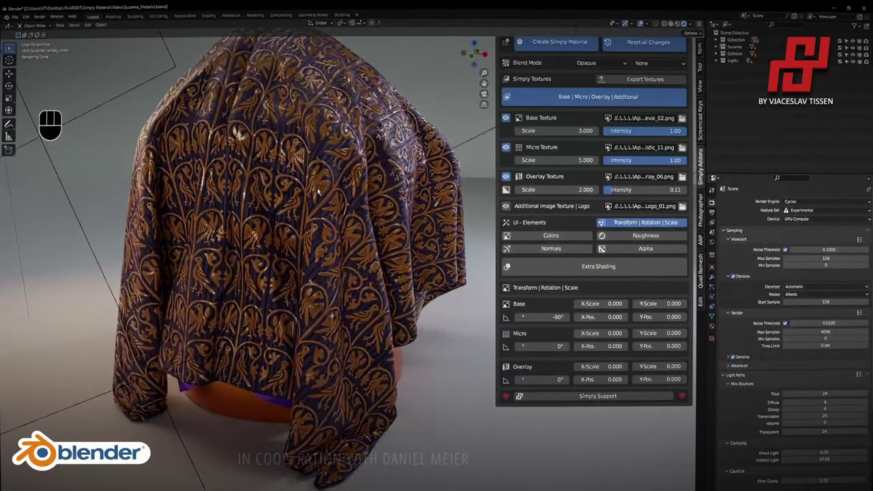
Swap the transform settings for the alpha settings, try a Transparency of 10 and raise it to 50.
{"action": "middle_click_drag", "start_coordinate": [334, 171], "coordinate": [308, 228], "text": "shift"}
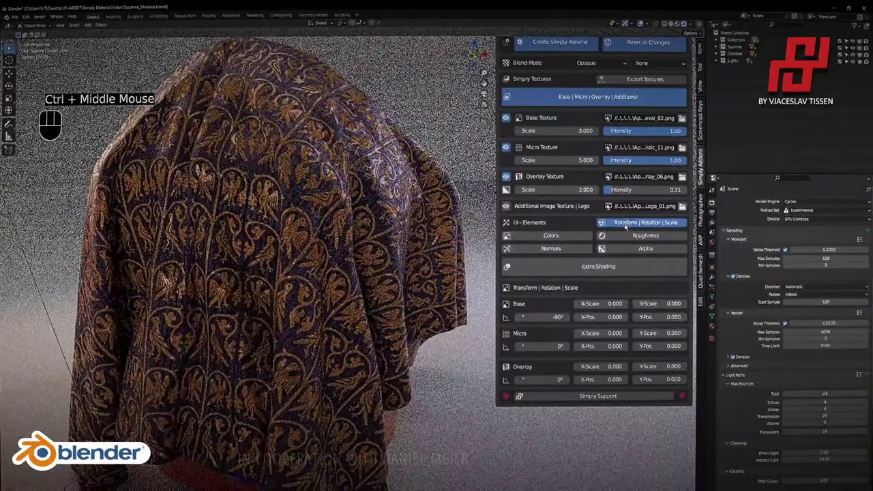
{"action": "left_click", "coordinate": [627, 227]}
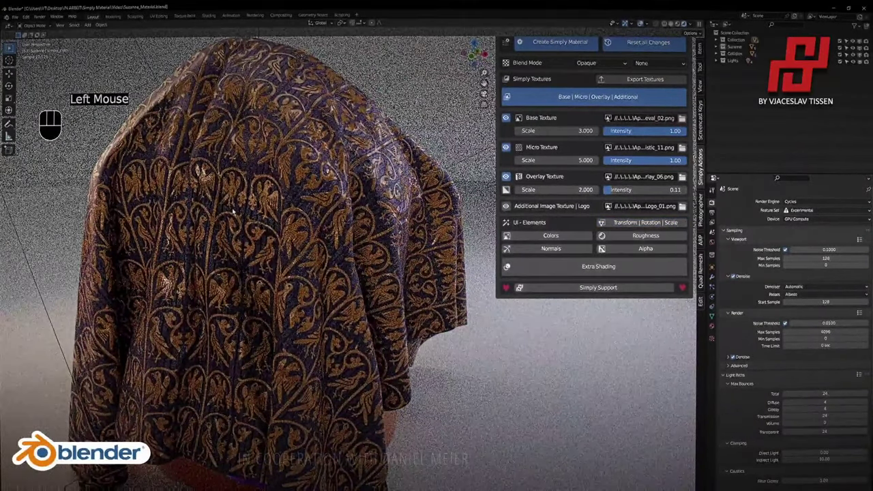
{"action": "left_click", "coordinate": [632, 249]}
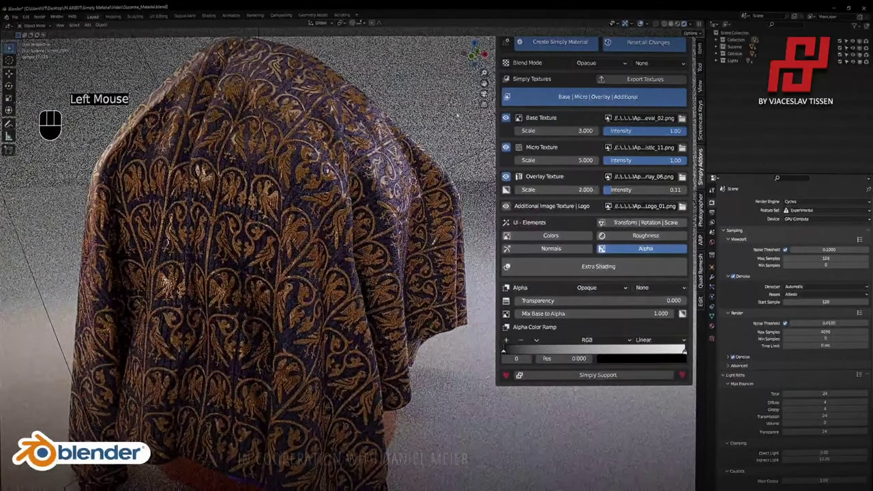
{"action": "left_click", "coordinate": [593, 301]}
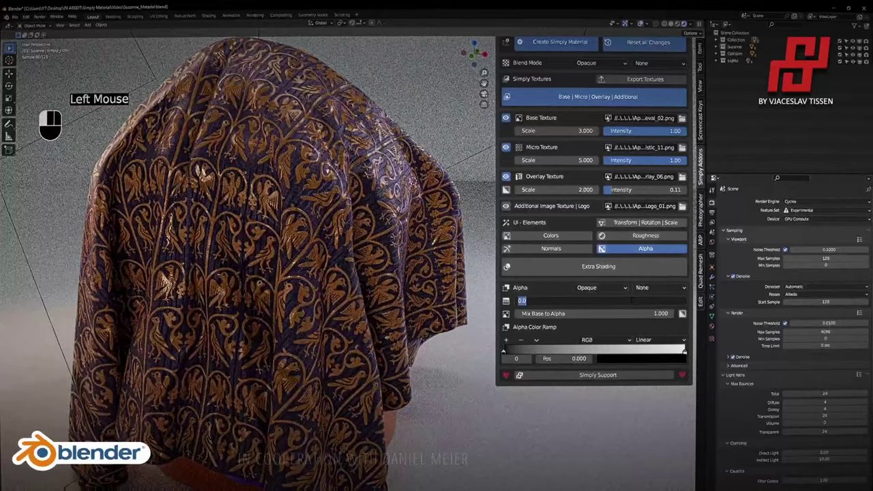
{"action": "type", "text": "10"}
{"action": "key", "text": "Return"}
{"action": "left_click", "coordinate": [632, 300]}
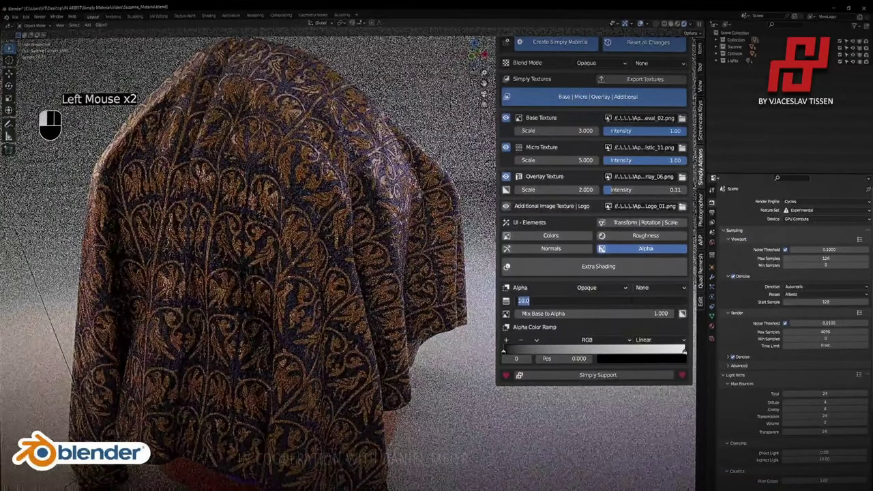
{"action": "type", "text": "50"}
{"action": "key", "text": "Return"}
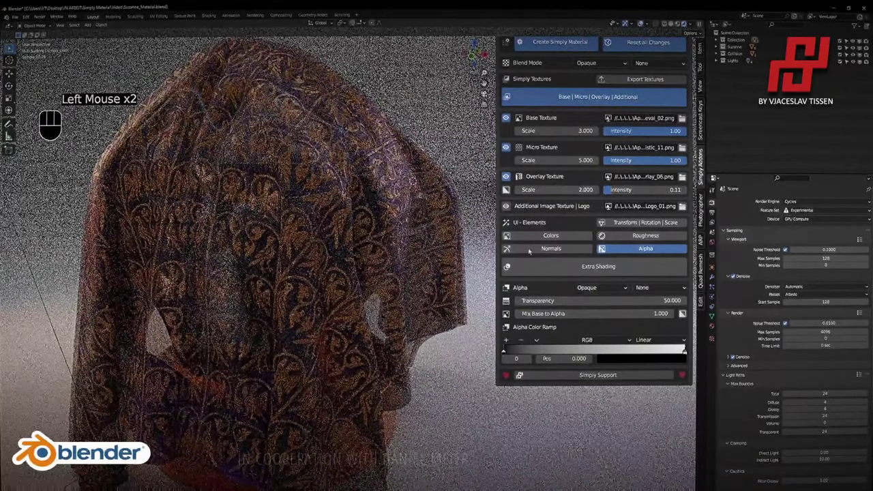
Sharpen the alpha color ramp by placing the black stop right beside the white stop at position 0.540.
{"action": "mouse_move", "coordinate": [506, 351]}
{"action": "left_mouse_down"}
{"action": "mouse_move", "coordinate": [580, 352]}
{"action": "mouse_move", "coordinate": [503, 354]}
{"action": "left_mouse_up"}
{"action": "left_click_drag", "start_coordinate": [684, 352], "coordinate": [582, 353]}
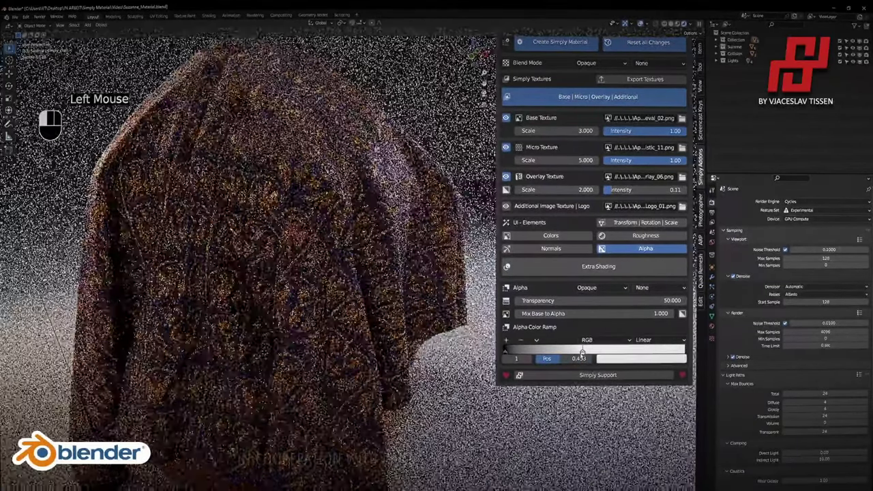
{"action": "left_click_drag", "start_coordinate": [506, 351], "coordinate": [636, 352]}
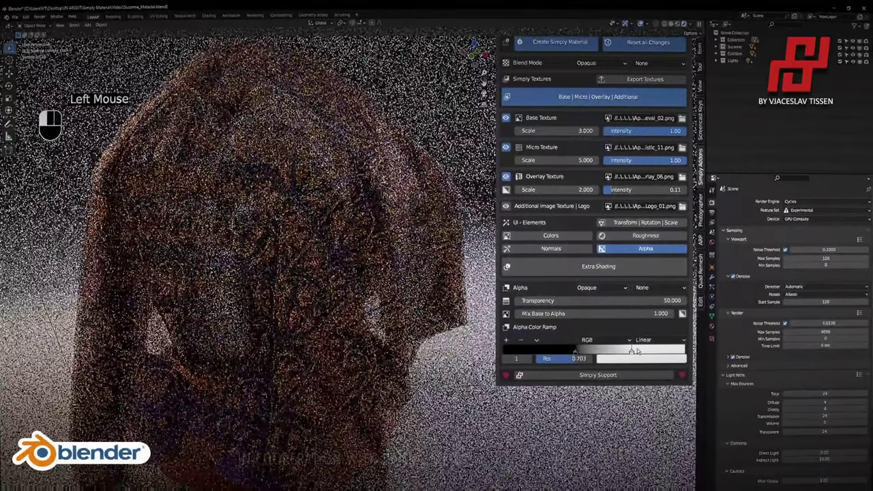
{"action": "left_click_drag", "start_coordinate": [577, 352], "coordinate": [600, 353]}
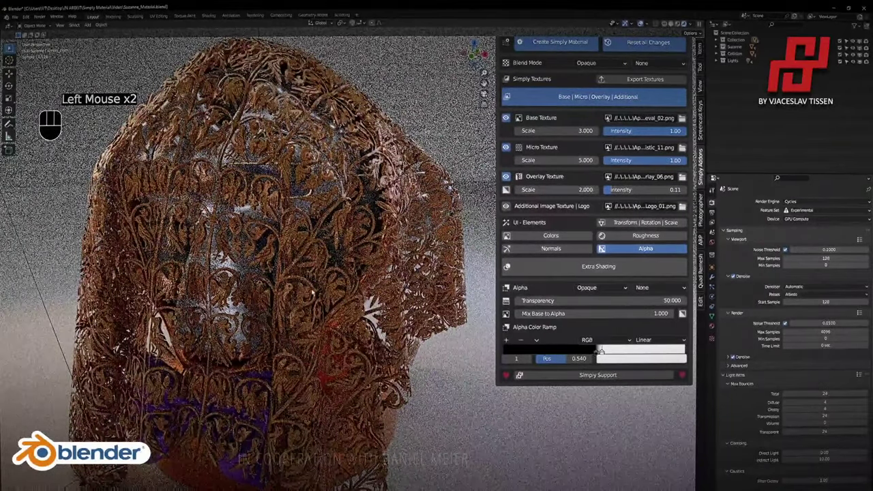
Try Pattern_Medieval_25.png as the base texture and raise its scale to 137.3.
{"action": "left_click", "coordinate": [682, 118]}
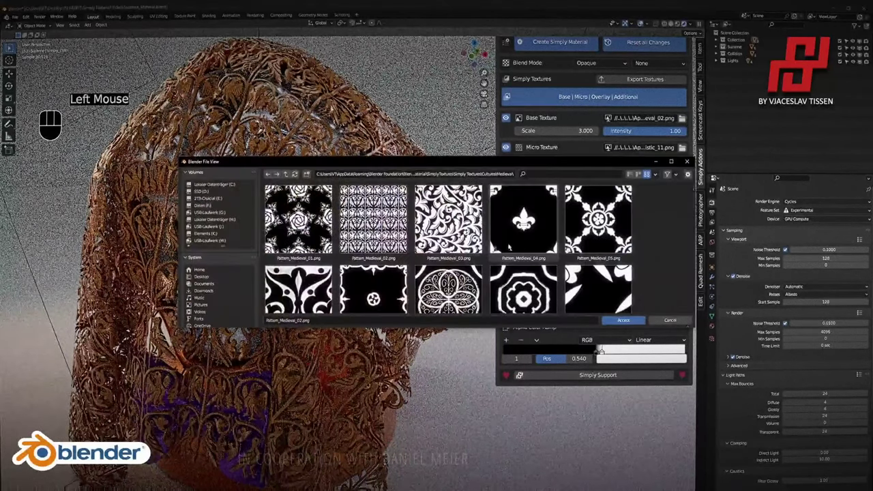
{"action": "scroll", "coordinate": [423, 235], "scroll_direction": "down", "scroll_amount": 4}
{"action": "scroll", "coordinate": [423, 235], "scroll_direction": "down", "scroll_amount": 8}
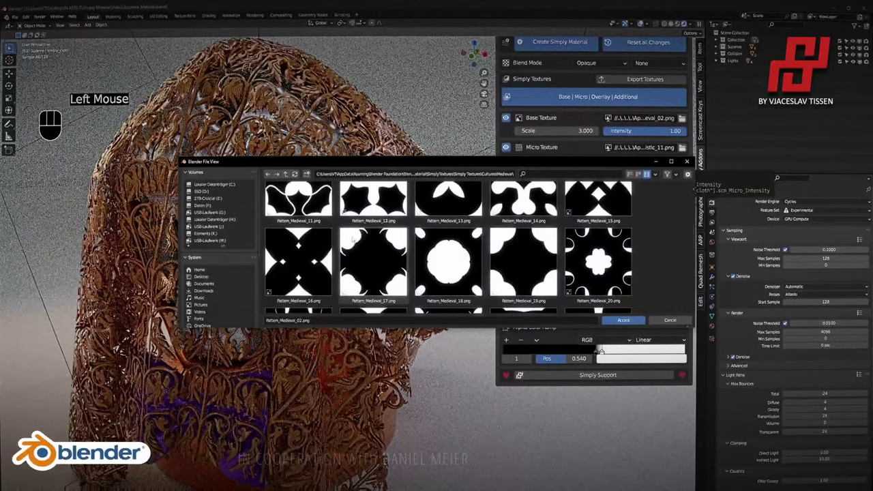
{"action": "scroll", "coordinate": [370, 266], "scroll_direction": "down", "scroll_amount": 4}
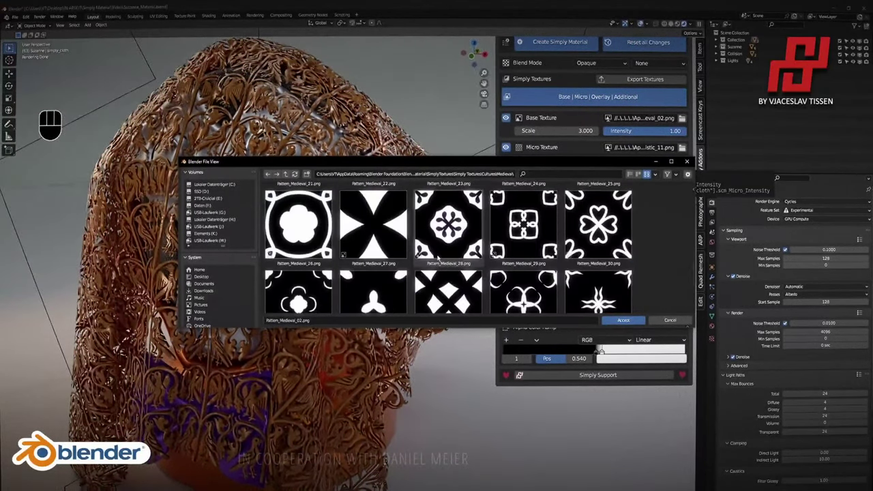
{"action": "scroll", "coordinate": [371, 266], "scroll_direction": "up", "scroll_amount": 5}
{"action": "double_click", "coordinate": [599, 261]}
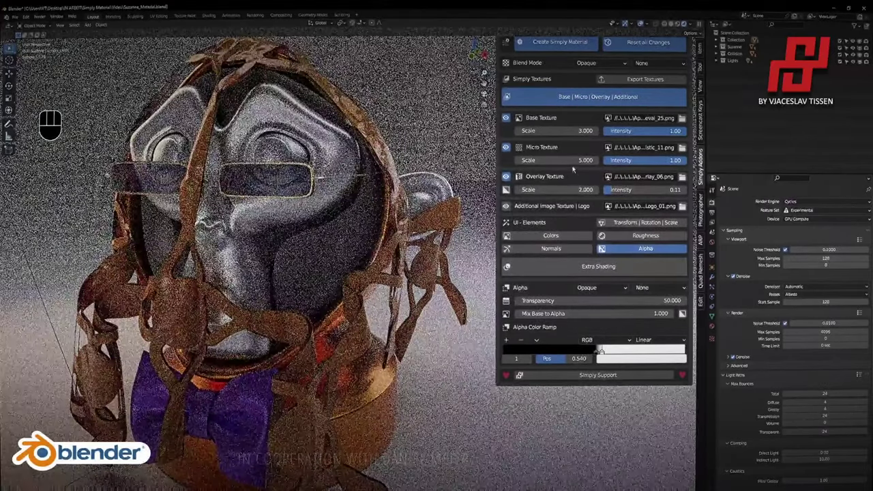
{"action": "left_click_drag", "start_coordinate": [556, 130], "coordinate": [678, 130]}
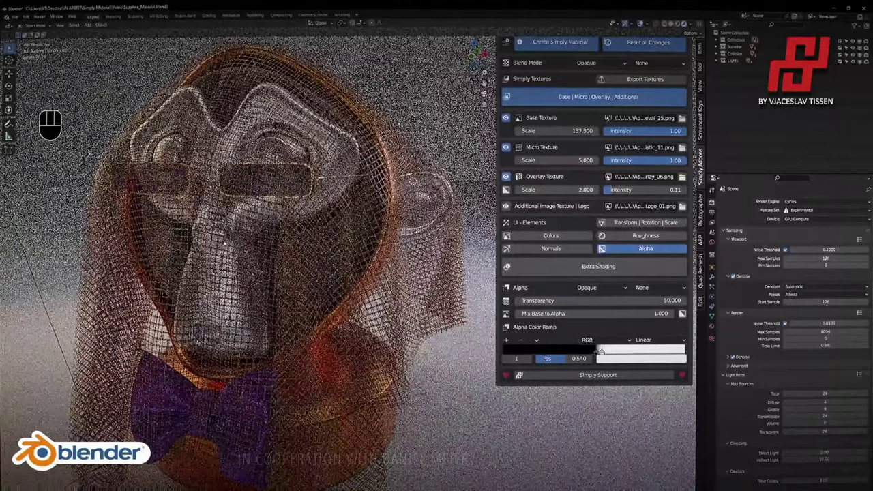
Move the black stop of the alpha color ramp to 0.450 and refine it to 0.485 while checking the cloth's transparency.
{"action": "middle_click_drag", "start_coordinate": [367, 291], "coordinate": [334, 294]}
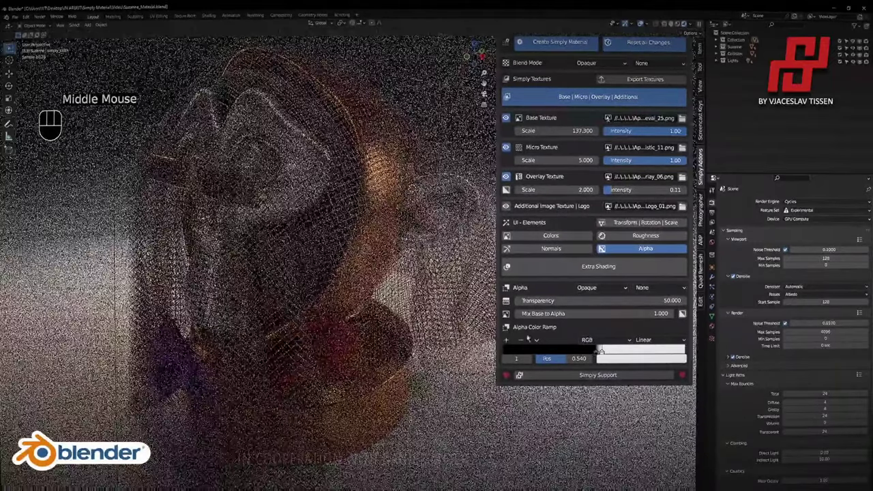
{"action": "left_click_drag", "start_coordinate": [597, 354], "coordinate": [583, 354]}
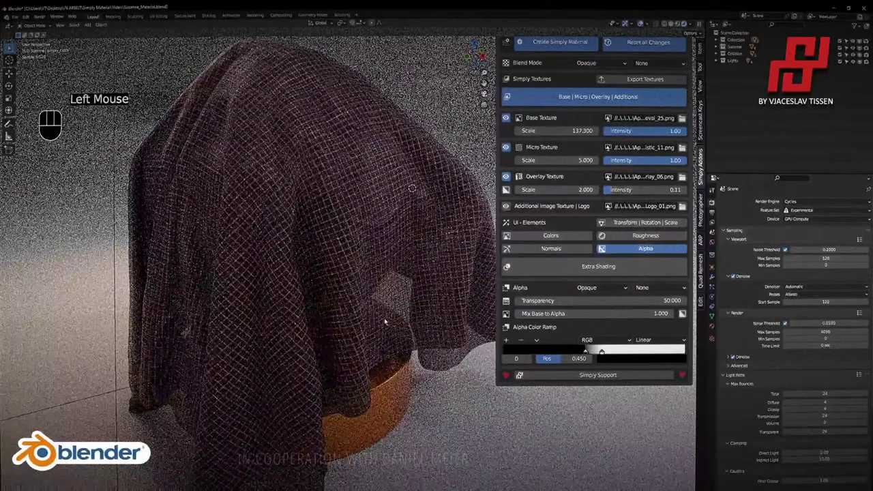
{"action": "middle_click_drag", "start_coordinate": [384, 318], "coordinate": [471, 278]}
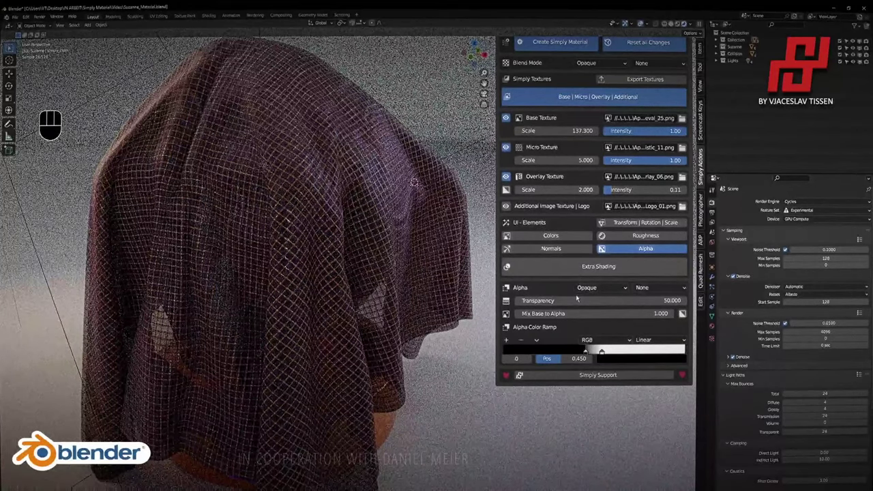
{"action": "left_click_drag", "start_coordinate": [586, 356], "coordinate": [591, 353]}
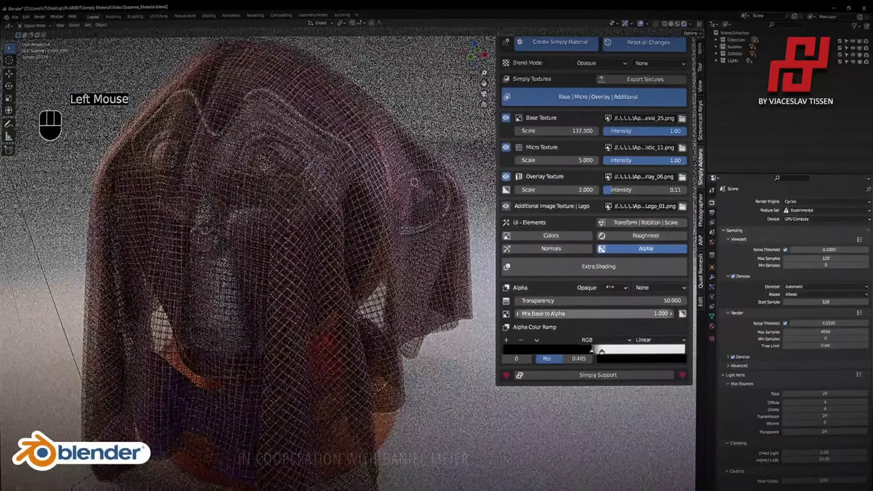
Try base texture scales of 20 and 50 for the net-like pattern.
{"action": "left_click", "coordinate": [584, 130]}
{"action": "type", "text": "20"}
{"action": "key", "text": "Return"}
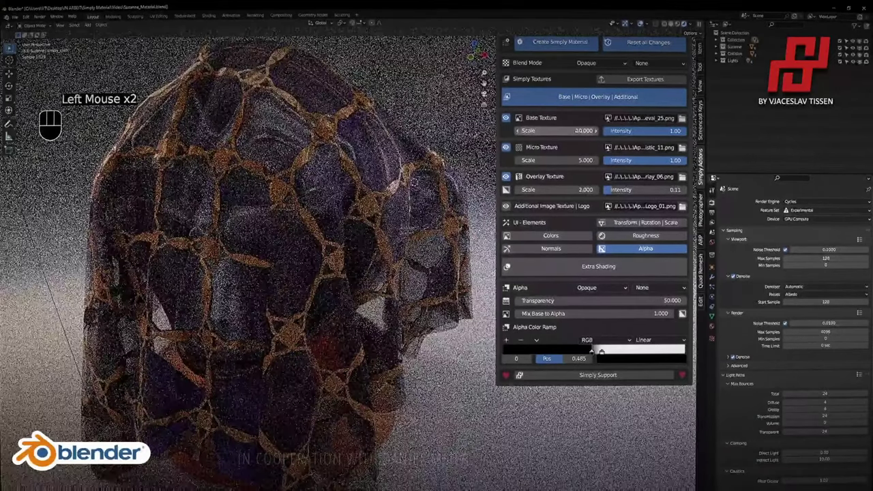
{"action": "left_click", "coordinate": [578, 130]}
{"action": "type", "text": "50"}
{"action": "key", "text": "Return"}
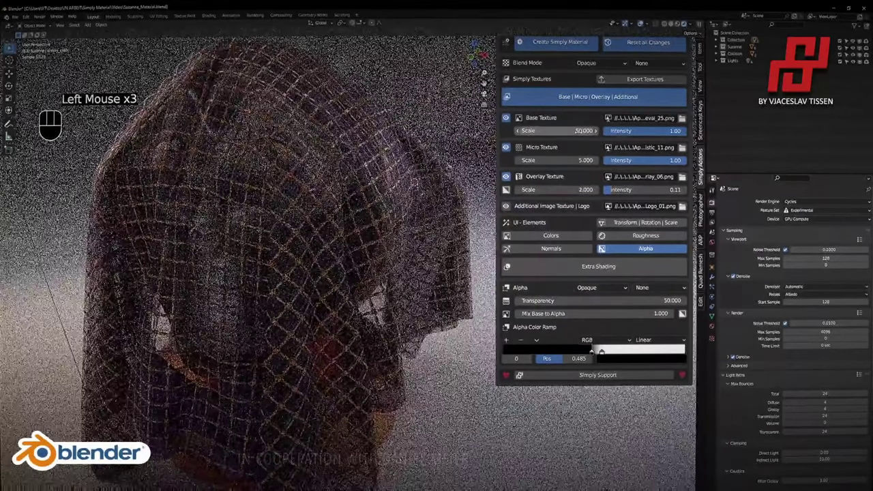
Try Pattern_Medieval_26.png as the base texture and set its scale to 500.
{"action": "left_click", "coordinate": [669, 118]}
{"action": "left_click", "coordinate": [681, 118]}
{"action": "left_click", "coordinate": [682, 118]}
{"action": "scroll", "coordinate": [449, 249], "scroll_direction": "down", "scroll_amount": 10}
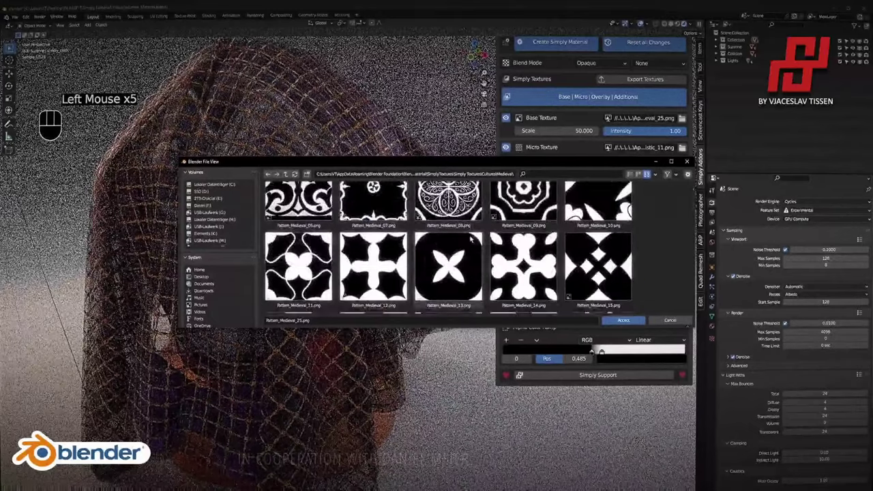
{"action": "scroll", "coordinate": [448, 246], "scroll_direction": "up", "scroll_amount": 2}
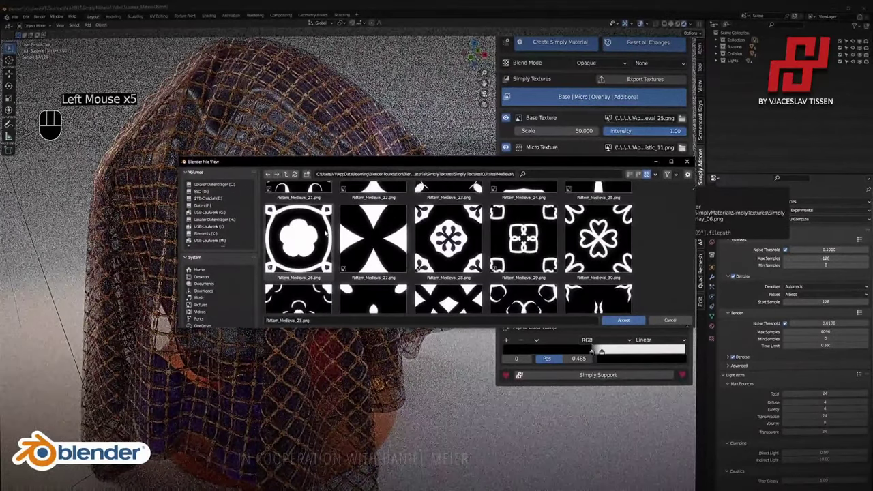
{"action": "double_click", "coordinate": [331, 241]}
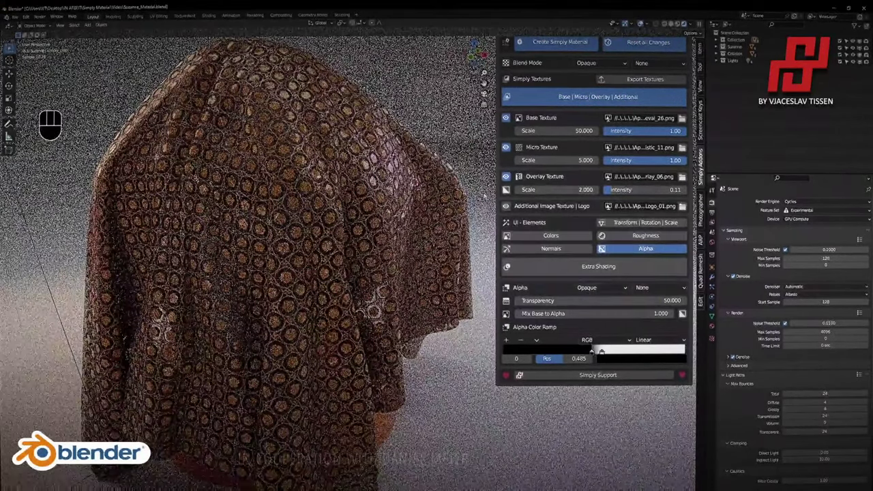
{"action": "left_click", "coordinate": [581, 130]}
{"action": "type", "text": "500"}
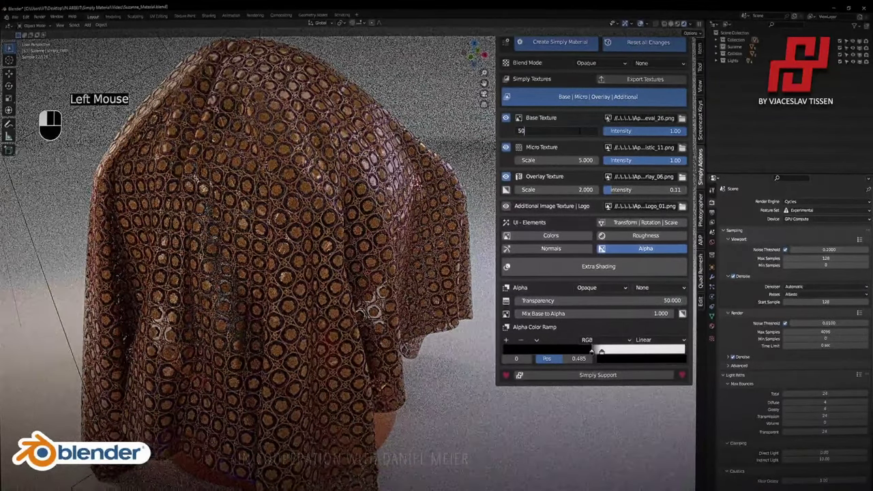
{"action": "key", "text": "Return"}
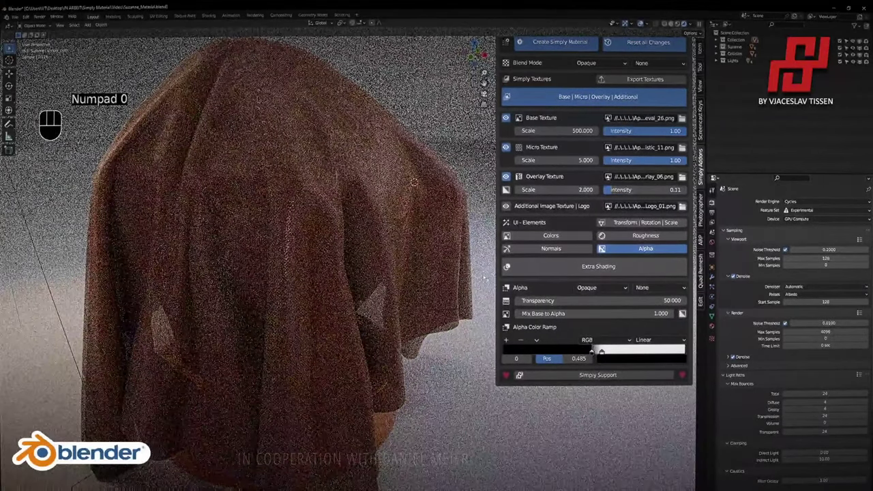
Try Pattern_Medieval_03.png as the base texture at scale 1 and then at scale 5.
{"action": "left_click", "coordinate": [682, 118]}
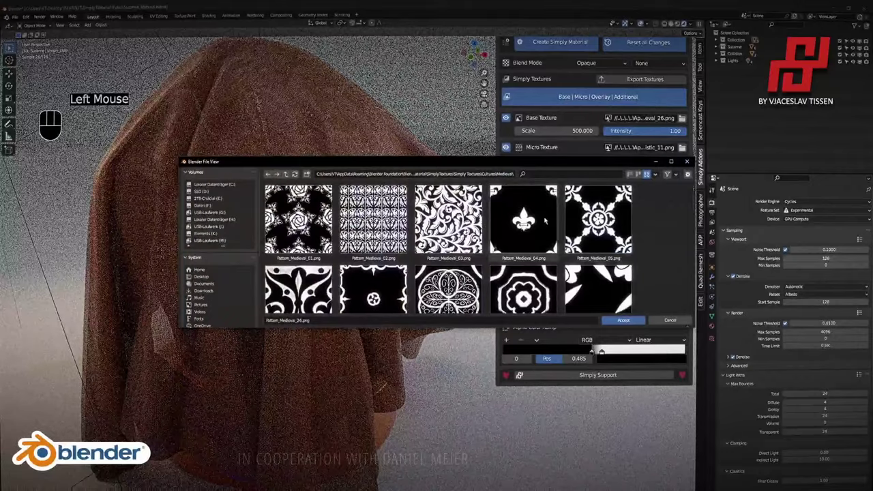
{"action": "double_click", "coordinate": [449, 225]}
{"action": "left_click", "coordinate": [579, 131]}
{"action": "type", "text": "1"}
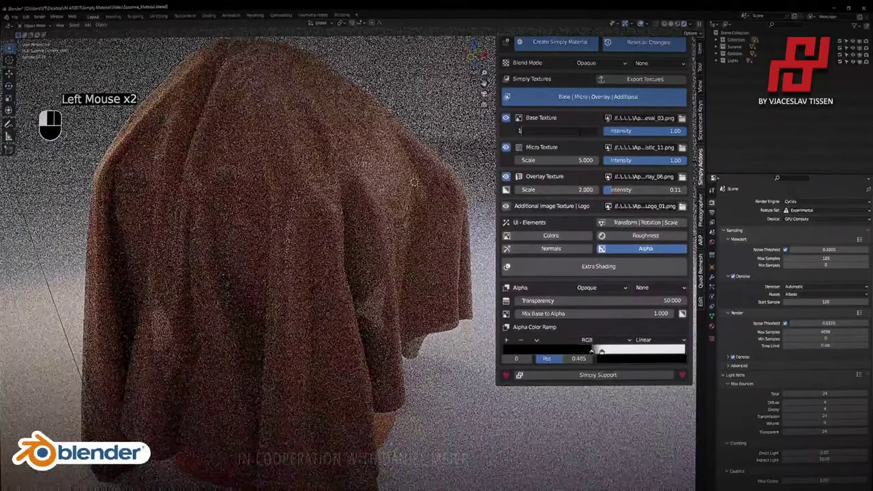
{"action": "key", "text": "Return"}
{"action": "left_click", "coordinate": [578, 131]}
{"action": "type", "text": "5"}
{"action": "key", "text": "Return"}
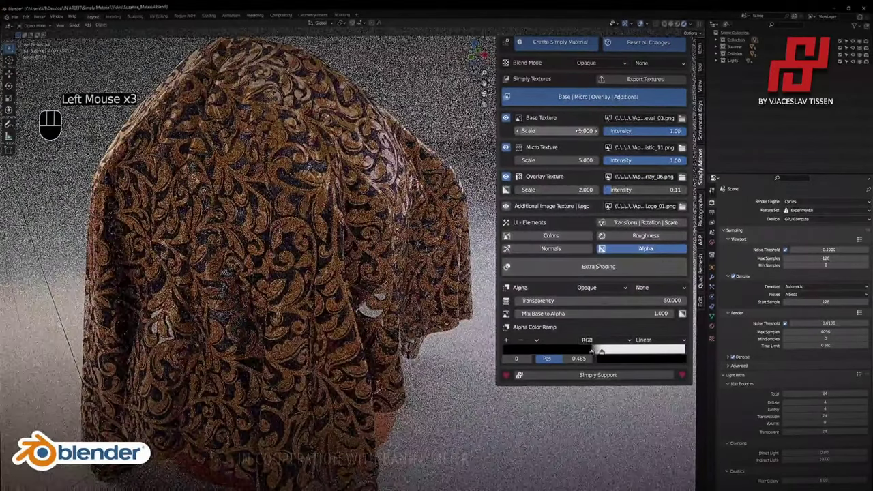
Load Pattern_Greek_4.png from the Greek culture folder as the base texture and set its scale to 10.
{"action": "left_click", "coordinate": [682, 118]}
{"action": "scroll", "coordinate": [326, 194], "scroll_direction": "down", "scroll_amount": 6}
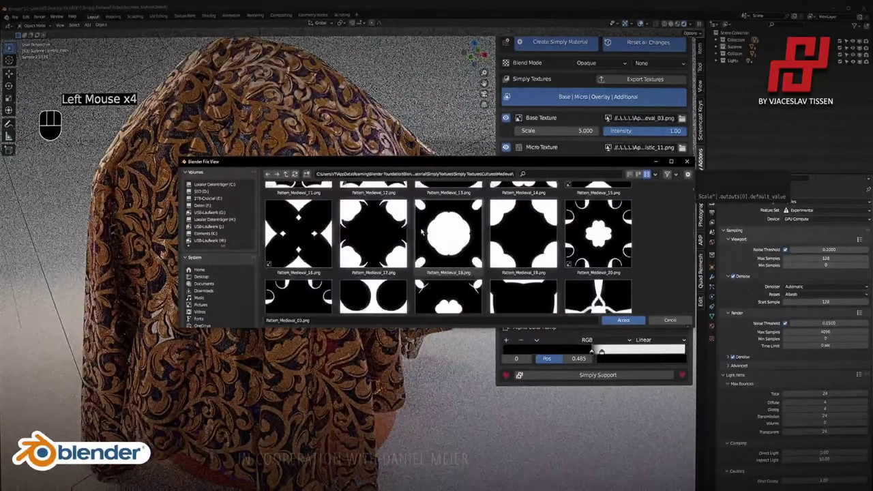
{"action": "left_click", "coordinate": [286, 174]}
{"action": "scroll", "coordinate": [574, 233], "scroll_direction": "down", "scroll_amount": 2}
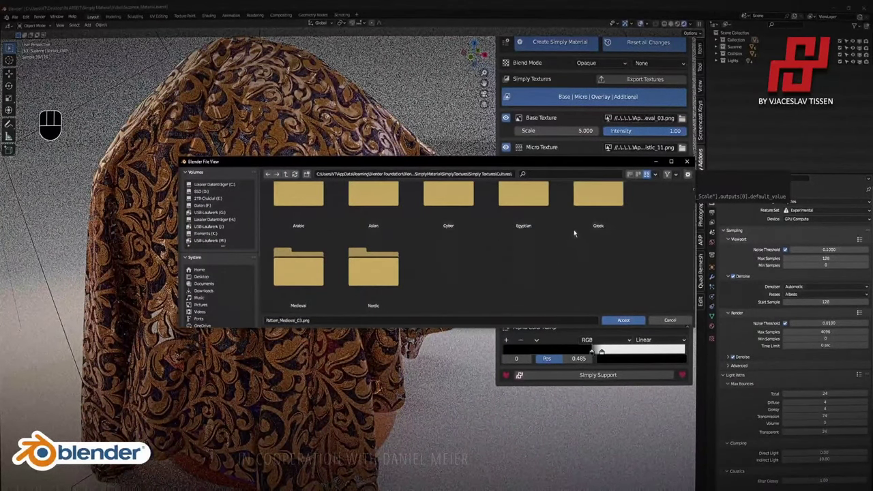
{"action": "scroll", "coordinate": [585, 227], "scroll_direction": "up", "scroll_amount": 2}
{"action": "double_click", "coordinate": [595, 219]}
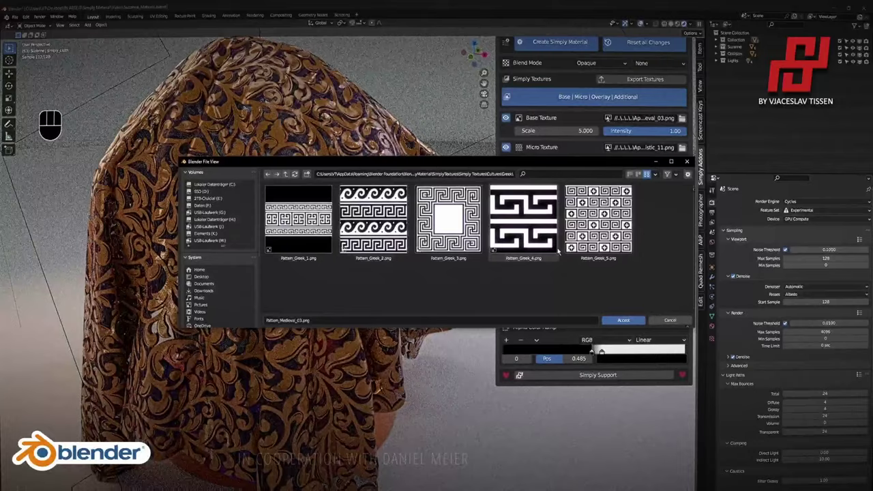
{"action": "double_click", "coordinate": [514, 224]}
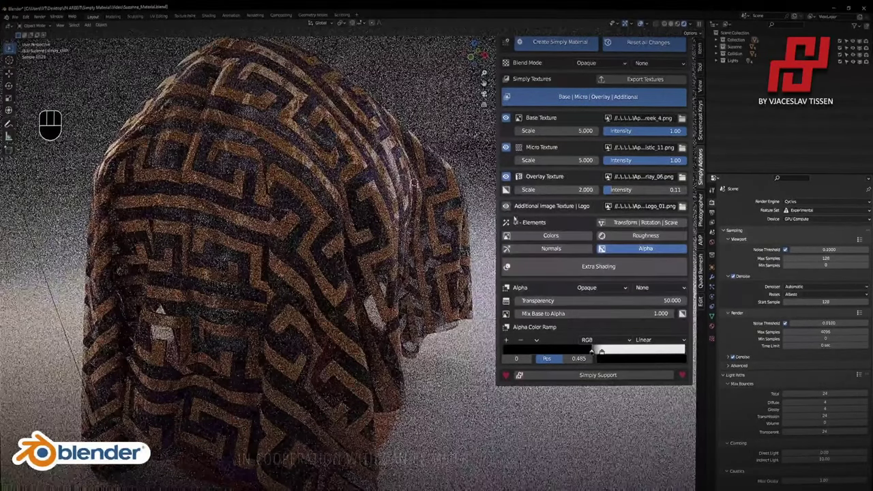
{"action": "left_click_drag", "start_coordinate": [539, 130], "coordinate": [554, 130]}
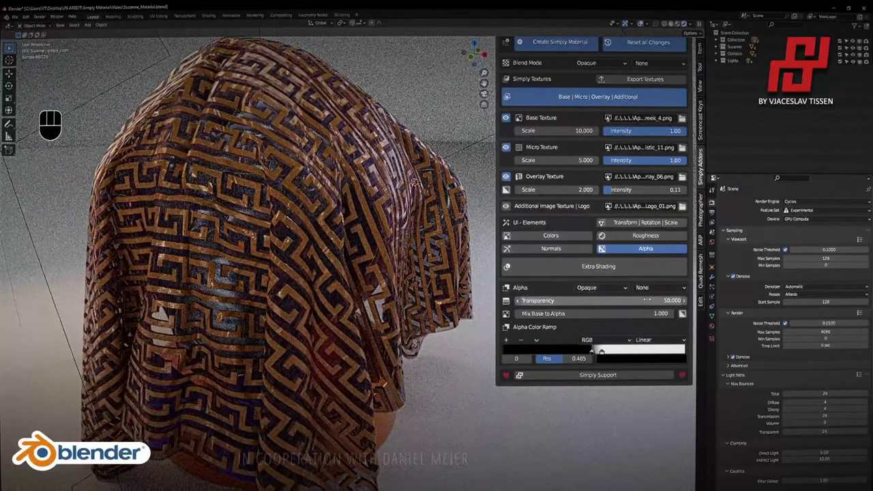
Reduce the alpha Transparency to 0 and set the base texture scale to 5.
{"action": "left_click_drag", "start_coordinate": [593, 296], "coordinate": [581, 300]}
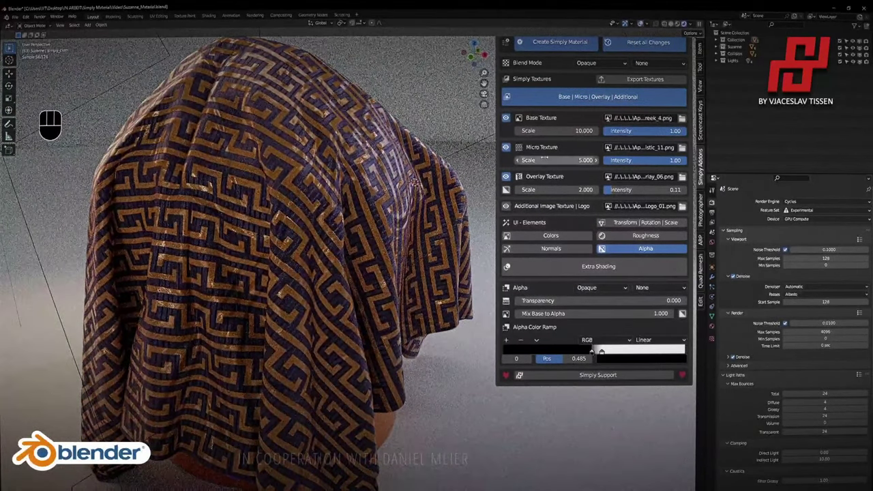
{"action": "middle_click_drag", "start_coordinate": [453, 163], "coordinate": [617, 146]}
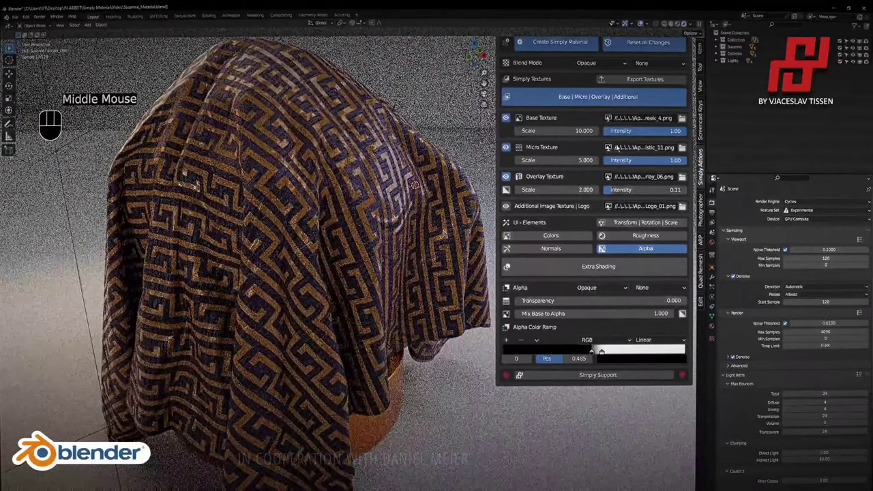
{"action": "type", "text": "5"}
{"action": "key", "text": "Return"}
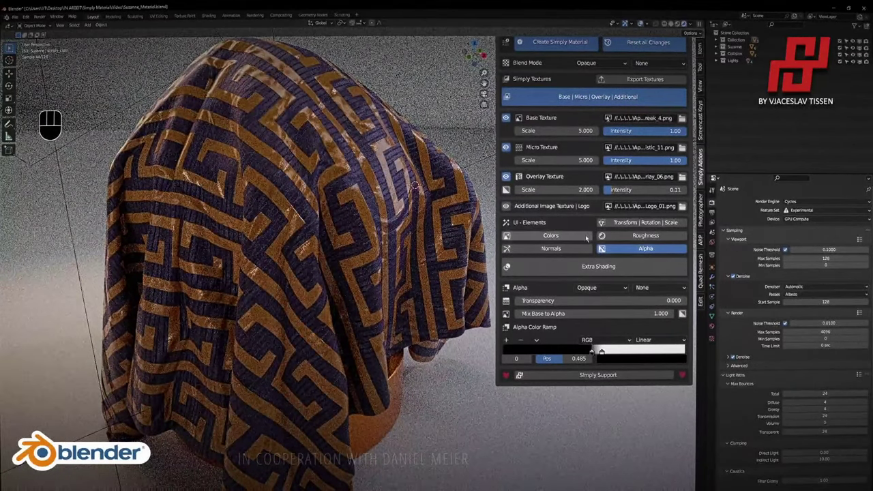
Show the color settings instead of alpha and change the first stop of the base color ramp to near white.
{"action": "left_click", "coordinate": [631, 251]}
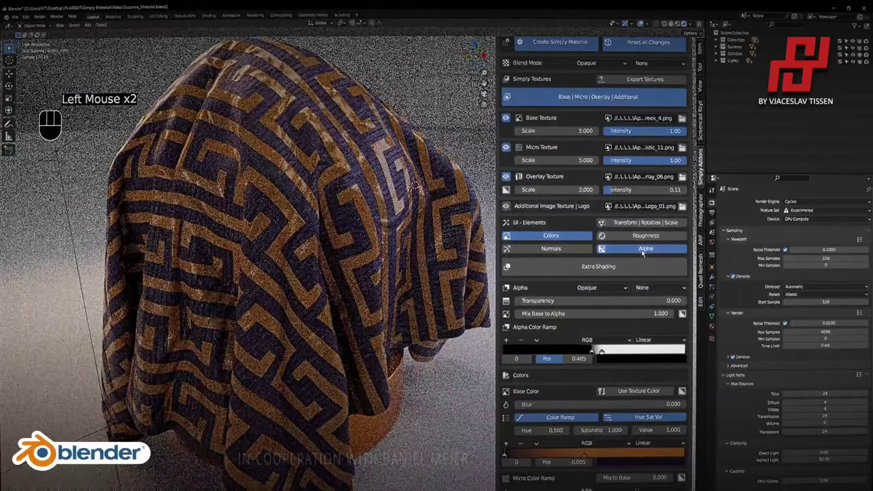
{"action": "left_click", "coordinate": [642, 250]}
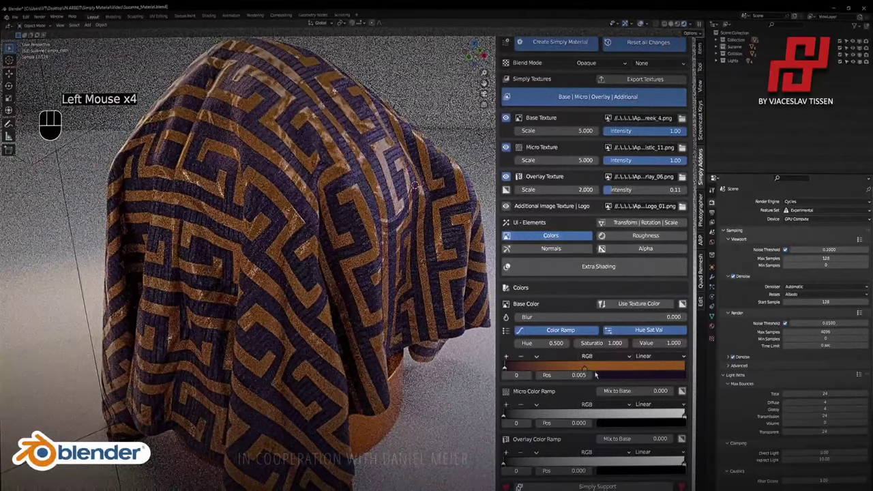
{"action": "left_click", "coordinate": [619, 376]}
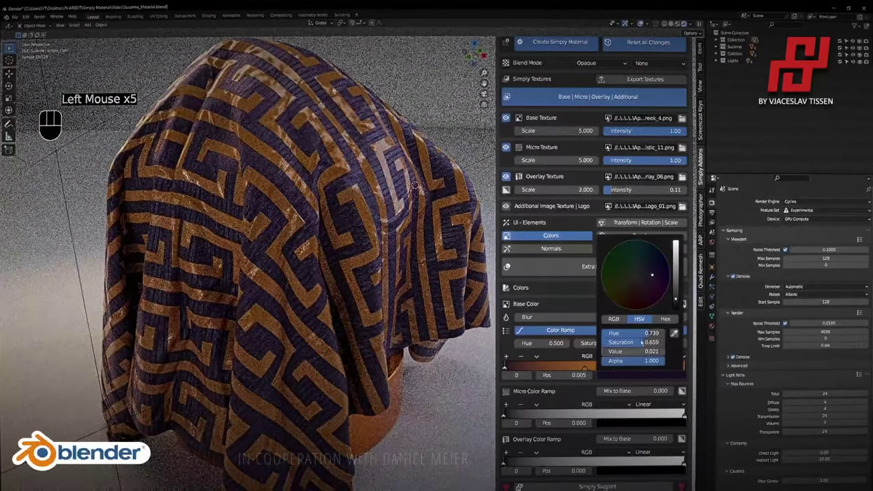
{"action": "mouse_move", "coordinate": [649, 345]}
{"action": "left_mouse_down"}
{"action": "mouse_move", "coordinate": [603, 344]}
{"action": "mouse_move", "coordinate": [658, 351]}
{"action": "left_mouse_up"}
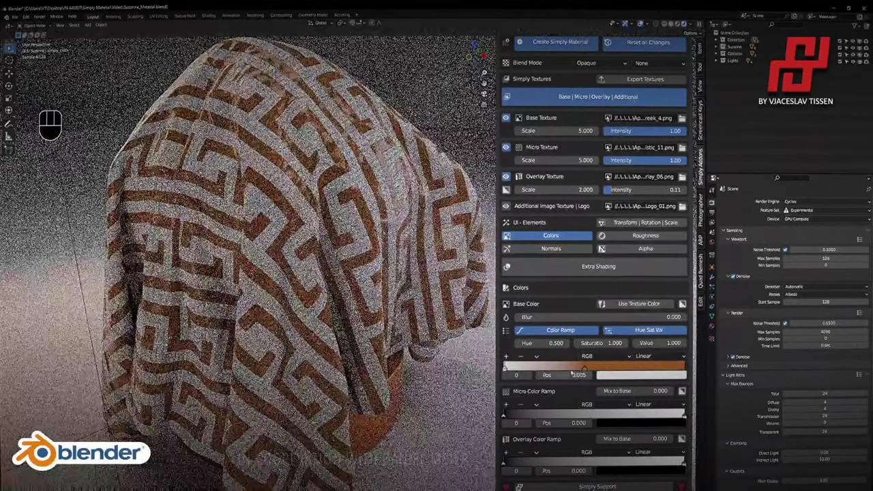
Change the second stop of the base color ramp, at position 0.446, to a medium blue.
{"action": "left_click", "coordinate": [584, 369]}
{"action": "left_click", "coordinate": [615, 376]}
{"action": "left_click_drag", "start_coordinate": [645, 282], "coordinate": [642, 270]}
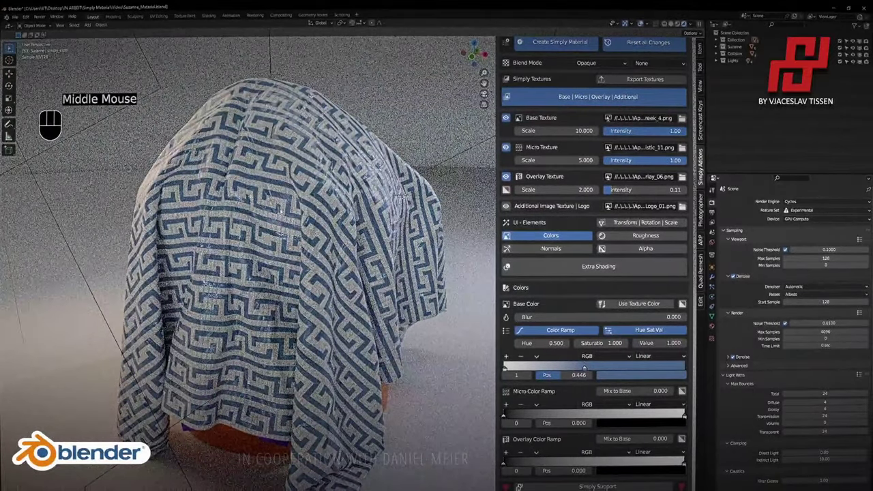
Show the roughness settings instead of colors, lower Mix Texture to 0 and set Roughness to 1.
{"action": "left_click", "coordinate": [631, 237]}
{"action": "left_click", "coordinate": [631, 237]}
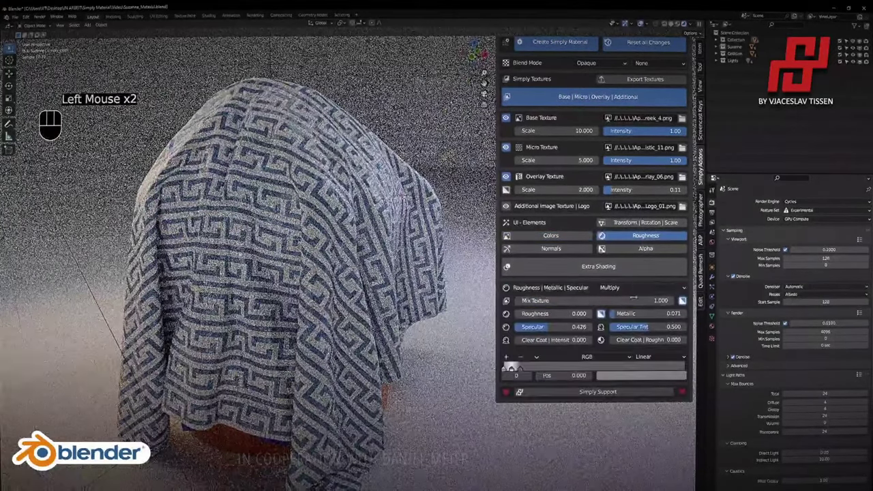
{"action": "left_click_drag", "start_coordinate": [633, 300], "coordinate": [576, 301]}
{"action": "left_click", "coordinate": [572, 314]}
{"action": "type", "text": "1"}
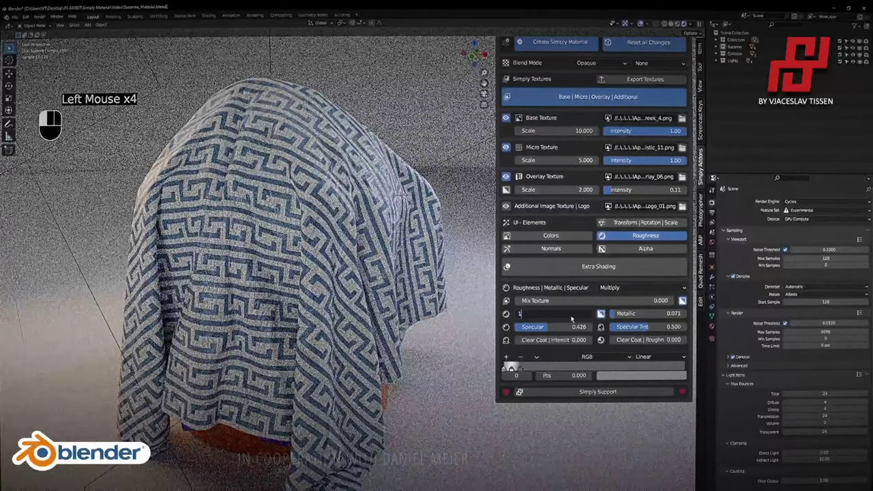
{"action": "key", "text": "Return"}
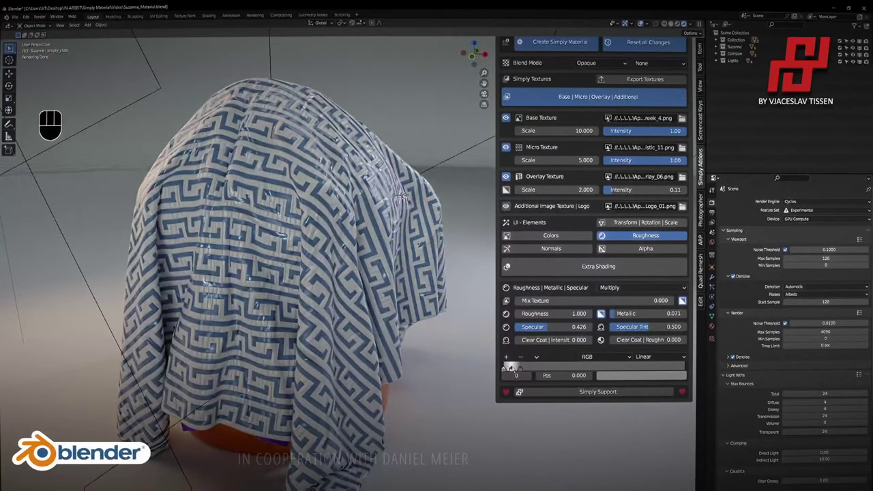
Delete the extra stop from the roughness color ramp and move the remaining second stop to position 1.
{"action": "left_click", "coordinate": [512, 369]}
{"action": "left_click", "coordinate": [520, 358]}
{"action": "left_click", "coordinate": [520, 370]}
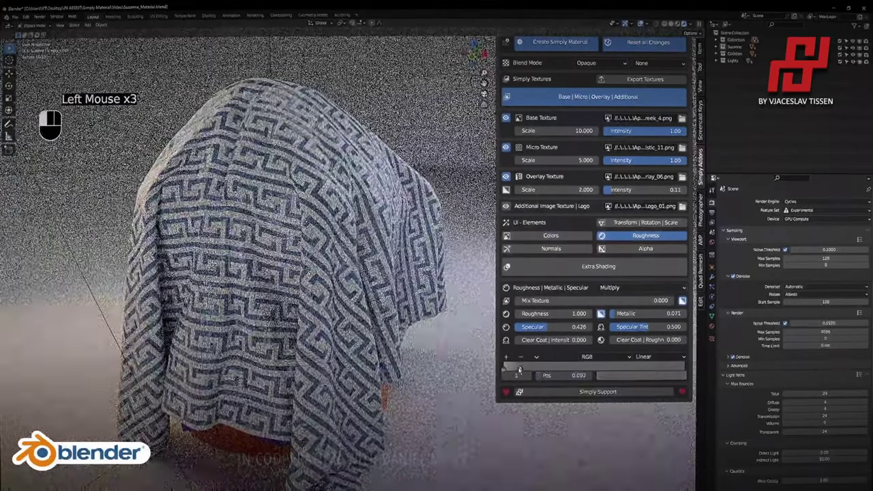
{"action": "left_click_drag", "start_coordinate": [519, 370], "coordinate": [685, 370]}
Brighten the first stop of the roughness color ramp to near white and select the stop at position 1.
{"action": "left_click", "coordinate": [504, 368]}
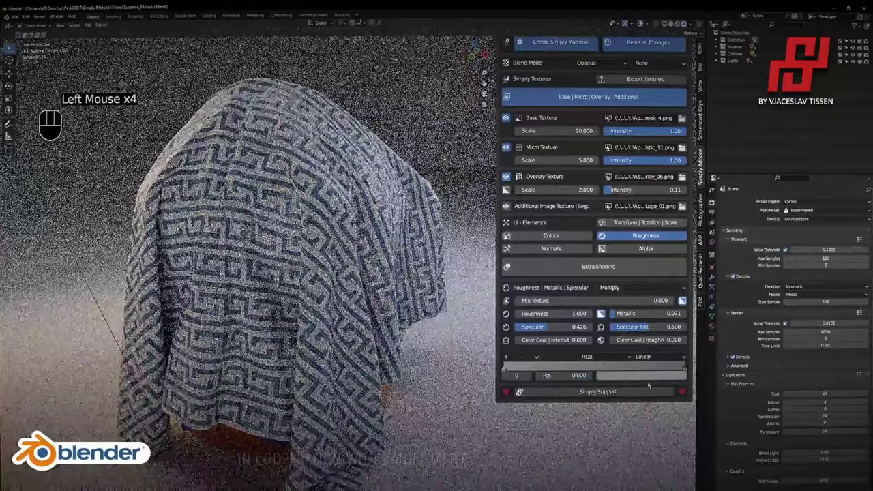
{"action": "left_click", "coordinate": [641, 375]}
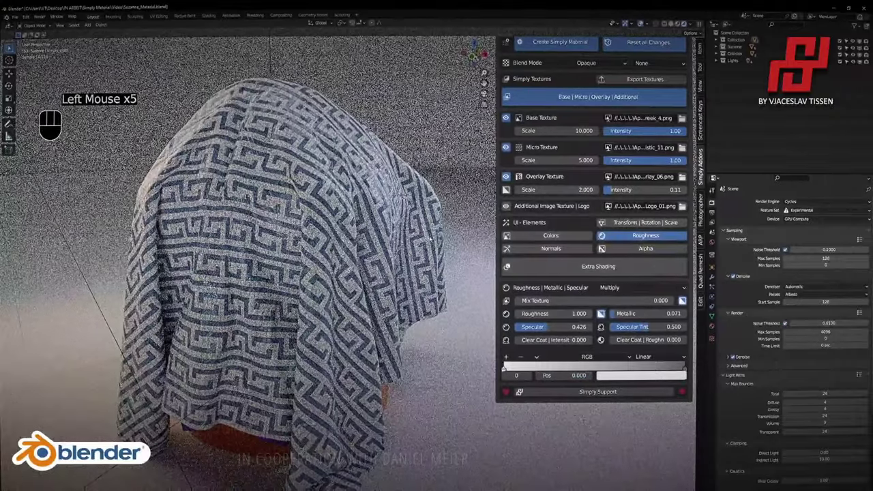
{"action": "left_click", "coordinate": [660, 372]}
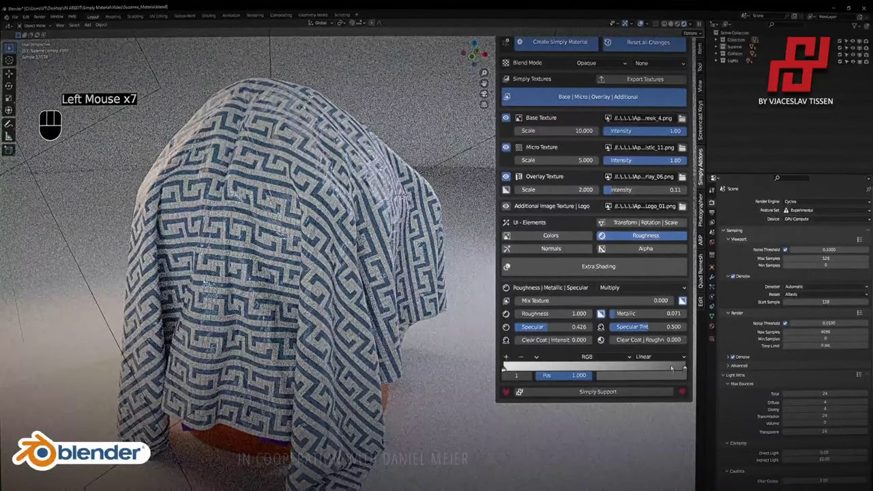
Reset the roughness color ramp to its default black-to-white gradient and inspect the cloth up close.
{"action": "left_click", "coordinate": [537, 357]}
{"action": "left_click", "coordinate": [564, 404]}
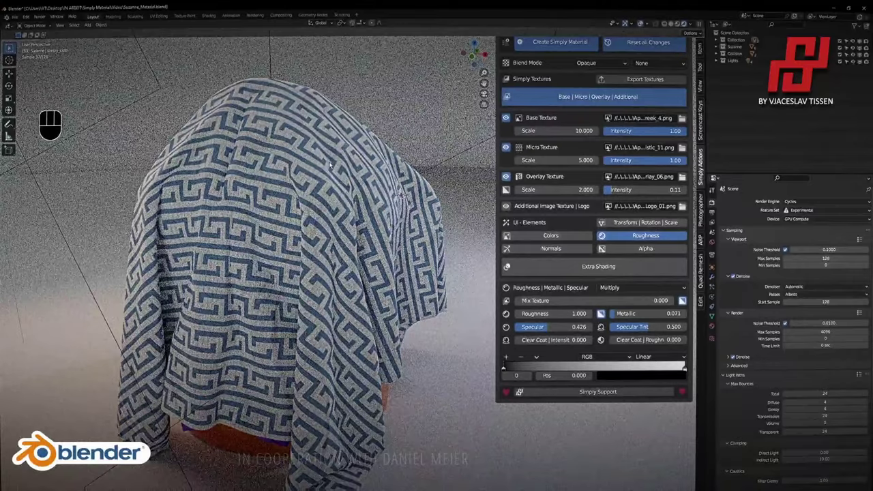
{"action": "scroll", "coordinate": [370, 155], "scroll_direction": "up", "scroll_amount": 2}
{"action": "mouse_move", "coordinate": [370, 156]}
{"action": "middle_mouse_down", "text": "shift"}
{"action": "mouse_move", "coordinate": [355, 171]}
{"action": "mouse_move", "coordinate": [382, 164]}
{"action": "middle_mouse_up", "text": "shift"}
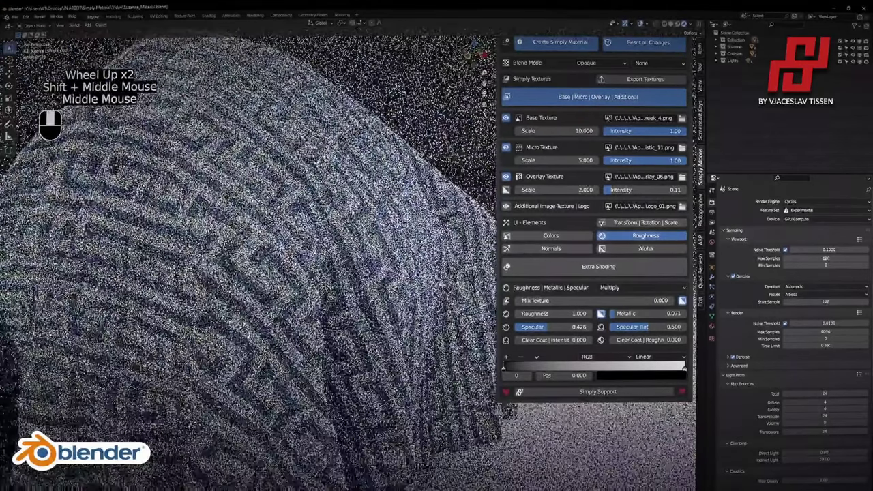
{"action": "scroll", "coordinate": [382, 164], "scroll_direction": "up", "scroll_amount": 1}
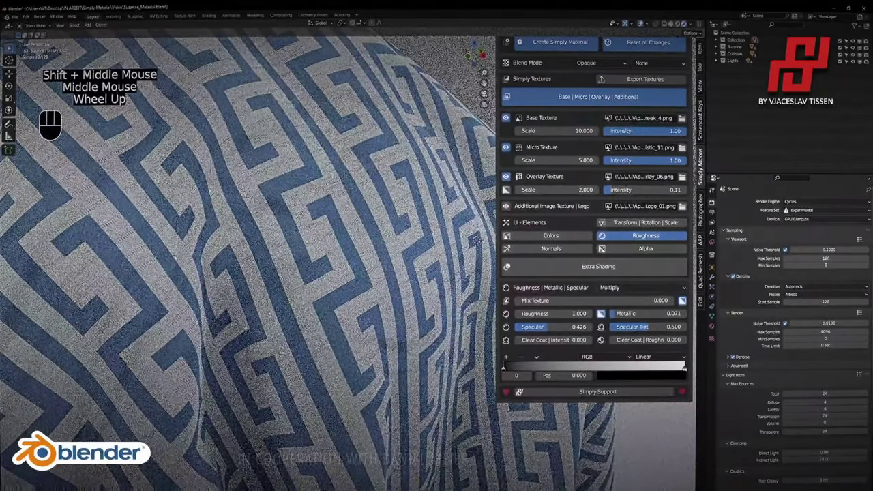
Replace the base texture with Pattern_Asian_02.png from the Asian folder.
{"action": "scroll", "coordinate": [309, 251], "scroll_direction": "down", "scroll_amount": 3}
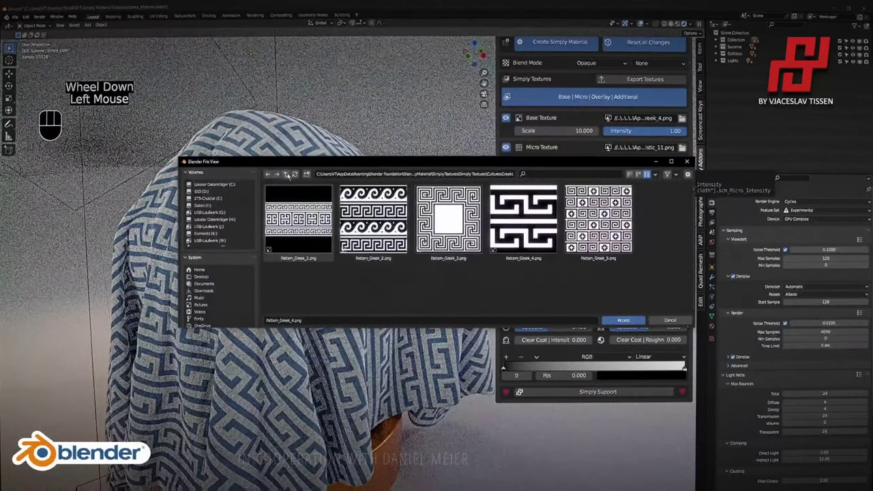
{"action": "left_click", "coordinate": [390, 232]}
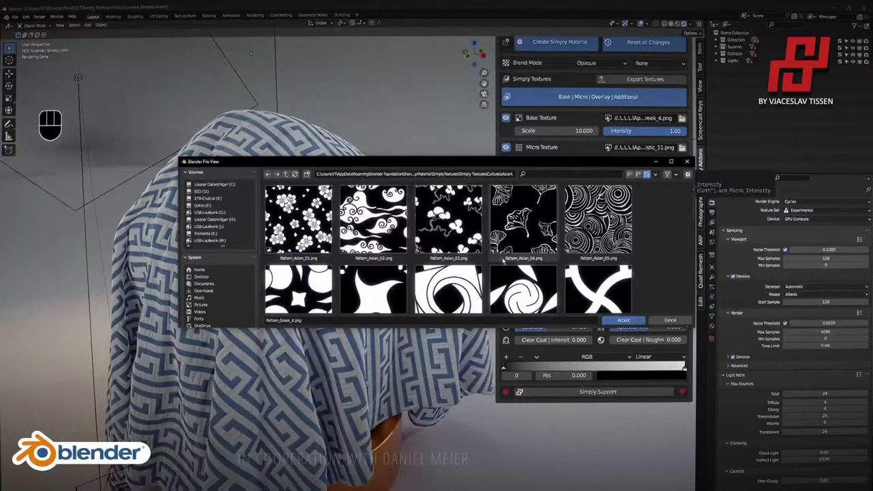
{"action": "double_click", "coordinate": [382, 230]}
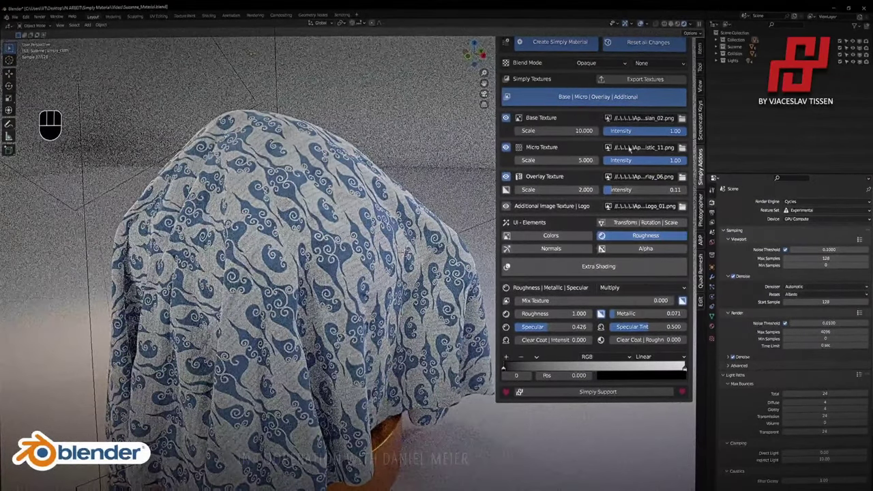
Show the color settings instead of roughness and swap the base color ramp's stops, with blue at position 0 and white at 1.
{"action": "left_click", "coordinate": [561, 238]}
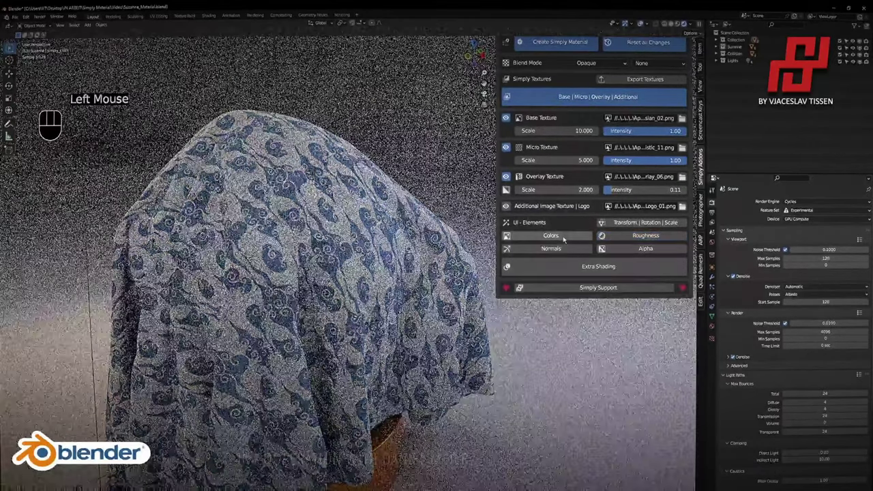
{"action": "left_click", "coordinate": [551, 236]}
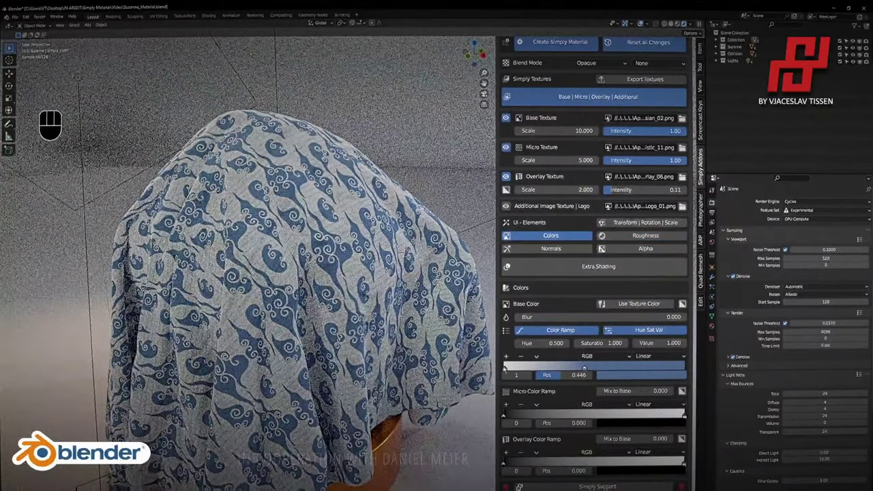
{"action": "left_click_drag", "start_coordinate": [505, 369], "coordinate": [685, 369]}
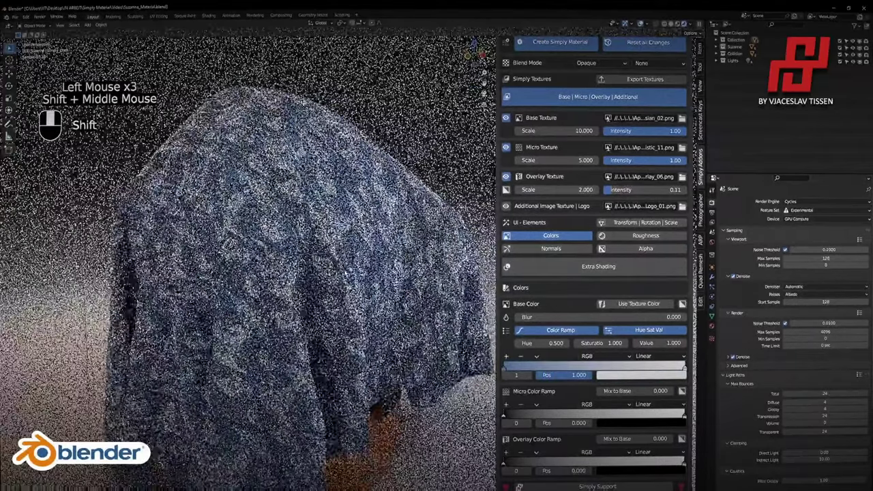
{"action": "middle_click_drag", "start_coordinate": [300, 273], "coordinate": [334, 263], "text": "shift"}
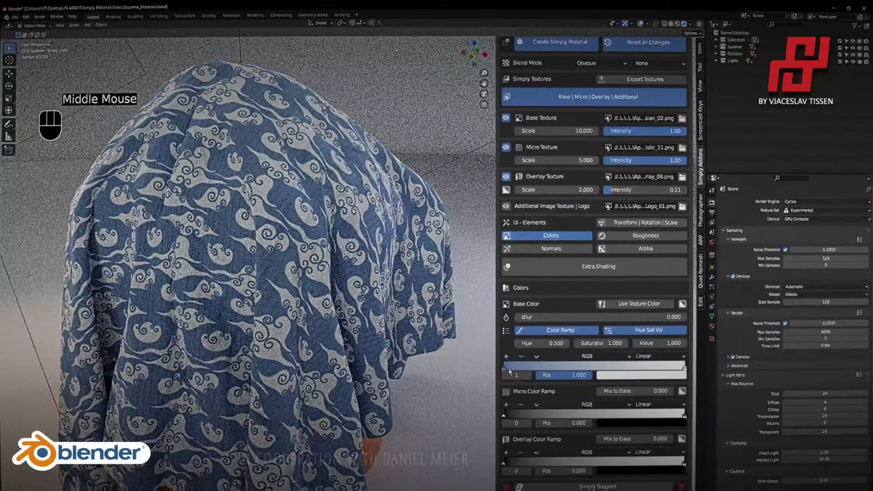
Move the blue base color stop to position 0.379 and recolor it deep red with hue 0.999, saturation 0.985 and value 0.413.
{"action": "left_click_drag", "start_coordinate": [505, 373], "coordinate": [576, 368]}
{"action": "left_click", "coordinate": [616, 375]}
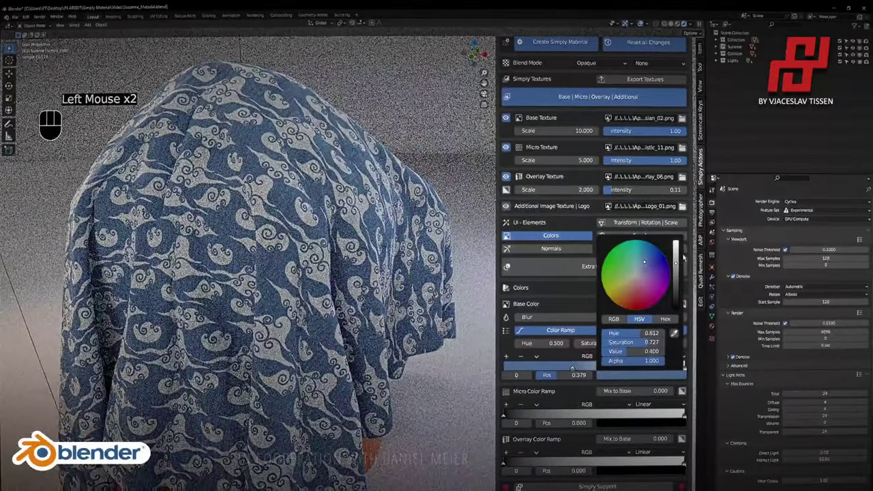
{"action": "left_click_drag", "start_coordinate": [659, 283], "coordinate": [641, 307]}
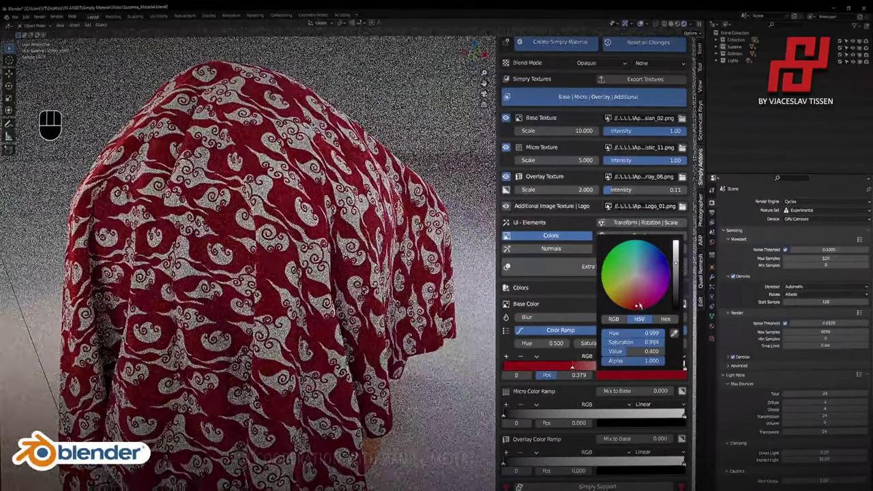
{"action": "left_click", "coordinate": [676, 284]}
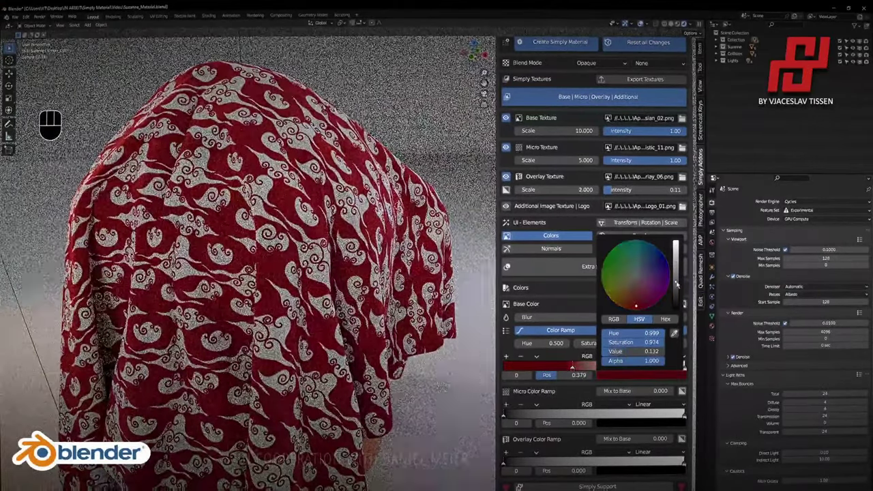
{"action": "left_click_drag", "start_coordinate": [676, 284], "coordinate": [676, 261]}
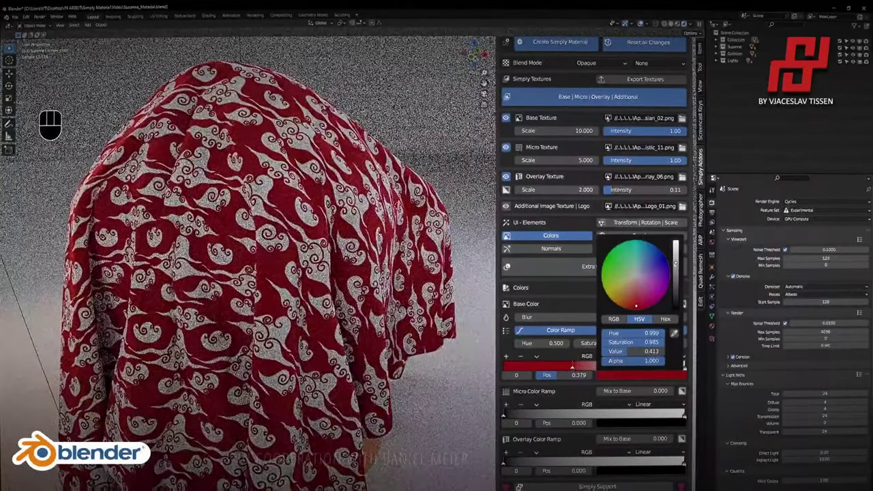
Try Pattern_Asian_01.png and Pattern_Asian_03.png as the base texture and move the red base color stop to position 0.
{"action": "left_click", "coordinate": [682, 119]}
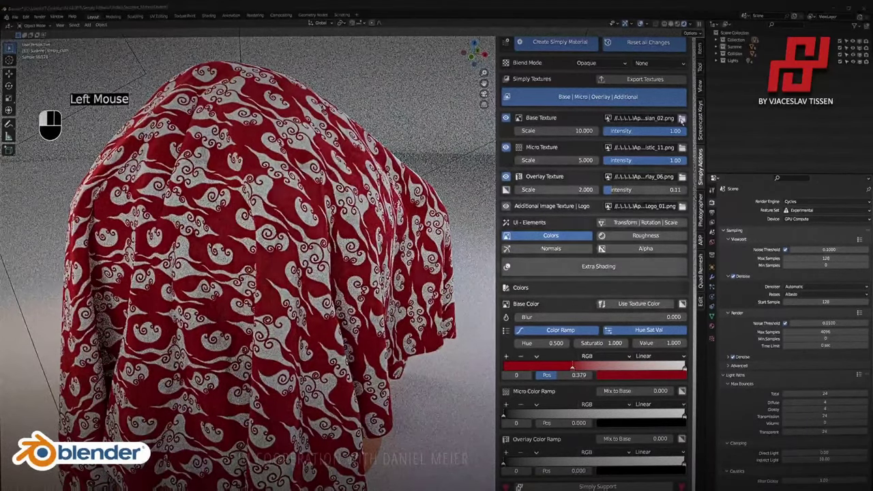
{"action": "double_click", "coordinate": [323, 214]}
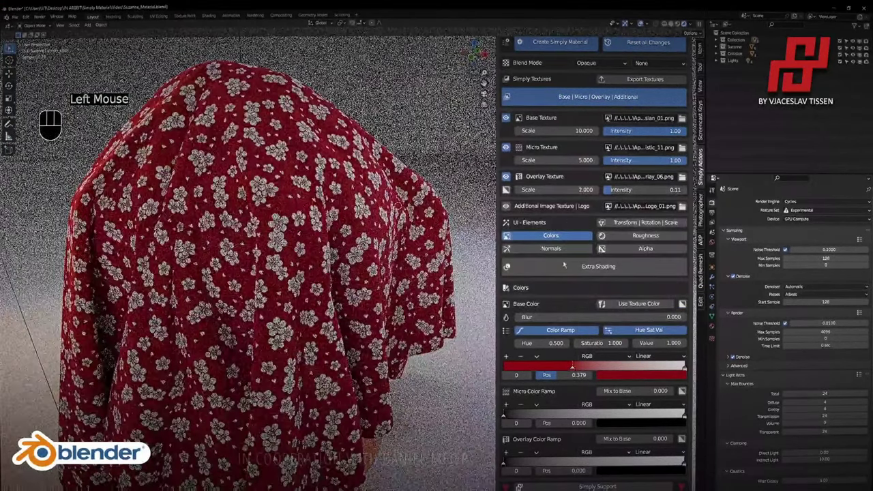
{"action": "left_click", "coordinate": [682, 118]}
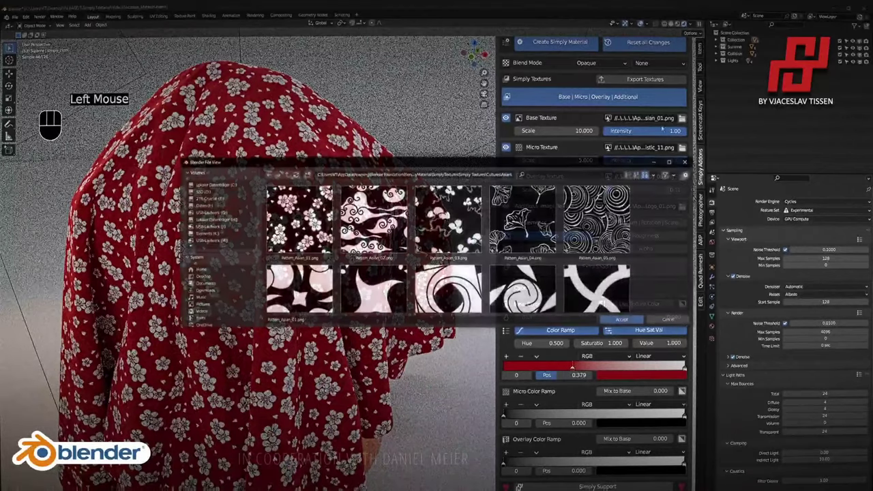
{"action": "double_click", "coordinate": [431, 218]}
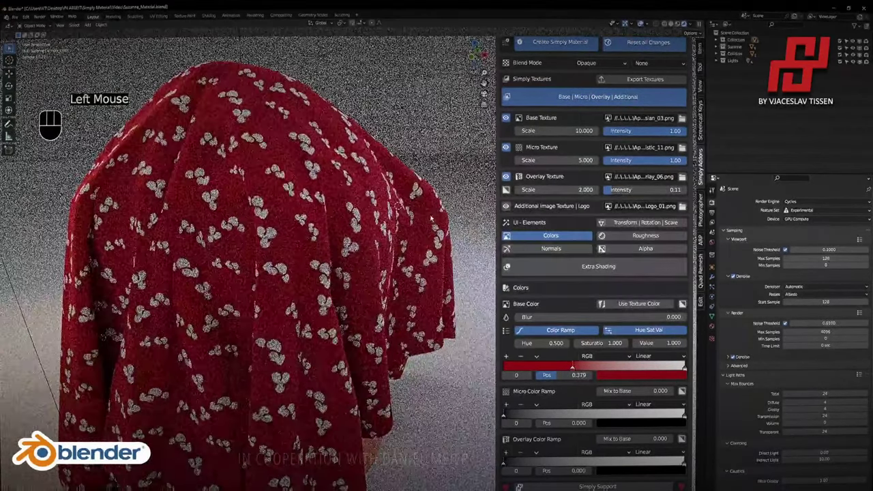
{"action": "left_click_drag", "start_coordinate": [571, 368], "coordinate": [496, 372]}
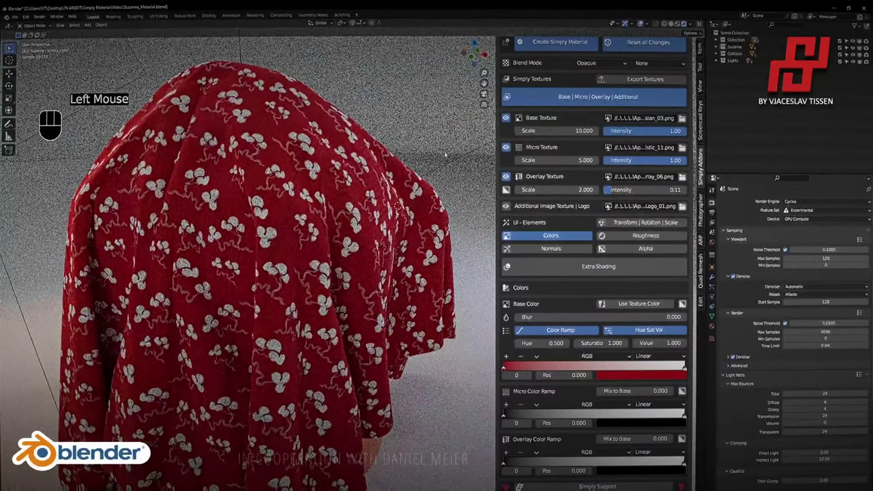
Replace the base texture with Pattern_Asian_17.png.
{"action": "left_click", "coordinate": [681, 118]}
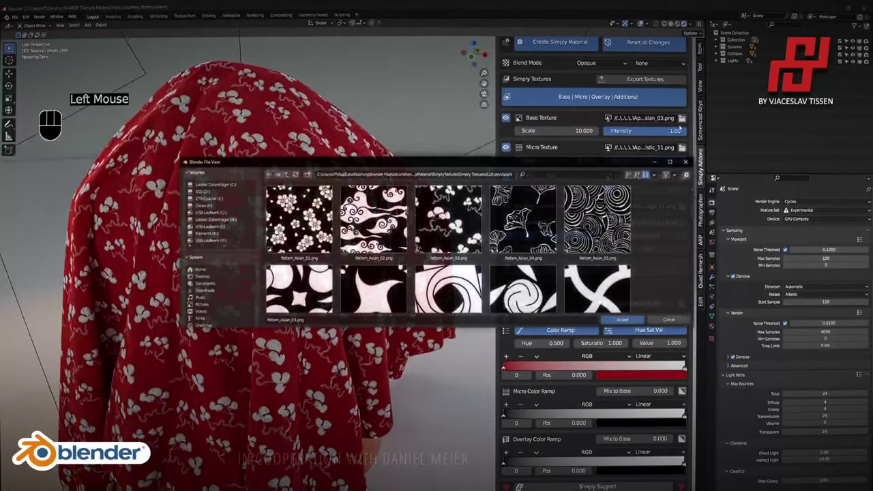
{"action": "scroll", "coordinate": [481, 253], "scroll_direction": "down", "scroll_amount": 10}
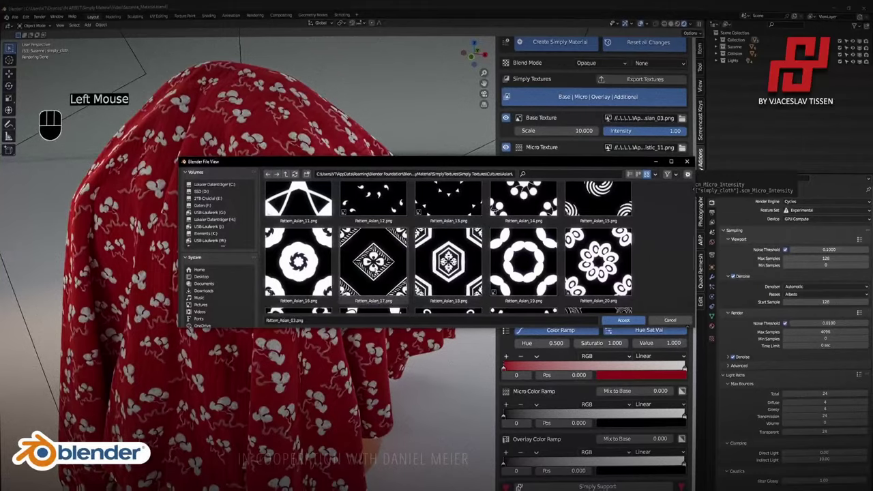
{"action": "double_click", "coordinate": [374, 263]}
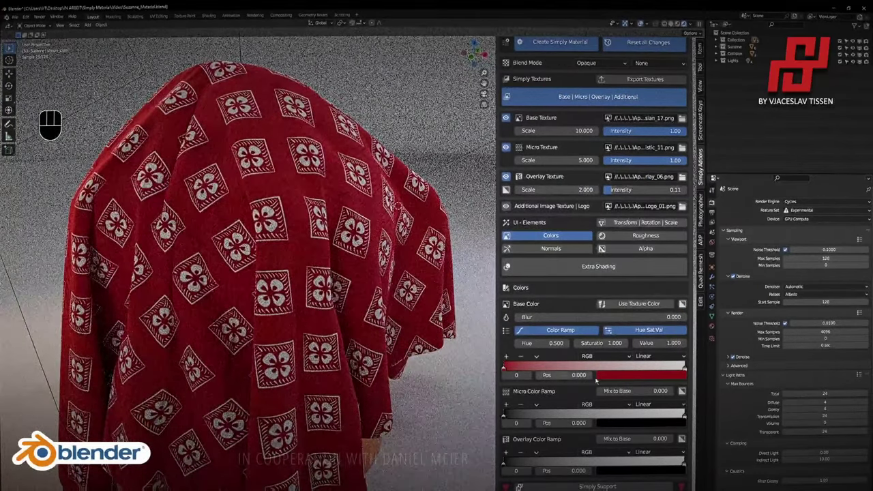
Swap the base color ramp's stops, placing white at position 0 and red at position 0.510.
{"action": "left_click", "coordinate": [685, 370]}
{"action": "left_click_drag", "start_coordinate": [505, 370], "coordinate": [584, 370]}
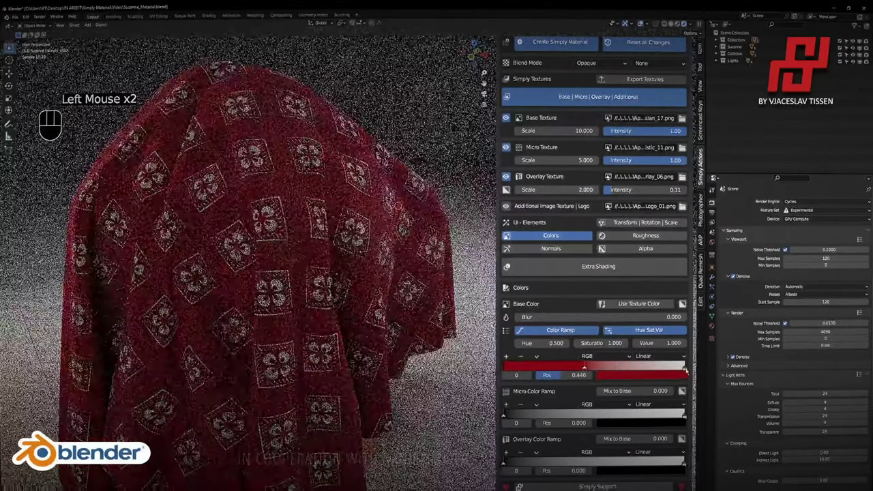
{"action": "left_click", "coordinate": [678, 371]}
{"action": "left_click_drag", "start_coordinate": [678, 371], "coordinate": [503, 370]}
{"action": "left_click_drag", "start_coordinate": [587, 370], "coordinate": [598, 371]}
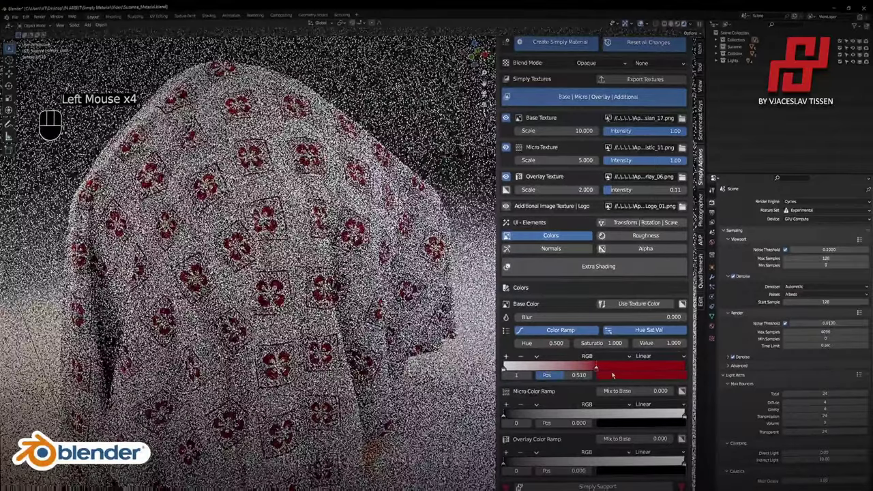
Recolor the red base color stop to orange-brown and move it to position 0.426.
{"action": "left_click", "coordinate": [612, 375]}
{"action": "mouse_move", "coordinate": [635, 302]}
{"action": "left_mouse_down"}
{"action": "mouse_move", "coordinate": [616, 304]}
{"action": "mouse_move", "coordinate": [630, 242]}
{"action": "mouse_move", "coordinate": [616, 302]}
{"action": "mouse_move", "coordinate": [624, 308]}
{"action": "mouse_move", "coordinate": [616, 304]}
{"action": "left_mouse_up"}
{"action": "left_click", "coordinate": [611, 373]}
{"action": "left_click", "coordinate": [597, 369]}
{"action": "left_click_drag", "start_coordinate": [597, 369], "coordinate": [581, 369]}
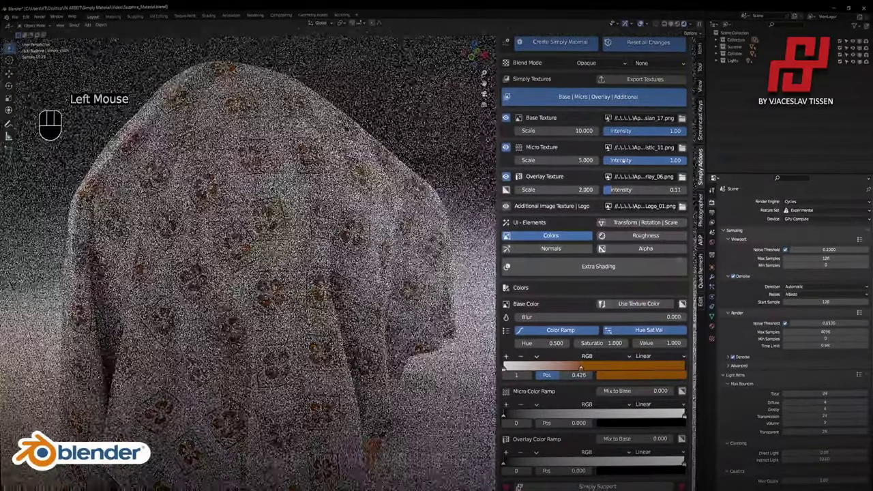
Set the base texture scale to 5.
{"action": "left_click", "coordinate": [578, 131]}
{"action": "type", "text": "5"}
{"action": "key", "text": "Return"}
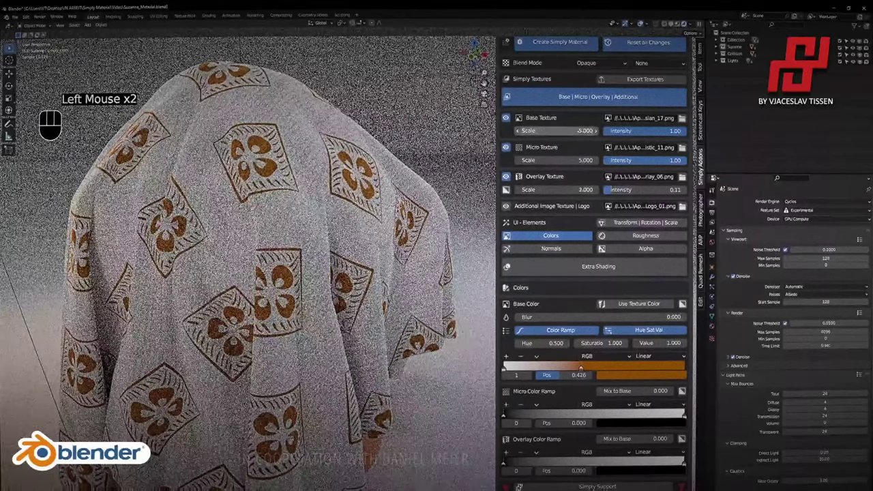
Replace the base texture with Pattern_Asian_18.png and set its scale to 12.2.
{"action": "left_click", "coordinate": [682, 118]}
{"action": "scroll", "coordinate": [436, 252], "scroll_direction": "down", "scroll_amount": 9}
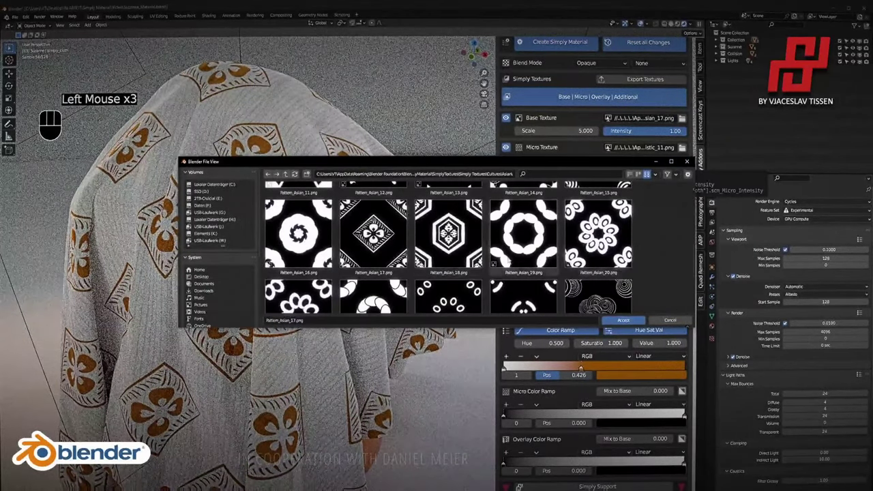
{"action": "scroll", "coordinate": [410, 260], "scroll_direction": "down", "scroll_amount": 3}
{"action": "scroll", "coordinate": [432, 264], "scroll_direction": "up", "scroll_amount": 3}
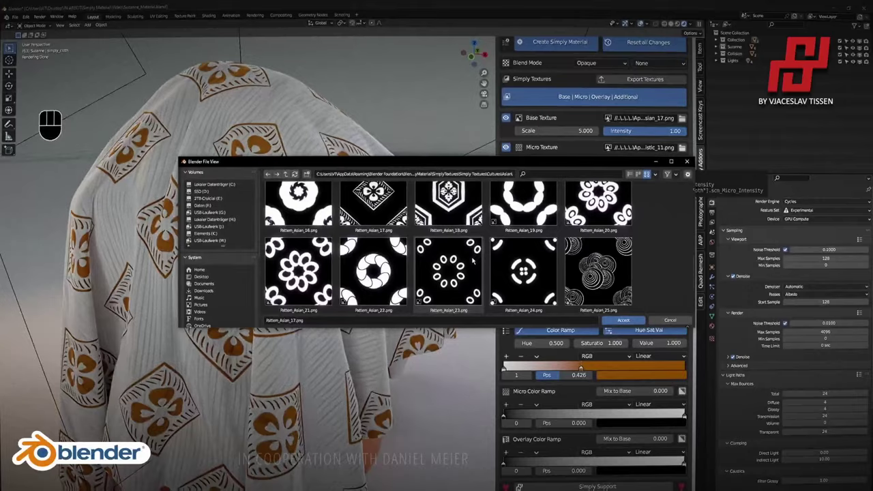
{"action": "double_click", "coordinate": [466, 240]}
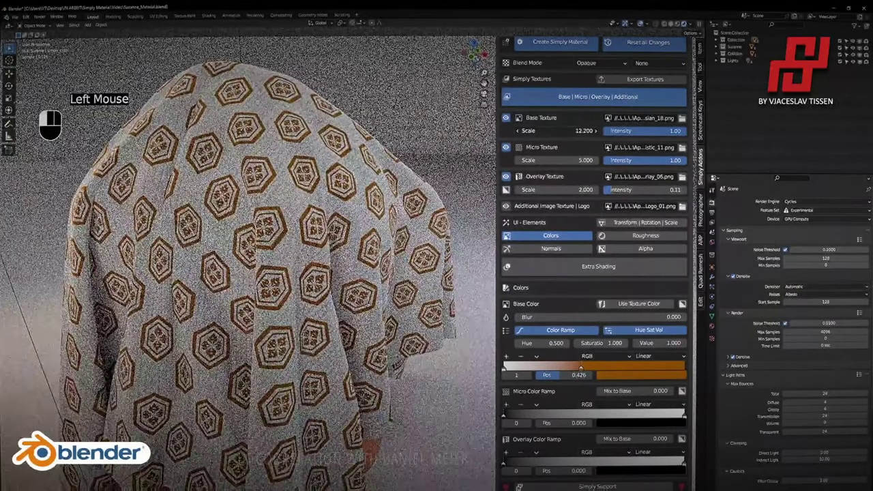
Replace the base texture with Pattern_Cyber_4.png from the Cyber cultures folder.
{"action": "left_click", "coordinate": [681, 118]}
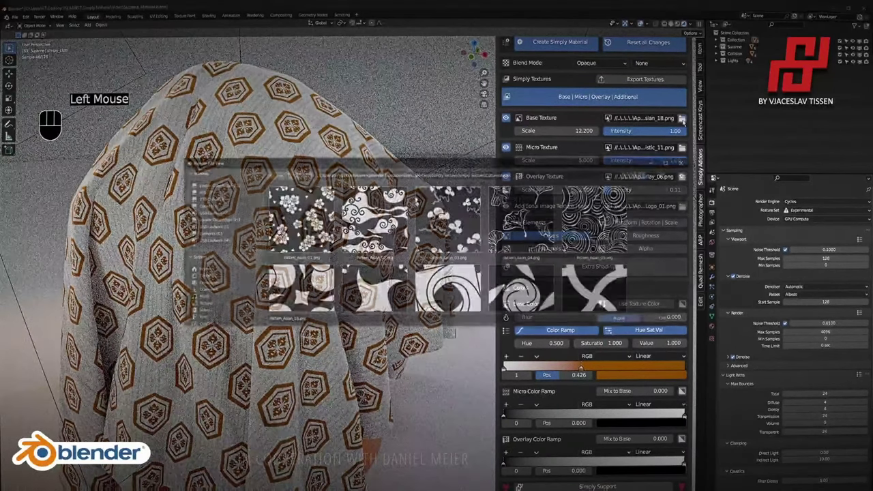
{"action": "left_click", "coordinate": [285, 175]}
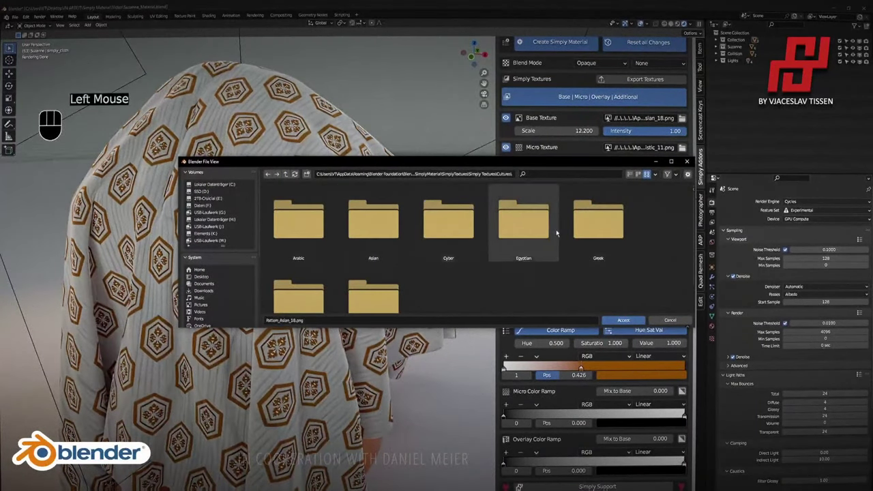
{"action": "double_click", "coordinate": [450, 220]}
{"action": "double_click", "coordinate": [523, 219]}
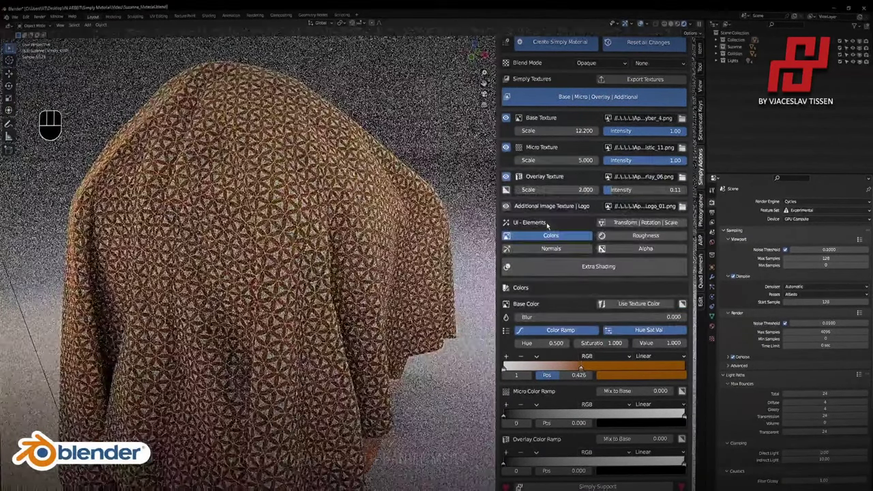
Replace the base texture with Texture_Synthetic_08_c.png from the synthetic textures folder and set its scale to 112.
{"action": "left_click", "coordinate": [681, 147]}
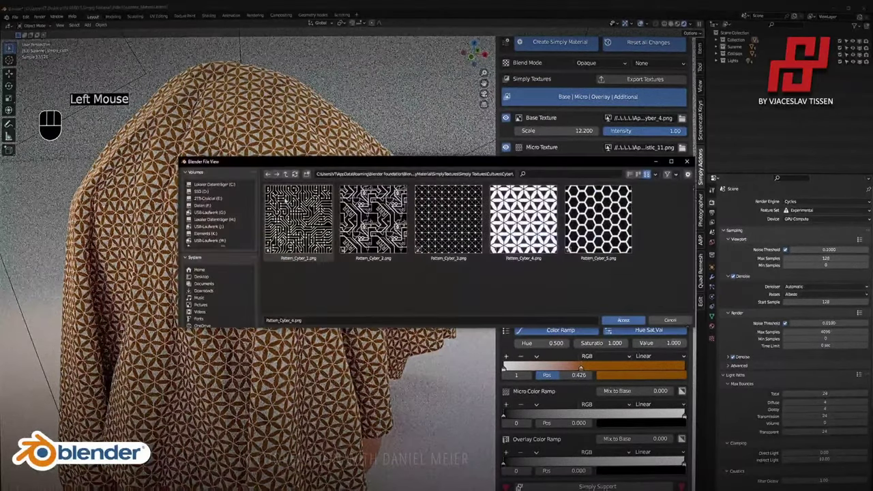
{"action": "left_click", "coordinate": [287, 174]}
{"action": "left_click", "coordinate": [285, 174]}
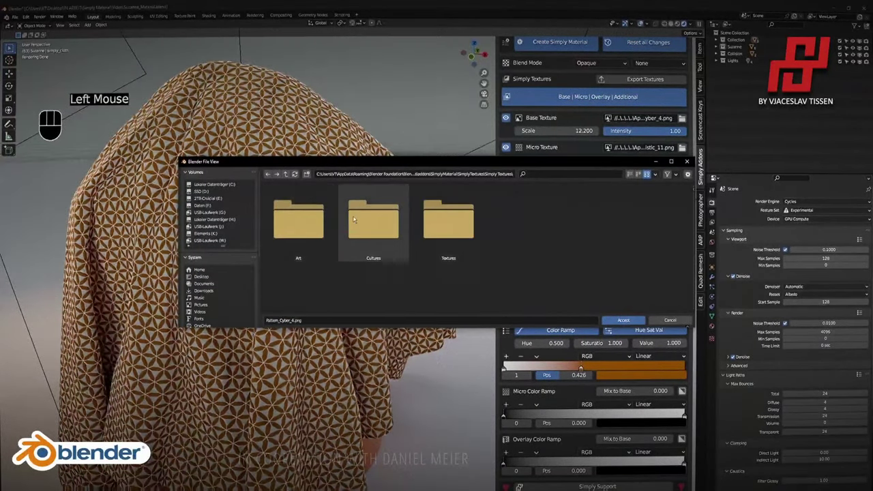
{"action": "double_click", "coordinate": [448, 220]}
{"action": "scroll", "coordinate": [384, 223], "scroll_direction": "down", "scroll_amount": 2}
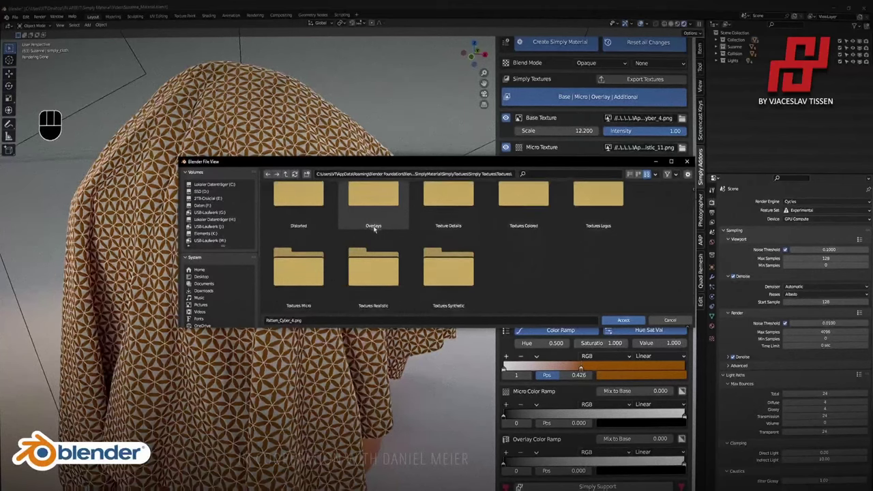
{"action": "left_click", "coordinate": [436, 271]}
{"action": "double_click", "coordinate": [447, 271]}
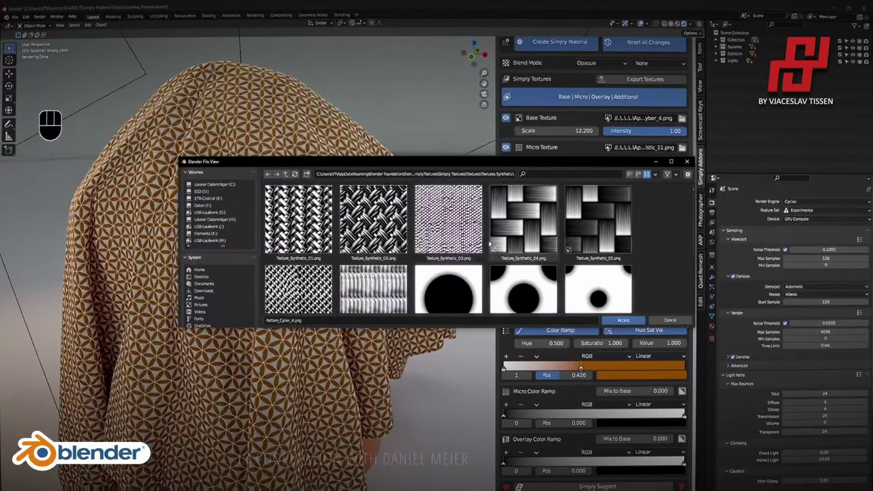
{"action": "double_click", "coordinate": [607, 286]}
{"action": "left_click_drag", "start_coordinate": [566, 130], "coordinate": [686, 130]}
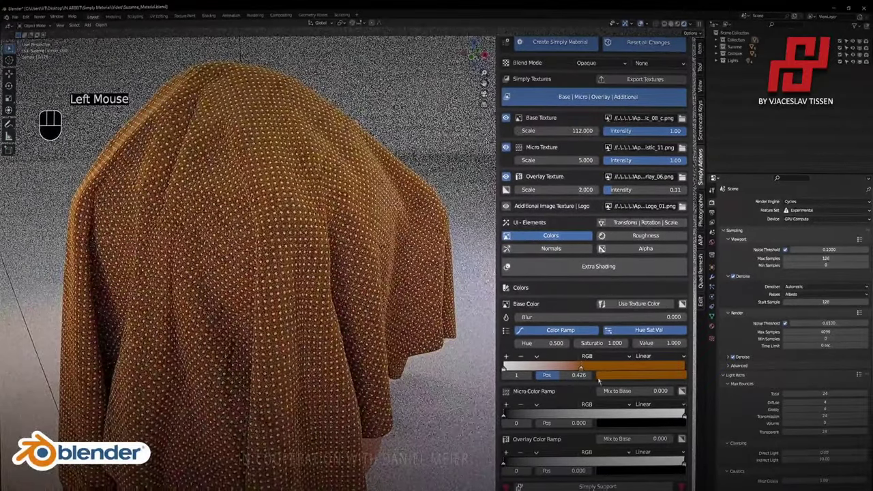
Recolor the orange-brown base color ramp stop to dark grey with saturation 0 and value 0.085.
{"action": "left_click", "coordinate": [598, 369]}
{"action": "left_click", "coordinate": [603, 375]}
{"action": "left_click_drag", "start_coordinate": [649, 343], "coordinate": [603, 354]}
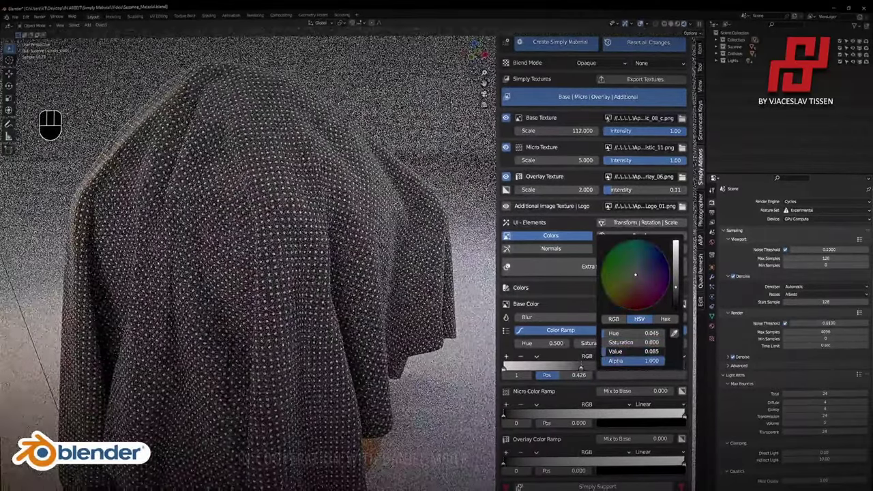
Swap the base color ramp's stops, placing the white one at position 0.993 and the dark grey one at position 0.
{"action": "left_click", "coordinate": [506, 371]}
{"action": "left_click_drag", "start_coordinate": [507, 372], "coordinate": [688, 367]}
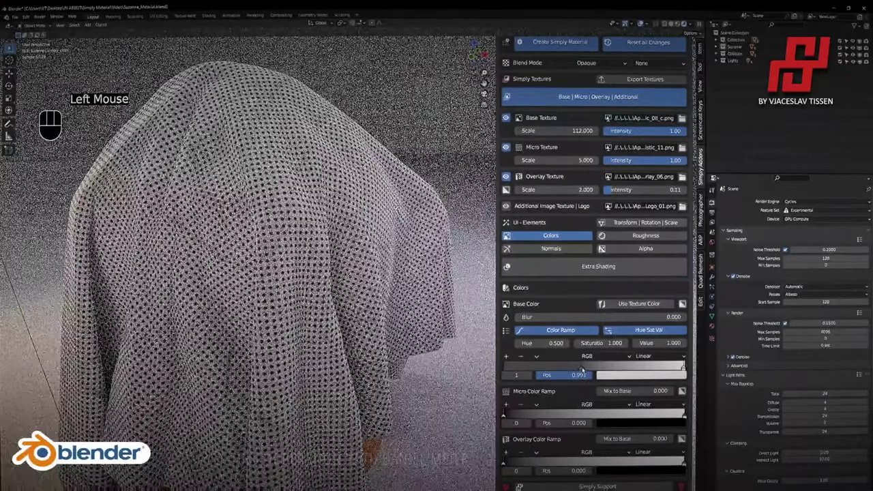
{"action": "left_click_drag", "start_coordinate": [581, 370], "coordinate": [502, 368]}
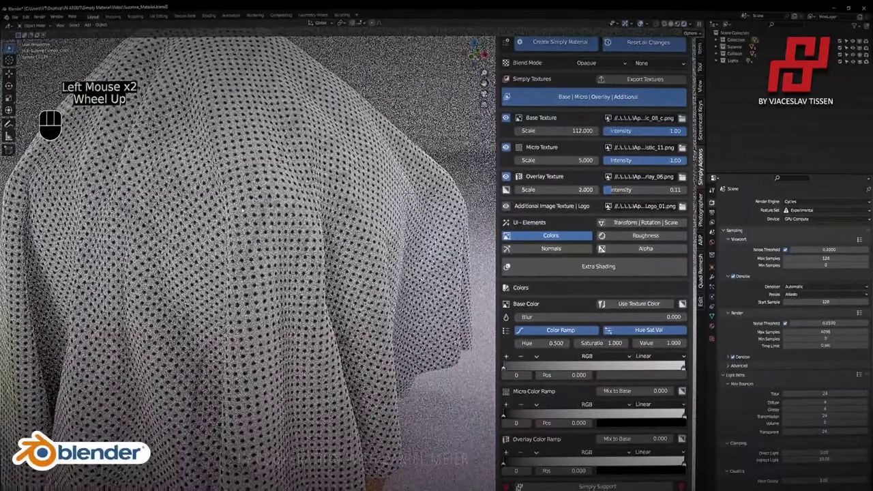
Darken the dark grey base color stop further and move the white stop to position 0.869.
{"action": "left_click", "coordinate": [682, 368]}
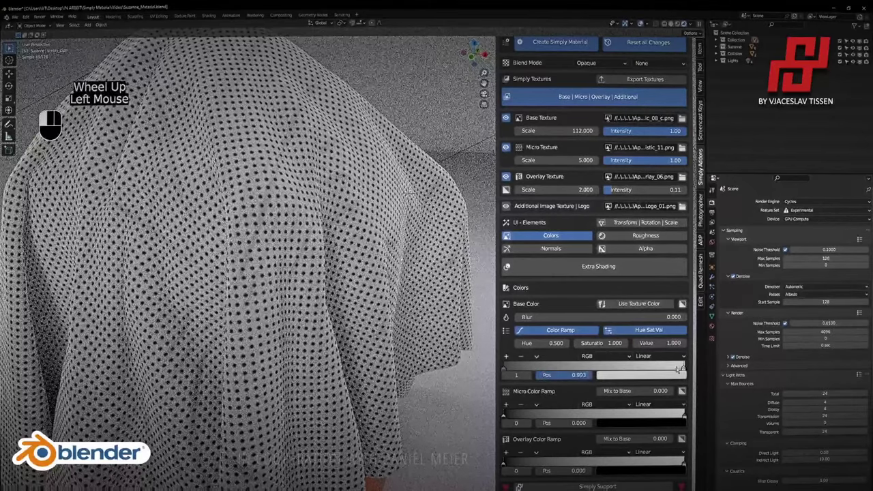
{"action": "left_click", "coordinate": [504, 368]}
{"action": "left_click", "coordinate": [648, 374]}
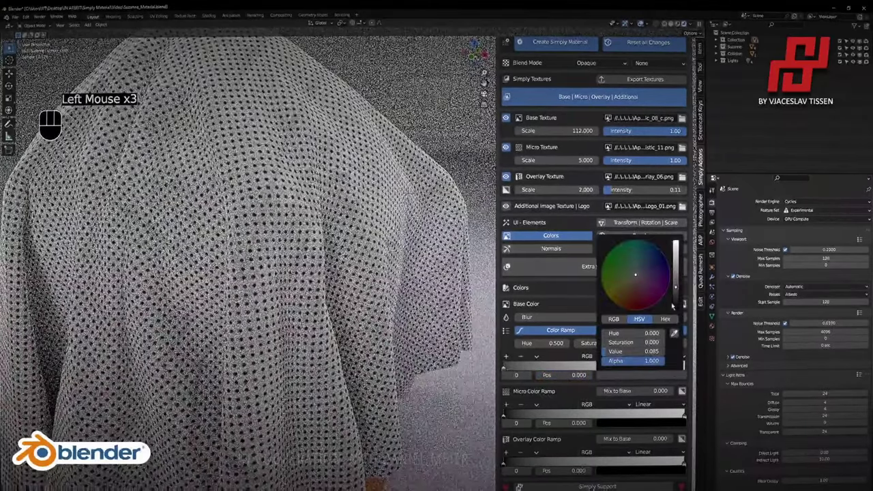
{"action": "left_click_drag", "start_coordinate": [672, 307], "coordinate": [675, 304]}
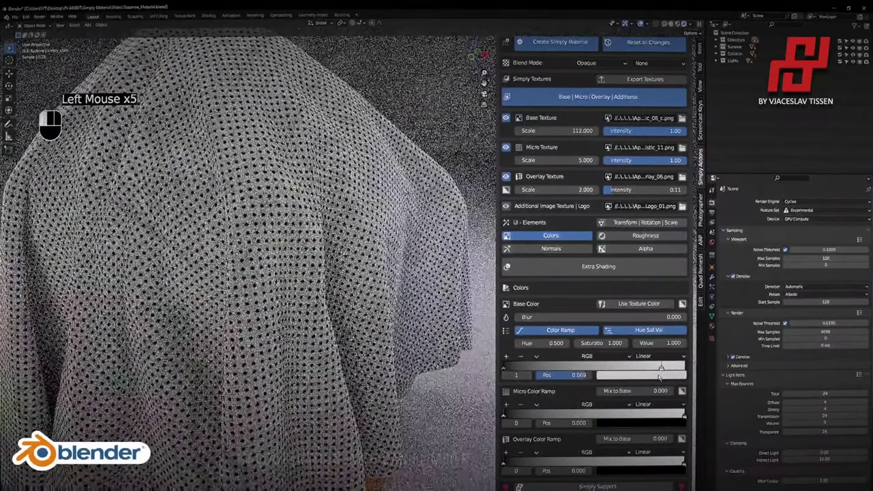
Recolor the white base color stop to a muted orange-brown with a lowered value.
{"action": "left_click", "coordinate": [659, 375]}
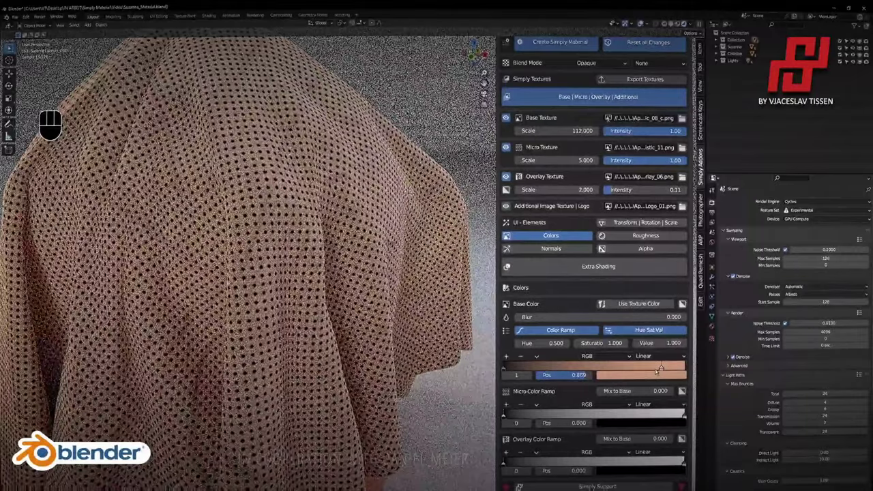
{"action": "left_click", "coordinate": [659, 374]}
{"action": "left_click_drag", "start_coordinate": [631, 286], "coordinate": [621, 298]}
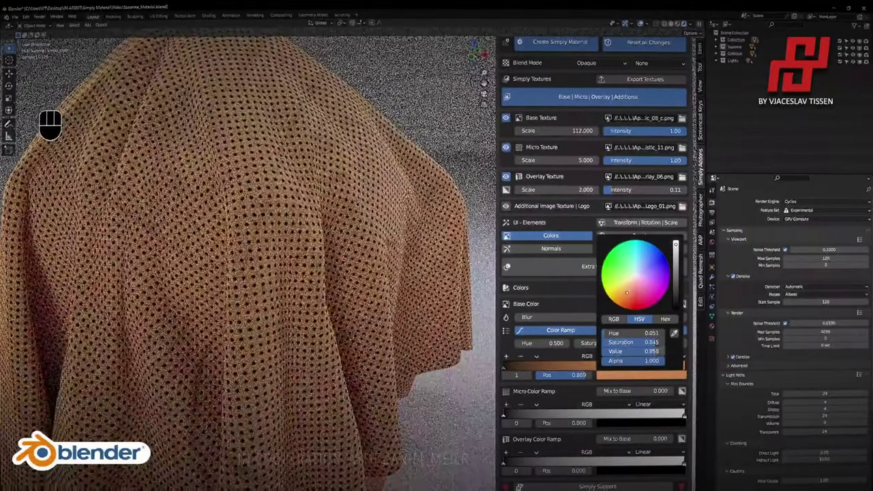
{"action": "left_click_drag", "start_coordinate": [651, 351], "coordinate": [628, 351]}
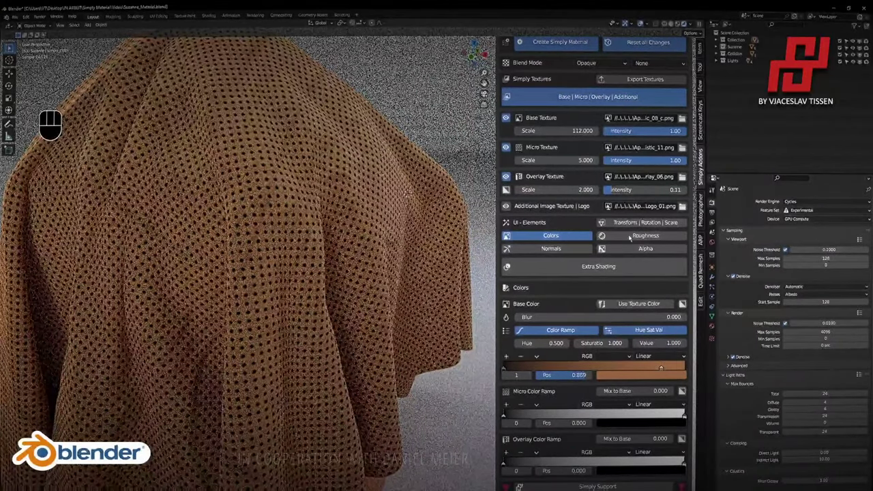
Set the cloth material's roughness to 0.3 and view the whole draped cloth.
{"action": "double_click", "coordinate": [632, 236]}
{"action": "left_click", "coordinate": [636, 235]}
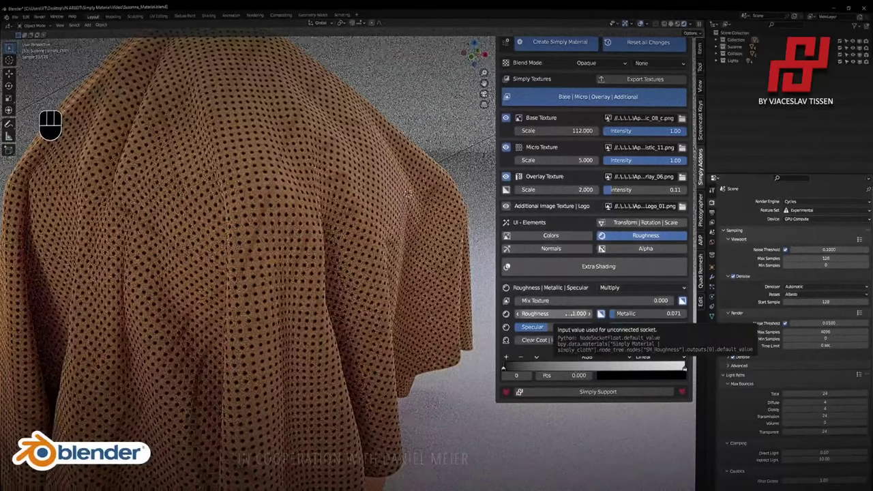
{"action": "left_click", "coordinate": [576, 314]}
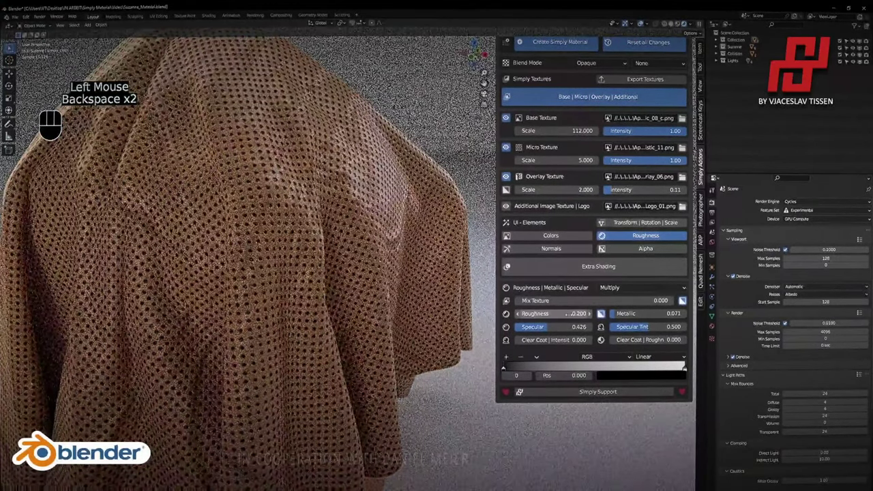
{"action": "left_click_drag", "start_coordinate": [569, 314], "coordinate": [589, 314], "text": "shift"}
{"action": "scroll", "coordinate": [276, 235], "scroll_direction": "down", "scroll_amount": 2}
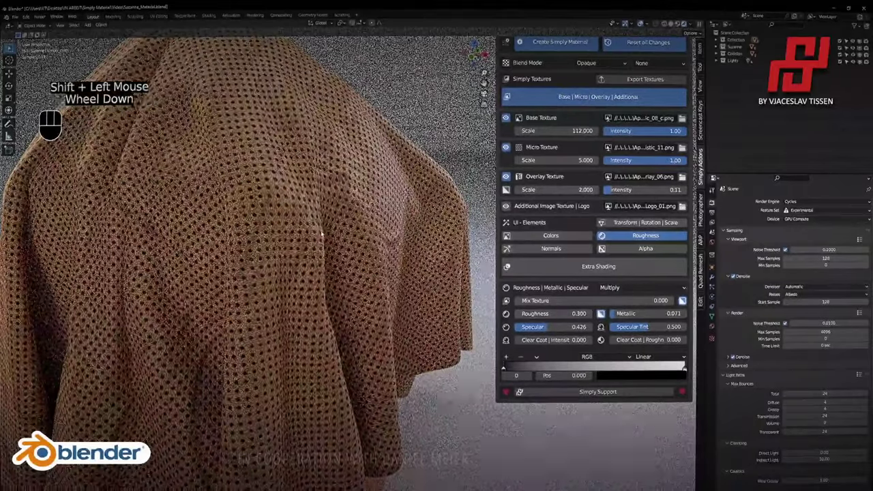
{"action": "middle_click_drag", "start_coordinate": [276, 235], "coordinate": [344, 194]}
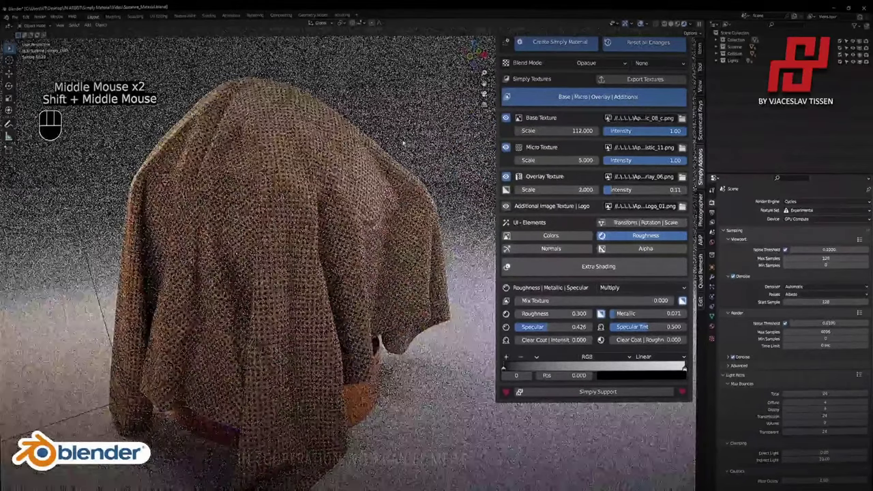
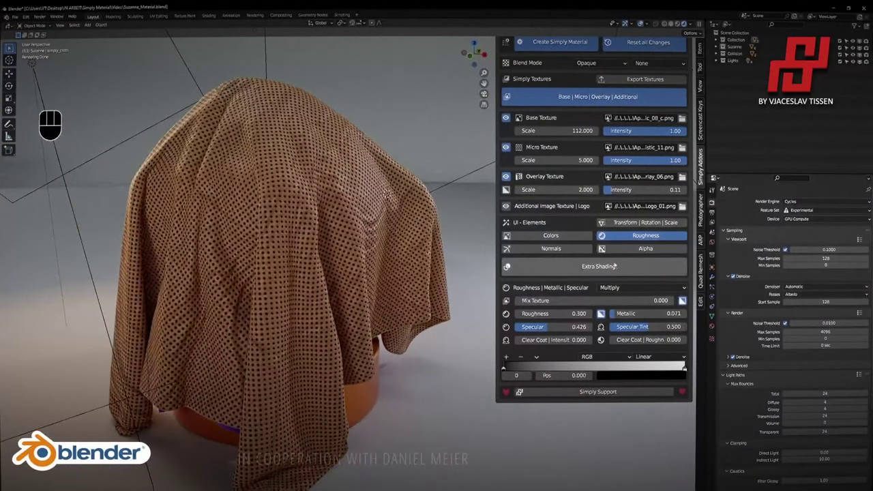
Open the extra shading effects, hide the roughness settings and enable the Wearing effect.
{"action": "left_click", "coordinate": [568, 266]}
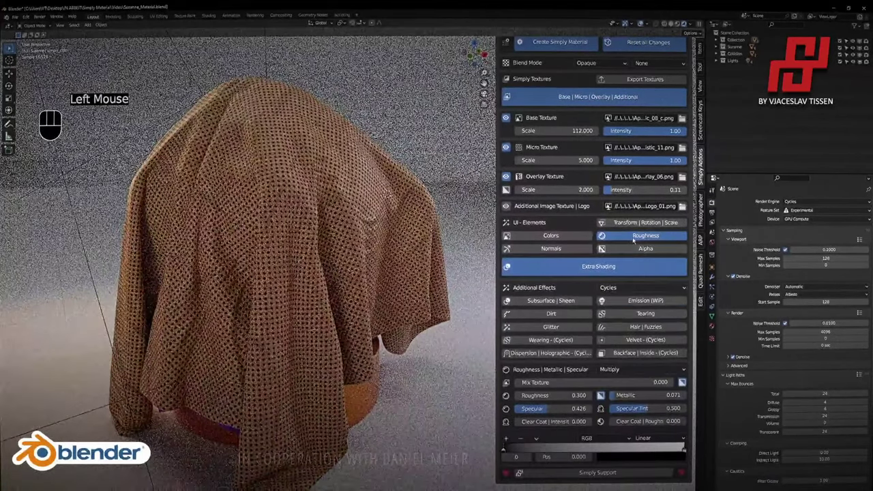
{"action": "left_click", "coordinate": [633, 236]}
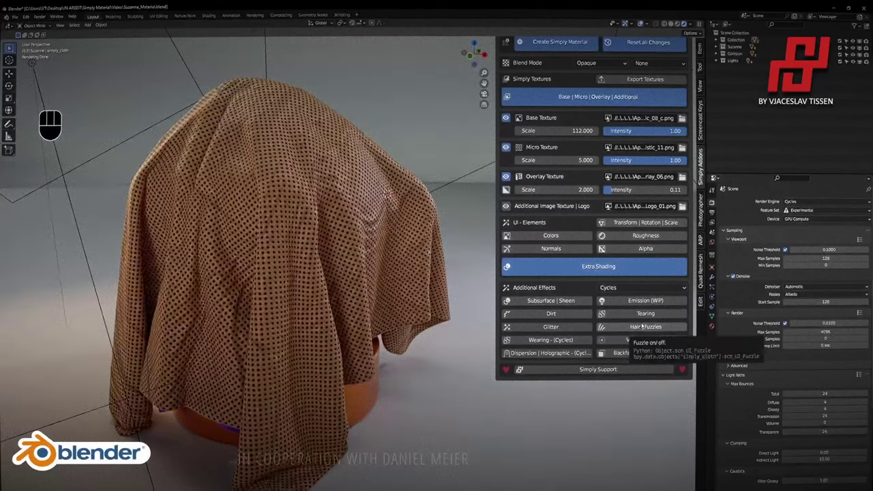
{"action": "left_click", "coordinate": [522, 339]}
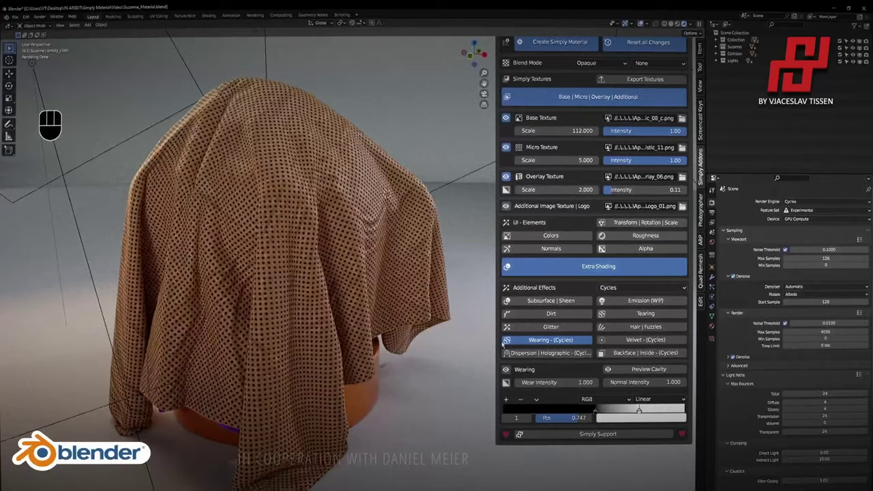
{"action": "left_click", "coordinate": [505, 370]}
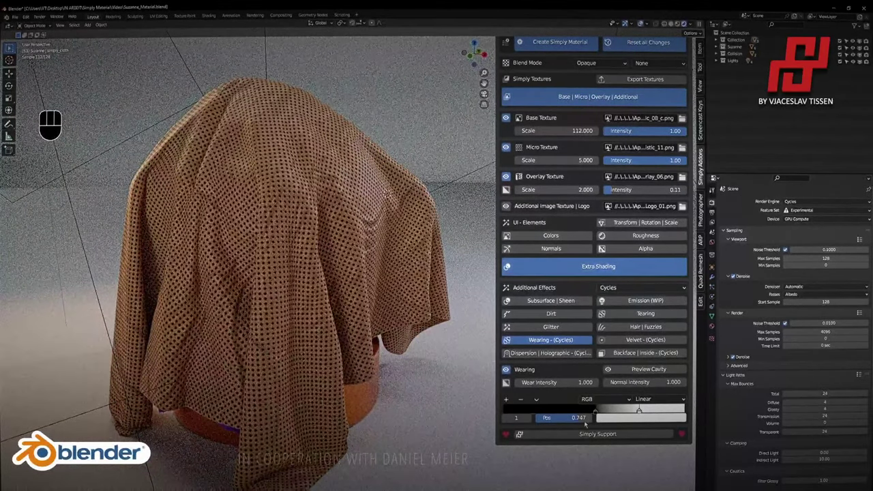
Tighten the wearing color ramp, moving its black stop to position 0.481 and its white stop to position 0.566.
{"action": "mouse_move", "coordinate": [594, 409]}
{"action": "left_mouse_down"}
{"action": "mouse_move", "coordinate": [556, 412]}
{"action": "mouse_move", "coordinate": [580, 412]}
{"action": "left_mouse_up"}
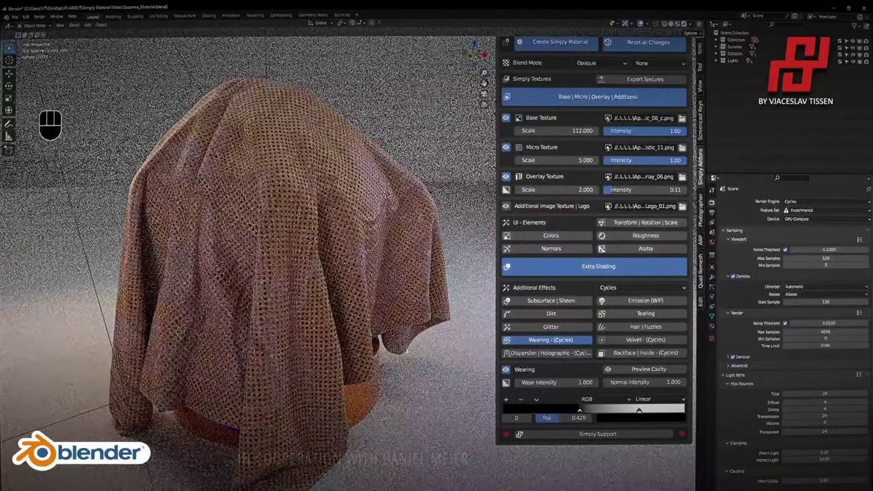
{"action": "left_click_drag", "start_coordinate": [638, 410], "coordinate": [591, 411]}
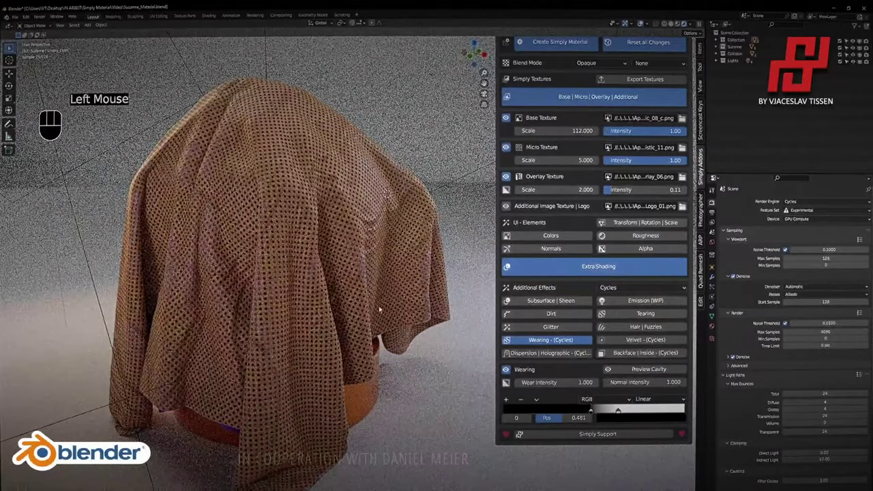
{"action": "left_click_drag", "start_coordinate": [618, 411], "coordinate": [606, 412]}
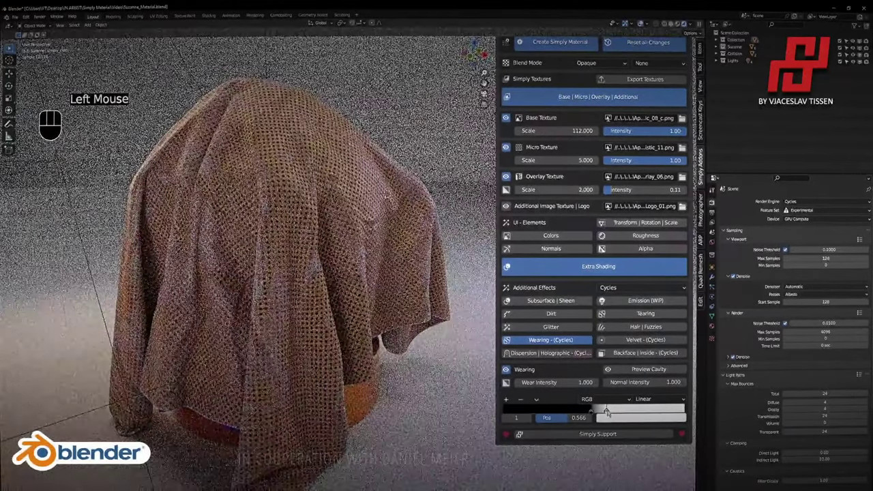
Recolor the white wearing ramp stop to light peach and move the black stop to position 0.420.
{"action": "left_click", "coordinate": [613, 417]}
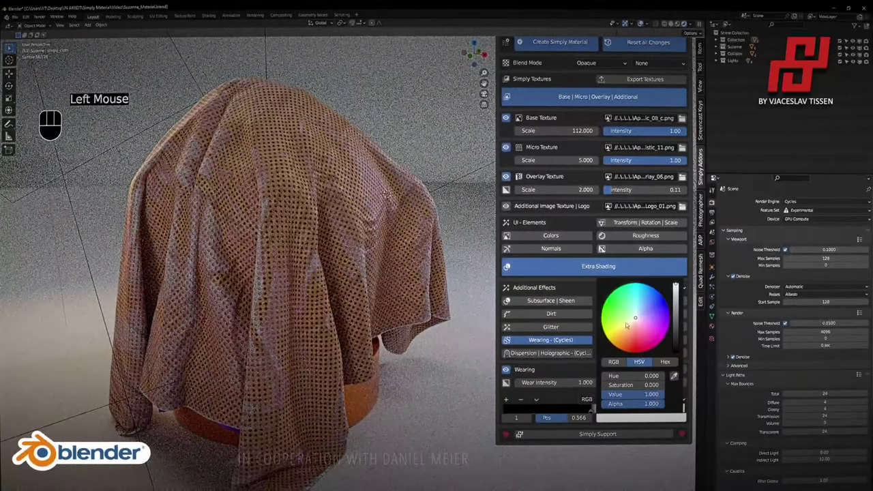
{"action": "left_click_drag", "start_coordinate": [626, 326], "coordinate": [622, 339]}
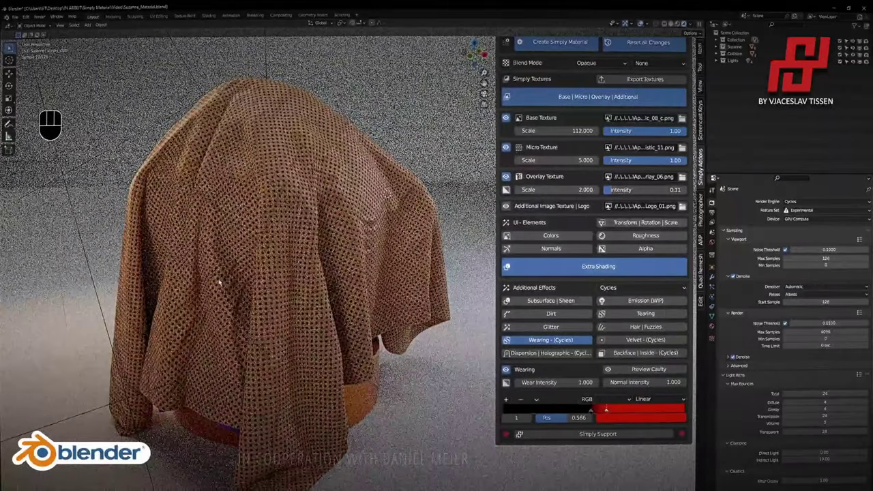
{"action": "left_click", "coordinate": [611, 415]}
{"action": "left_click", "coordinate": [612, 417]}
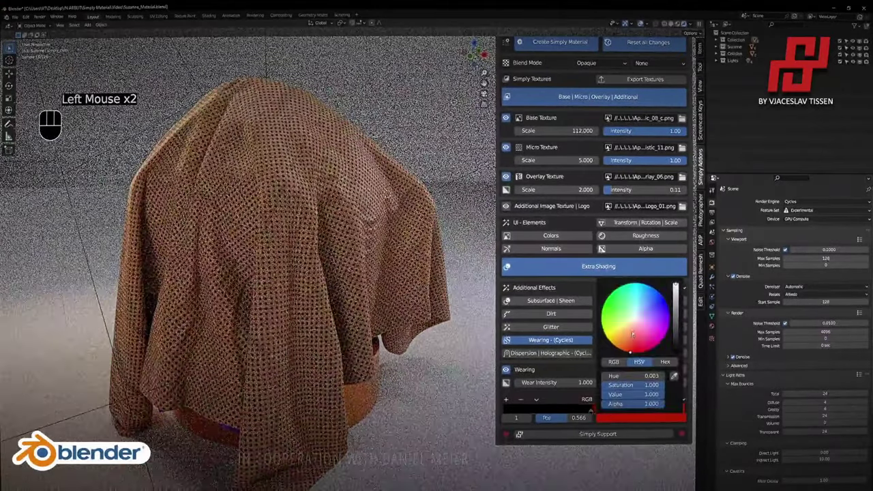
{"action": "left_click_drag", "start_coordinate": [632, 334], "coordinate": [630, 329]}
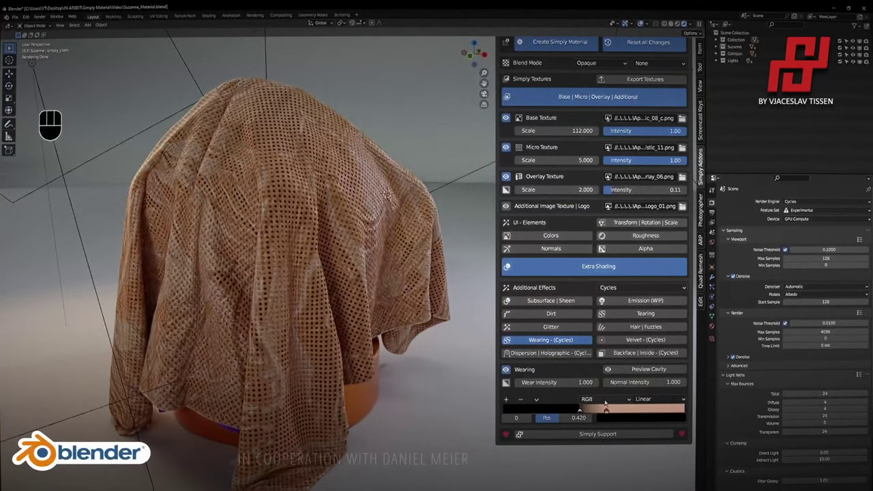
Move the peach wearing ramp stop to position 0.485 and set the wear intensity to 0.2.
{"action": "mouse_move", "coordinate": [607, 412]}
{"action": "left_mouse_down"}
{"action": "mouse_move", "coordinate": [624, 410]}
{"action": "mouse_move", "coordinate": [591, 411]}
{"action": "left_mouse_up"}
{"action": "left_click", "coordinate": [578, 382]}
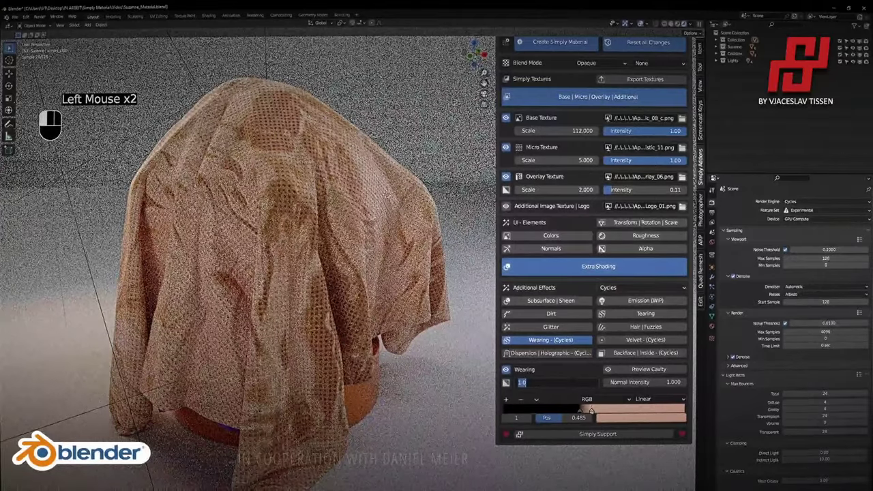
{"action": "type", "text": "0.2"}
{"action": "key", "text": "Return"}
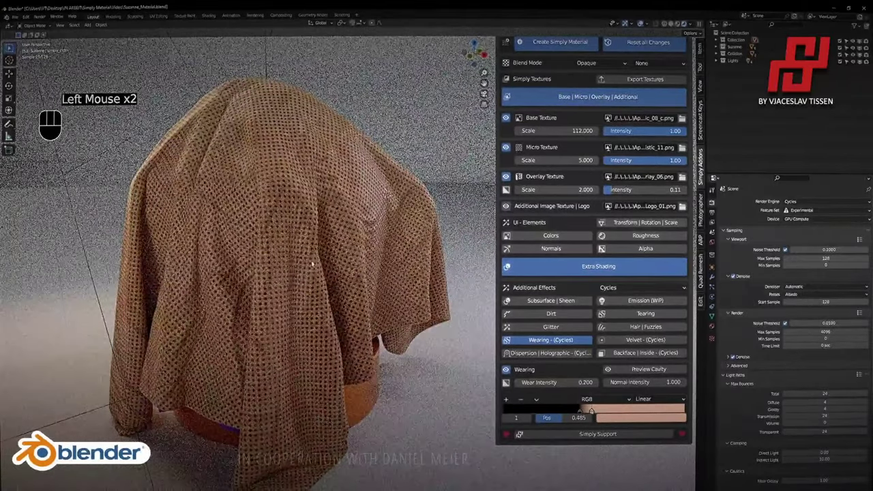
Hide the Wearing settings, show the Dirt effect's settings and set the dirt intensity to 1.
{"action": "middle_click_drag", "start_coordinate": [312, 263], "coordinate": [374, 216]}
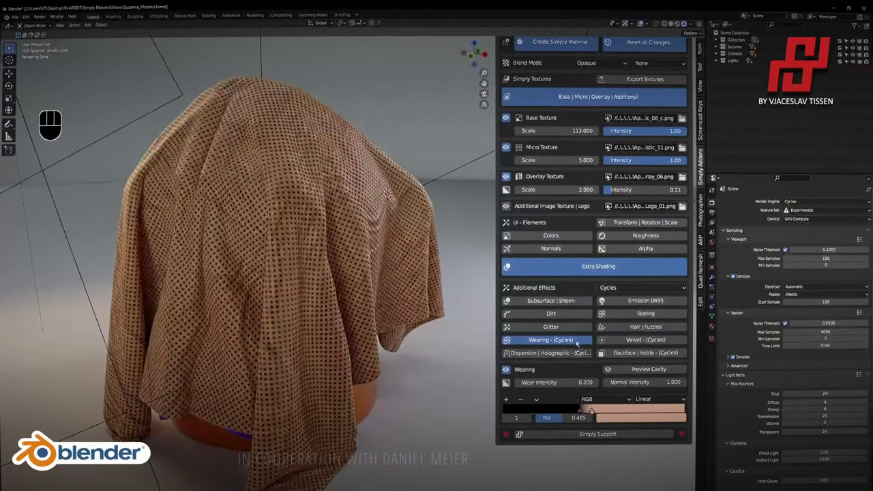
{"action": "left_click", "coordinate": [580, 315]}
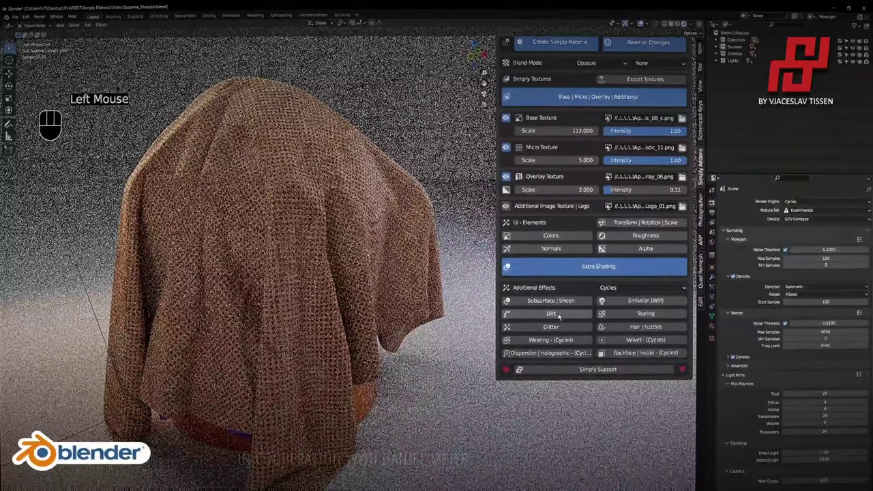
{"action": "left_click", "coordinate": [588, 314]}
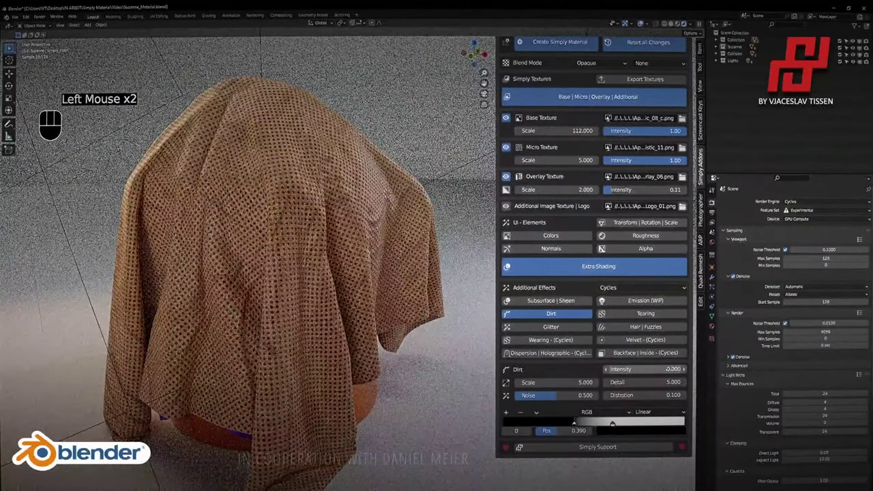
{"action": "left_click", "coordinate": [658, 369]}
{"action": "type", "text": "1"}
{"action": "key", "text": "Return"}
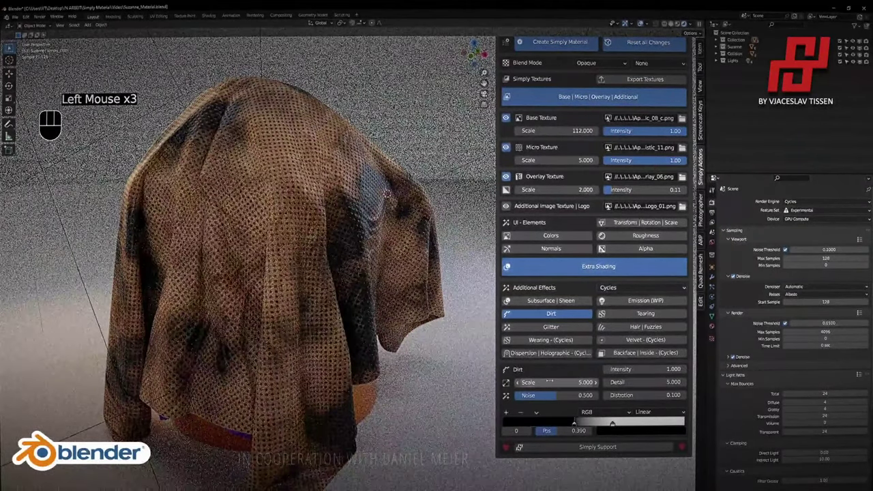
Set the dirt scale to 4.6, detail to 15 and noise to 0.663, and move the black dirt ramp stop to 0.442.
{"action": "left_click", "coordinate": [565, 382]}
{"action": "left_click_drag", "start_coordinate": [555, 382], "coordinate": [542, 382]}
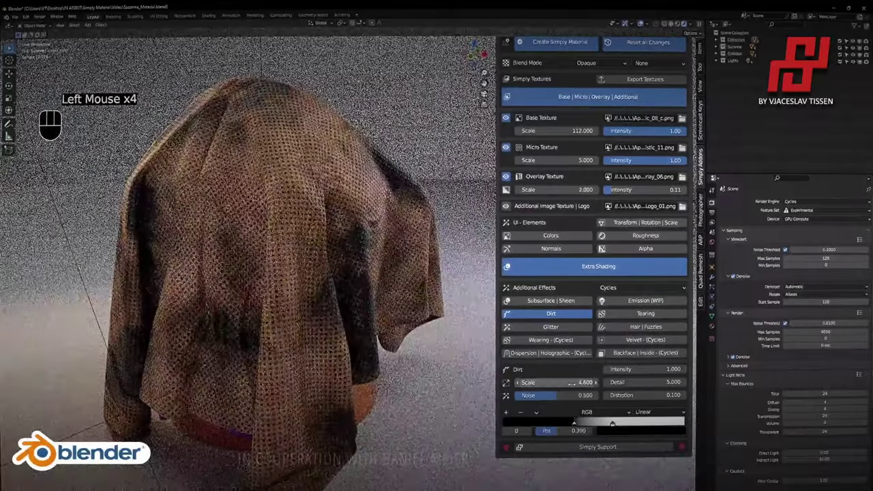
{"action": "left_click_drag", "start_coordinate": [655, 382], "coordinate": [688, 382]}
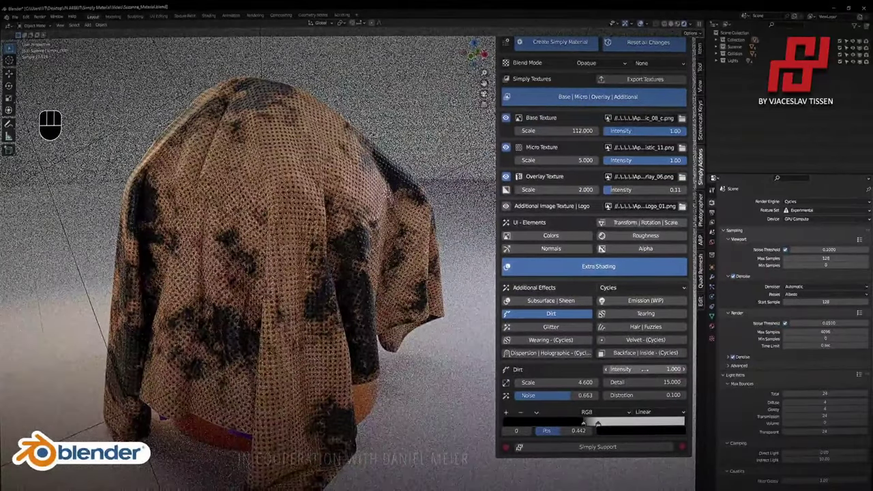
Try a dirt intensity of 0.2, raise it to 0.67 and inspect the stains on the cloth.
{"action": "type", "text": "0.2"}
{"action": "key", "text": "Return"}
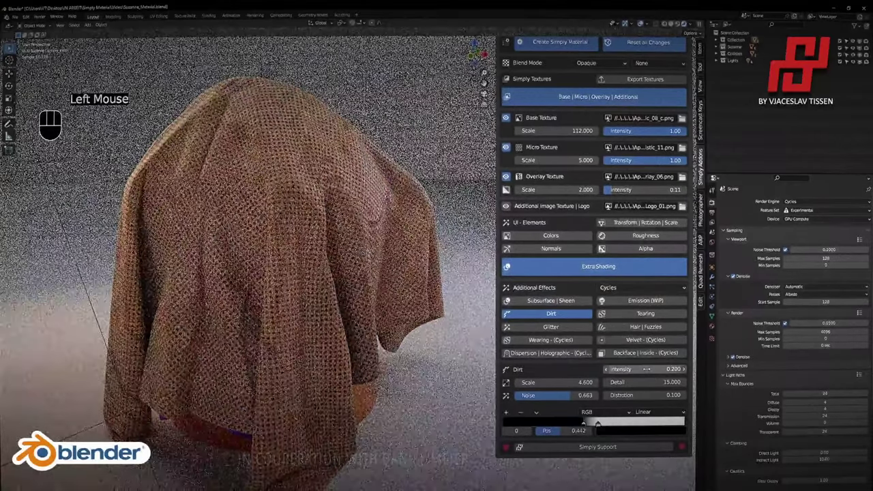
{"action": "left_click_drag", "start_coordinate": [648, 369], "coordinate": [650, 369], "text": "shift"}
{"action": "middle_click_drag", "start_coordinate": [378, 296], "coordinate": [335, 300]}
{"action": "middle_click_drag", "start_coordinate": [375, 195], "coordinate": [334, 220]}
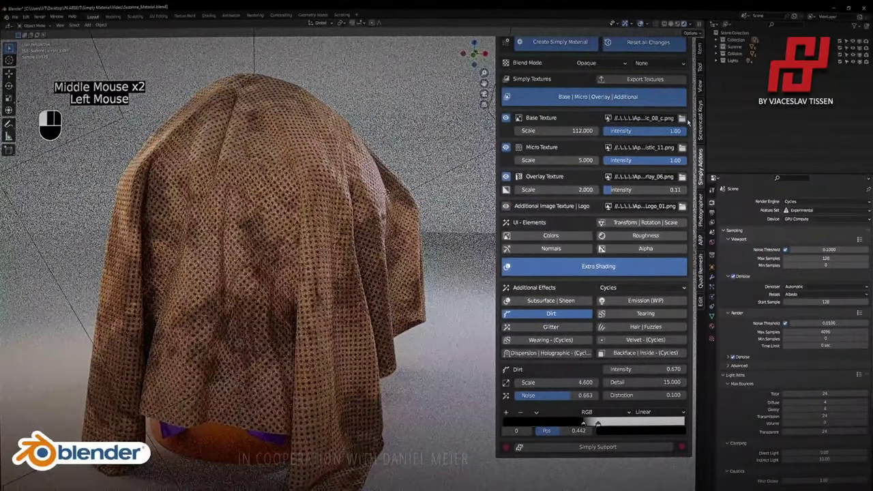
Replace the base texture with Texture_Realistic_04.png and set its scale to 10.
{"action": "left_click", "coordinate": [684, 119]}
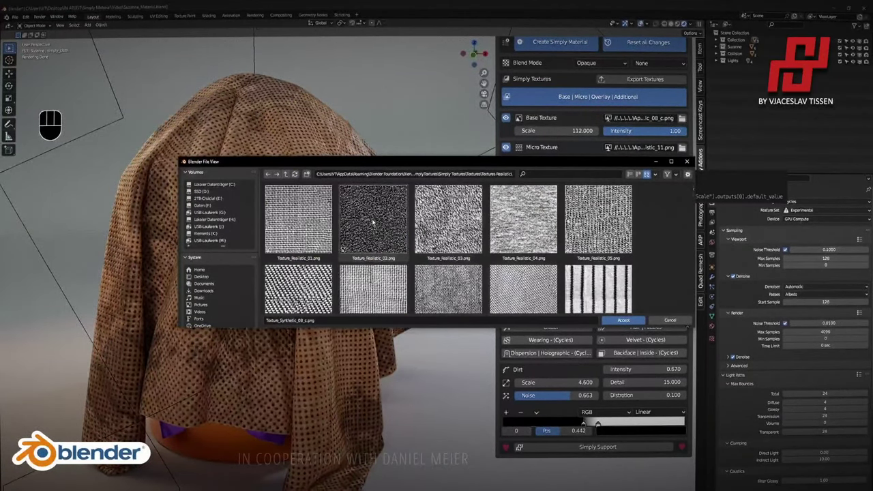
{"action": "double_click", "coordinate": [531, 223]}
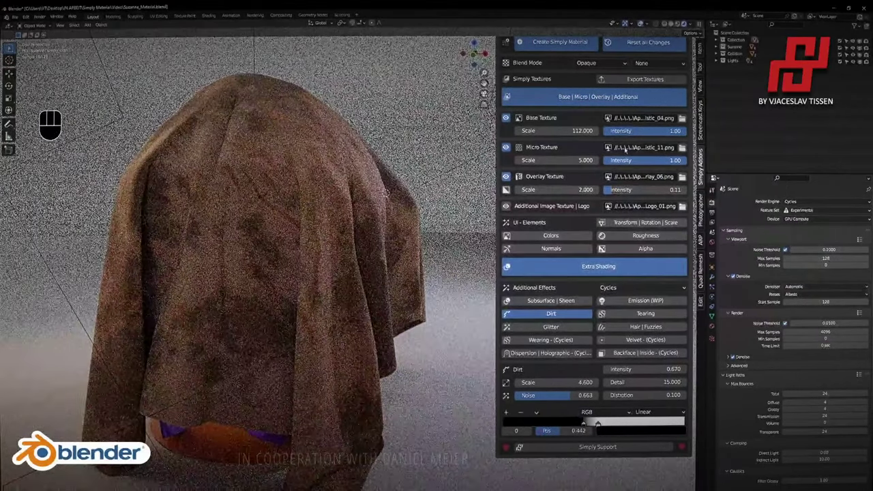
{"action": "left_click", "coordinate": [583, 131]}
{"action": "type", "text": "10"}
{"action": "key", "text": "Return"}
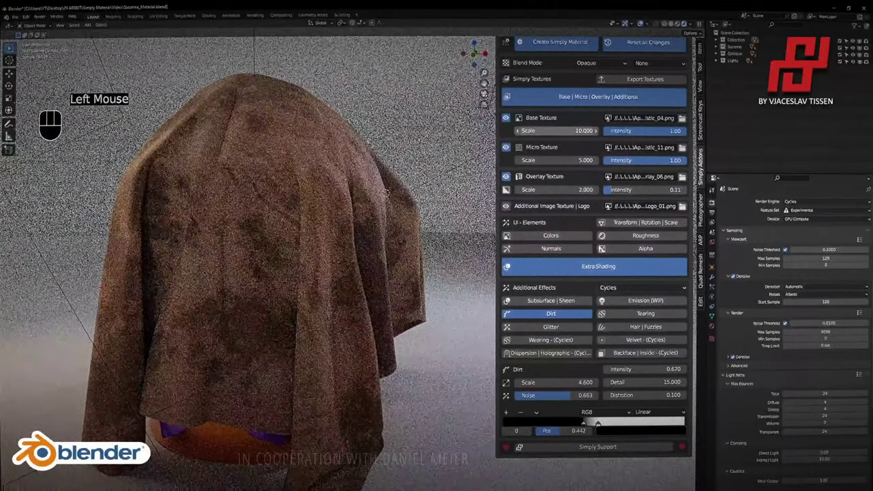
Recolor the base color ramp from brown to grey and near-white, and set the base texture scale to 5.
{"action": "double_click", "coordinate": [570, 236]}
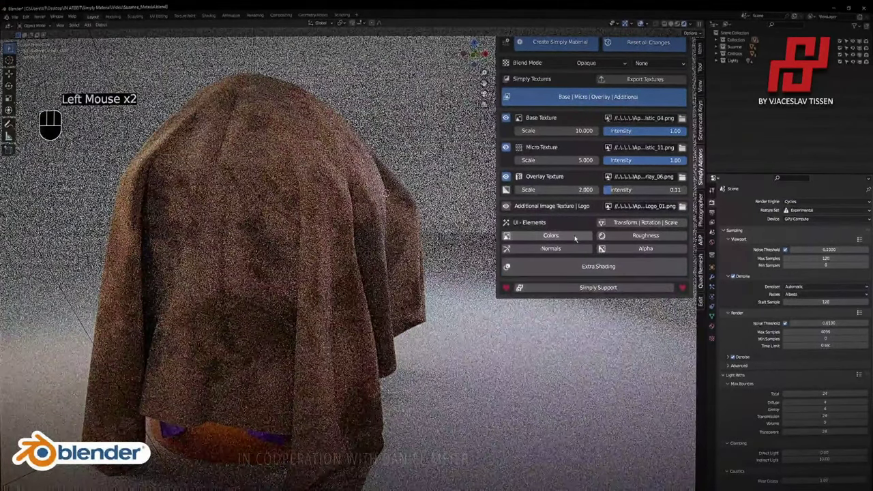
{"action": "left_click", "coordinate": [575, 237]}
{"action": "left_click", "coordinate": [661, 378]}
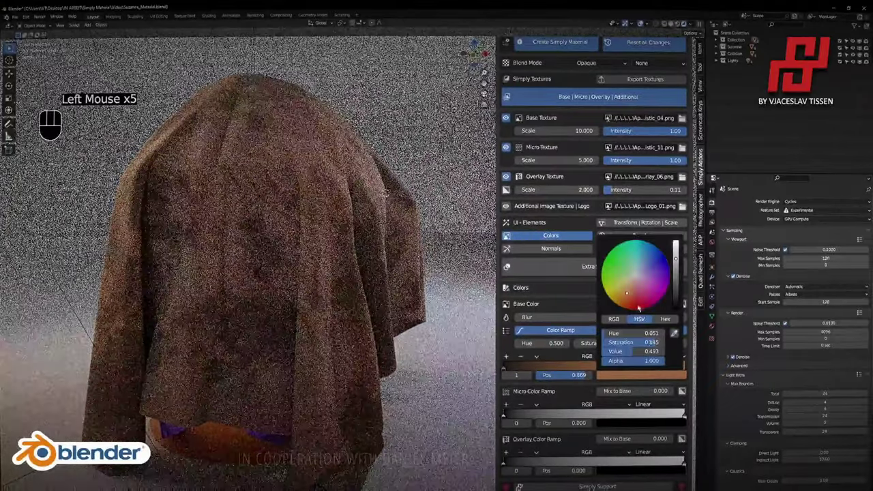
{"action": "left_click_drag", "start_coordinate": [639, 346], "coordinate": [667, 351]}
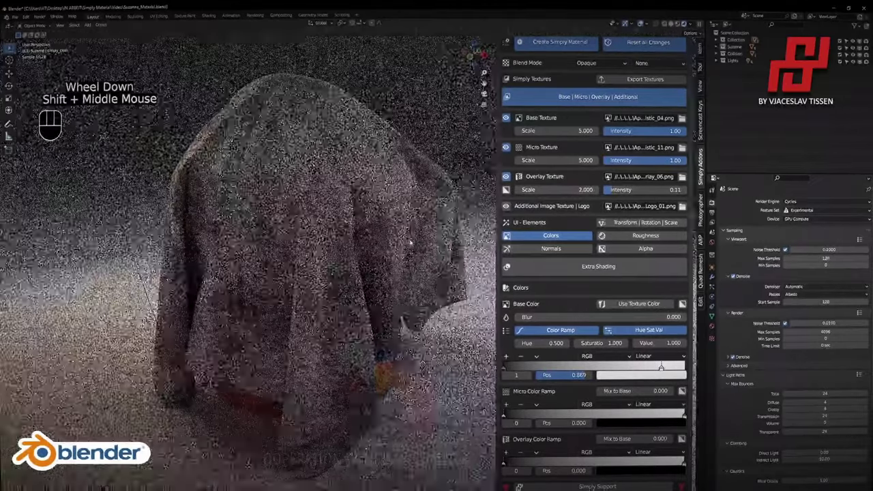
{"action": "middle_click_drag", "start_coordinate": [410, 243], "coordinate": [404, 258]}
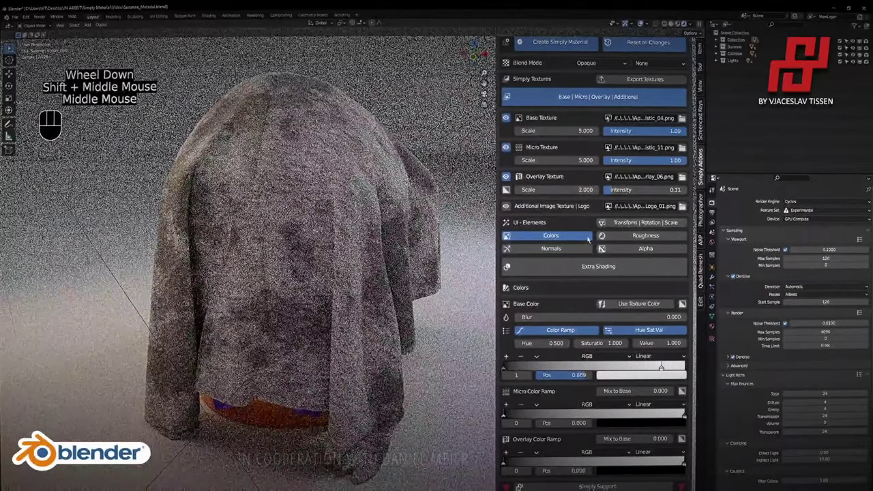
Reopen the extra shading effects and set the dirt intensity to 0.1.
{"action": "left_click", "coordinate": [606, 270]}
{"action": "left_click", "coordinate": [608, 270]}
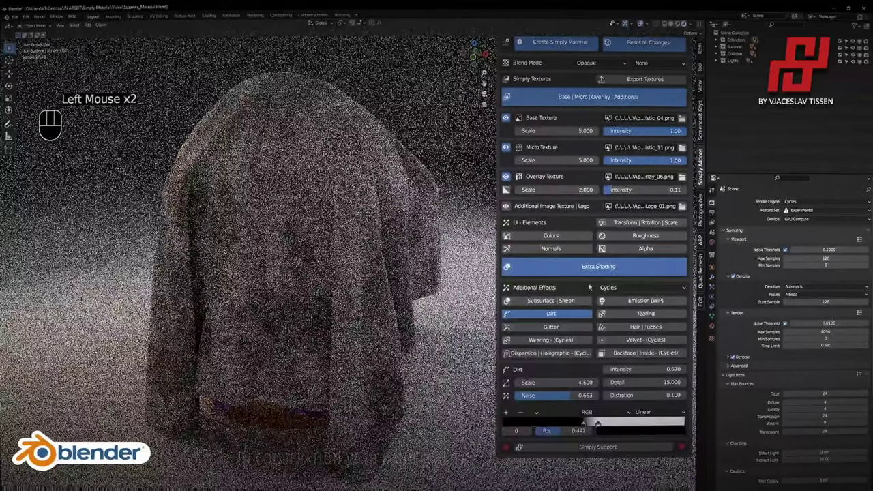
{"action": "left_click_drag", "start_coordinate": [625, 370], "coordinate": [627, 370]}
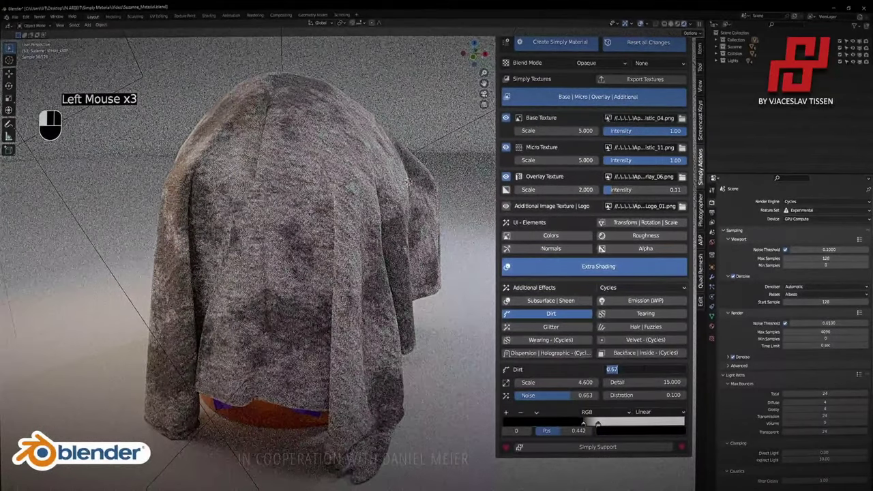
{"action": "type", "text": "0.1"}
{"action": "key", "text": "Return"}
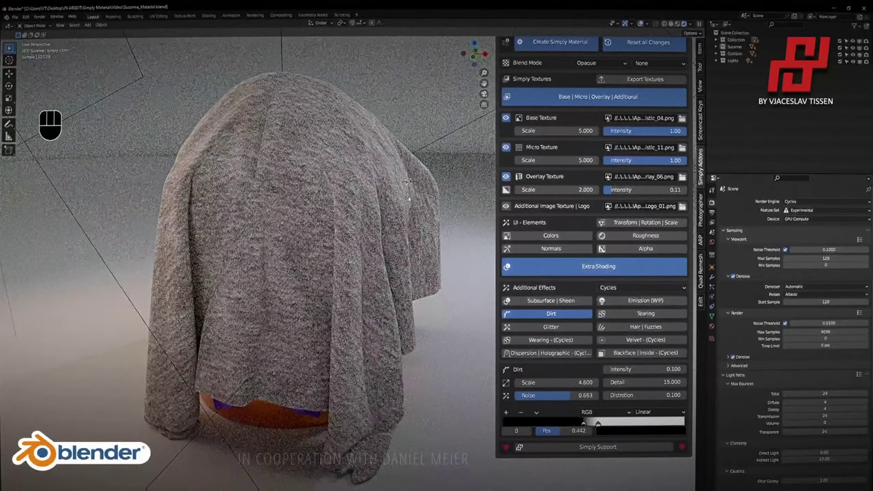
{"action": "middle_click_drag", "start_coordinate": [409, 199], "coordinate": [439, 236]}
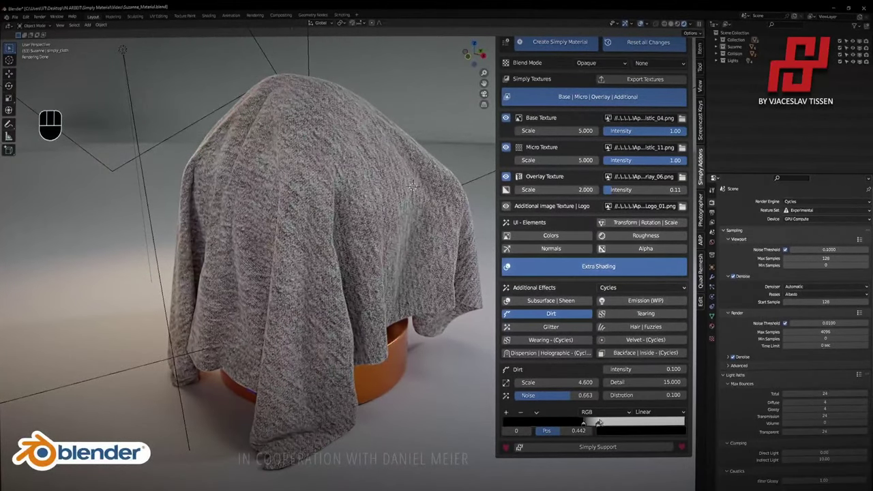
Switch from the Dirt settings to the Wearing settings and recolor the peach wearing ramp stop to near-white.
{"action": "double_click", "coordinate": [611, 428]}
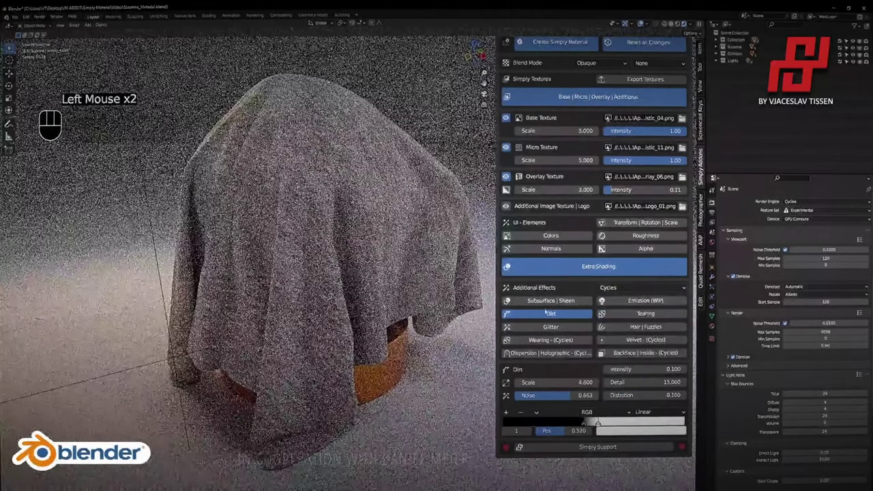
{"action": "left_click", "coordinate": [550, 340]}
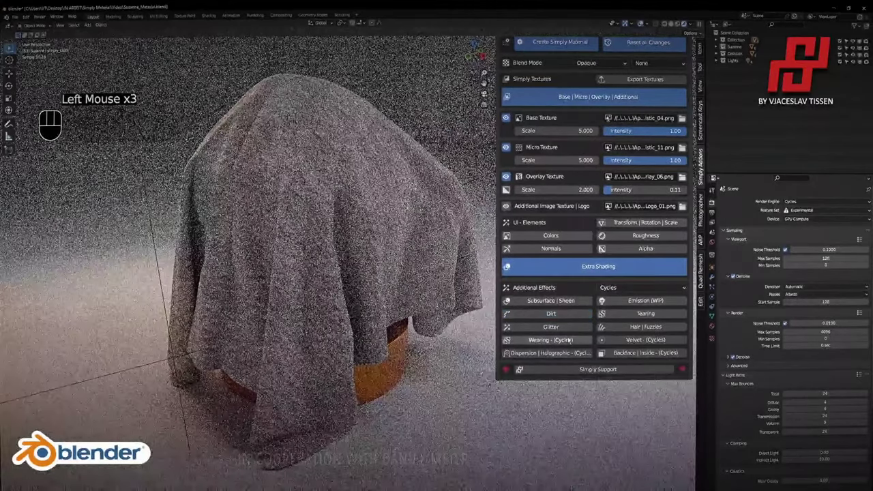
{"action": "left_click", "coordinate": [372, 198]}
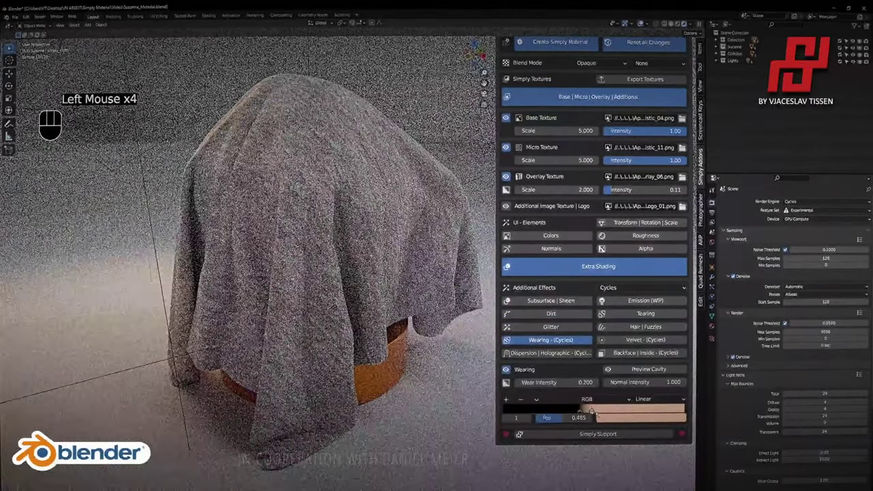
{"action": "left_click", "coordinate": [372, 198]}
{"action": "left_click", "coordinate": [643, 418]}
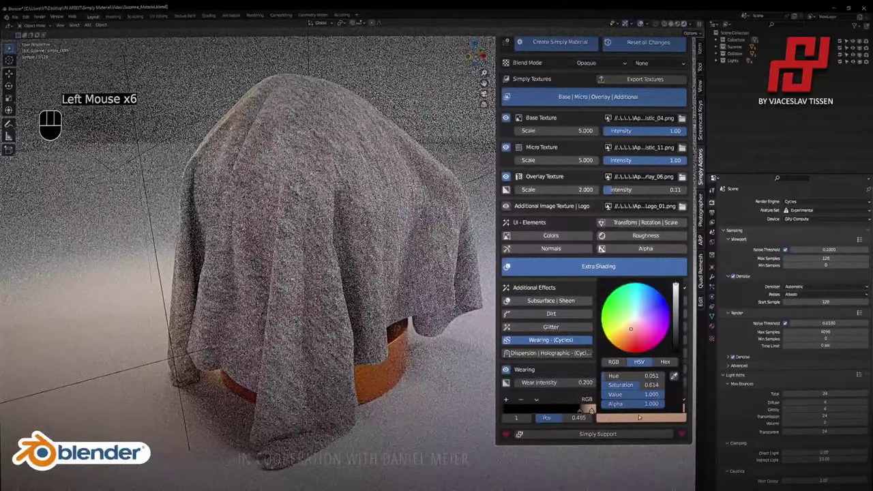
{"action": "left_click_drag", "start_coordinate": [645, 383], "coordinate": [592, 386]}
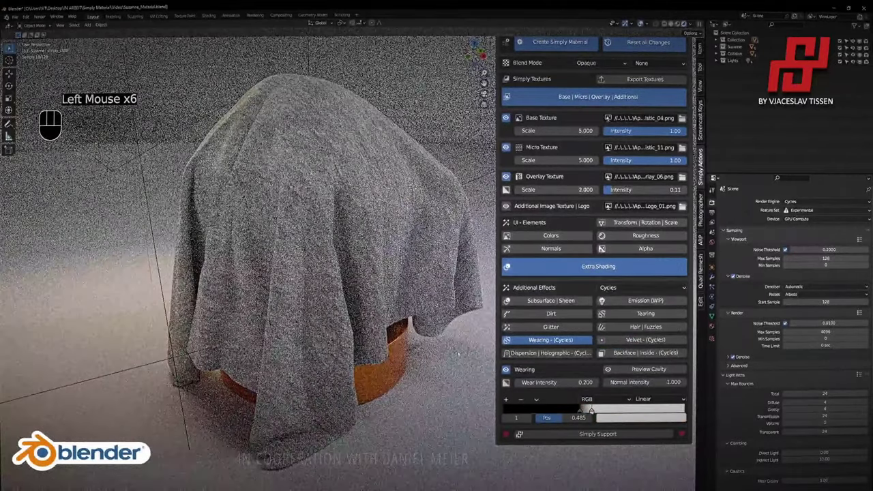
{"action": "scroll", "coordinate": [255, 205], "scroll_direction": "up", "scroll_amount": 5}
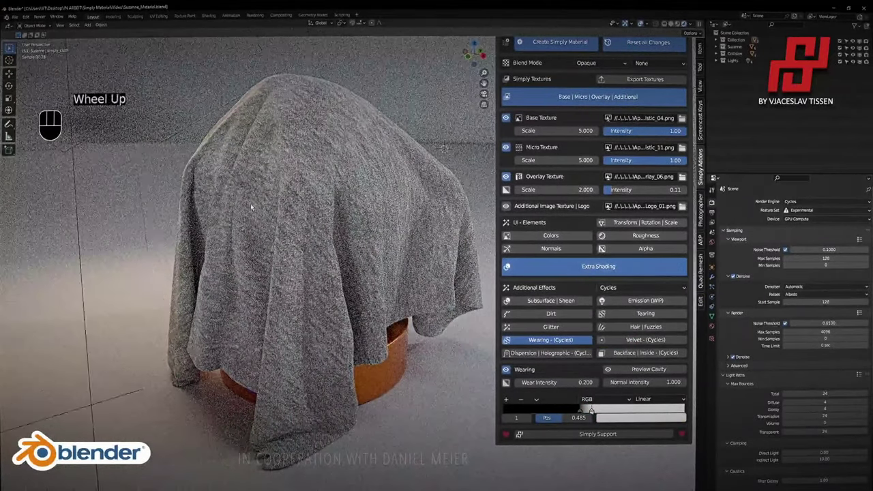
{"action": "middle_click_drag", "start_coordinate": [300, 198], "coordinate": [382, 229], "text": "shift"}
{"action": "scroll", "coordinate": [384, 301], "scroll_direction": "down", "scroll_amount": 5}
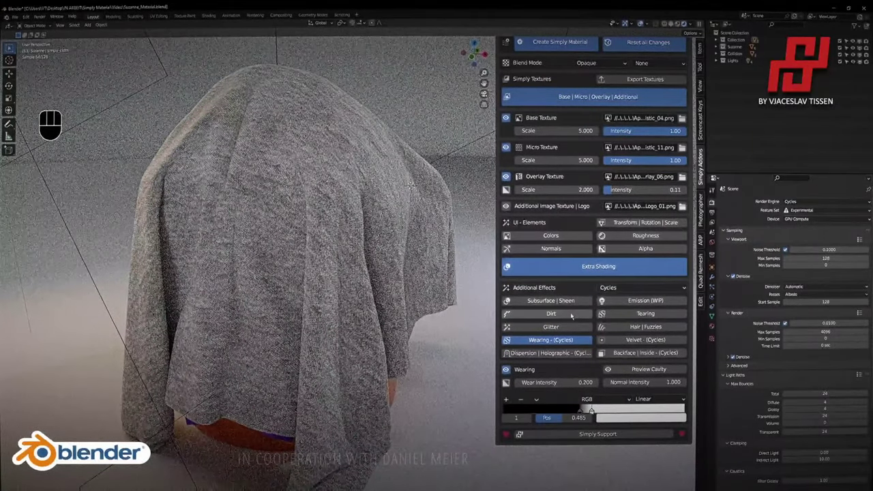
Show the Velvet settings instead of the Wearing settings, and set both Mix Velvet and Sigma to 0.
{"action": "left_click", "coordinate": [637, 341]}
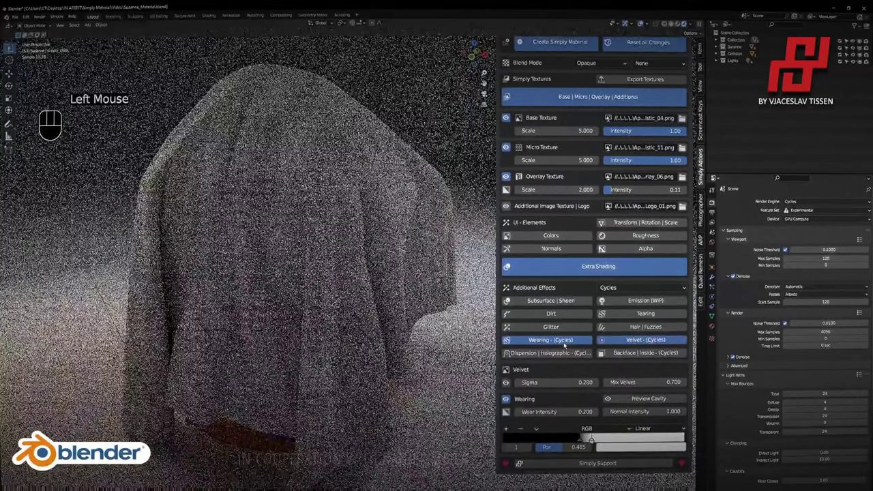
{"action": "left_click", "coordinate": [563, 341]}
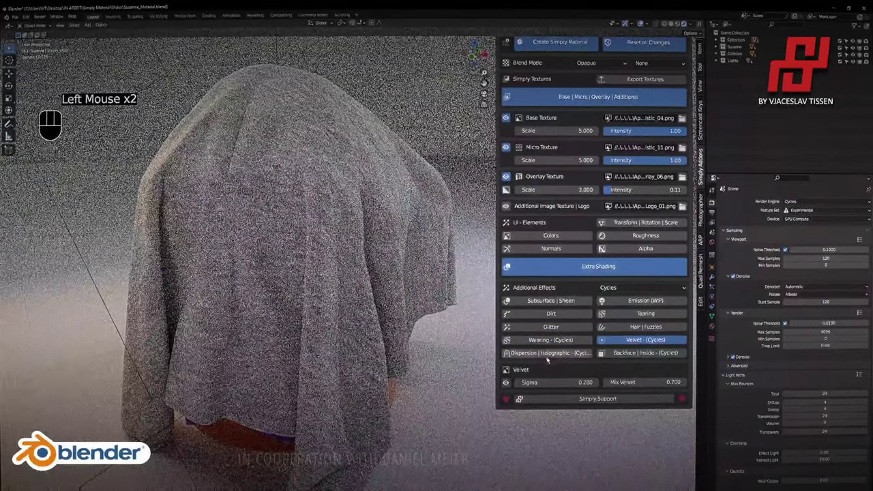
{"action": "left_click", "coordinate": [626, 384]}
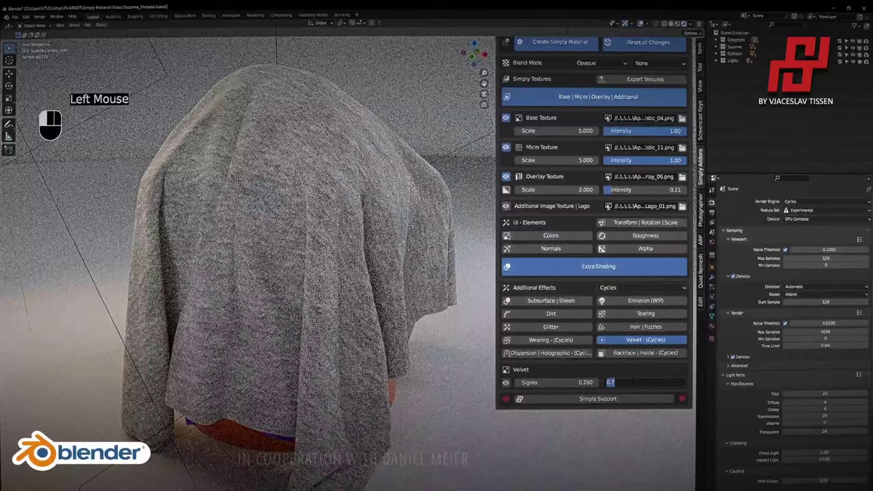
{"action": "type", "text": "0"}
{"action": "key", "text": "Return"}
{"action": "left_click", "coordinate": [541, 384]}
{"action": "type", "text": "0"}
{"action": "key", "text": "Return"}
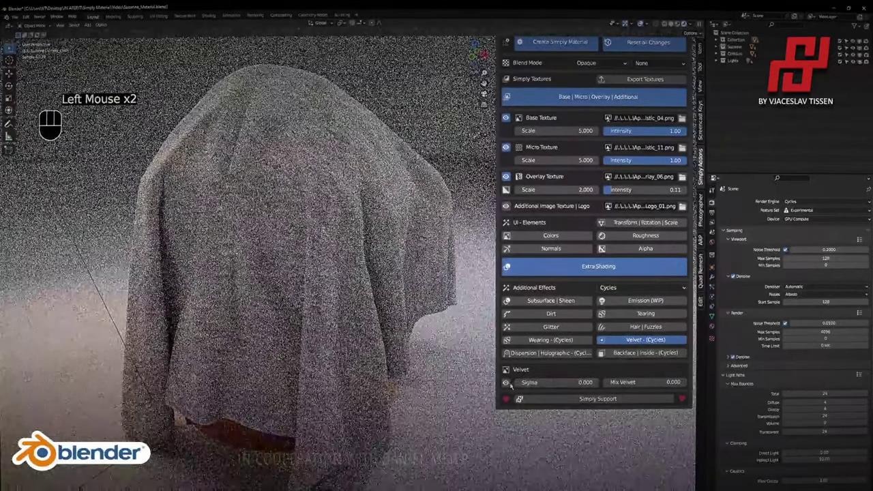
Enable the velvet effect, set Mix Velvet to 1 and Sigma to 0.28, and inspect the cloth.
{"action": "left_click", "coordinate": [507, 383]}
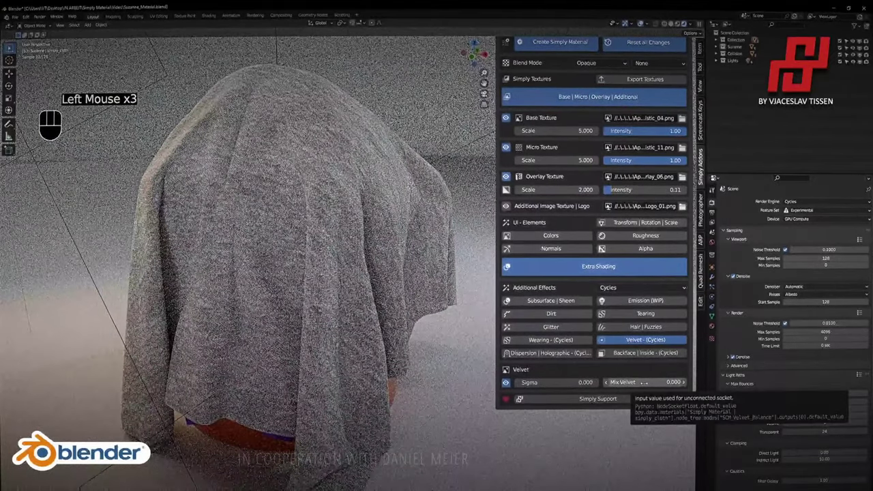
{"action": "left_click", "coordinate": [644, 382]}
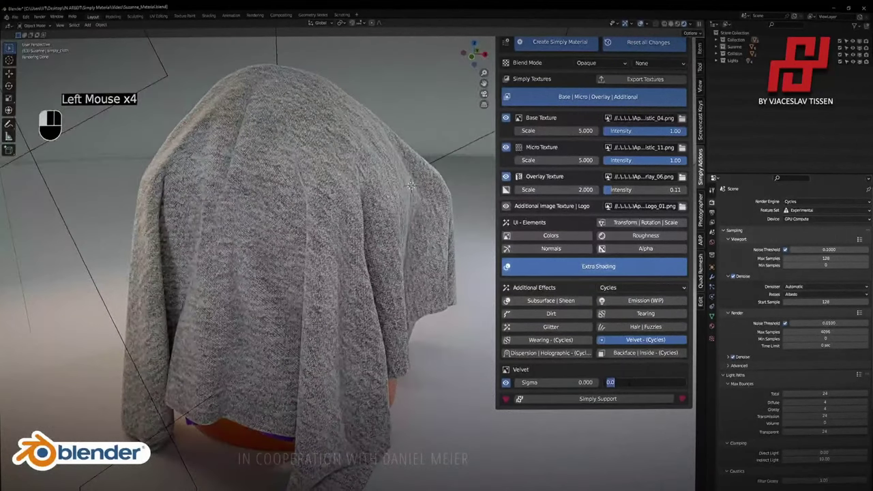
{"action": "type", "text": "1"}
{"action": "key", "text": "Return"}
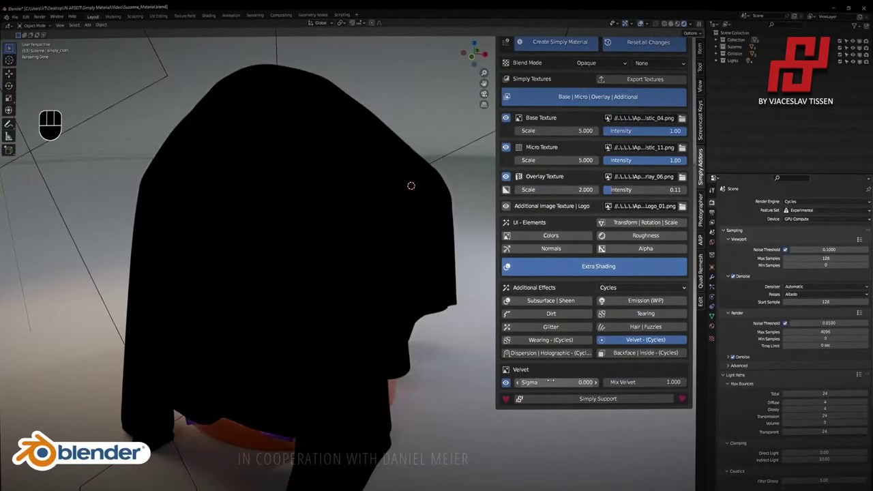
{"action": "left_click_drag", "start_coordinate": [550, 382], "coordinate": [577, 382], "text": "shift"}
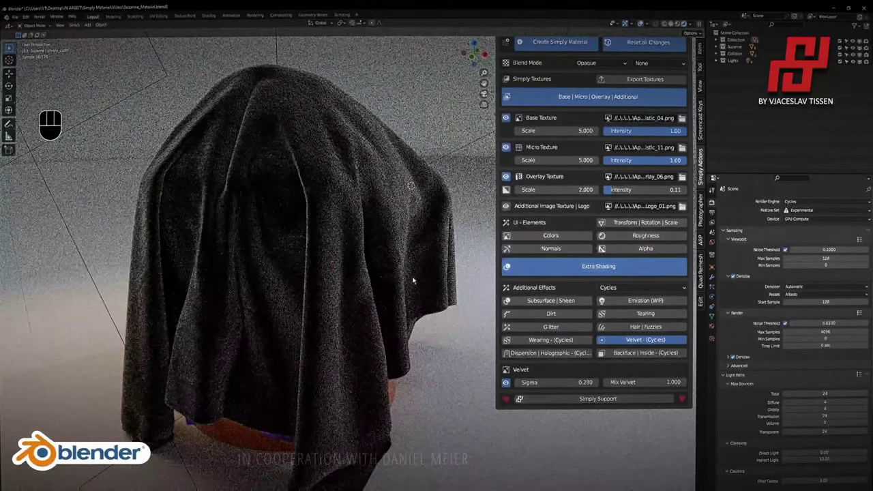
{"action": "middle_click_drag", "start_coordinate": [413, 280], "coordinate": [457, 273]}
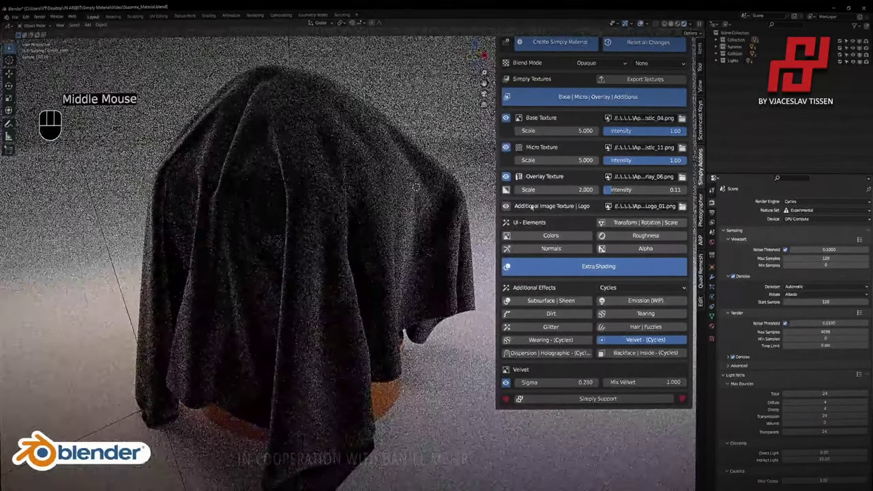
Show the color settings, recolor the base color ramp's first stop light grey, and make the second stop purple at position 0.938.
{"action": "left_click", "coordinate": [554, 236]}
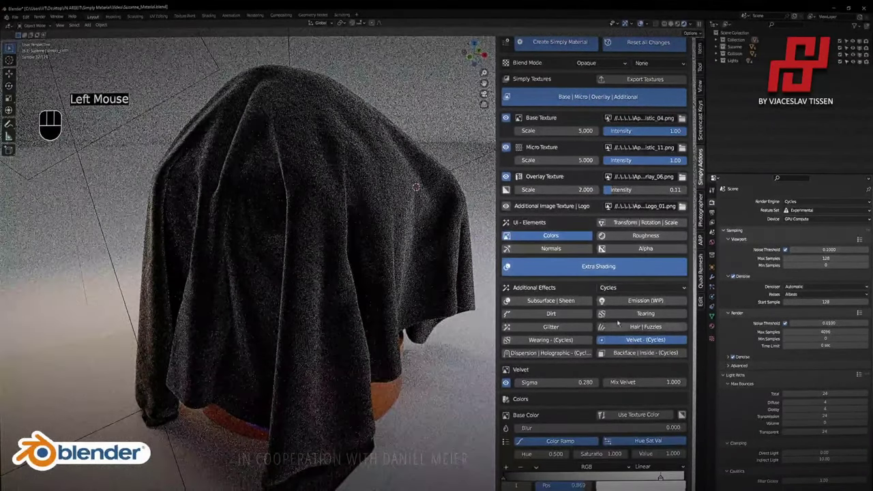
{"action": "scroll", "coordinate": [618, 328], "scroll_direction": "down", "scroll_amount": 3}
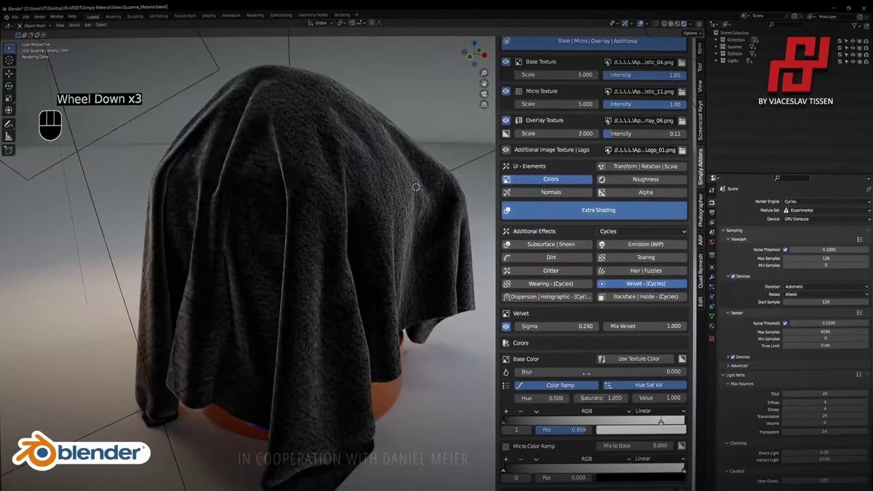
{"action": "left_click", "coordinate": [505, 421]}
{"action": "left_click", "coordinate": [641, 429]}
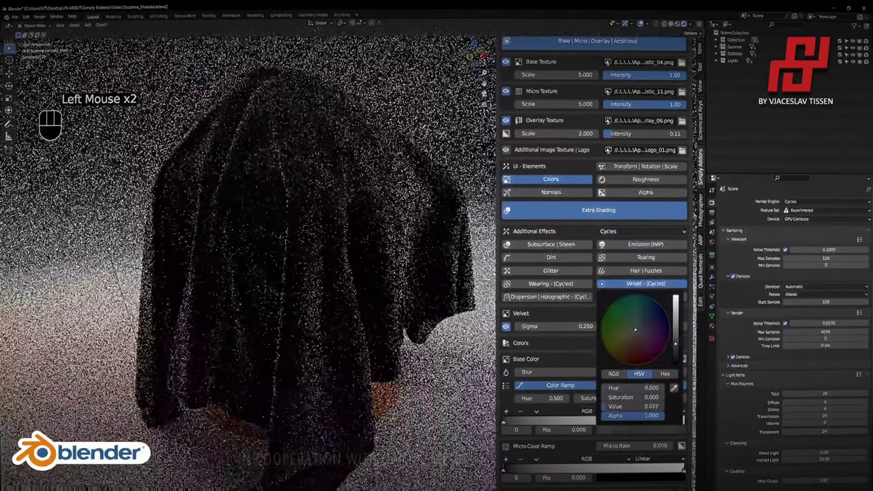
{"action": "left_click_drag", "start_coordinate": [676, 328], "coordinate": [675, 306]}
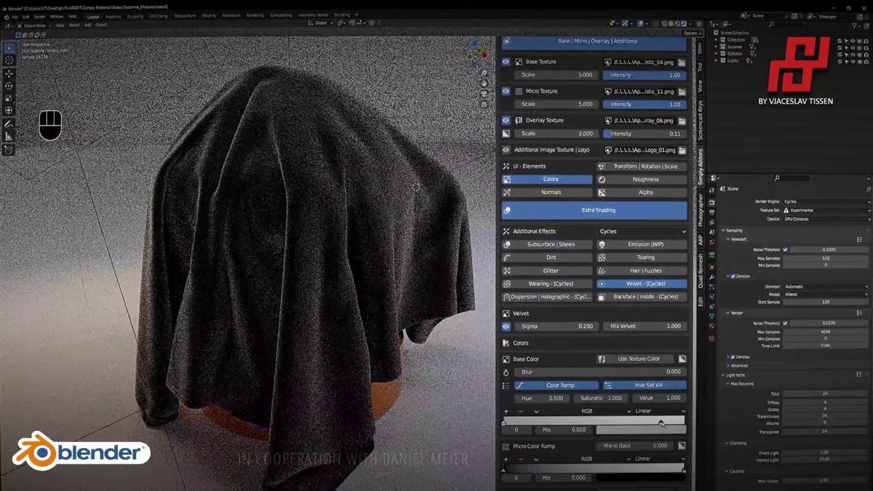
{"action": "left_click", "coordinate": [661, 423]}
{"action": "left_click", "coordinate": [653, 429]}
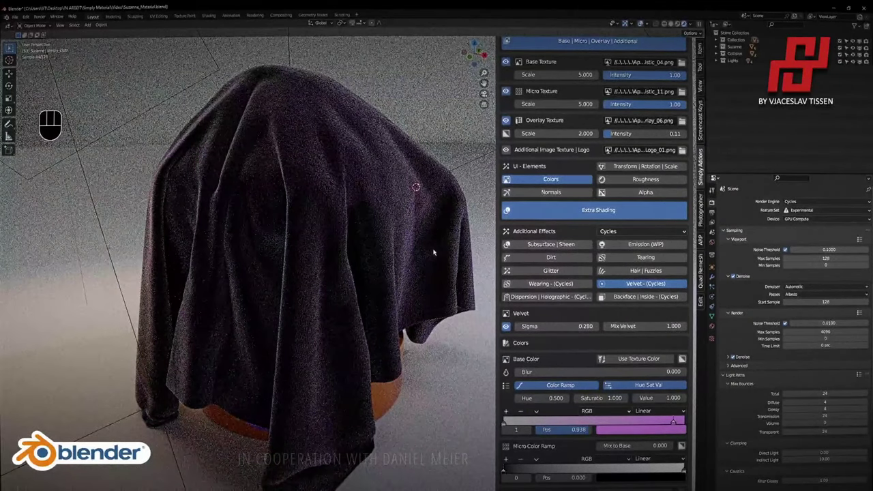
Browse the realistic texture library and replace the base texture with Texture_Realistic_56.png.
{"action": "left_click", "coordinate": [682, 63]}
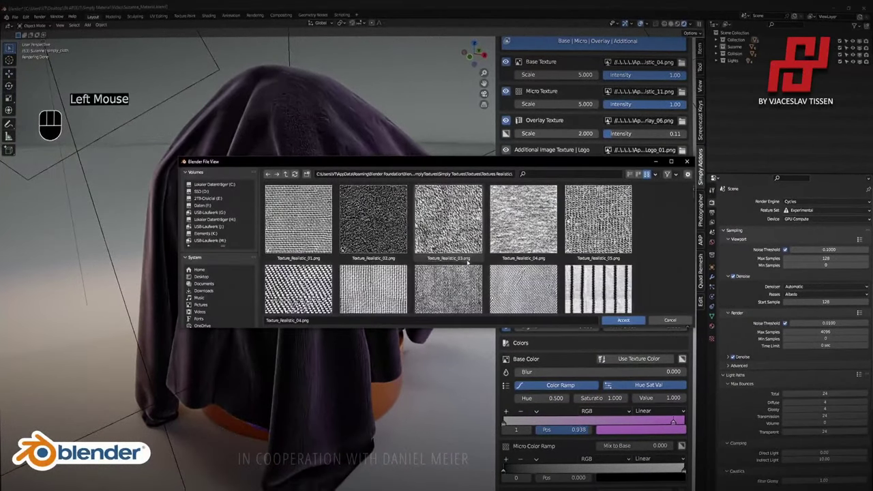
{"action": "scroll", "coordinate": [520, 273], "scroll_direction": "down", "scroll_amount": 15}
{"action": "scroll", "coordinate": [519, 282], "scroll_direction": "up", "scroll_amount": 5}
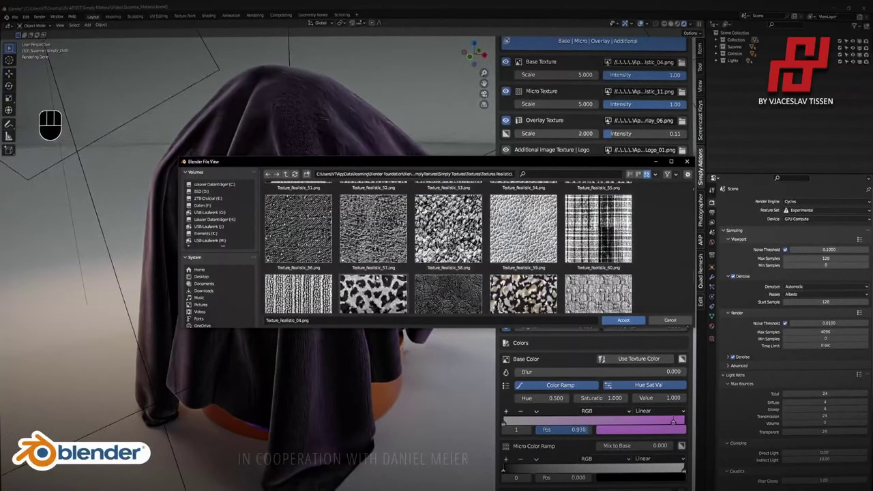
{"action": "scroll", "coordinate": [376, 277], "scroll_direction": "up", "scroll_amount": 2}
{"action": "scroll", "coordinate": [317, 261], "scroll_direction": "down", "scroll_amount": 1}
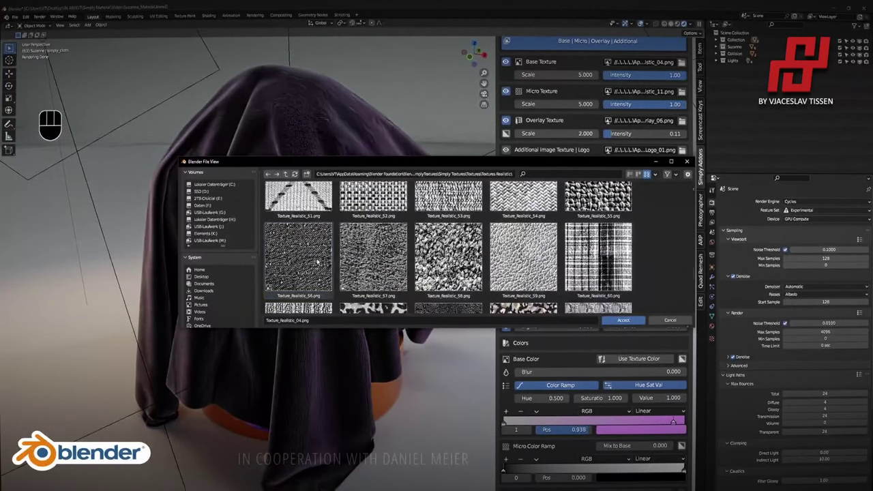
{"action": "scroll", "coordinate": [301, 245], "scroll_direction": "up", "scroll_amount": 6}
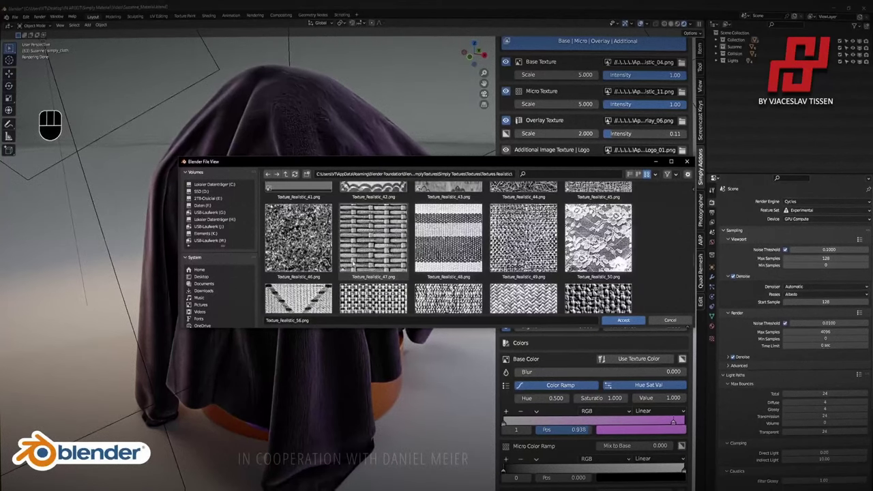
{"action": "scroll", "coordinate": [391, 262], "scroll_direction": "up", "scroll_amount": 2}
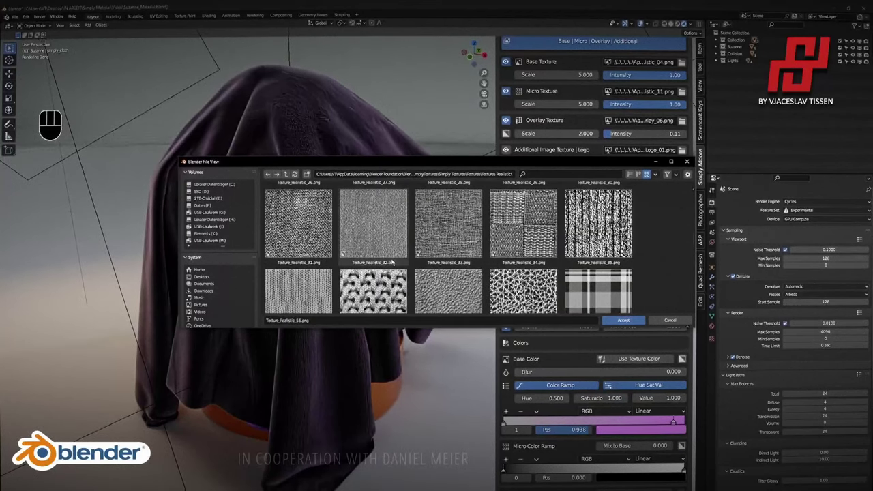
{"action": "scroll", "coordinate": [416, 273], "scroll_direction": "up", "scroll_amount": 2}
{"action": "scroll", "coordinate": [444, 291], "scroll_direction": "up", "scroll_amount": 3}
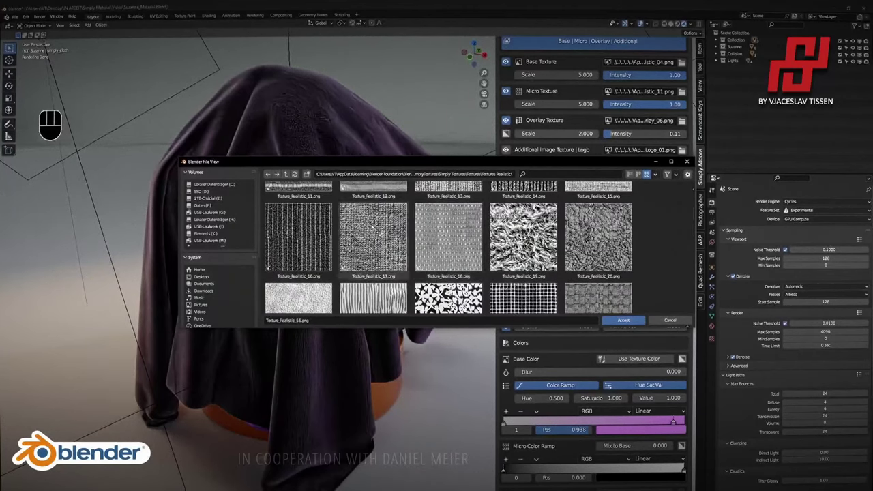
{"action": "scroll", "coordinate": [372, 227], "scroll_direction": "up", "scroll_amount": 4}
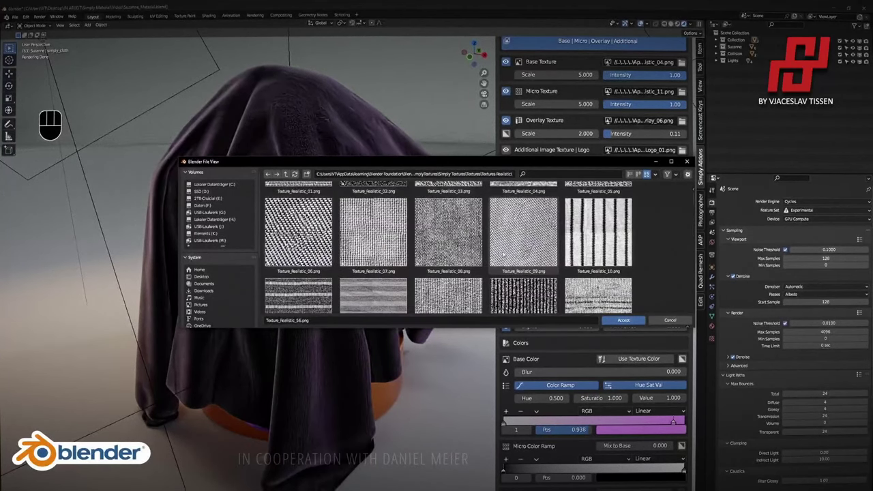
{"action": "left_click", "coordinate": [617, 320]}
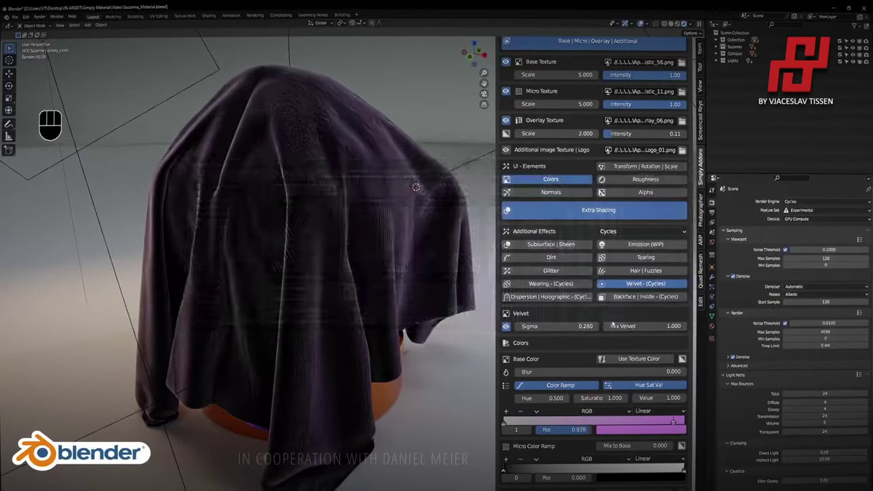
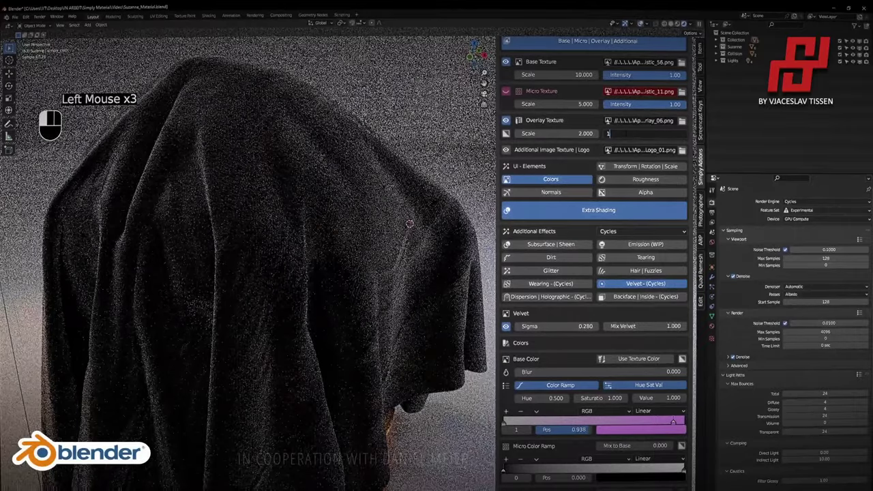
Set the overlay texture's intensity to 1 and show the Normals settings instead of the Colors settings.
{"action": "key", "text": "Return"}
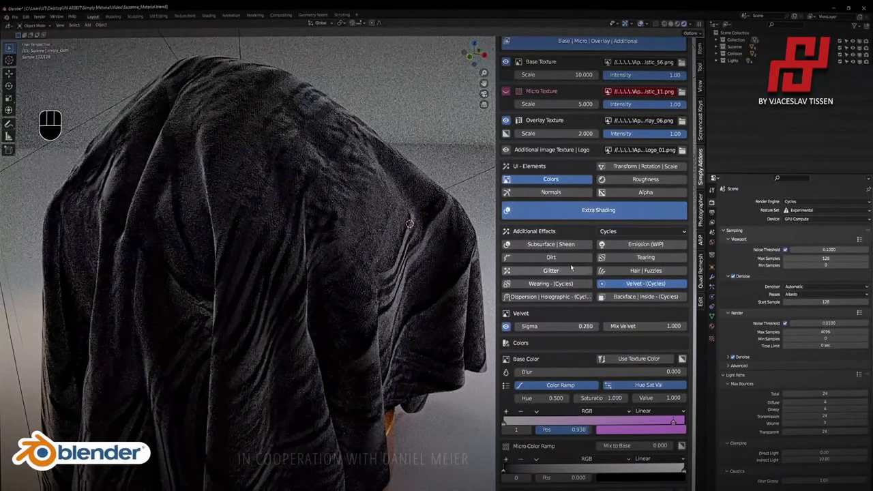
{"action": "left_click", "coordinate": [555, 183]}
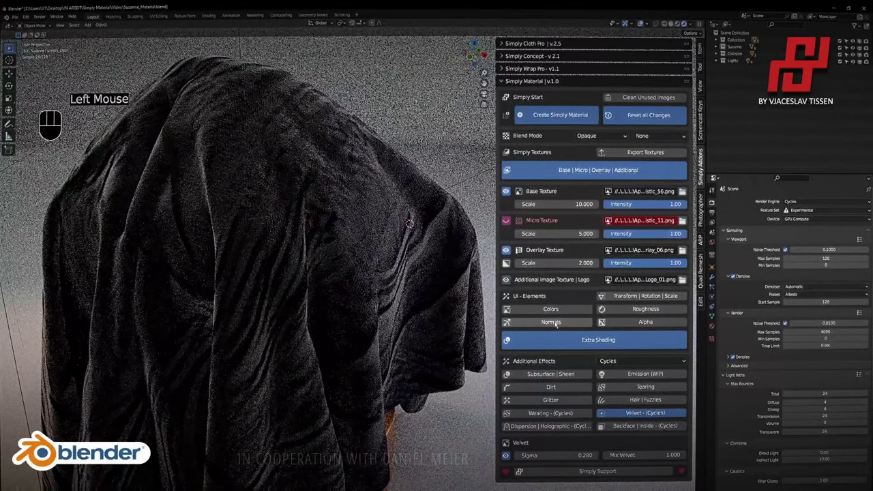
{"action": "left_click", "coordinate": [551, 322]}
{"action": "scroll", "coordinate": [544, 343], "scroll_direction": "down", "scroll_amount": 2}
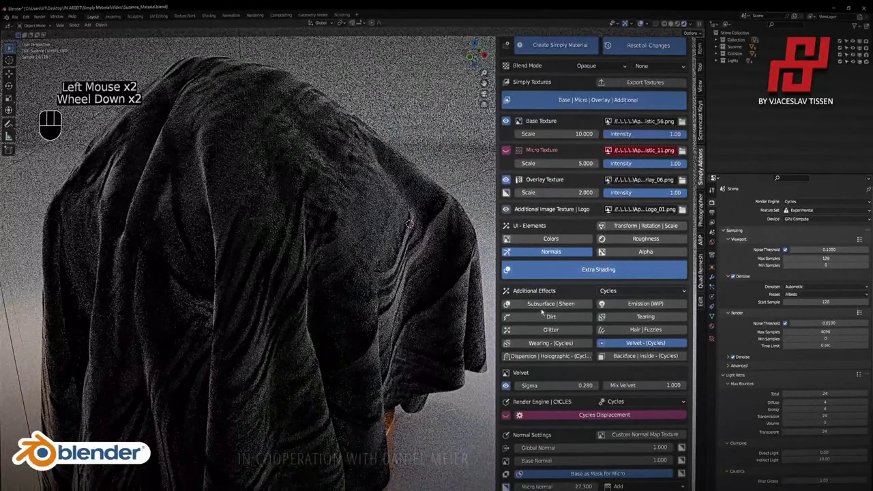
{"action": "scroll", "coordinate": [543, 343], "scroll_direction": "down", "scroll_amount": 2}
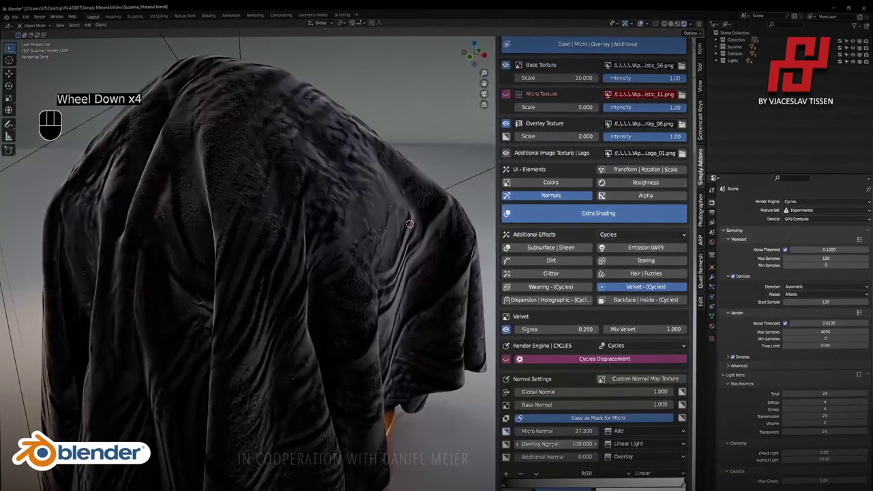
Set the Overlay Normal strength to 1, and raise it to 5.
{"action": "left_click", "coordinate": [540, 443]}
{"action": "type", "text": "1"}
{"action": "key", "text": "Return"}
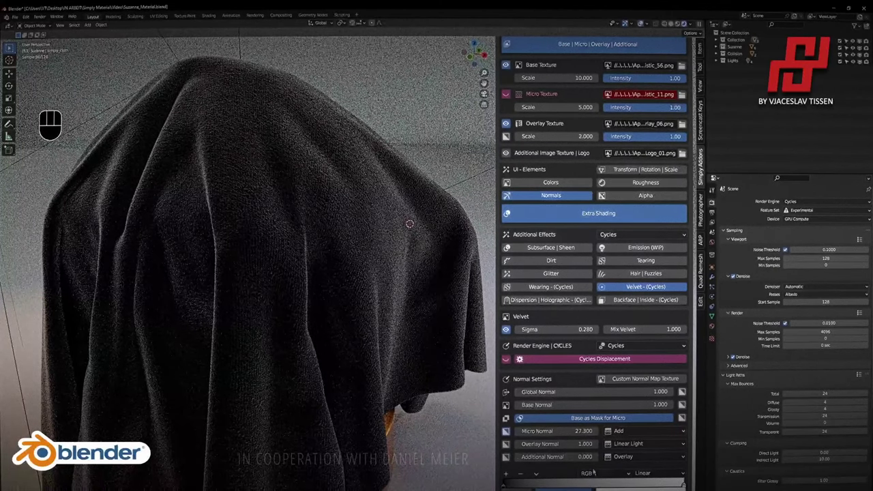
{"action": "left_click", "coordinate": [580, 443]}
{"action": "type", "text": "5"}
{"action": "key", "text": "Return"}
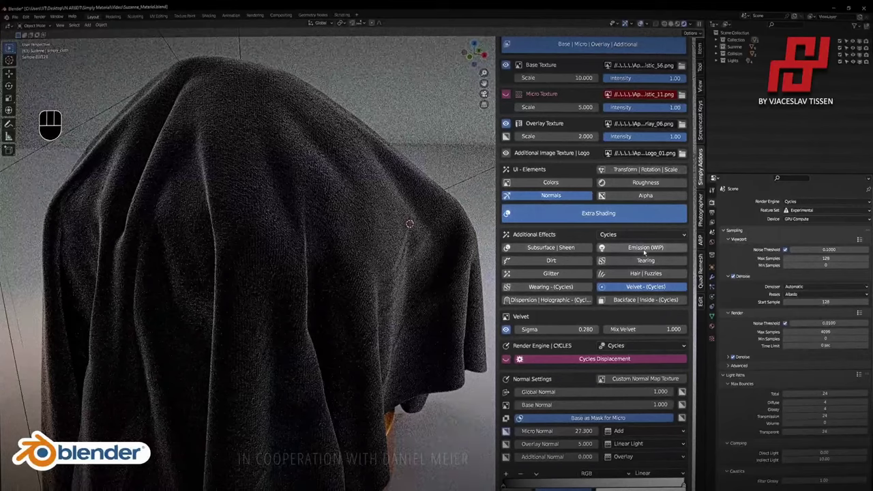
Hide the Normals and texture settings, and lower the velvet Sigma to 0.25.
{"action": "left_click", "coordinate": [571, 196]}
{"action": "left_click", "coordinate": [596, 44]}
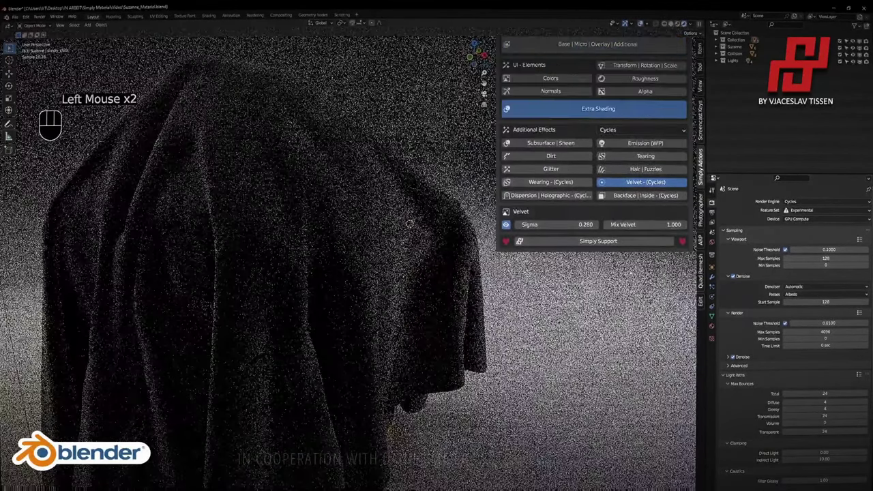
{"action": "scroll", "coordinate": [602, 261], "scroll_direction": "up", "scroll_amount": 4}
{"action": "scroll", "coordinate": [602, 262], "scroll_direction": "up", "scroll_amount": 1}
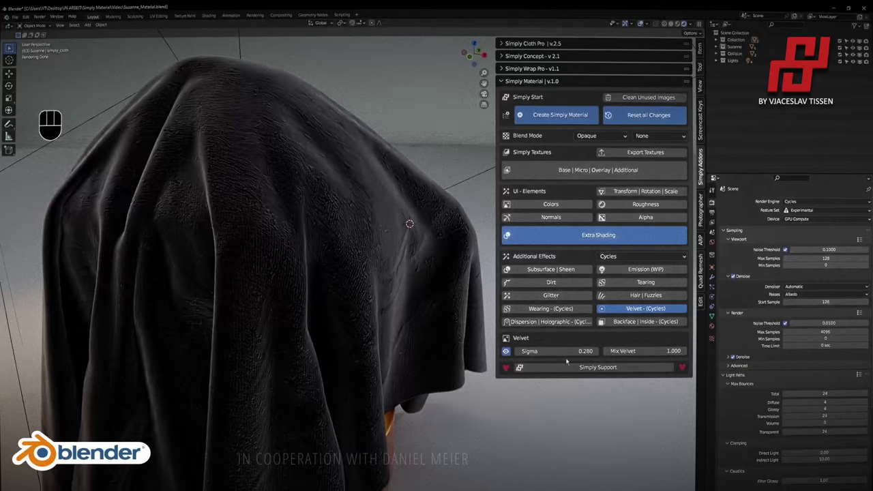
{"action": "mouse_move", "coordinate": [568, 352]}
{"action": "left_mouse_down", "text": "shift"}
{"action": "mouse_move", "coordinate": [635, 351]}
{"action": "mouse_move", "coordinate": [573, 351]}
{"action": "left_mouse_up", "text": "shift"}
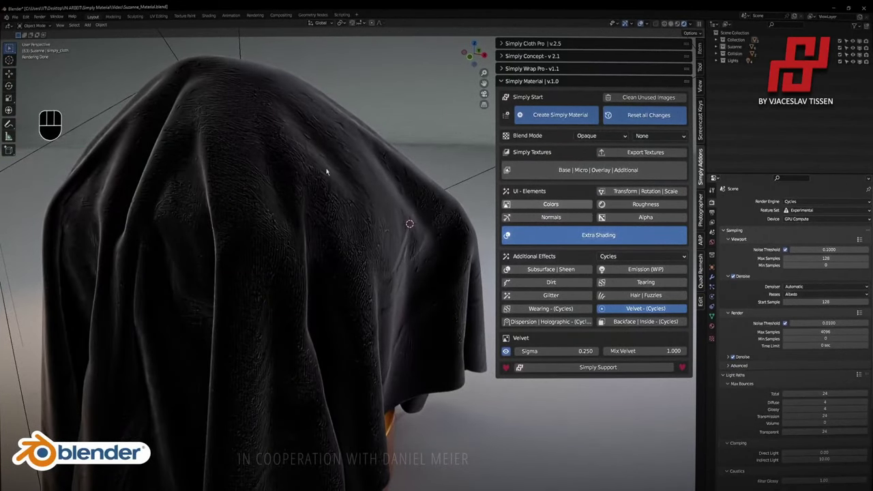
Reopen the color settings, recolor the first stop of the base color ramp purple, and hide the settings again.
{"action": "left_click", "coordinate": [551, 204]}
{"action": "left_click", "coordinate": [516, 448]}
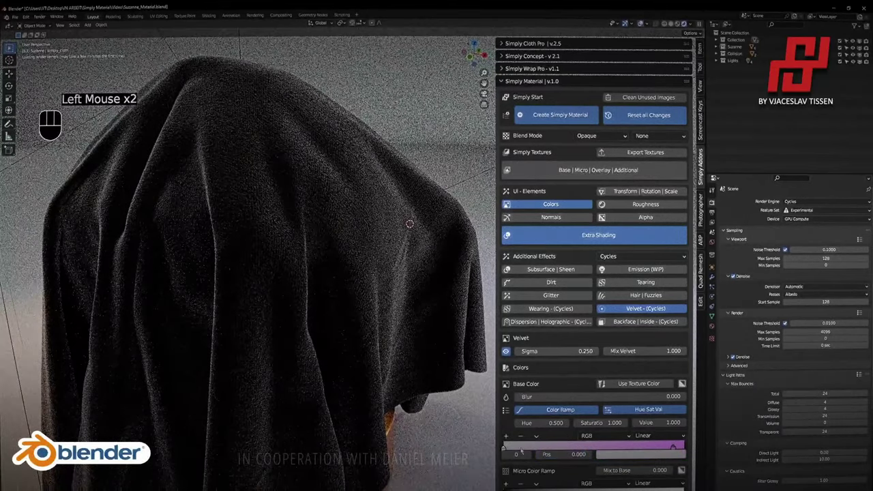
{"action": "left_click", "coordinate": [640, 454]}
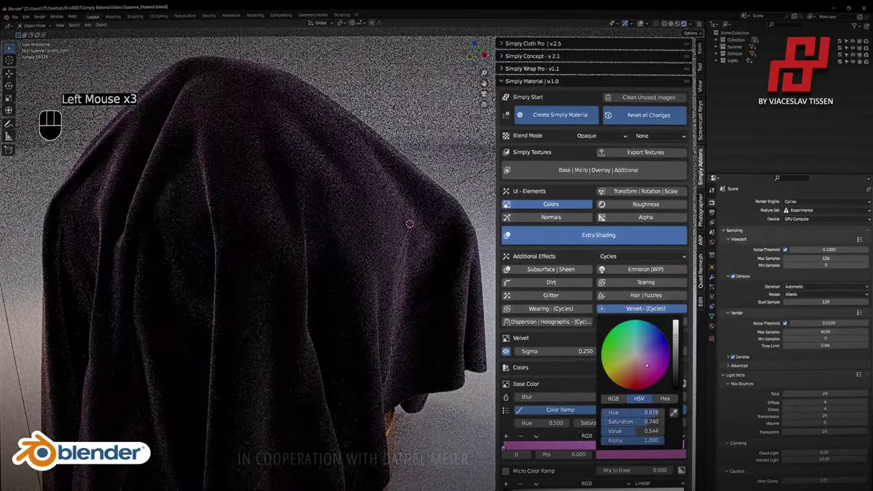
{"action": "left_click", "coordinate": [650, 354]}
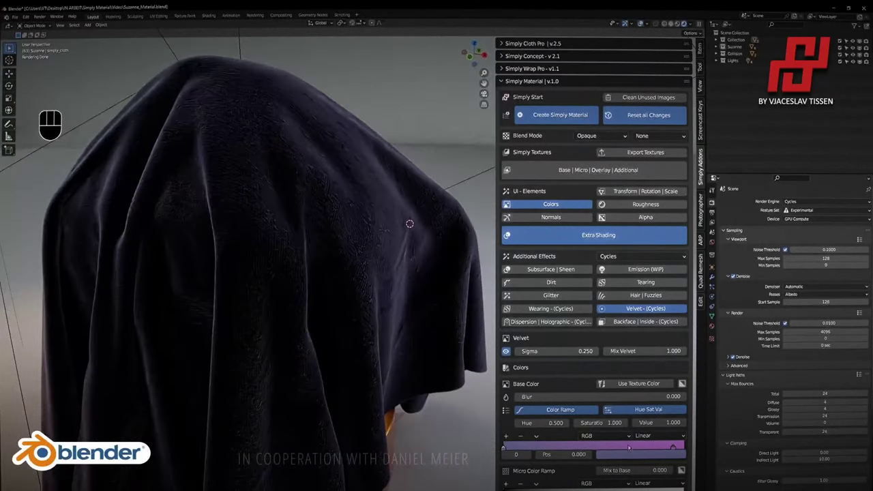
{"action": "left_click", "coordinate": [672, 454]}
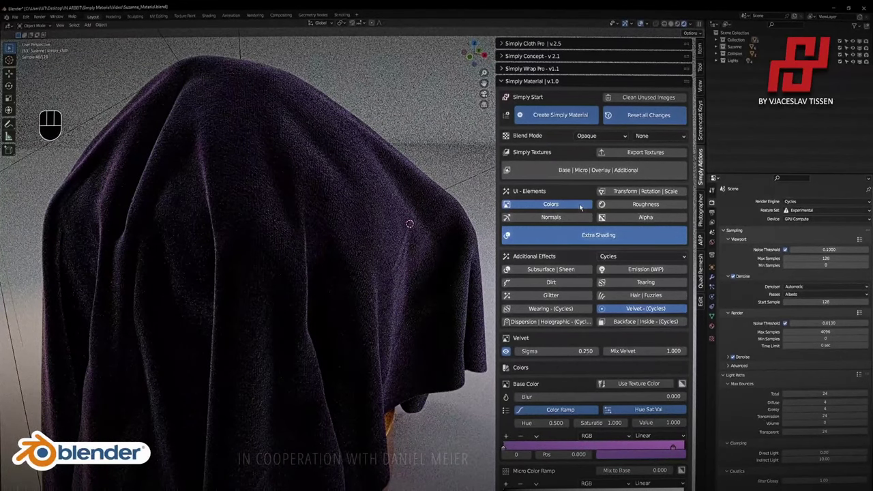
{"action": "left_click", "coordinate": [588, 241]}
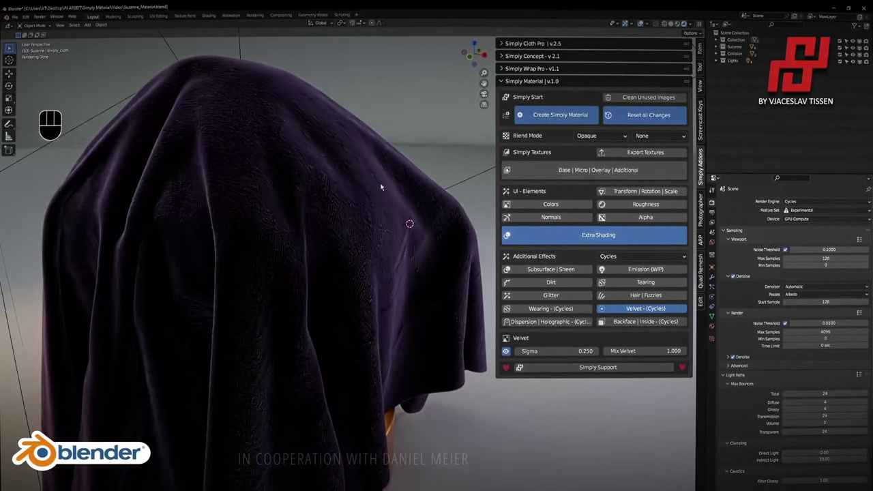
Turn off viewport denoising and check the cloth with the viewport overlays hidden, restoring them when done.
{"action": "left_click", "coordinate": [749, 276]}
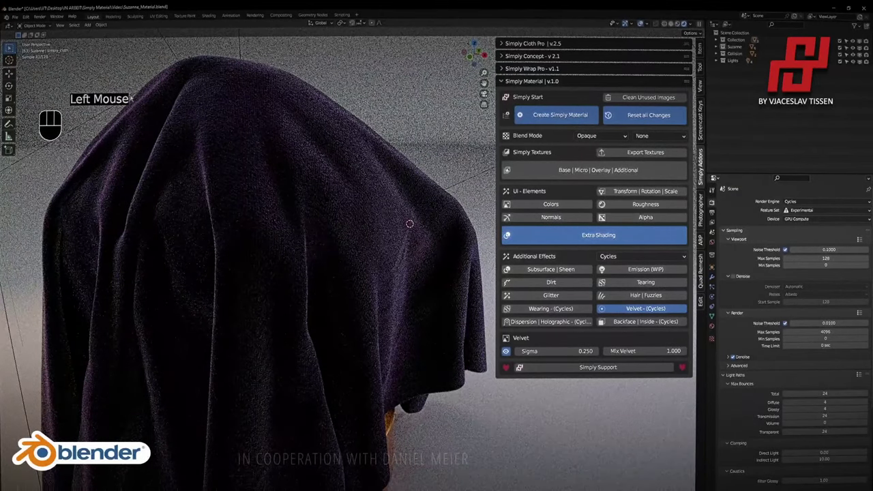
{"action": "key", "text": "shift+alt+z"}
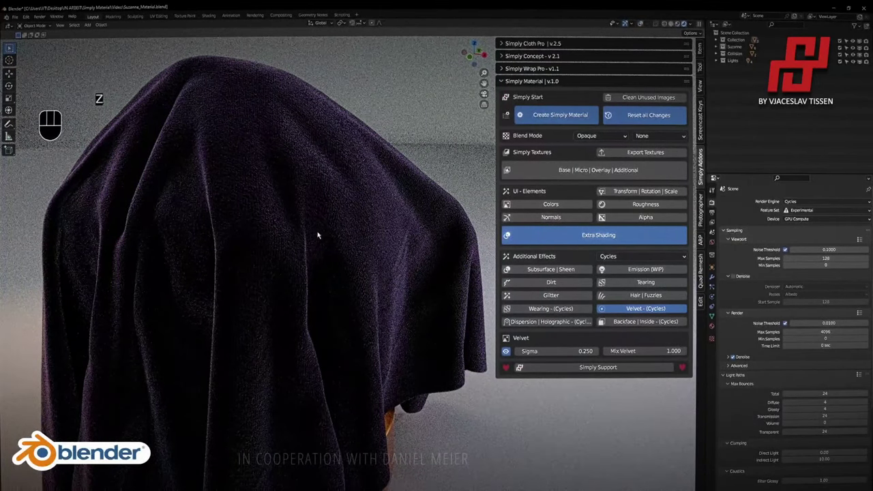
{"action": "key", "text": "shift+alt+z"}
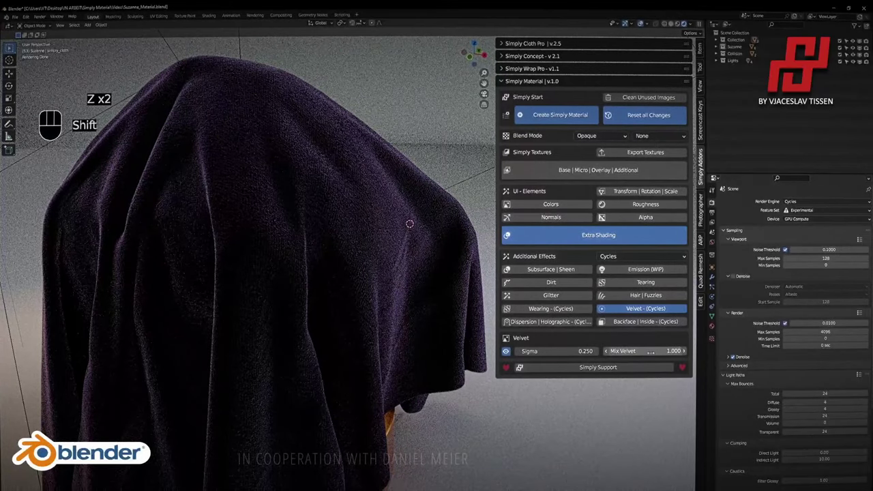
Set the velvet effect's Mix Velvet to 0.82 and its Sigma to 0.28.
{"action": "left_click_drag", "start_coordinate": [641, 350], "coordinate": [612, 350], "text": "shift"}
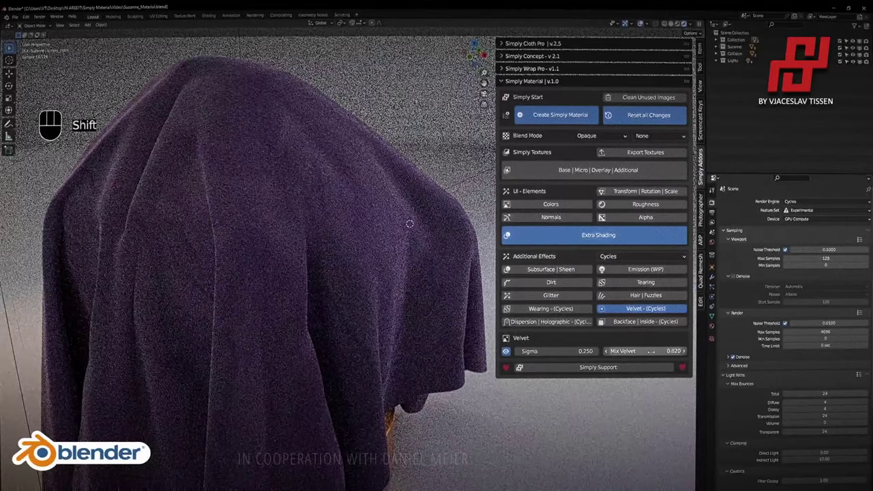
{"action": "mouse_move", "coordinate": [553, 351]}
{"action": "left_mouse_down", "text": "shift"}
{"action": "mouse_move", "coordinate": [569, 350]}
{"action": "mouse_move", "coordinate": [555, 351]}
{"action": "left_mouse_up", "text": "shift"}
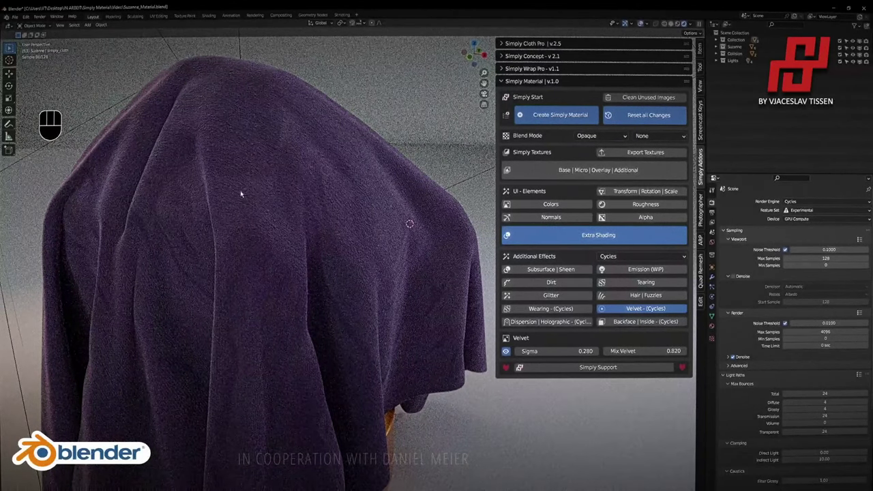
Set the wear intensity to 0, disable the wearing effect, hide its settings, and inspect the purple cloth.
{"action": "left_click", "coordinate": [550, 308]}
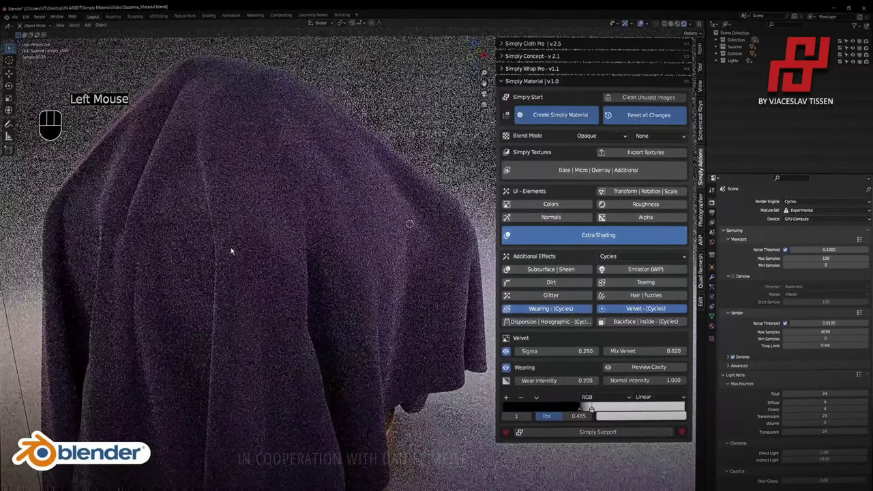
{"action": "left_click", "coordinate": [583, 380]}
{"action": "type", "text": "0"}
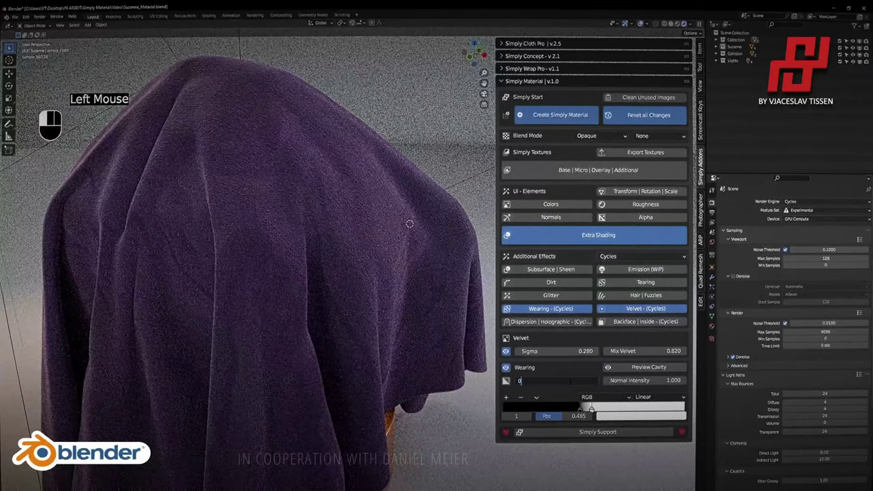
{"action": "key", "text": "Return"}
{"action": "left_click", "coordinate": [506, 368]}
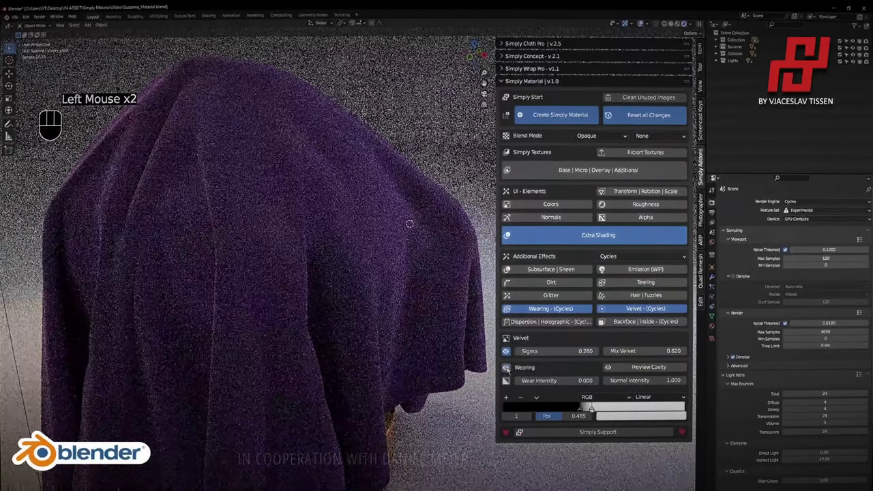
{"action": "left_click", "coordinate": [551, 308]}
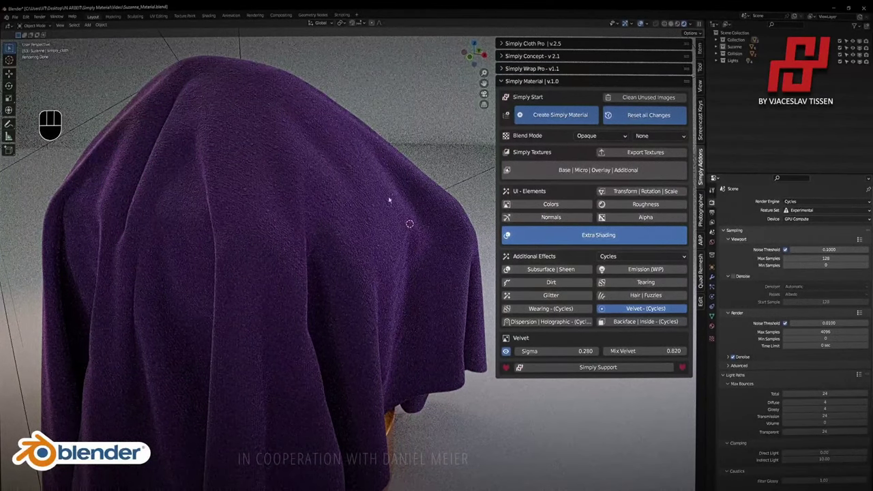
{"action": "middle_click_drag", "start_coordinate": [371, 278], "coordinate": [426, 246], "text": "shift"}
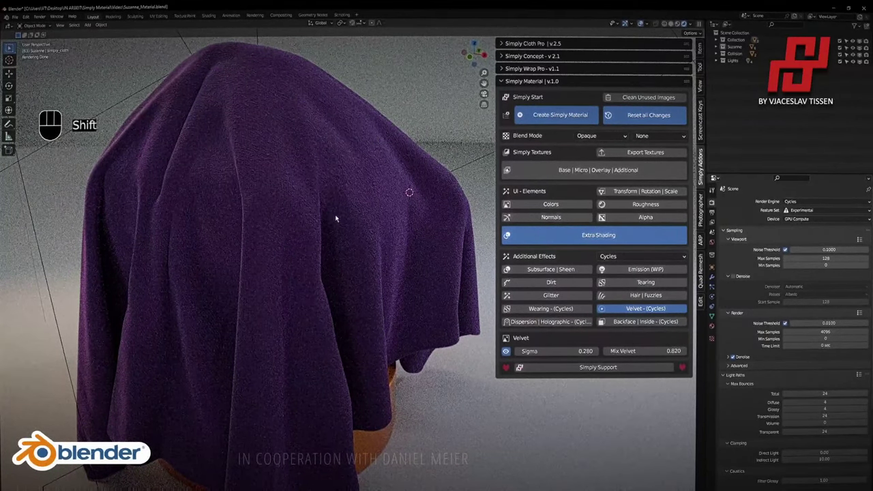
{"action": "middle_click_drag", "start_coordinate": [336, 219], "coordinate": [285, 255]}
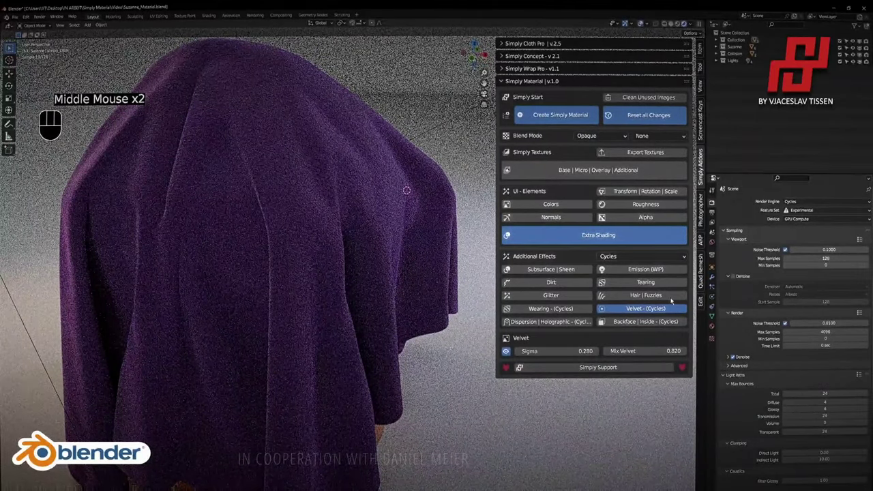
Replace the Velvet effect with Hair | Fuzzies and create hair fuzzies on the cloth.
{"action": "left_click", "coordinate": [671, 301]}
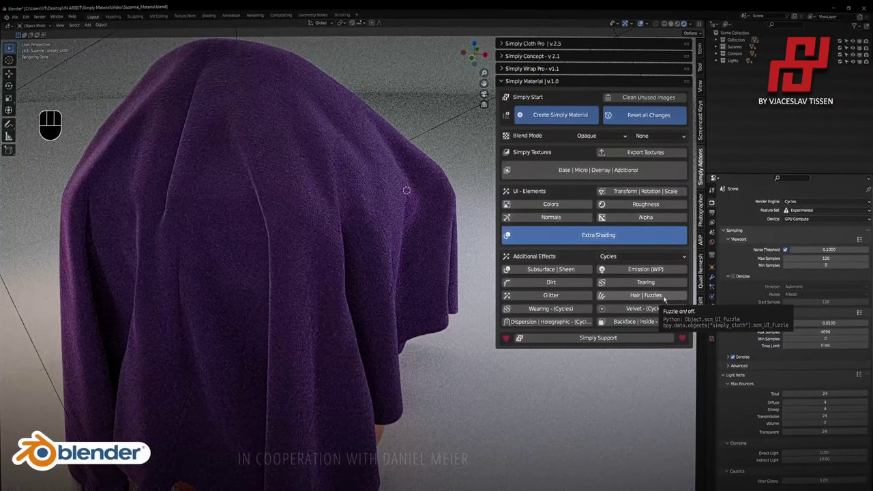
{"action": "left_click", "coordinate": [659, 297]}
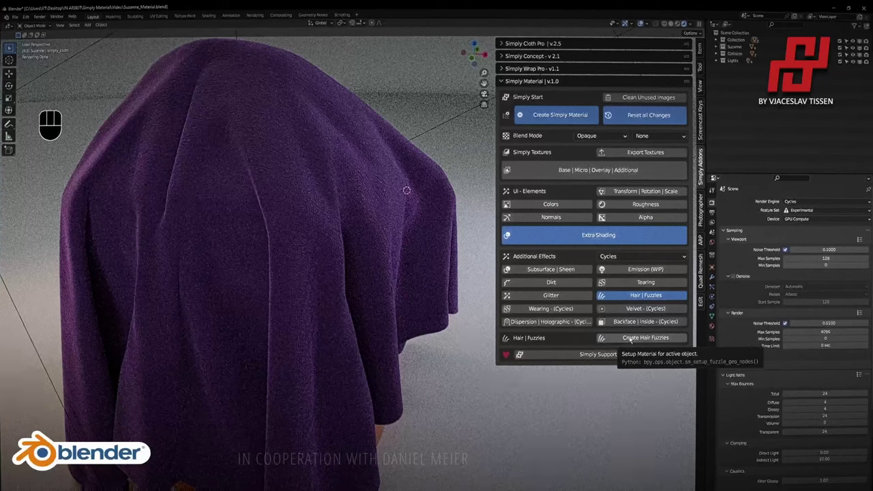
{"action": "left_click", "coordinate": [631, 340]}
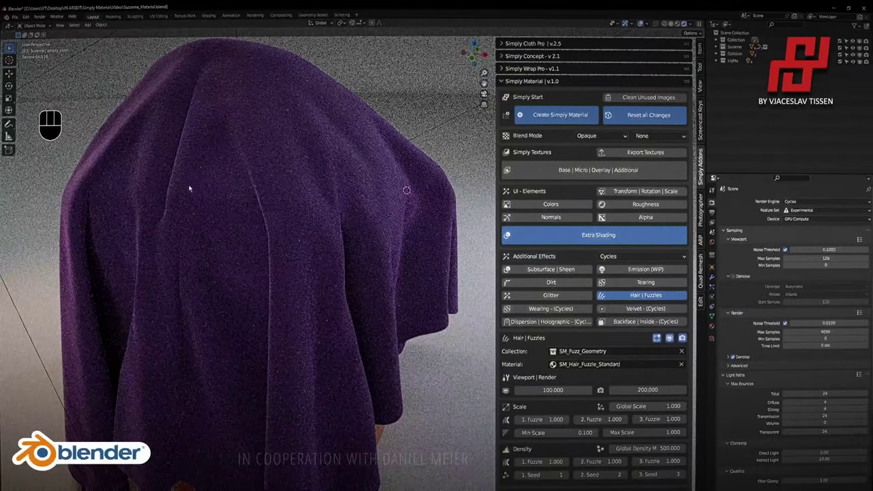
{"action": "middle_click_drag", "start_coordinate": [238, 176], "coordinate": [278, 195], "text": "shift"}
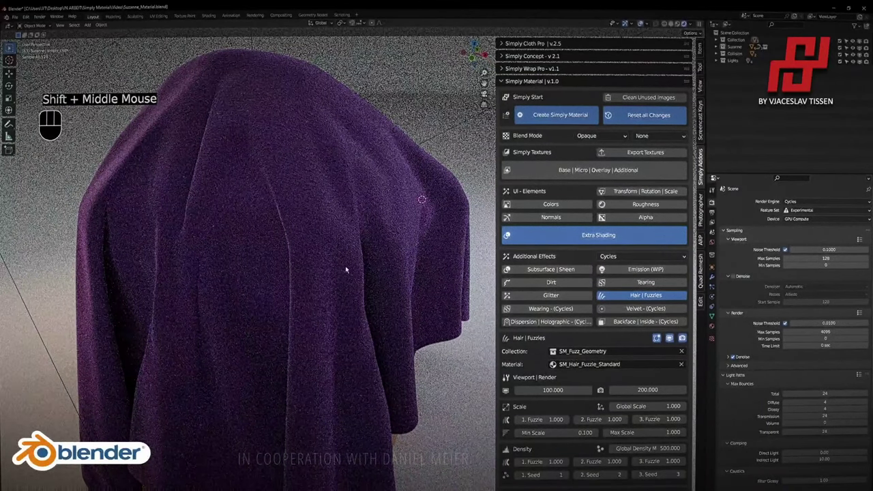
Set the Global Scale of the cloth's hair fuzzies to 10.
{"action": "scroll", "coordinate": [584, 147], "scroll_direction": "down", "scroll_amount": 2}
{"action": "scroll", "coordinate": [584, 146], "scroll_direction": "up", "scroll_amount": 1}
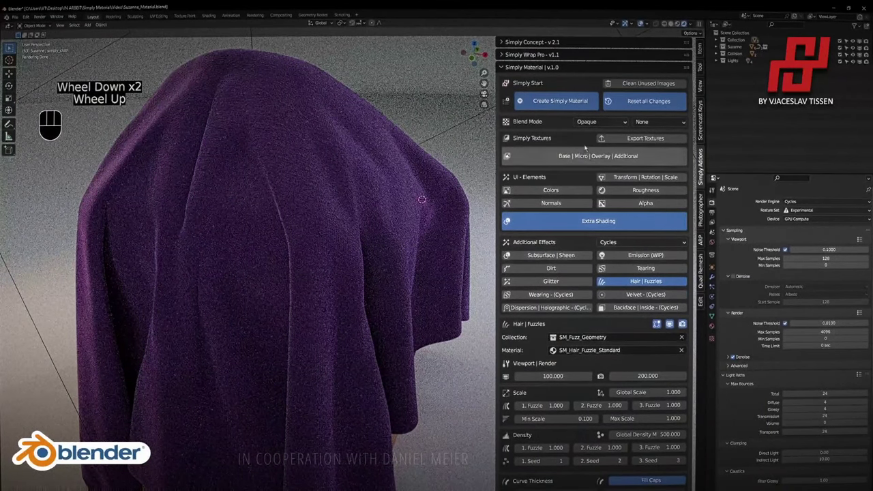
{"action": "scroll", "coordinate": [586, 267], "scroll_direction": "down", "scroll_amount": 4}
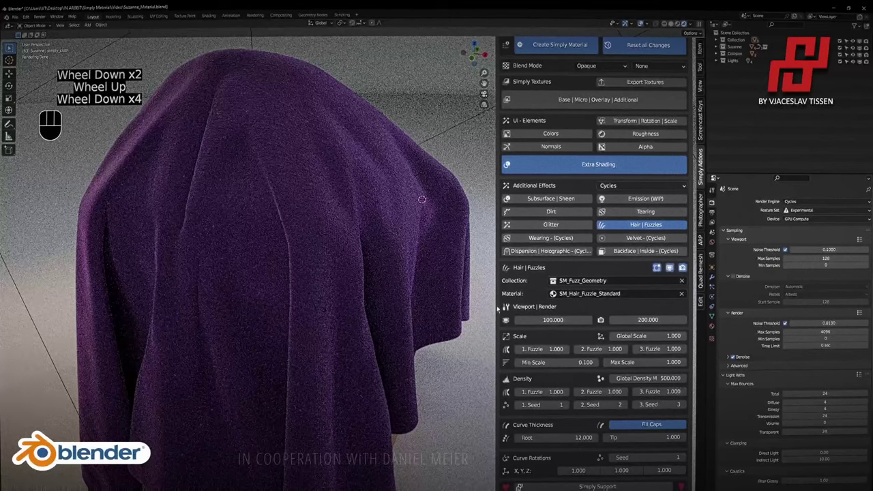
{"action": "left_click_drag", "start_coordinate": [498, 309], "coordinate": [479, 308]}
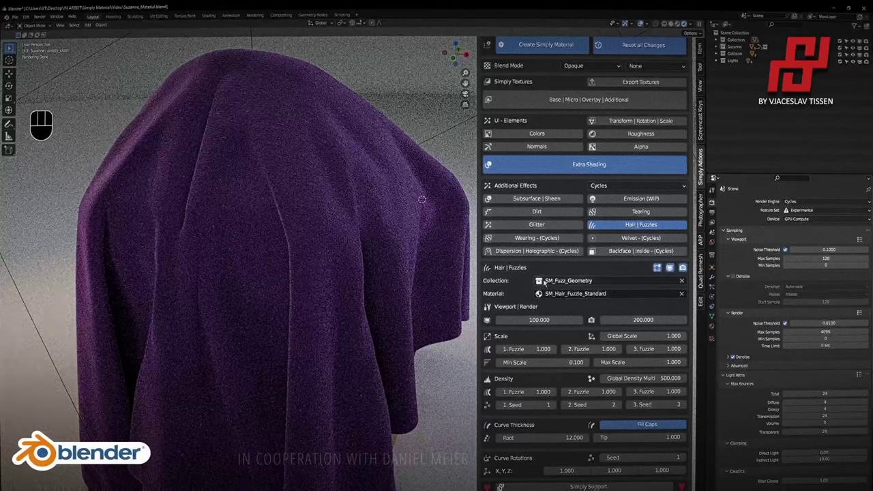
{"action": "left_click", "coordinate": [662, 337]}
{"action": "type", "text": "10"}
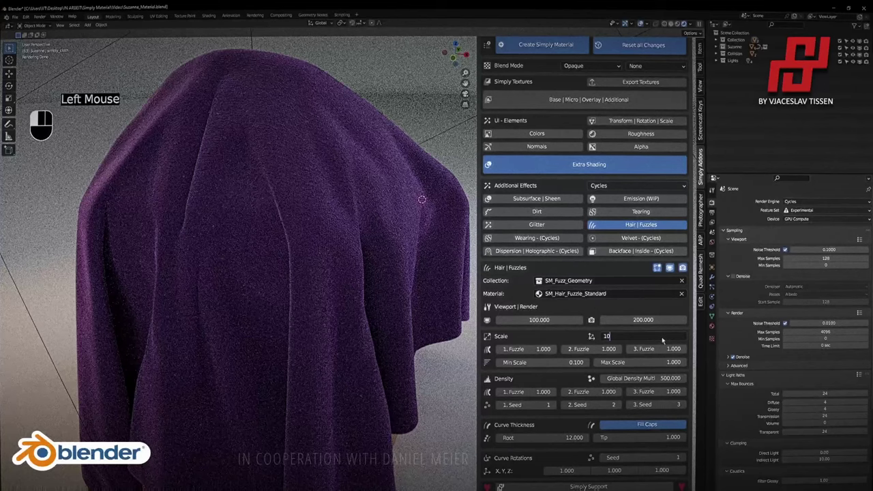
{"action": "key", "text": "Return"}
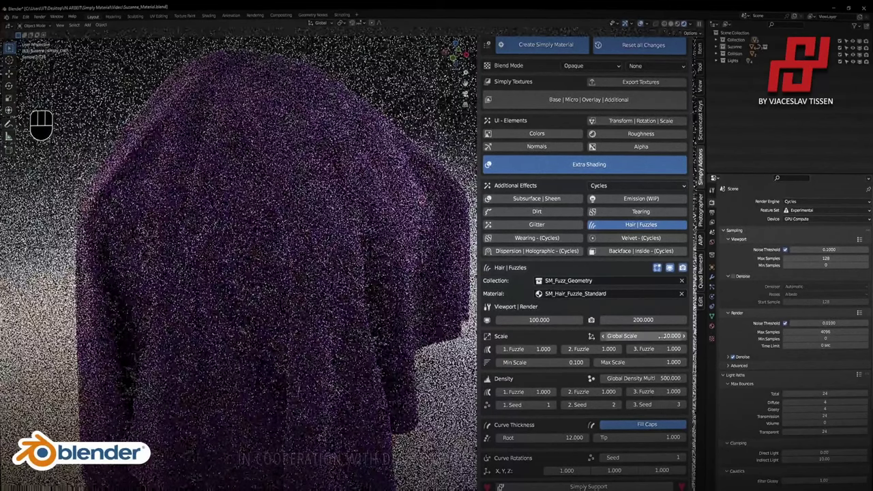
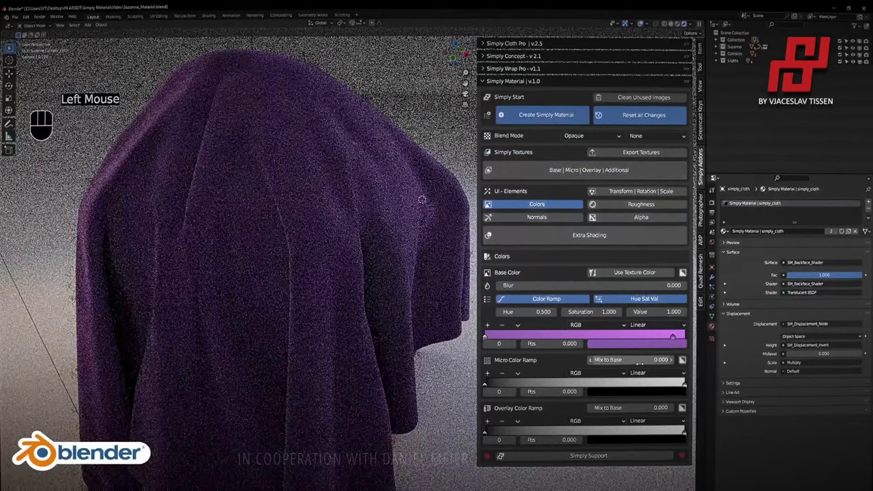
In the Base Color ramp, change the first stop to red and desaturate the stop at position 0.938 to white.
{"action": "left_click", "coordinate": [628, 345]}
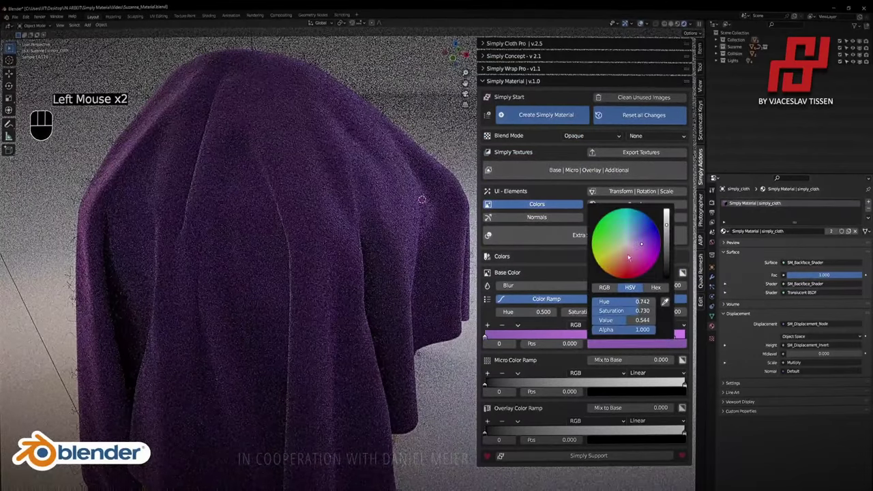
{"action": "left_click_drag", "start_coordinate": [631, 258], "coordinate": [623, 278]}
{"action": "left_click", "coordinate": [673, 337]}
{"action": "left_click", "coordinate": [652, 344]}
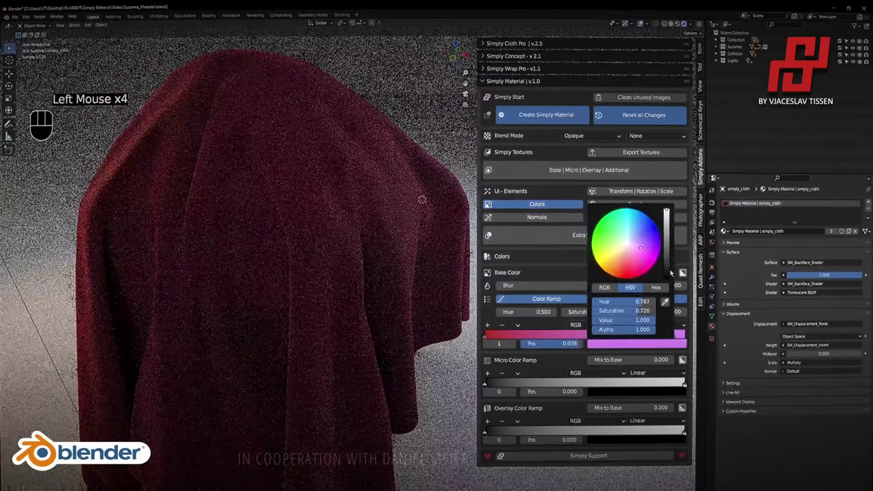
{"action": "left_click_drag", "start_coordinate": [644, 312], "coordinate": [582, 311]}
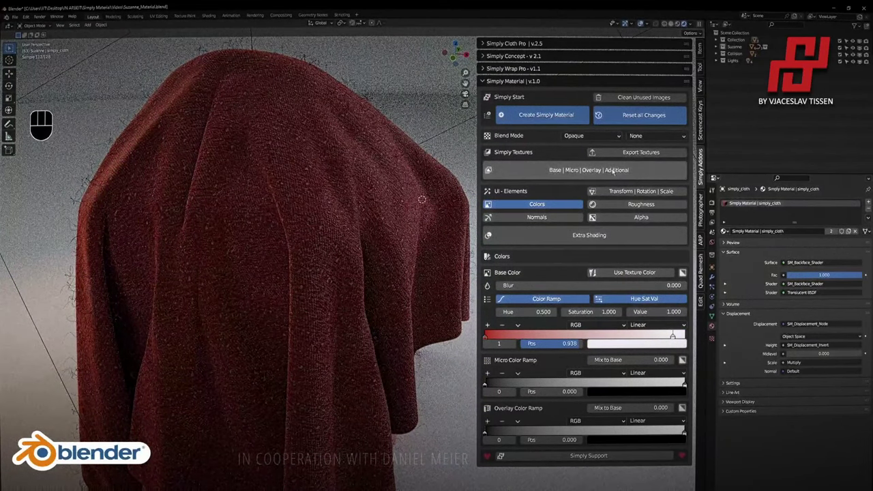
Load Pattern_Egyptian_1.png from the Egyptian folder of the Simply Textures Cultures library as the base texture.
{"action": "left_click", "coordinate": [613, 171]}
{"action": "left_click", "coordinate": [682, 192]}
{"action": "left_click", "coordinate": [287, 175]}
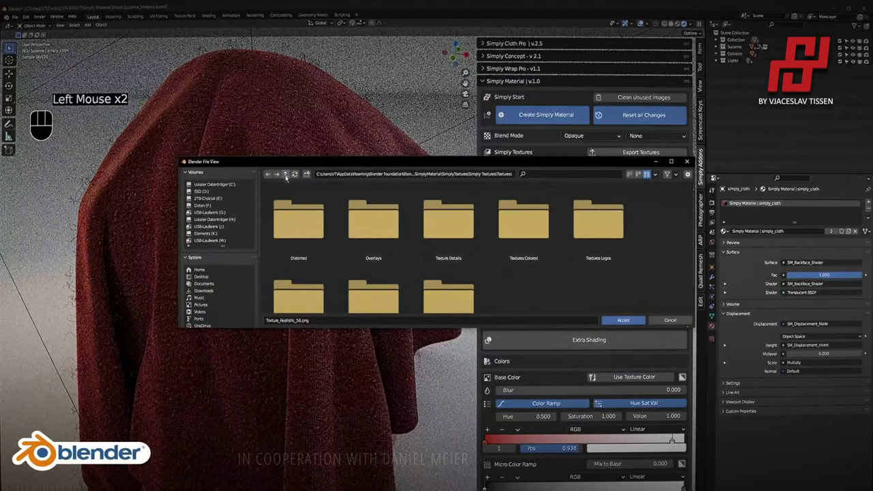
{"action": "left_click", "coordinate": [287, 175]}
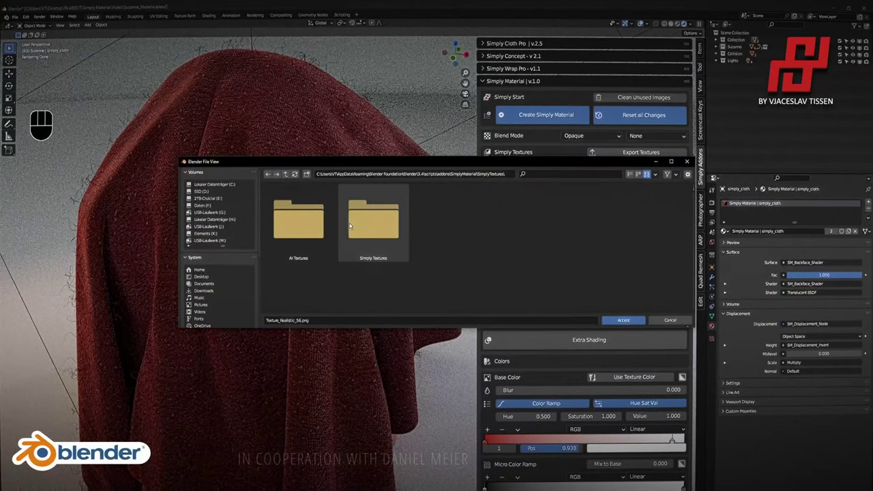
{"action": "double_click", "coordinate": [299, 224]}
{"action": "left_click", "coordinate": [285, 175]}
{"action": "double_click", "coordinate": [373, 221]}
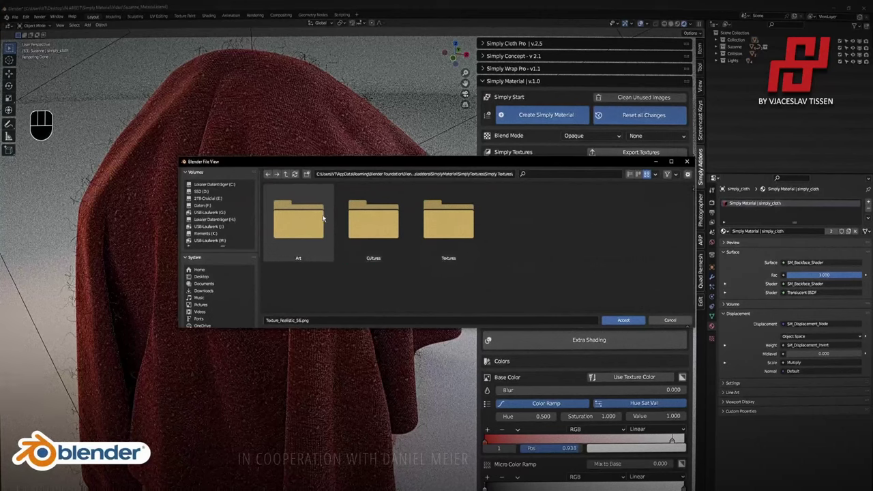
{"action": "double_click", "coordinate": [373, 222]}
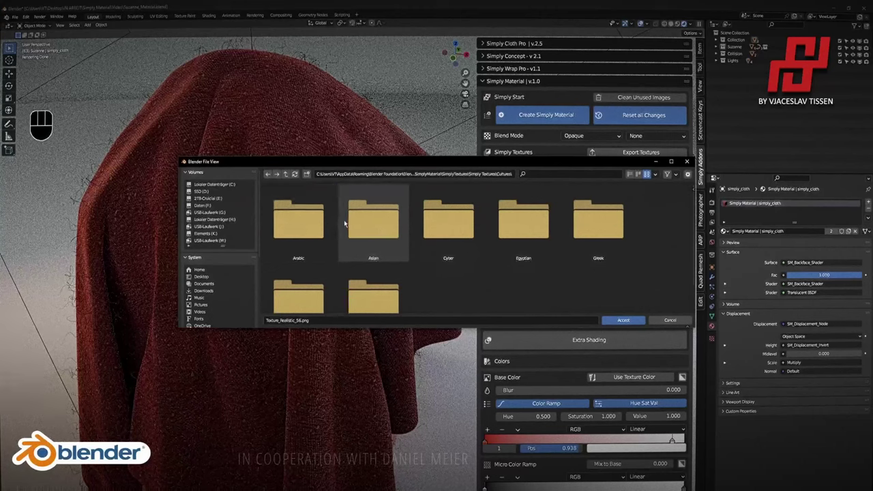
{"action": "double_click", "coordinate": [300, 225]}
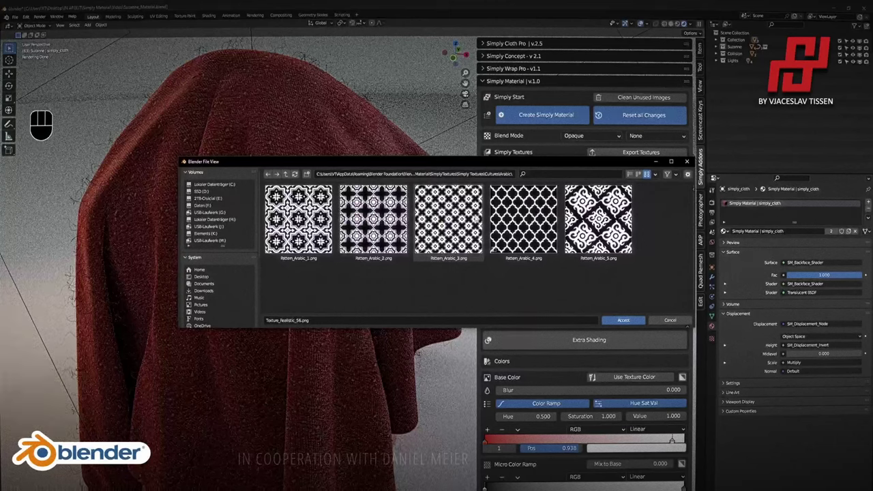
{"action": "left_click", "coordinate": [286, 174]}
{"action": "left_click", "coordinate": [373, 221]}
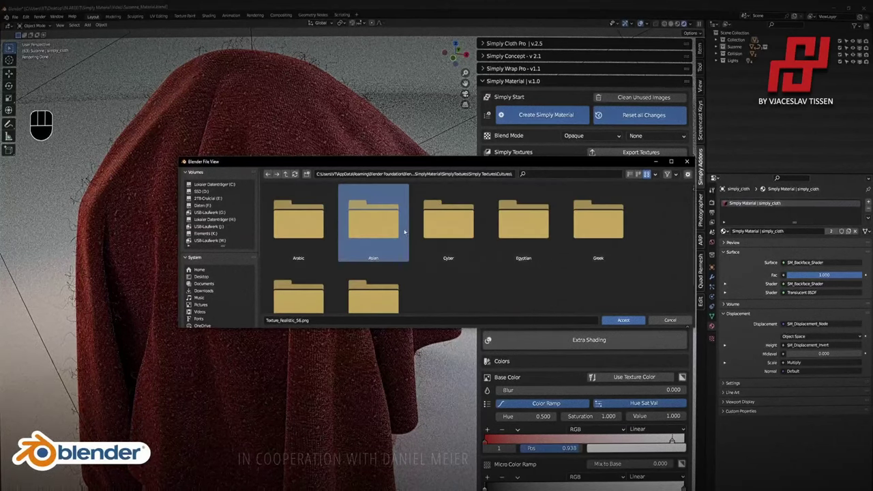
{"action": "left_click", "coordinate": [448, 221]}
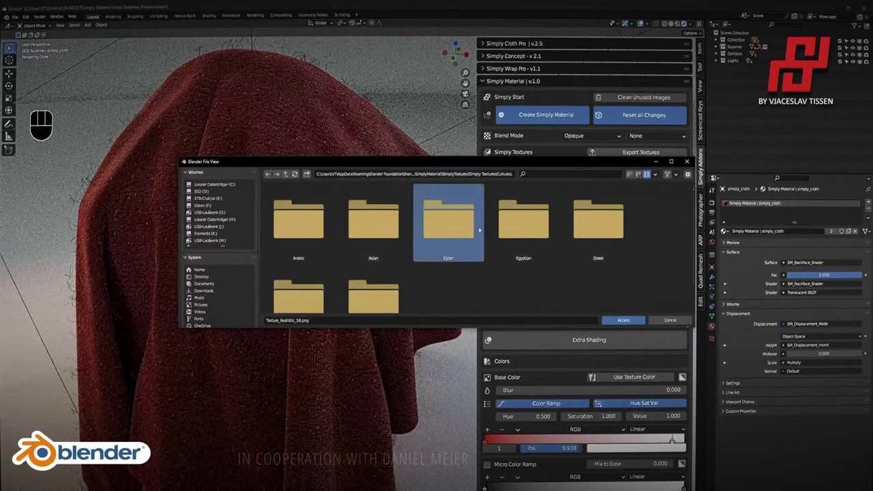
{"action": "double_click", "coordinate": [510, 211]}
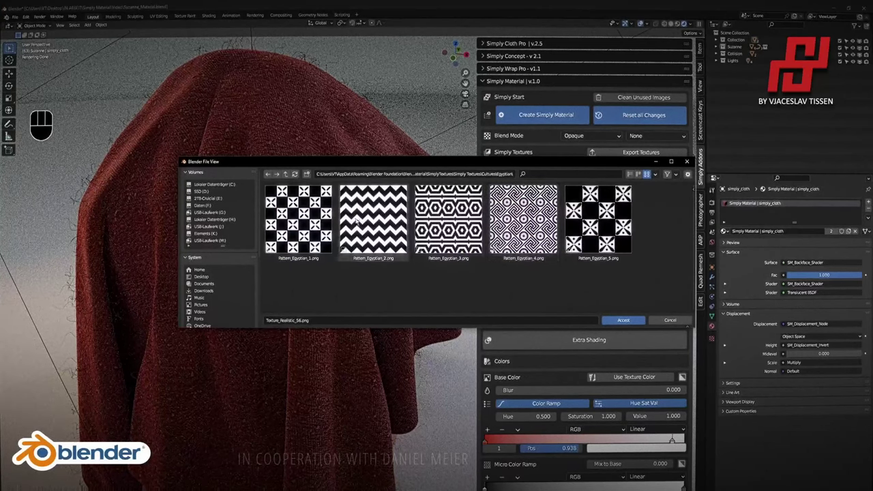
{"action": "double_click", "coordinate": [298, 218]}
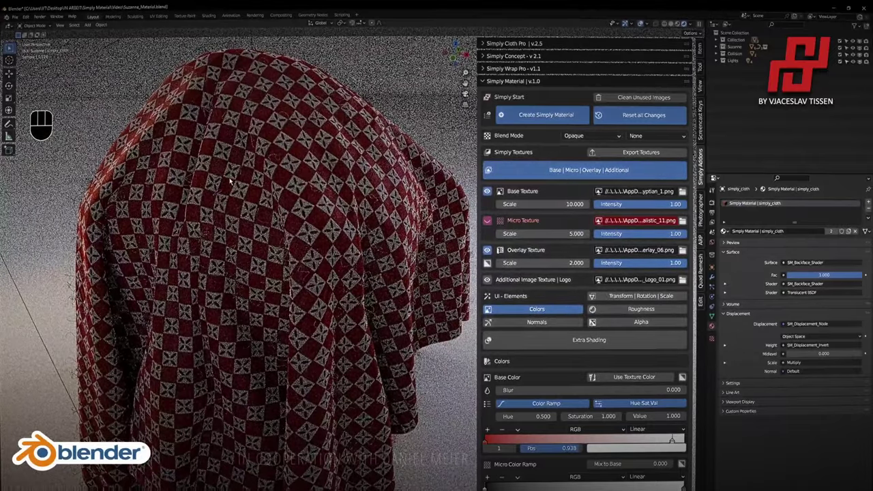
Set the Base Texture scale to 4 to enlarge the checkered pattern on the cloth.
{"action": "left_click_drag", "start_coordinate": [561, 204], "coordinate": [555, 204]}
{"action": "double_click", "coordinate": [563, 203]}
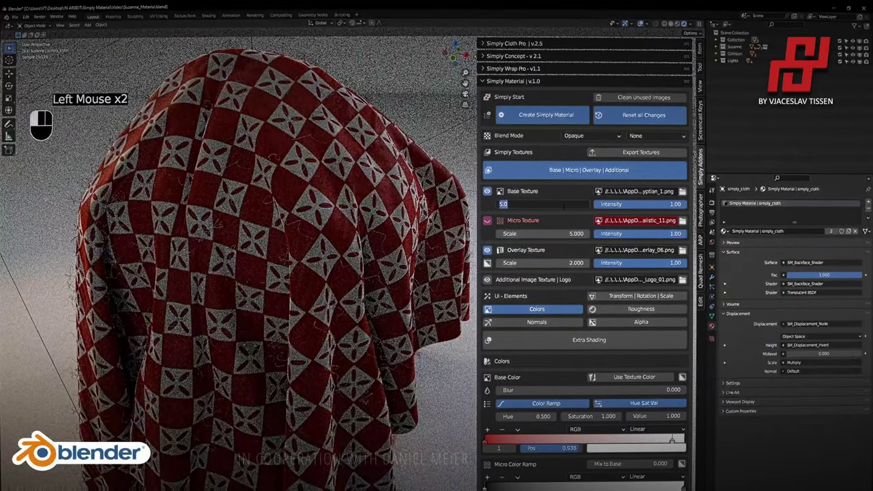
{"action": "type", "text": "3"}
{"action": "key", "text": "Return"}
{"action": "left_click_drag", "start_coordinate": [564, 204], "coordinate": [569, 204]}
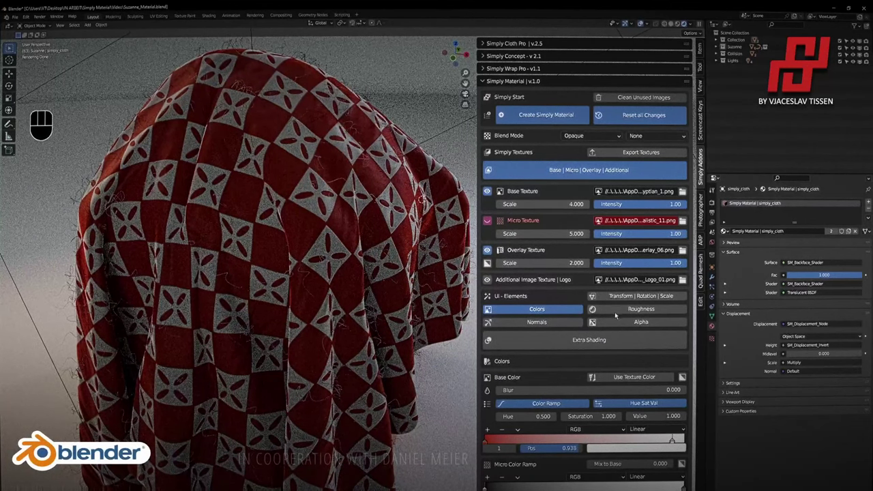
Close the texture and color settings, and set the viewport amount of the Hair | Fuzzies effect to 2000.
{"action": "left_click", "coordinate": [588, 170]}
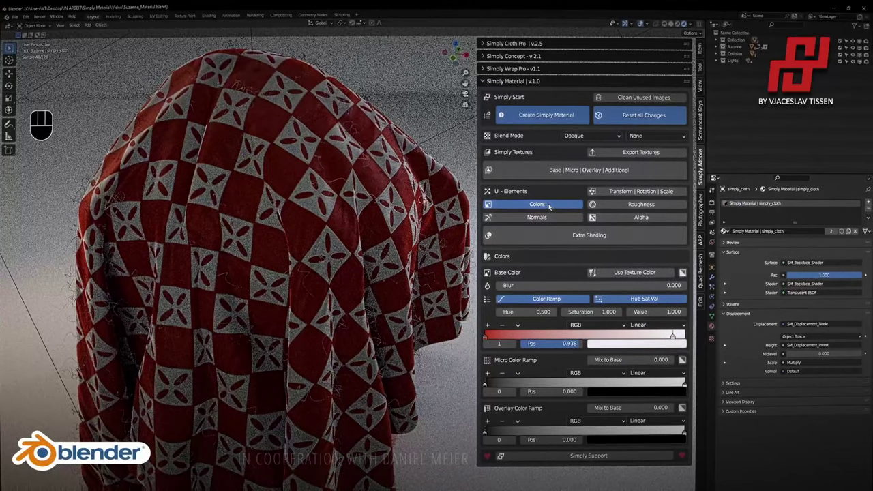
{"action": "left_click", "coordinate": [549, 205]}
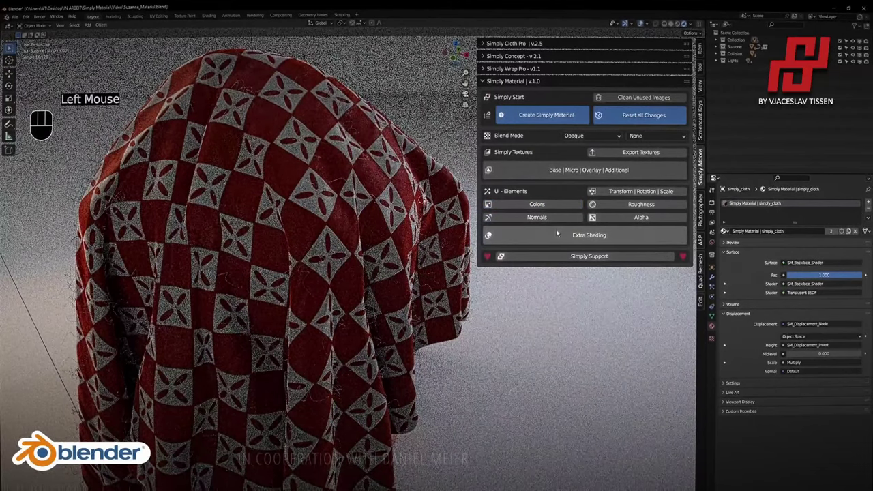
{"action": "left_click", "coordinate": [557, 231]}
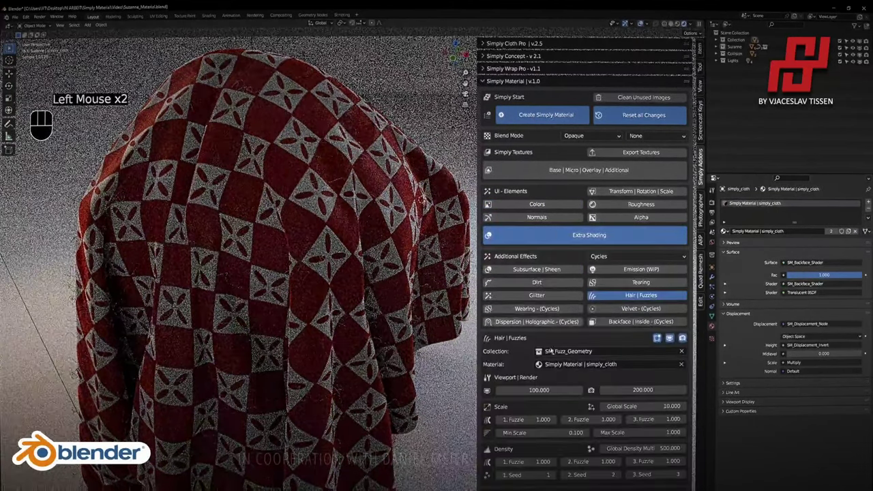
{"action": "scroll", "coordinate": [620, 327], "scroll_direction": "down", "scroll_amount": 4}
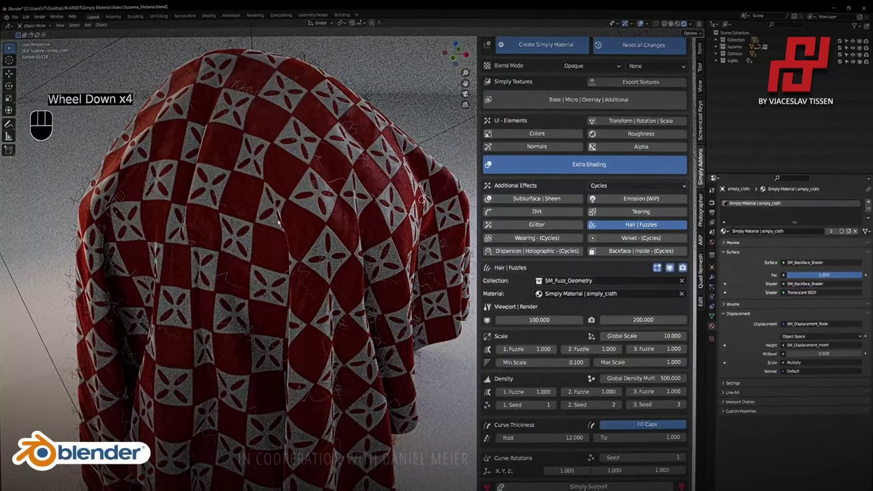
{"action": "scroll", "coordinate": [115, 289], "scroll_direction": "down", "scroll_amount": 1}
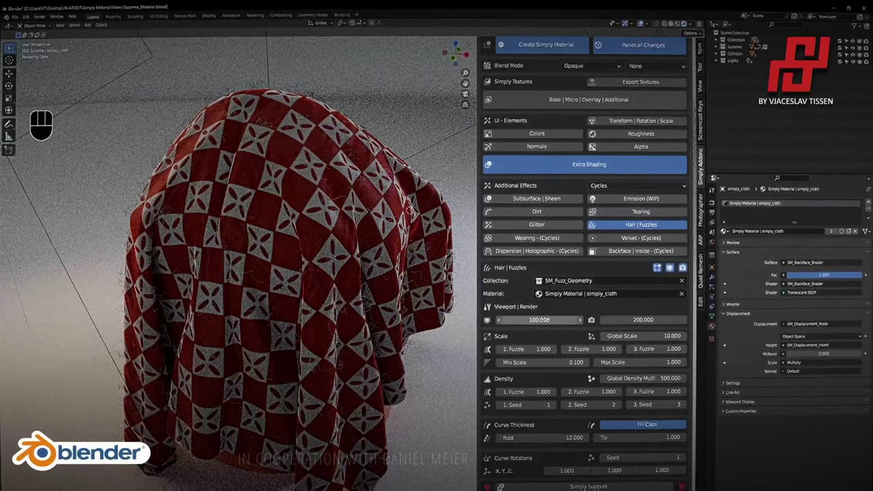
{"action": "left_click", "coordinate": [539, 320]}
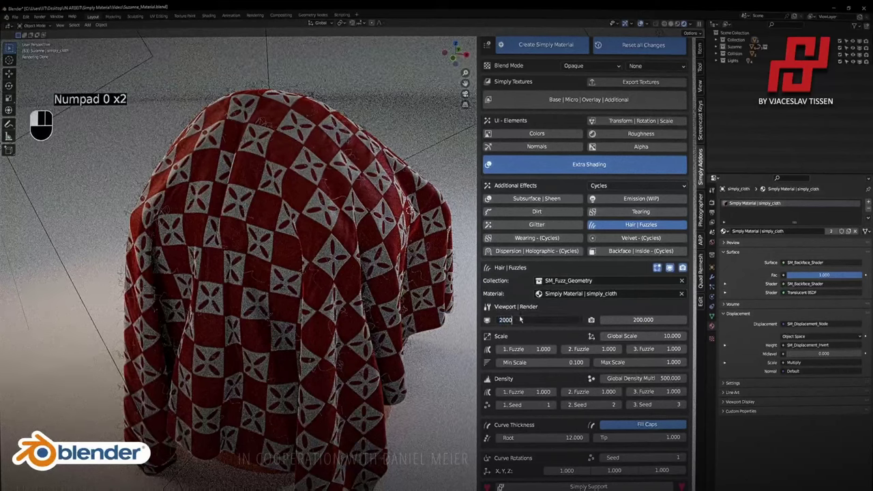
{"action": "key", "text": "Return"}
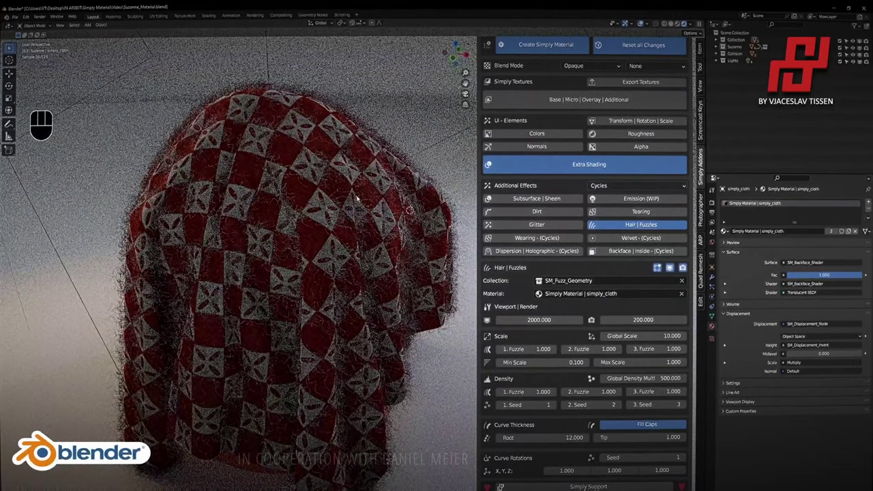
Examine the density and coloring of the hair fuzzies on the cloth, both up close and from a distance.
{"action": "scroll", "coordinate": [317, 179], "scroll_direction": "up", "scroll_amount": 3}
{"action": "middle_click_drag", "start_coordinate": [317, 179], "coordinate": [311, 262], "text": "shift"}
{"action": "scroll", "coordinate": [249, 250], "scroll_direction": "down", "scroll_amount": 1}
{"action": "scroll", "coordinate": [249, 250], "scroll_direction": "down", "scroll_amount": 3}
{"action": "scroll", "coordinate": [310, 262], "scroll_direction": "up", "scroll_amount": 5}
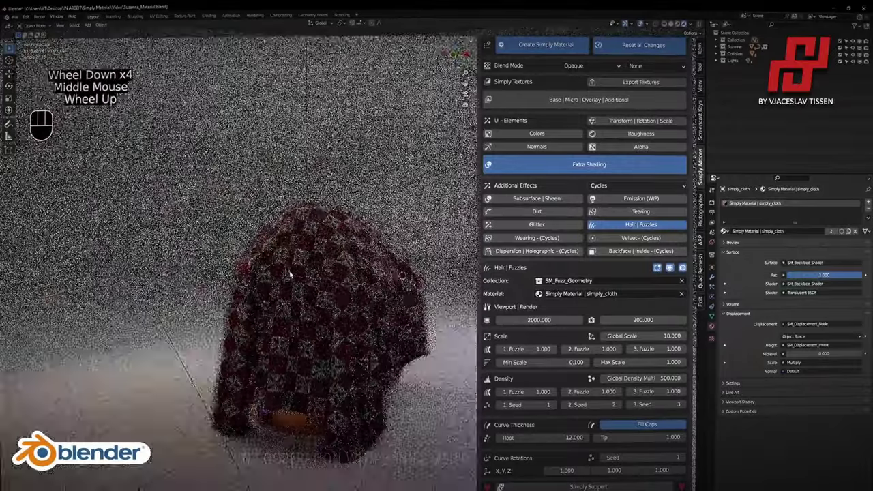
{"action": "scroll", "coordinate": [270, 318], "scroll_direction": "up", "scroll_amount": 1}
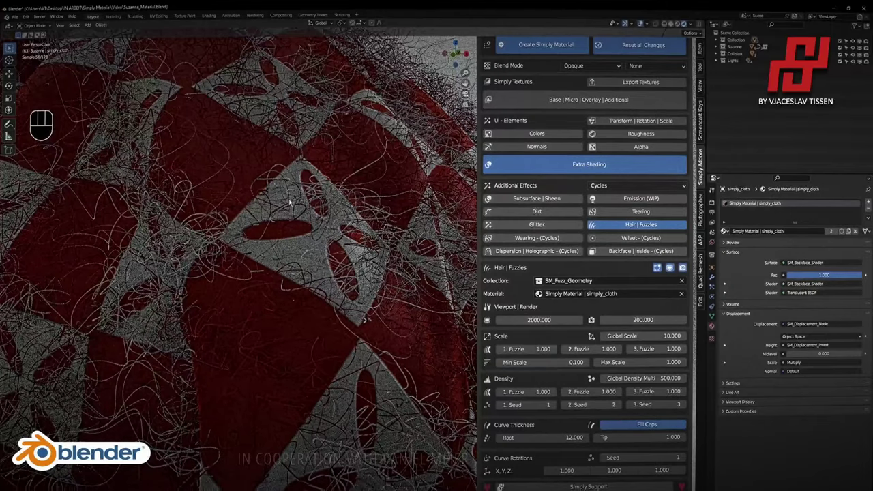
{"action": "scroll", "coordinate": [178, 332], "scroll_direction": "down", "scroll_amount": 2}
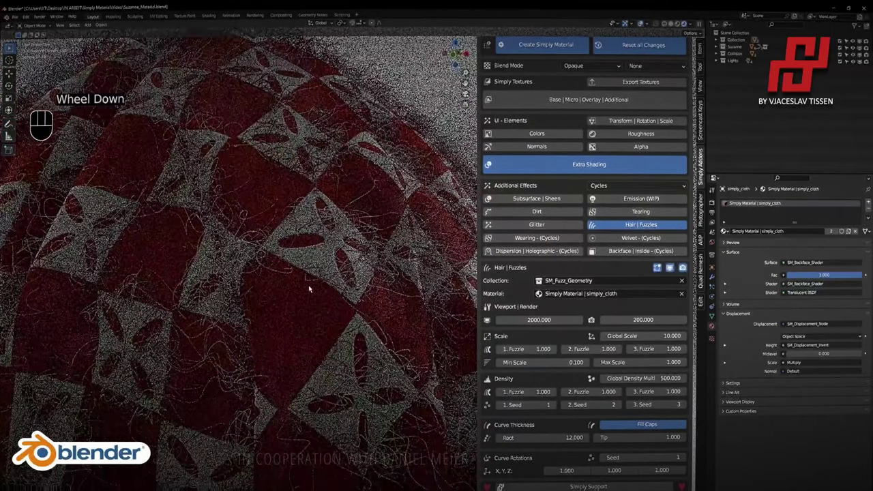
{"action": "scroll", "coordinate": [355, 304], "scroll_direction": "down", "scroll_amount": 2}
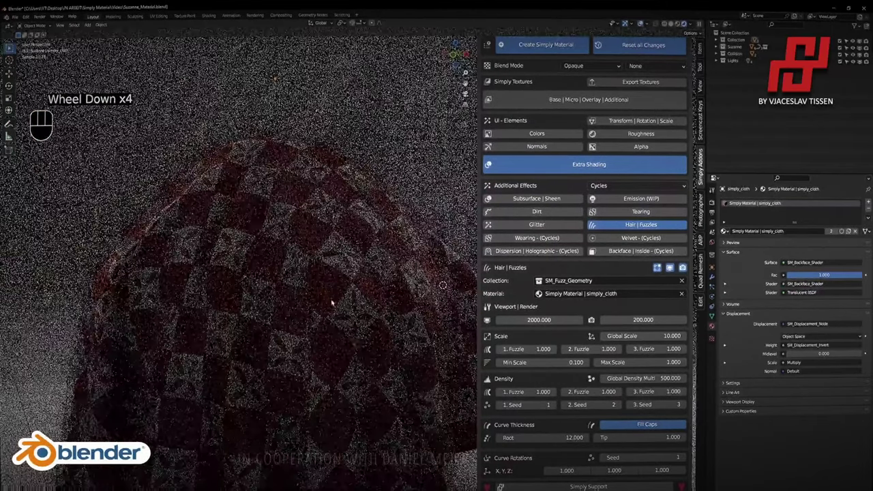
Reduce the Global Scale of the hair fuzzies on the cloth to 5, and further down to 3.
{"action": "middle_click_drag", "start_coordinate": [331, 302], "coordinate": [349, 234], "text": "shift"}
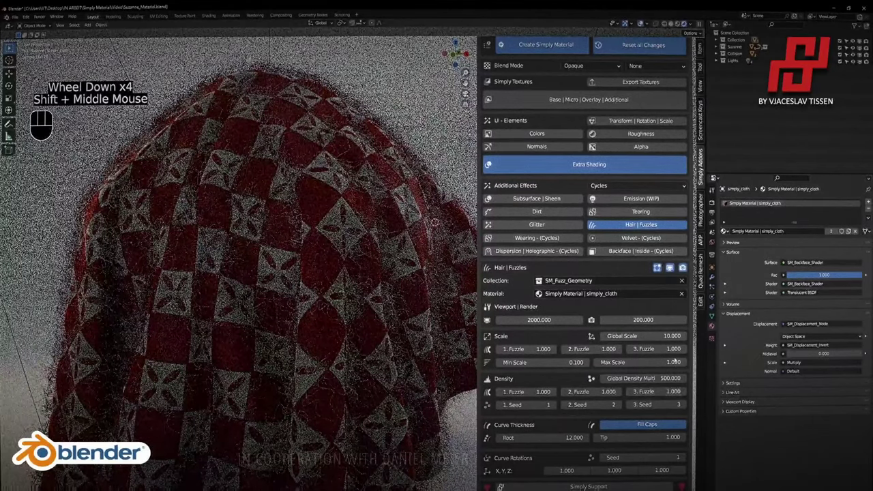
{"action": "left_click", "coordinate": [667, 335]}
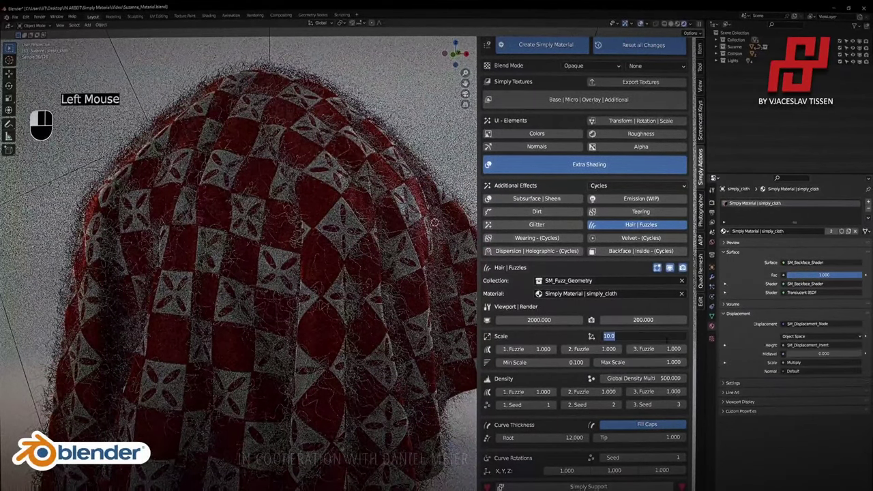
{"action": "type", "text": "5"}
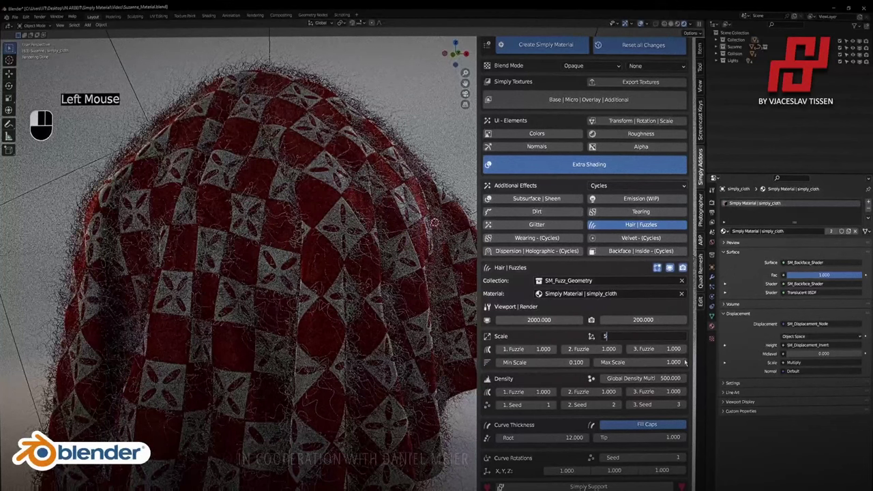
{"action": "key", "text": "Return"}
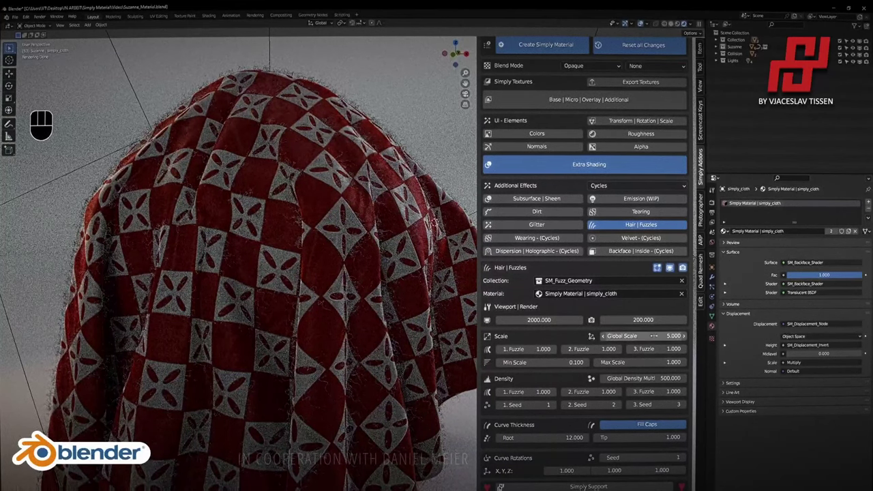
{"action": "left_click", "coordinate": [654, 334]}
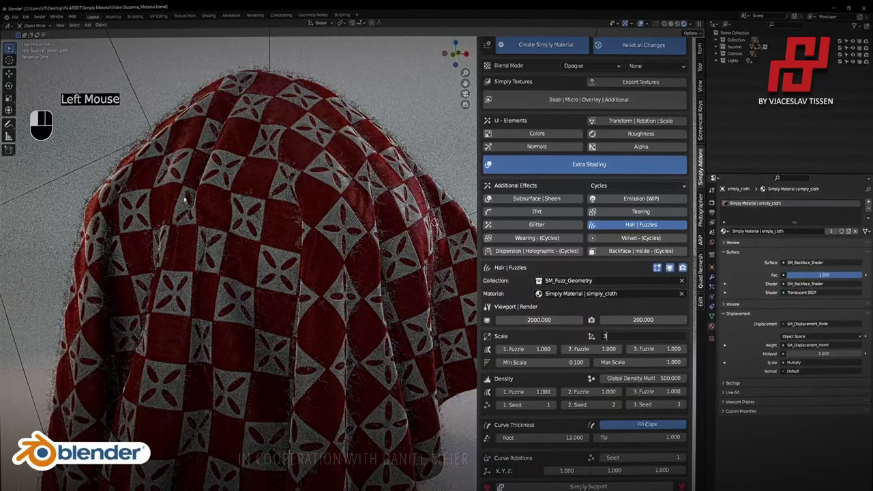
{"action": "key", "text": "Return"}
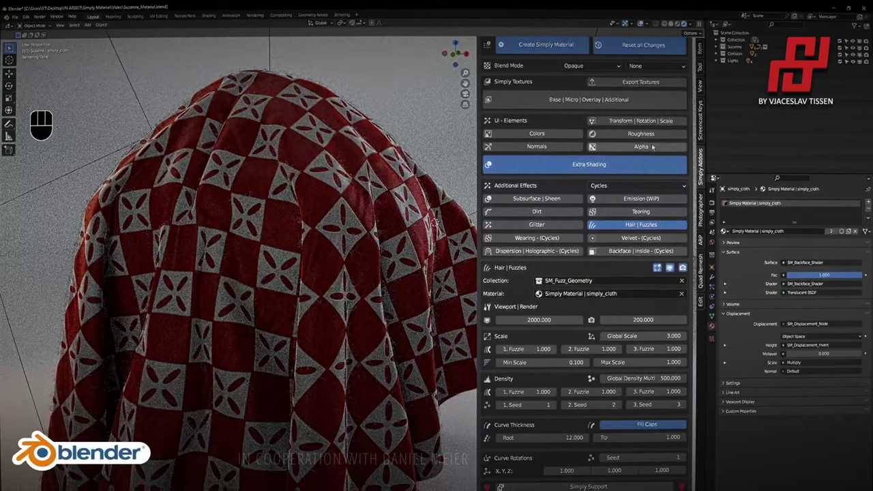
Replace the base texture with Texture_Realistic_11.png from the Textures Realistic folder of the Simply Textures library.
{"action": "scroll", "coordinate": [634, 172], "scroll_direction": "up", "scroll_amount": 3}
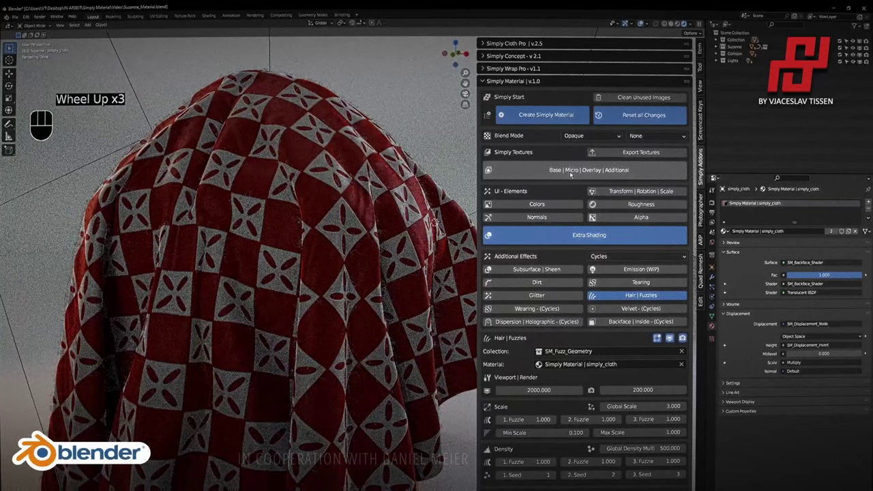
{"action": "left_click", "coordinate": [570, 174]}
{"action": "left_click", "coordinate": [682, 193]}
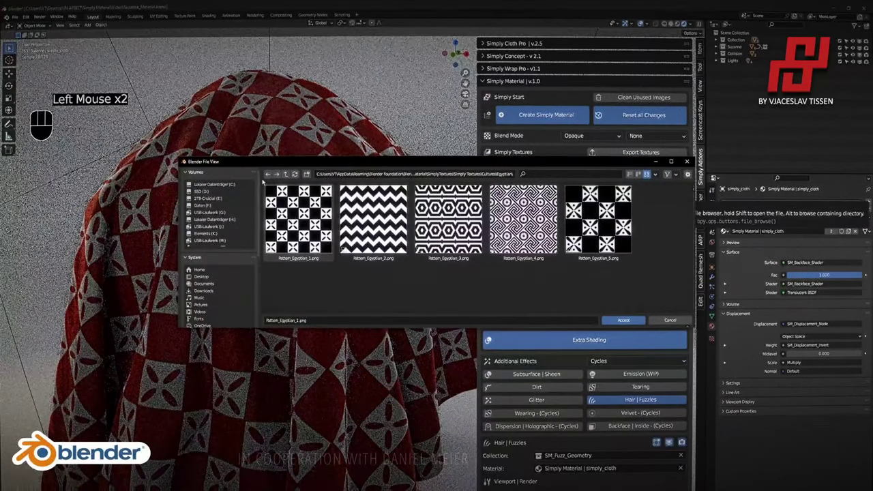
{"action": "left_click", "coordinate": [285, 173]}
{"action": "left_click", "coordinate": [285, 173]}
{"action": "double_click", "coordinate": [436, 217]}
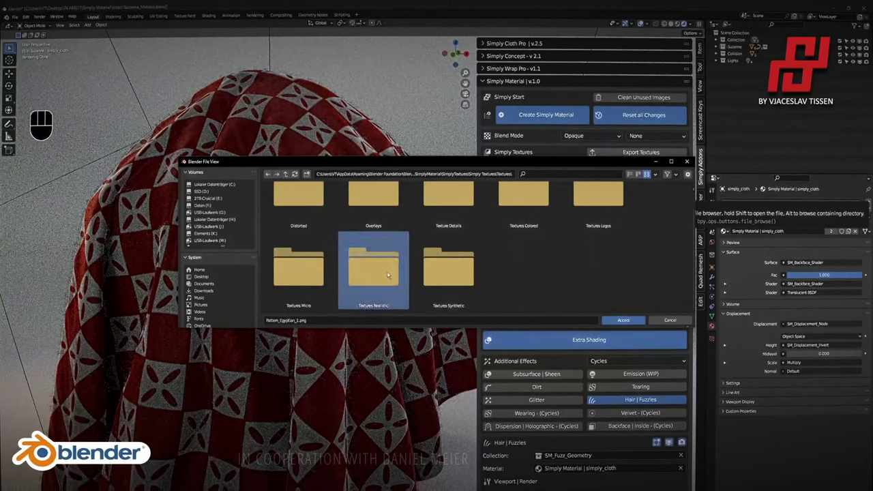
{"action": "double_click", "coordinate": [387, 275]}
{"action": "scroll", "coordinate": [396, 266], "scroll_direction": "down", "scroll_amount": 3}
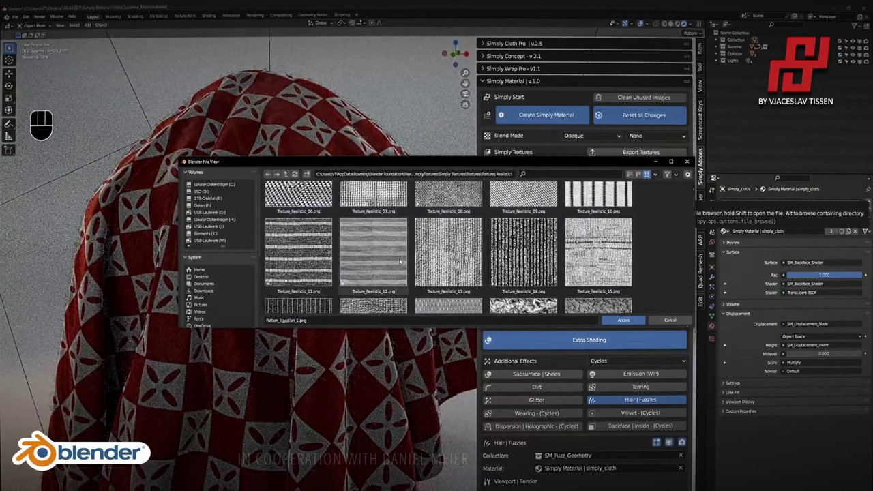
{"action": "left_click", "coordinate": [317, 242]}
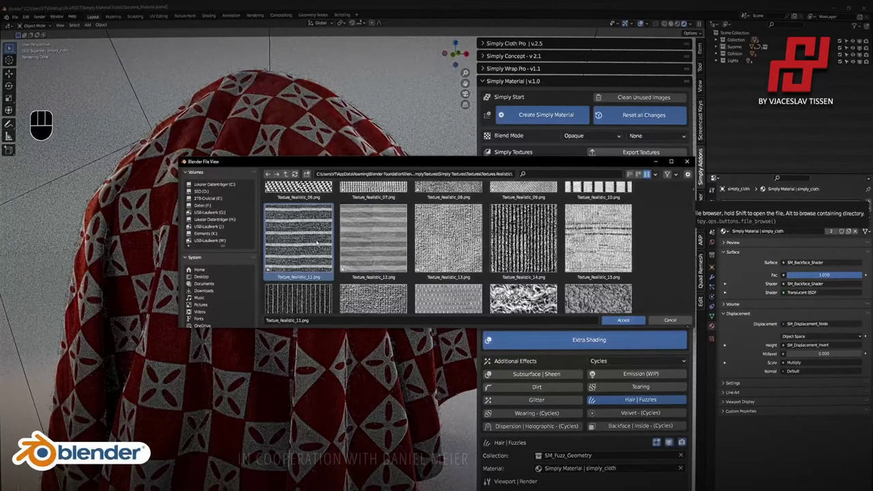
{"action": "double_click", "coordinate": [317, 242]}
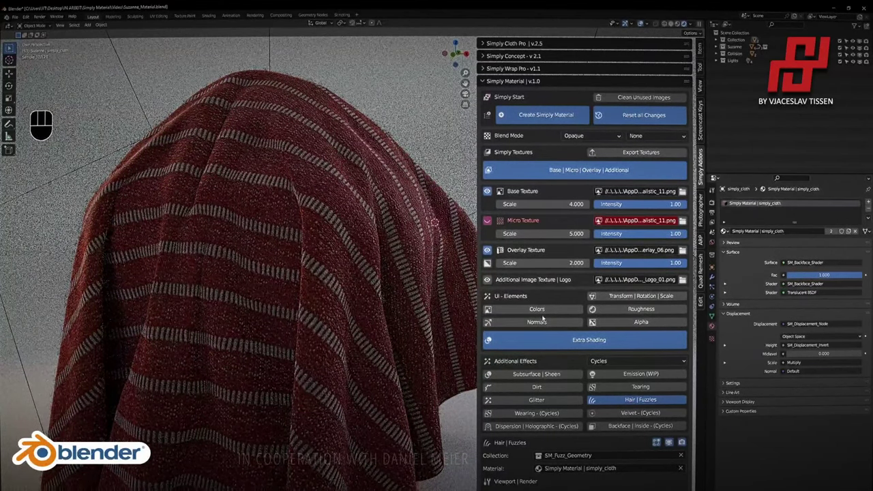
Collapse the texture settings, show the color settings, and darken the first stop of the Base Color ramp to black.
{"action": "left_click", "coordinate": [540, 170]}
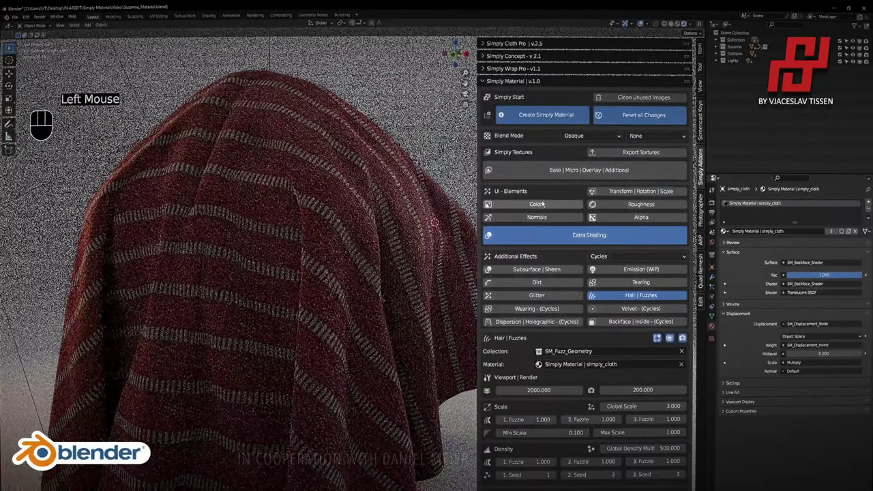
{"action": "left_click", "coordinate": [537, 204]}
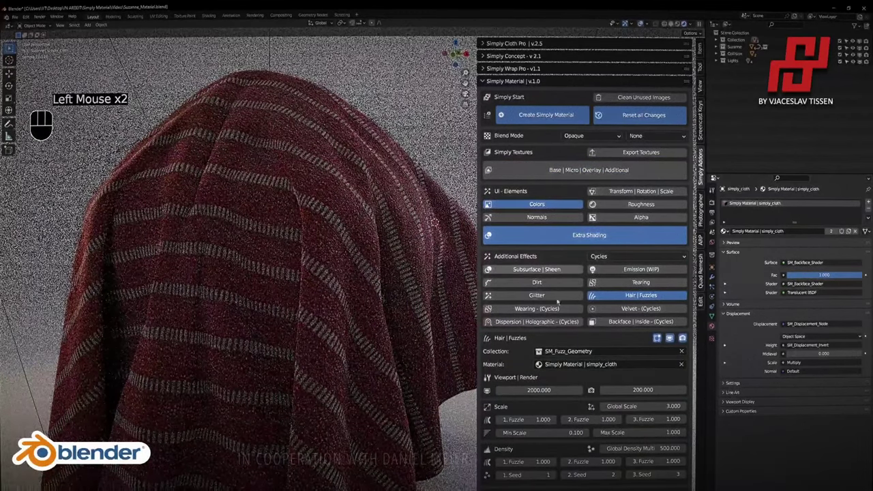
{"action": "scroll", "coordinate": [568, 385], "scroll_direction": "down", "scroll_amount": 3}
{"action": "scroll", "coordinate": [568, 385], "scroll_direction": "down", "scroll_amount": 3}
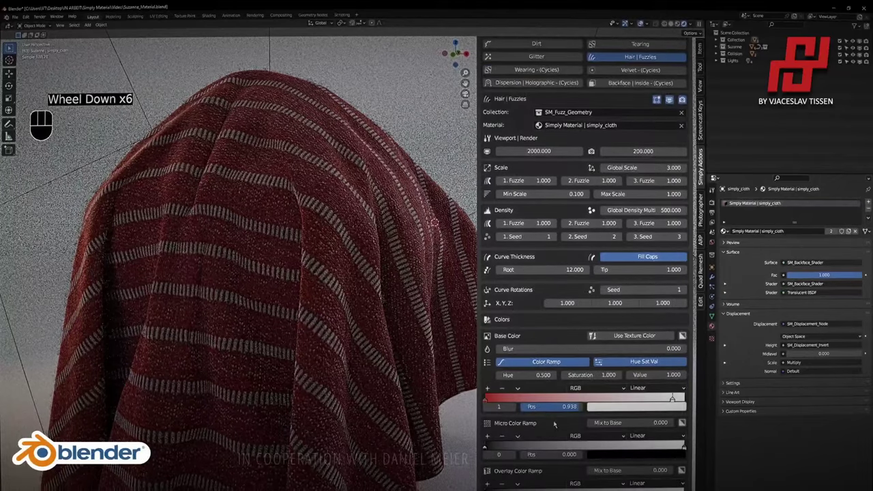
{"action": "left_click", "coordinate": [490, 402]}
{"action": "left_click", "coordinate": [636, 407]}
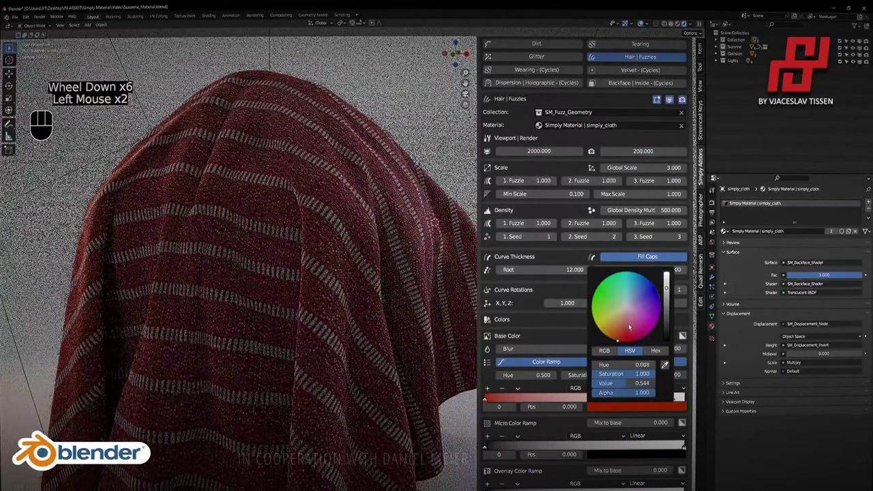
{"action": "left_click_drag", "start_coordinate": [617, 339], "coordinate": [617, 304]}
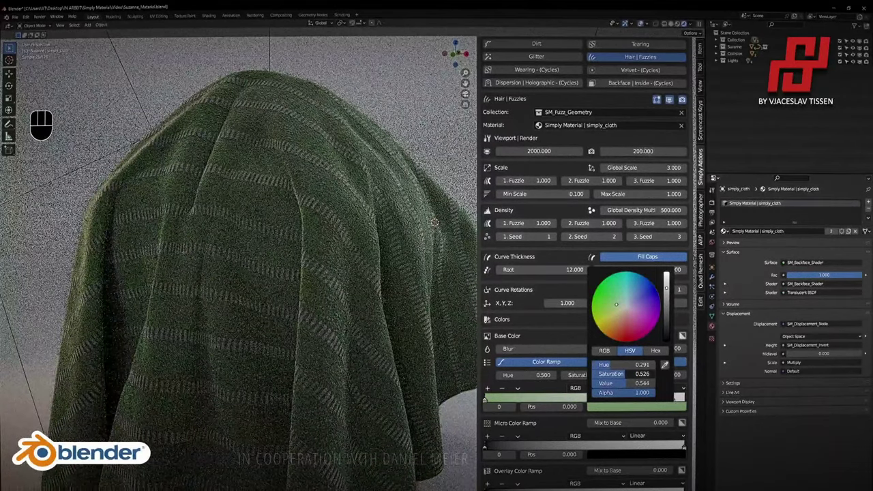
{"action": "left_click_drag", "start_coordinate": [626, 375], "coordinate": [595, 386]}
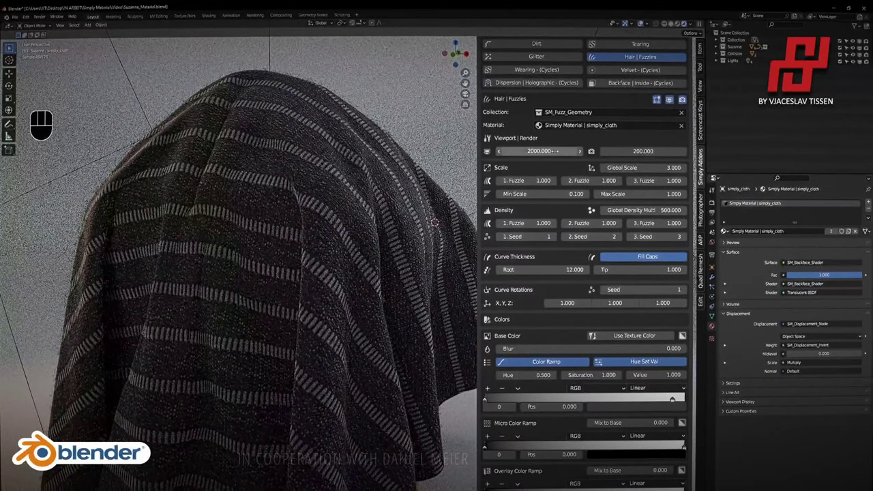
Set the Base Texture scale to 10 for finer stripes on the cloth, and collapse the texture settings again.
{"action": "scroll", "coordinate": [569, 206], "scroll_direction": "up", "scroll_amount": 3}
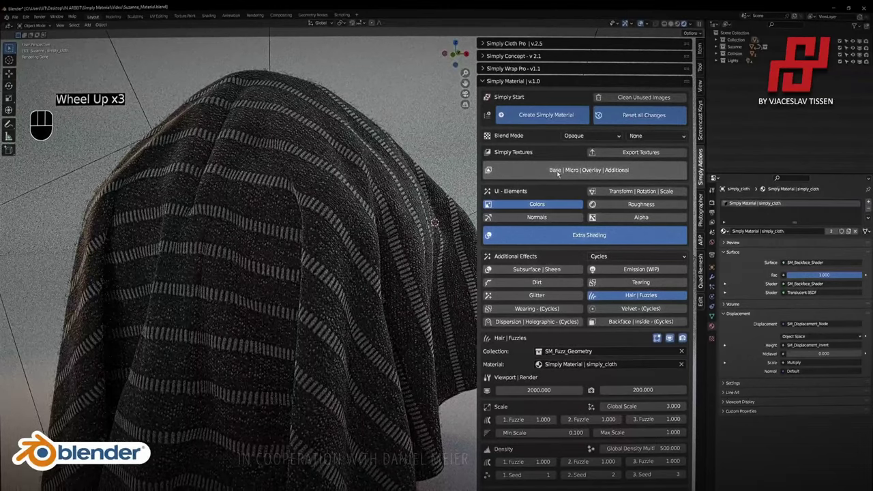
{"action": "left_click", "coordinate": [558, 176]}
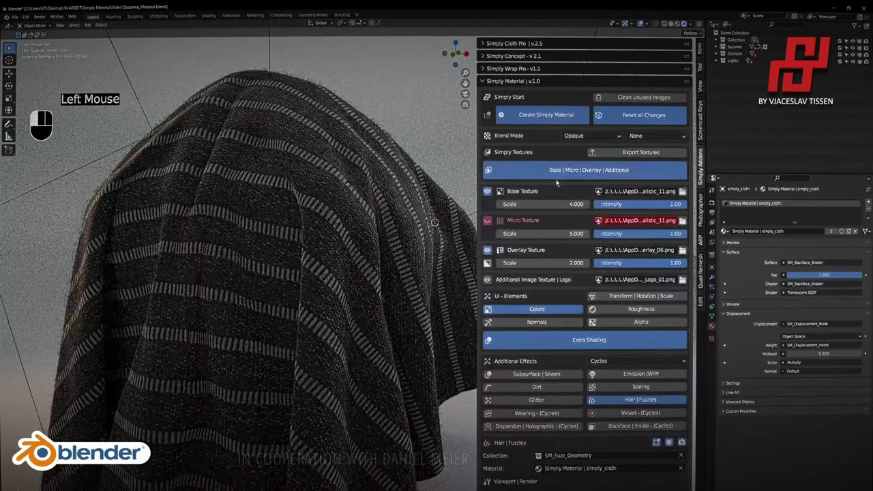
{"action": "left_click", "coordinate": [557, 202]}
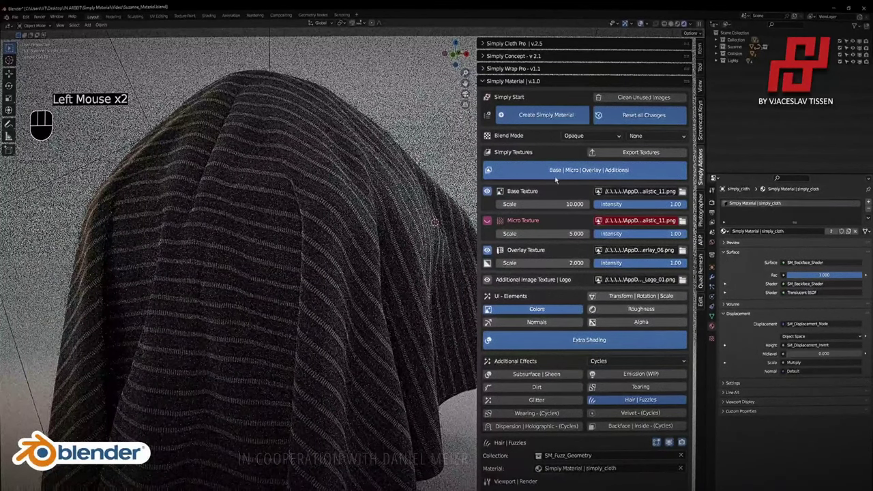
{"action": "left_click", "coordinate": [573, 176]}
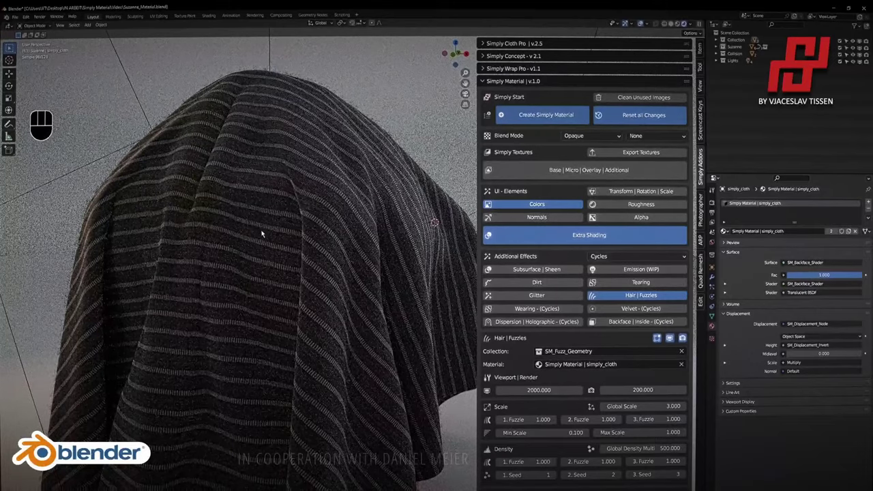
Set the scale of the third fuzzie to 0 in the Hair | Fuzzies settings.
{"action": "key", "text": "shift+alt+z"}
{"action": "key", "text": "shift+alt+z"}
{"action": "middle_click_drag", "start_coordinate": [343, 107], "coordinate": [387, 212], "text": "shift"}
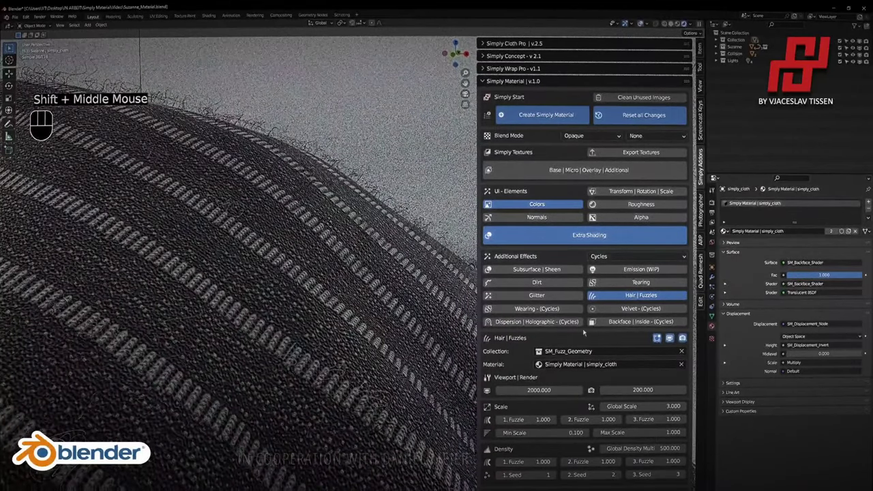
{"action": "scroll", "coordinate": [549, 322], "scroll_direction": "down", "scroll_amount": 5}
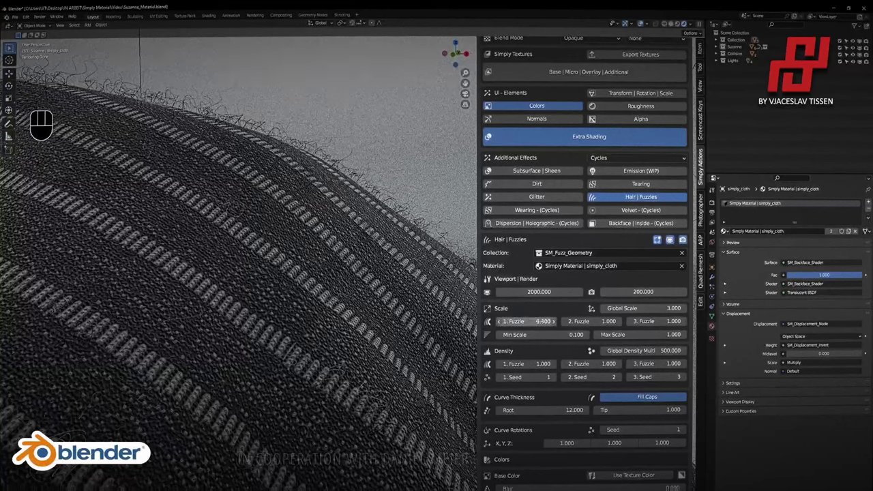
{"action": "left_click", "coordinate": [654, 321]}
{"action": "type", "text": "0"}
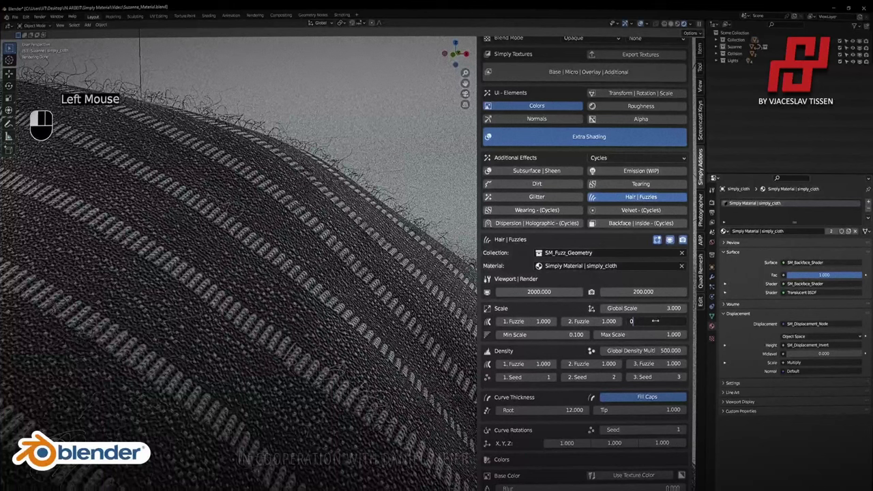
{"action": "left_click", "coordinate": [610, 326]}
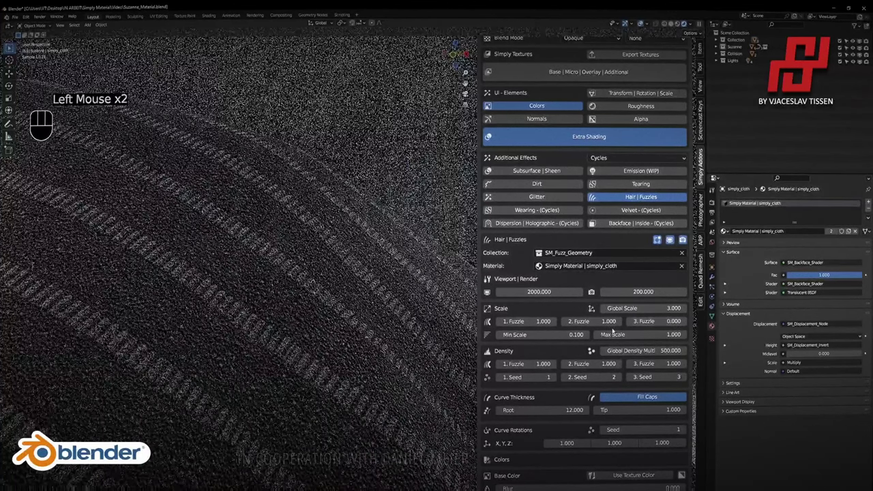
Lower the viewport amount of the hair fuzzies to 1000, and set the scale of the second fuzzie to 0.
{"action": "left_click", "coordinate": [559, 294]}
{"action": "type", "text": "10"}
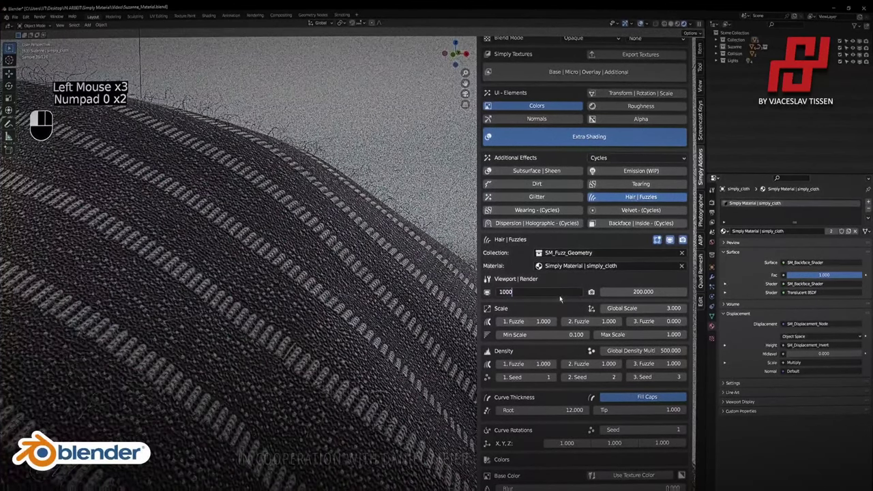
{"action": "type", "text": "00"}
{"action": "key", "text": "Return"}
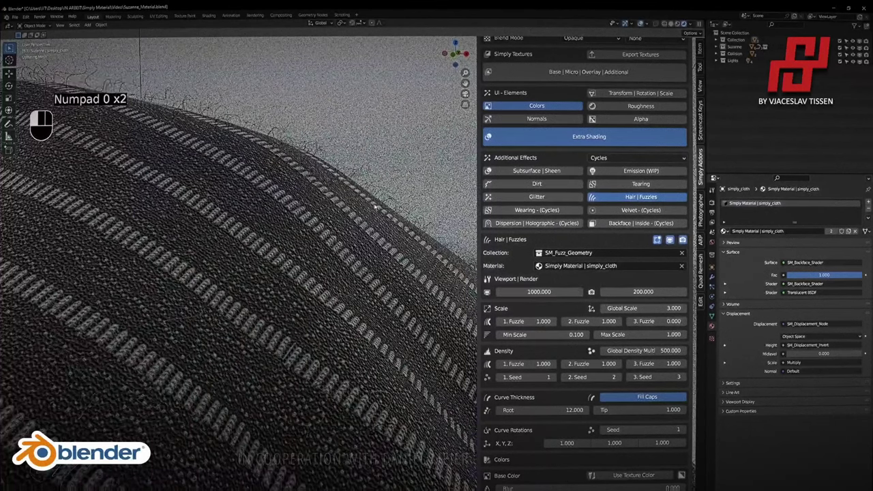
{"action": "left_click", "coordinate": [595, 321]}
{"action": "type", "text": "0"}
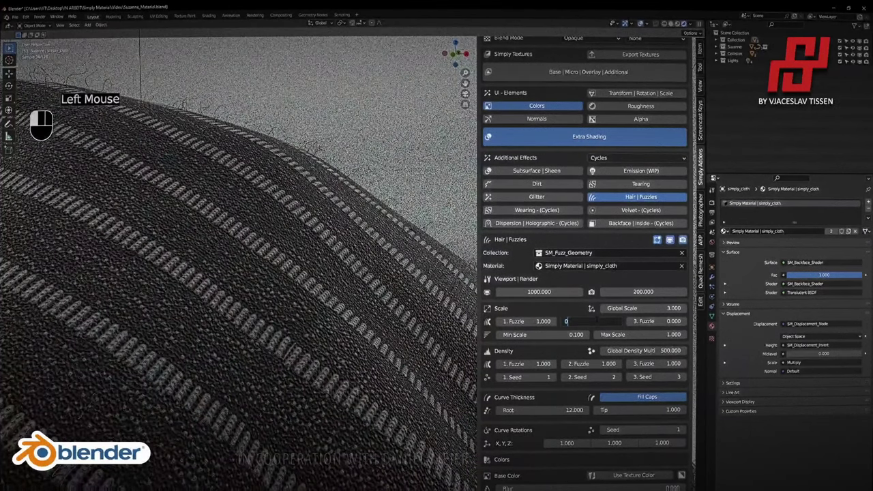
{"action": "left_click", "coordinate": [534, 410]}
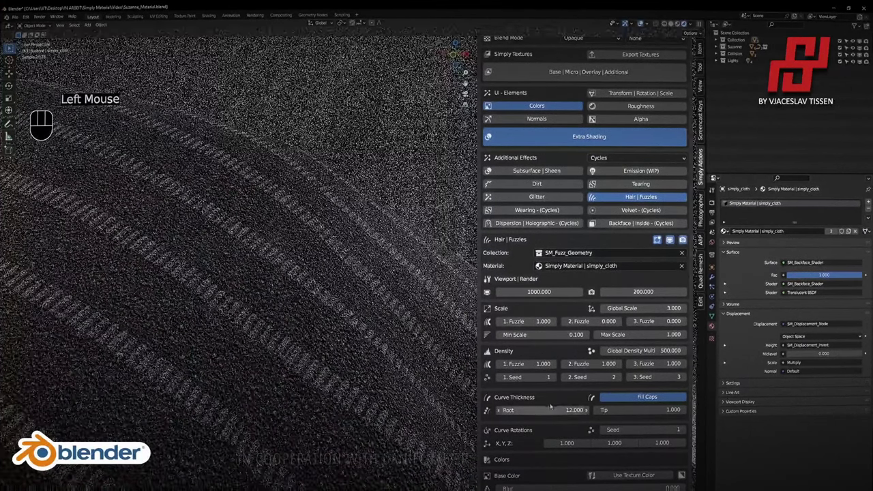
Set the Root curve thickness of the hair fuzzies to 20 and check the thicker hairs along the cloth's folds.
{"action": "left_click", "coordinate": [533, 410]}
{"action": "type", "text": "20"}
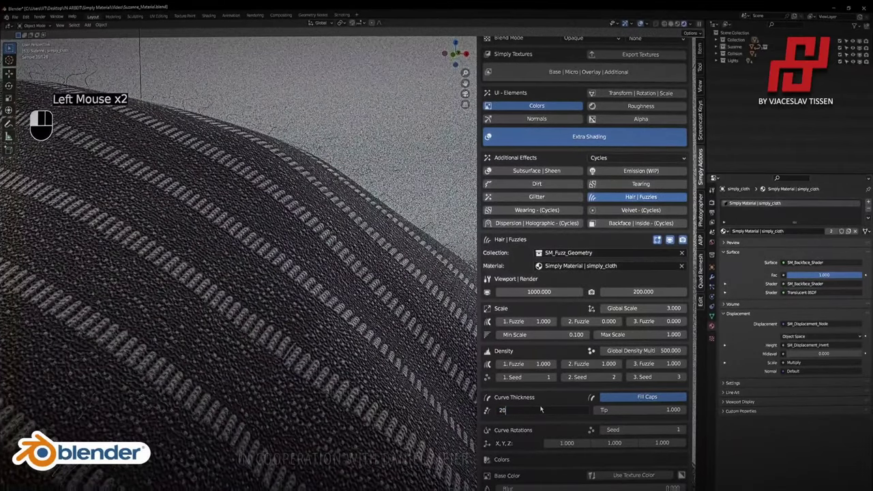
{"action": "key", "text": "Return"}
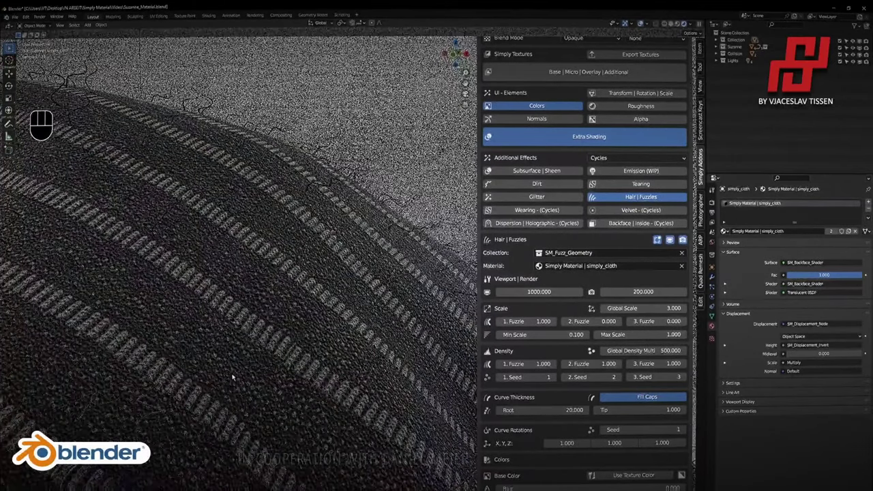
{"action": "scroll", "coordinate": [228, 373], "scroll_direction": "down", "scroll_amount": 2}
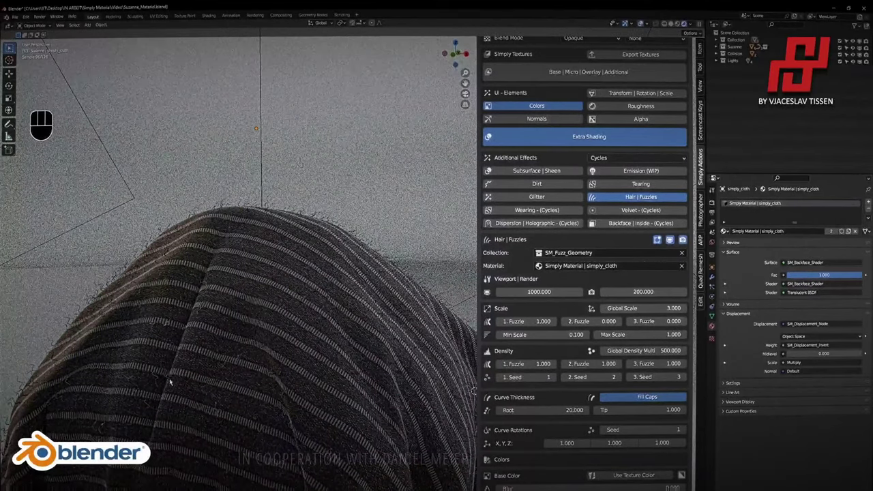
{"action": "scroll", "coordinate": [356, 211], "scroll_direction": "up", "scroll_amount": 4}
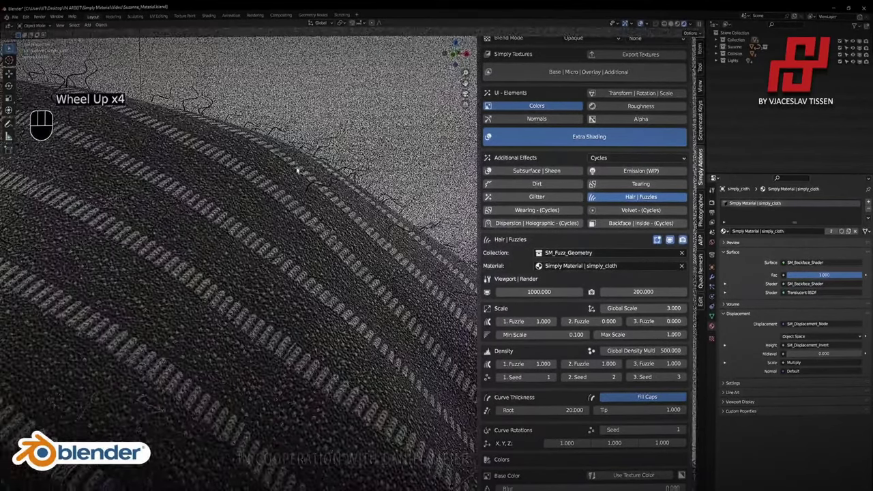
{"action": "middle_click_drag", "start_coordinate": [273, 195], "coordinate": [280, 234], "text": "shift"}
{"action": "scroll", "coordinate": [325, 262], "scroll_direction": "down", "scroll_amount": 1}
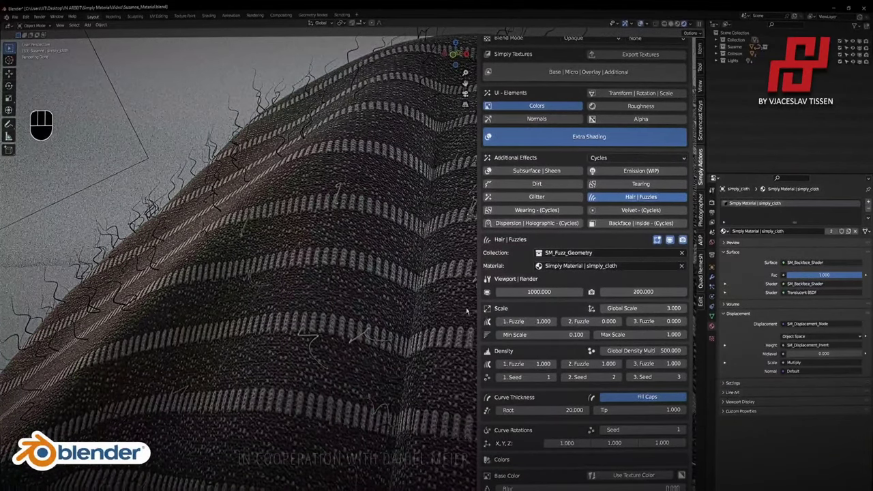
Set the scale of the second fuzzie to 1 in the Hair | Fuzzies settings.
{"action": "left_click", "coordinate": [586, 321]}
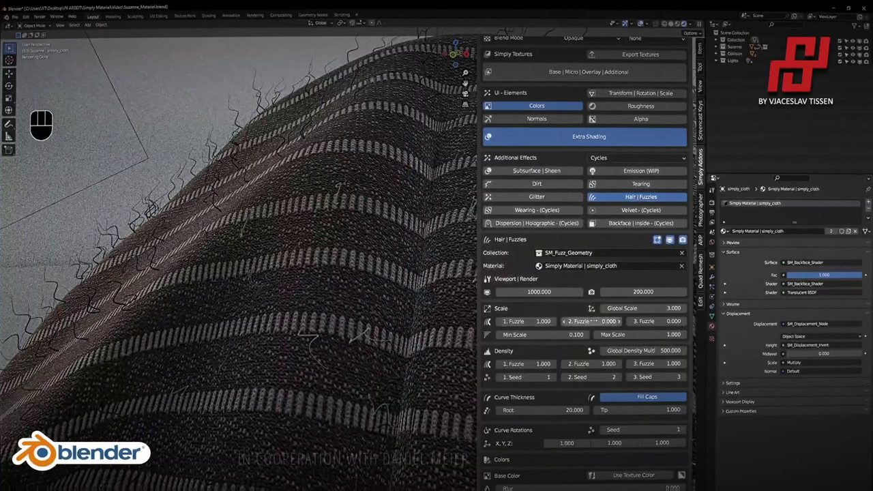
{"action": "type", "text": "1"}
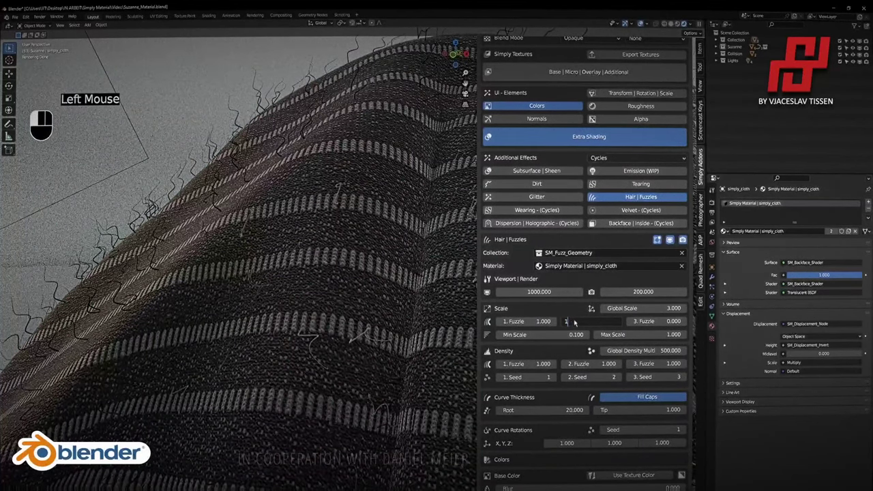
{"action": "key", "text": "Return"}
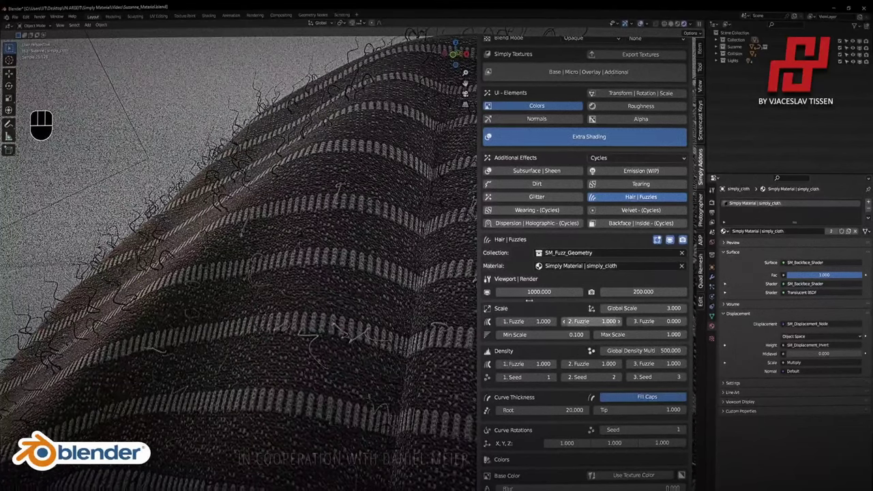
Raise the scale of the second fuzzie to 5 and inspect the hairs over the whole cloth.
{"action": "left_click", "coordinate": [596, 321]}
{"action": "type", "text": "5"}
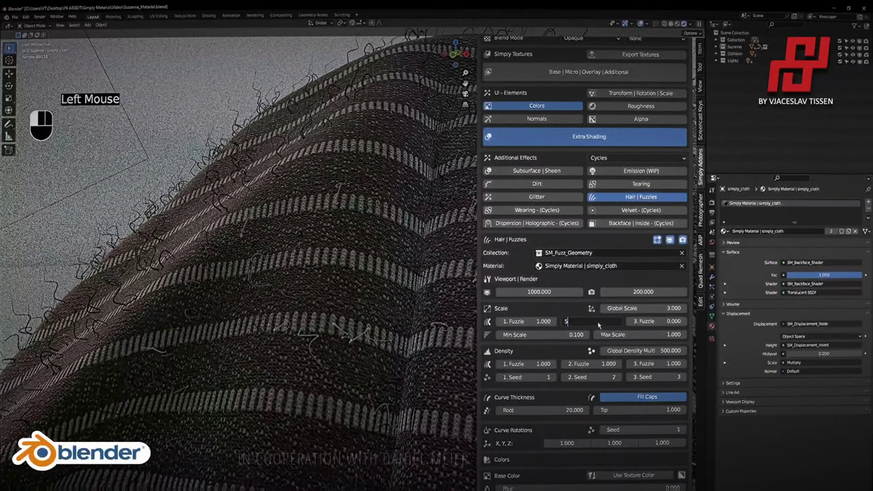
{"action": "key", "text": "Return"}
{"action": "scroll", "coordinate": [343, 313], "scroll_direction": "down", "scroll_amount": 3}
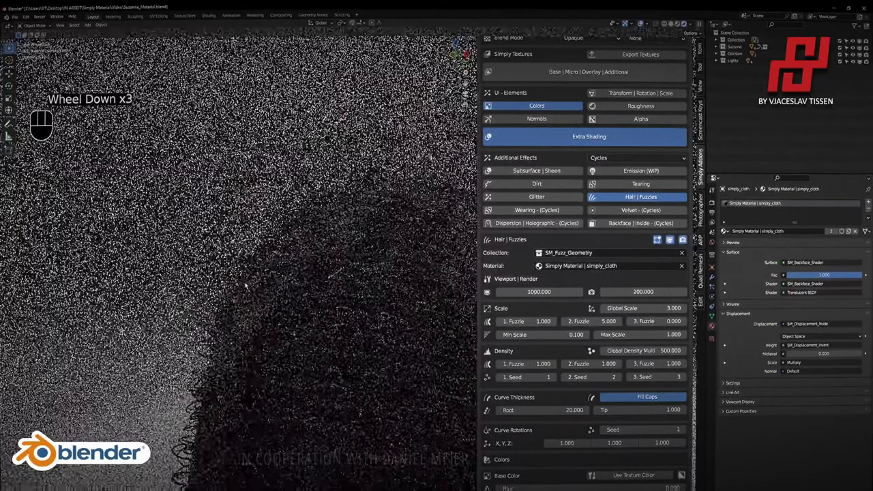
{"action": "middle_click_drag", "start_coordinate": [343, 313], "coordinate": [309, 225], "text": "shift"}
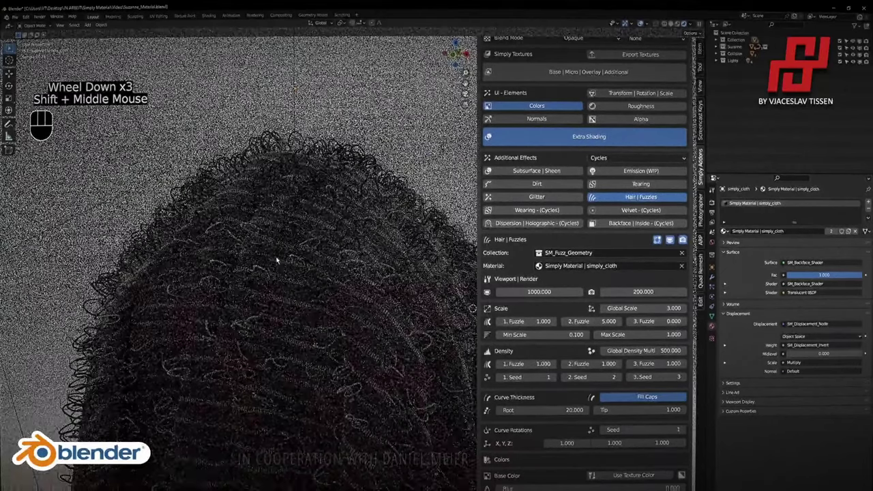
Reduce the Root curve thickness of the hair fuzzies to 15.
{"action": "left_click", "coordinate": [570, 410]}
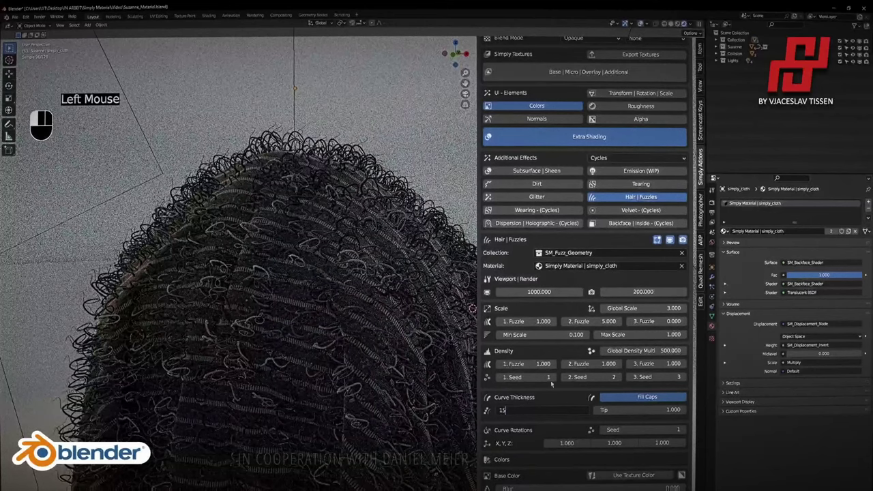
{"action": "type", "text": "15"}
{"action": "key", "text": "Return"}
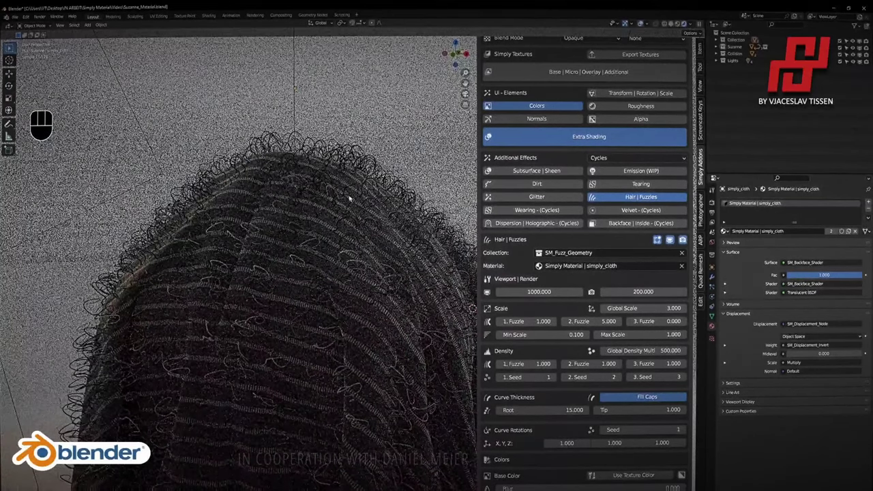
Lower the scale of the second fuzzie to 2 and examine the hairs close up along the cloth's folds.
{"action": "left_click", "coordinate": [600, 318]}
{"action": "type", "text": "2"}
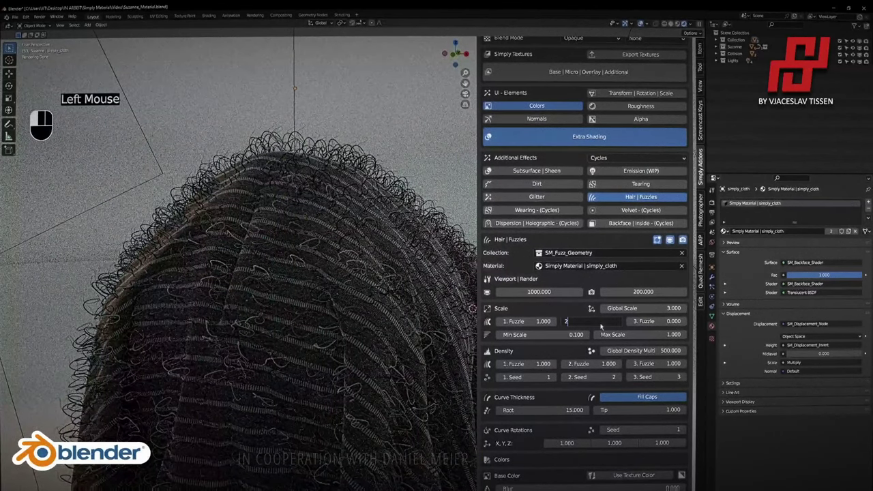
{"action": "key", "text": "Return"}
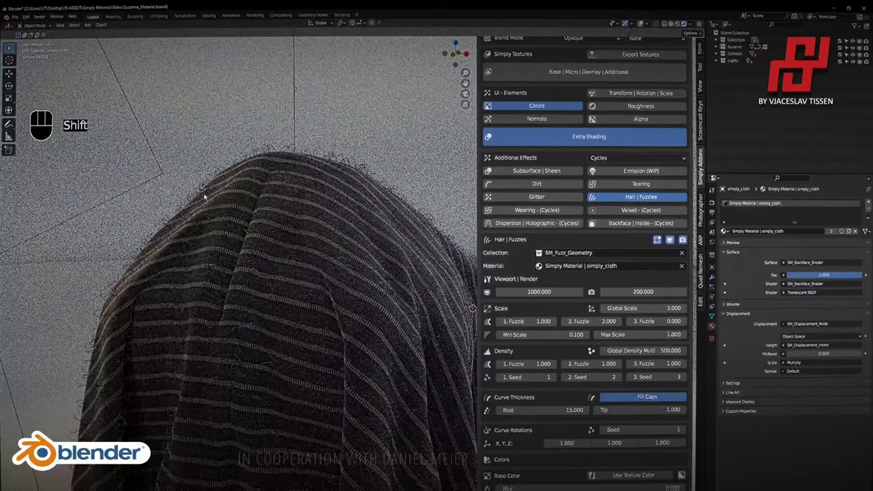
{"action": "middle_click_drag", "start_coordinate": [209, 196], "coordinate": [206, 273], "text": "shift"}
{"action": "scroll", "coordinate": [203, 184], "scroll_direction": "up", "scroll_amount": 3}
{"action": "scroll", "coordinate": [202, 181], "scroll_direction": "down", "scroll_amount": 1}
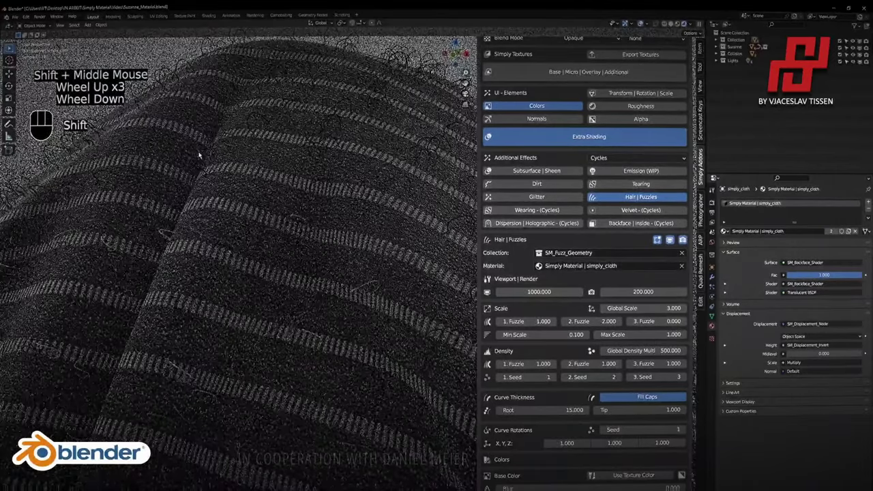
{"action": "middle_click_drag", "start_coordinate": [198, 151], "coordinate": [201, 164], "text": "shift"}
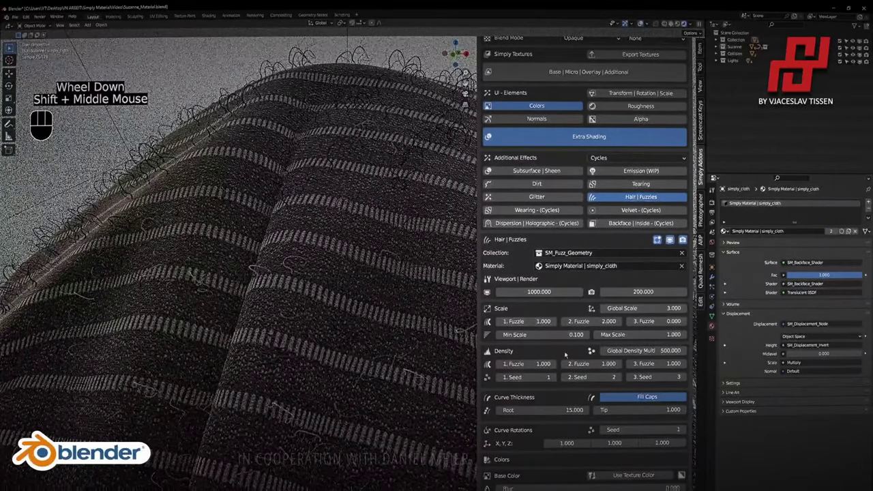
Set the scale of the second fuzzie to 1 and the scale of the first fuzzie to 0.5.
{"action": "left_click", "coordinate": [578, 321]}
{"action": "type", "text": "1"}
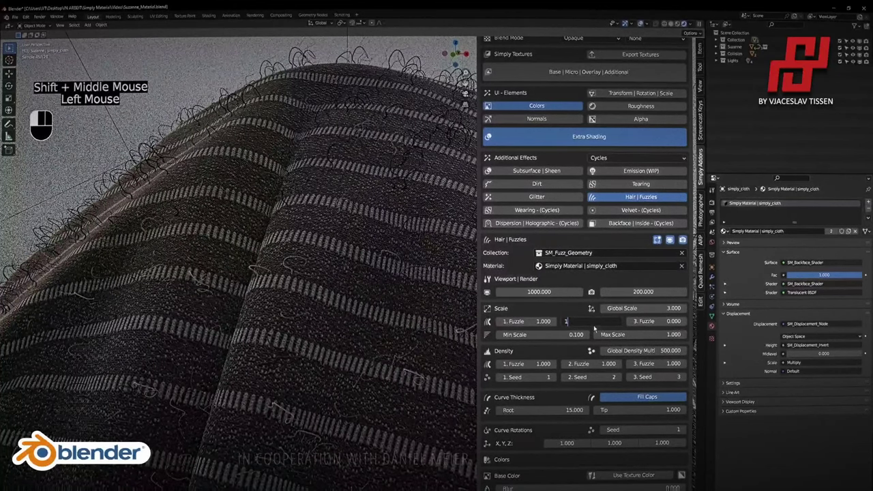
{"action": "left_click", "coordinate": [594, 329]}
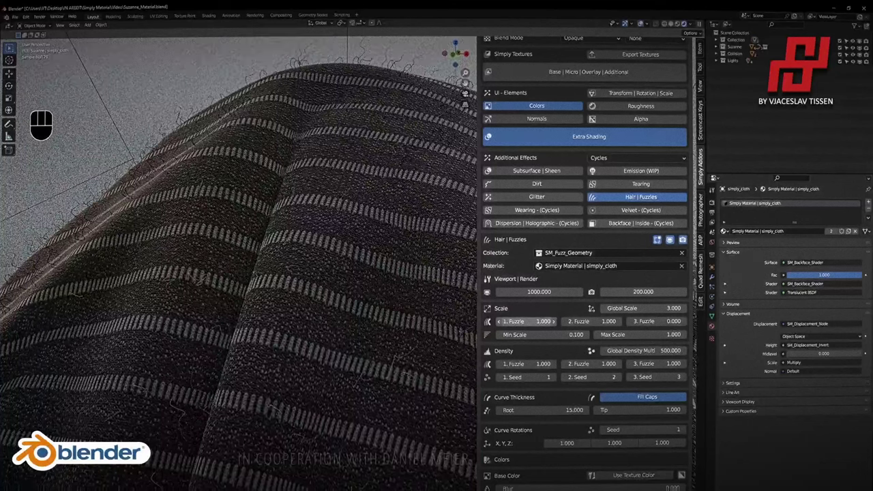
{"action": "left_click", "coordinate": [536, 321]}
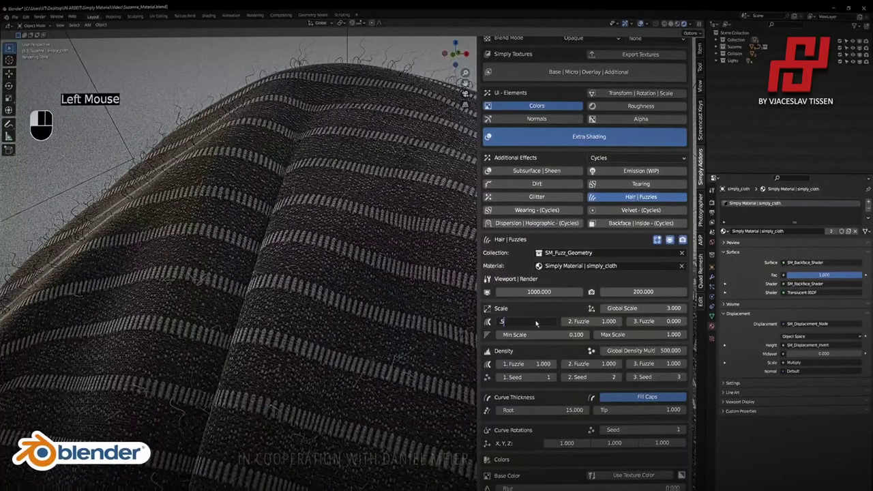
{"action": "key", "text": "Return"}
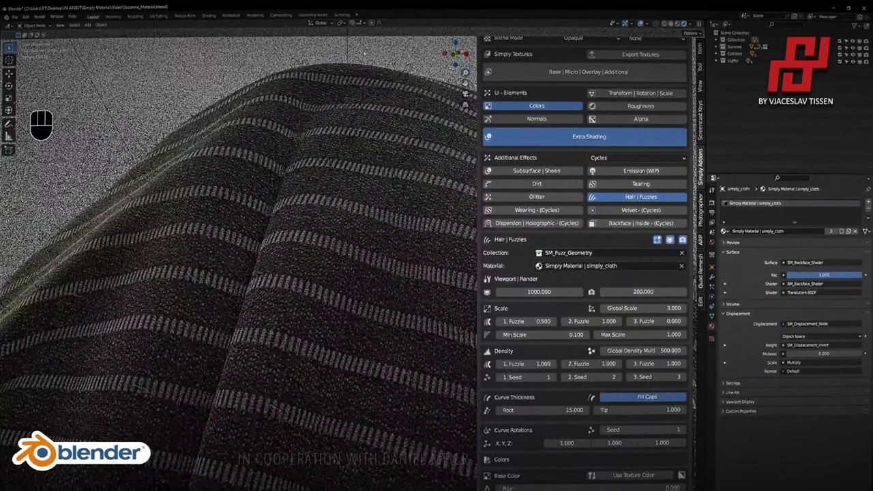
Bring back the third fuzzie by setting its scale to 1.
{"action": "left_click", "coordinate": [647, 322]}
{"action": "type", "text": "1"}
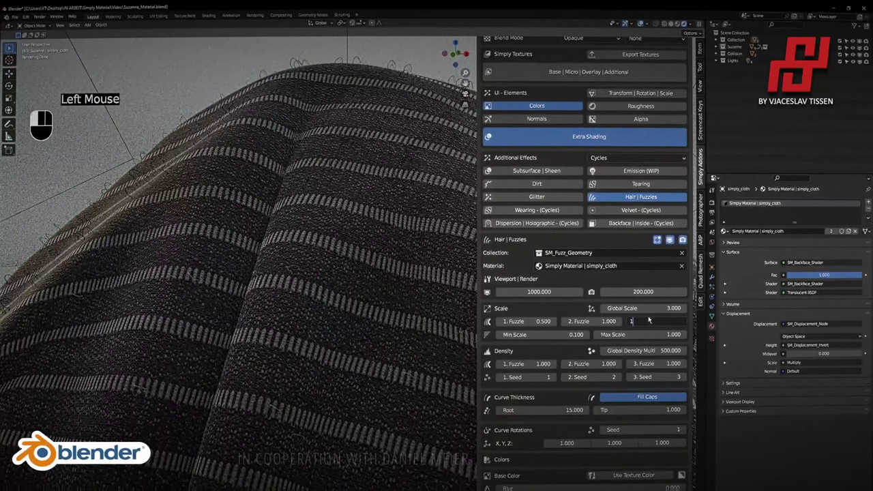
{"action": "key", "text": "Return"}
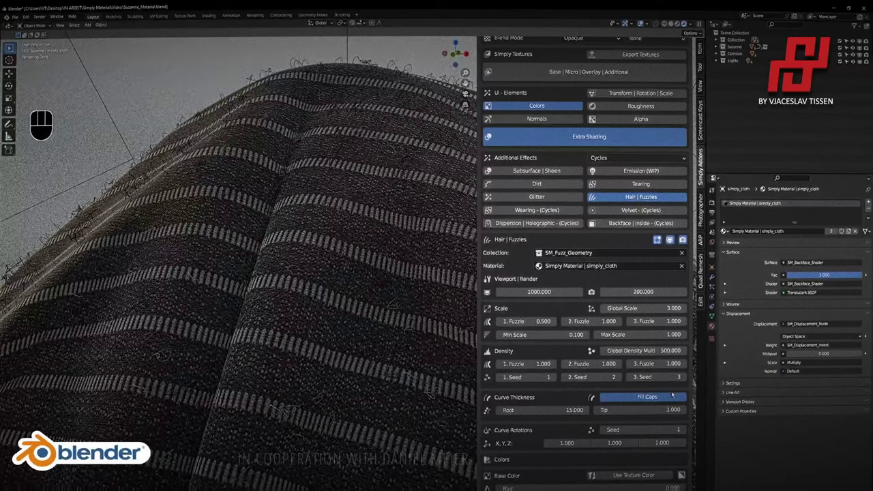
Raise the scale of the third fuzzie to 5 and inspect the hairs across the whole cloth.
{"action": "left_click", "coordinate": [665, 322]}
{"action": "type", "text": "5"}
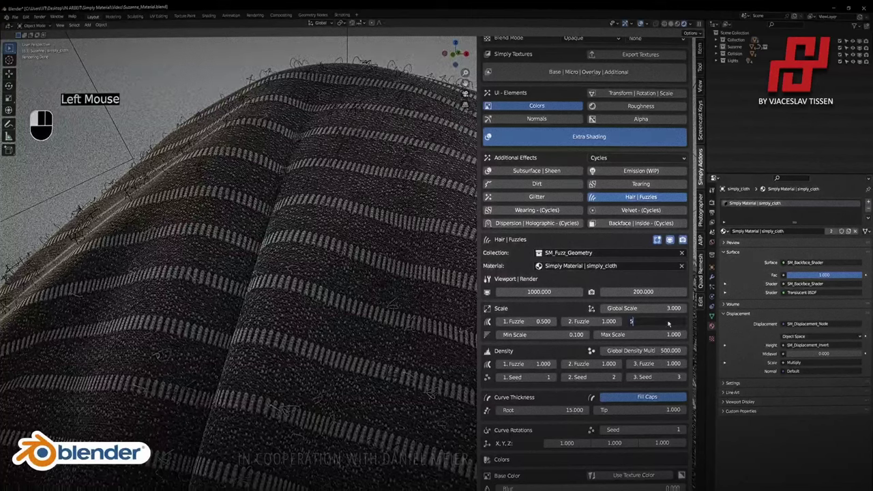
{"action": "key", "text": "Return"}
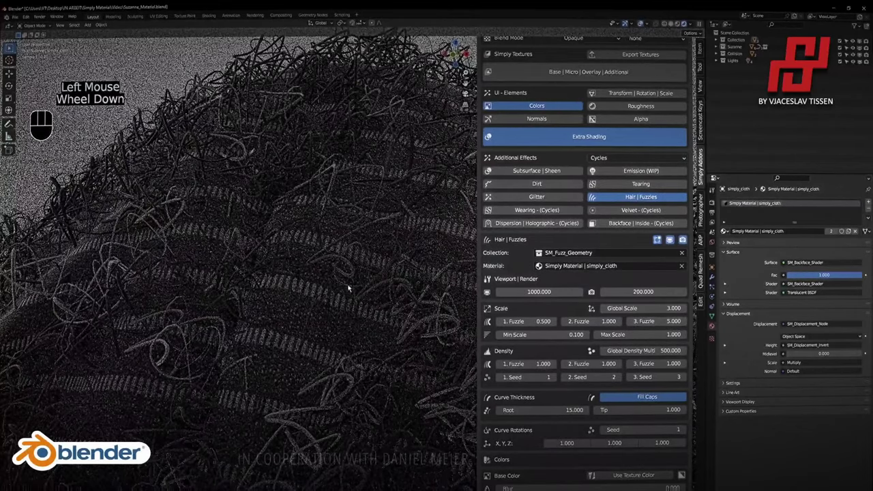
{"action": "scroll", "coordinate": [395, 321], "scroll_direction": "down", "scroll_amount": 3}
{"action": "scroll", "coordinate": [396, 321], "scroll_direction": "down", "scroll_amount": 1}
{"action": "middle_click_drag", "start_coordinate": [395, 321], "coordinate": [324, 276], "text": "shift"}
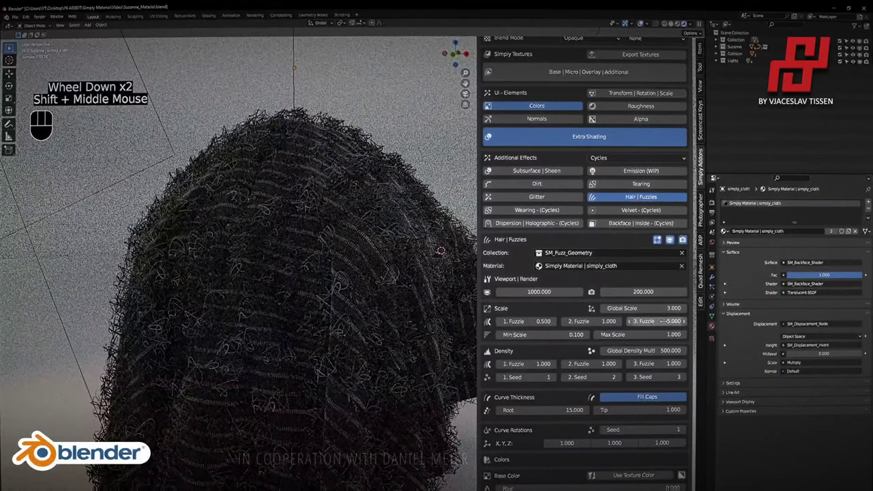
Lower the scale of the third fuzzie to 3 and further to 2, and check the hairs along the cloth's edge.
{"action": "left_click", "coordinate": [665, 323]}
{"action": "type", "text": "3"}
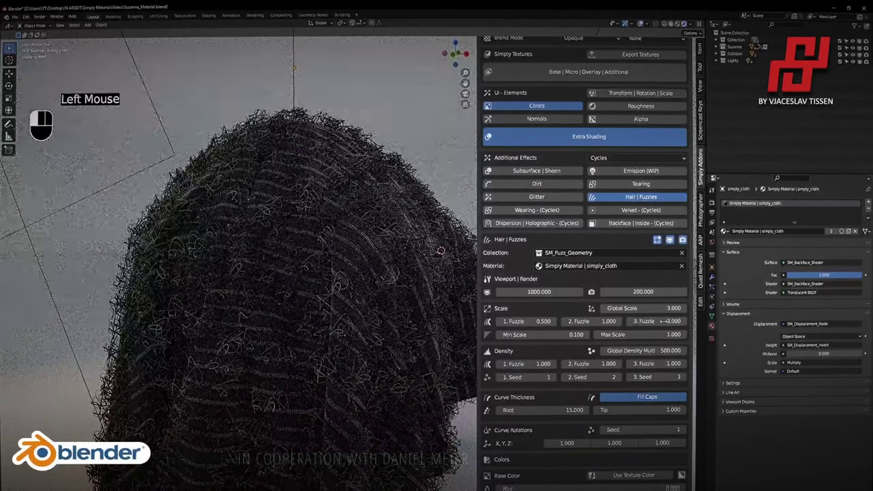
{"action": "key", "text": "Return"}
{"action": "left_click", "coordinate": [665, 321]}
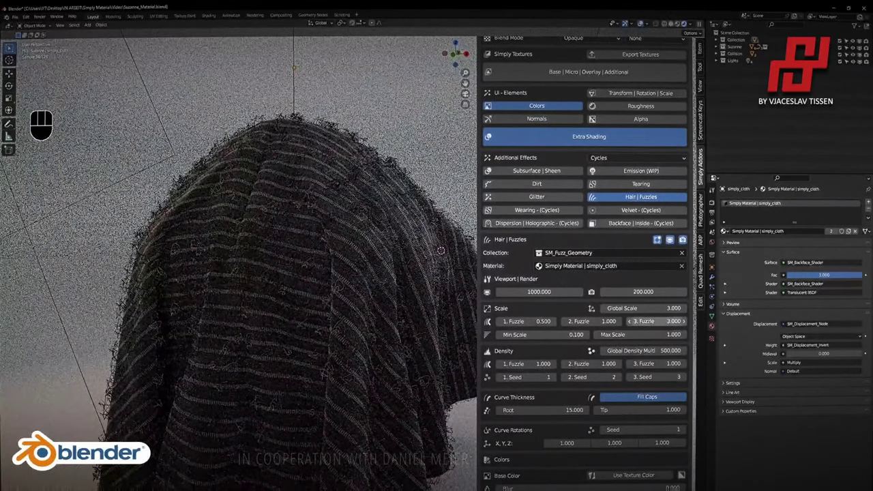
{"action": "type", "text": "2"}
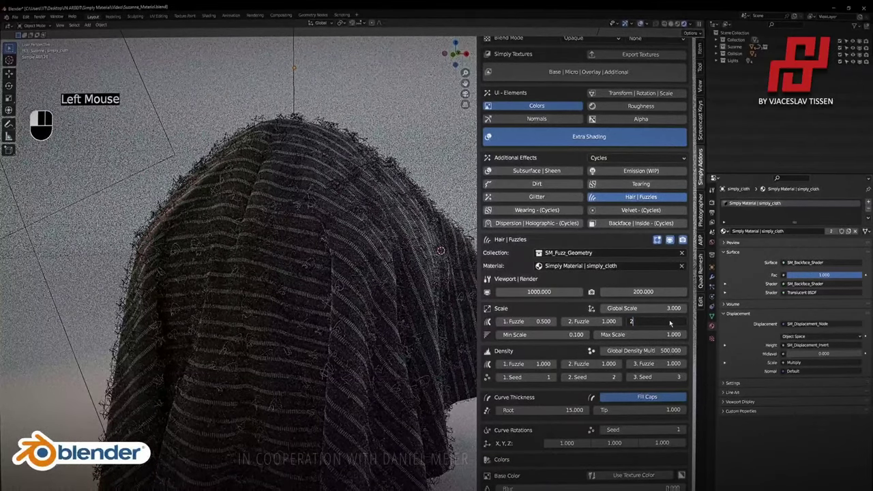
{"action": "key", "text": "Return"}
{"action": "scroll", "coordinate": [258, 196], "scroll_direction": "up", "scroll_amount": 1}
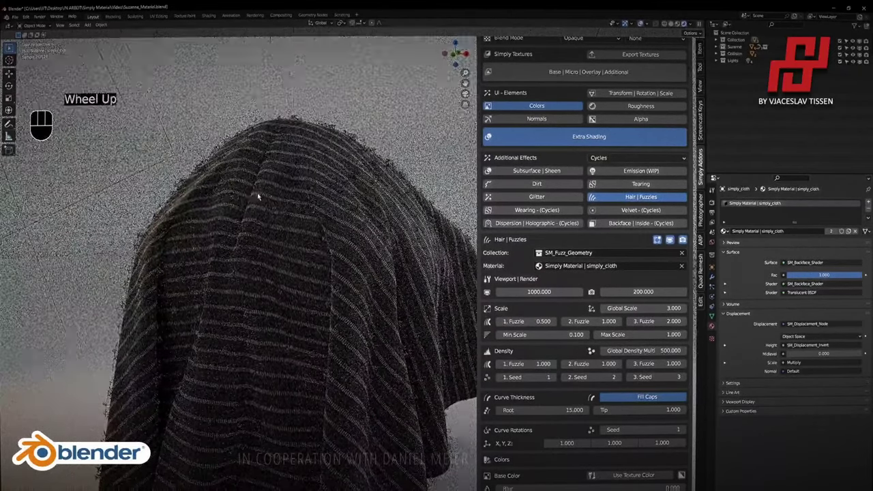
{"action": "scroll", "coordinate": [256, 184], "scroll_direction": "down", "scroll_amount": 1}
{"action": "middle_click_drag", "start_coordinate": [253, 171], "coordinate": [365, 201], "text": "shift"}
{"action": "scroll", "coordinate": [218, 199], "scroll_direction": "up", "scroll_amount": 1}
{"action": "scroll", "coordinate": [422, 234], "scroll_direction": "up", "scroll_amount": 1}
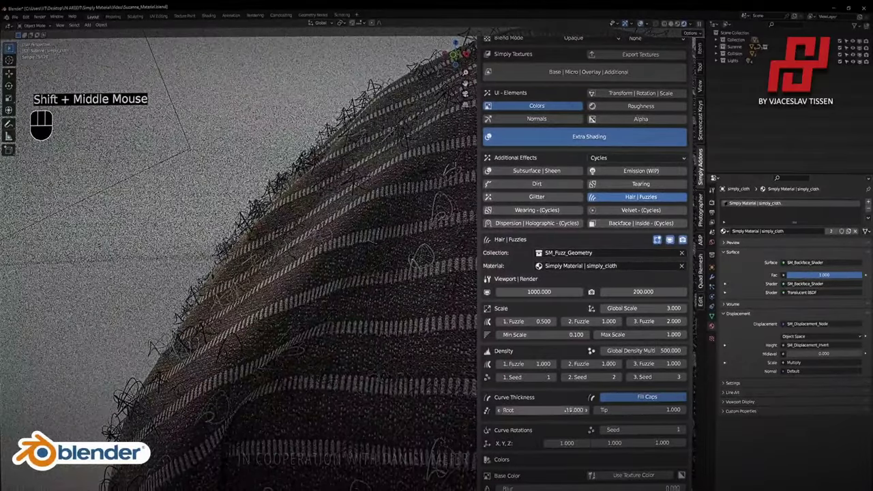
Set the density of both the first and the second fuzzie to 0.
{"action": "left_click", "coordinate": [535, 363]}
{"action": "type", "text": "0"}
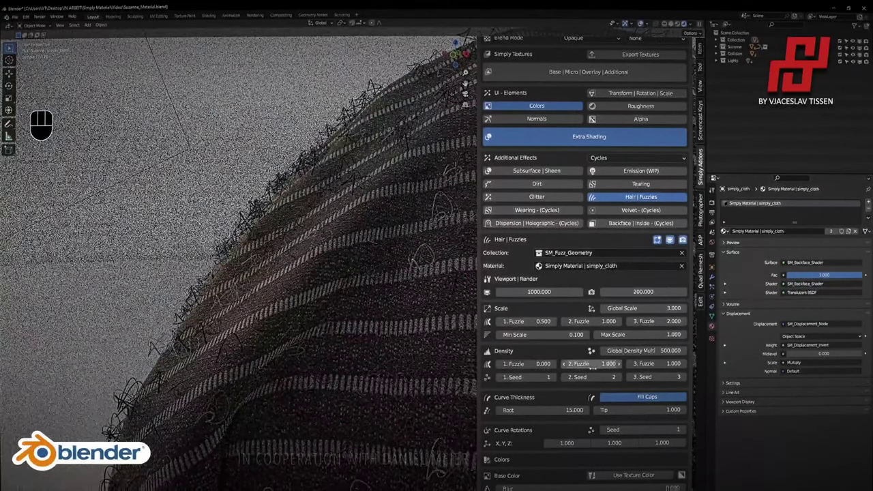
{"action": "left_click", "coordinate": [591, 366]}
{"action": "type", "text": "0"}
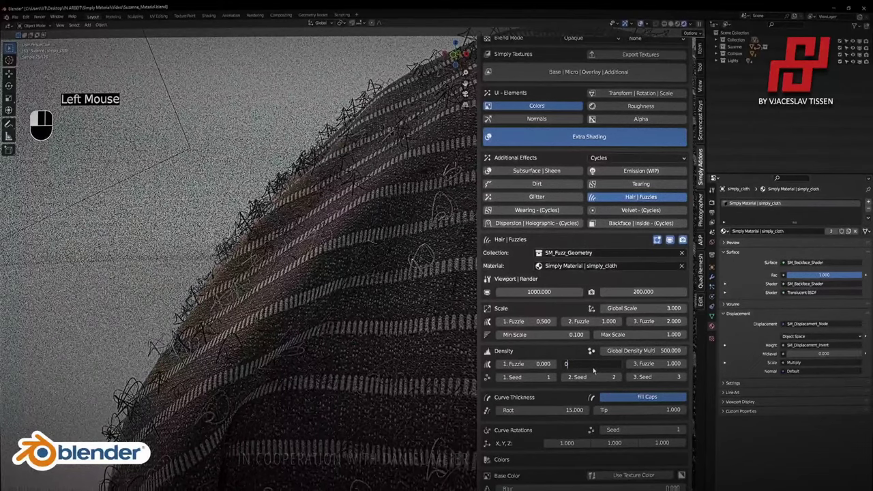
{"action": "left_click", "coordinate": [594, 371]}
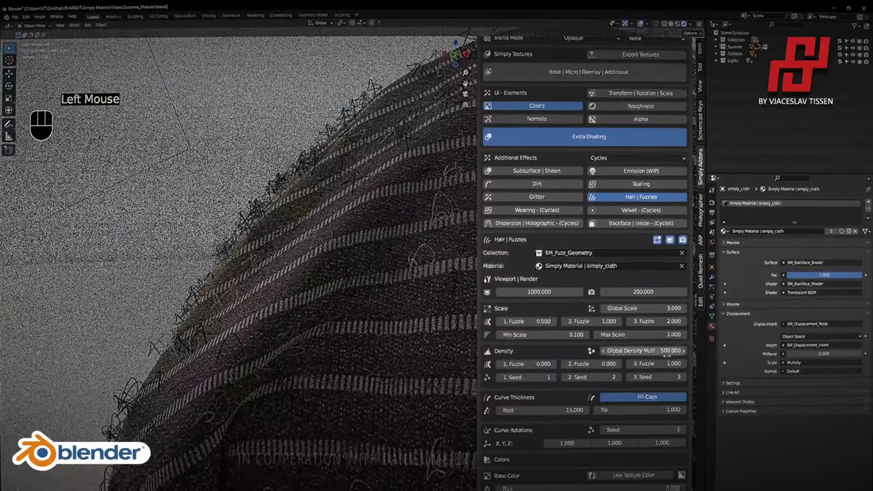
Lower the density of the third fuzzie to 0.2 and further to 0.1.
{"action": "scroll", "coordinate": [293, 245], "scroll_direction": "down", "scroll_amount": 1}
{"action": "middle_click_drag", "start_coordinate": [293, 246], "coordinate": [293, 261], "text": "shift"}
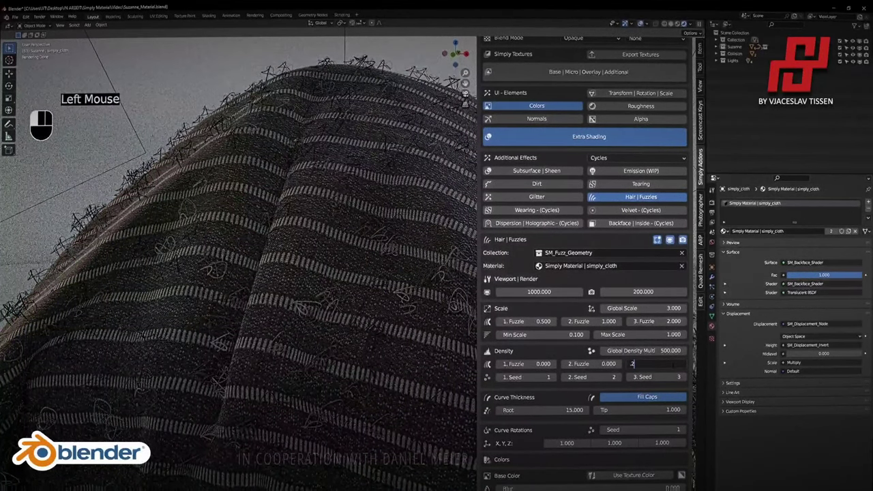
{"action": "key", "text": "Return"}
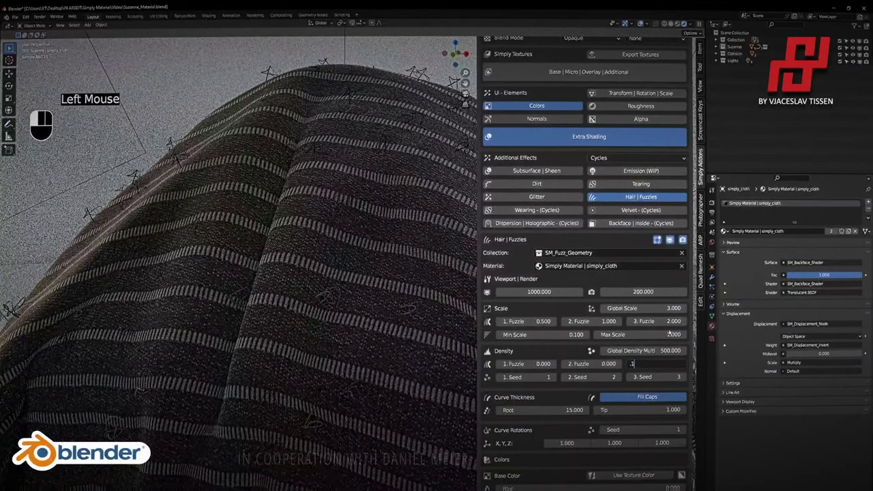
Set the scale of the third fuzzie to 1 and the Root curve thickness to 18.
{"action": "double_click", "coordinate": [641, 322]}
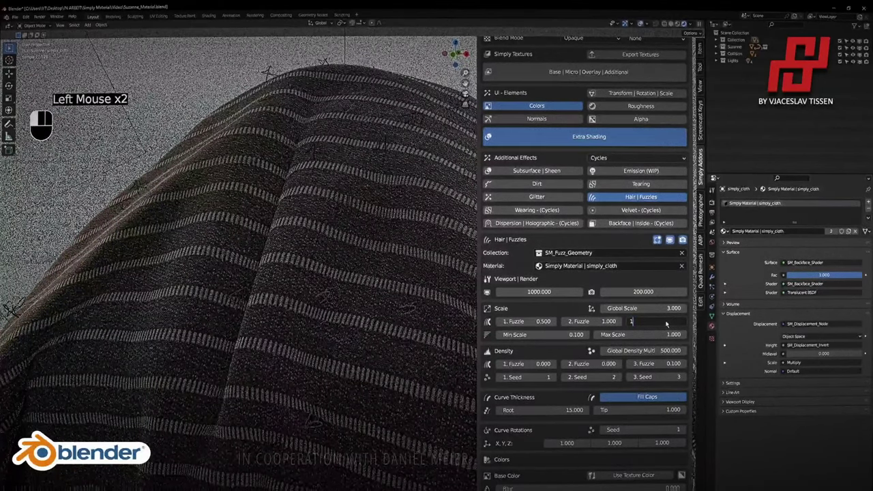
{"action": "left_click", "coordinate": [570, 412]}
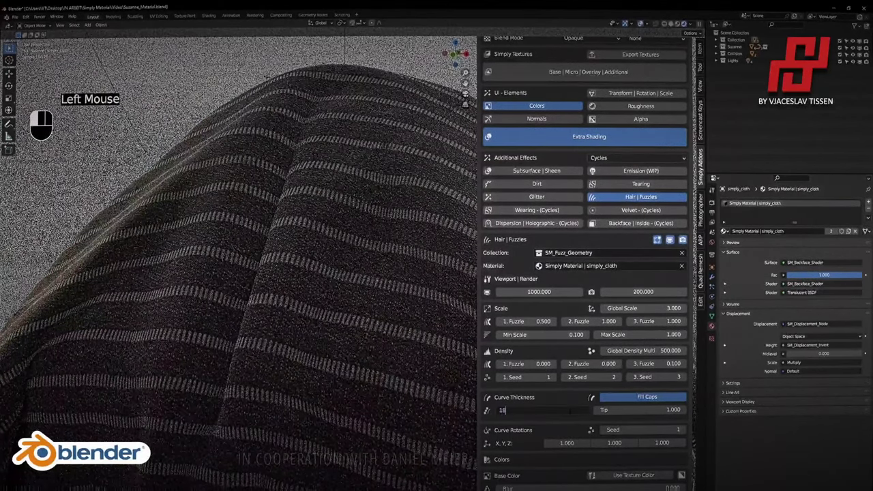
{"action": "key", "text": "Return"}
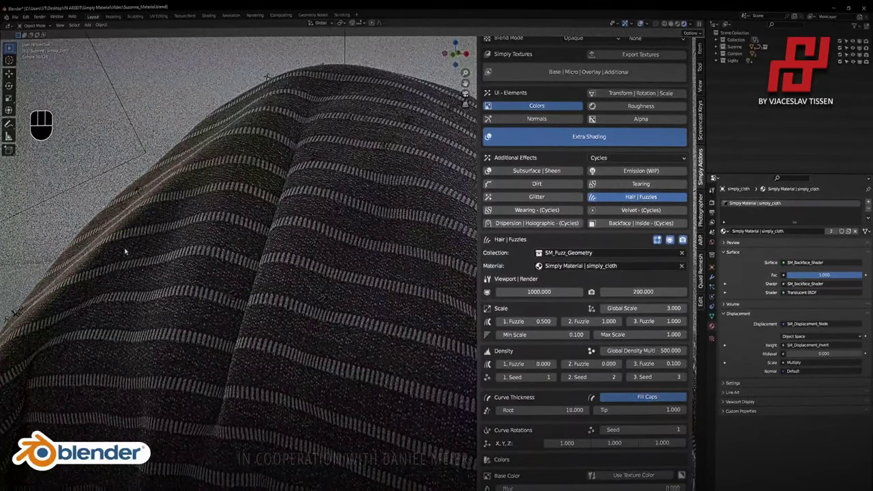
Set the density of the second fuzzie to 1 and of the first fuzzie to 0.5.
{"action": "left_click", "coordinate": [586, 363]}
{"action": "type", "text": "1"}
{"action": "left_click", "coordinate": [534, 364]}
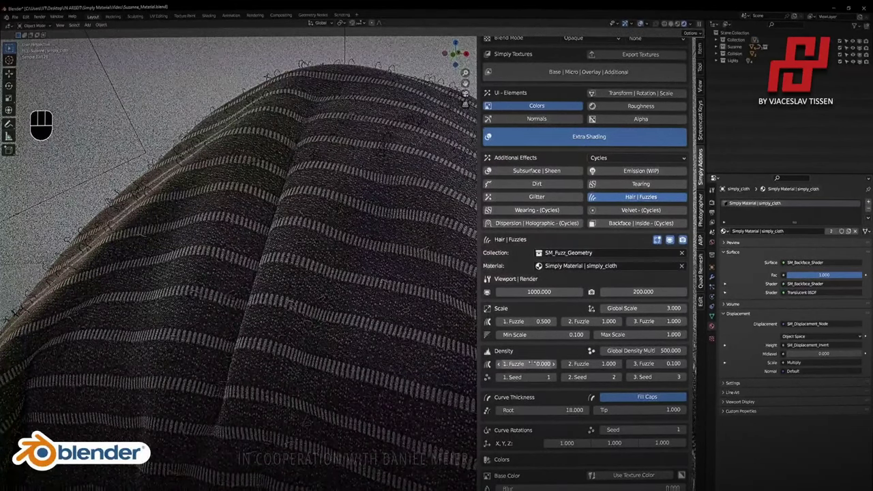
{"action": "left_click", "coordinate": [530, 363]}
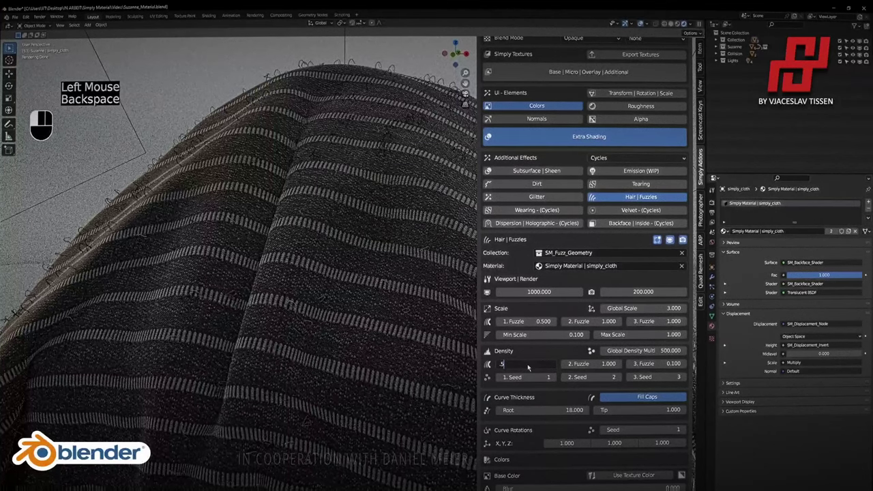
{"action": "type", "text": ".5"}
{"action": "key", "text": "Return"}
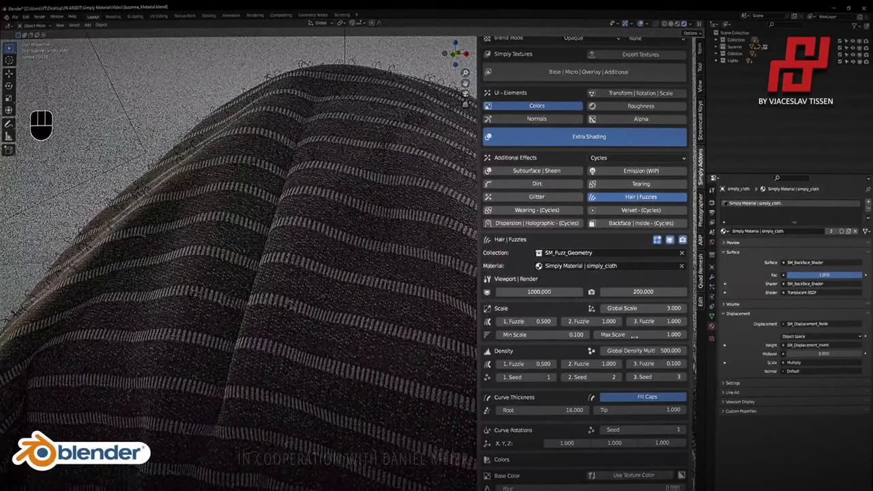
Try a Global Density Multiplier of 200 for the fuzzies and raise it to 2000.
{"action": "left_click", "coordinate": [635, 351]}
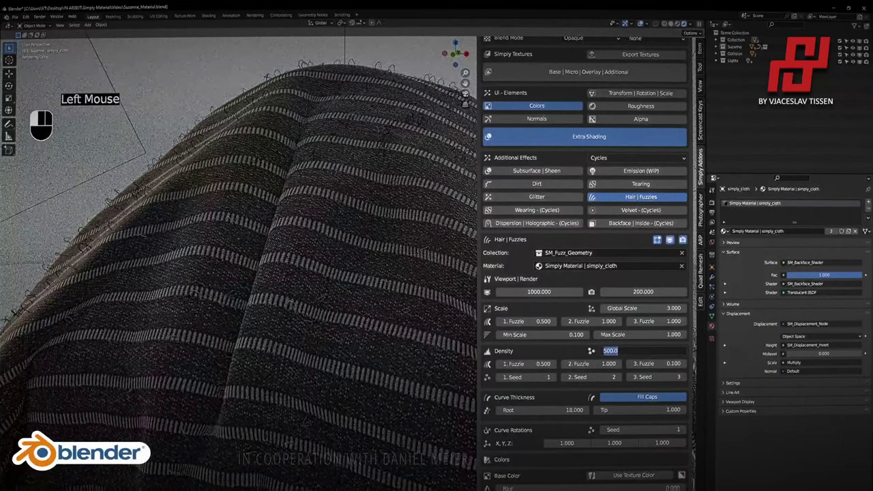
{"action": "type", "text": "2"}
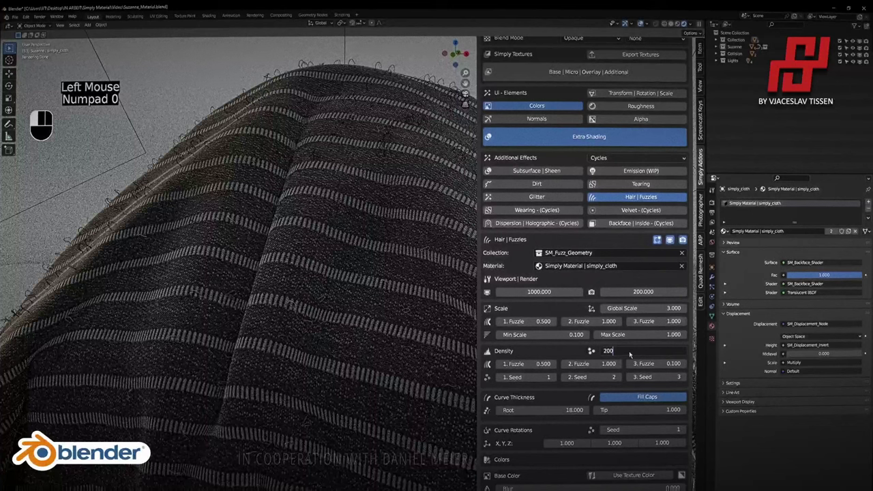
{"action": "type", "text": "00"}
{"action": "key", "text": "Return"}
{"action": "left_click", "coordinate": [641, 351]}
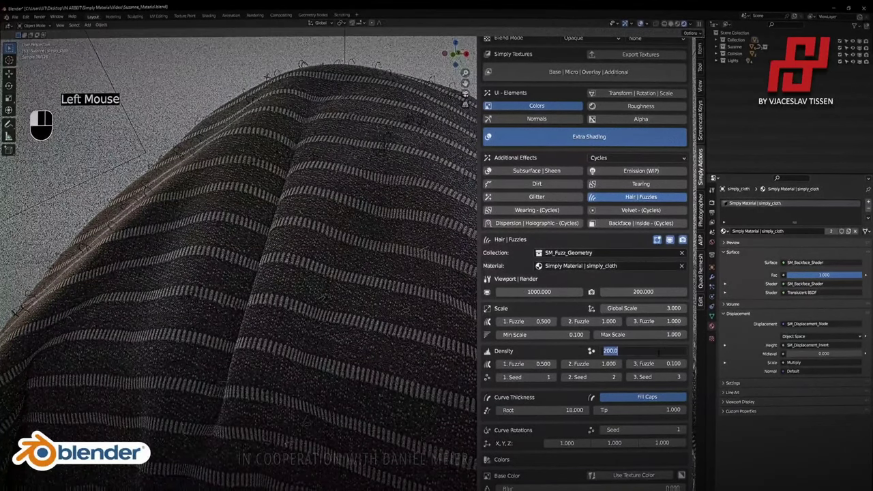
{"action": "type", "text": "2"}
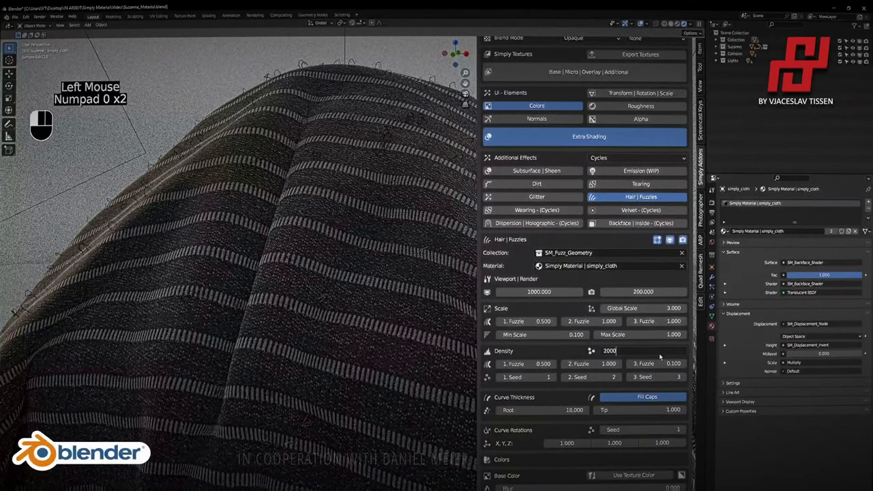
{"action": "type", "text": "000"}
{"action": "key", "text": "Return"}
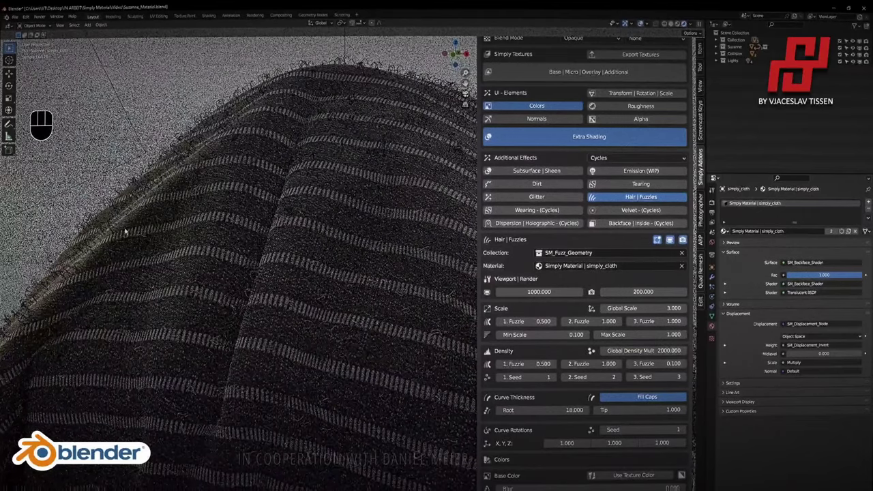
Turn off the viewport display of the hair fuzzies and look at the plain cloth.
{"action": "left_click", "coordinate": [536, 292]}
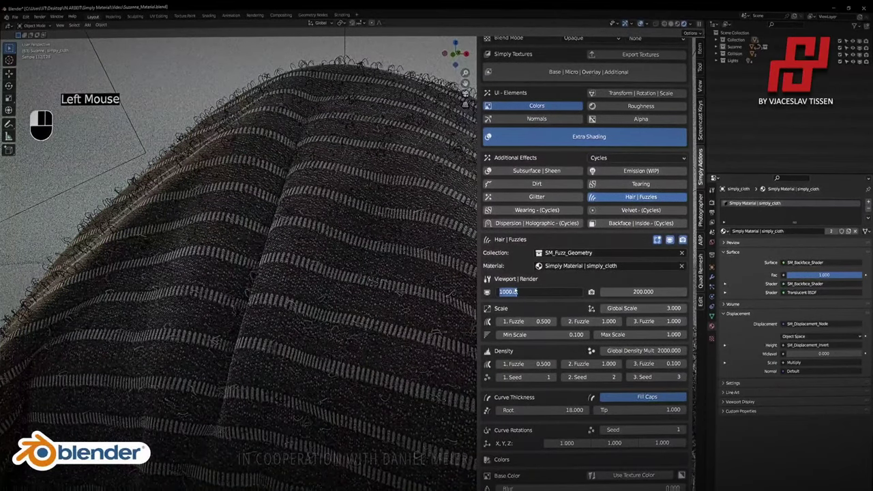
{"action": "left_click", "coordinate": [464, 292]}
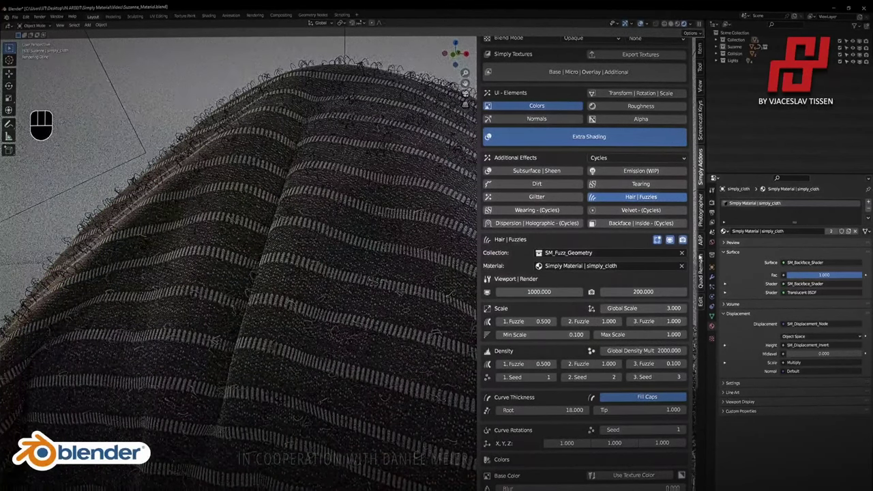
{"action": "scroll", "coordinate": [395, 208], "scroll_direction": "down", "scroll_amount": 2}
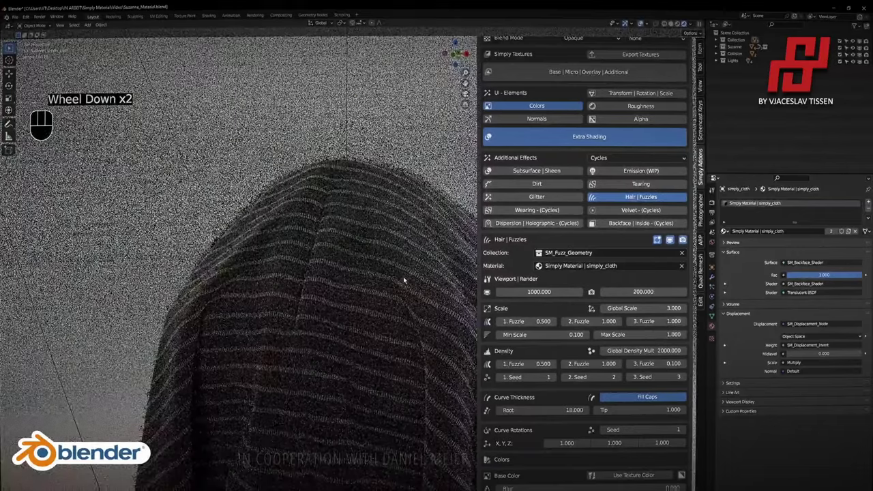
{"action": "middle_click_drag", "start_coordinate": [403, 276], "coordinate": [434, 233], "text": "shift"}
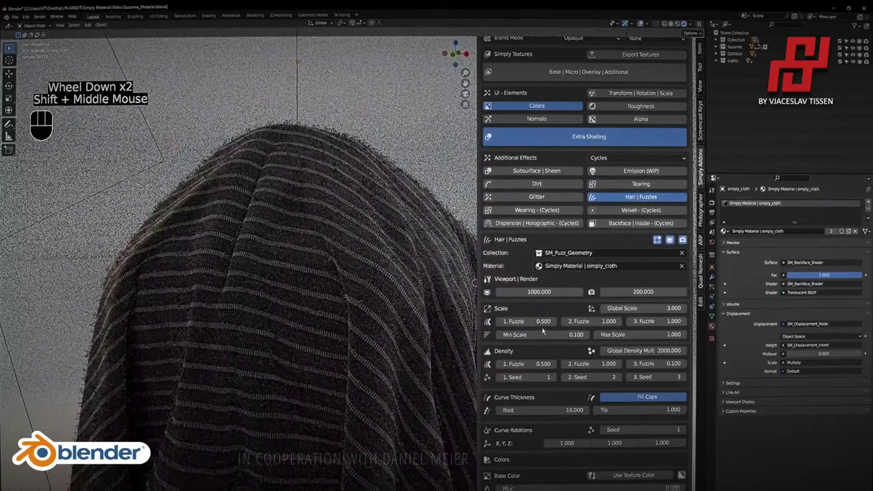
{"action": "left_click", "coordinate": [669, 241]}
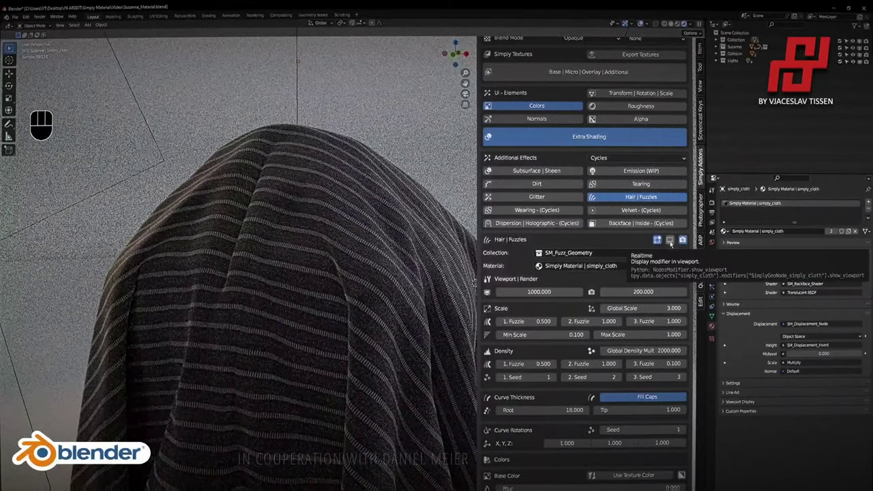
{"action": "middle_click_drag", "start_coordinate": [334, 216], "coordinate": [289, 208], "text": "shift"}
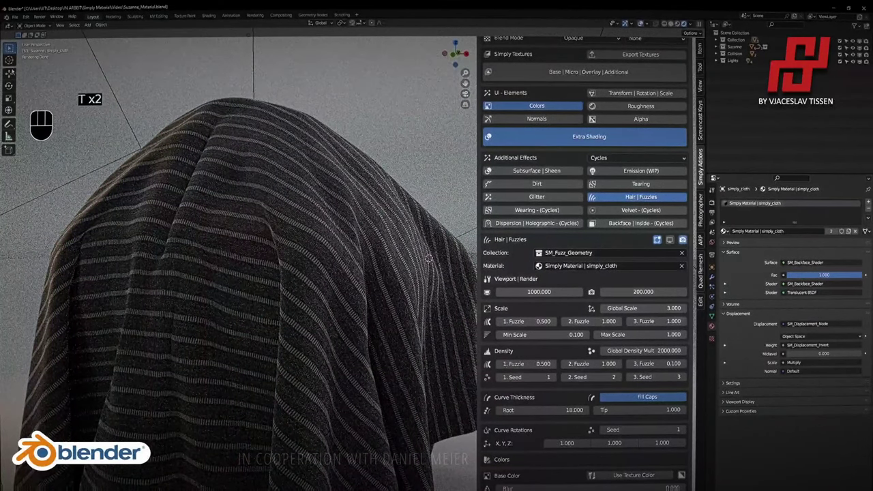
Split off a new area beside the 3D view and show the Blend Files library in an Asset Browser there.
{"action": "left_click_drag", "start_coordinate": [3, 25], "coordinate": [134, 29]}
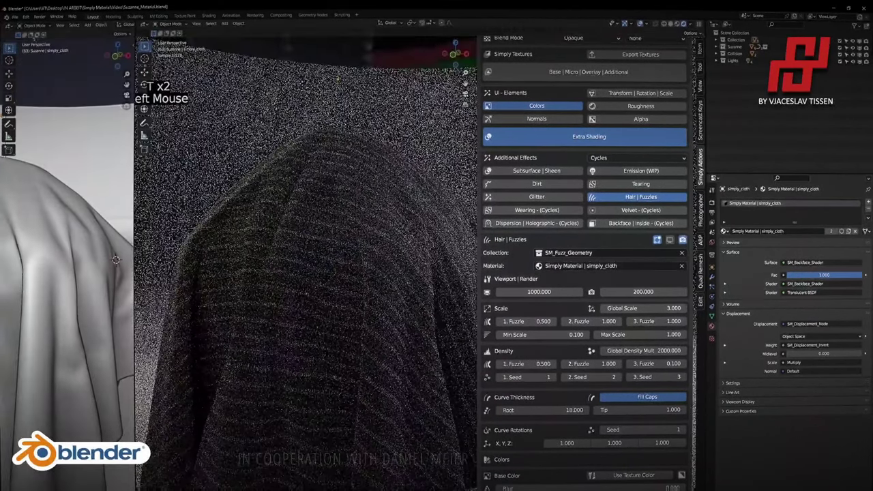
{"action": "left_click", "coordinate": [9, 25]}
{"action": "left_click", "coordinate": [204, 66]}
{"action": "left_click", "coordinate": [9, 36]}
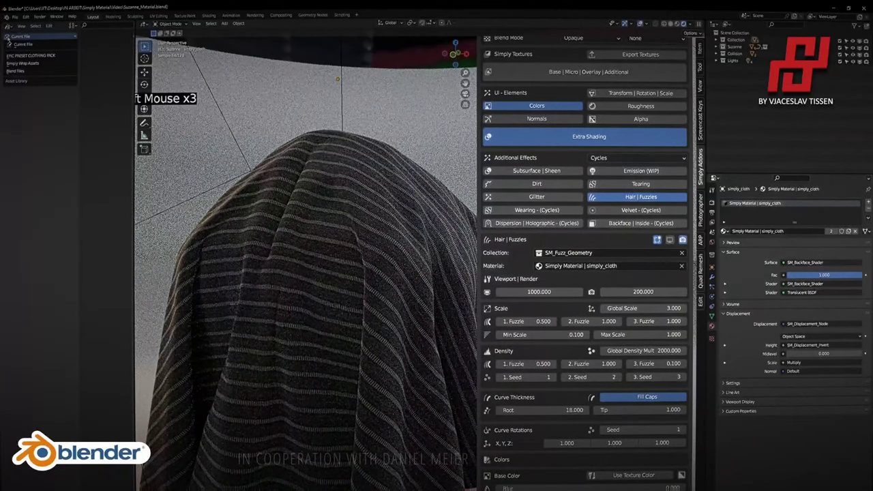
{"action": "left_click", "coordinate": [34, 71]}
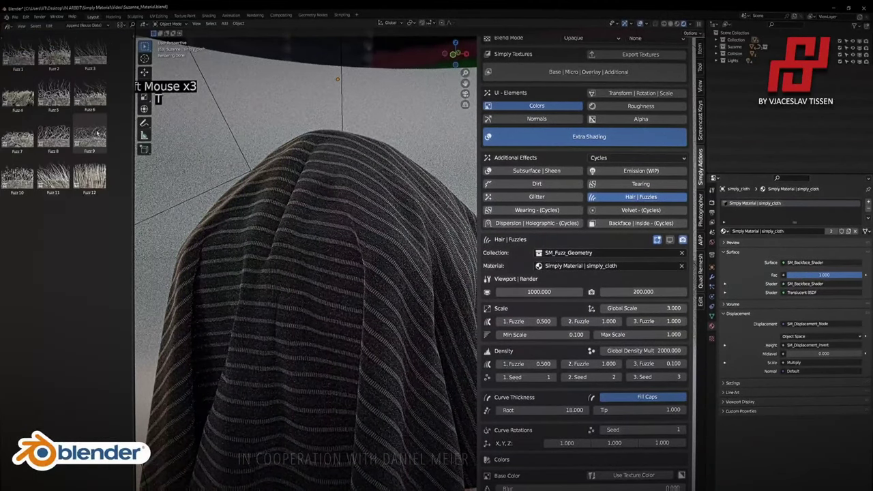
Enlarge the fuzz asset previews and widen both the Asset Browser and the 3D view area.
{"action": "left_click", "coordinate": [123, 26]}
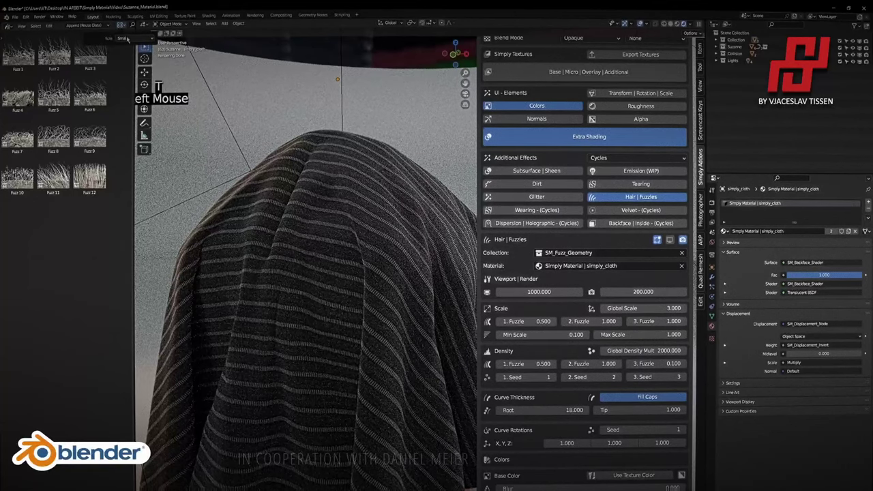
{"action": "left_click", "coordinate": [127, 39]}
{"action": "left_click", "coordinate": [134, 70]}
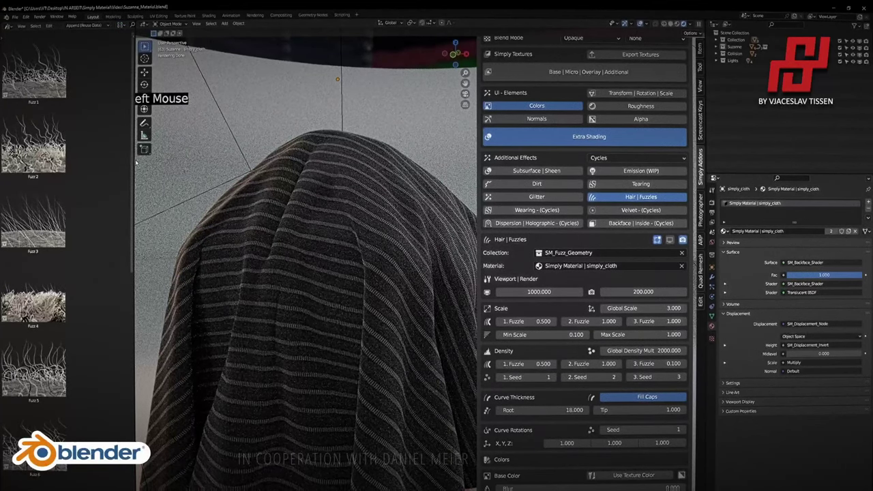
{"action": "left_click_drag", "start_coordinate": [136, 162], "coordinate": [240, 162]}
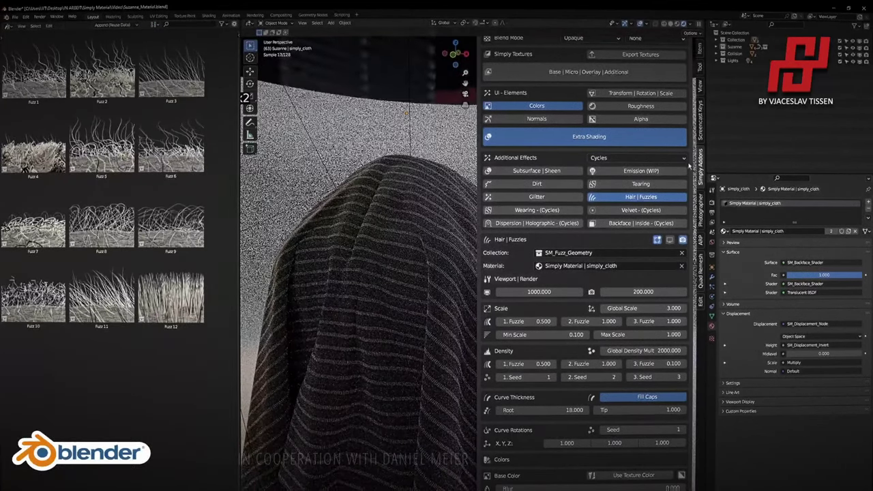
{"action": "left_click_drag", "start_coordinate": [706, 165], "coordinate": [776, 170]}
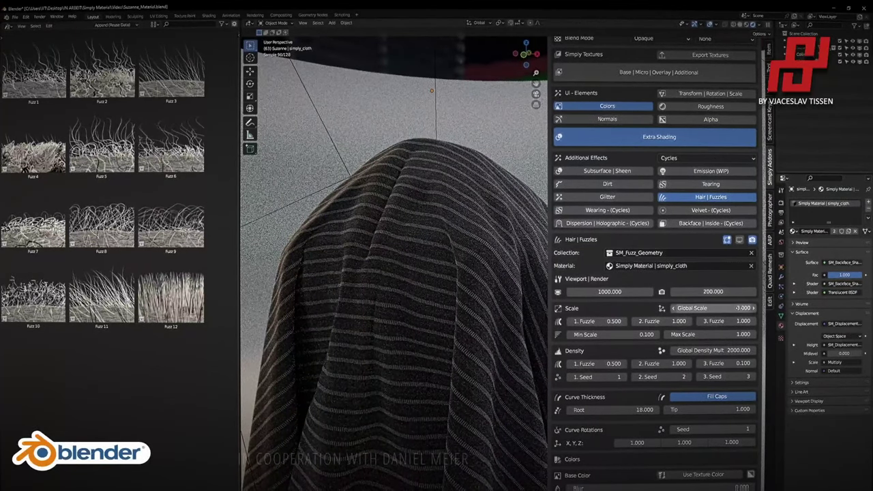
Set the fuzzies' Global Scale to 10 and turn their viewport display back on.
{"action": "left_click", "coordinate": [733, 308]}
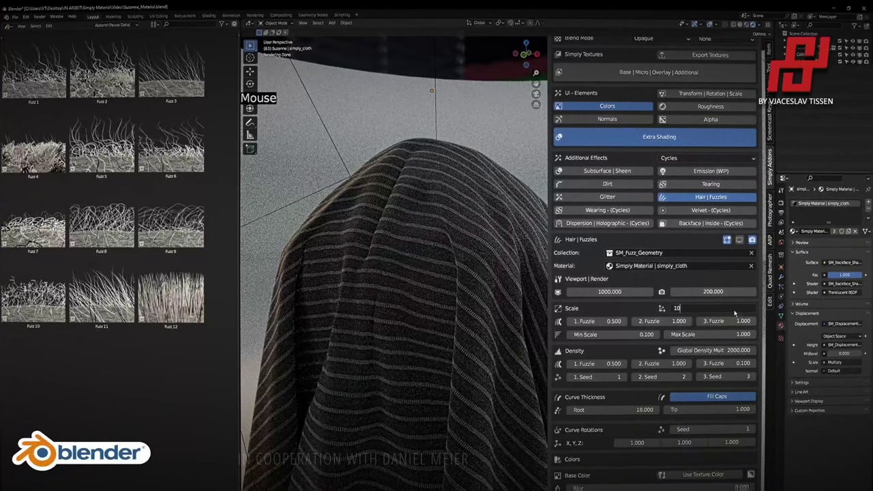
{"action": "type", "text": "10"}
{"action": "key", "text": "Return"}
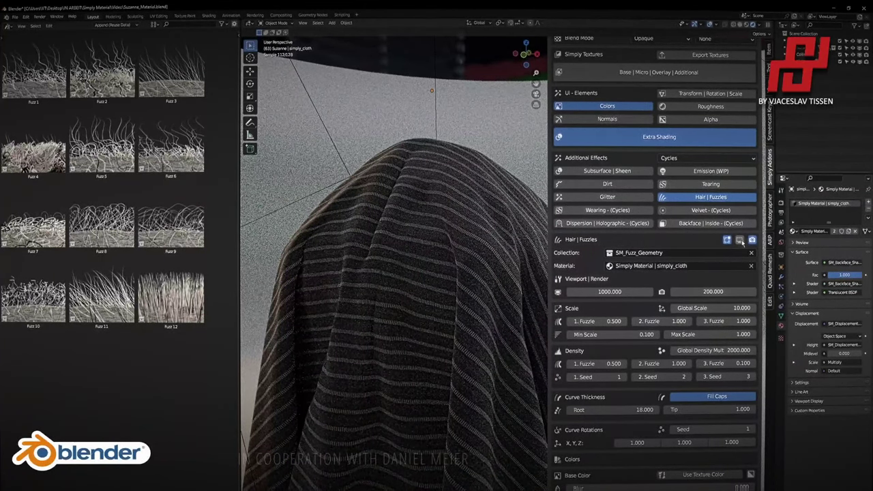
{"action": "left_click", "coordinate": [753, 241]}
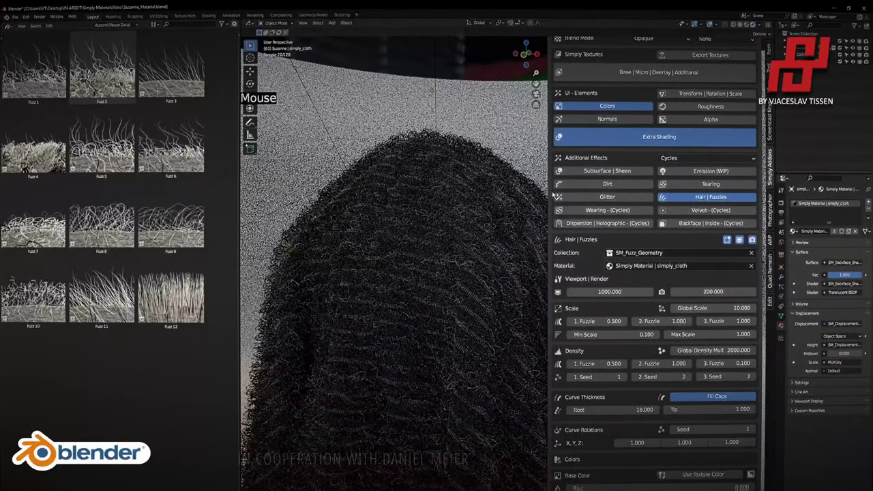
Set the fuzzies' Root curve thickness to 15.
{"action": "left_click", "coordinate": [638, 411]}
{"action": "type", "text": "15"}
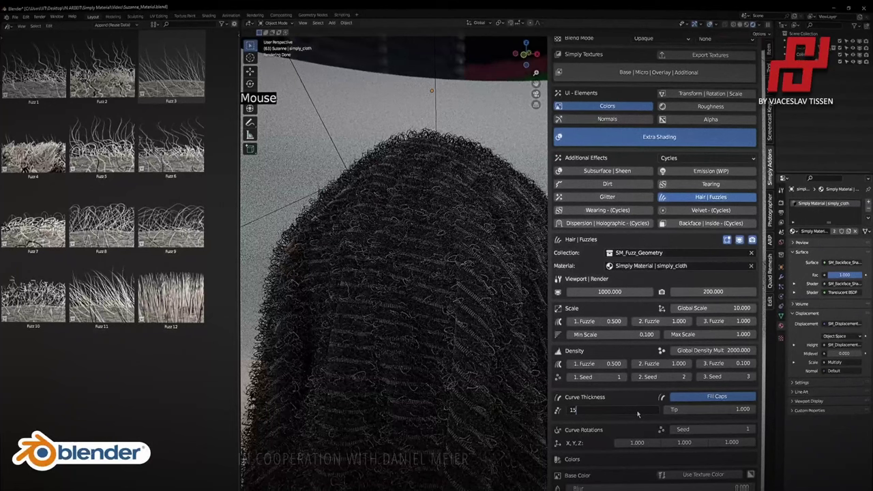
{"action": "key", "text": "Return"}
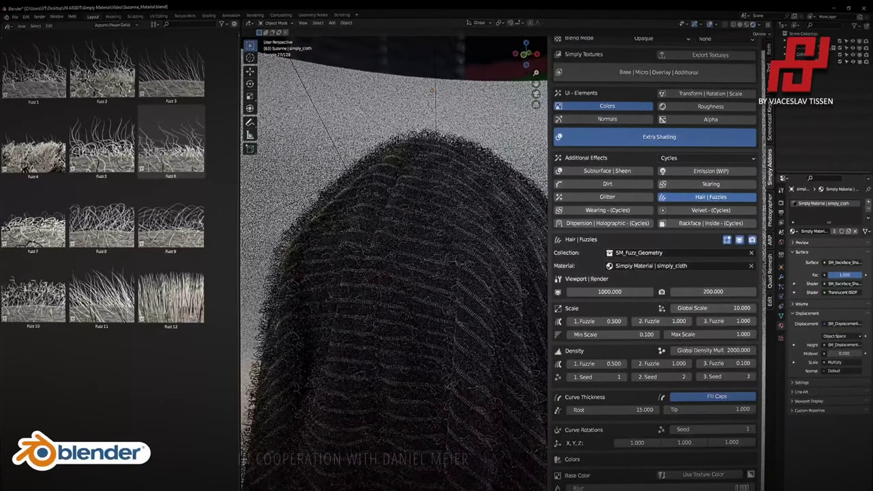
Add the Fuzz 3 asset to the scene, and assign it as the hair collection of the draped cloth.
{"action": "left_click_drag", "start_coordinate": [178, 80], "coordinate": [358, 92]}
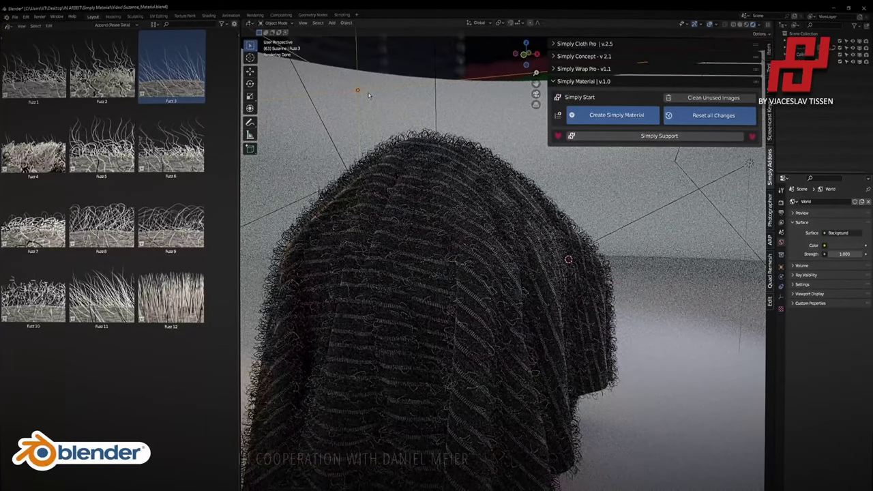
{"action": "key", "text": "g"}
{"action": "left_click", "coordinate": [430, 239]}
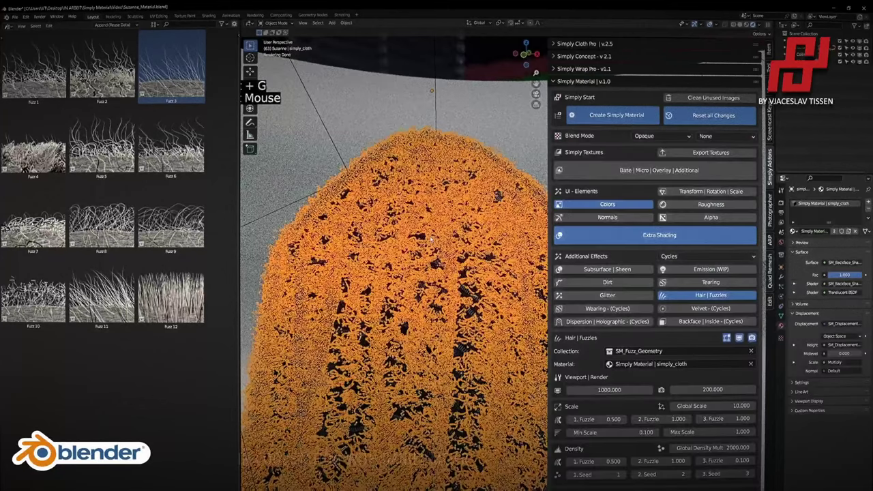
{"action": "scroll", "coordinate": [639, 349], "scroll_direction": "down", "scroll_amount": 4}
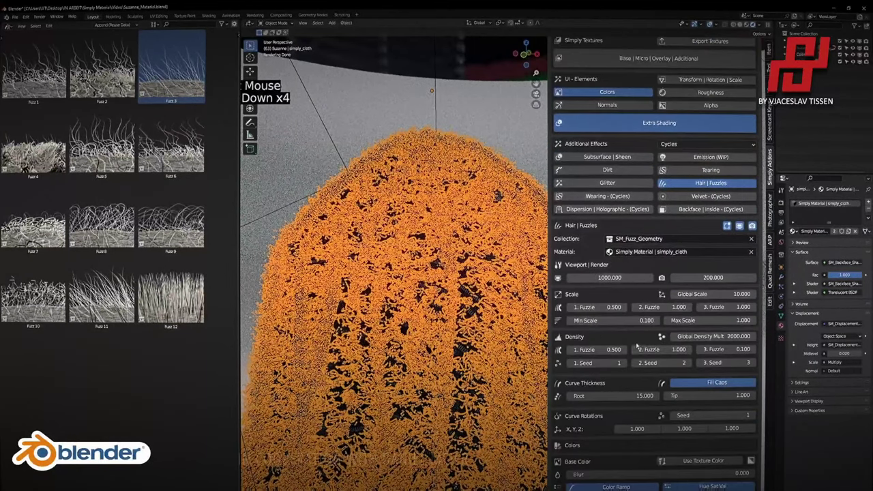
{"action": "left_click", "coordinate": [631, 239]}
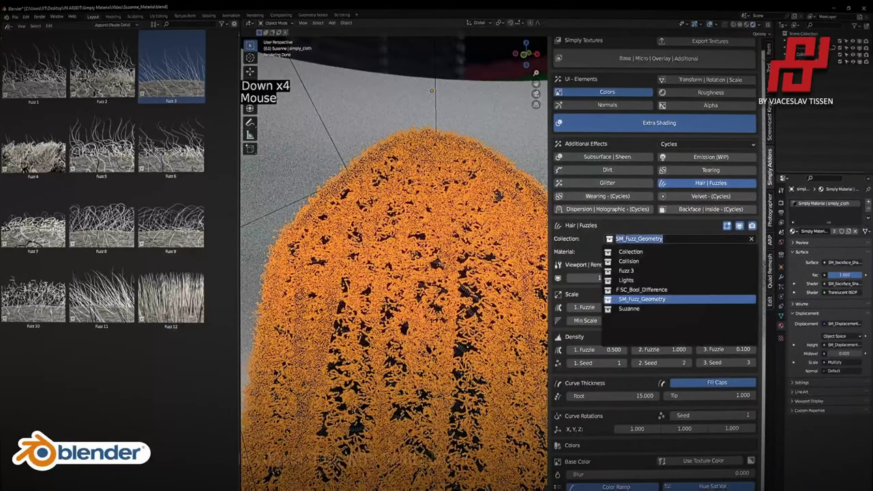
{"action": "left_click", "coordinate": [625, 270]}
{"action": "key", "text": "z"}
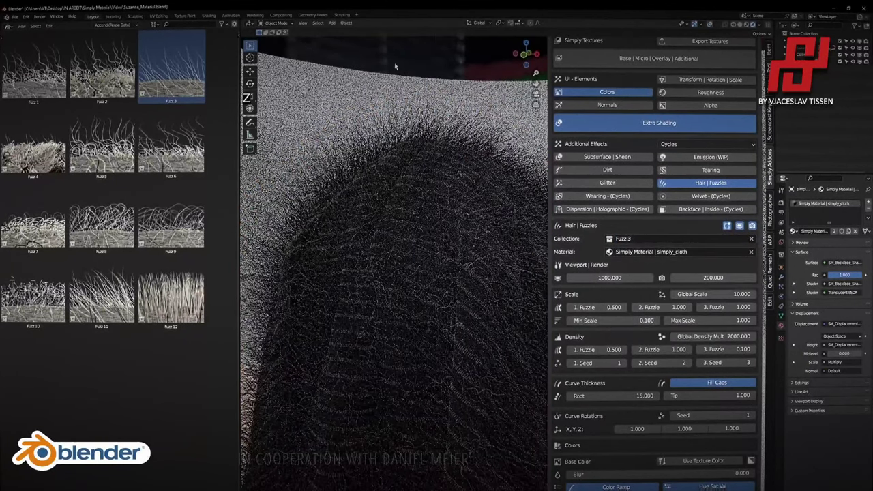
Widen the visible 3D view by narrowing the Asset Browser and sidebar, and set the fuzzies' Global Scale to 3.
{"action": "middle_click_drag", "start_coordinate": [444, 202], "coordinate": [454, 204], "text": "shift"}
{"action": "left_click_drag", "start_coordinate": [241, 207], "coordinate": [198, 209]}
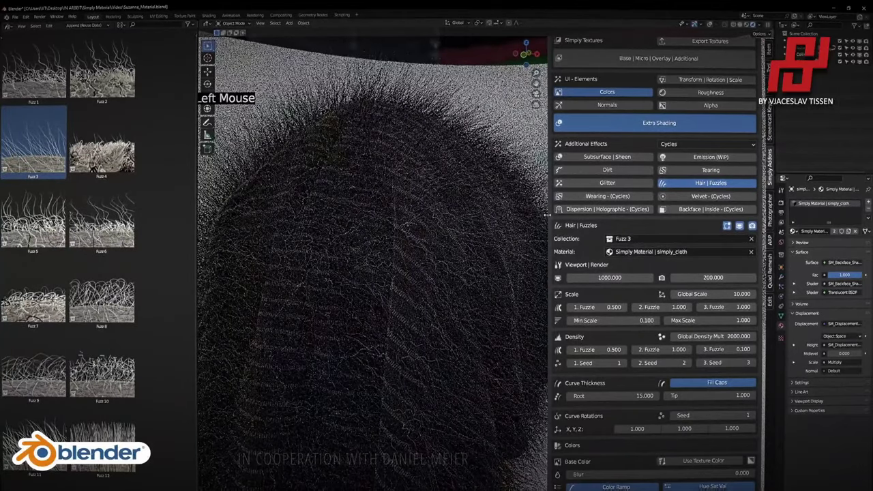
{"action": "left_click_drag", "start_coordinate": [550, 211], "coordinate": [598, 211]}
{"action": "scroll", "coordinate": [400, 221], "scroll_direction": "down", "scroll_amount": 1}
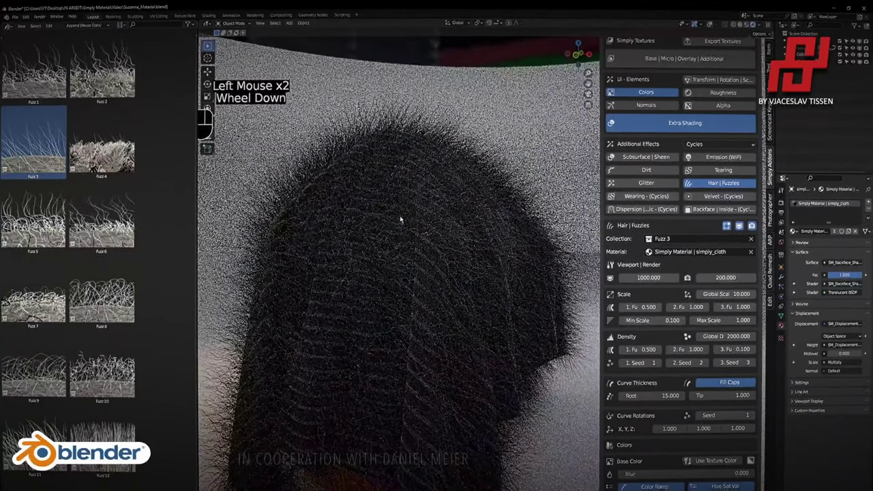
{"action": "left_click", "coordinate": [724, 294]}
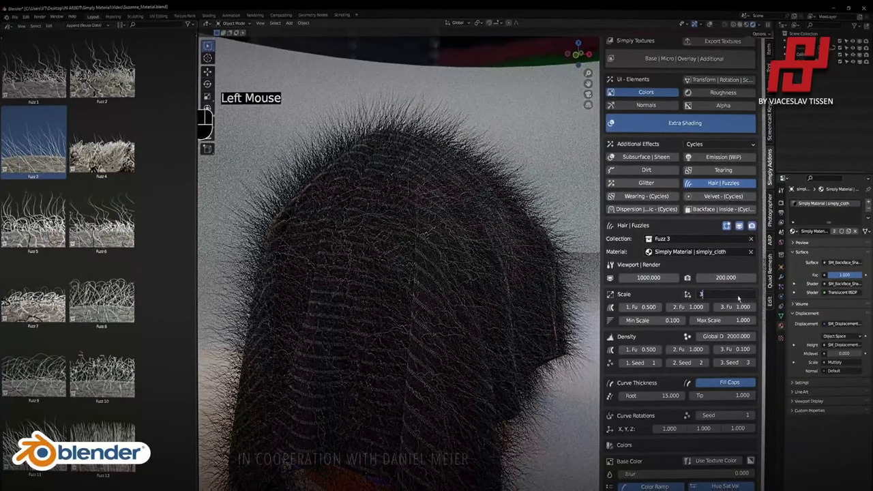
{"action": "key", "text": "Return"}
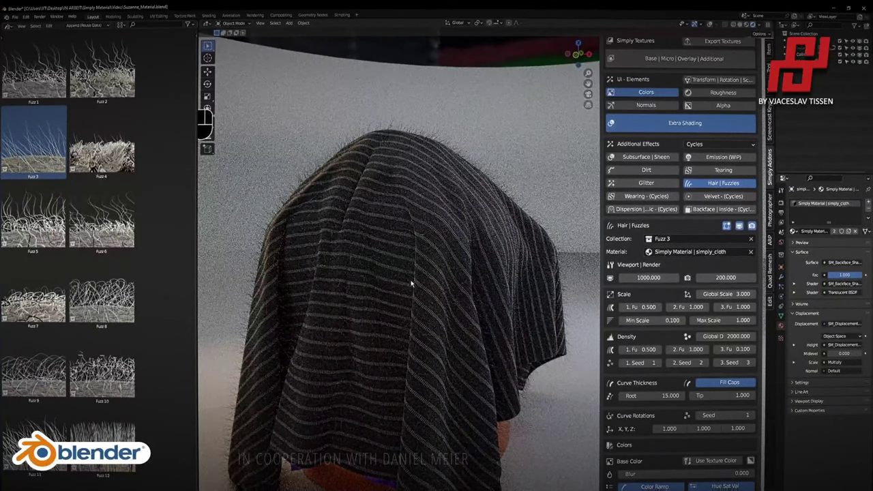
Add the Fuzz 12 asset to the scene and assign it as the cloth's hair collection.
{"action": "scroll", "coordinate": [390, 307], "scroll_direction": "up", "scroll_amount": 2}
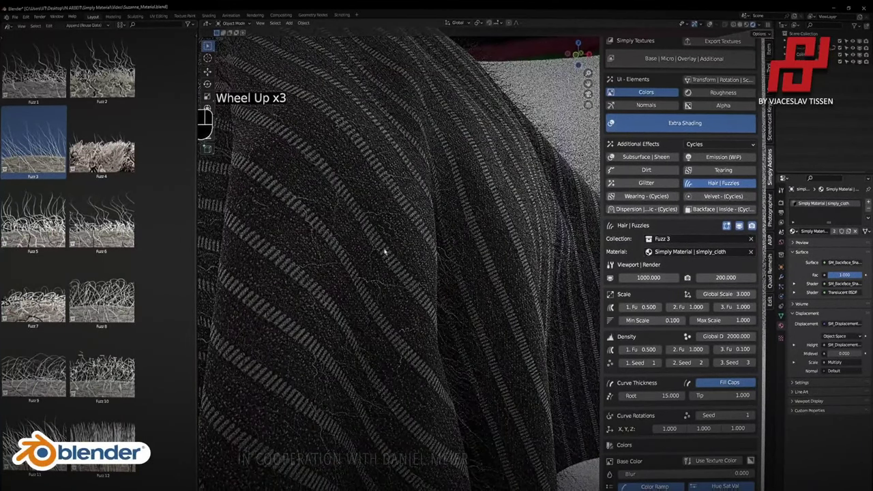
{"action": "scroll", "coordinate": [374, 253], "scroll_direction": "down", "scroll_amount": 2}
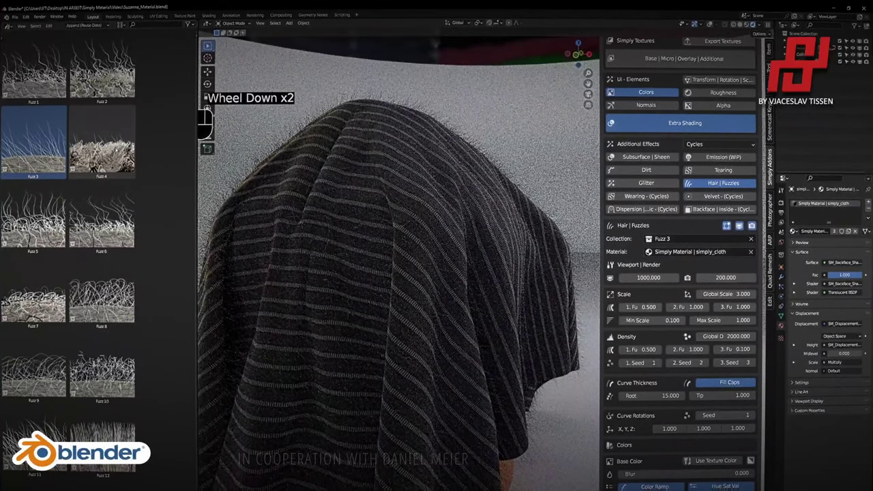
{"action": "scroll", "coordinate": [115, 427], "scroll_direction": "down", "scroll_amount": 1}
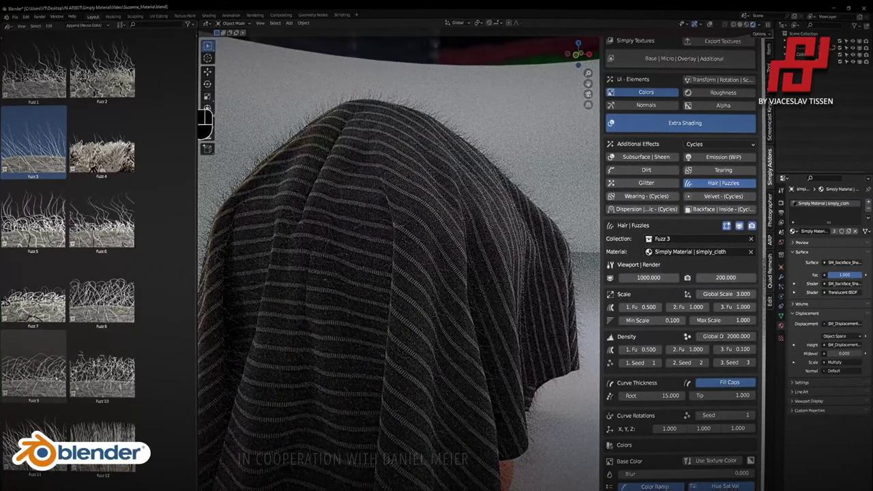
{"action": "left_click_drag", "start_coordinate": [103, 443], "coordinate": [271, 89]}
{"action": "right_click", "coordinate": [336, 153]}
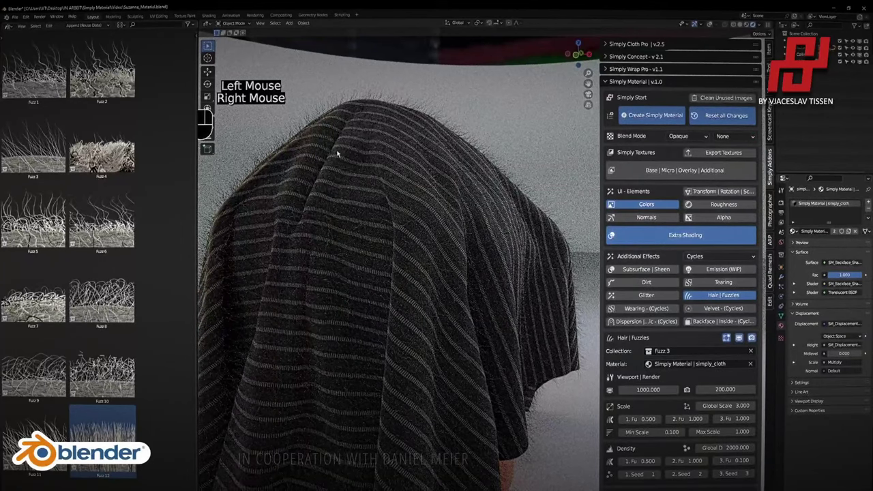
{"action": "key", "text": "z"}
{"action": "key", "text": "z"}
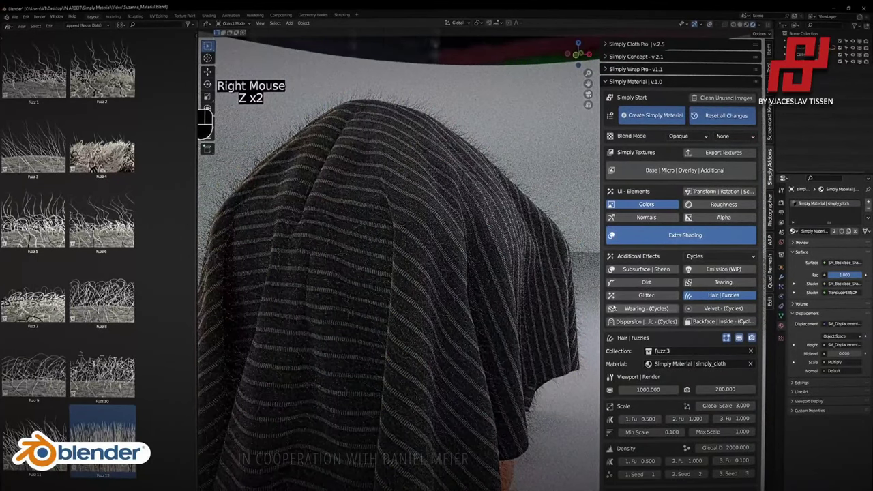
{"action": "left_click", "coordinate": [654, 350]}
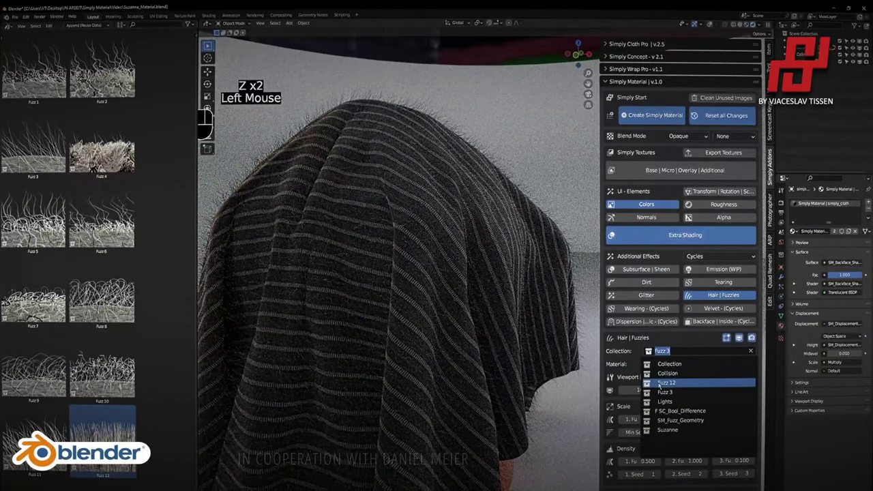
{"action": "left_click", "coordinate": [655, 383]}
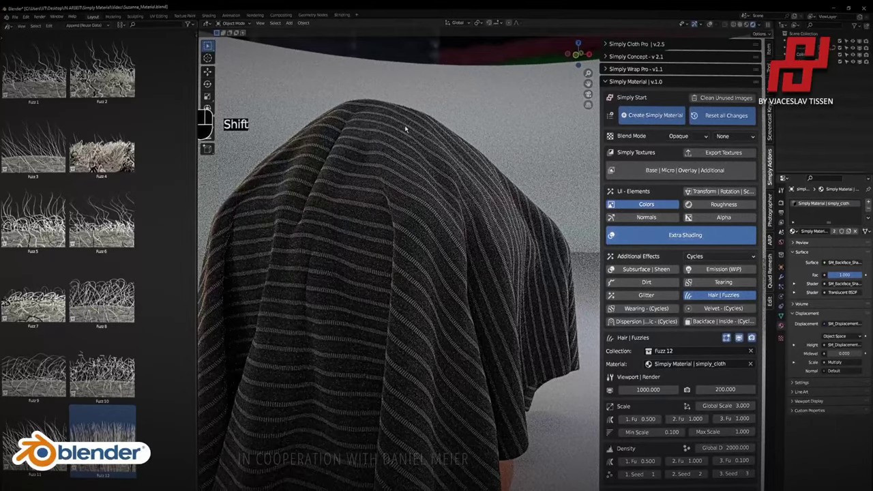
Set the fuzzies' Global Scale to 8 and inspect the hairs along the cloth's top edge.
{"action": "middle_click_drag", "start_coordinate": [405, 124], "coordinate": [444, 218], "text": "shift"}
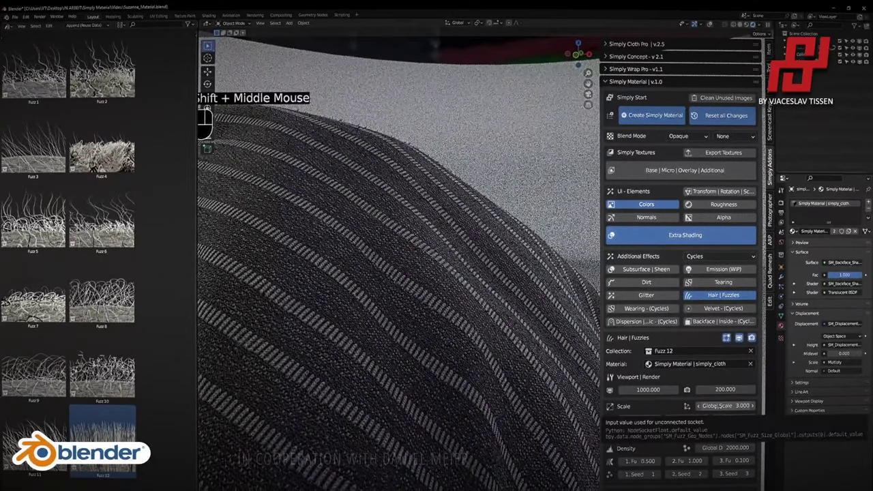
{"action": "left_click", "coordinate": [718, 407]}
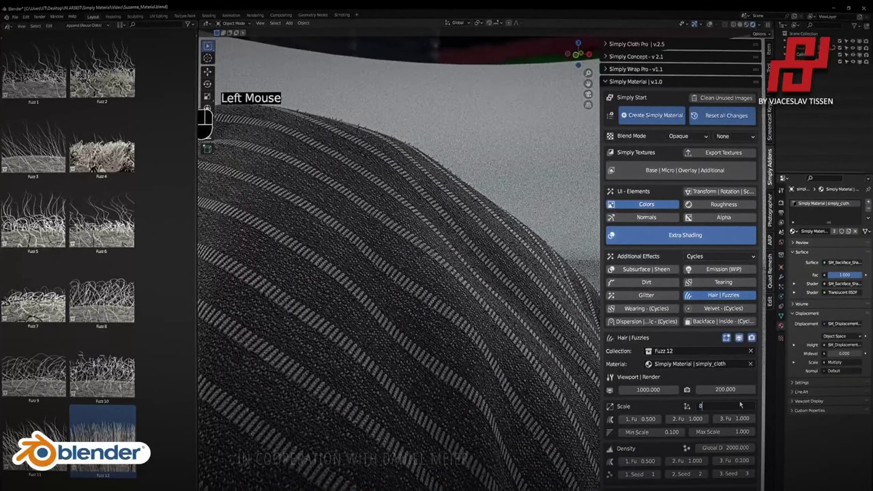
{"action": "key", "text": "Return"}
{"action": "scroll", "coordinate": [304, 197], "scroll_direction": "down", "scroll_amount": 1}
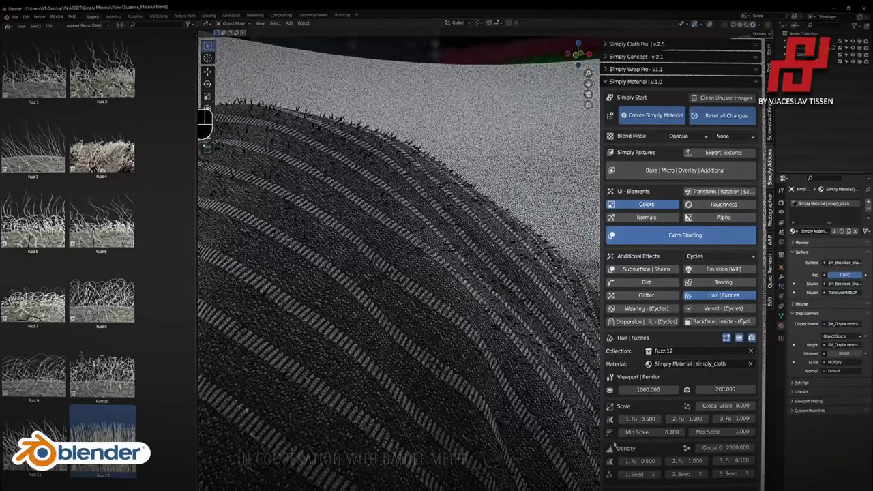
{"action": "scroll", "coordinate": [305, 197], "scroll_direction": "down", "scroll_amount": 1}
{"action": "middle_click_drag", "start_coordinate": [433, 227], "coordinate": [440, 214], "text": "shift"}
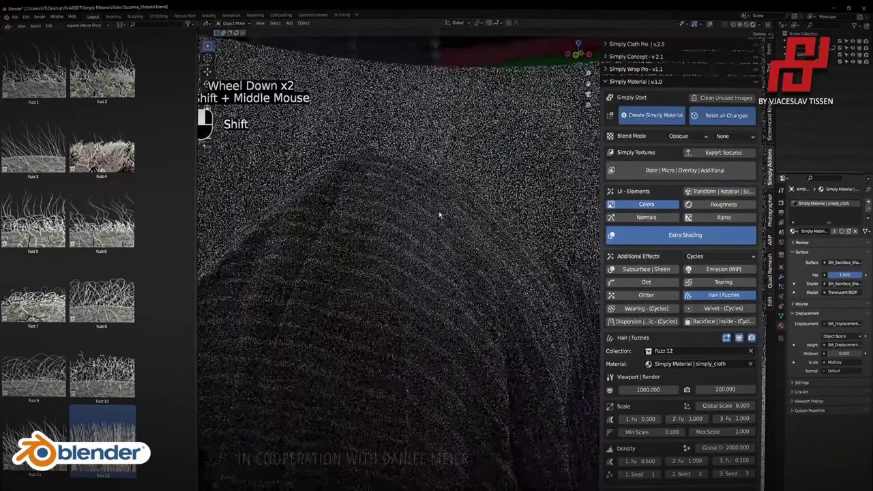
Set both the density and the scale of the first fuzz type to 1.
{"action": "left_click", "coordinate": [624, 461]}
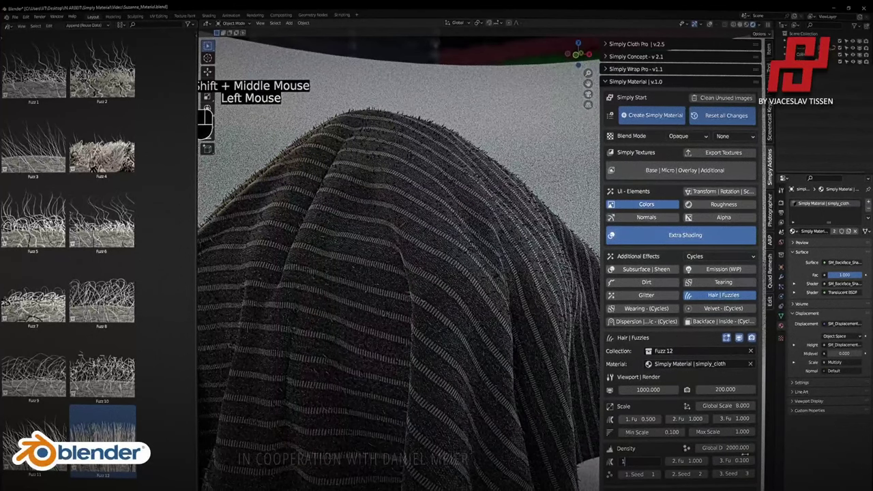
{"action": "key", "text": "Return"}
{"action": "scroll", "coordinate": [670, 410], "scroll_direction": "down", "scroll_amount": 1}
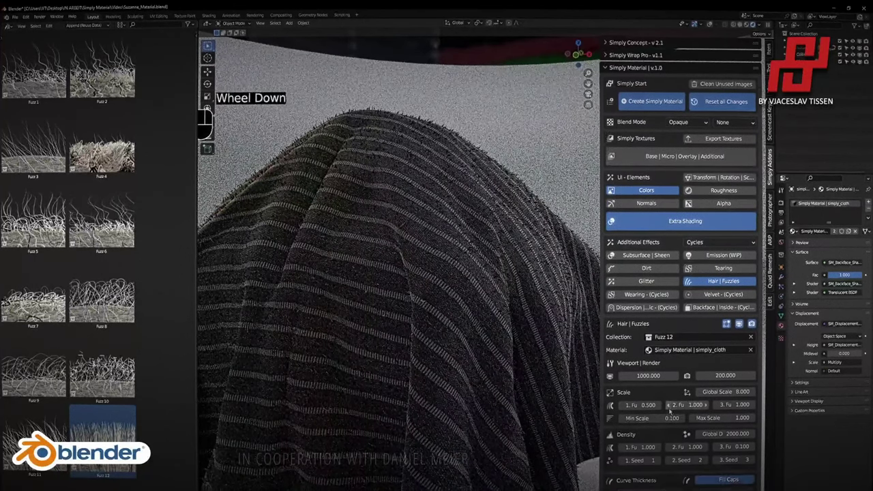
{"action": "scroll", "coordinate": [670, 410], "scroll_direction": "down", "scroll_amount": 1}
{"action": "left_click", "coordinate": [634, 390]}
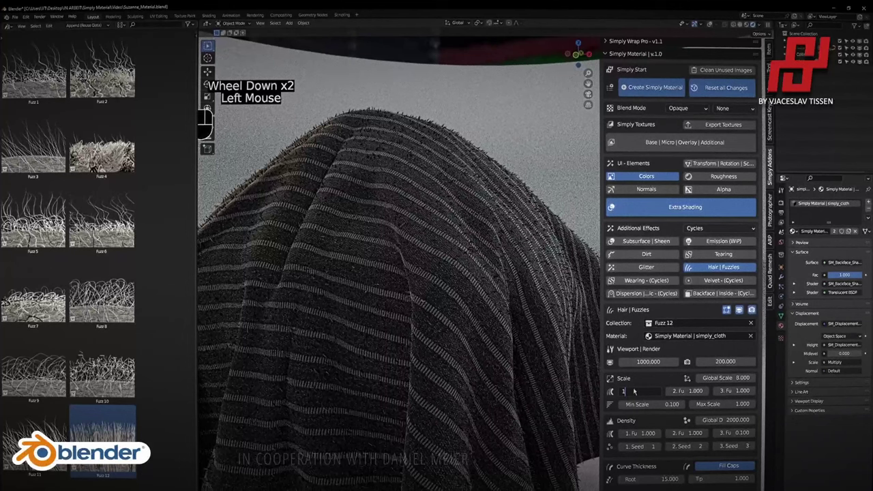
{"action": "type", "text": "1"}
{"action": "key", "text": "Return"}
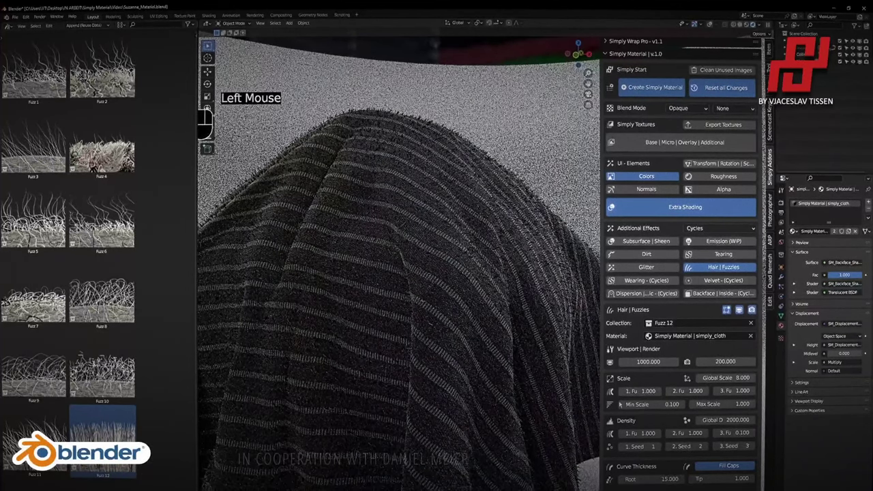
Set the fuzzies' Global Scale to 15.
{"action": "left_click", "coordinate": [750, 372]}
{"action": "type", "text": "1"}
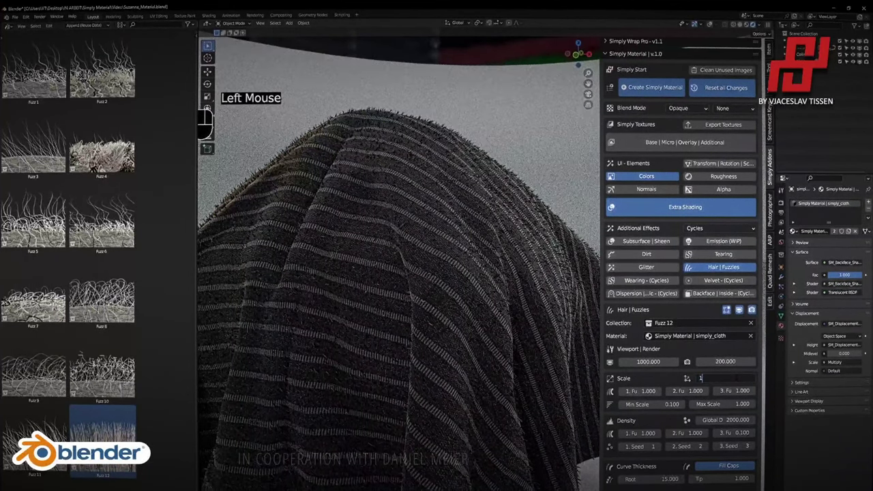
{"action": "type", "text": "5"}
{"action": "key", "text": "Return"}
{"action": "scroll", "coordinate": [465, 261], "scroll_direction": "down", "scroll_amount": 1}
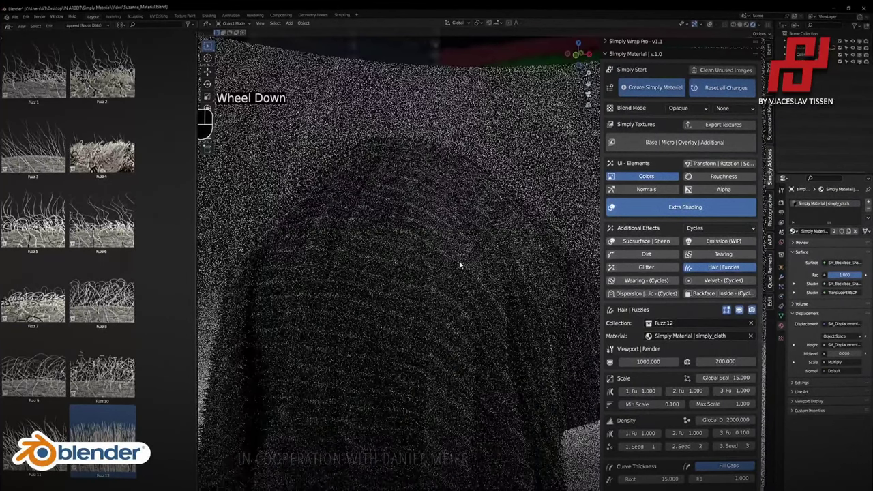
Set the fuzzies' Root curve thickness to 12.
{"action": "scroll", "coordinate": [660, 450], "scroll_direction": "down", "scroll_amount": 1}
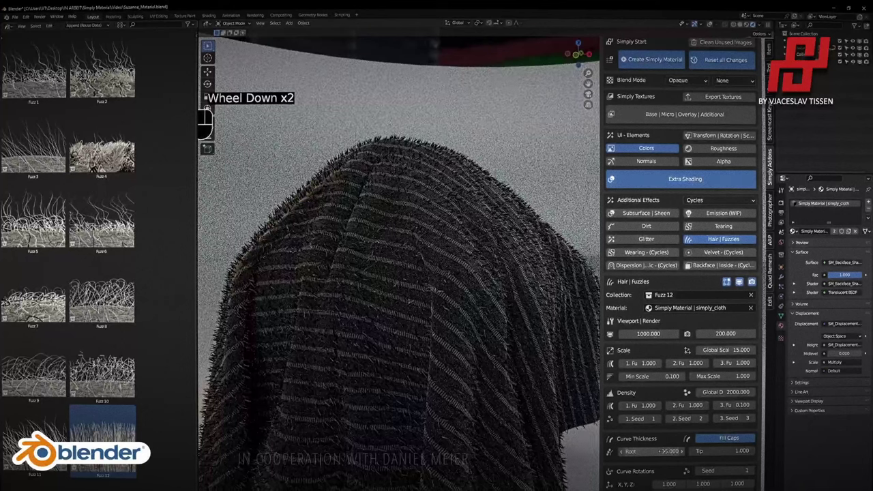
{"action": "left_click", "coordinate": [660, 451]}
{"action": "type", "text": "12"}
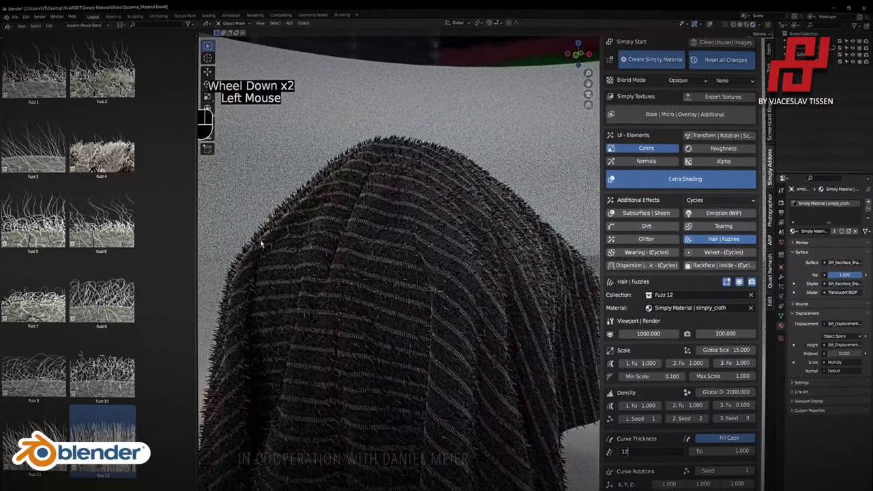
{"action": "key", "text": "Return"}
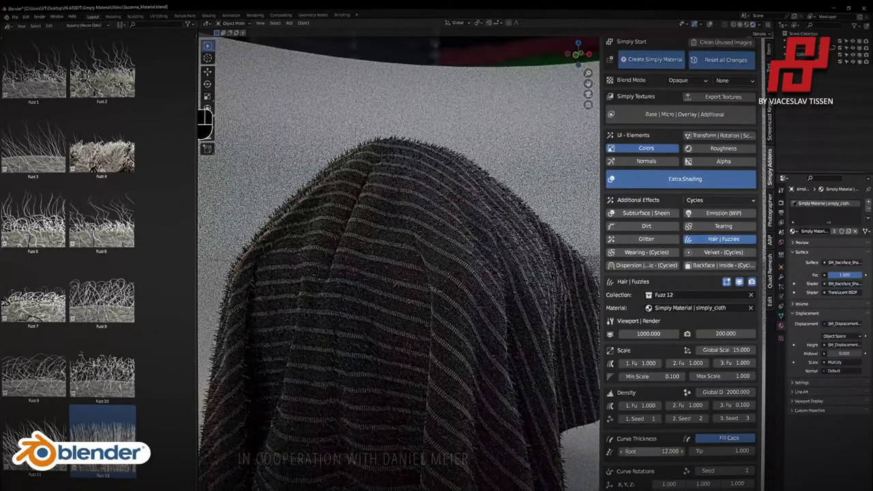
Set the fuzzies' Root curve thickness to 1 and inspect the hairs up close on the cloth's edge.
{"action": "left_click", "coordinate": [664, 452]}
{"action": "type", "text": "1"}
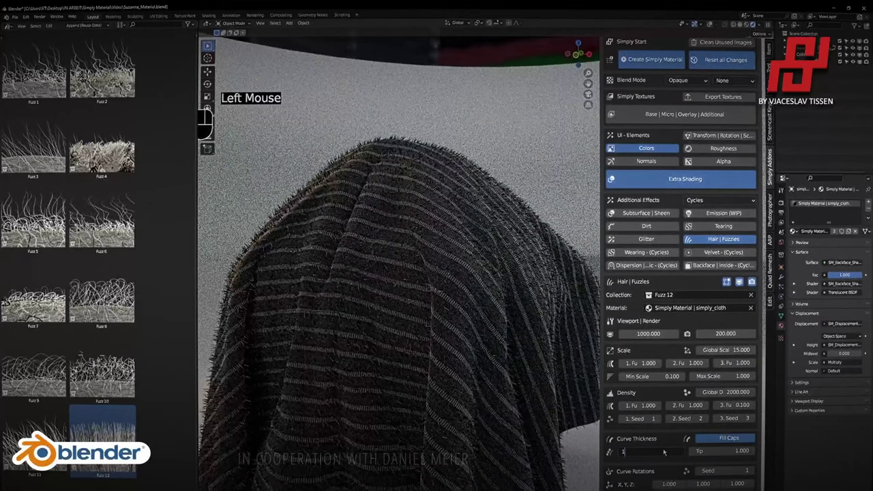
{"action": "key", "text": "Return"}
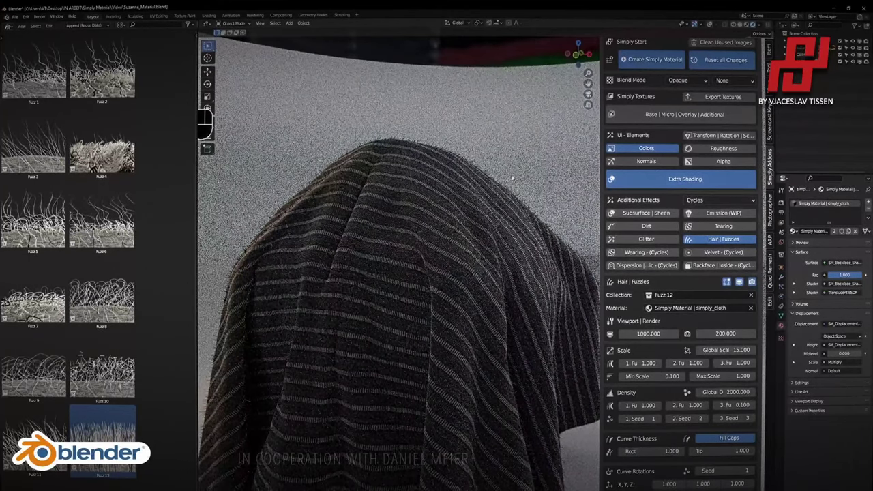
{"action": "scroll", "coordinate": [512, 173], "scroll_direction": "up", "scroll_amount": 4}
{"action": "middle_click_drag", "start_coordinate": [512, 173], "coordinate": [441, 255], "text": "shift"}
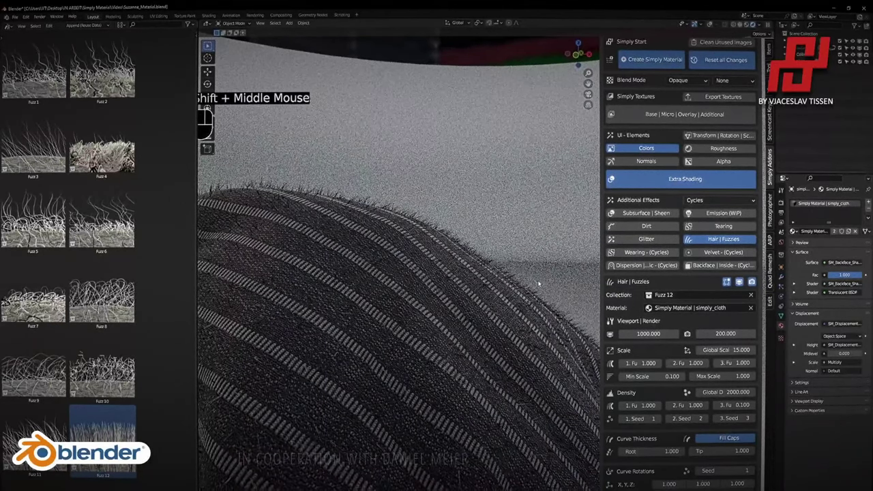
{"action": "scroll", "coordinate": [521, 317], "scroll_direction": "down", "scroll_amount": 2}
{"action": "middle_click_drag", "start_coordinate": [513, 347], "coordinate": [511, 271], "text": "shift"}
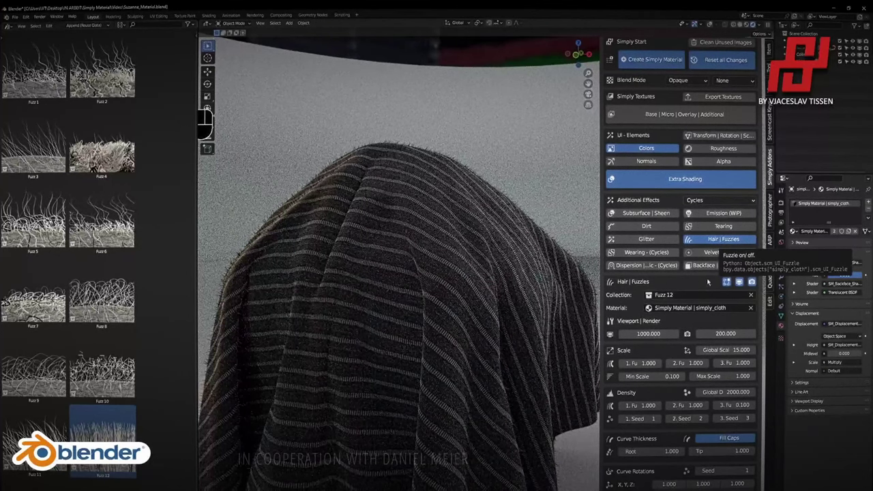
{"action": "left_click", "coordinate": [722, 239]}
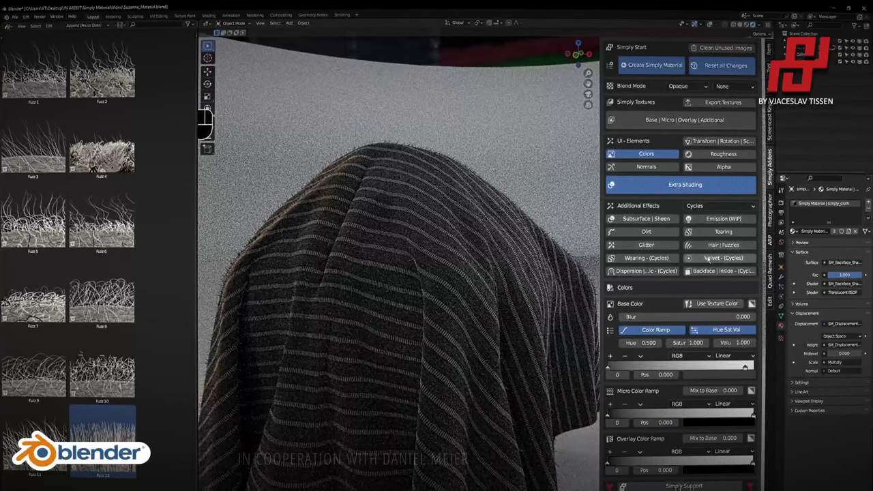
{"action": "left_click", "coordinate": [703, 258]}
{"action": "left_click", "coordinate": [701, 259]}
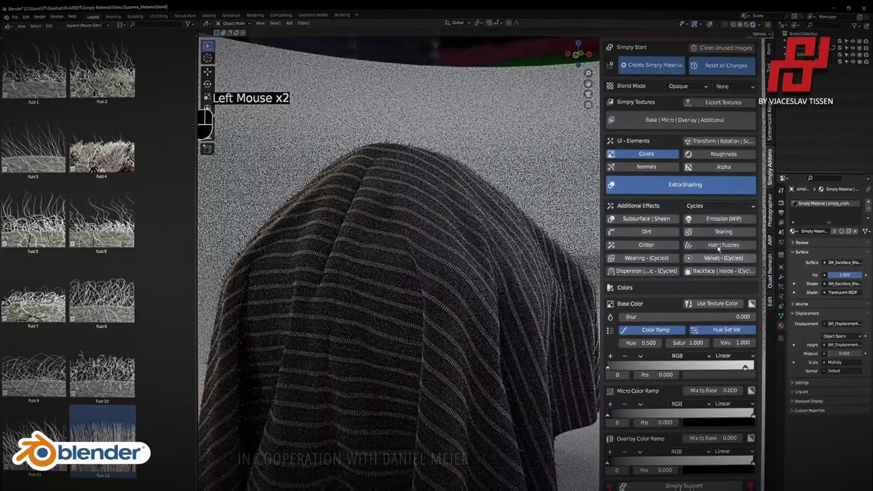
{"action": "left_click", "coordinate": [736, 247]}
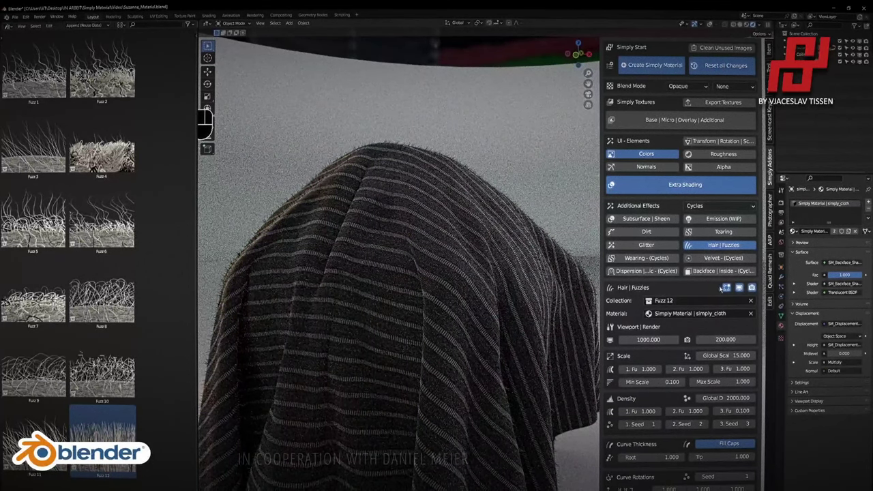
Switch the 3D view to Material Preview shading and inspect the fuzzy cloth up close and from another side.
{"action": "left_click", "coordinate": [748, 25]}
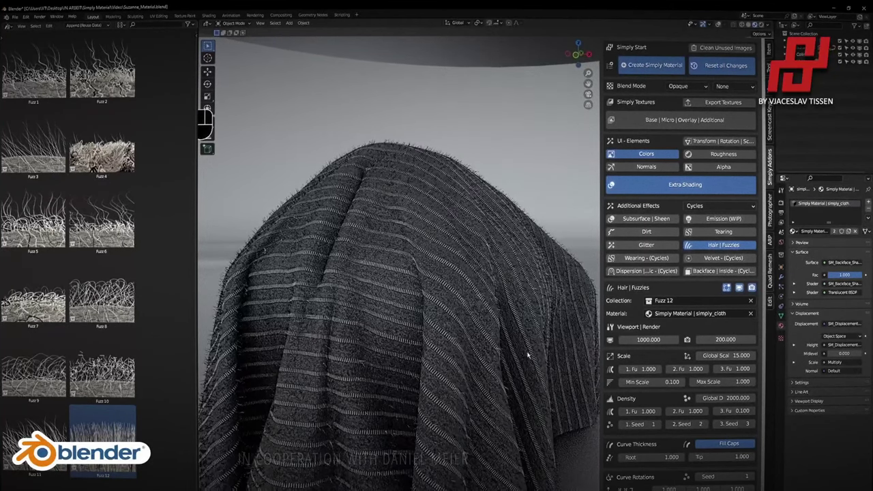
{"action": "scroll", "coordinate": [461, 290], "scroll_direction": "down", "scroll_amount": 1}
{"action": "scroll", "coordinate": [463, 294], "scroll_direction": "up", "scroll_amount": 2}
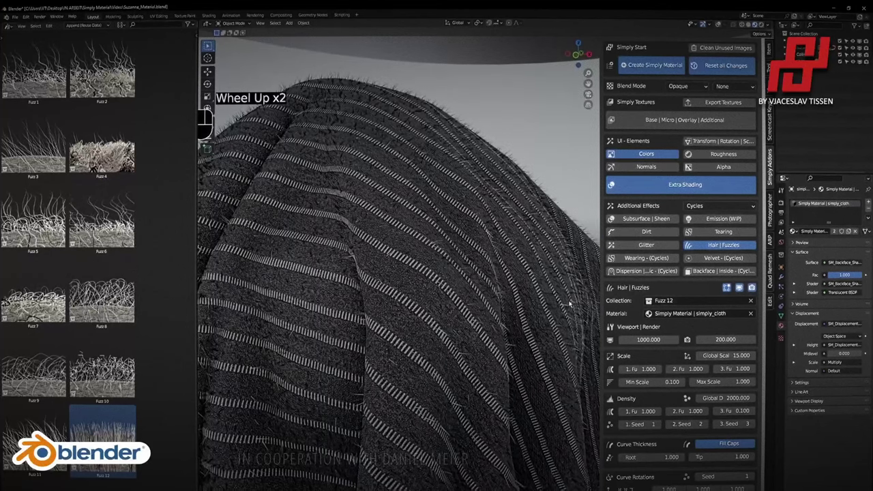
{"action": "scroll", "coordinate": [569, 303], "scroll_direction": "down", "scroll_amount": 1}
{"action": "middle_click_drag", "start_coordinate": [548, 306], "coordinate": [360, 353]}
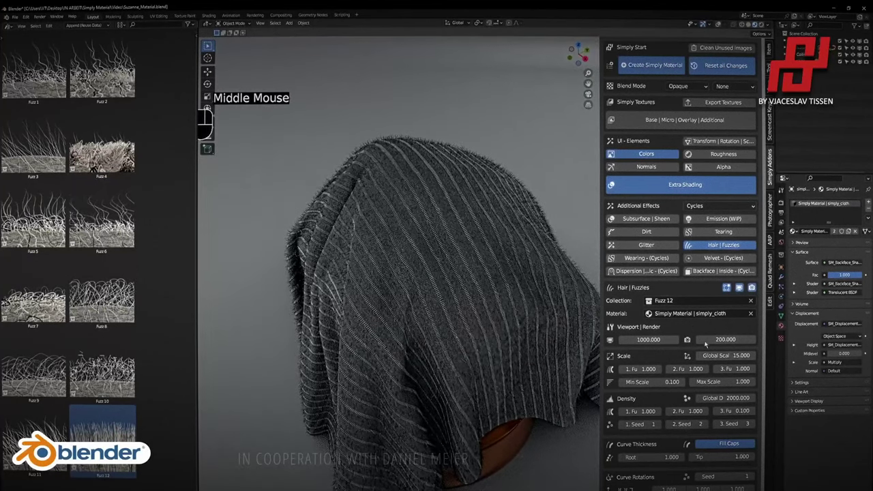
{"action": "mouse_move", "coordinate": [450, 307]}
{"action": "middle_mouse_down"}
{"action": "mouse_move", "coordinate": [462, 286]}
{"action": "mouse_move", "coordinate": [450, 290]}
{"action": "middle_mouse_up"}
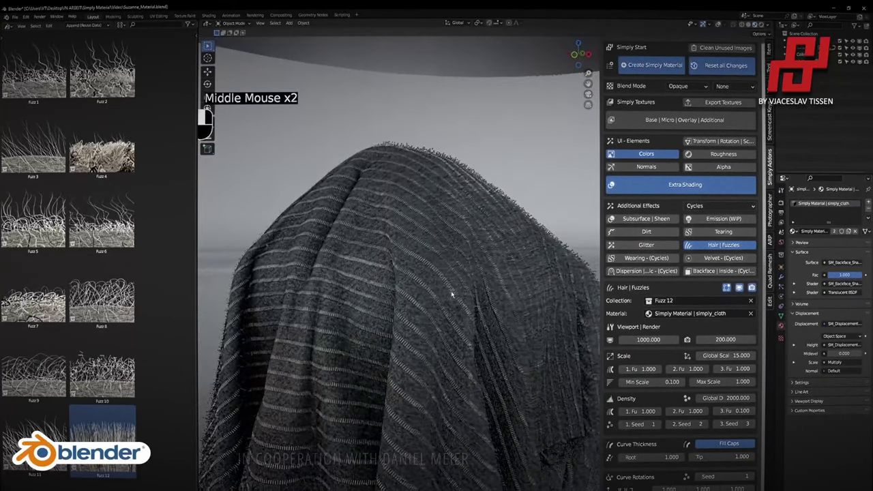
Set the fuzzies' Viewport amount to 20 and inspect the top of the cloth.
{"action": "left_click", "coordinate": [640, 339]}
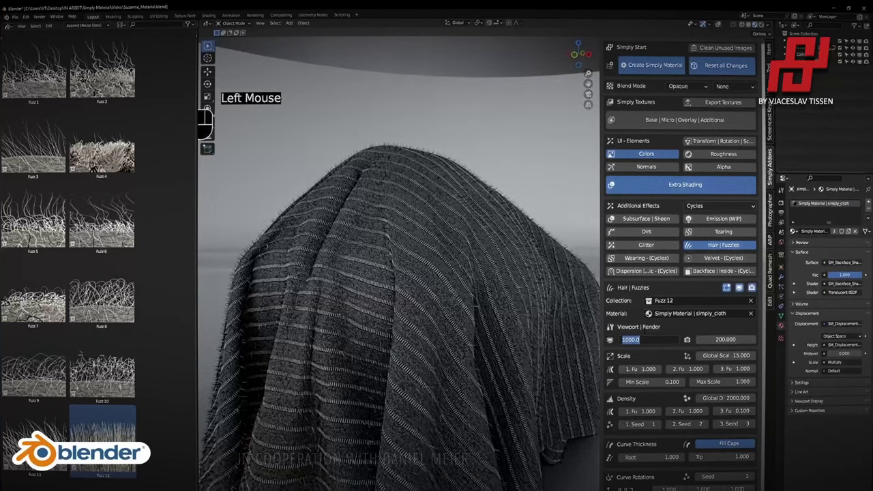
{"action": "type", "text": "20"}
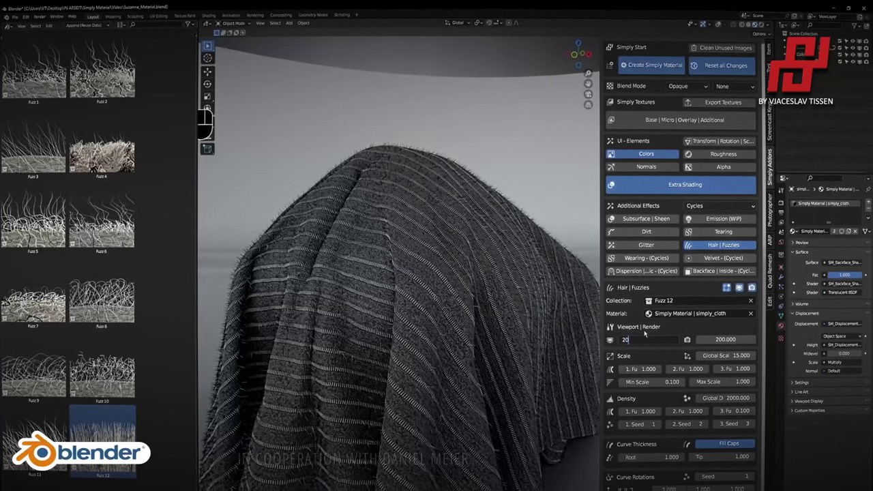
{"action": "key", "text": "Return"}
{"action": "mouse_move", "coordinate": [409, 240]}
{"action": "middle_mouse_down"}
{"action": "mouse_move", "coordinate": [391, 239]}
{"action": "mouse_move", "coordinate": [403, 259]}
{"action": "mouse_move", "coordinate": [400, 244]}
{"action": "middle_mouse_up"}
{"action": "scroll", "coordinate": [412, 199], "scroll_direction": "up", "scroll_amount": 2}
{"action": "middle_click_drag", "start_coordinate": [412, 199], "coordinate": [429, 332], "text": "shift"}
{"action": "scroll", "coordinate": [397, 134], "scroll_direction": "down", "scroll_amount": 1, "text": "ctrl"}
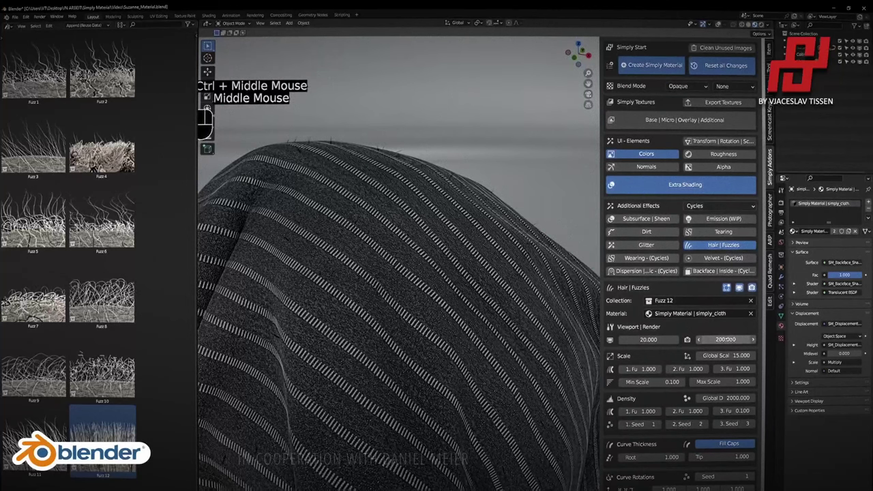
{"action": "middle_click_drag", "start_coordinate": [379, 239], "coordinate": [387, 267], "text": "ctrl"}
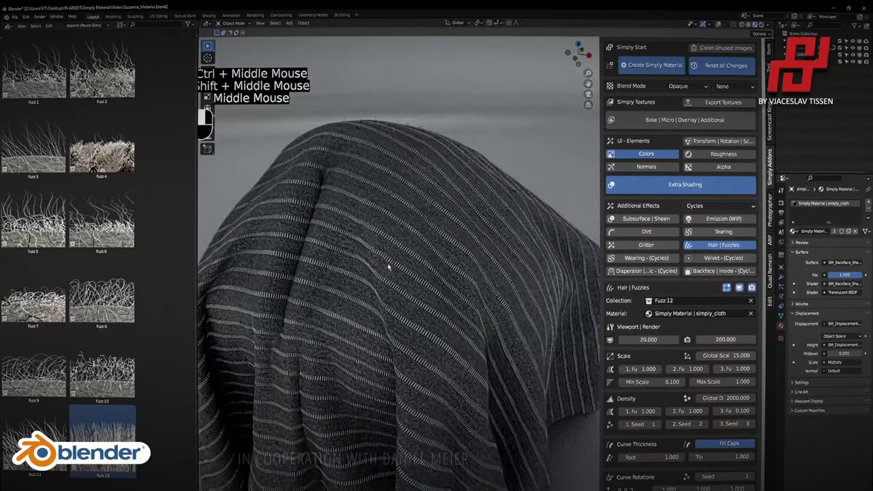
Widen the Simply Material sidebar, collapse the Hair | Fuzzies settings and view the cloth from another angle.
{"action": "middle_click_drag", "start_coordinate": [436, 238], "coordinate": [524, 383], "text": "ctrl"}
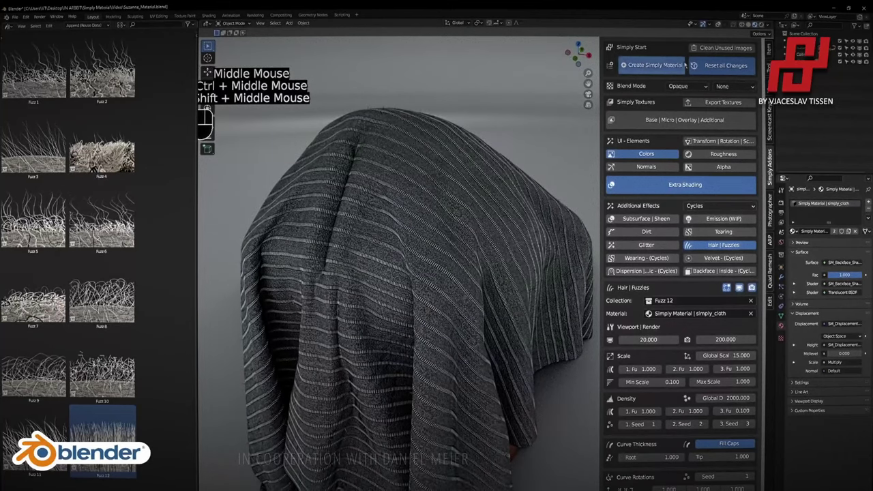
{"action": "middle_click_drag", "start_coordinate": [491, 225], "coordinate": [456, 248]}
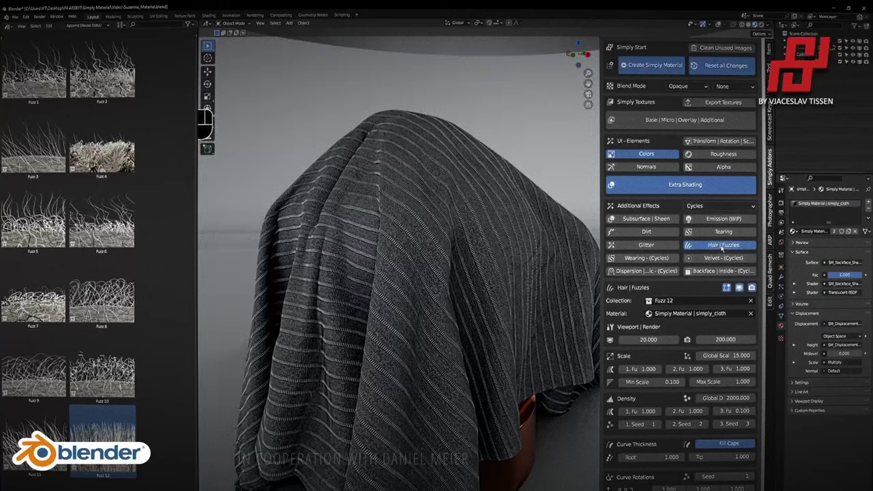
{"action": "left_click_drag", "start_coordinate": [601, 257], "coordinate": [539, 258]}
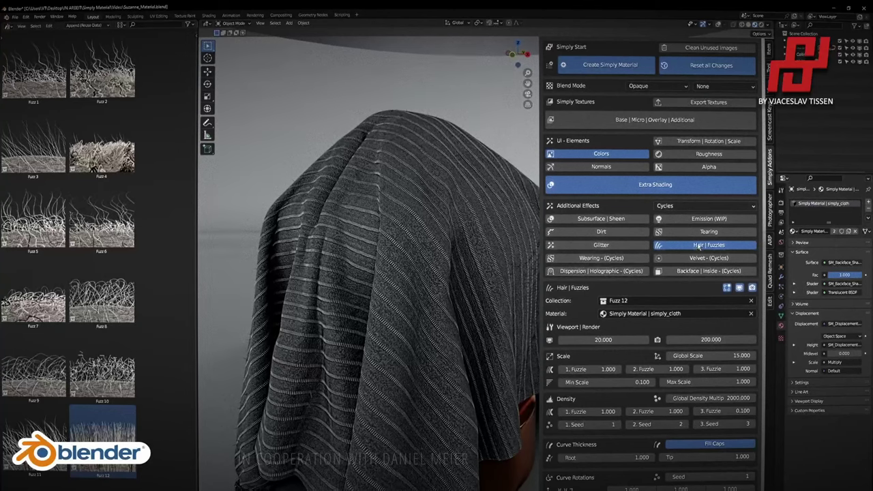
{"action": "left_click", "coordinate": [681, 245]}
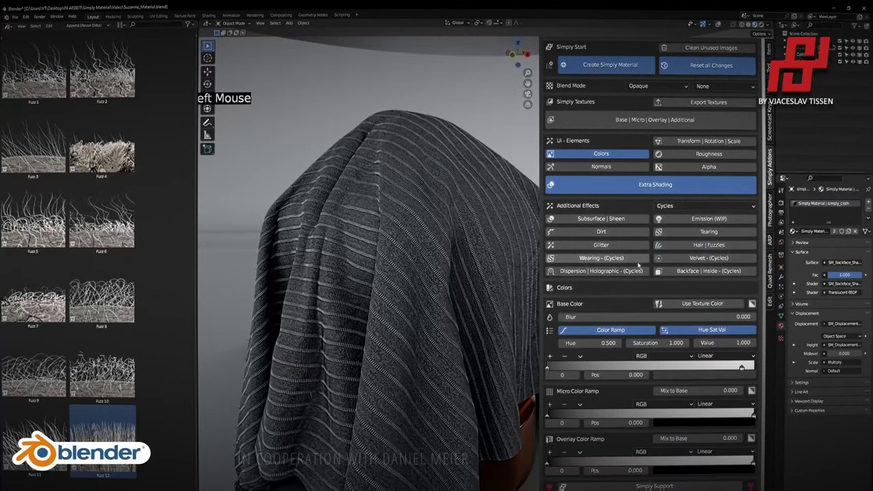
{"action": "middle_click_drag", "start_coordinate": [409, 226], "coordinate": [458, 239]}
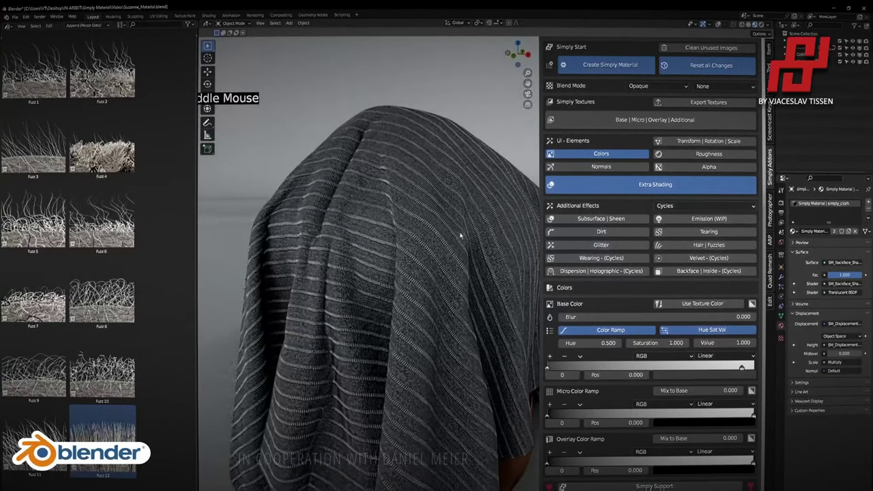
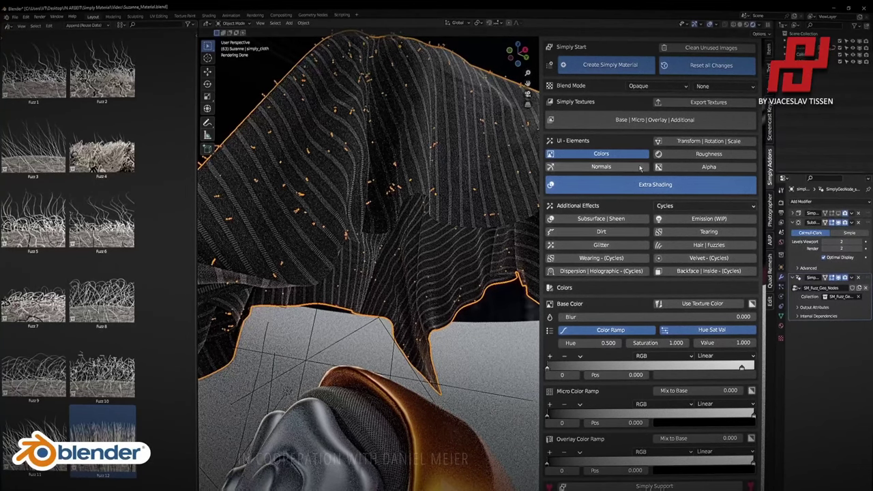
Set the first stop of the cloth's Base Color ramp to a bright, fully saturated red.
{"action": "left_click", "coordinate": [548, 368]}
{"action": "left_click", "coordinate": [702, 374]}
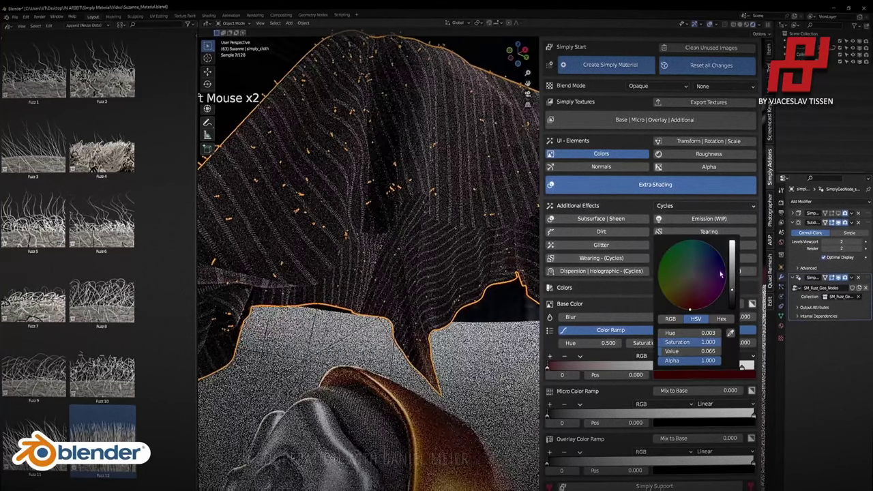
{"action": "left_click_drag", "start_coordinate": [731, 289], "coordinate": [732, 255]}
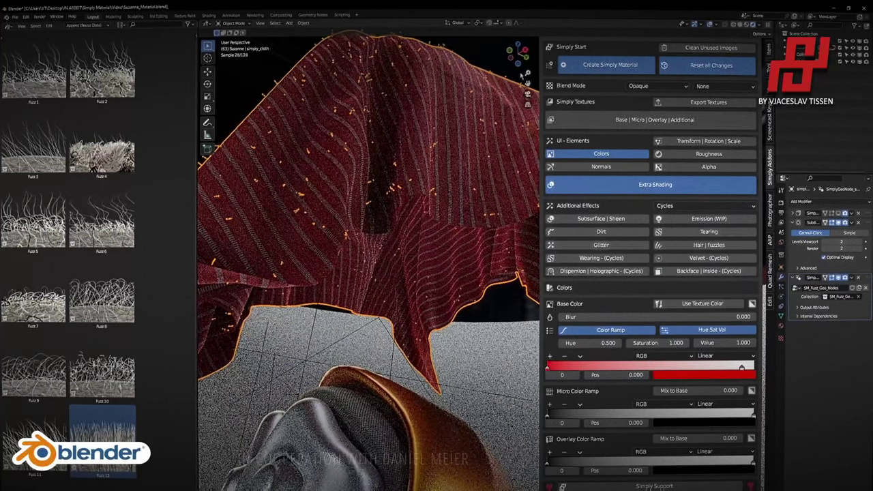
Recolour the first Base Color ramp stop to blue and hide the Colors settings.
{"action": "left_click", "coordinate": [702, 374]}
{"action": "left_click", "coordinate": [711, 263]}
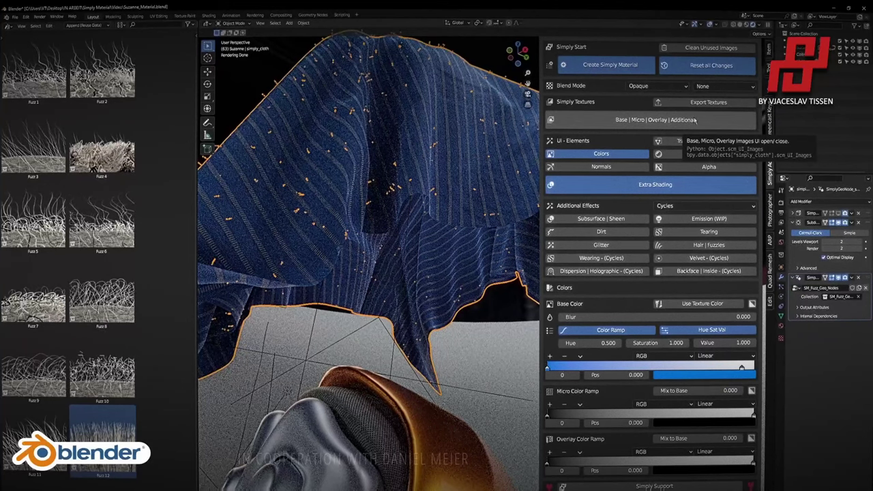
{"action": "left_click", "coordinate": [632, 155]}
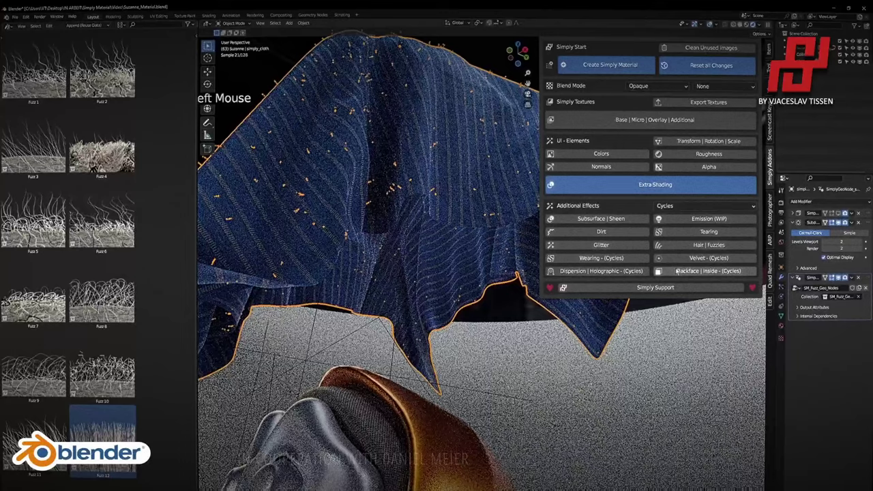
Open the Backface | Inside settings, enable the effect and inspect the inside of the cloth.
{"action": "left_click", "coordinate": [677, 271]}
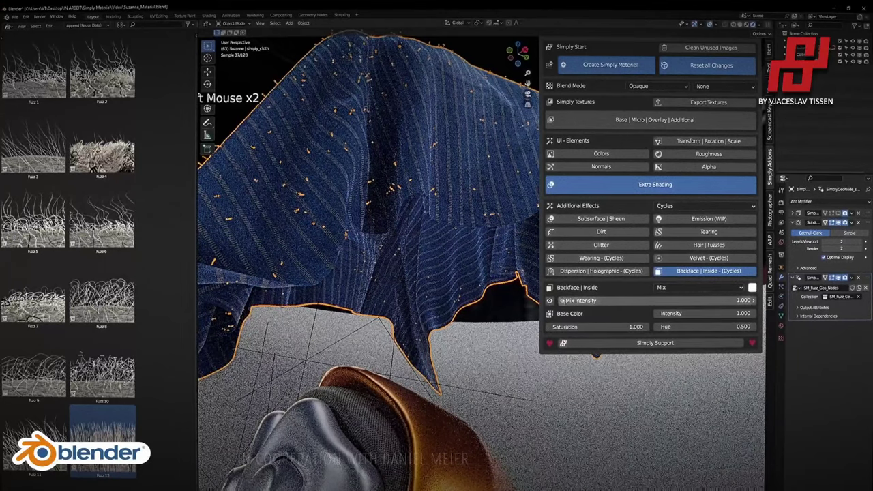
{"action": "left_click", "coordinate": [550, 300]}
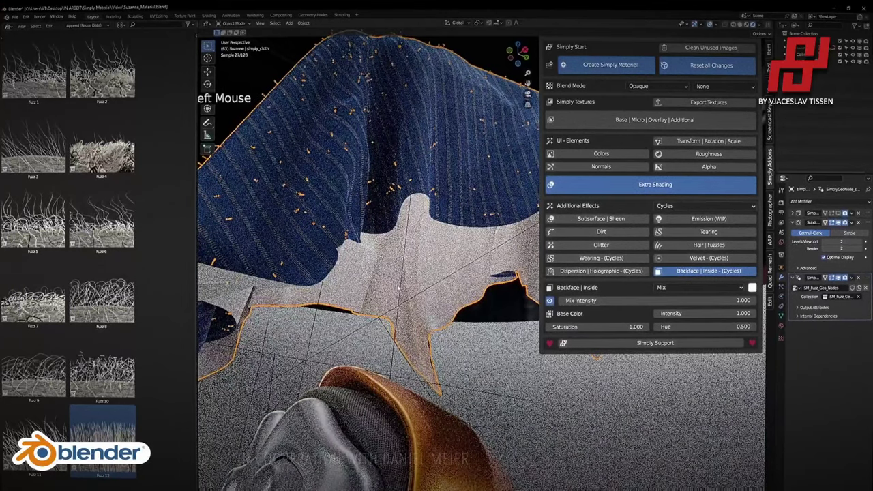
{"action": "middle_click_drag", "start_coordinate": [399, 288], "coordinate": [384, 253]}
{"action": "scroll", "coordinate": [358, 283], "scroll_direction": "down", "scroll_amount": 1}
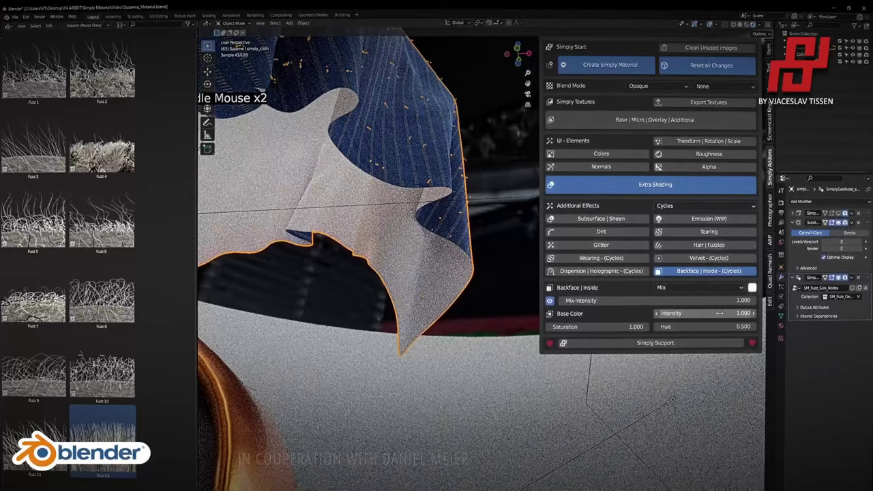
Set the backface color to cyan and lower its Mix Intensity to 0.450.
{"action": "left_click", "coordinate": [752, 288]}
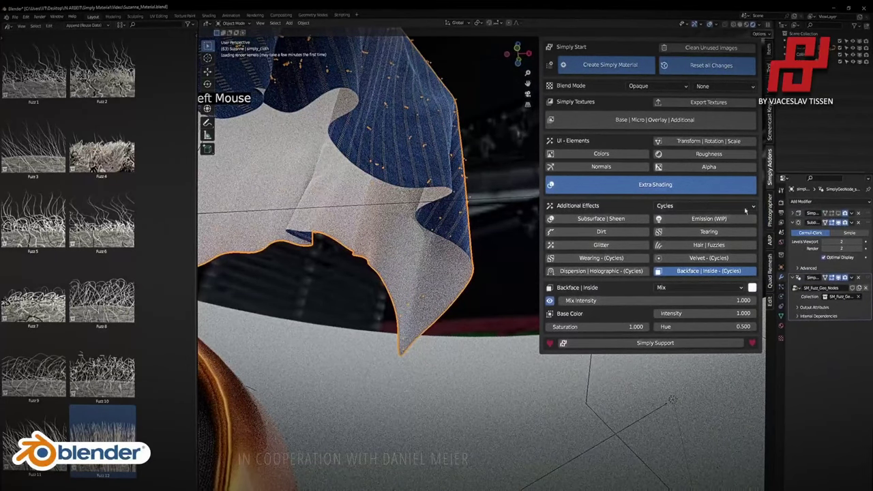
{"action": "left_click", "coordinate": [752, 287]}
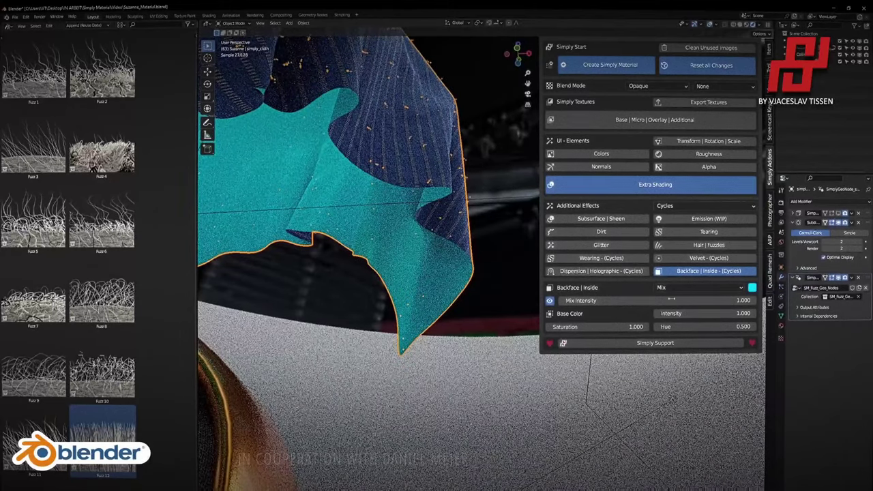
{"action": "left_click_drag", "start_coordinate": [655, 300], "coordinate": [608, 301], "text": "shift"}
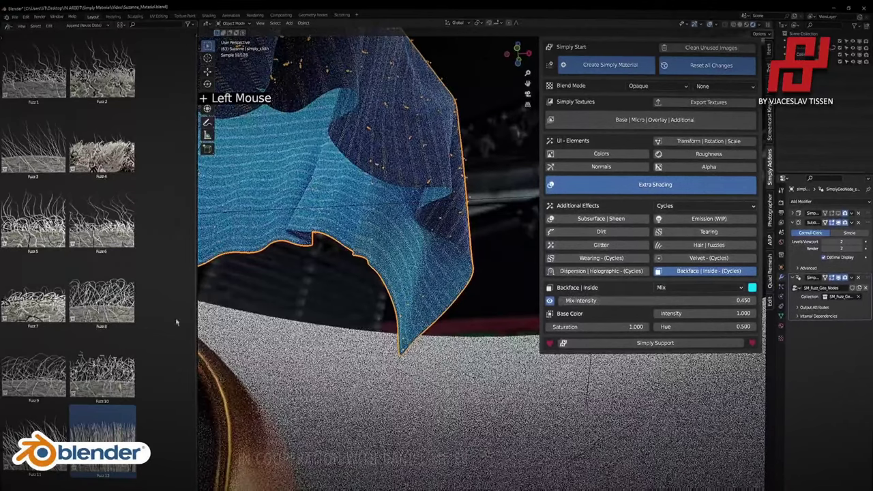
Set the backface color's saturation to 0 for white and raise Mix Intensity to 1.000, viewing the whole cloth.
{"action": "left_click", "coordinate": [752, 287]}
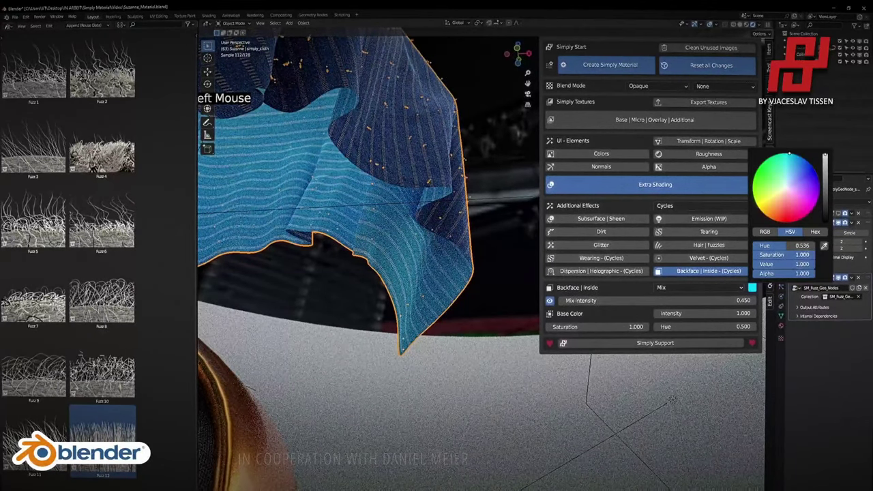
{"action": "left_click_drag", "start_coordinate": [799, 257], "coordinate": [742, 258]}
{"action": "scroll", "coordinate": [369, 253], "scroll_direction": "down", "scroll_amount": 1}
{"action": "middle_click_drag", "start_coordinate": [341, 238], "coordinate": [348, 296]}
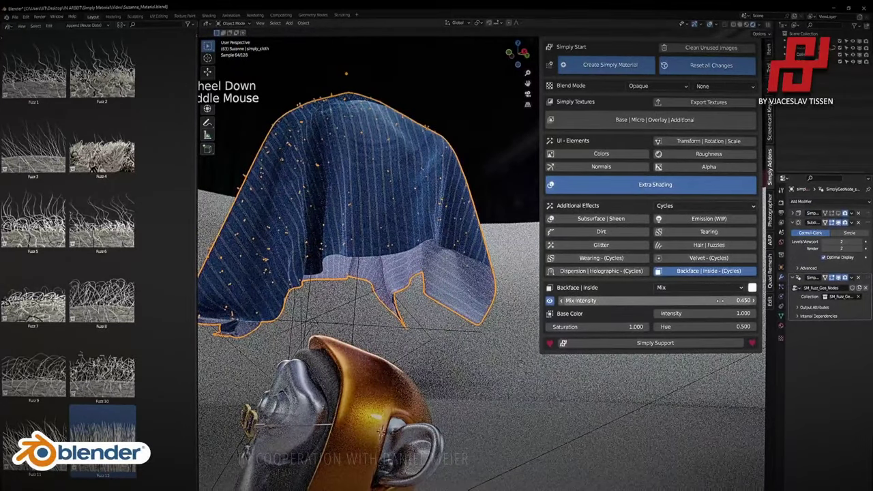
{"action": "left_click_drag", "start_coordinate": [641, 300], "coordinate": [750, 300]}
{"action": "middle_click_drag", "start_coordinate": [390, 256], "coordinate": [364, 275]}
Darken the backface color to black with a value of 0 and inspect the cloth's inside from several angles.
{"action": "left_click", "coordinate": [752, 287]}
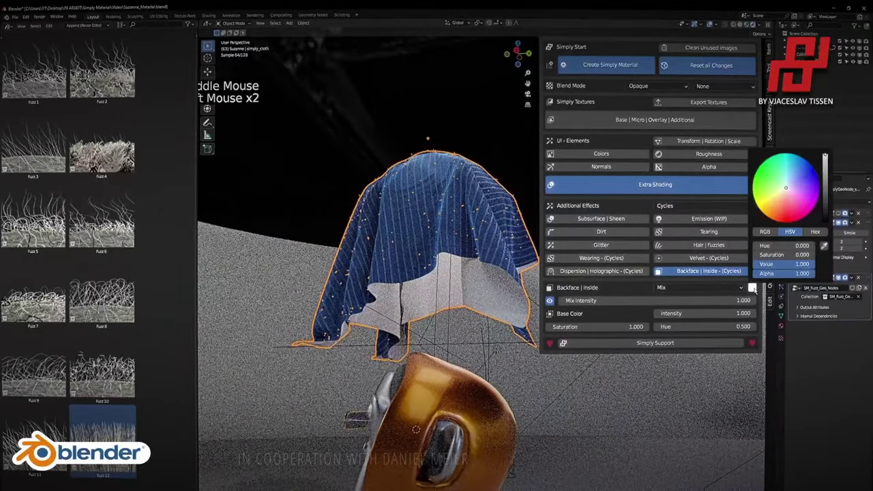
{"action": "left_click", "coordinate": [825, 219]}
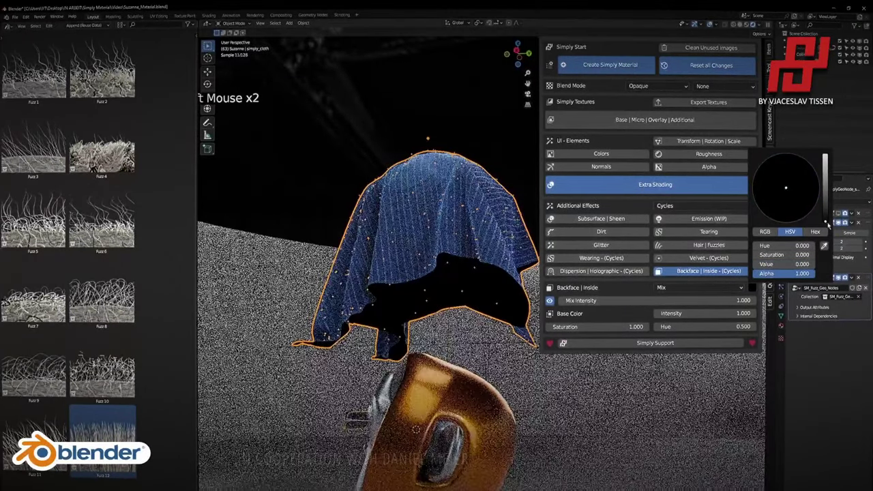
{"action": "middle_click_drag", "start_coordinate": [470, 272], "coordinate": [518, 296]}
{"action": "scroll", "coordinate": [518, 296], "scroll_direction": "up", "scroll_amount": 4}
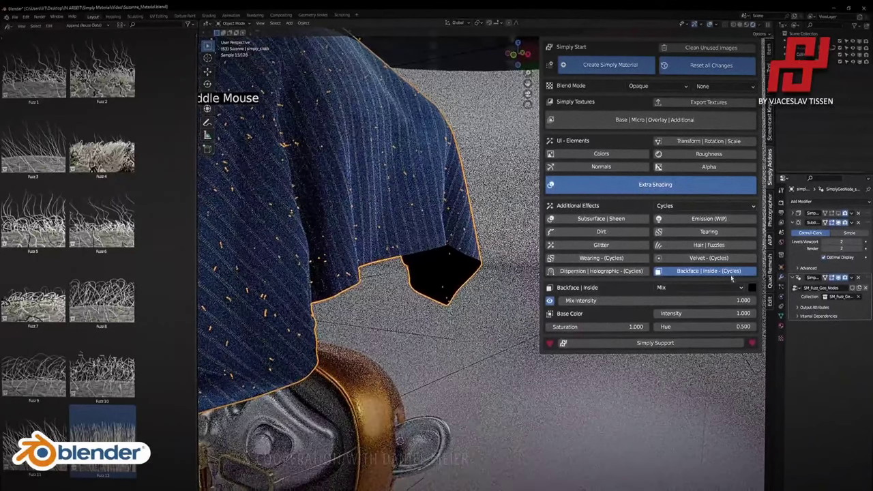
{"action": "middle_click_drag", "start_coordinate": [730, 276], "coordinate": [736, 300]}
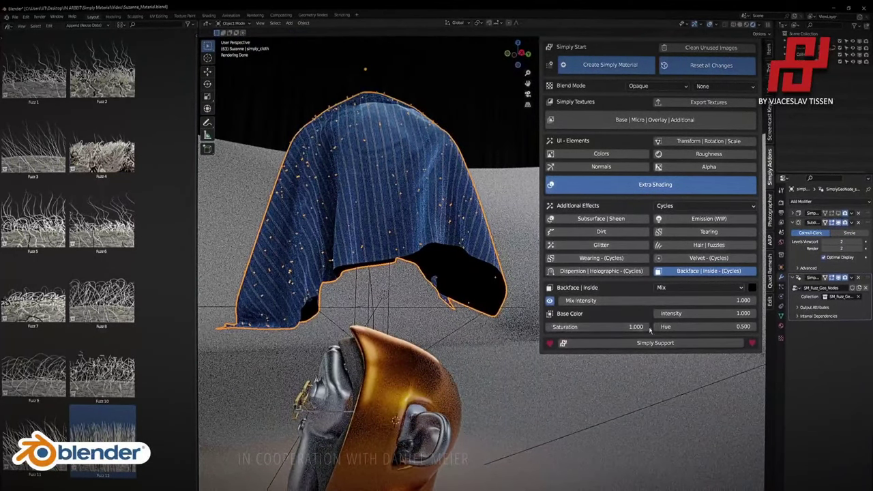
Raise the backface color's value to 1 for white, inspect the cloth from other sides and hide the viewport overlays.
{"action": "left_click", "coordinate": [751, 288]}
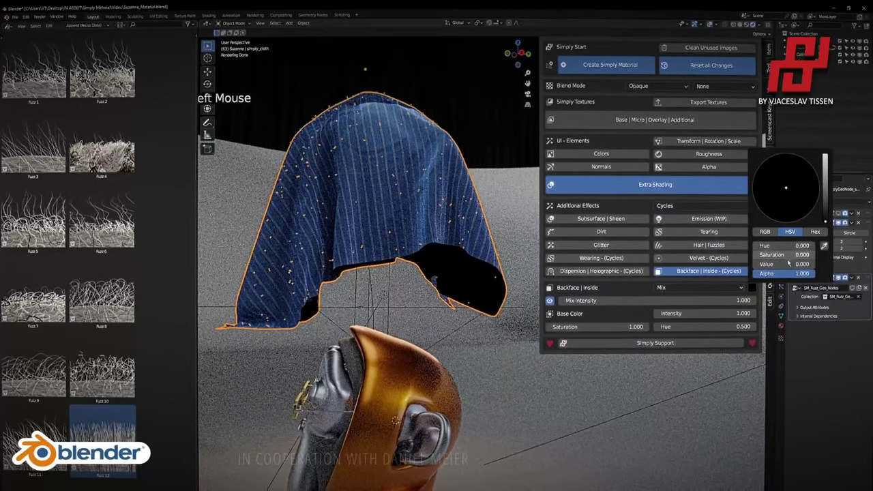
{"action": "left_click_drag", "start_coordinate": [788, 263], "coordinate": [845, 264]}
{"action": "scroll", "coordinate": [409, 293], "scroll_direction": "up", "scroll_amount": 3}
{"action": "middle_click_drag", "start_coordinate": [389, 300], "coordinate": [458, 304]}
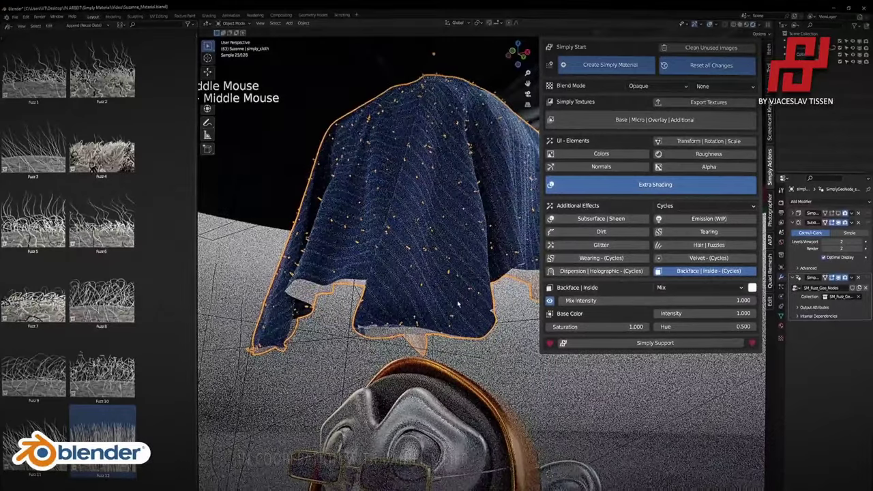
{"action": "middle_click_drag", "start_coordinate": [476, 167], "coordinate": [362, 292]}
{"action": "key", "text": "shift+alt+z"}
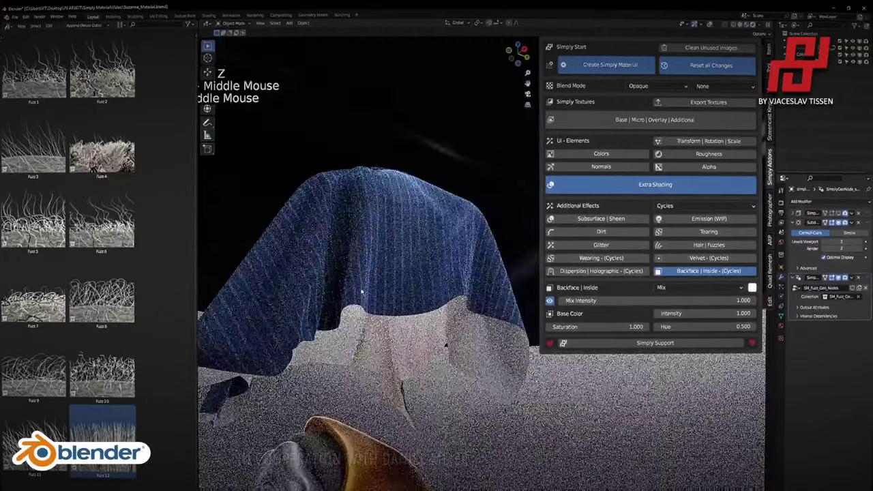
Enable the SimplySolidify modifier's viewport display on the cloth and expand the modifier's settings.
{"action": "left_click", "coordinate": [840, 214]}
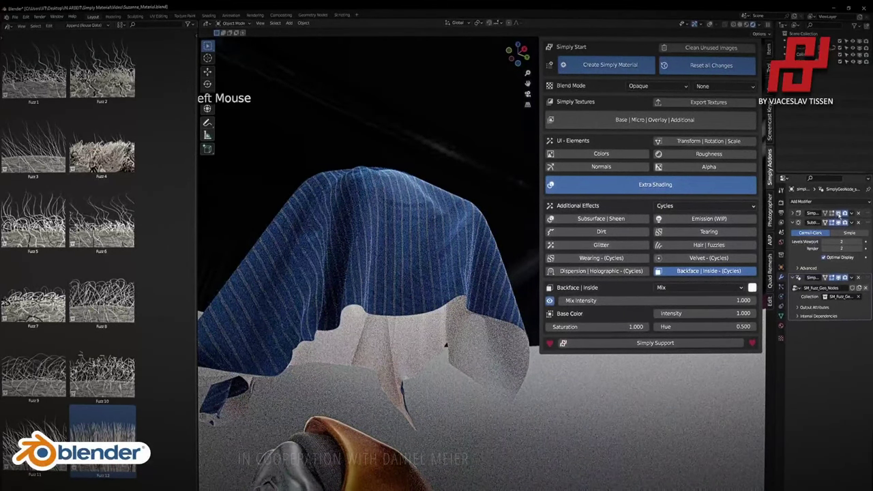
{"action": "left_click", "coordinate": [796, 214]}
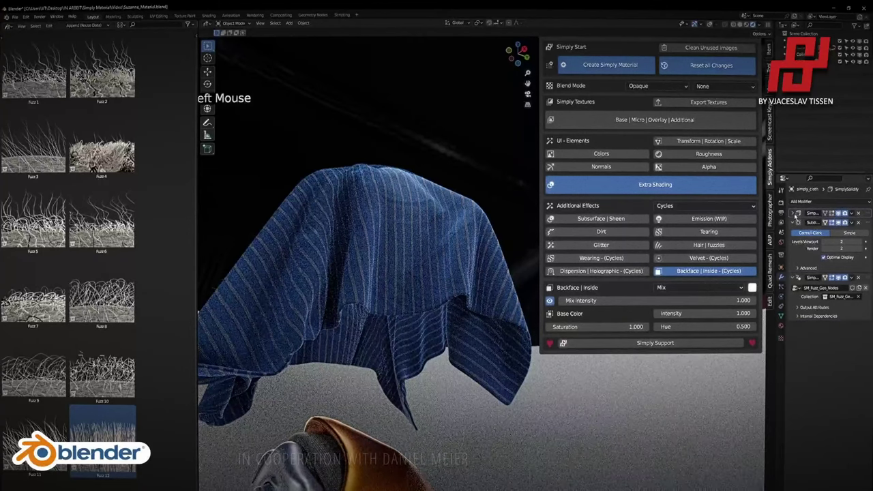
{"action": "left_click", "coordinate": [797, 214]}
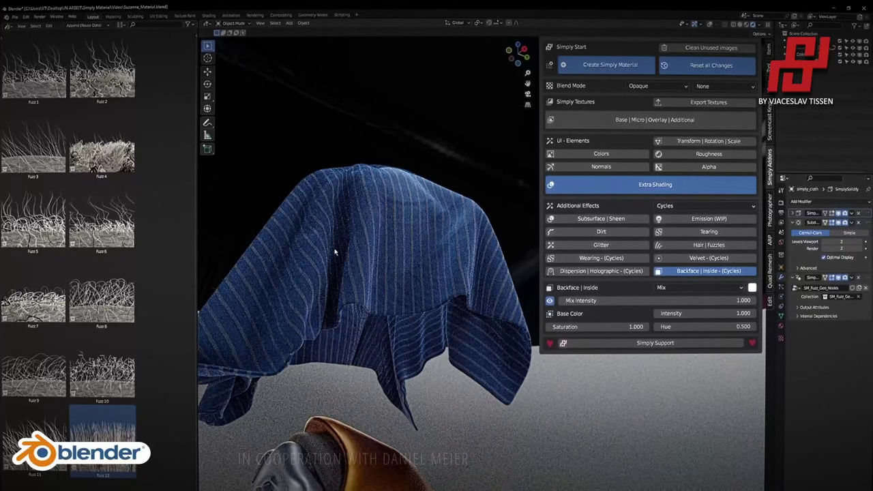
{"action": "scroll", "coordinate": [334, 252], "scroll_direction": "up", "scroll_amount": 3}
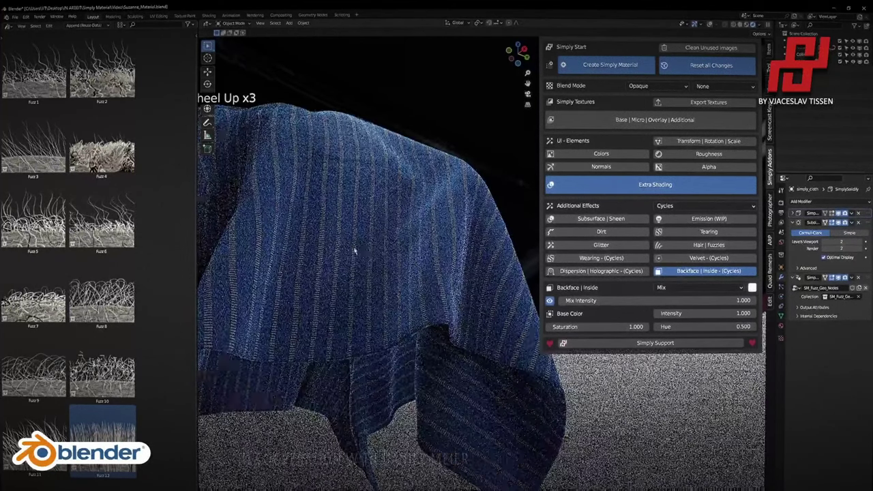
{"action": "left_click", "coordinate": [799, 214]}
{"action": "left_click", "coordinate": [792, 213]}
Increase the SimplySolidify modifier's Thickness to 0.085 m and inspect the thickened cloth up close.
{"action": "left_click_drag", "start_coordinate": [841, 233], "coordinate": [844, 232], "text": "shift"}
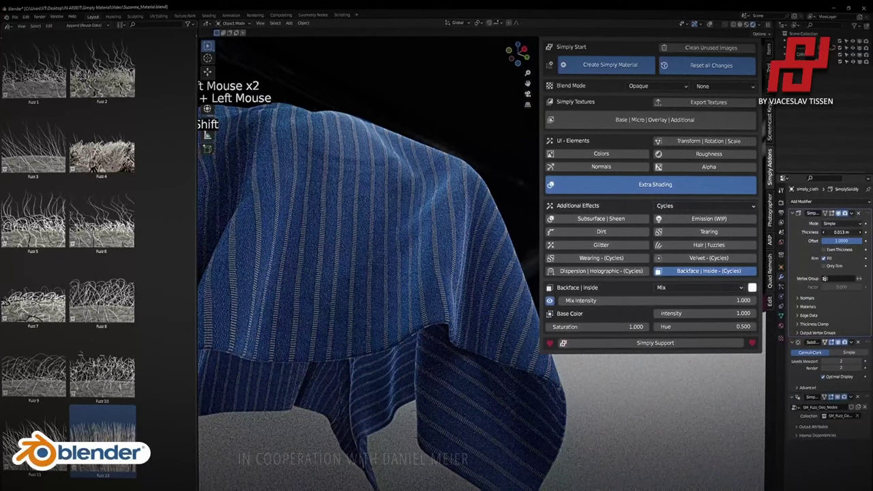
{"action": "left_click_drag", "start_coordinate": [840, 232], "coordinate": [846, 234], "text": "shift"}
{"action": "scroll", "coordinate": [455, 288], "scroll_direction": "up", "scroll_amount": 4}
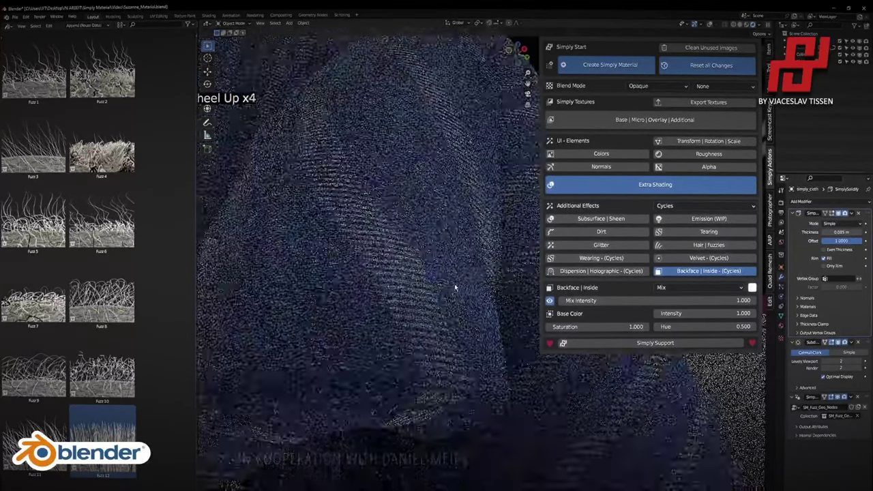
{"action": "scroll", "coordinate": [455, 288], "scroll_direction": "up", "scroll_amount": 1}
{"action": "middle_click_drag", "start_coordinate": [419, 294], "coordinate": [419, 257], "text": "shift"}
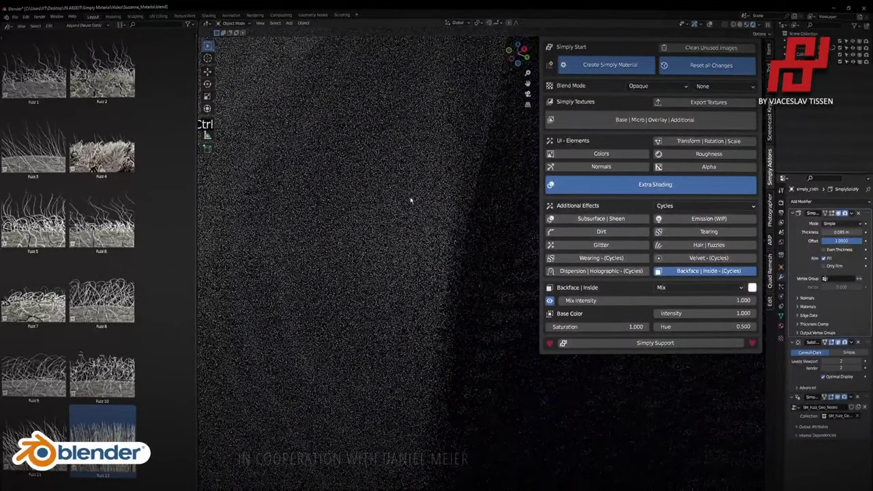
{"action": "middle_click_drag", "start_coordinate": [411, 200], "coordinate": [422, 307]}
Set the SimplySolidify modifier's Thickness to 0.01 m.
{"action": "left_click", "coordinate": [835, 231]}
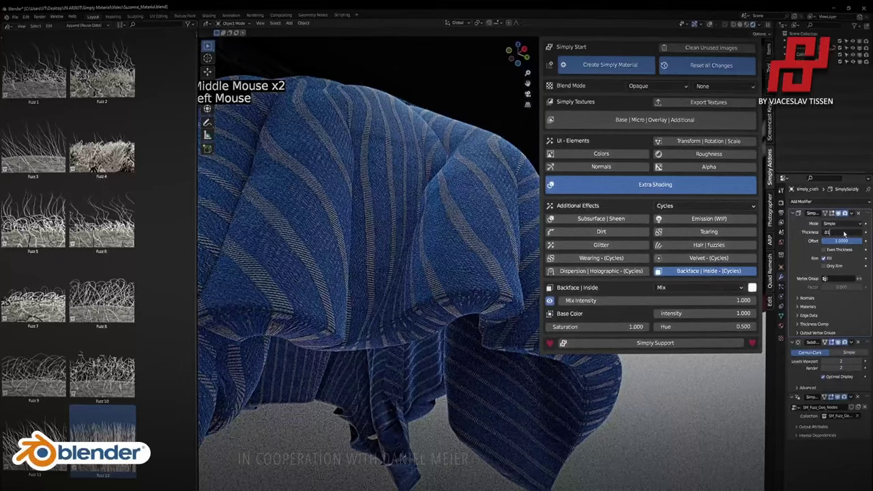
{"action": "type", "text": ".01"}
{"action": "key", "text": "Return"}
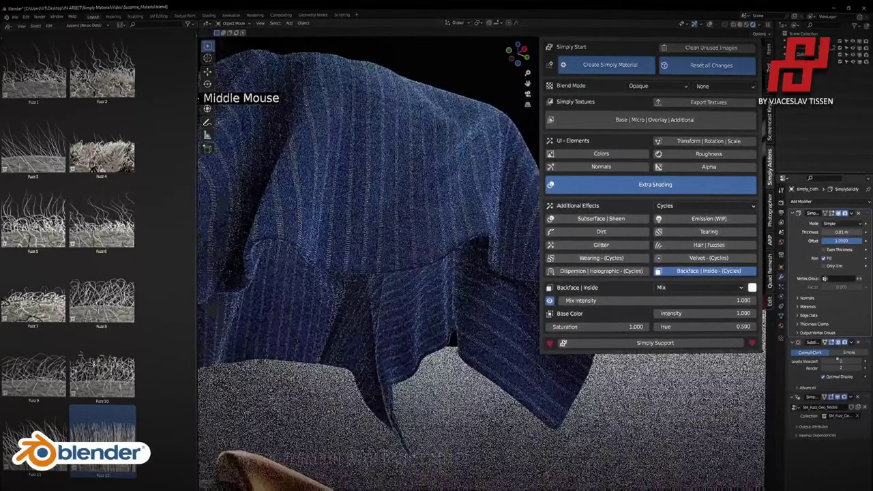
Edit the viewport level of the cloth's Subdivision modifier.
{"action": "left_click", "coordinate": [842, 362]}
{"action": "key", "text": "Return"}
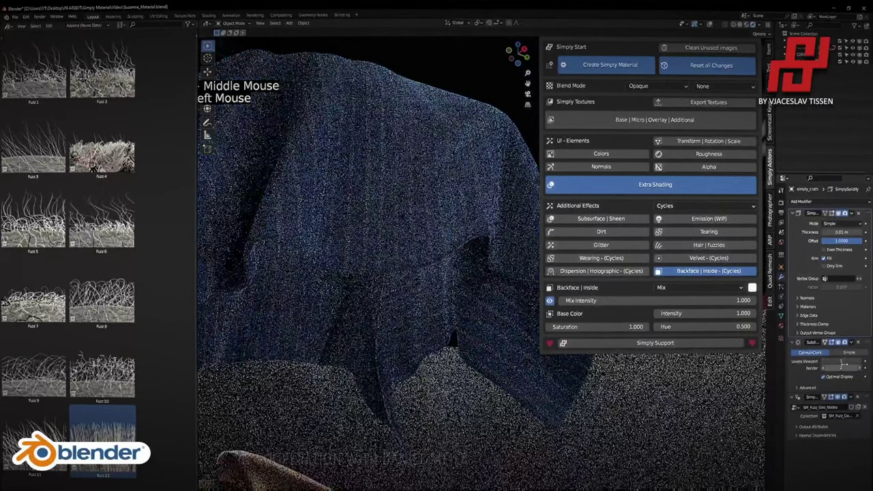
Move the cloth down along the Z axis so it drapes over the monkey bust again.
{"action": "scroll", "coordinate": [367, 298], "scroll_direction": "down", "scroll_amount": 1}
{"action": "middle_click_drag", "start_coordinate": [393, 312], "coordinate": [455, 229]}
{"action": "scroll", "coordinate": [461, 217], "scroll_direction": "down", "scroll_amount": 2}
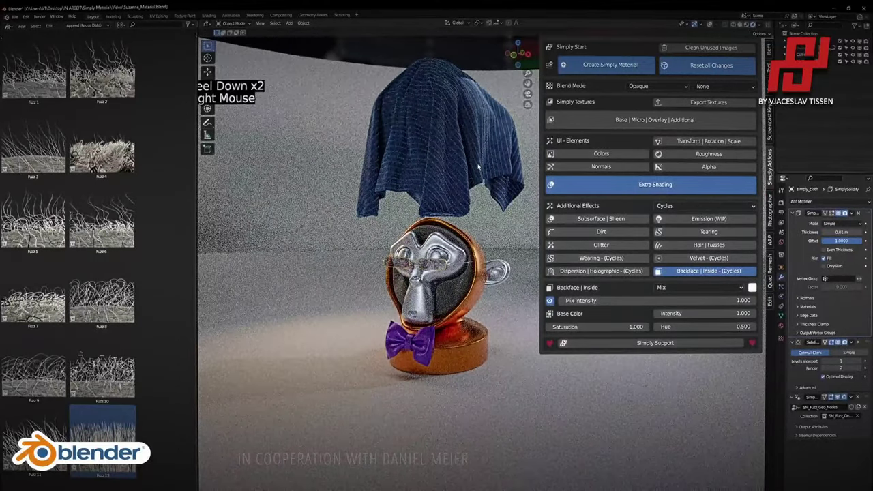
{"action": "key", "text": "g"}
{"action": "key", "text": "z"}
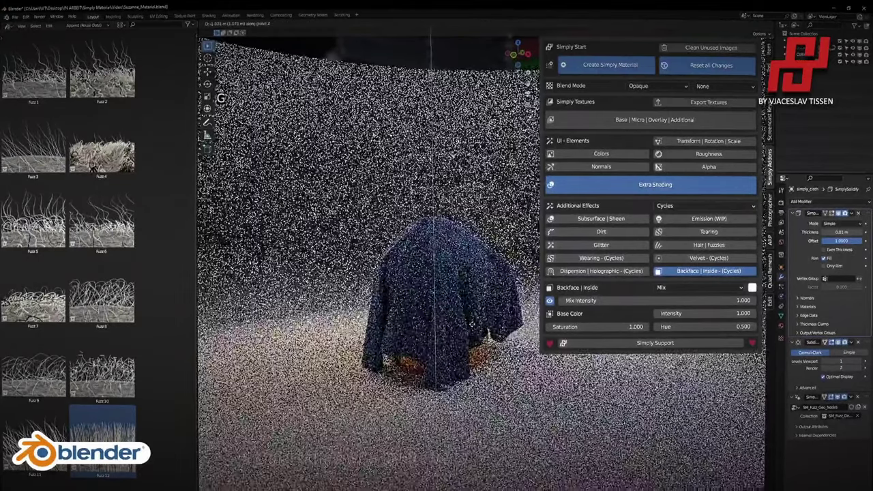
{"action": "left_click", "coordinate": [472, 306]}
{"action": "middle_click_drag", "start_coordinate": [472, 311], "coordinate": [415, 256]}
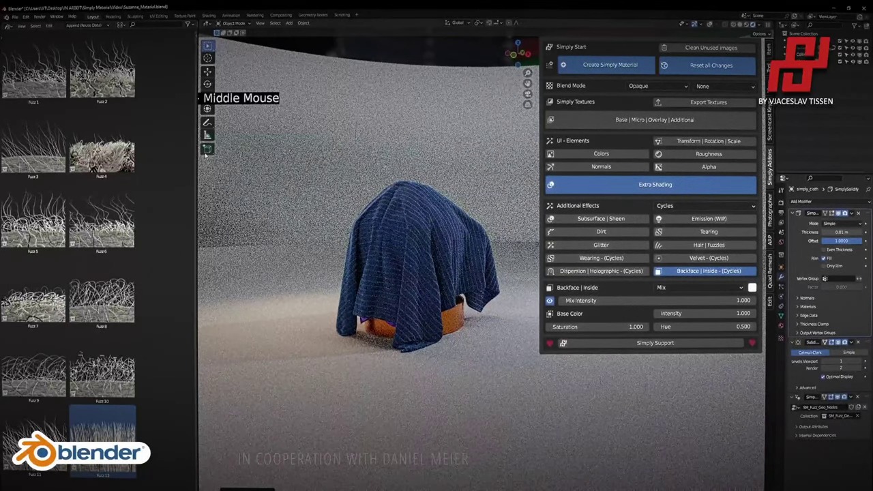
Collapse the fuzz asset library area to give its space to the 3D viewport, and frame the draped cloth.
{"action": "left_click_drag", "start_coordinate": [196, 158], "coordinate": [236, 158]}
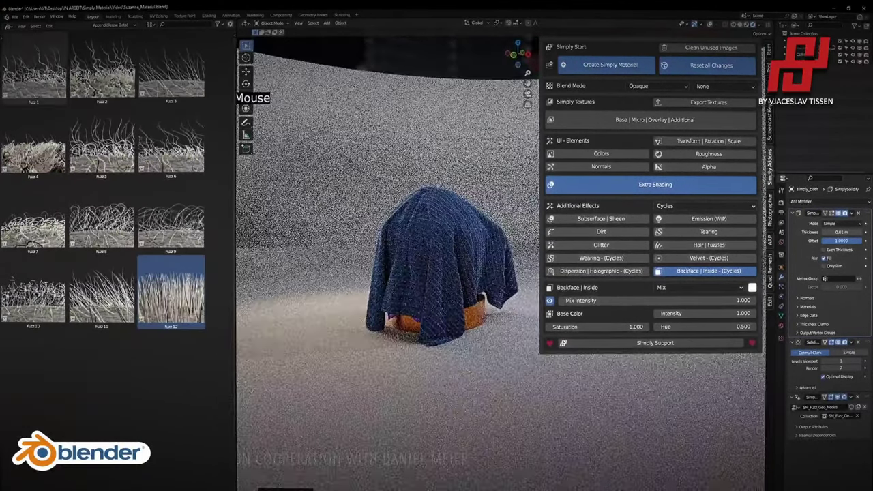
{"action": "key", "text": "n"}
{"action": "key", "text": "n"}
{"action": "key", "text": "t"}
{"action": "key", "text": "t"}
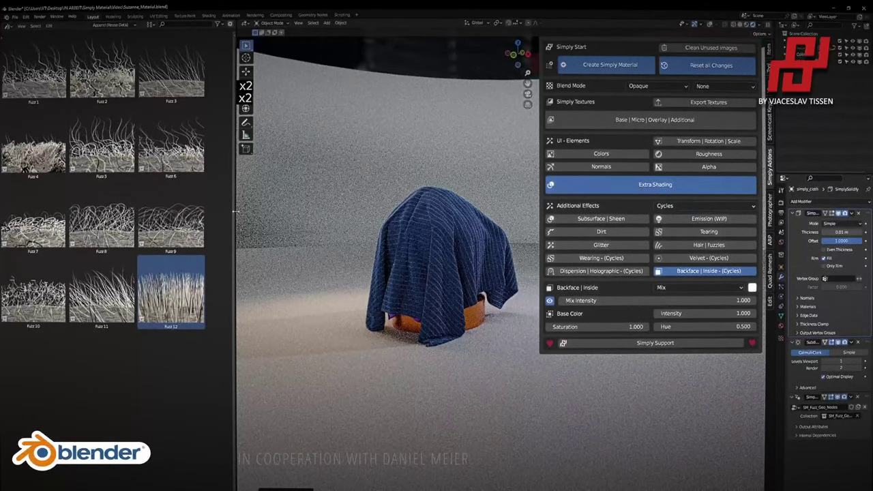
{"action": "left_click_drag", "start_coordinate": [235, 212], "coordinate": [220, 212]}
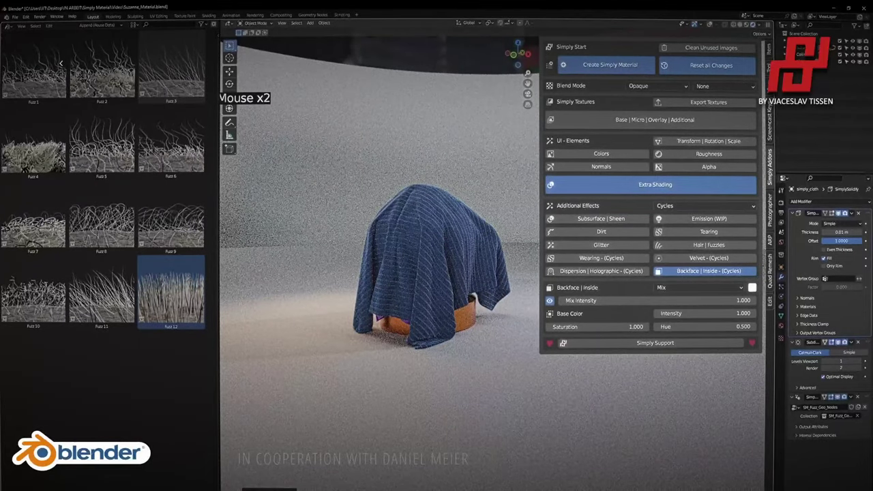
{"action": "left_click_drag", "start_coordinate": [61, 63], "coordinate": [59, 63]}
{"action": "scroll", "coordinate": [306, 214], "scroll_direction": "up", "scroll_amount": 1}
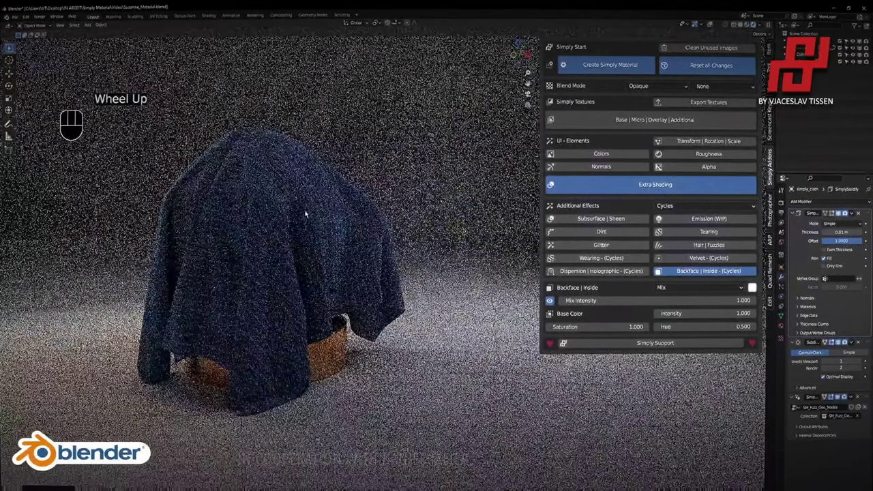
{"action": "scroll", "coordinate": [306, 214], "scroll_direction": "up", "scroll_amount": 1}
{"action": "middle_click_drag", "start_coordinate": [257, 228], "coordinate": [284, 234], "text": "shift"}
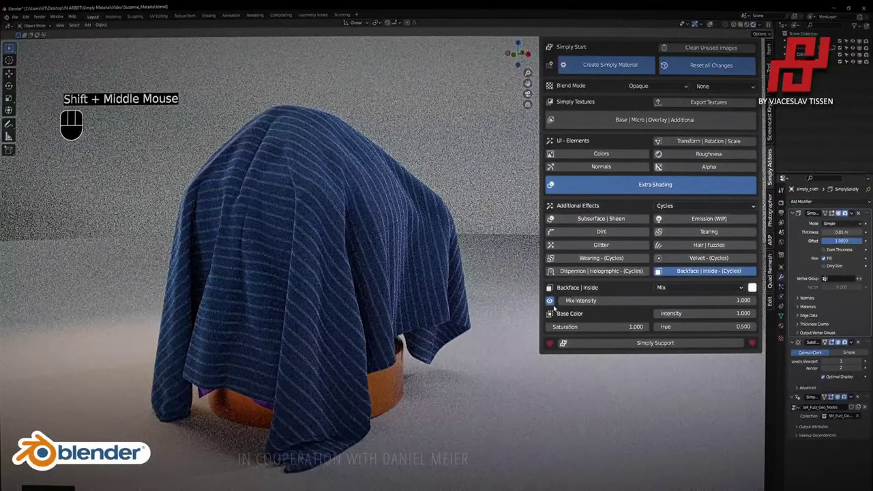
Disable the cloth's Backface | Inside effect and show the Dispersion | Holographic settings instead of its settings.
{"action": "left_click", "coordinate": [550, 301]}
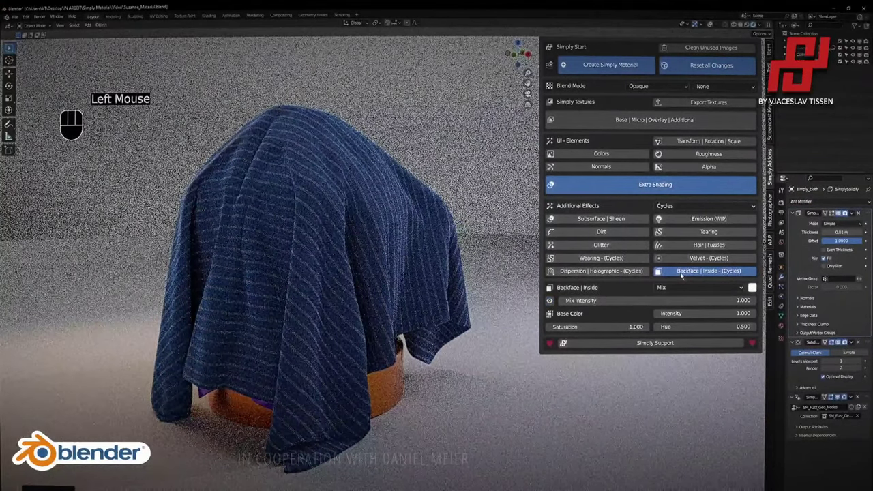
{"action": "left_click", "coordinate": [680, 273]}
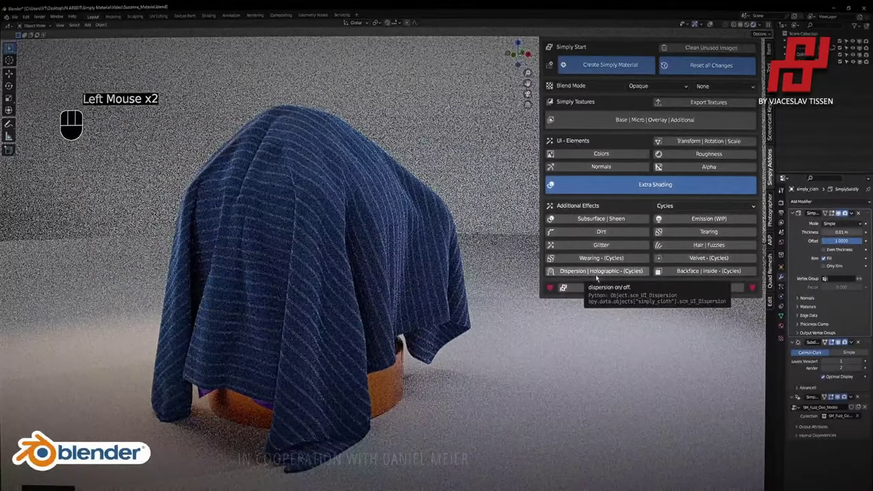
{"action": "left_click", "coordinate": [597, 275]}
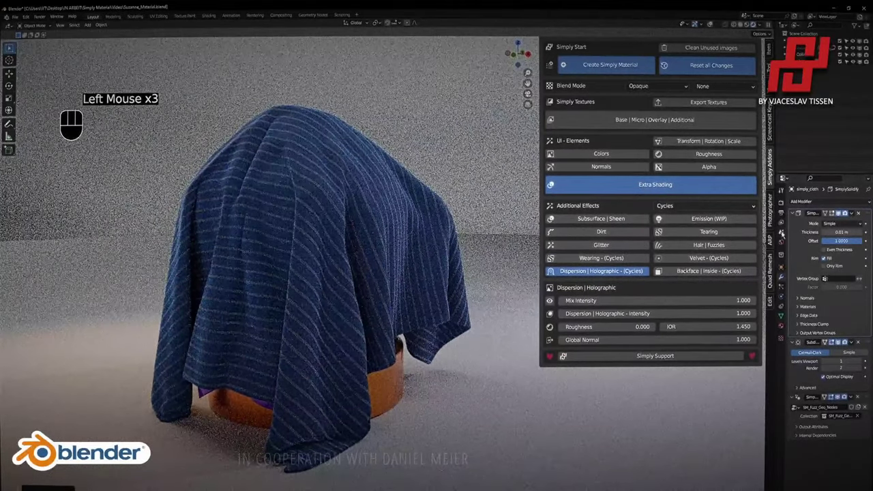
Widen the properties editor and enable the Dispersion | Holographic effect on the cloth.
{"action": "left_click_drag", "start_coordinate": [782, 233], "coordinate": [750, 233]}
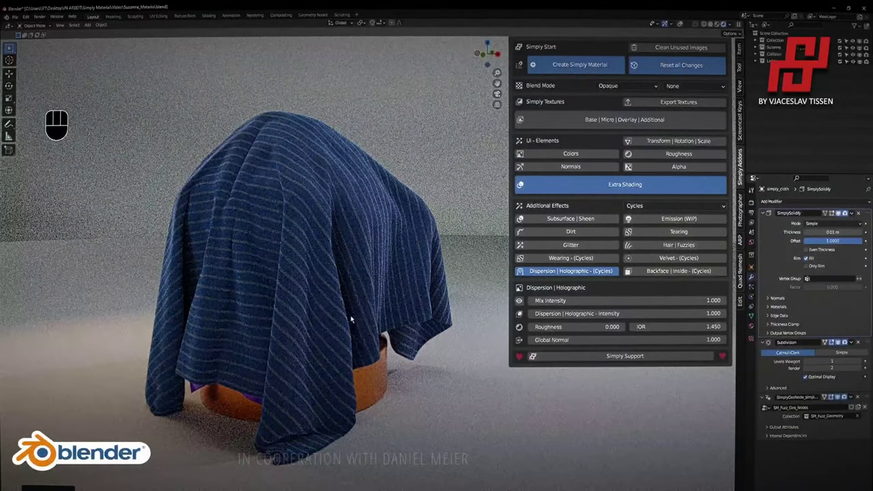
{"action": "scroll", "coordinate": [357, 283], "scroll_direction": "up", "scroll_amount": 2}
{"action": "mouse_move", "coordinate": [406, 249]}
{"action": "middle_mouse_down", "text": "shift"}
{"action": "mouse_move", "coordinate": [388, 231]}
{"action": "mouse_move", "coordinate": [429, 255]}
{"action": "mouse_move", "coordinate": [418, 261]}
{"action": "middle_mouse_up", "text": "shift"}
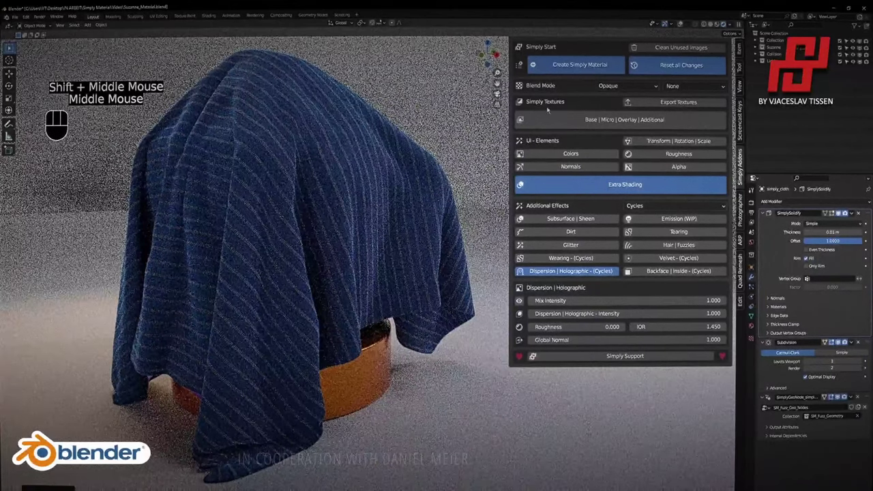
{"action": "left_click", "coordinate": [519, 302]}
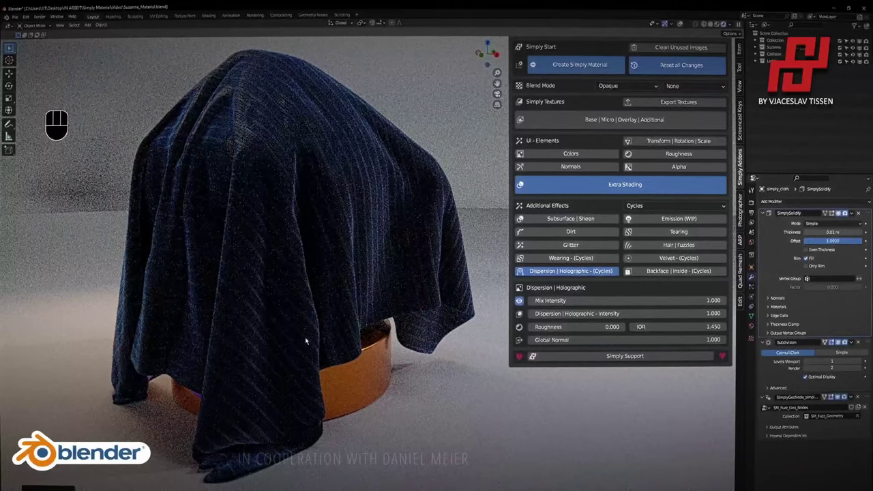
{"action": "middle_click_drag", "start_coordinate": [232, 298], "coordinate": [234, 256]}
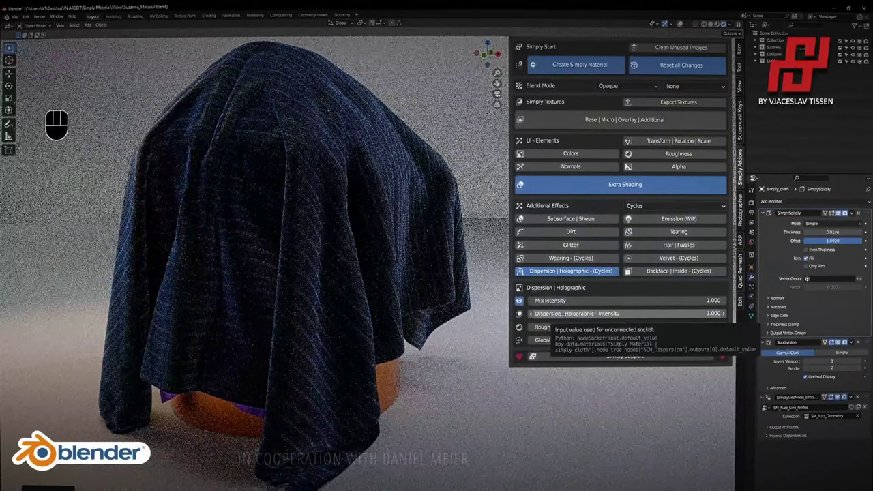
Show the Colors settings and change the base Color Ramp's first stop from blue to a light grey.
{"action": "left_click", "coordinate": [588, 156]}
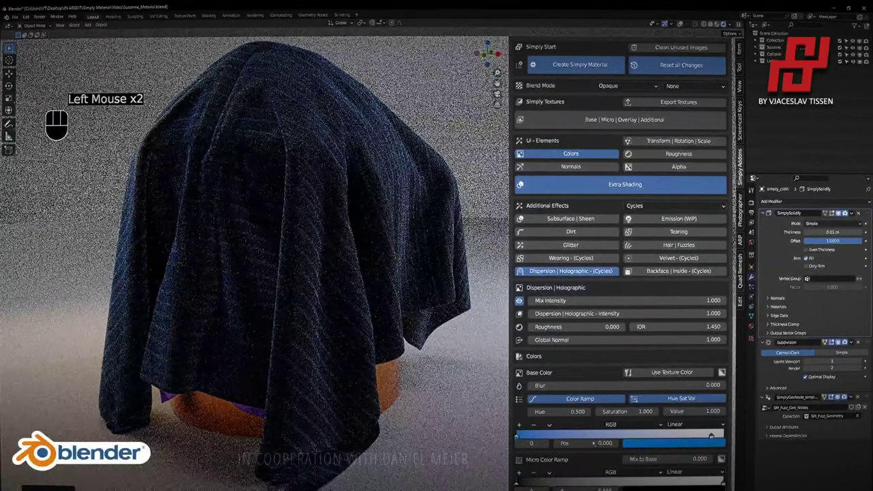
{"action": "left_click", "coordinate": [685, 444]}
{"action": "left_click_drag", "start_coordinate": [680, 410], "coordinate": [631, 411]}
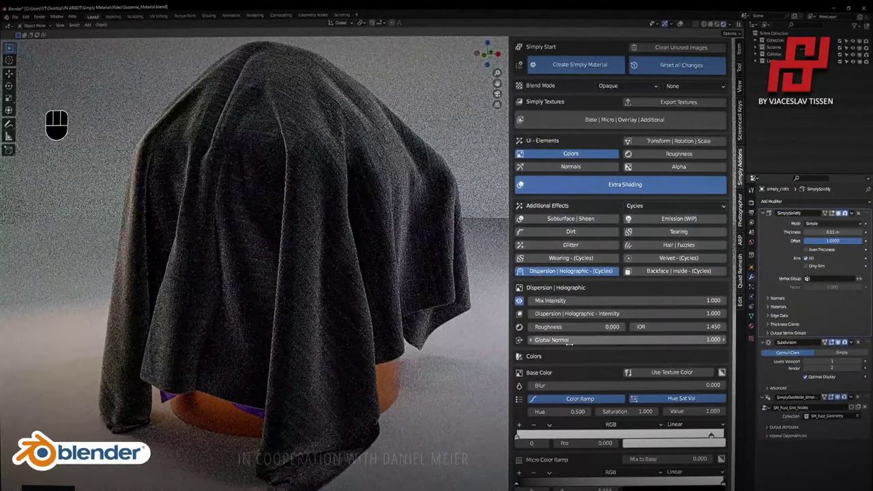
Set the Dispersion | Holographic effect's Global Normal to 0 and check the cloth's surface.
{"action": "left_click", "coordinate": [612, 337]}
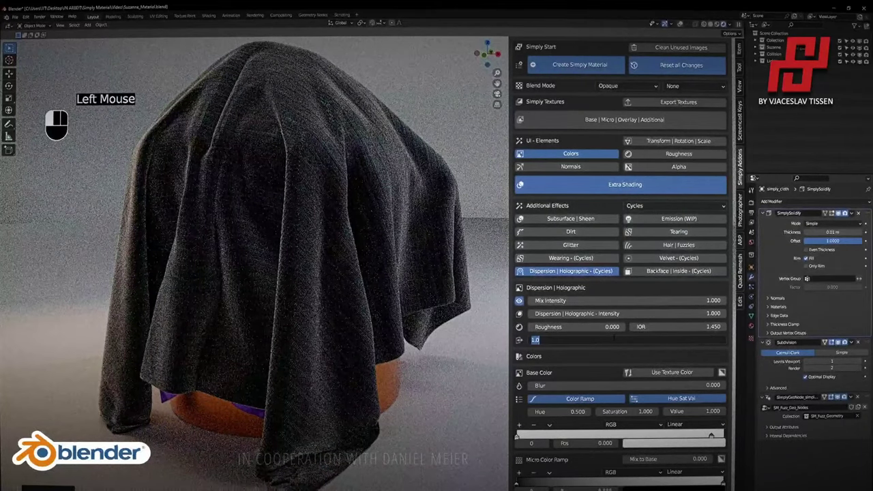
{"action": "type", "text": "0"}
{"action": "key", "text": "Return"}
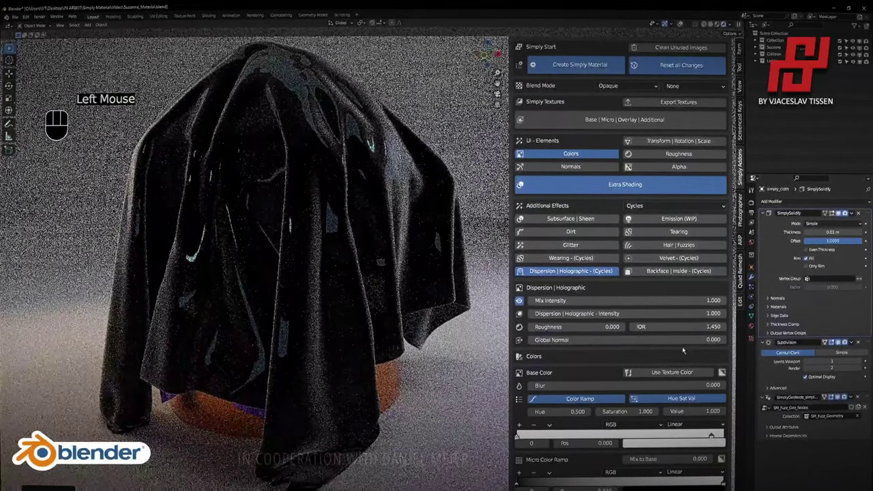
{"action": "middle_click_drag", "start_coordinate": [410, 244], "coordinate": [476, 249], "text": "shift"}
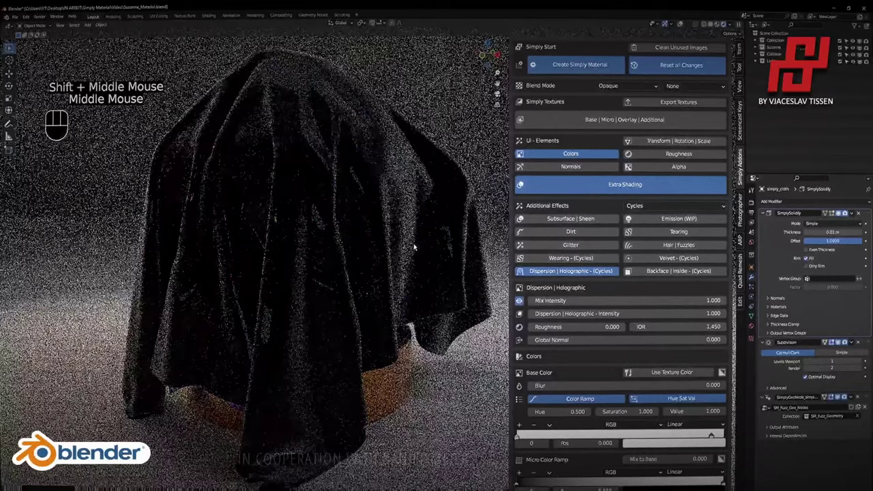
Disable the cloth's Velvet effect and hide its settings again.
{"action": "left_click", "coordinate": [645, 259]}
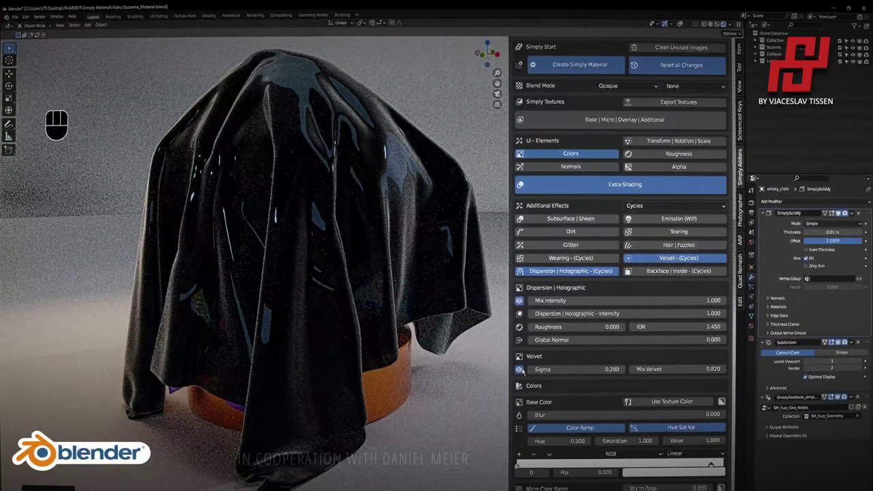
{"action": "left_click", "coordinate": [520, 370]}
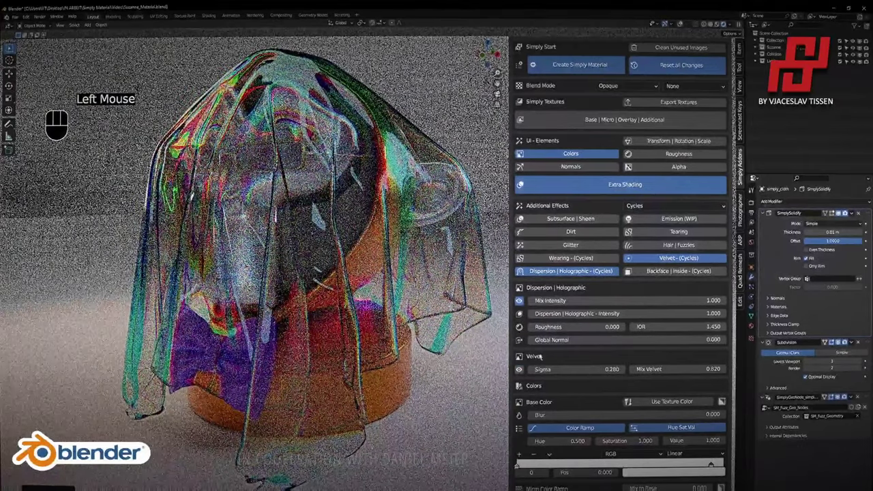
{"action": "left_click", "coordinate": [675, 258]}
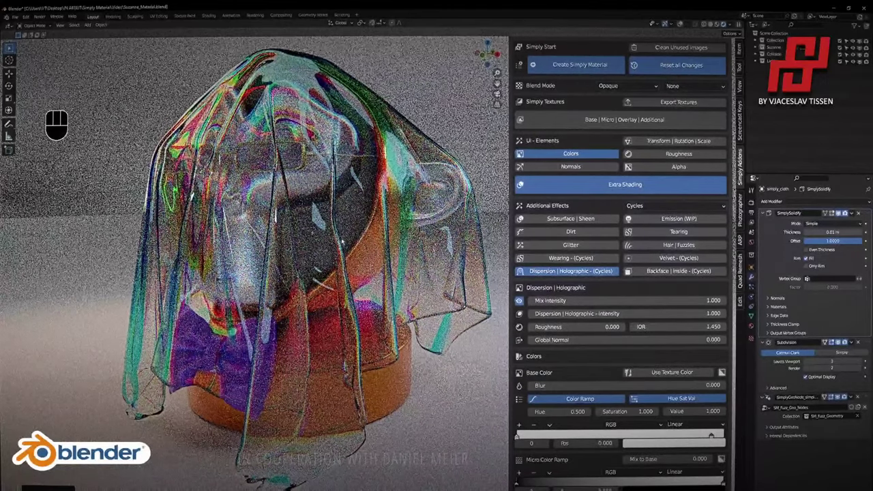
Turn on the viewport overlays and frame the cloth together with the lights around it.
{"action": "scroll", "coordinate": [336, 263], "scroll_direction": "up", "scroll_amount": 2}
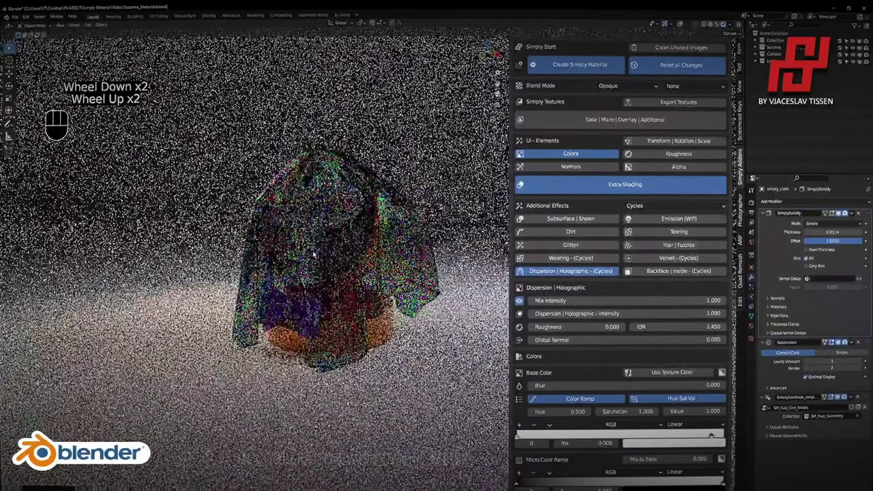
{"action": "scroll", "coordinate": [335, 263], "scroll_direction": "up", "scroll_amount": 1}
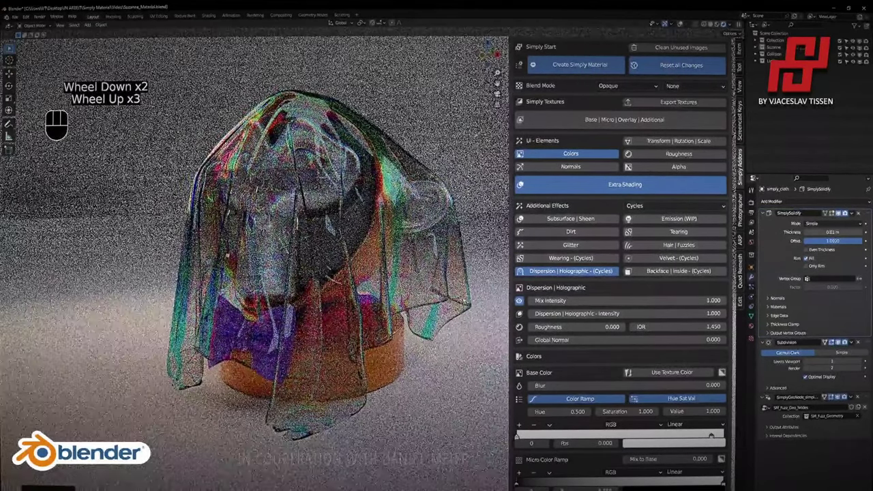
{"action": "right_click", "coordinate": [336, 264]}
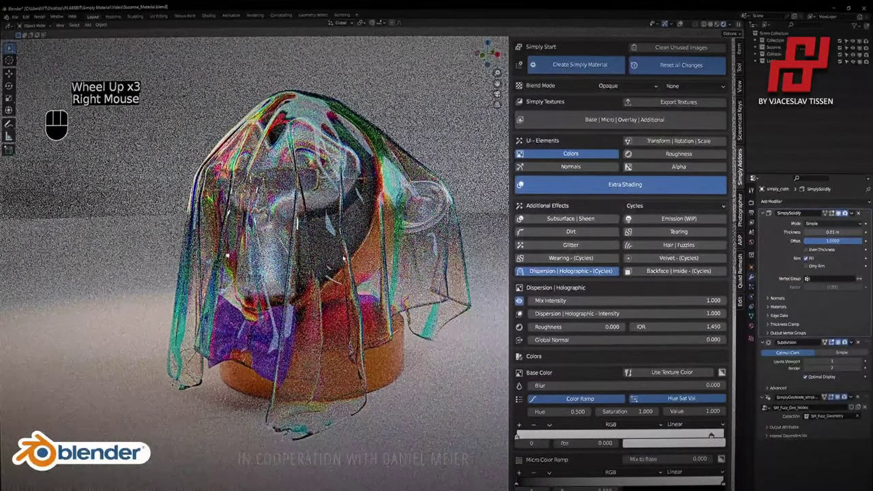
{"action": "scroll", "coordinate": [345, 259], "scroll_direction": "down", "scroll_amount": 2}
{"action": "key", "text": "z"}
{"action": "scroll", "coordinate": [355, 194], "scroll_direction": "down", "scroll_amount": 1}
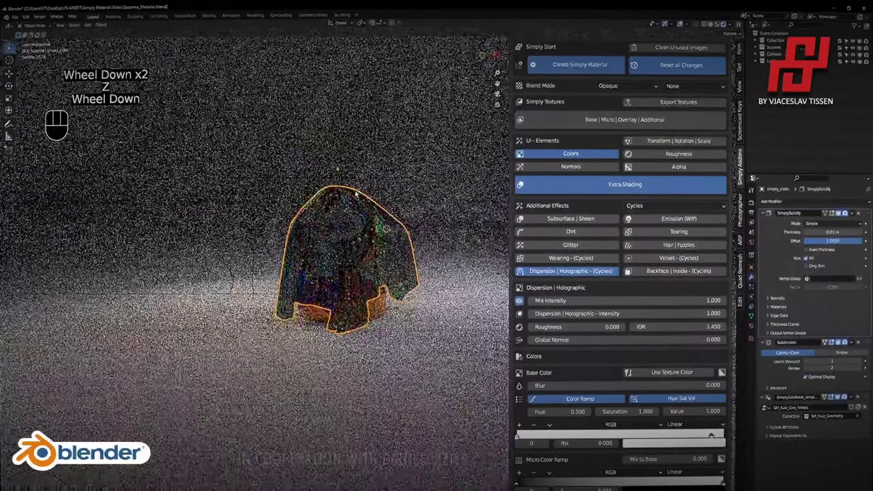
{"action": "middle_click_drag", "start_coordinate": [355, 194], "coordinate": [348, 219]}
Try hiding the Area and Area.002 lights around the transparent cloth.
{"action": "right_click", "coordinate": [228, 180]}
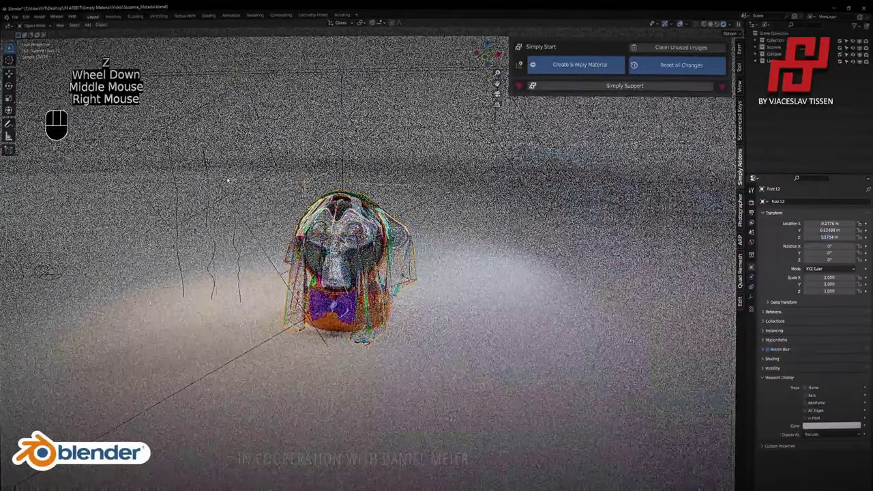
{"action": "right_click", "coordinate": [208, 176]}
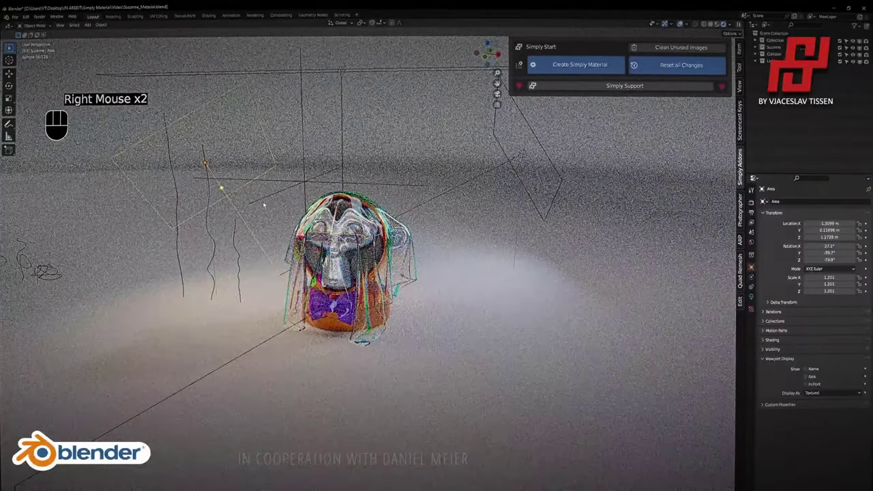
{"action": "key", "text": "h"}
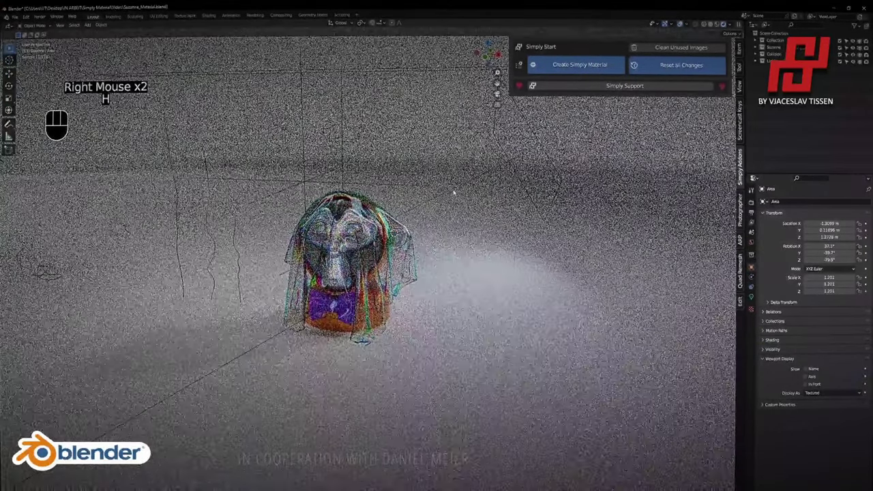
{"action": "right_click", "coordinate": [453, 190]}
{"action": "right_click", "coordinate": [343, 102]}
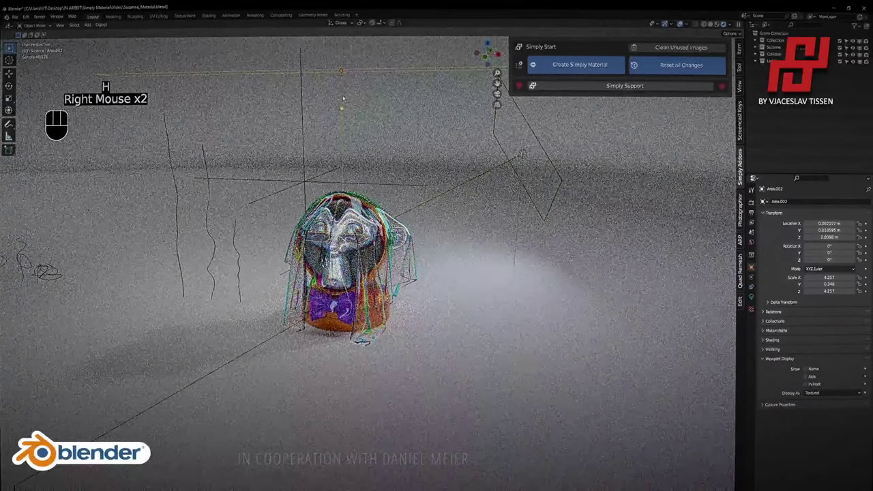
{"action": "key", "text": "h"}
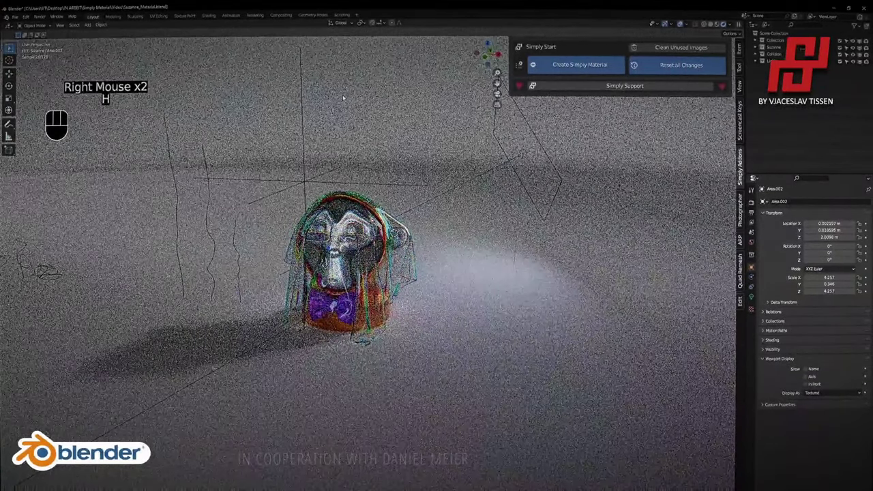
{"action": "right_click", "coordinate": [471, 182]}
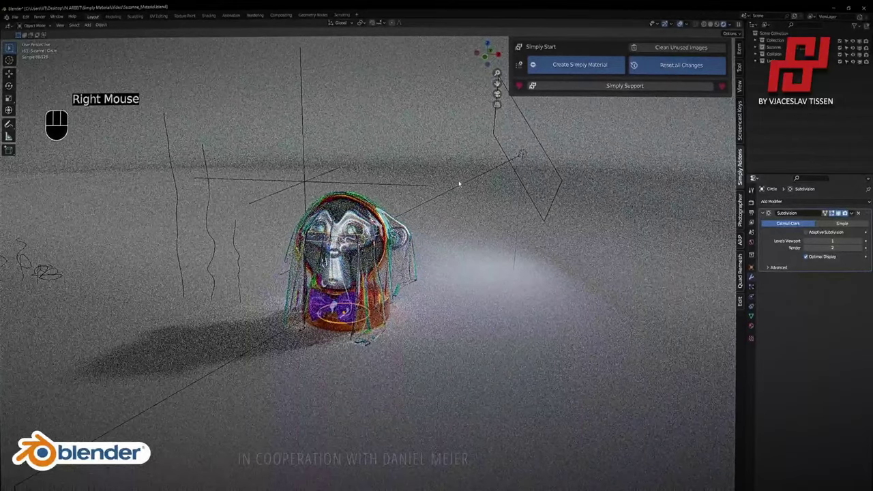
Undo the hiding of the Area and Area.002 lights.
{"action": "key", "text": "ctrl+z"}
{"action": "key", "text": "ctrl+z"}
{"action": "key", "text": "ctrl+z"}
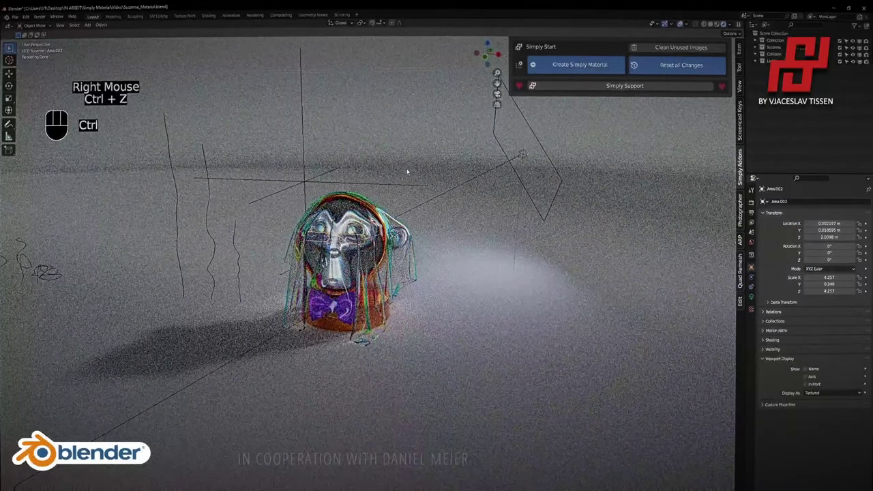
{"action": "key", "text": "ctrl+z"}
{"action": "key", "text": "ctrl+z"}
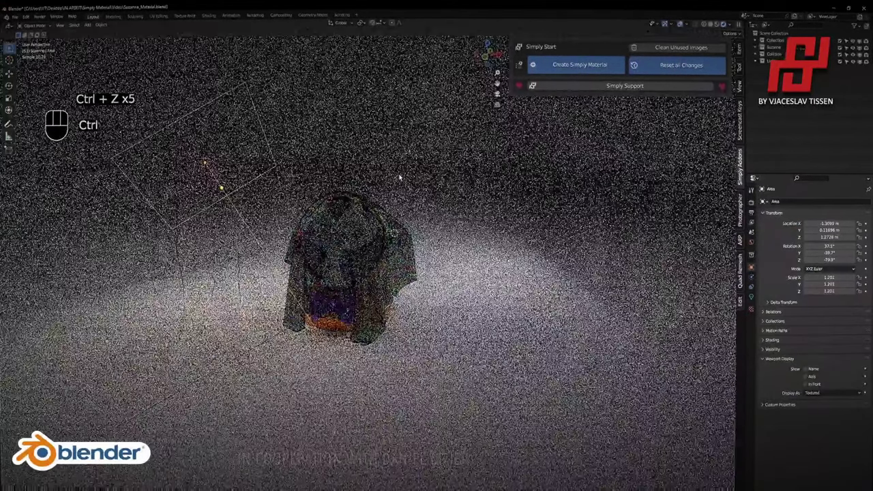
Hide the Area.001 and Area.002 lights around the transparent cloth.
{"action": "right_click", "coordinate": [461, 189]}
{"action": "right_click", "coordinate": [460, 189]}
{"action": "right_click", "coordinate": [460, 188]}
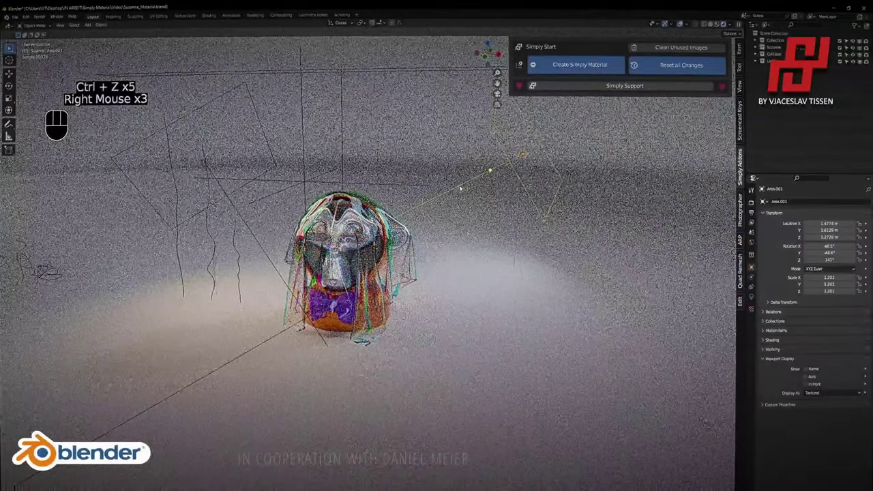
{"action": "key", "text": "h"}
{"action": "right_click", "coordinate": [341, 137]}
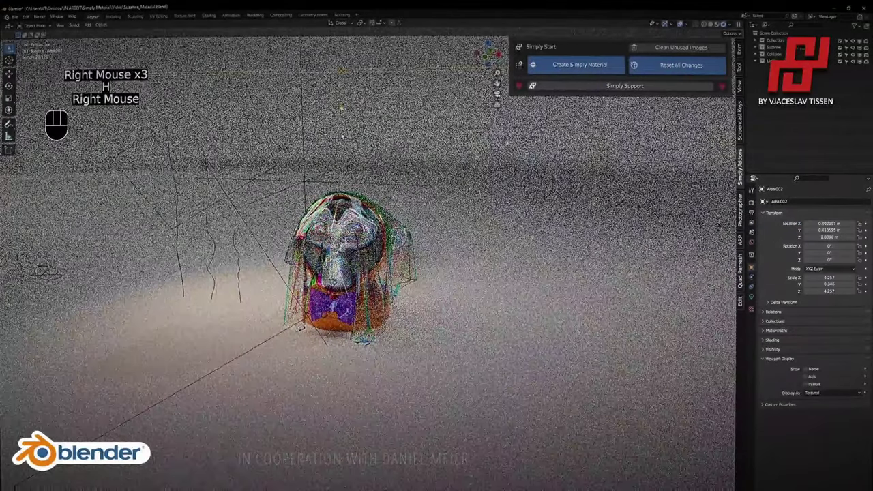
{"action": "key", "text": "h"}
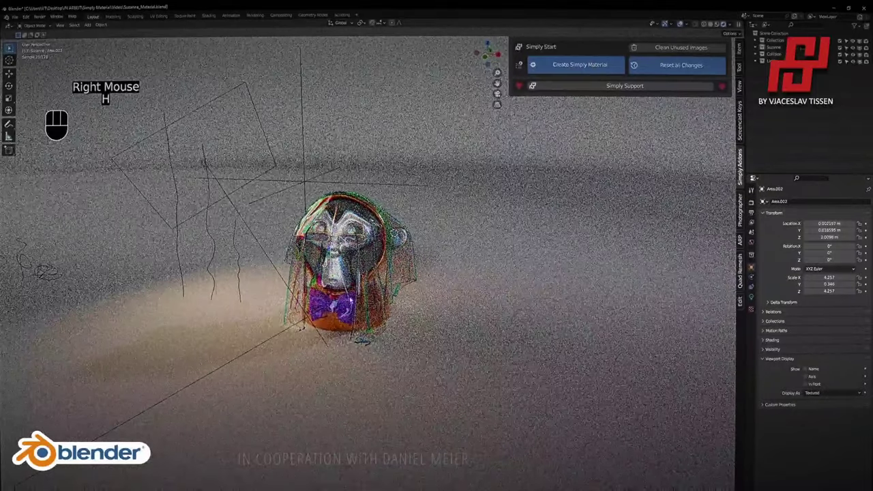
Select the transparent cloth and collapse the Colors settings of its Simply Material.
{"action": "scroll", "coordinate": [368, 259], "scroll_direction": "up", "scroll_amount": 2}
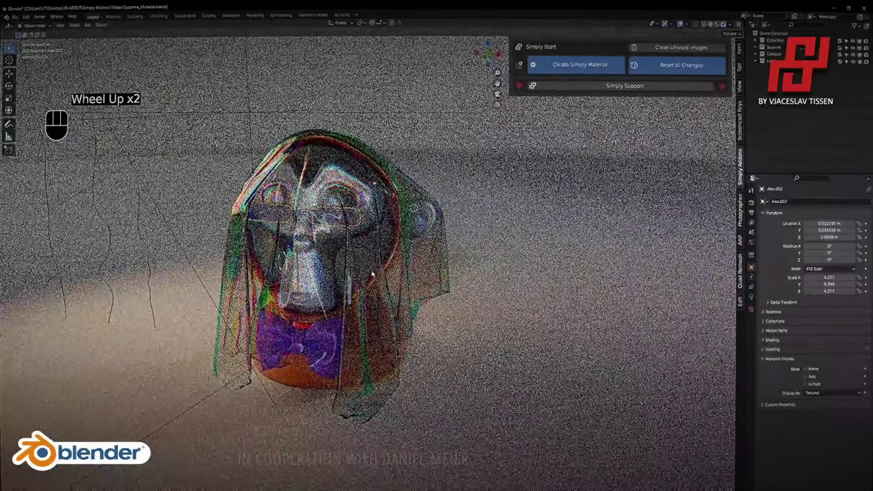
{"action": "scroll", "coordinate": [368, 260], "scroll_direction": "up", "scroll_amount": 1}
{"action": "middle_click_drag", "start_coordinate": [368, 259], "coordinate": [346, 215]}
{"action": "right_click", "coordinate": [343, 250]}
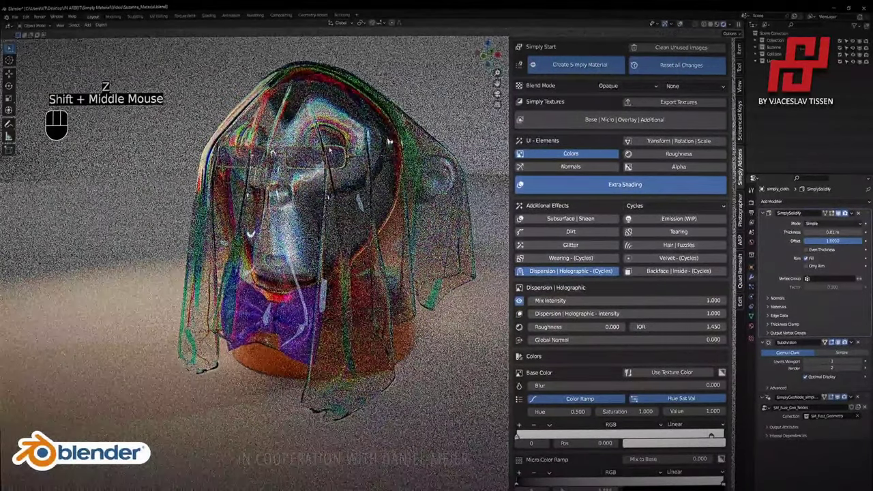
{"action": "scroll", "coordinate": [584, 369], "scroll_direction": "down", "scroll_amount": 3}
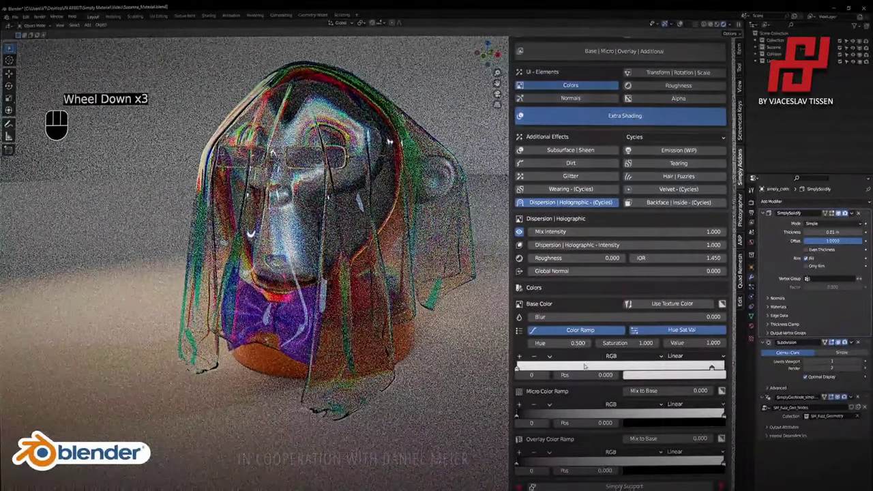
{"action": "left_click", "coordinate": [570, 85]}
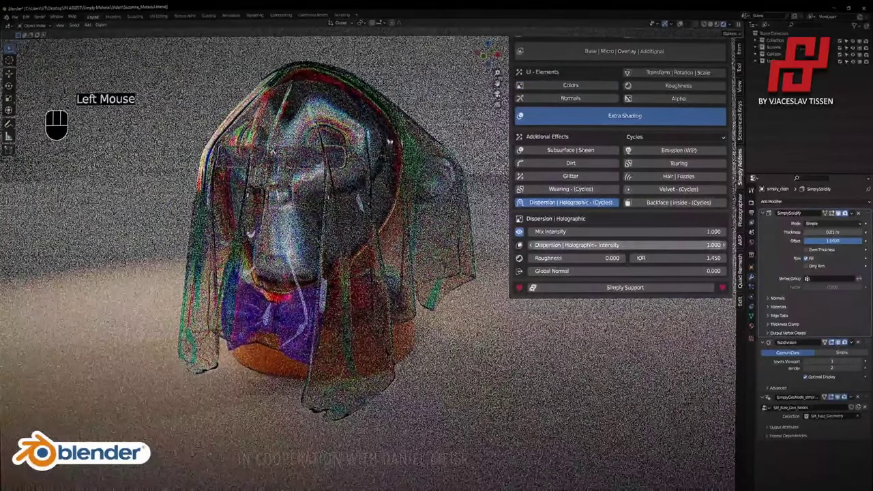
Set the cloth's Dispersion | Holographic Intensity to 0 and frame the veiled head closely.
{"action": "left_click", "coordinate": [590, 245]}
{"action": "type", "text": "0"}
{"action": "key", "text": "Return"}
{"action": "scroll", "coordinate": [358, 236], "scroll_direction": "up", "scroll_amount": 1}
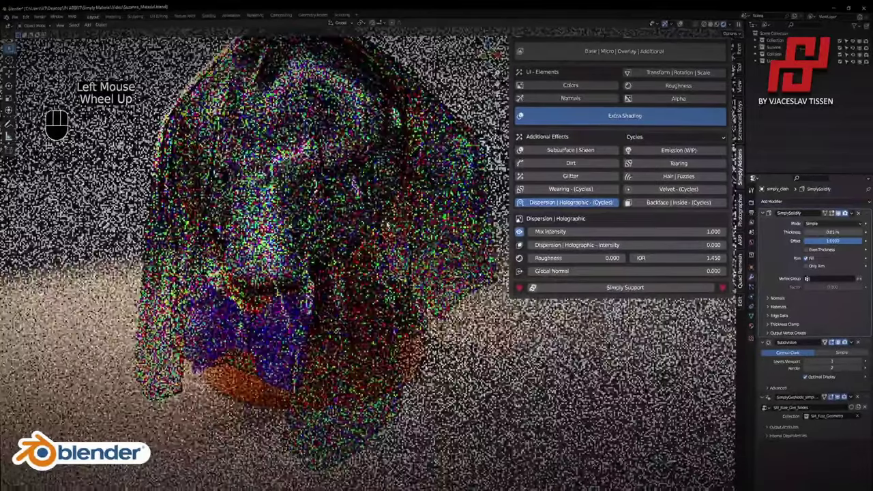
{"action": "middle_click_drag", "start_coordinate": [357, 236], "coordinate": [336, 211], "text": "shift"}
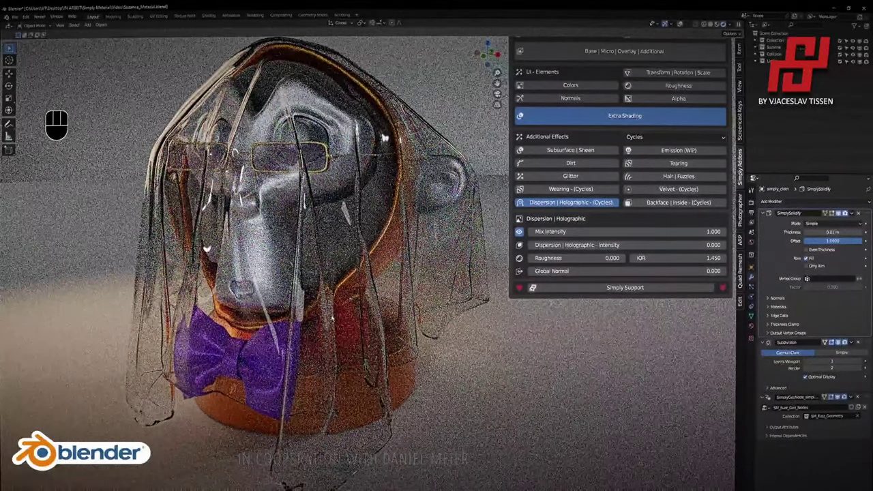
Try a dispersion Roughness of 0.71 with Global Normal at 1, and return Roughness to 0.
{"action": "left_click_drag", "start_coordinate": [580, 258], "coordinate": [631, 258], "text": "shift"}
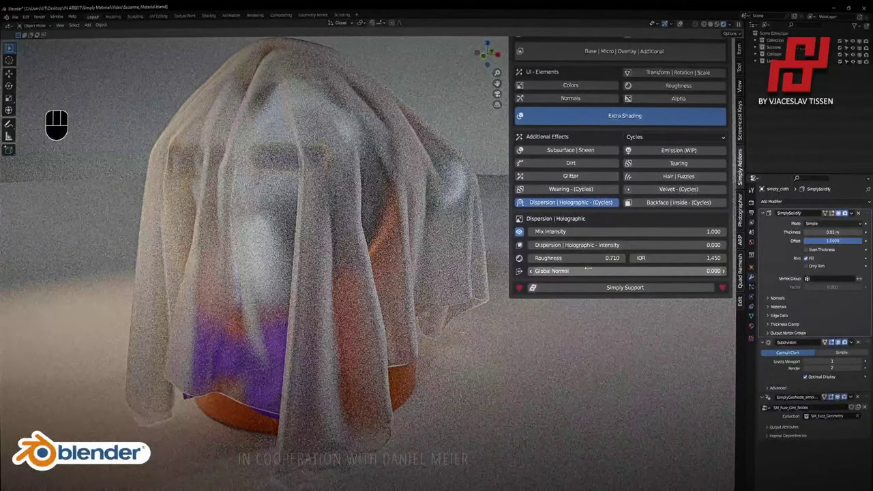
{"action": "left_click_drag", "start_coordinate": [589, 268], "coordinate": [590, 271]}
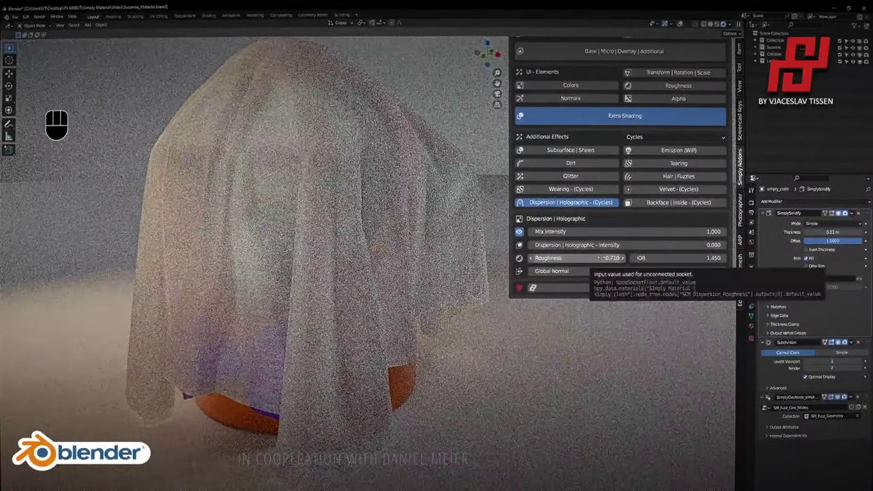
{"action": "left_click_drag", "start_coordinate": [601, 258], "coordinate": [599, 257]}
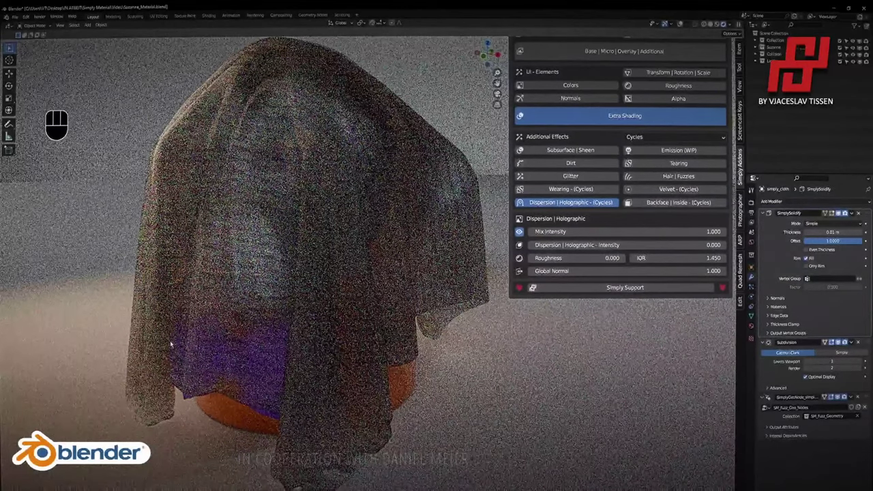
Try Global Normal values of 0.1 and 0.4 in the cloth's dispersion settings.
{"action": "left_click", "coordinate": [636, 270]}
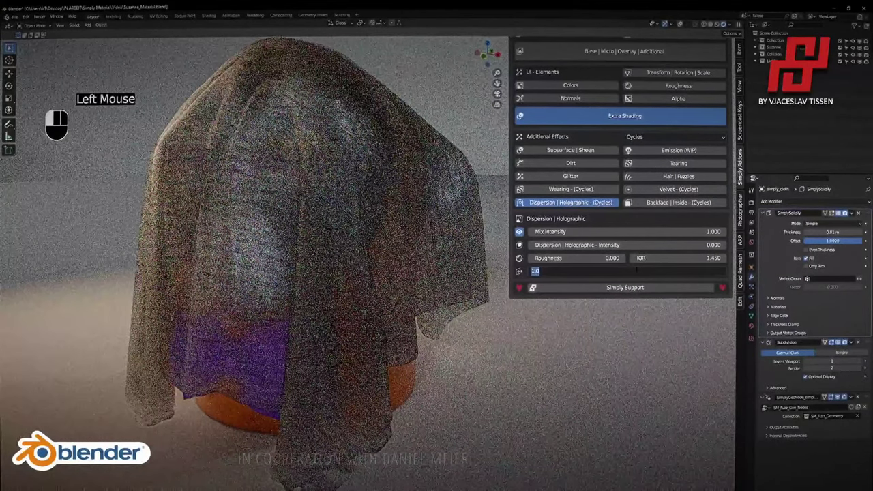
{"action": "type", "text": "0.1"}
{"action": "key", "text": "Return"}
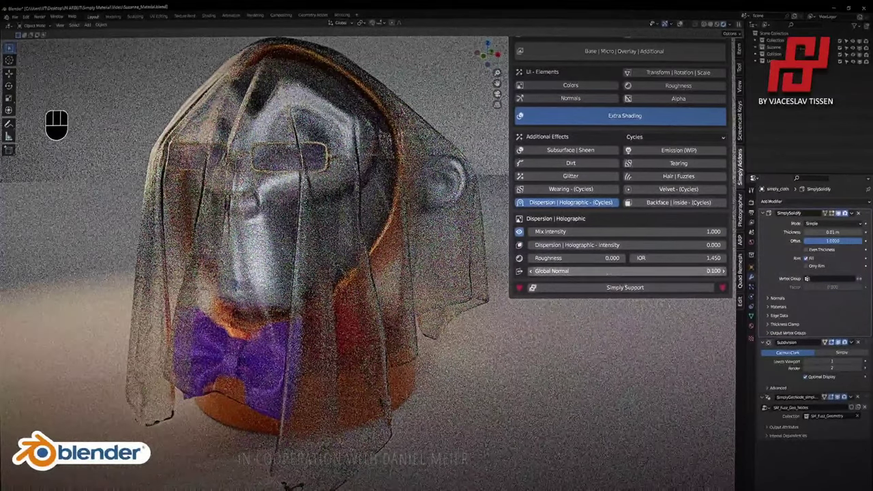
{"action": "left_click", "coordinate": [608, 271]}
{"action": "type", "text": "0.4"}
{"action": "key", "text": "Return"}
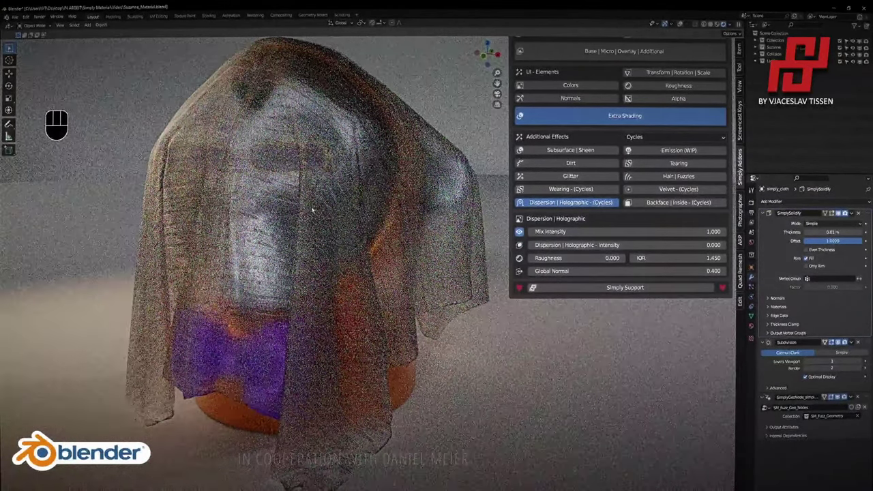
Lower the dispersion's Global Normal to 0.2, reset it to 0, and inspect the cloth up close.
{"action": "left_click", "coordinate": [641, 271]}
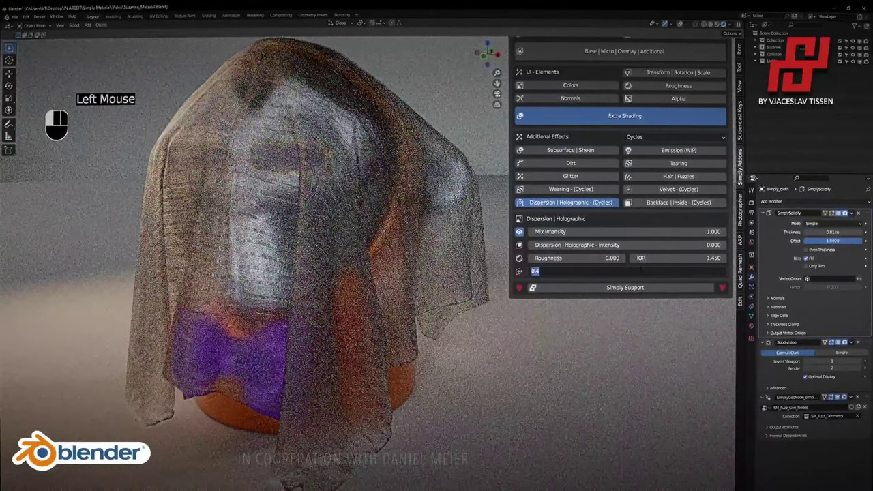
{"action": "type", "text": "3"}
{"action": "left_click", "coordinate": [641, 270]}
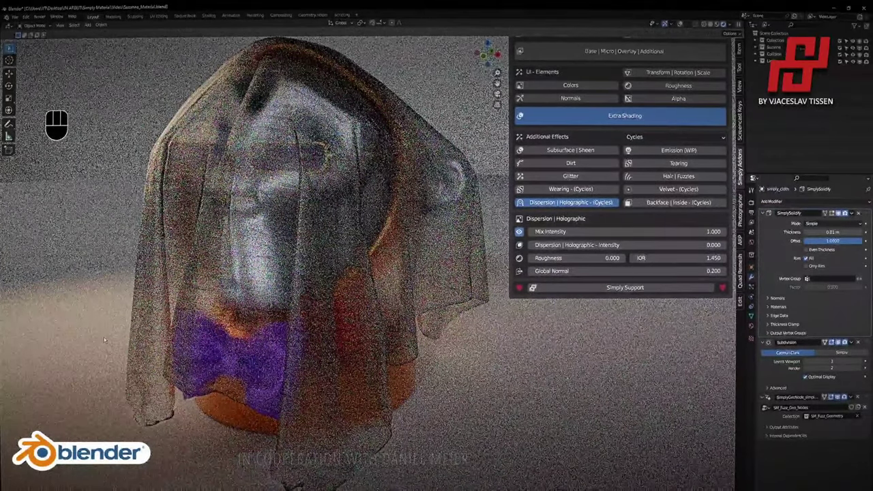
{"action": "middle_click_drag", "start_coordinate": [266, 150], "coordinate": [197, 285], "text": "shift"}
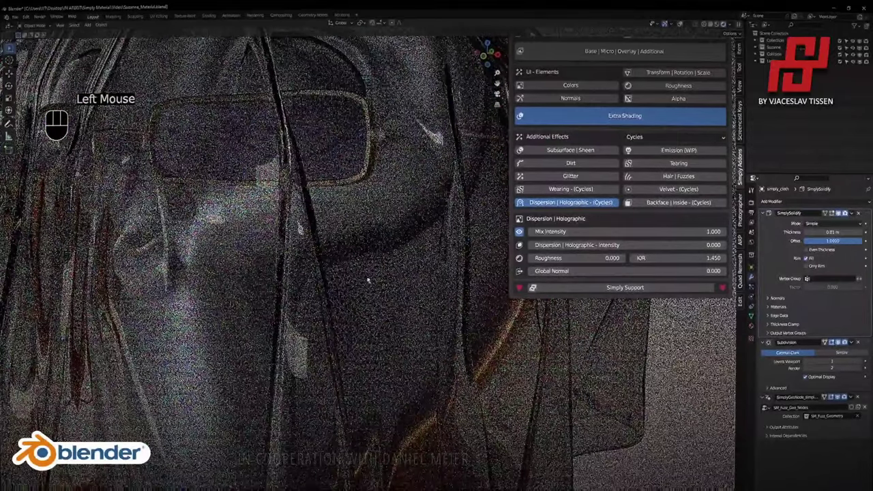
{"action": "scroll", "coordinate": [426, 277], "scroll_direction": "down", "scroll_amount": 2}
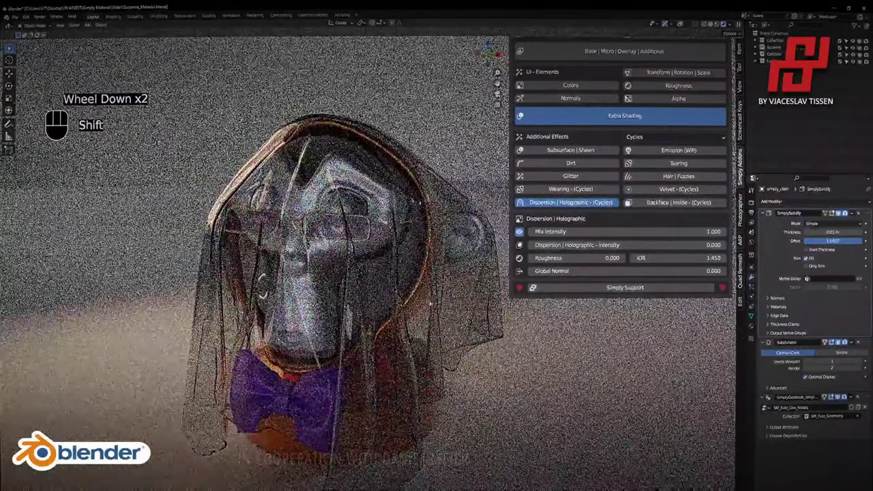
{"action": "middle_click_drag", "start_coordinate": [426, 277], "coordinate": [394, 344], "text": "shift"}
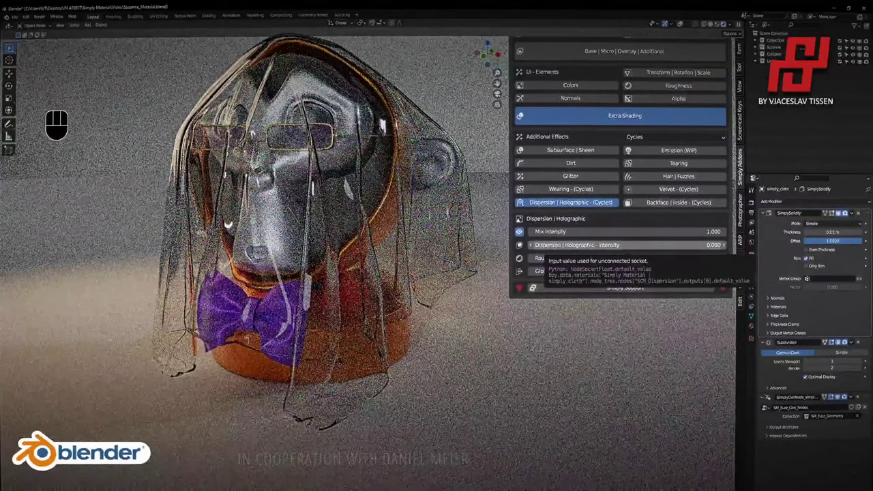
Try Dispersion | Holographic Intensity values of 0.3, 0.6, 1, 5.9 and 88.3 on the cloth.
{"action": "left_click", "coordinate": [593, 245]}
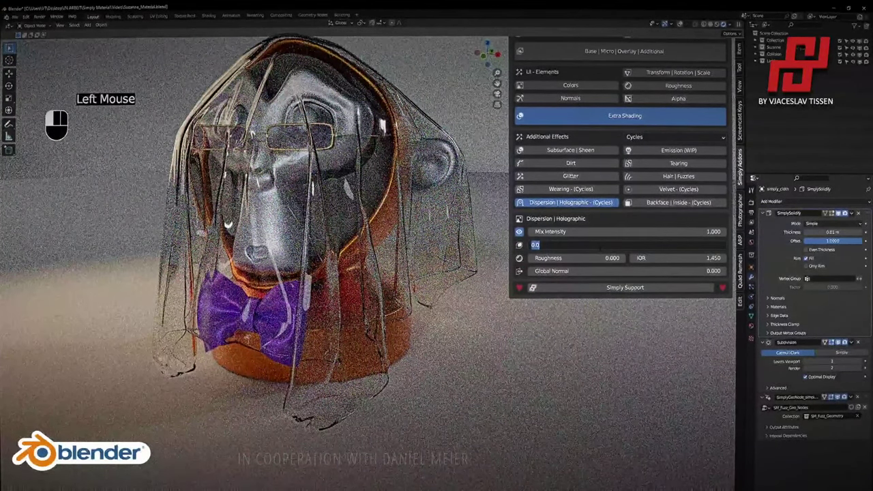
{"action": "type", "text": "0.3"}
{"action": "key", "text": "Return"}
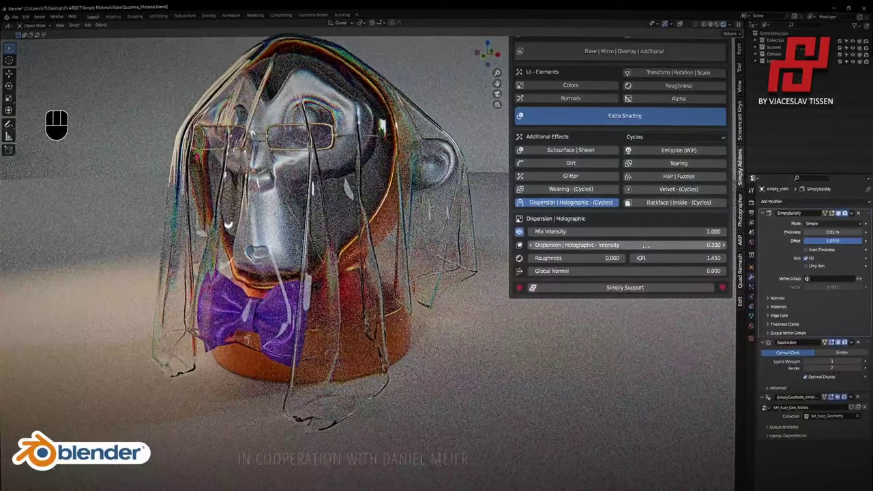
{"action": "left_click", "coordinate": [604, 245]}
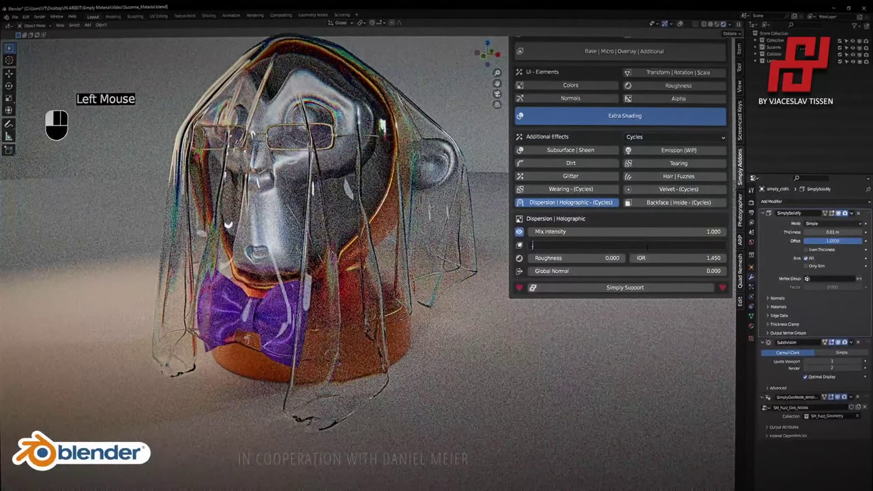
{"action": "type", "text": "0.6"}
{"action": "key", "text": "Return"}
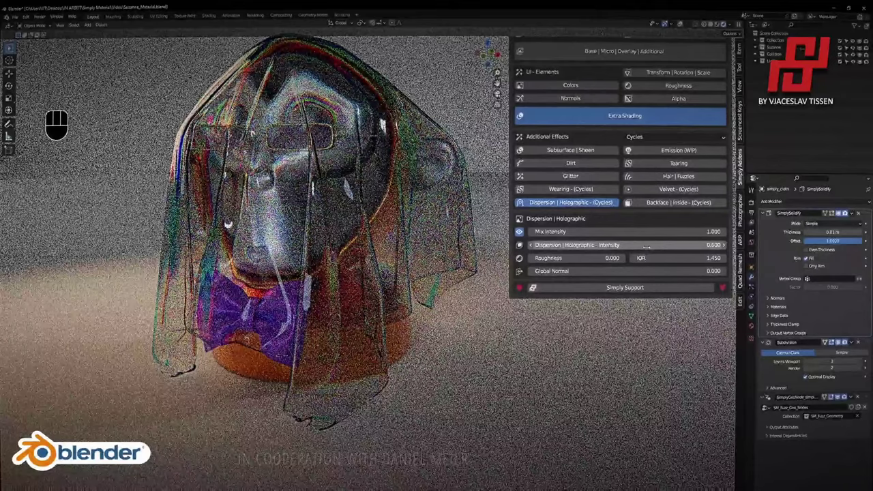
{"action": "left_click", "coordinate": [646, 247]}
{"action": "type", "text": "1"}
{"action": "key", "text": "Return"}
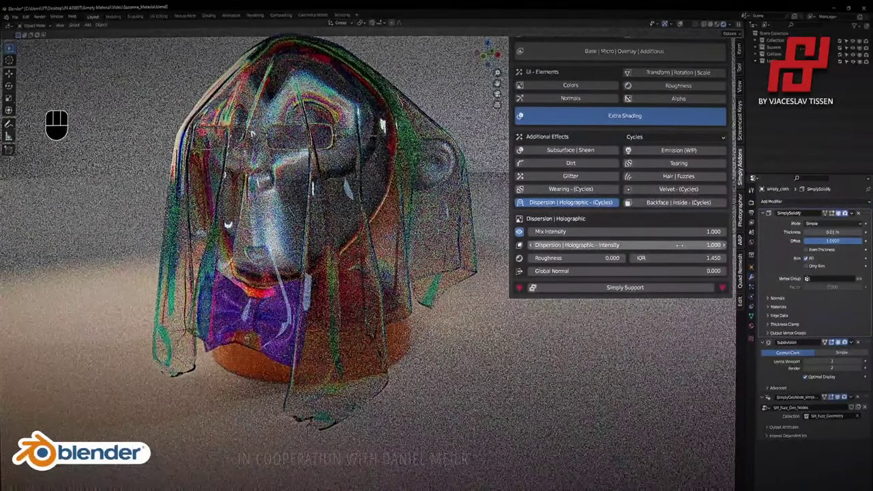
{"action": "left_click_drag", "start_coordinate": [646, 246], "coordinate": [719, 245]}
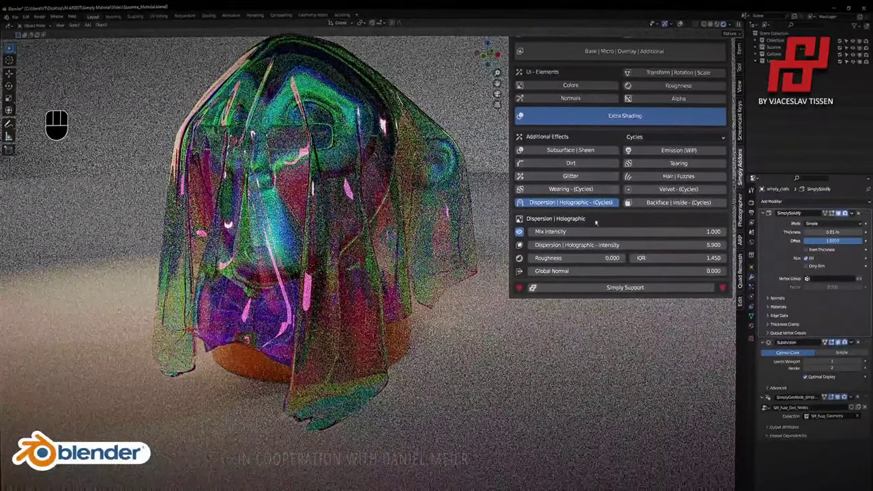
{"action": "left_click_drag", "start_coordinate": [600, 245], "coordinate": [723, 245]}
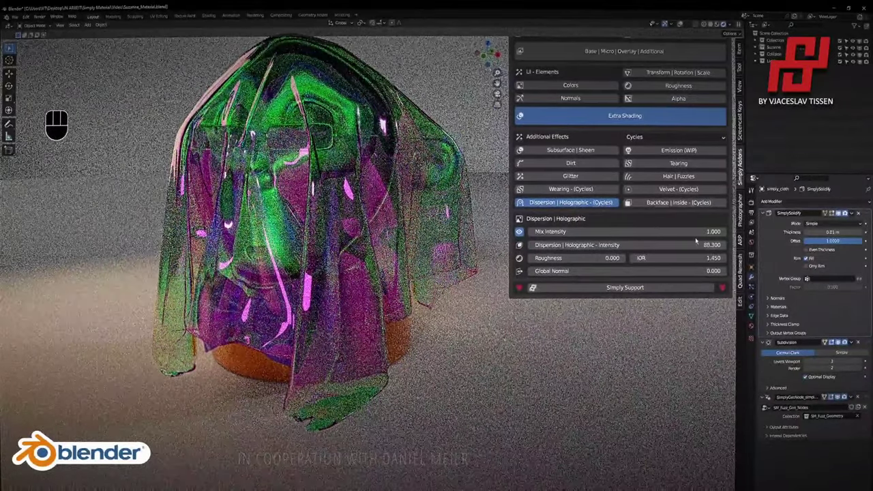
Try dispersion IOR values of 5.65, -4.15 and 2.54, and restore the IOR to 1.45.
{"action": "left_click_drag", "start_coordinate": [676, 258], "coordinate": [709, 257]}
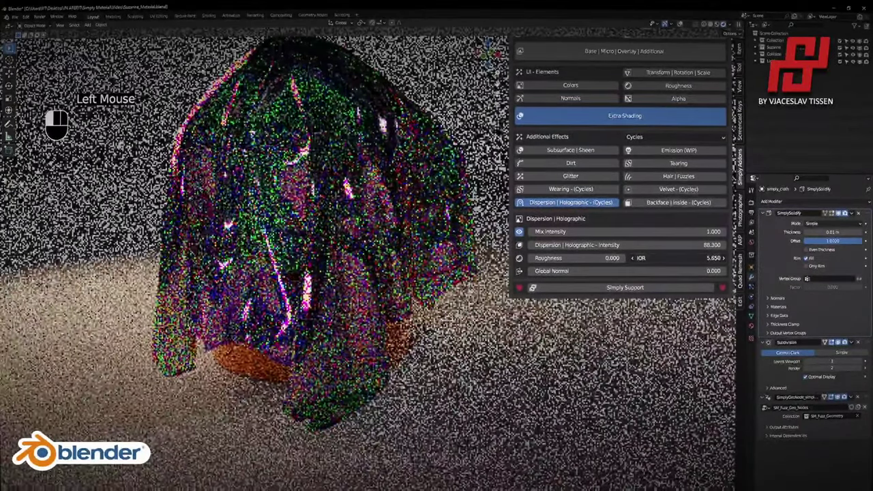
{"action": "left_click_drag", "start_coordinate": [644, 258], "coordinate": [658, 258]}
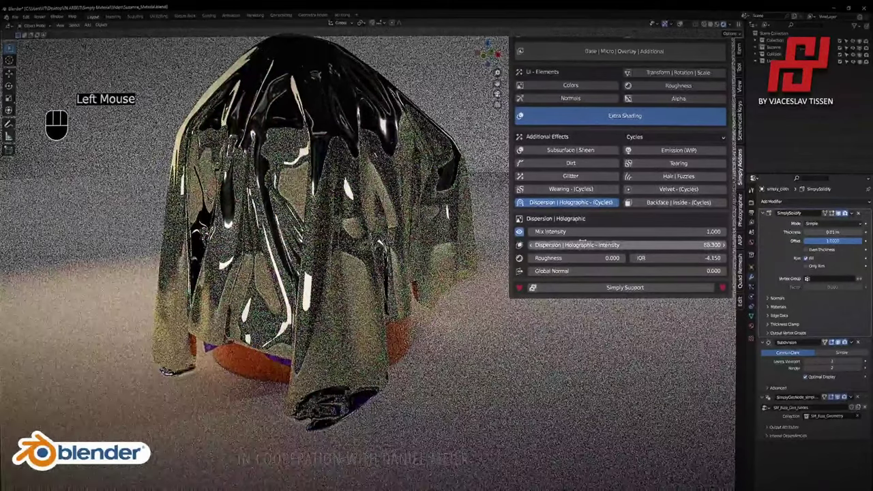
{"action": "left_click_drag", "start_coordinate": [660, 258], "coordinate": [712, 257], "text": "shift"}
{"action": "left_click", "coordinate": [675, 258]}
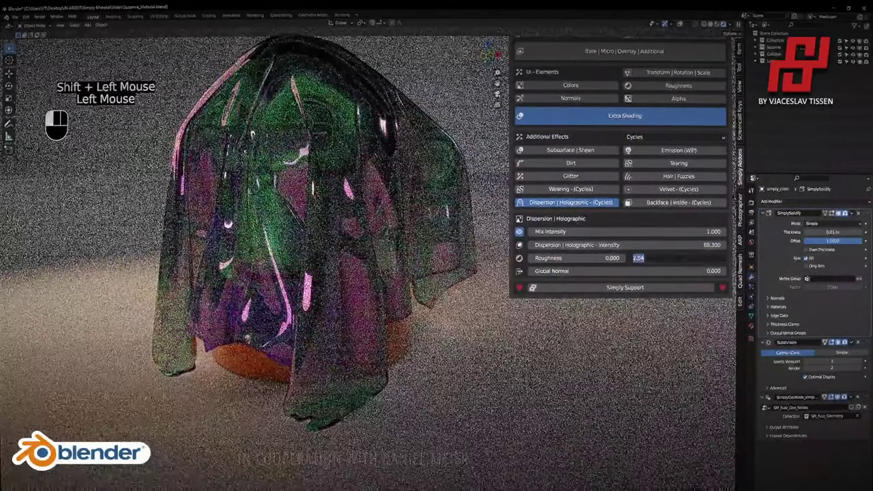
{"action": "type", "text": "1.45"}
{"action": "key", "text": "Return"}
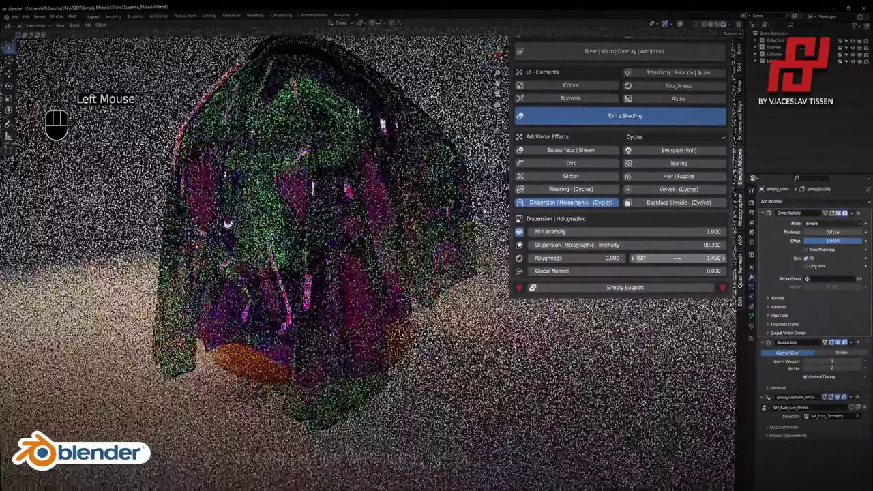
Lower the Dispersion | Holographic Intensity to 0.8 and on to 0.3, and set the dispersion Roughness to 0.2.
{"action": "left_click", "coordinate": [655, 245]}
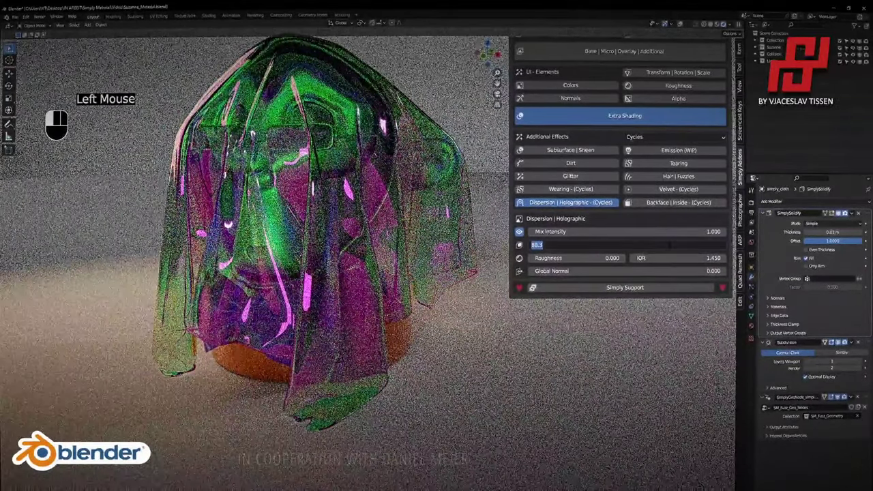
{"action": "key", "text": "Return"}
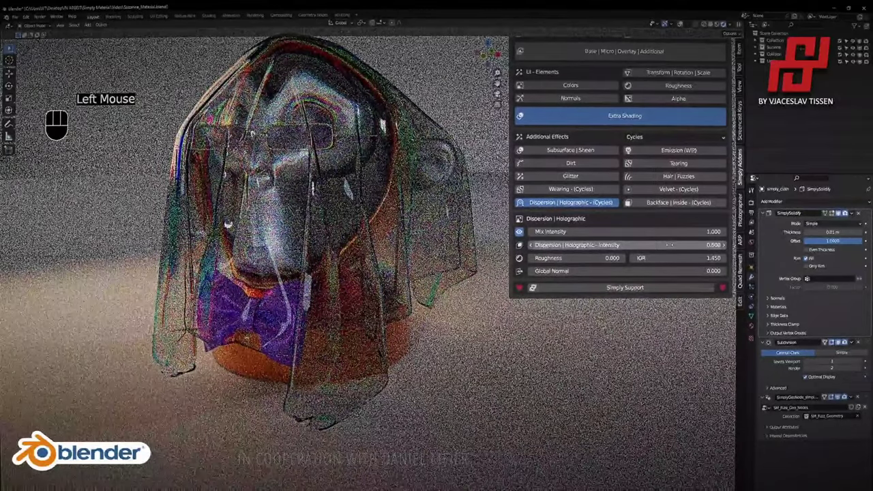
{"action": "left_click", "coordinate": [670, 245]}
{"action": "type", "text": "0.3"}
{"action": "key", "text": "Return"}
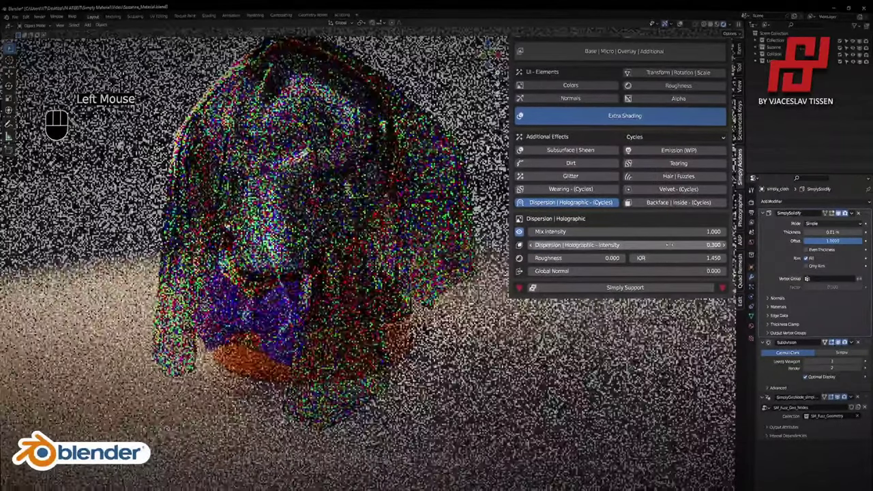
{"action": "mouse_move", "coordinate": [592, 258]}
{"action": "left_mouse_down", "text": "shift"}
{"action": "mouse_move", "coordinate": [617, 259]}
{"action": "mouse_move", "coordinate": [600, 259]}
{"action": "left_mouse_up", "text": "shift"}
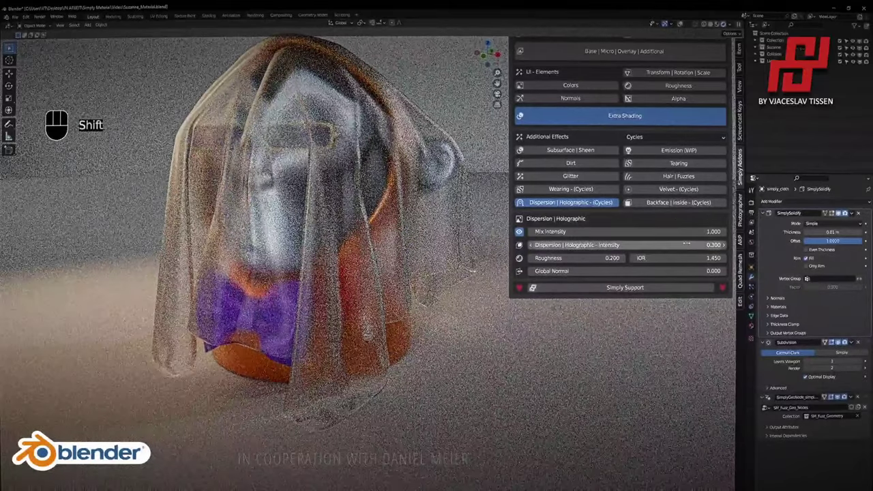
Raise the cloth's Dispersion | Holographic Intensity to 0.59 and inspect the result.
{"action": "left_click_drag", "start_coordinate": [675, 246], "coordinate": [683, 244], "text": "shift"}
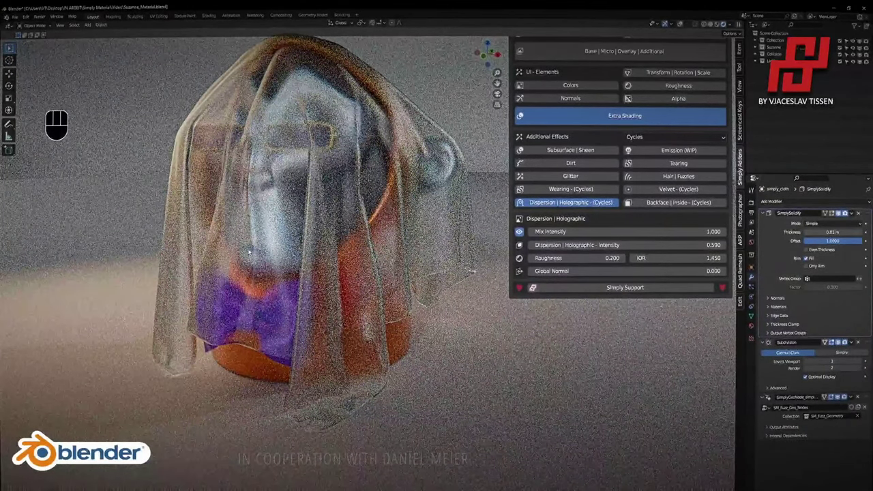
{"action": "middle_click_drag", "start_coordinate": [235, 248], "coordinate": [218, 246]}
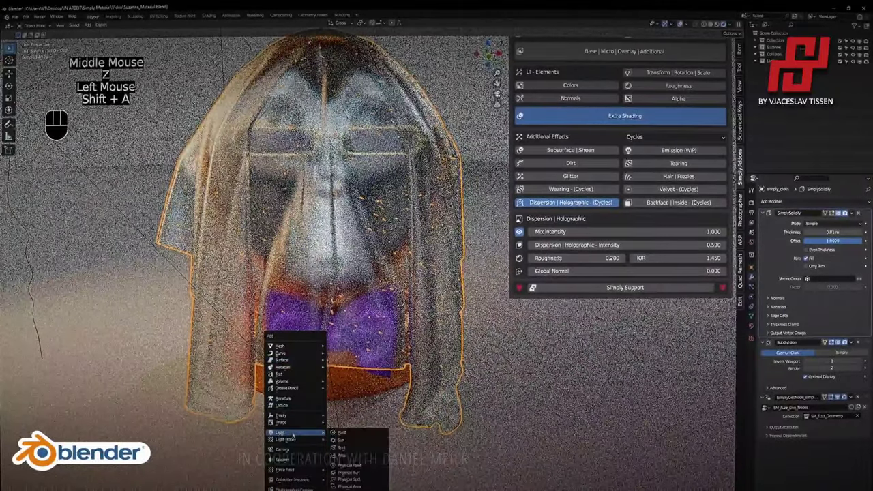
Add a point light, place it in front of the draped head, and set its power to 200 W.
{"action": "left_click", "coordinate": [341, 432]}
{"action": "middle_click_drag", "start_coordinate": [341, 432], "coordinate": [382, 428]}
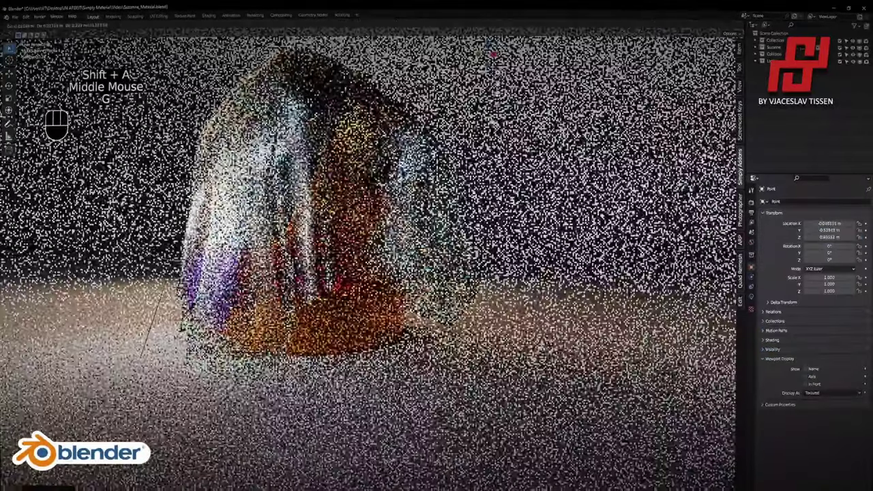
{"action": "left_click", "coordinate": [312, 298]}
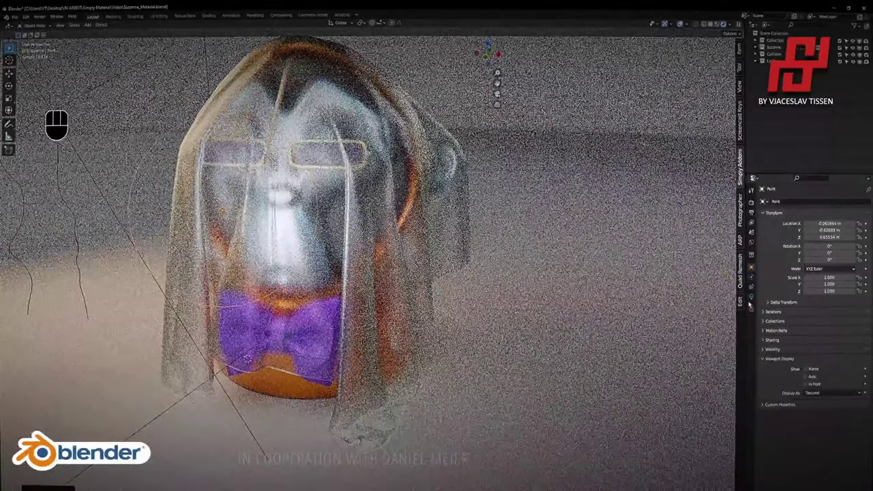
{"action": "left_click", "coordinate": [751, 297]}
{"action": "left_click", "coordinate": [832, 257]}
{"action": "type", "text": "200"}
{"action": "key", "text": "Return"}
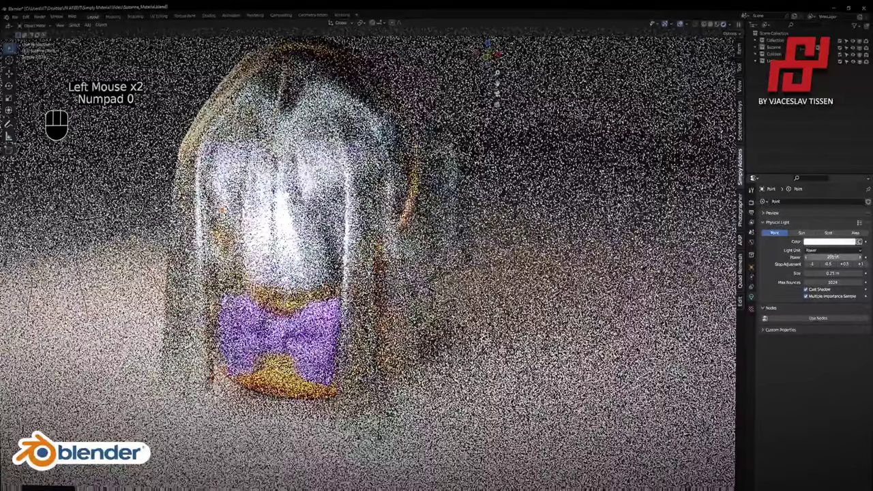
{"action": "key", "text": "Return"}
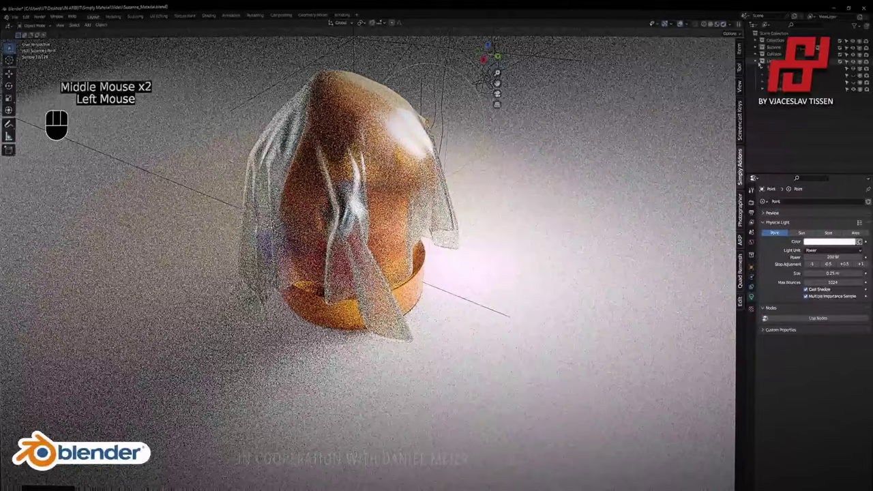
Hide the warm area light and the Suzanne collection to leave the draped cloth on its own in the rendered view.
{"action": "left_click", "coordinate": [785, 69]}
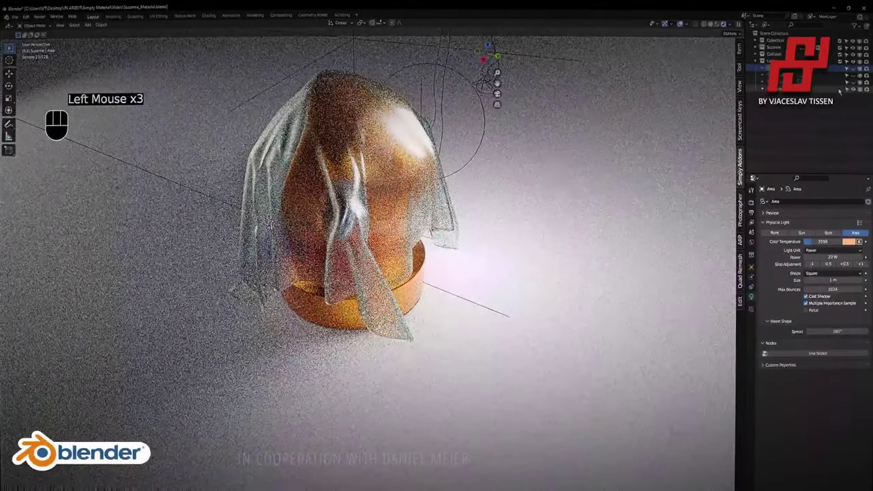
{"action": "right_click", "coordinate": [442, 124]}
{"action": "middle_click_drag", "start_coordinate": [441, 124], "coordinate": [475, 145]}
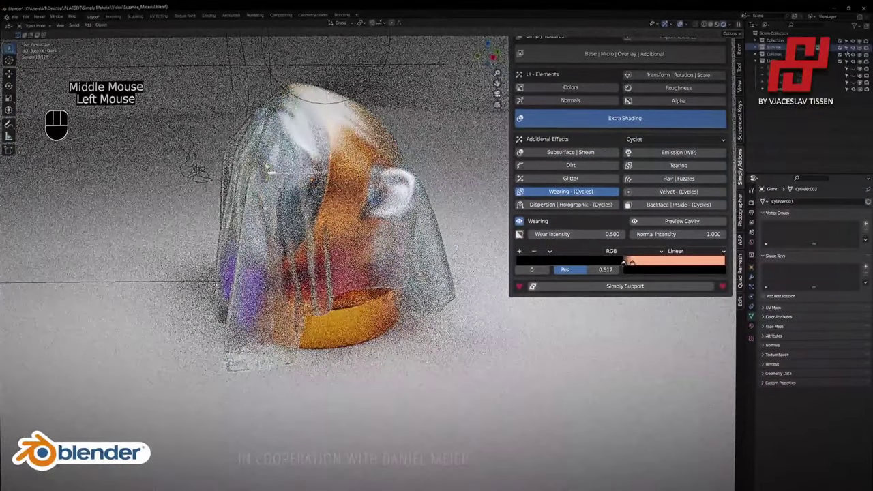
{"action": "left_click", "coordinate": [840, 47]}
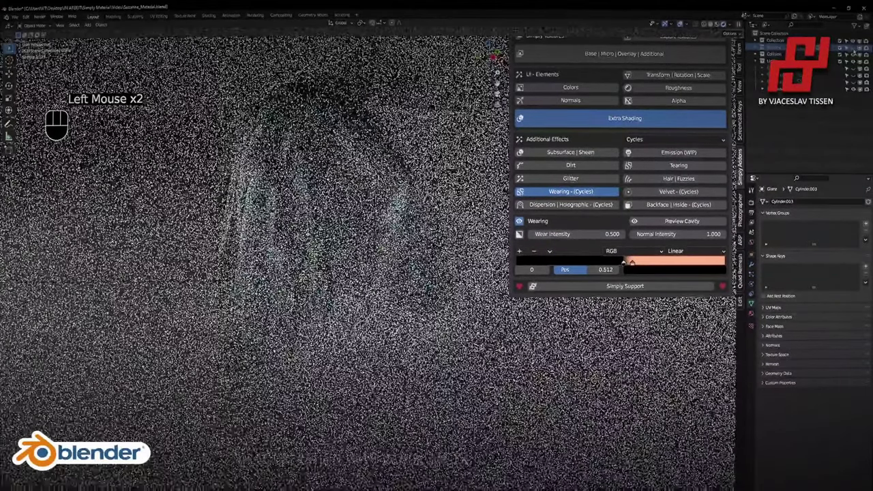
{"action": "middle_click_drag", "start_coordinate": [376, 169], "coordinate": [407, 171]}
{"action": "key", "text": "z"}
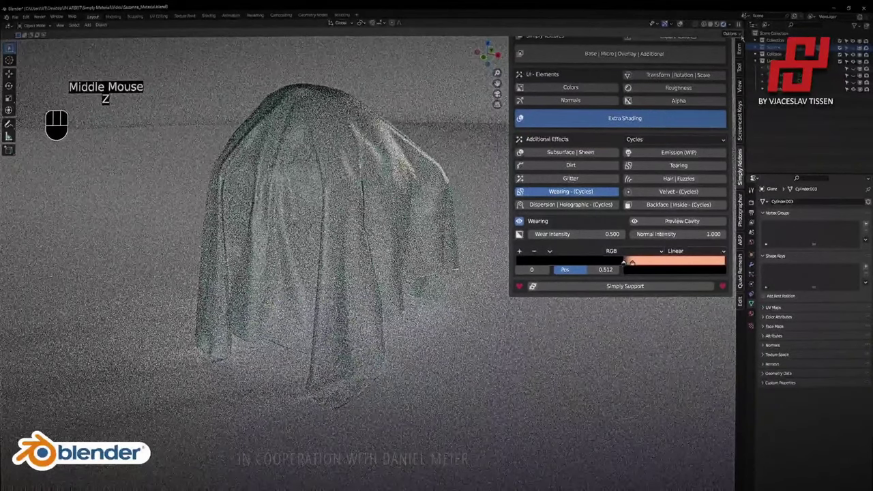
Lower the HDRI strength in the viewport shading settings and reselect the cloth.
{"action": "left_click", "coordinate": [732, 24]}
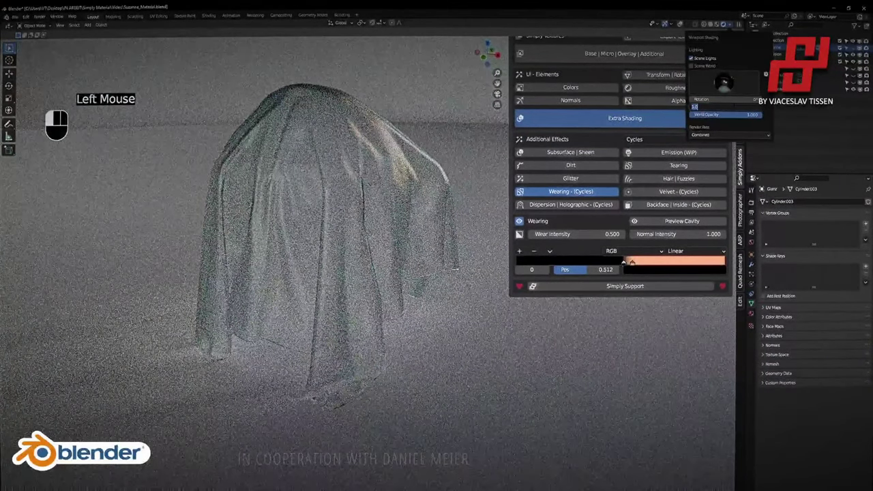
{"action": "key", "text": "Return"}
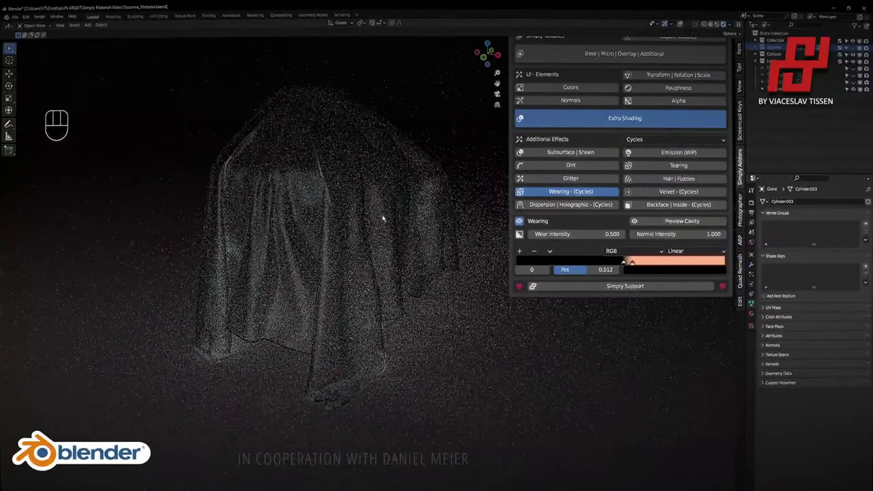
{"action": "right_click", "coordinate": [326, 233]}
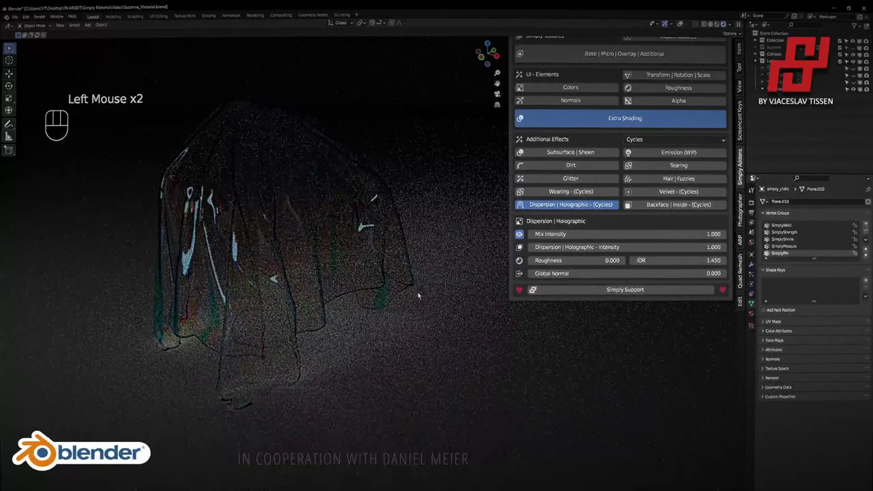
Toggle the area lights' visibility one after another and leave only the warm area light on.
{"action": "middle_click_drag", "start_coordinate": [323, 238], "coordinate": [246, 228]}
{"action": "key", "text": "z"}
{"action": "right_click", "coordinate": [247, 69]}
{"action": "left_click", "coordinate": [782, 89]}
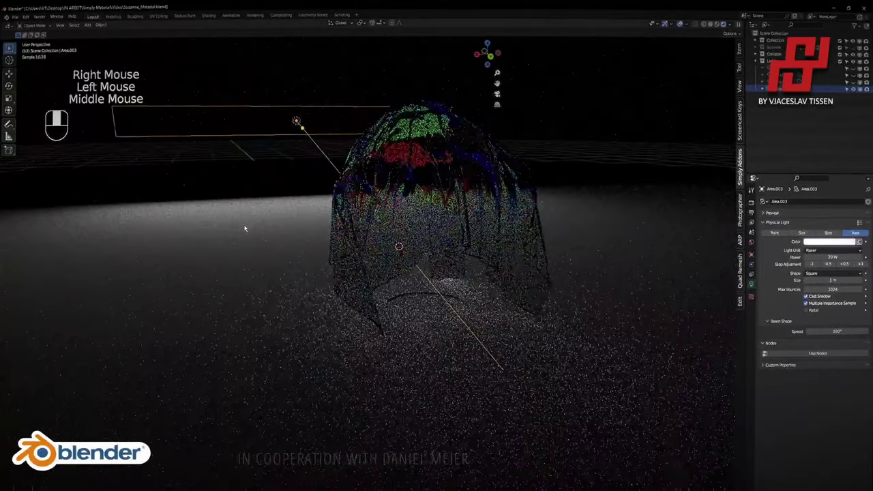
{"action": "left_click", "coordinate": [853, 90]}
{"action": "left_click", "coordinate": [853, 86]}
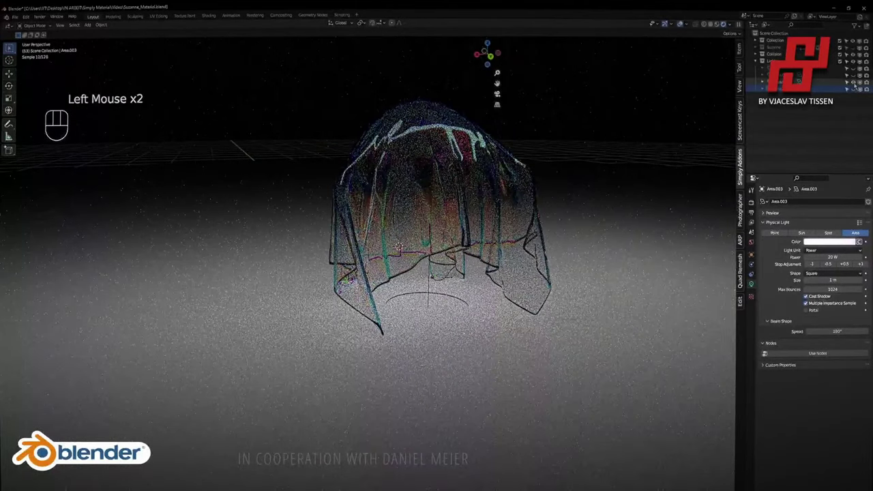
{"action": "left_click", "coordinate": [853, 87]}
{"action": "left_click", "coordinate": [855, 80]}
{"action": "left_click", "coordinate": [854, 76]}
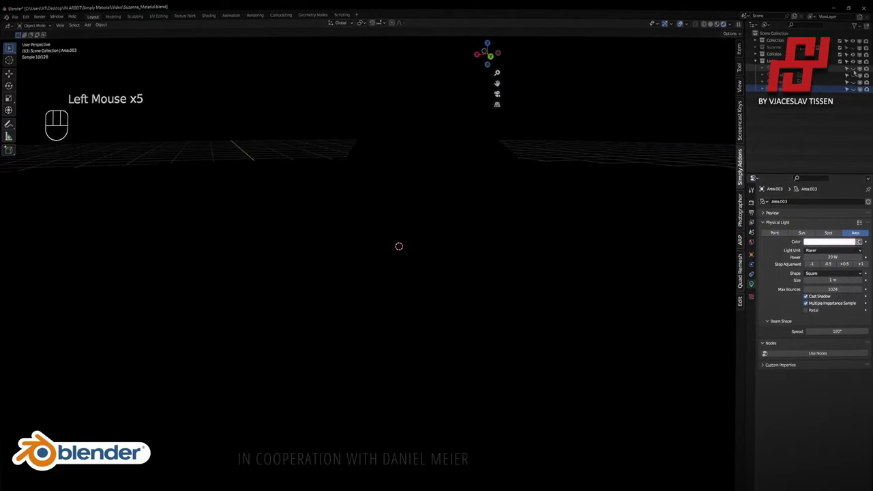
{"action": "left_click", "coordinate": [853, 70]}
{"action": "middle_click_drag", "start_coordinate": [459, 190], "coordinate": [568, 199]}
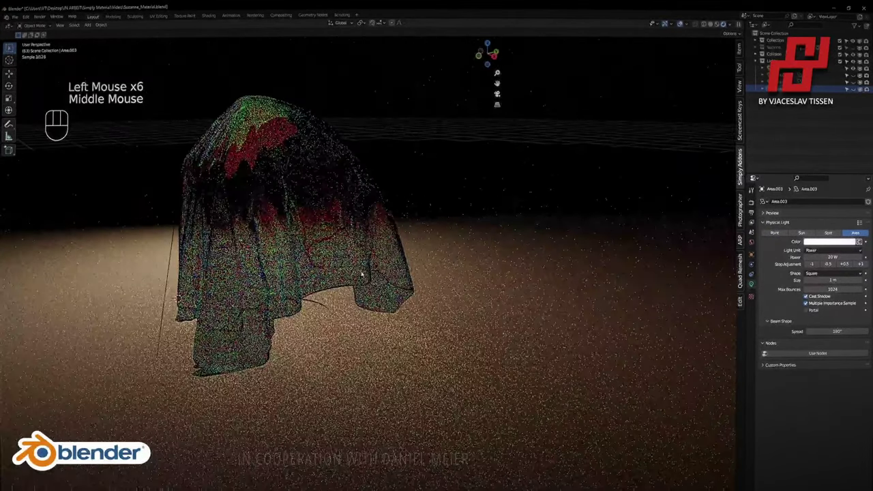
Select the warm area light and scale, move and rotate it to change the highlights on the cloth.
{"action": "middle_click_drag", "start_coordinate": [361, 275], "coordinate": [374, 287]}
{"action": "right_click", "coordinate": [140, 294]}
{"action": "right_click", "coordinate": [129, 290]}
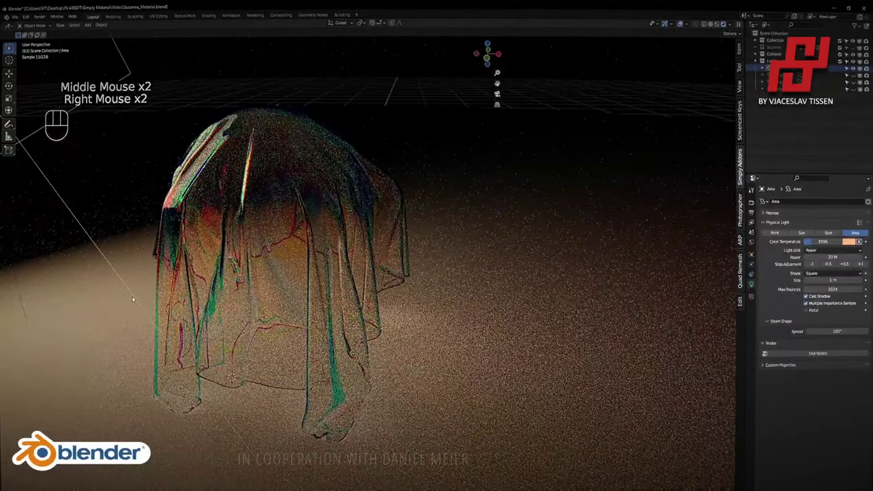
{"action": "key", "text": "s"}
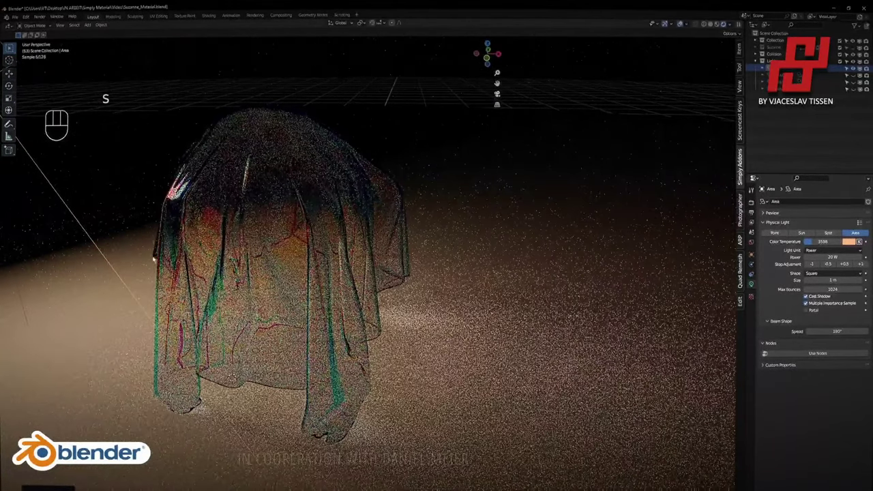
{"action": "key", "text": "g"}
{"action": "key", "text": "r"}
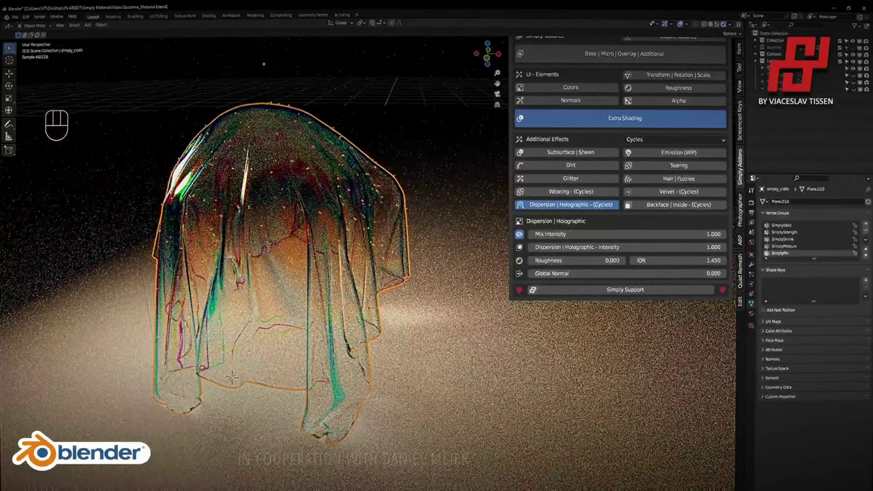
Show the Suzanne collection again and refresh the rendered view of the head under the dispersive cloth.
{"action": "left_click", "coordinate": [372, 448]}
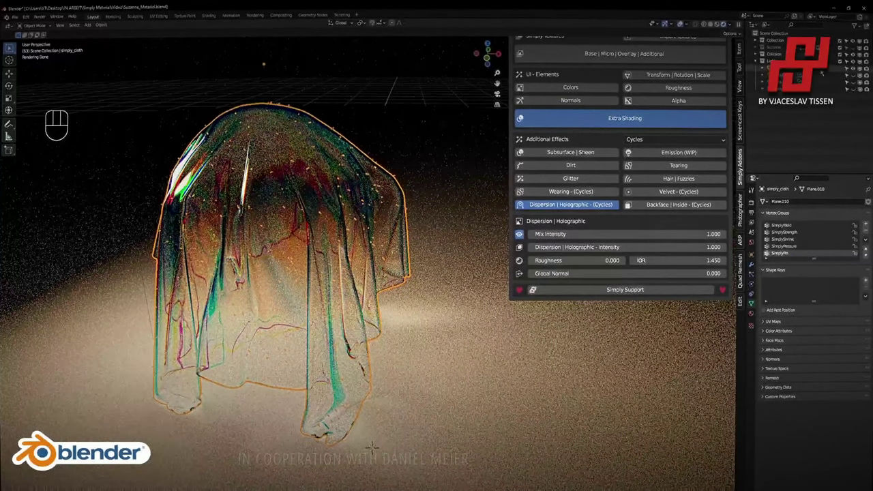
{"action": "left_click", "coordinate": [853, 48]}
{"action": "key", "text": "z"}
{"action": "right_click", "coordinate": [349, 216]}
{"action": "key", "text": "z"}
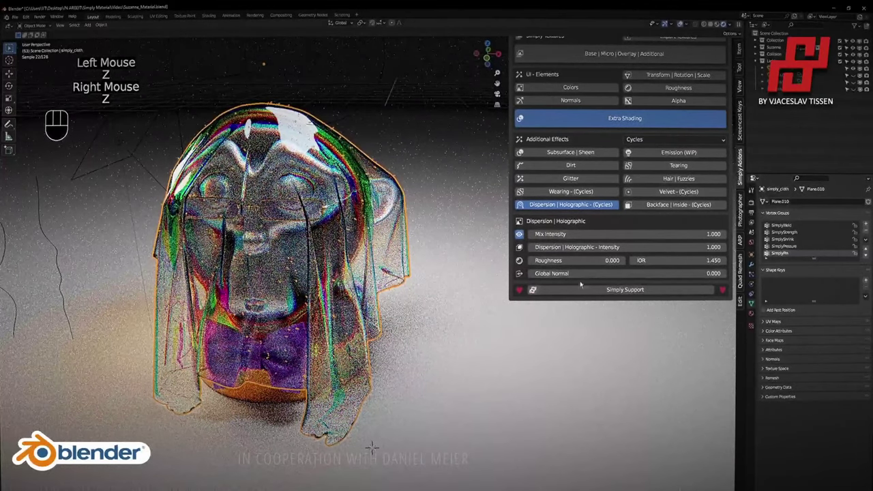
Show the cloth's Colors settings in place of the dispersion ones, and disable the viewport display of its Hair | Fuzzies effect.
{"action": "left_click", "coordinate": [599, 206]}
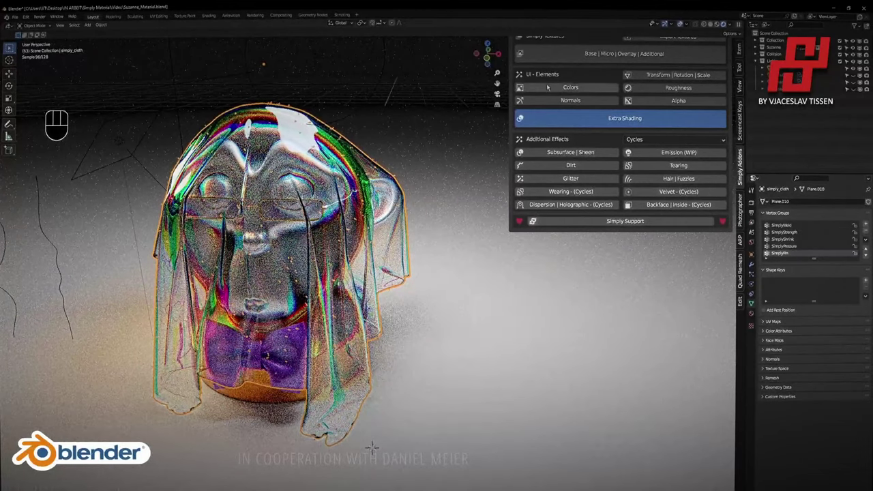
{"action": "left_click", "coordinate": [570, 87]}
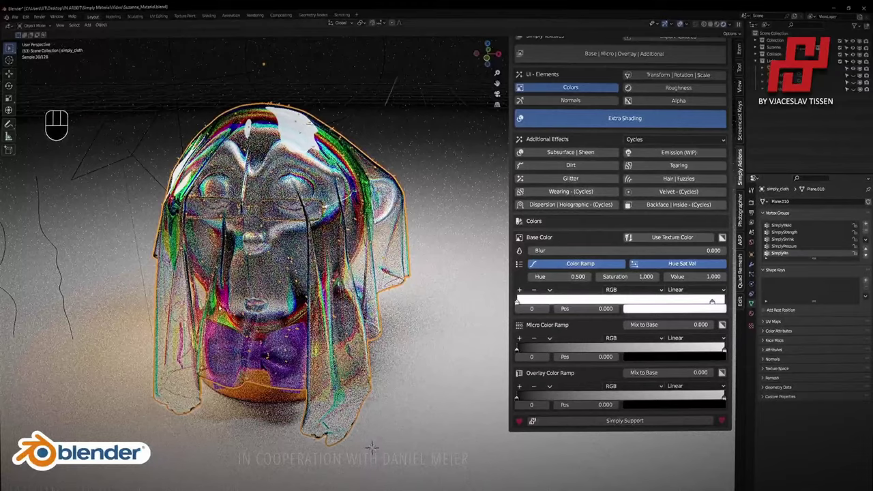
{"action": "left_click", "coordinate": [684, 180]}
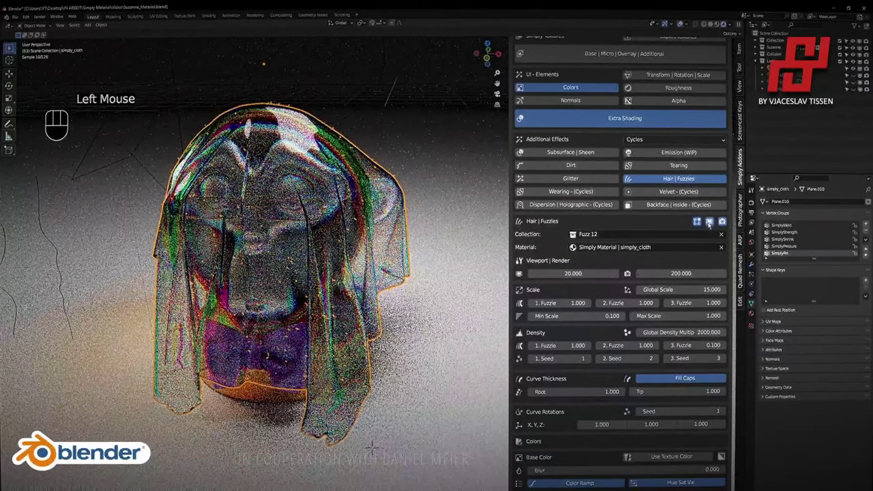
{"action": "left_click", "coordinate": [709, 223]}
{"action": "middle_click_drag", "start_coordinate": [302, 270], "coordinate": [285, 259]}
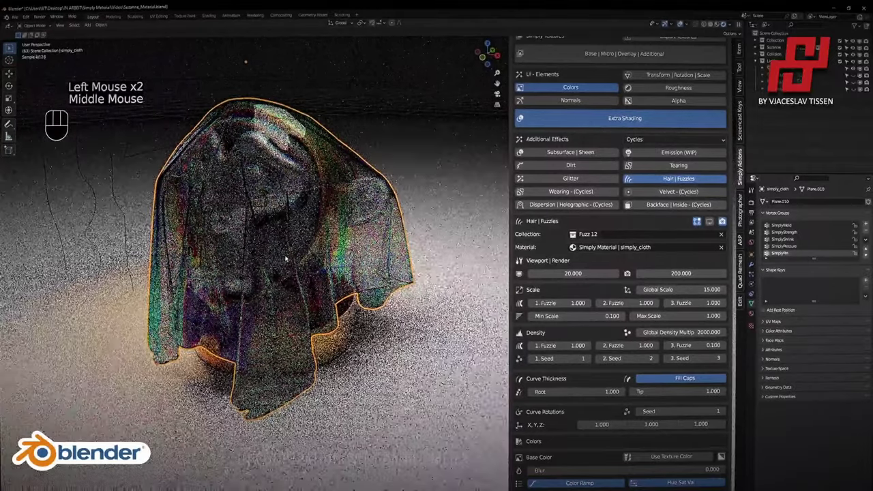
{"action": "scroll", "coordinate": [682, 191], "scroll_direction": "down", "scroll_amount": 1}
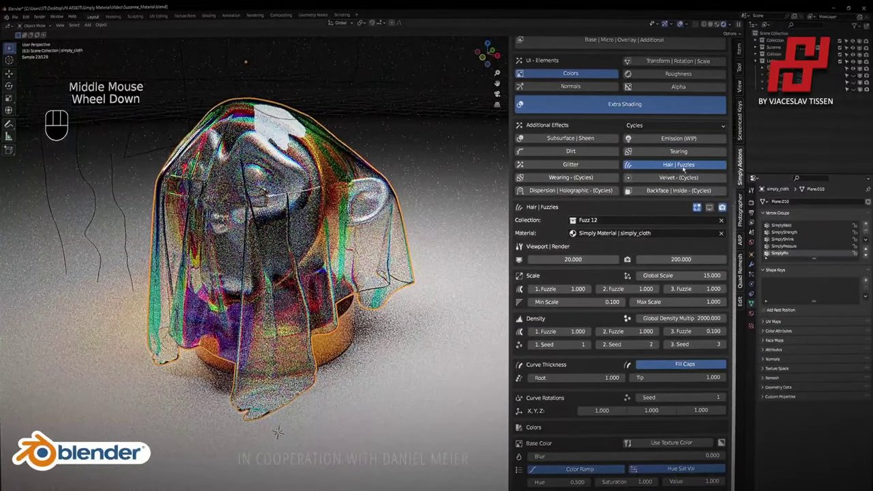
{"action": "left_click", "coordinate": [681, 165]}
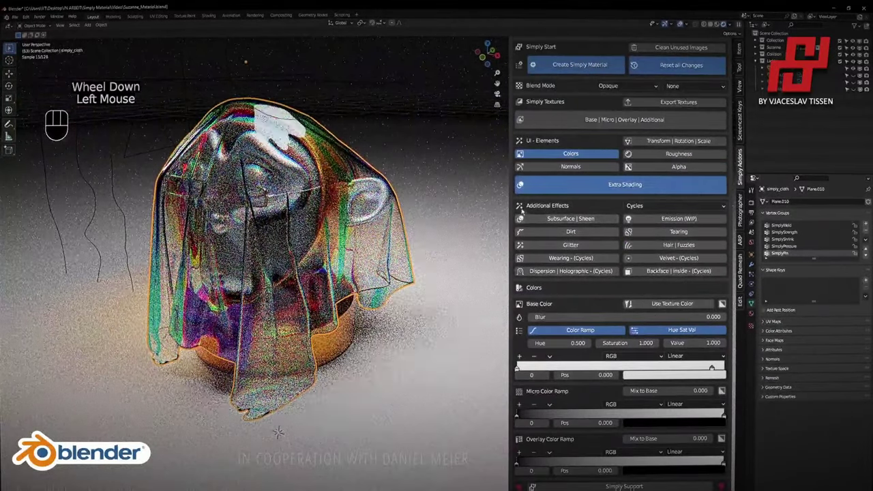
{"action": "scroll", "coordinate": [665, 326], "scroll_direction": "down", "scroll_amount": 2}
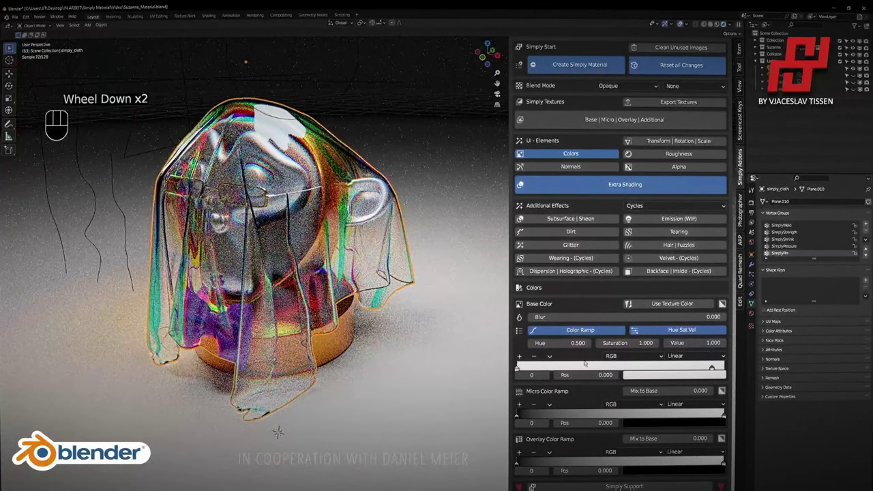
{"action": "left_click", "coordinate": [589, 338]}
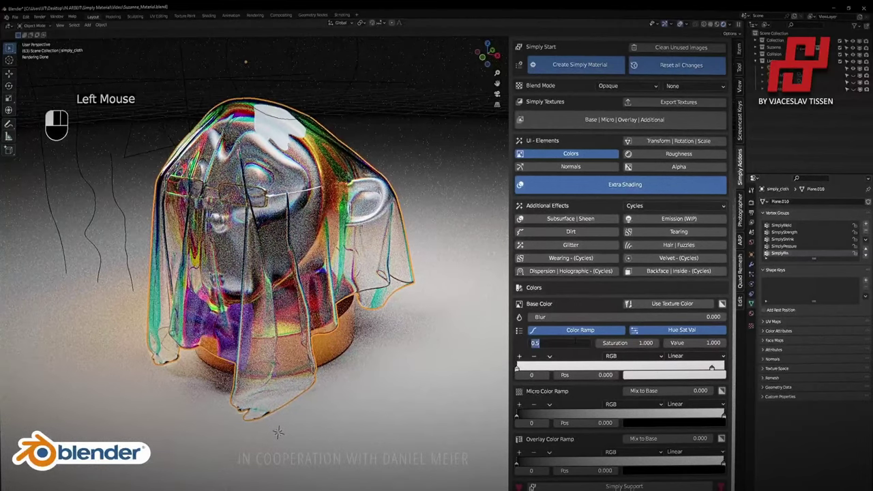
{"action": "left_click", "coordinate": [585, 312]}
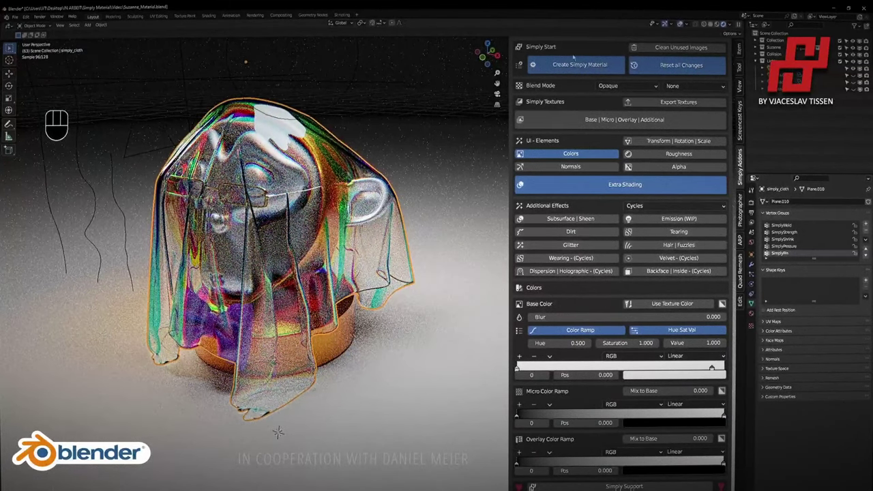
{"action": "left_click", "coordinate": [597, 154]}
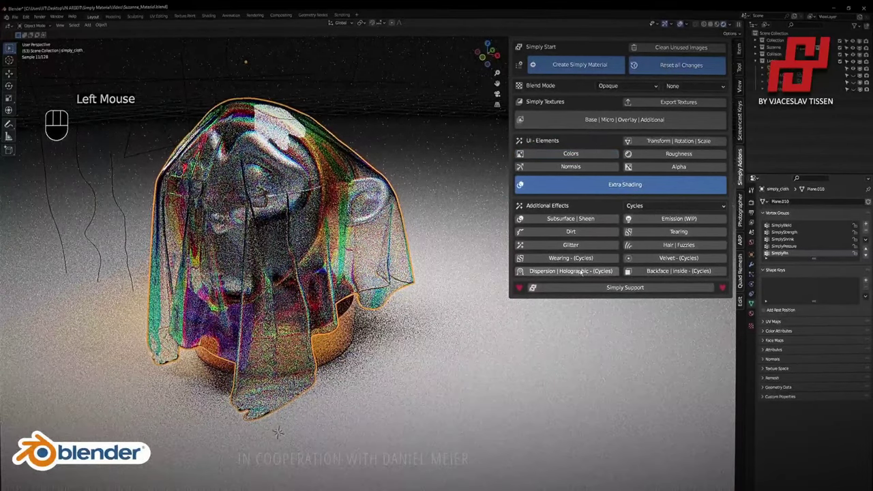
Turn off the cloth's Dispersion | Holographic effect, set its Mix Intensity to 0, and collapse its settings.
{"action": "left_click", "coordinate": [580, 271]}
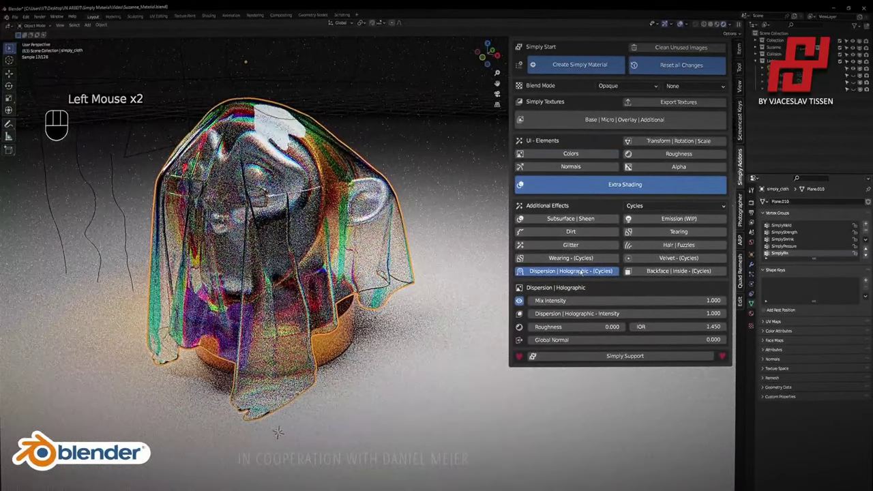
{"action": "left_click", "coordinate": [519, 301]}
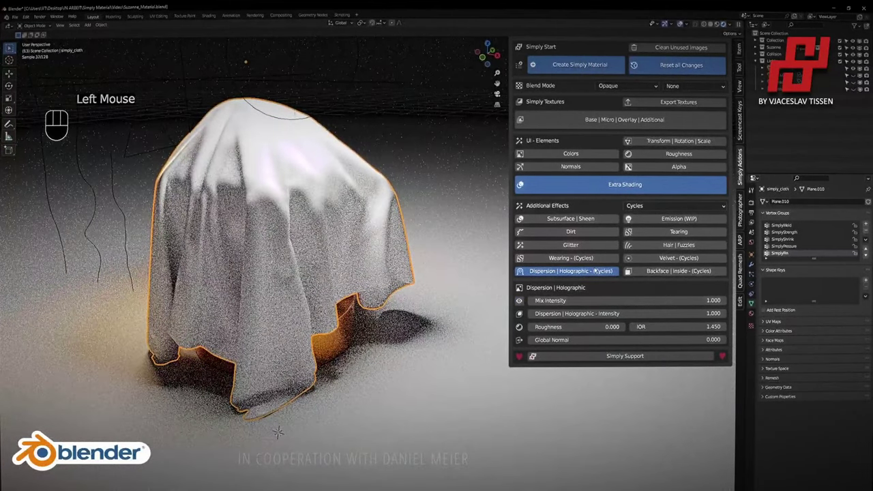
{"action": "left_click", "coordinate": [606, 299]}
{"action": "type", "text": "0"}
{"action": "key", "text": "Return"}
{"action": "left_click", "coordinate": [599, 272]}
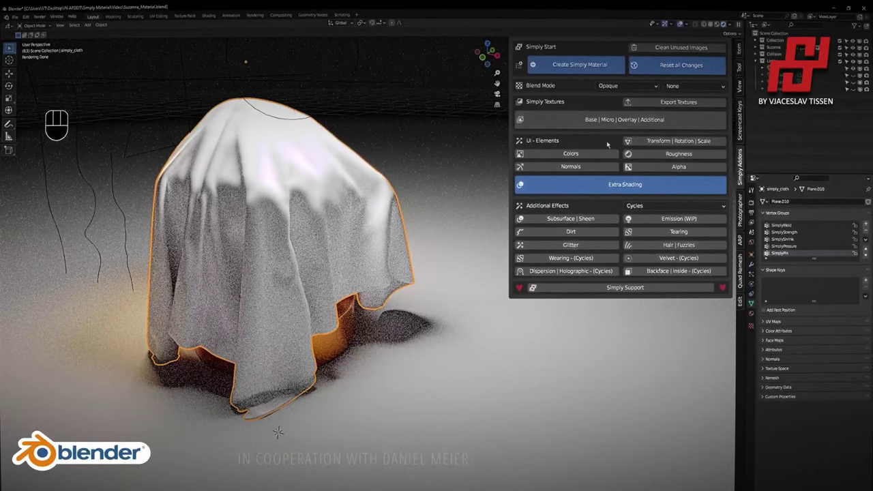
Show the cloth's Base, Micro, Overlay and Additional texture settings and enable its Micro Texture.
{"action": "left_click", "coordinate": [620, 125]}
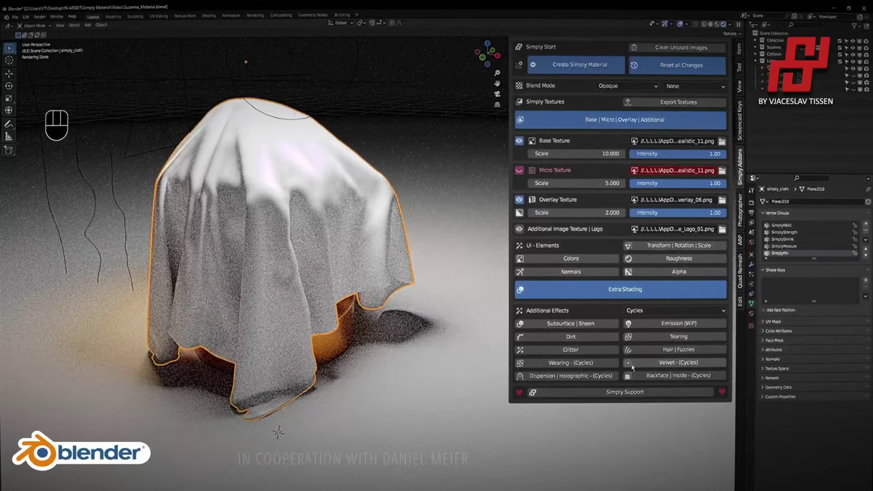
{"action": "left_click", "coordinate": [572, 377]}
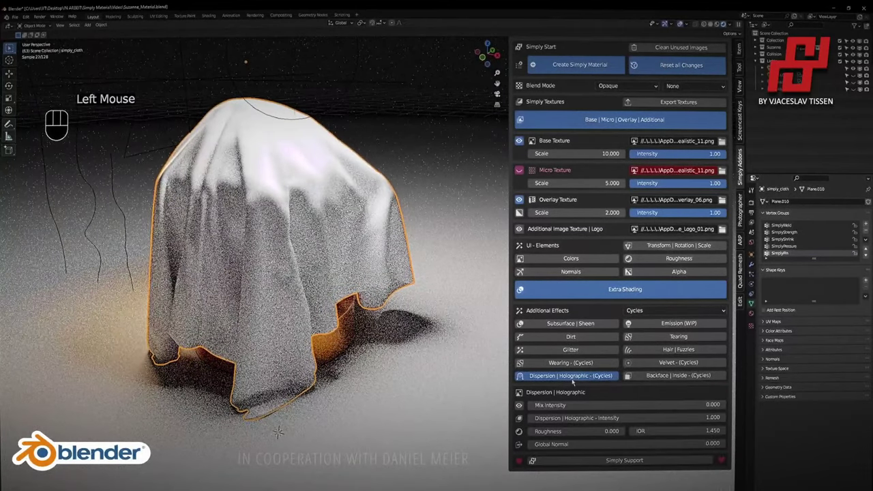
{"action": "left_click", "coordinate": [572, 376]}
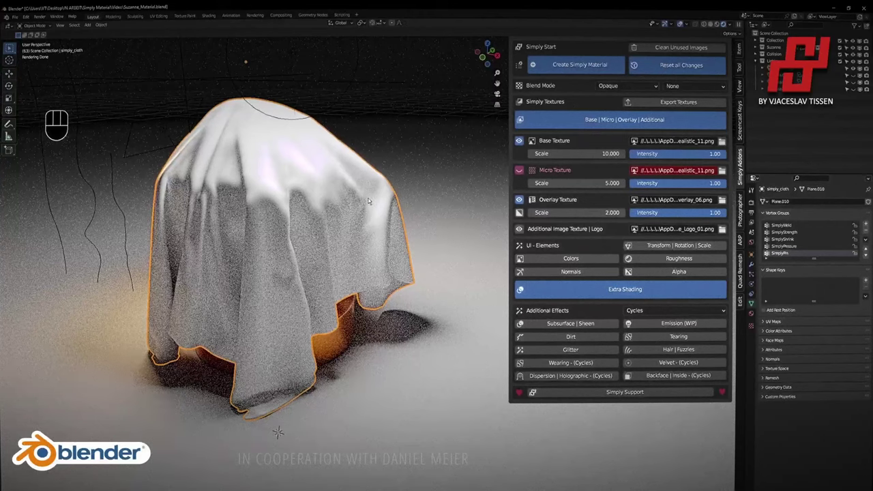
{"action": "left_click", "coordinate": [519, 169]}
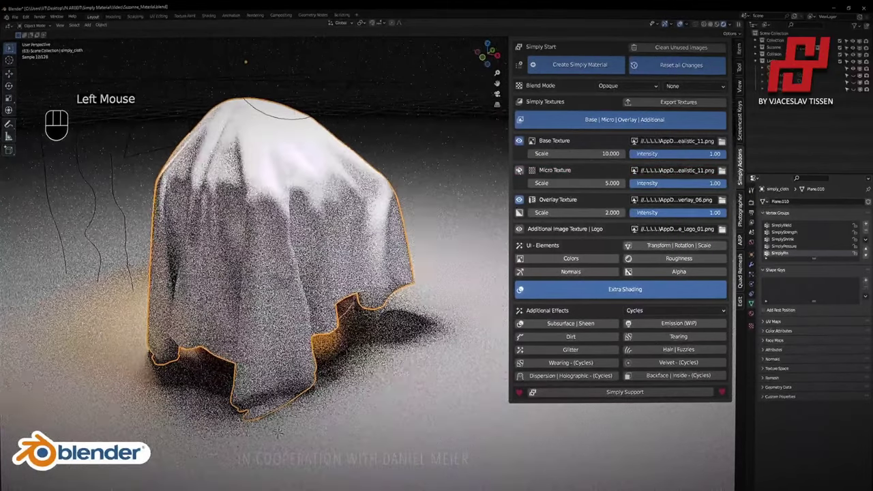
In the cloth's Colors settings, move the base color ramp's end stop to 0.996 and make it blue-violet.
{"action": "left_click", "coordinate": [597, 258]}
{"action": "left_click", "coordinate": [713, 472]}
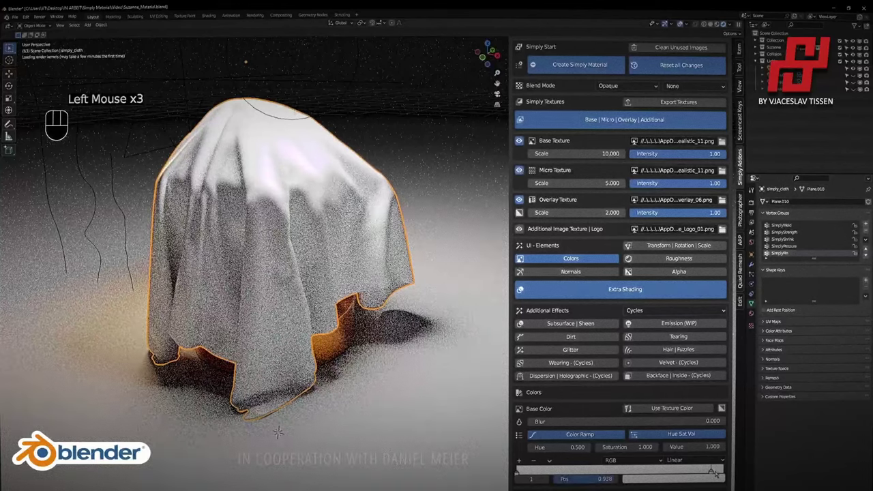
{"action": "scroll", "coordinate": [710, 463], "scroll_direction": "down", "scroll_amount": 2}
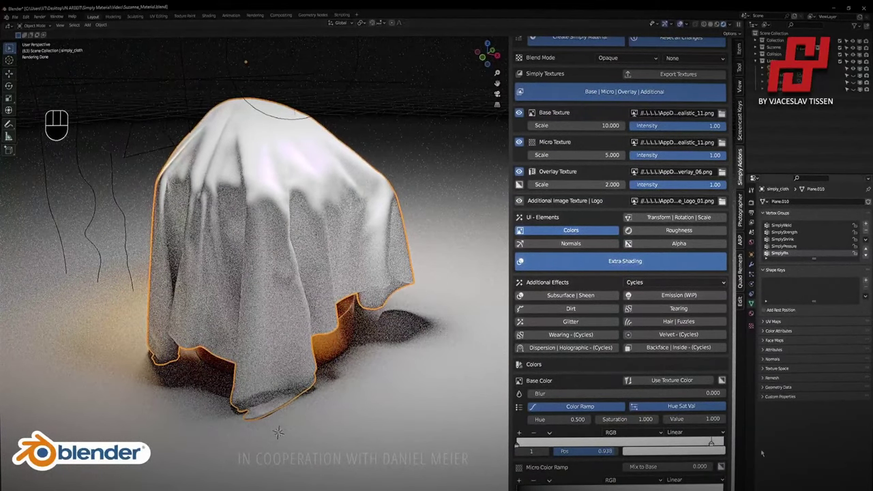
{"action": "left_click_drag", "start_coordinate": [712, 444], "coordinate": [723, 444]}
{"action": "left_click", "coordinate": [682, 451]}
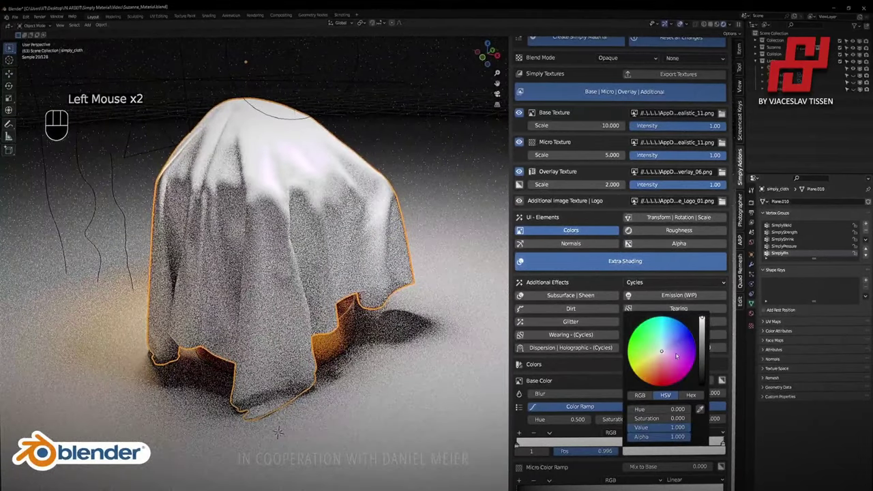
{"action": "left_click", "coordinate": [665, 366]}
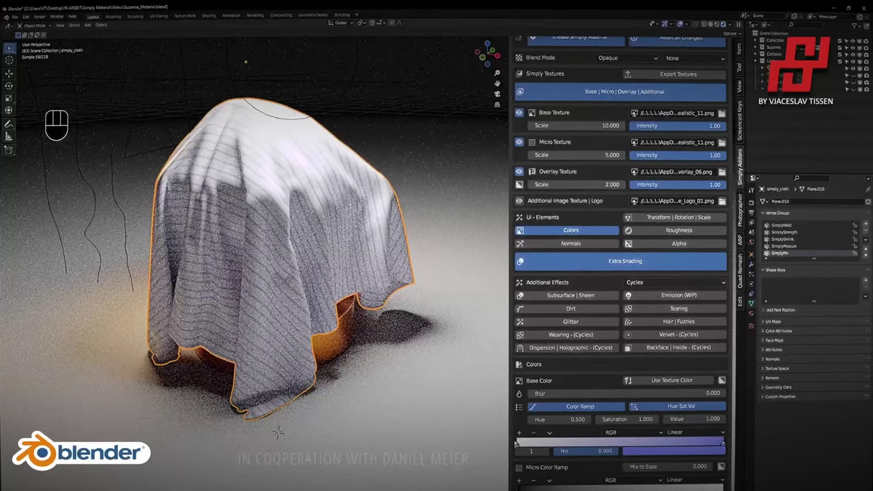
Make the first stop of the base color ramp black by setting its Value to 0.
{"action": "left_click", "coordinate": [517, 444]}
{"action": "left_click", "coordinate": [692, 451]}
{"action": "left_click_drag", "start_coordinate": [702, 347], "coordinate": [702, 390]}
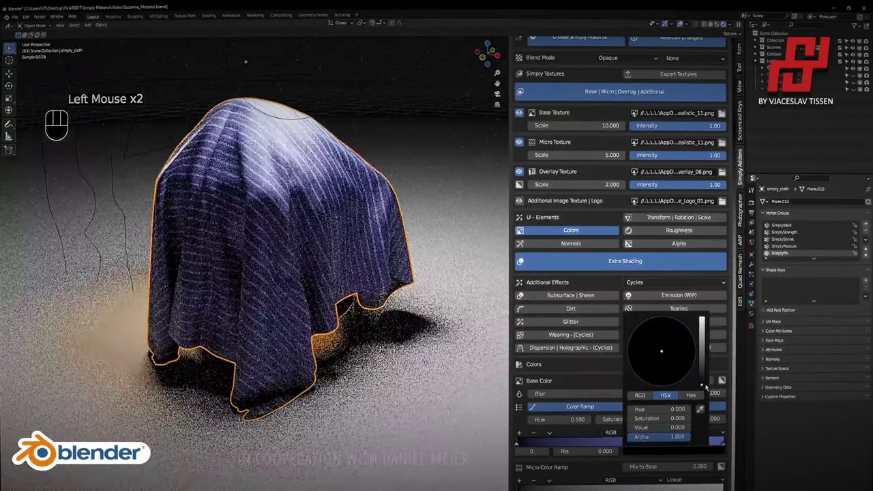
Load AI_Textures_Fur_02.png from the Animals folder of the AI Textures library as the cloth's base texture.
{"action": "left_click", "coordinate": [722, 113]}
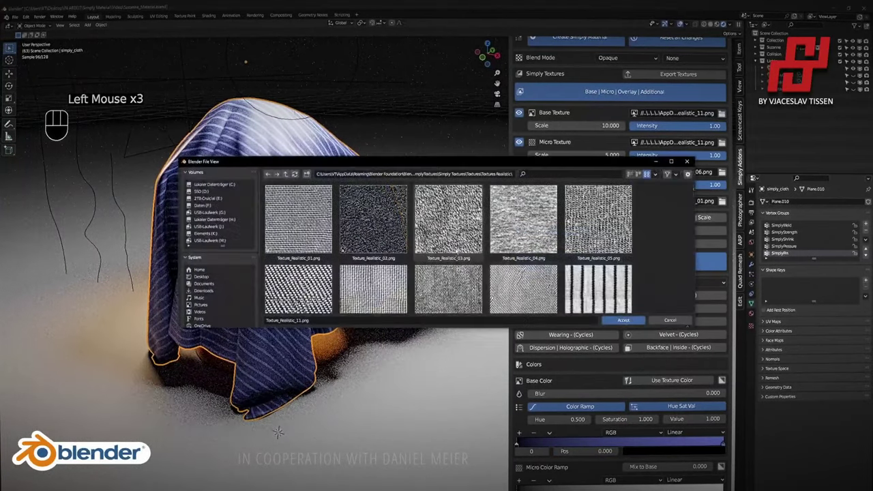
{"action": "scroll", "coordinate": [444, 256], "scroll_direction": "down", "scroll_amount": 5}
{"action": "scroll", "coordinate": [453, 258], "scroll_direction": "down", "scroll_amount": 5}
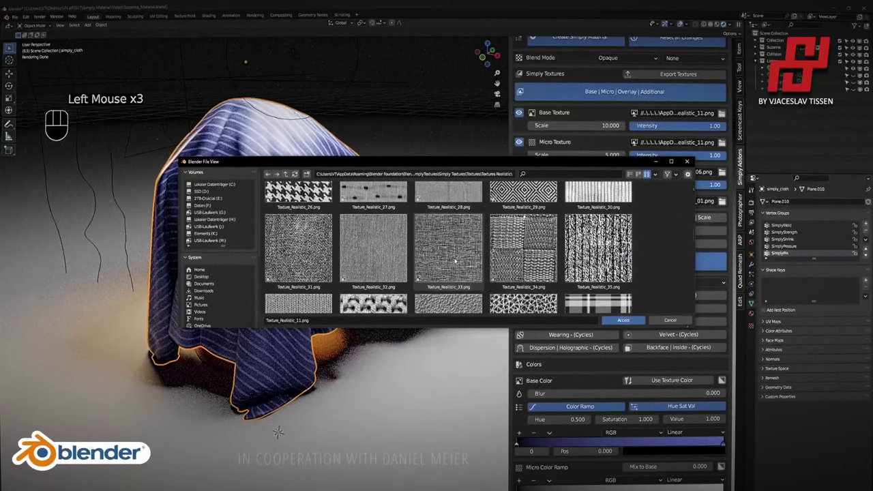
{"action": "left_click", "coordinate": [286, 174]}
{"action": "left_click", "coordinate": [286, 175]}
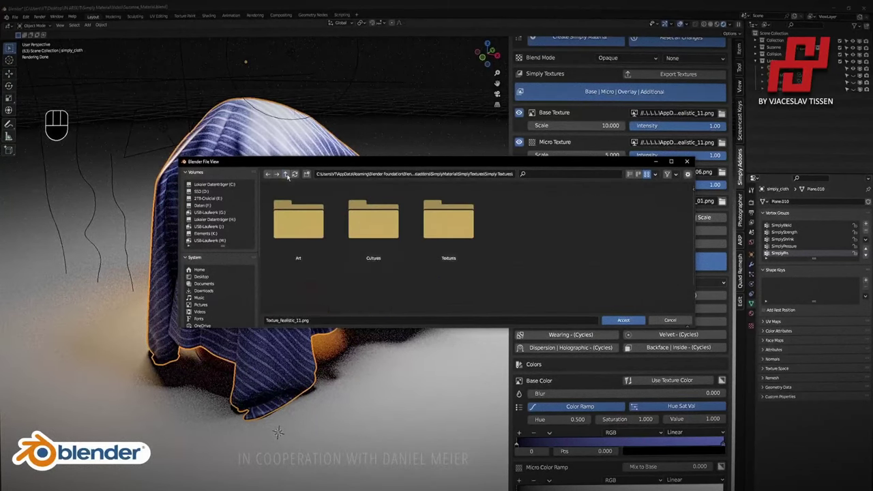
{"action": "left_click", "coordinate": [287, 175]}
{"action": "double_click", "coordinate": [304, 222]}
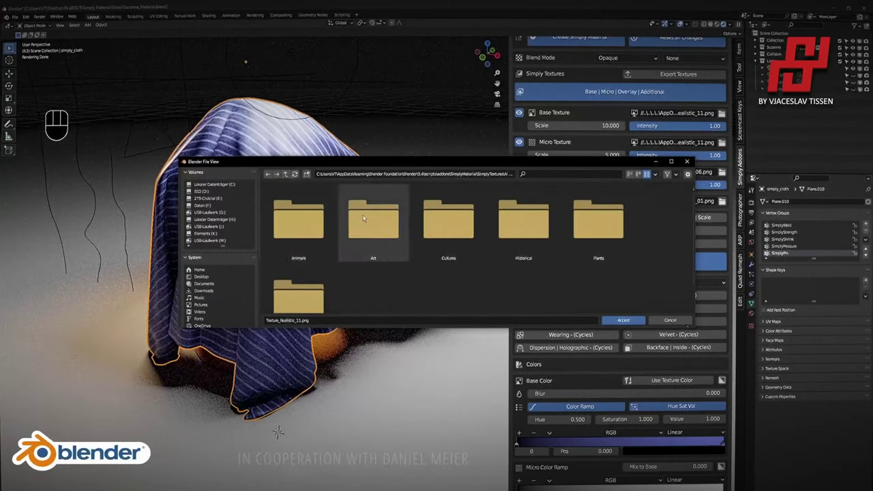
{"action": "double_click", "coordinate": [302, 219]}
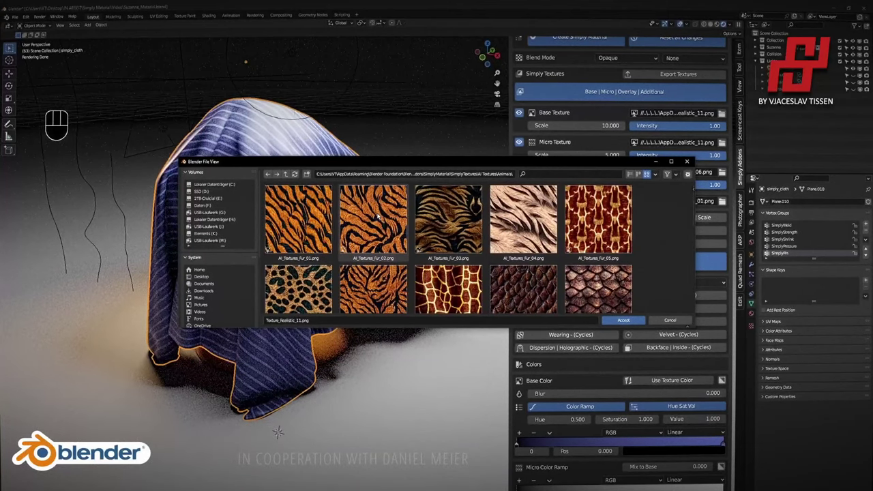
{"action": "double_click", "coordinate": [349, 215]}
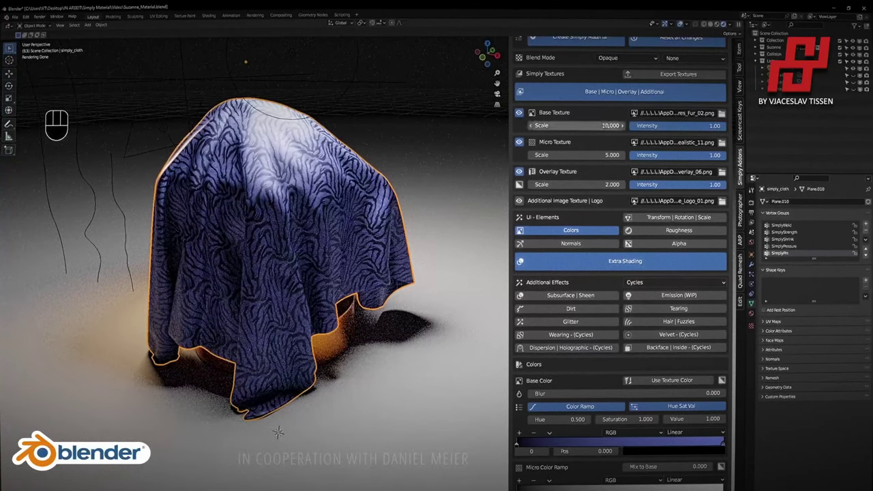
Set the base texture's scale to 5 and use the texture's own colors instead of the color ramp.
{"action": "left_click", "coordinate": [592, 126]}
{"action": "type", "text": "5"}
{"action": "key", "text": "Return"}
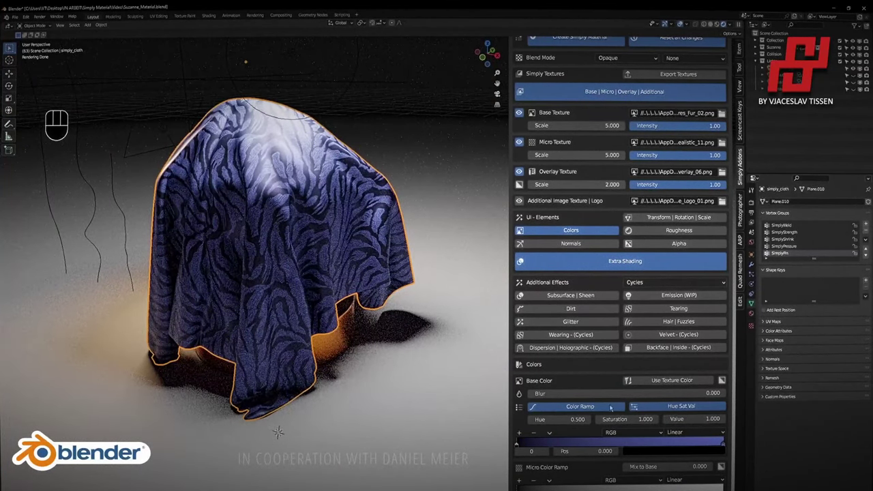
{"action": "left_click", "coordinate": [610, 408]}
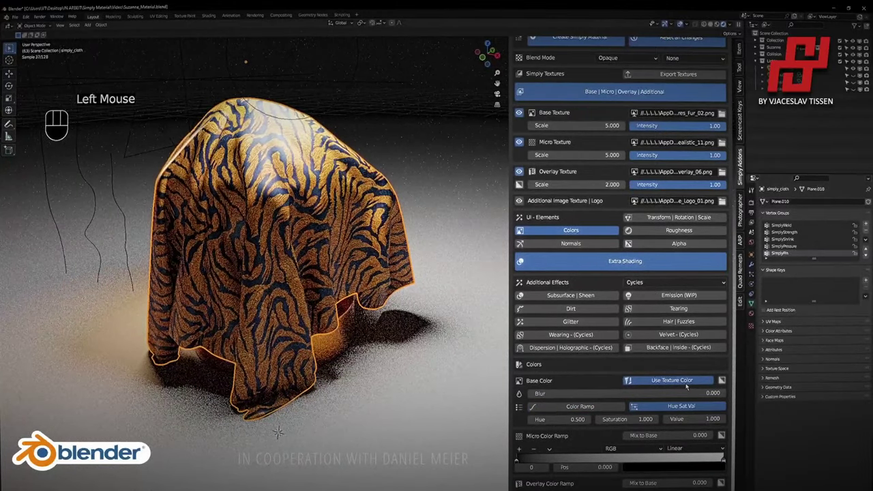
{"action": "middle_click_drag", "start_coordinate": [281, 158], "coordinate": [339, 189], "text": "shift"}
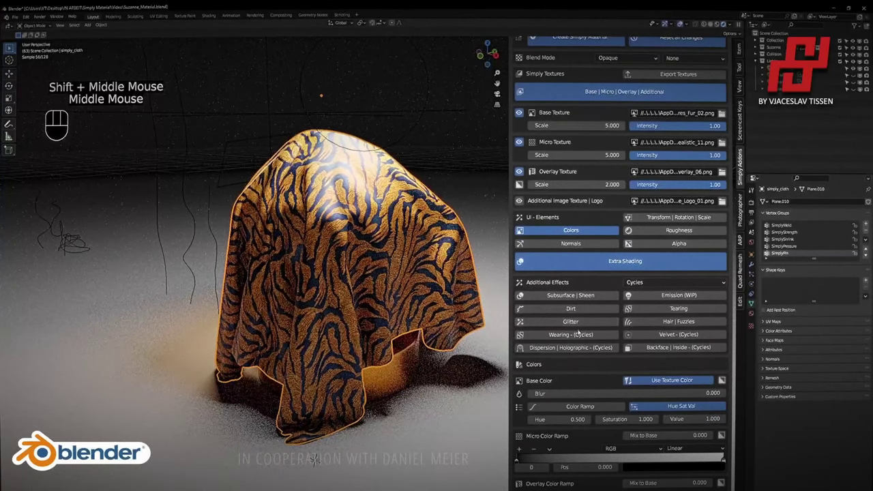
In the Roughness settings, set Mix Texture and Roughness to 1 and move the ramp's end stop to 0.536.
{"action": "left_click", "coordinate": [637, 230]}
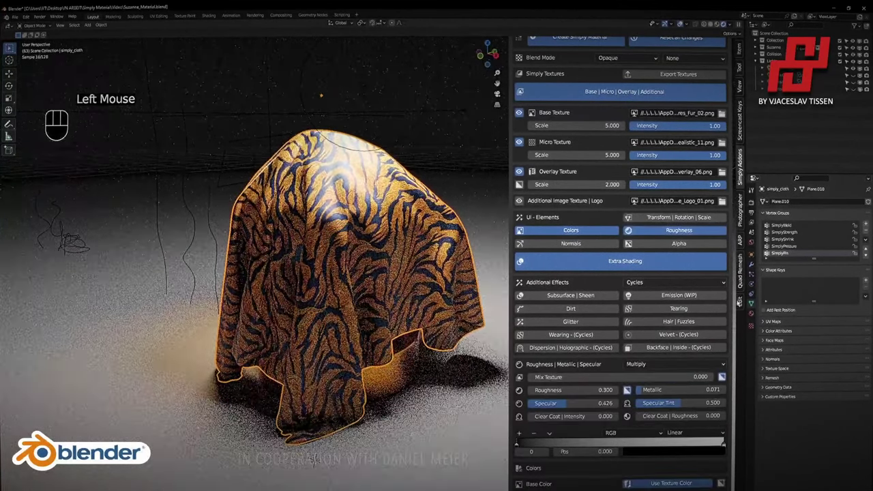
{"action": "left_click_drag", "start_coordinate": [677, 377], "coordinate": [712, 377]}
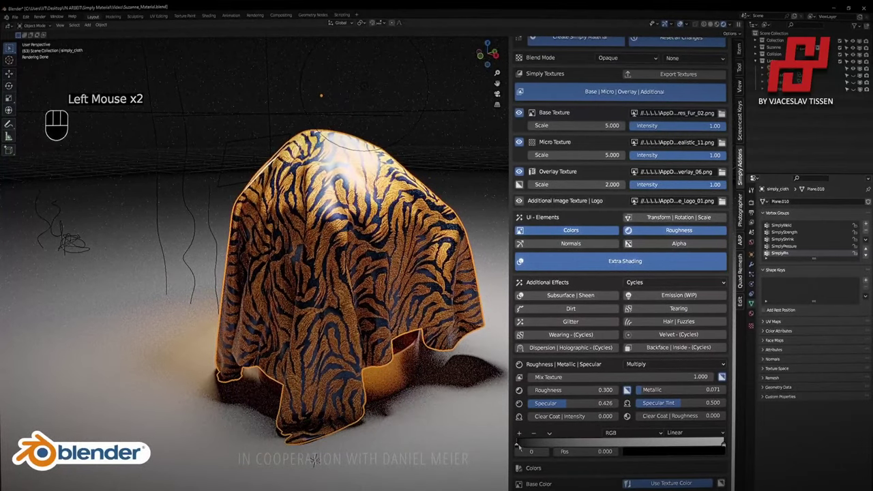
{"action": "mouse_move", "coordinate": [517, 445]}
{"action": "left_mouse_down"}
{"action": "mouse_move", "coordinate": [551, 441]}
{"action": "mouse_move", "coordinate": [519, 442]}
{"action": "left_mouse_up"}
{"action": "mouse_move", "coordinate": [361, 211]}
{"action": "middle_mouse_down", "text": "shift"}
{"action": "mouse_move", "coordinate": [360, 252]}
{"action": "mouse_move", "coordinate": [356, 209]}
{"action": "middle_mouse_up", "text": "shift"}
{"action": "left_click_drag", "start_coordinate": [720, 442], "coordinate": [625, 440]}
{"action": "scroll", "coordinate": [435, 274], "scroll_direction": "down", "scroll_amount": 5}
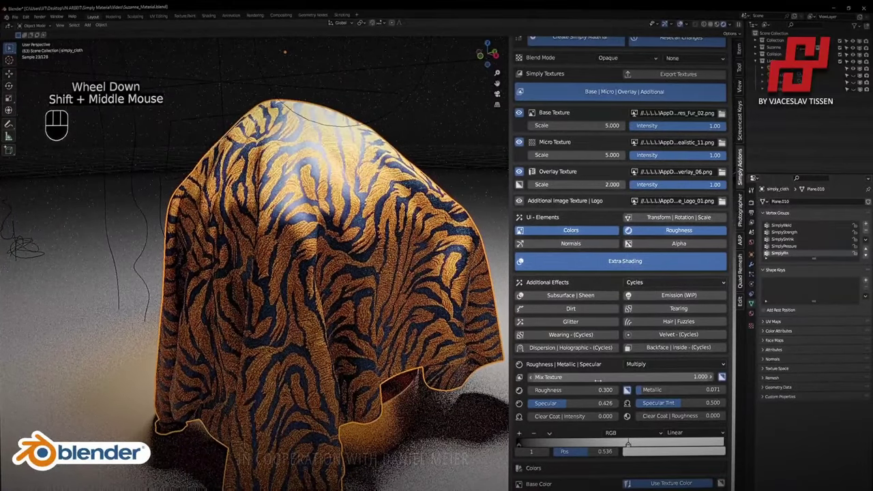
{"action": "left_click_drag", "start_coordinate": [591, 389], "coordinate": [614, 389]}
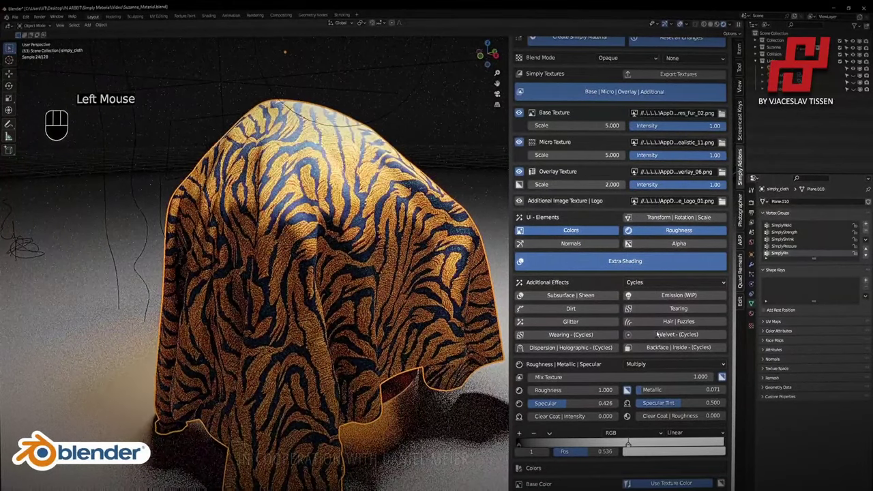
Enable the Velvet effect on the cloth with Sigma 0.410 and Mix Velvet 0.650, and collapse the Extra Shading settings.
{"action": "left_click", "coordinate": [635, 334]}
{"action": "scroll", "coordinate": [622, 361], "scroll_direction": "down", "scroll_amount": 1}
{"action": "left_click", "coordinate": [519, 364]}
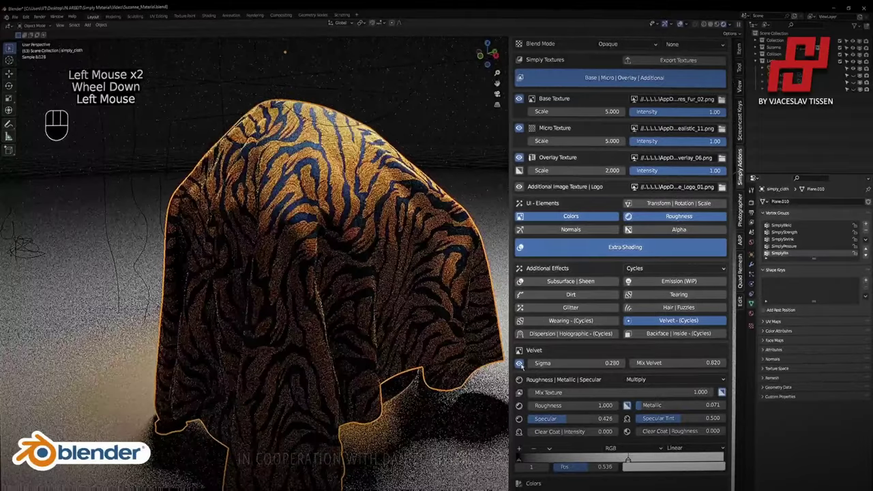
{"action": "left_click_drag", "start_coordinate": [683, 363], "coordinate": [587, 363], "text": "shift"}
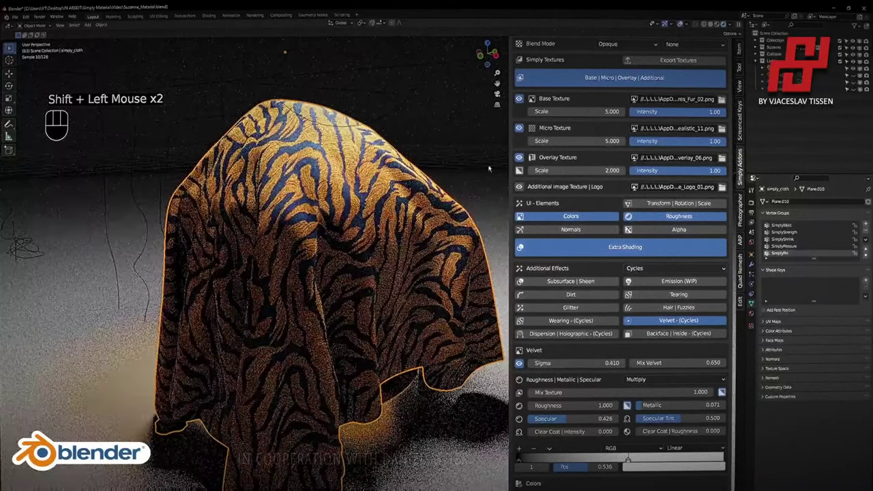
{"action": "left_click", "coordinate": [669, 248]}
Set the base texture's scale to 8 and replace its image with AI_Textures_Fur_06.png from the Animals folder.
{"action": "double_click", "coordinate": [604, 112]}
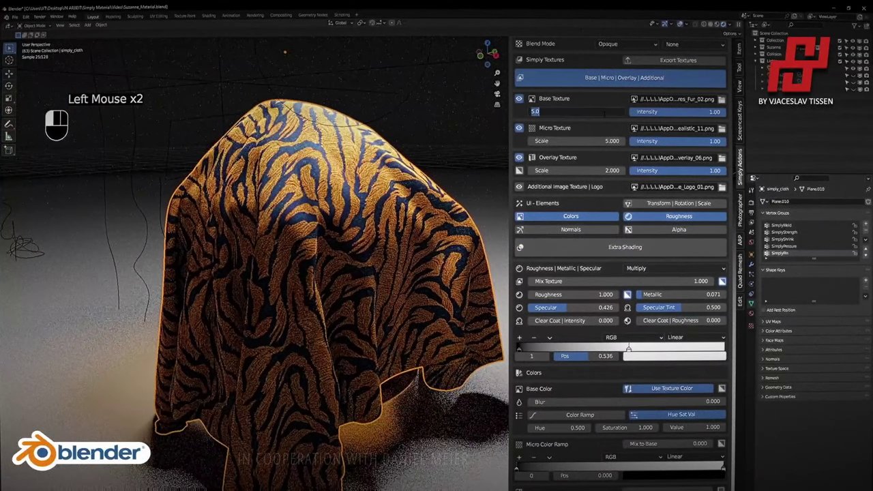
{"action": "type", "text": "8"}
{"action": "key", "text": "Return"}
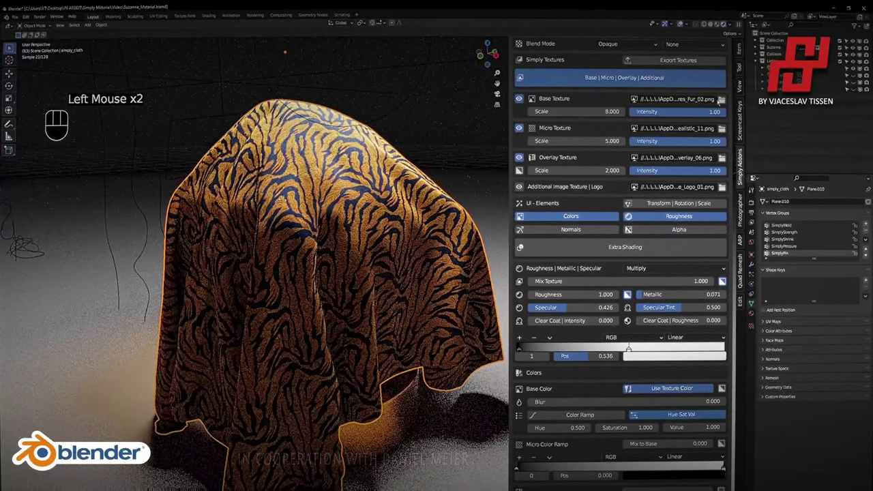
{"action": "left_click", "coordinate": [717, 100]}
{"action": "scroll", "coordinate": [487, 267], "scroll_direction": "down", "scroll_amount": 5}
{"action": "scroll", "coordinate": [489, 265], "scroll_direction": "up", "scroll_amount": 5}
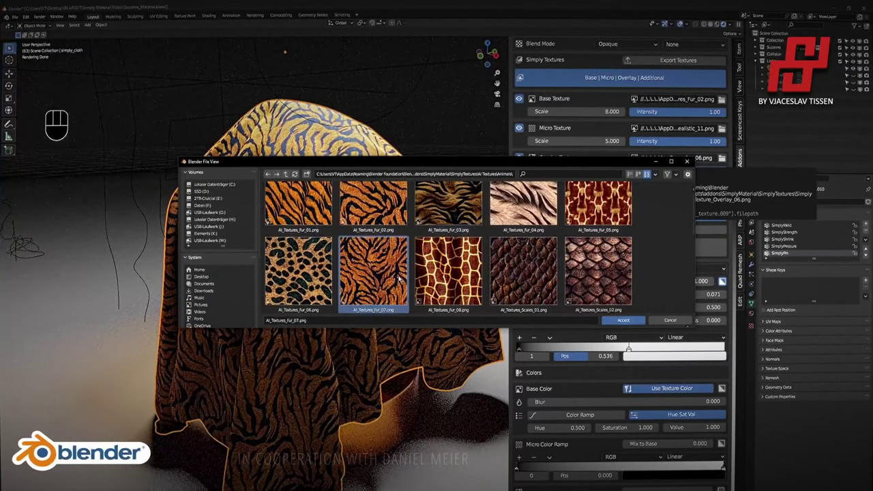
{"action": "double_click", "coordinate": [298, 270]}
Set the base texture's scale to 5 and hide the viewport overlays.
{"action": "left_click", "coordinate": [579, 111]}
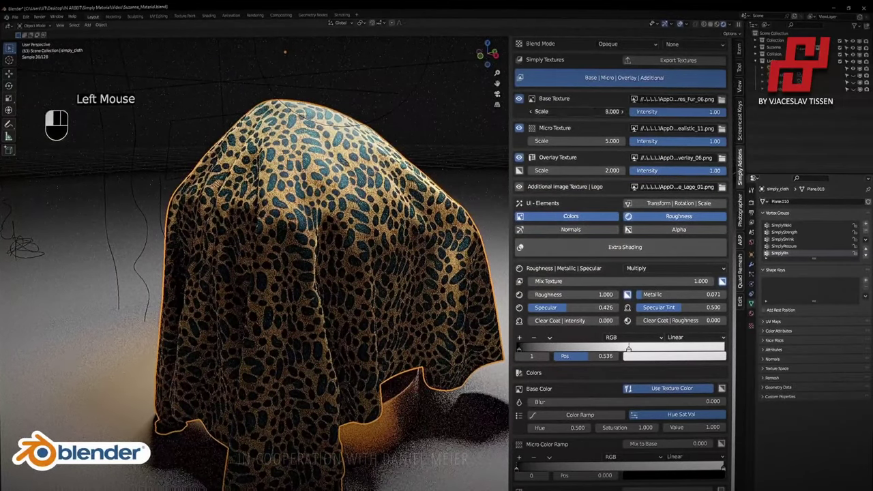
{"action": "left_click_drag", "start_coordinate": [580, 112], "coordinate": [559, 111]}
{"action": "middle_click_drag", "start_coordinate": [433, 305], "coordinate": [347, 302]}
{"action": "key", "text": "z"}
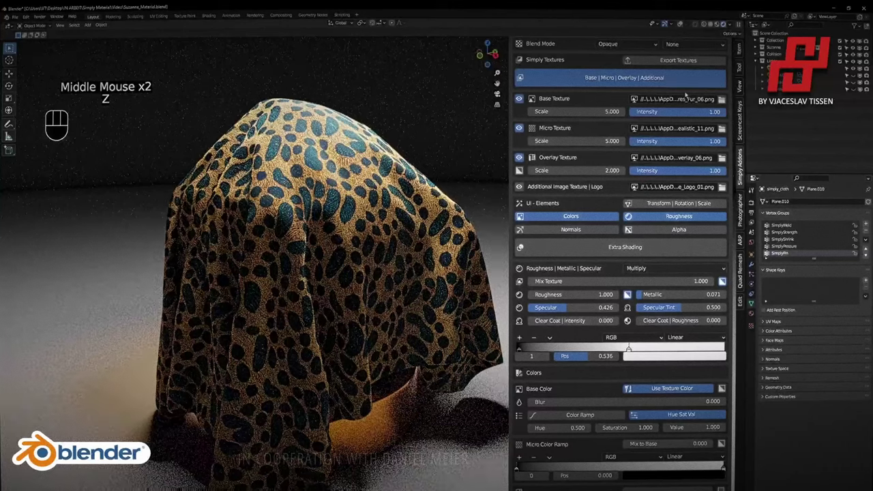
Load AI_Textures_Abstract_12.png from the Art folder of the AI Textures library as the cloth's base texture.
{"action": "left_click", "coordinate": [721, 100]}
{"action": "left_click", "coordinate": [722, 100]}
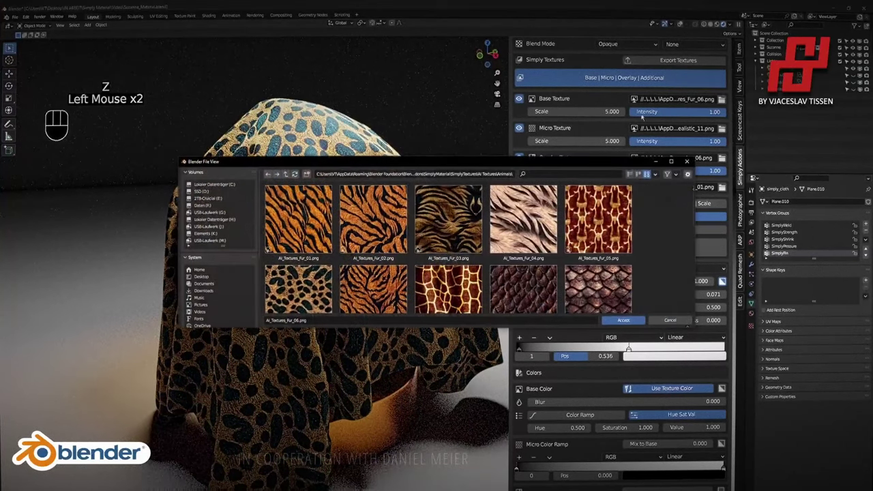
{"action": "left_click", "coordinate": [286, 175]}
{"action": "double_click", "coordinate": [410, 245]}
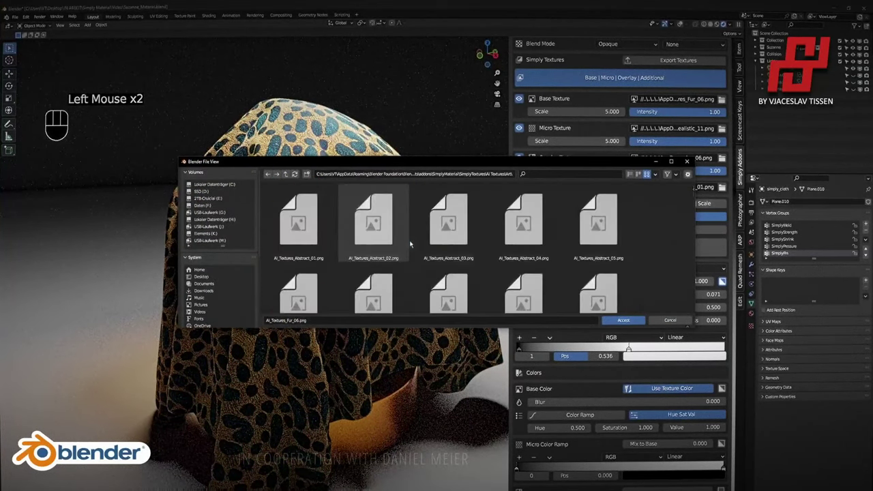
{"action": "scroll", "coordinate": [448, 249], "scroll_direction": "down", "scroll_amount": 2}
{"action": "scroll", "coordinate": [448, 249], "scroll_direction": "down", "scroll_amount": 2}
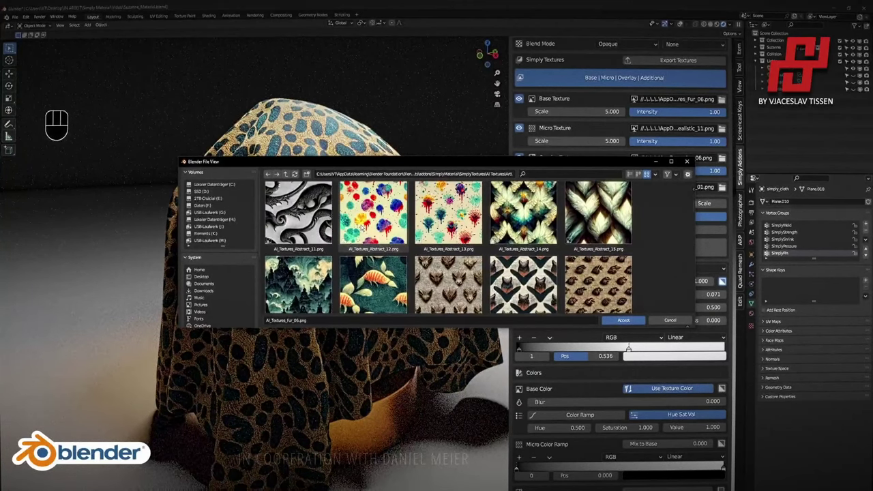
{"action": "double_click", "coordinate": [373, 220]}
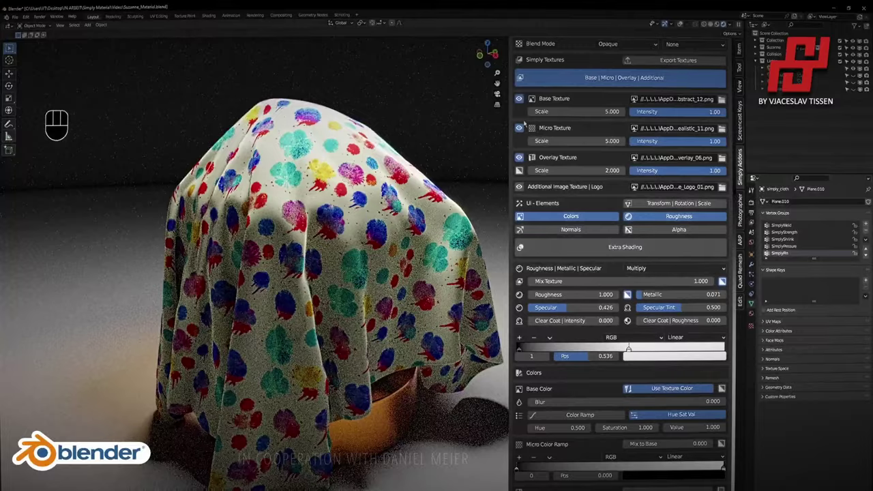
{"action": "scroll", "coordinate": [372, 181], "scroll_direction": "up", "scroll_amount": 4}
{"action": "mouse_move", "coordinate": [381, 122]}
{"action": "middle_mouse_down", "text": "shift"}
{"action": "mouse_move", "coordinate": [266, 273]}
{"action": "mouse_move", "coordinate": [252, 194]}
{"action": "middle_mouse_up", "text": "shift"}
{"action": "middle_click_drag", "start_coordinate": [248, 354], "coordinate": [558, 257], "text": "shift"}
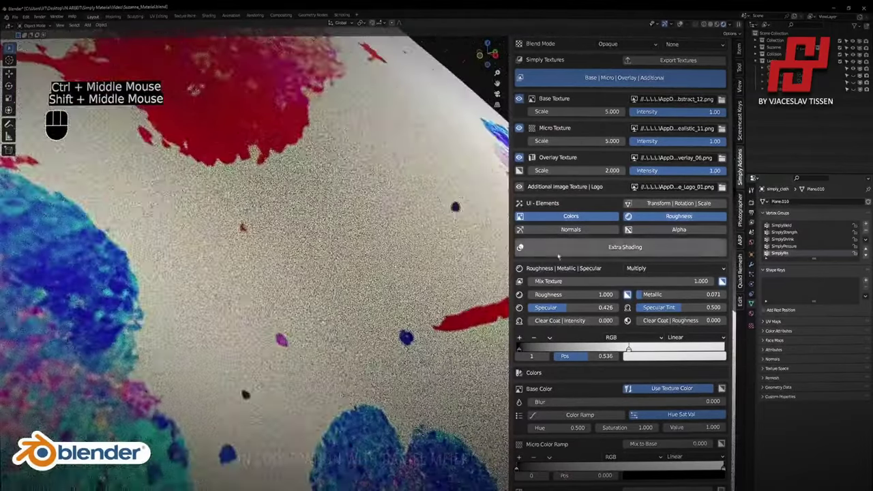
Hide the roughness and color settings, show the normal settings, and turn off Base as Mask for Micro.
{"action": "left_click", "coordinate": [636, 218]}
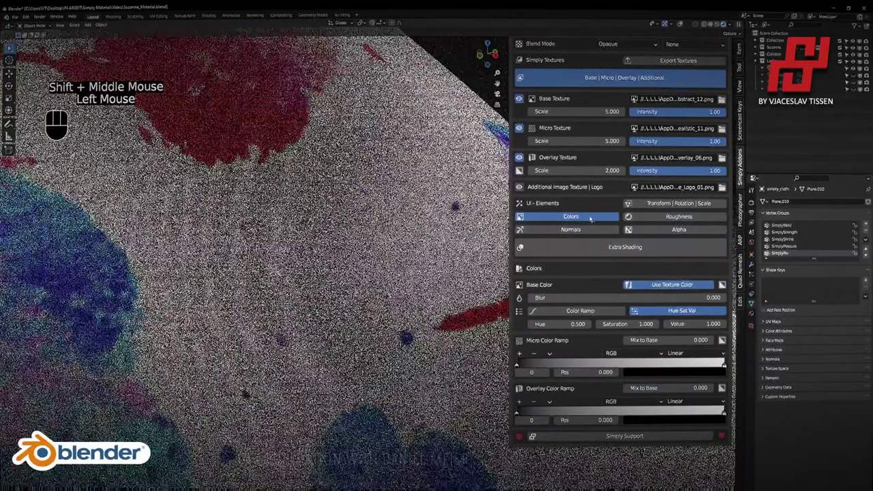
{"action": "left_click", "coordinate": [591, 217]}
{"action": "left_click", "coordinate": [587, 230]}
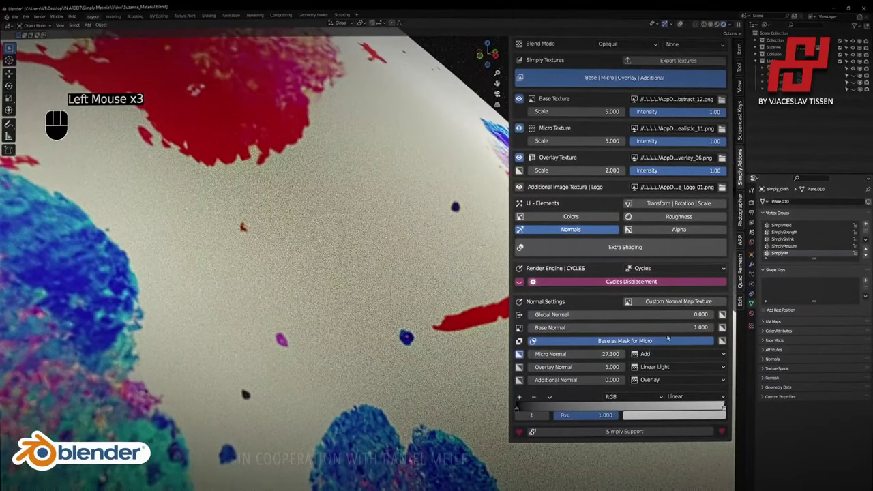
{"action": "left_click", "coordinate": [701, 343]}
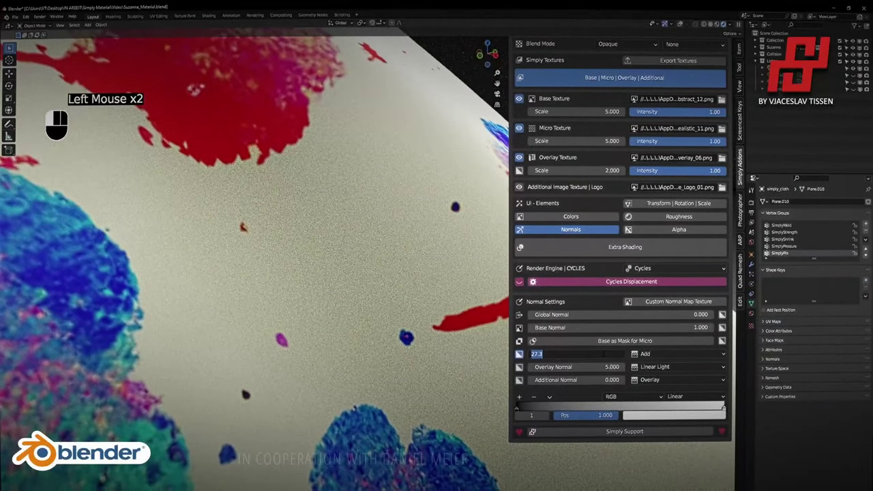
Set the Micro Normal strength to 10 and the micro texture's scale to 10.
{"action": "type", "text": "0"}
{"action": "key", "text": "Return"}
{"action": "left_click", "coordinate": [599, 141]}
{"action": "type", "text": "10"}
{"action": "key", "text": "Return"}
Show the color settings alongside the normals and raise the micro color ramp's Mix to Base to 1.
{"action": "left_click", "coordinate": [602, 219]}
{"action": "left_click", "coordinate": [593, 230]}
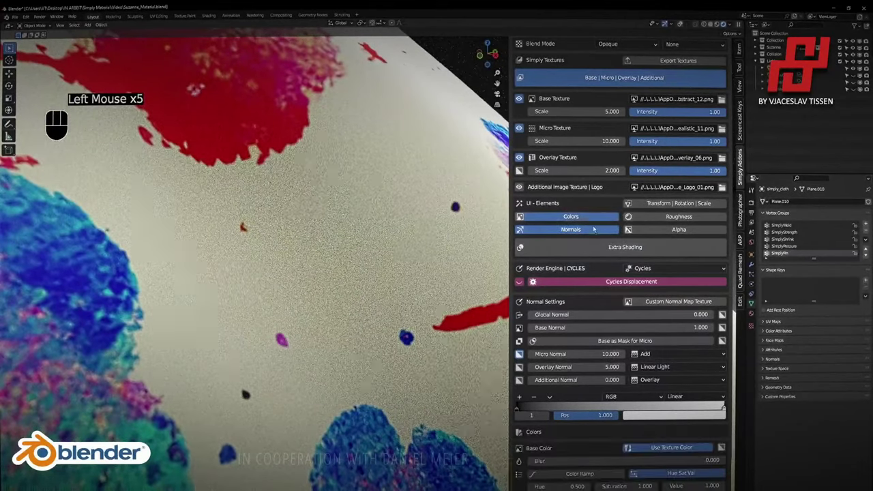
{"action": "scroll", "coordinate": [663, 417], "scroll_direction": "down", "scroll_amount": 3}
{"action": "left_click_drag", "start_coordinate": [674, 461], "coordinate": [686, 459]}
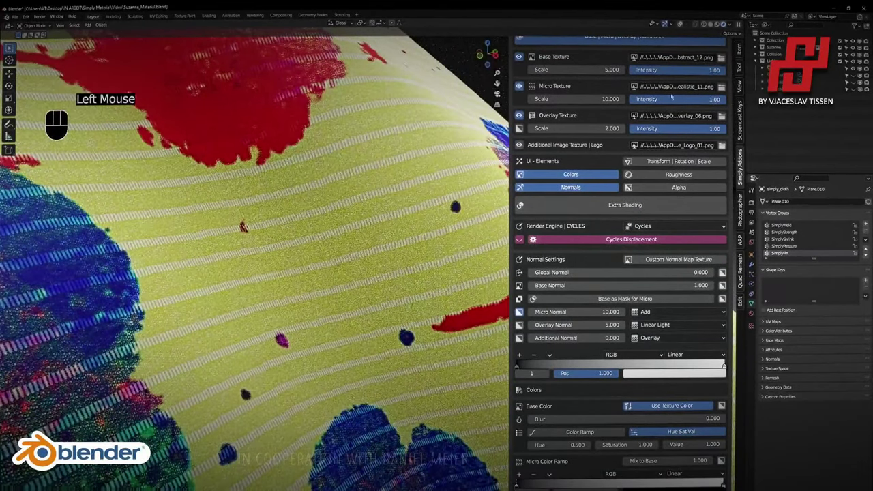
Load Texture_Realistic_26.png as the micro texture and set its scale to about 30.7.
{"action": "left_click", "coordinate": [716, 88]}
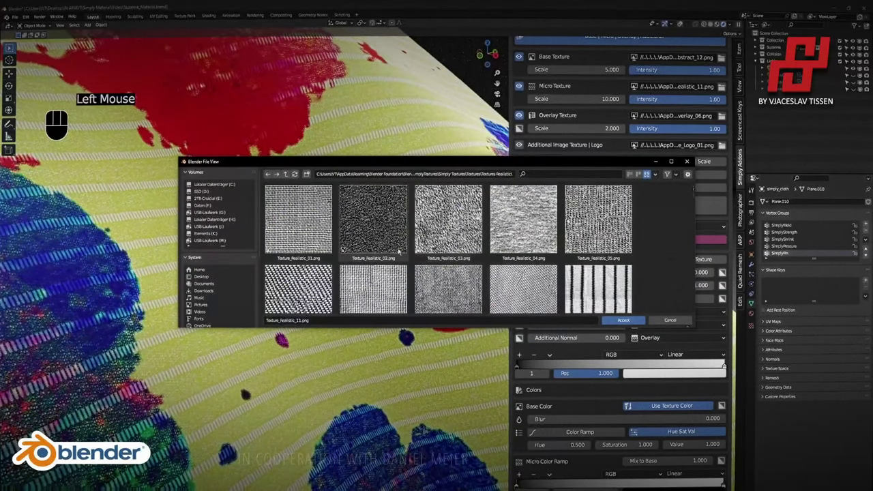
{"action": "scroll", "coordinate": [443, 259], "scroll_direction": "down", "scroll_amount": 5}
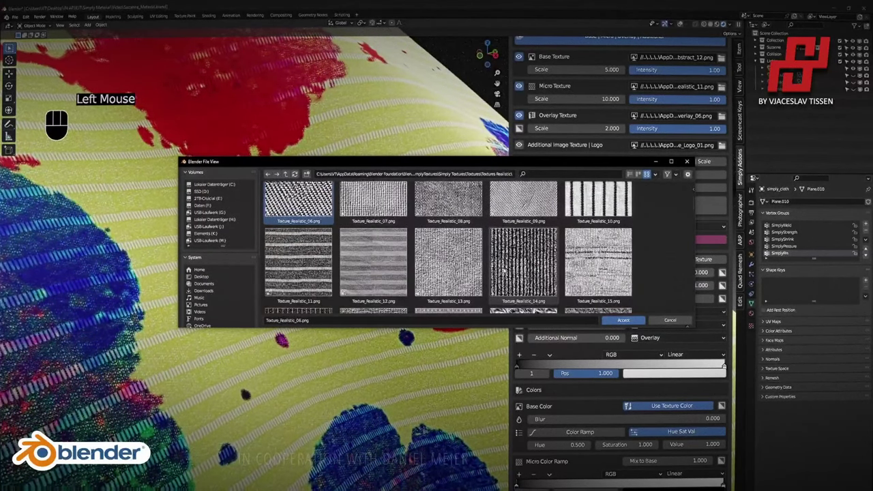
{"action": "scroll", "coordinate": [477, 267], "scroll_direction": "down", "scroll_amount": 6}
{"action": "left_click", "coordinate": [299, 225]}
{"action": "double_click", "coordinate": [278, 244]}
{"action": "left_click_drag", "start_coordinate": [579, 100], "coordinate": [596, 99]}
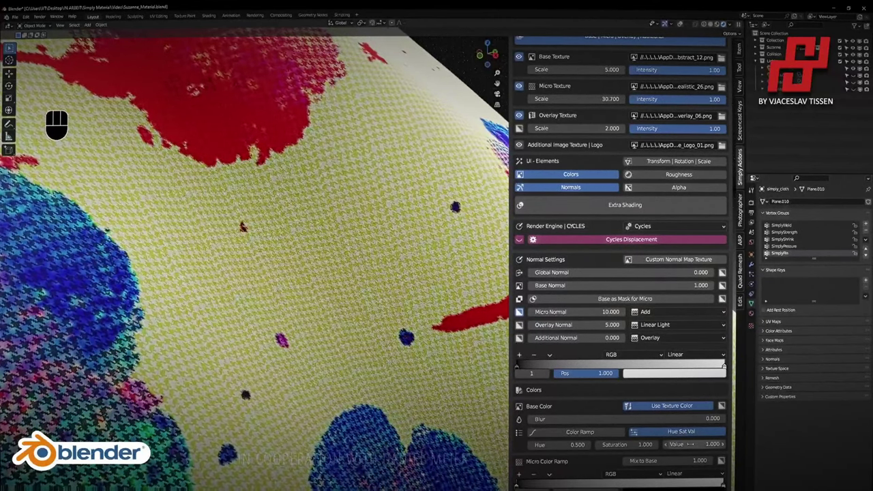
Set the micro color ramp's Mix to Base to 0.5.
{"action": "scroll", "coordinate": [690, 444], "scroll_direction": "down", "scroll_amount": 2}
{"action": "left_click", "coordinate": [675, 419]}
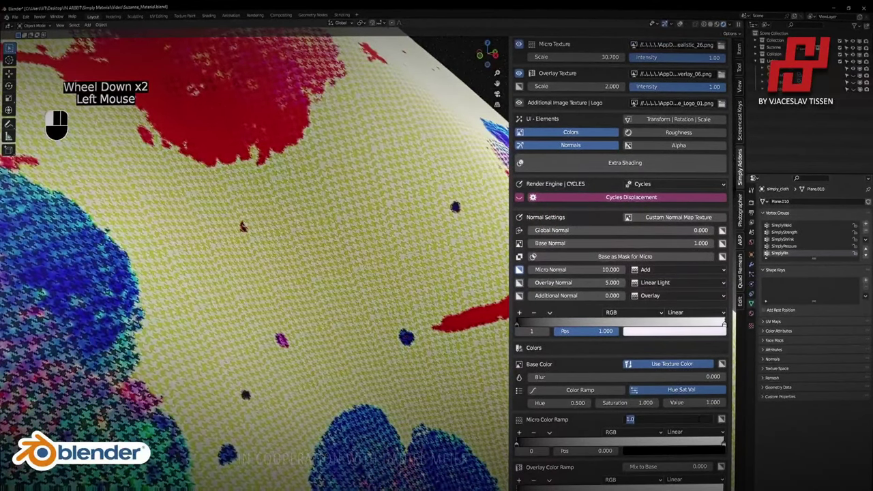
{"action": "type", "text": "0.5"}
{"action": "key", "text": "Return"}
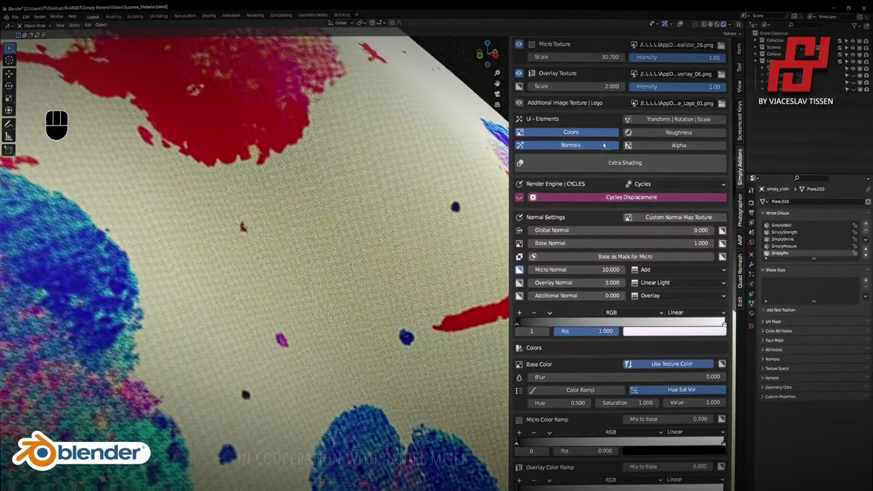
Raise Micro Normal to about 139.1 and set Global Normal to 1.
{"action": "left_click_drag", "start_coordinate": [577, 270], "coordinate": [642, 252]}
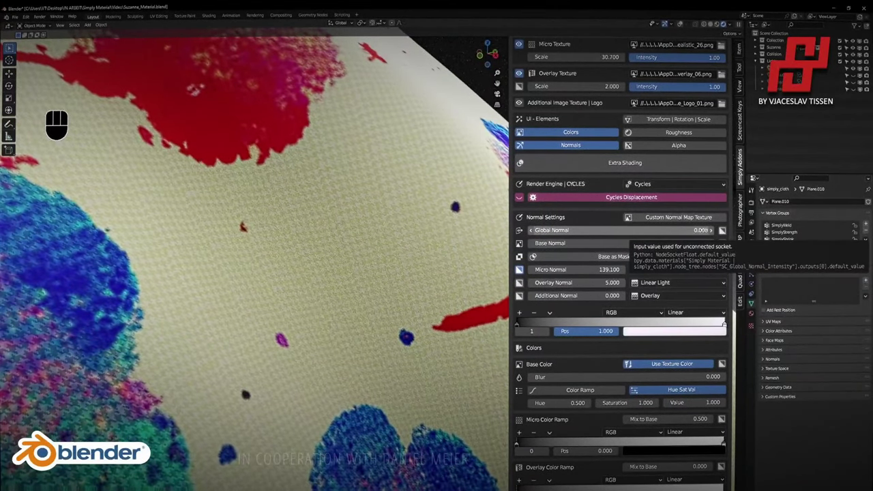
{"action": "key", "text": "BackSpace"}
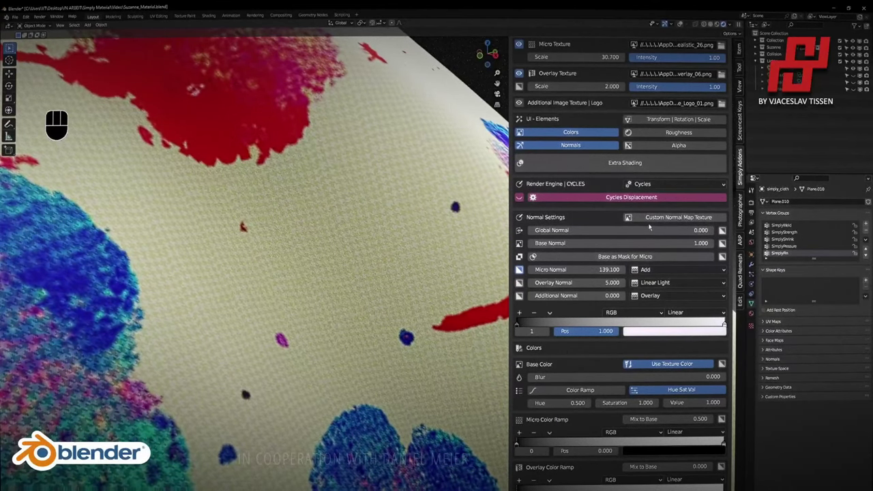
{"action": "left_click_drag", "start_coordinate": [652, 228], "coordinate": [652, 229]}
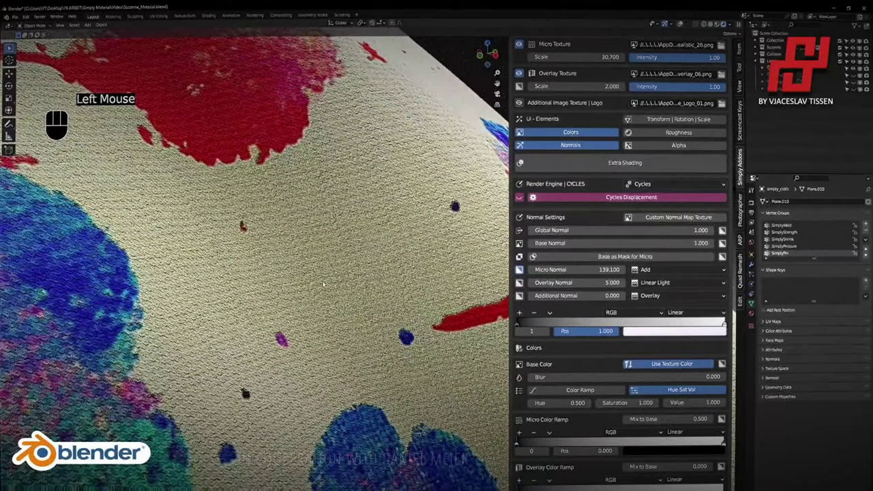
Lower Micro Normal to about 4.31 and enable the invert toggle for Base as Mask for Micro.
{"action": "scroll", "coordinate": [384, 92], "scroll_direction": "down", "scroll_amount": 2}
{"action": "scroll", "coordinate": [384, 92], "scroll_direction": "up", "scroll_amount": 1}
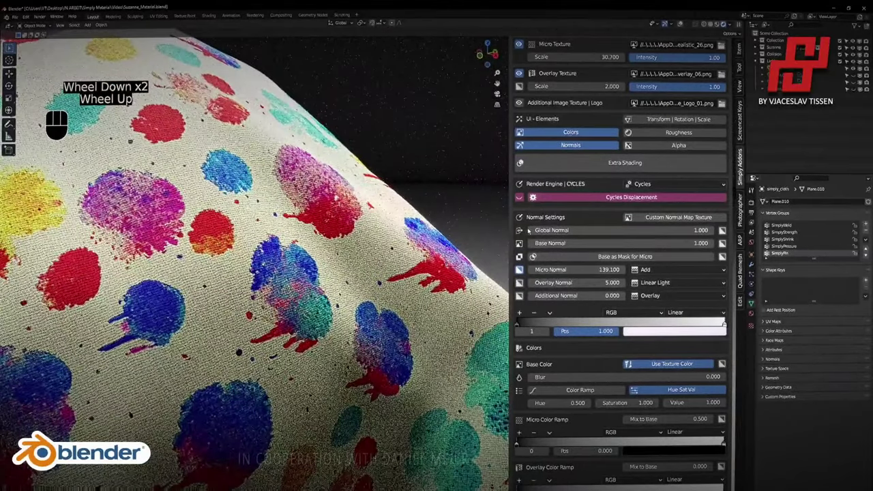
{"action": "type", "text": "0"}
{"action": "key", "text": "Return"}
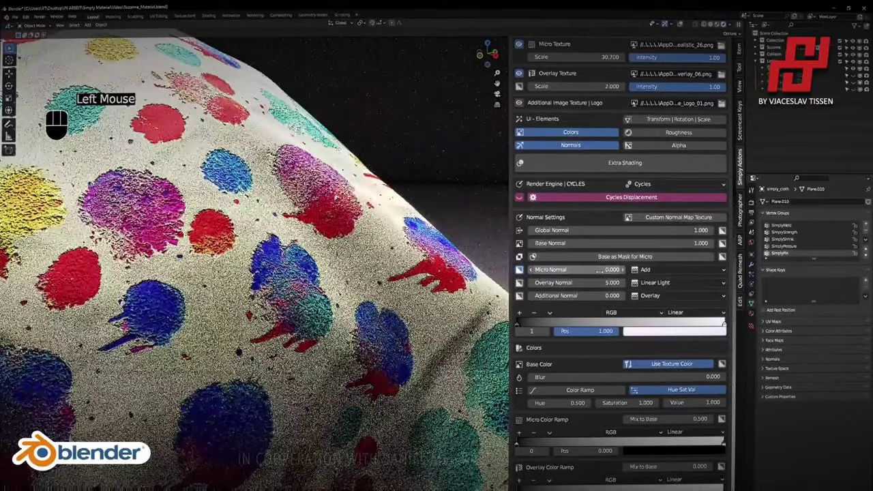
{"action": "left_click_drag", "start_coordinate": [577, 269], "coordinate": [641, 269], "text": "shift"}
{"action": "middle_click_drag", "start_coordinate": [335, 198], "coordinate": [335, 239], "text": "ctrl"}
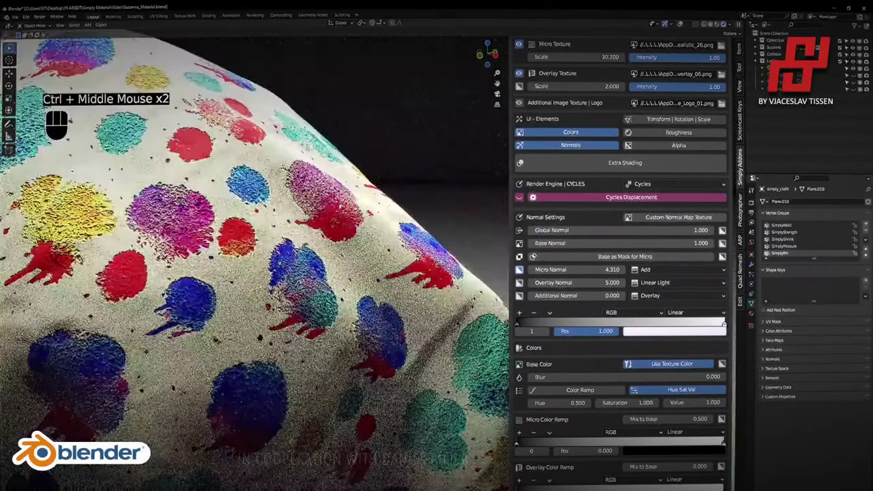
{"action": "left_click", "coordinate": [722, 257]}
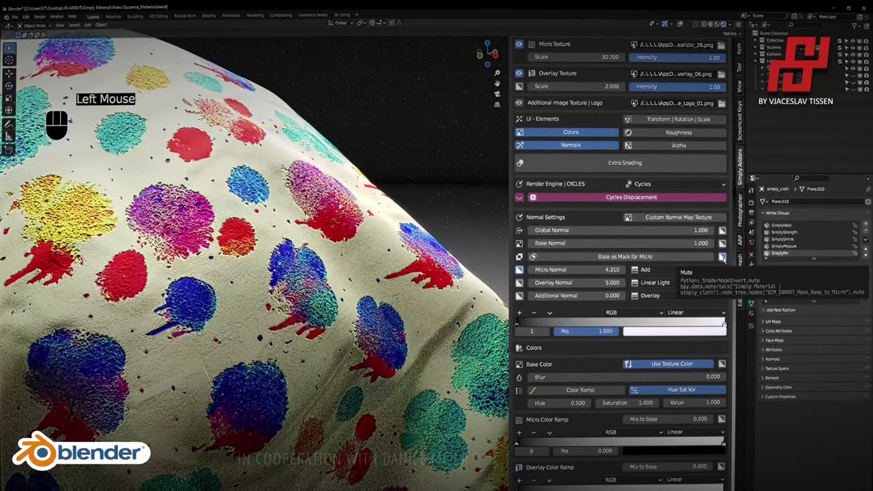
Replace the cloth's base texture with AI_Textures_cute_01.png.
{"action": "scroll", "coordinate": [307, 272], "scroll_direction": "down", "scroll_amount": 3}
{"action": "middle_click_drag", "start_coordinate": [307, 286], "coordinate": [307, 232], "text": "shift"}
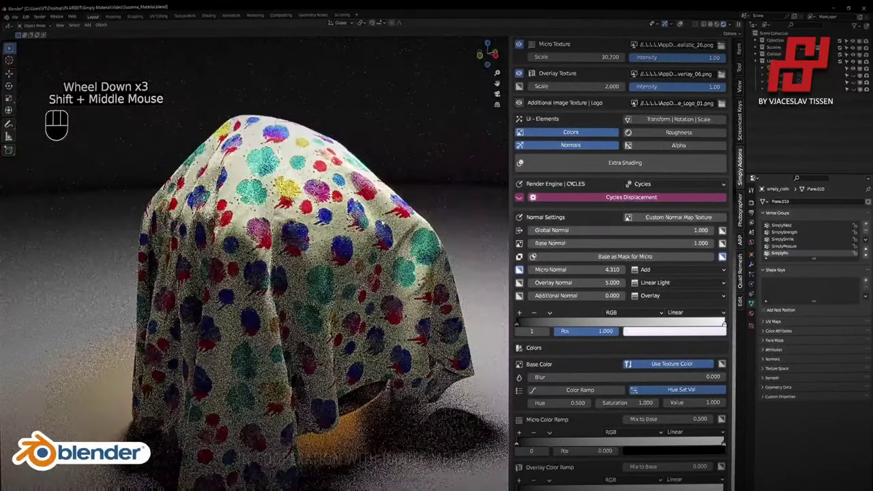
{"action": "scroll", "coordinate": [723, 66], "scroll_direction": "up", "scroll_amount": 2}
{"action": "left_click", "coordinate": [722, 58]}
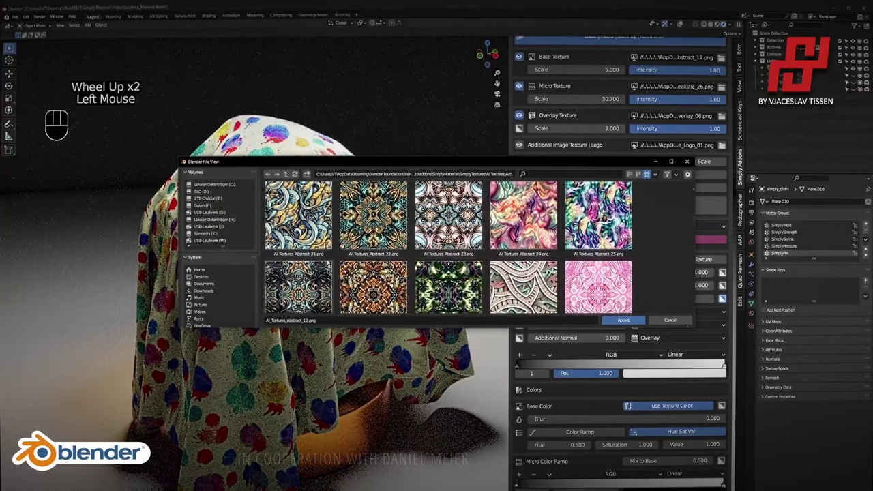
{"action": "scroll", "coordinate": [458, 246], "scroll_direction": "down", "scroll_amount": 15}
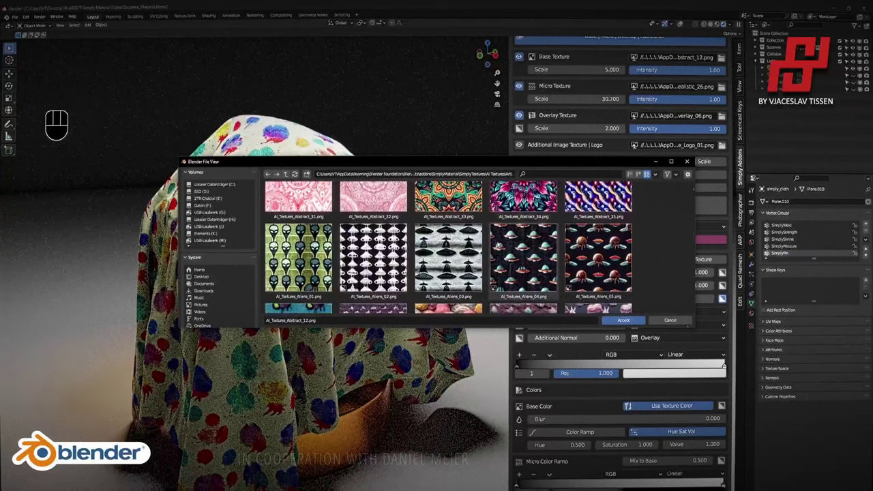
{"action": "scroll", "coordinate": [411, 259], "scroll_direction": "down", "scroll_amount": 3}
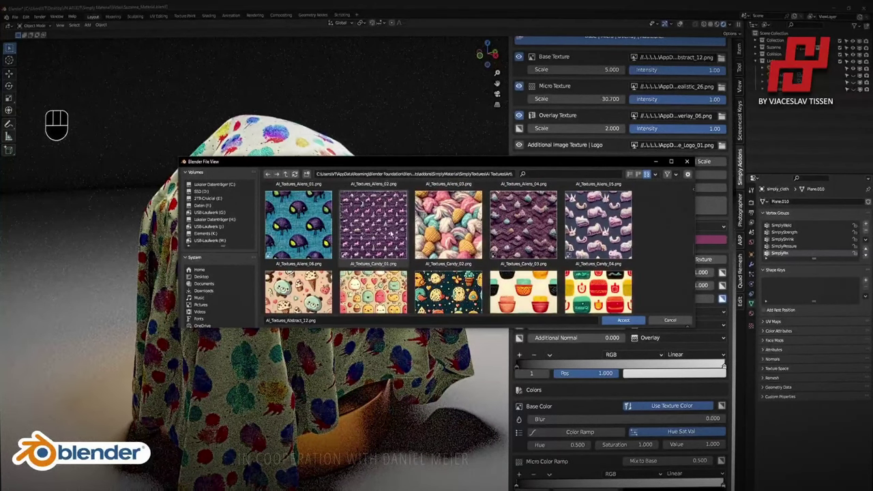
{"action": "scroll", "coordinate": [306, 288], "scroll_direction": "down", "scroll_amount": 1}
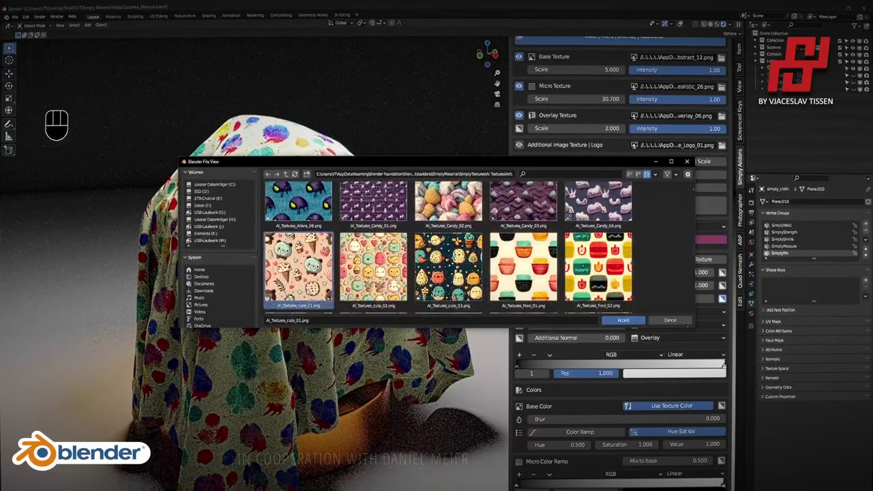
{"action": "double_click", "coordinate": [306, 288]}
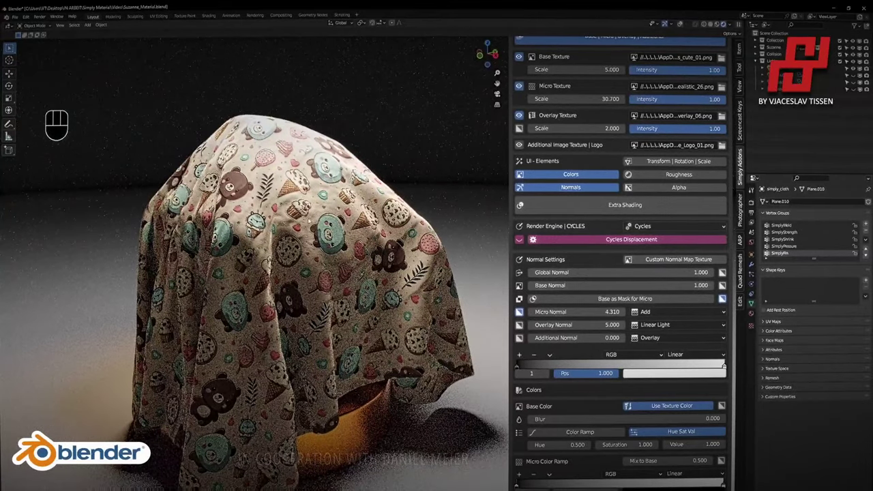
Set the cloth material's Base Normal to 0.1 and raise Micro Normal to about 51.11.
{"action": "middle_click_drag", "start_coordinate": [310, 229], "coordinate": [327, 204], "text": "ctrl"}
{"action": "middle_click_drag", "start_coordinate": [358, 245], "coordinate": [358, 174], "text": "ctrl"}
{"action": "middle_click_drag", "start_coordinate": [342, 240], "coordinate": [343, 289], "text": "ctrl"}
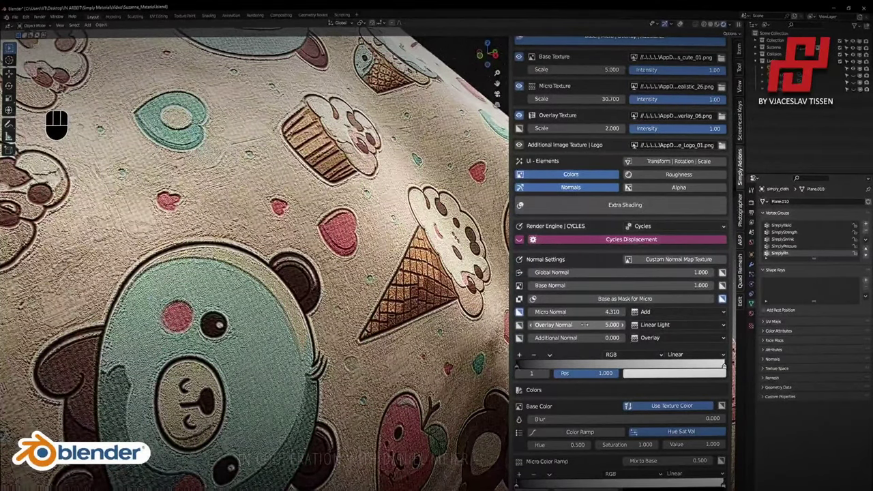
{"action": "left_click", "coordinate": [653, 286]}
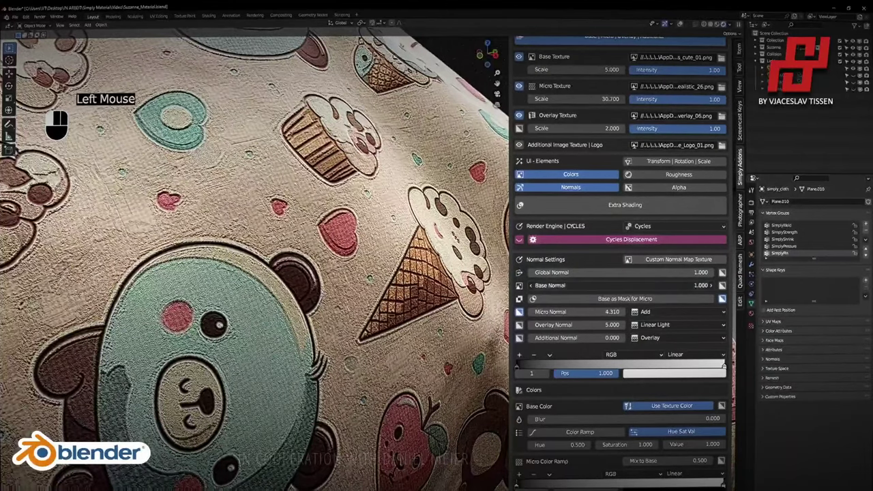
{"action": "mouse_move", "coordinate": [653, 286]}
{"action": "left_mouse_down"}
{"action": "mouse_move", "coordinate": [621, 286]}
{"action": "mouse_move", "coordinate": [661, 285]}
{"action": "left_mouse_up"}
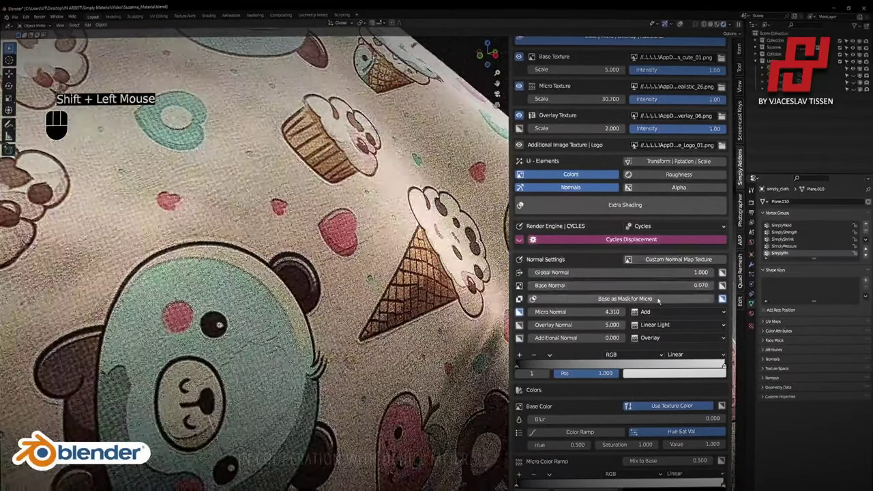
{"action": "left_click", "coordinate": [653, 286]}
{"action": "key", "text": "Return"}
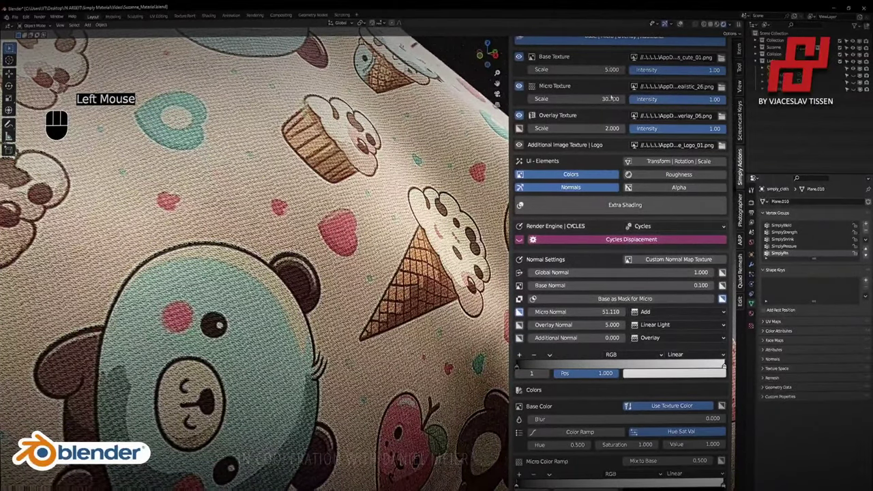
Set the micro texture's scale to 20.
{"action": "type", "text": "20"}
{"action": "key", "text": "Return"}
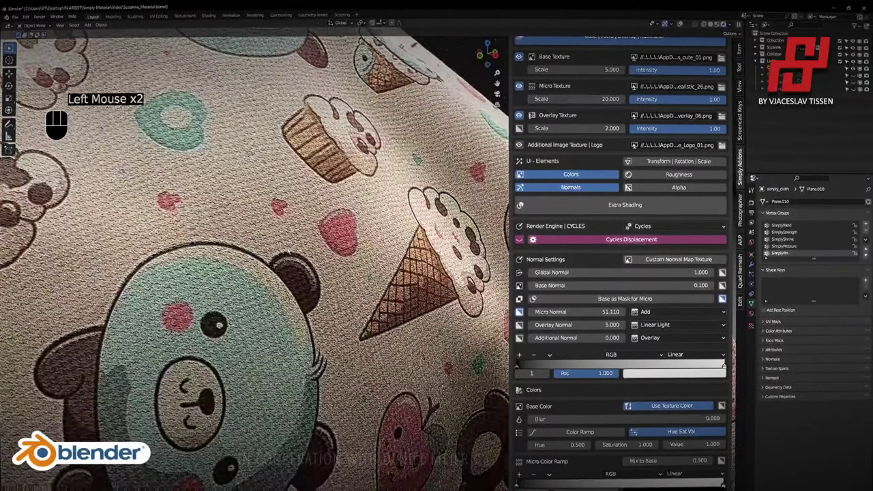
{"action": "scroll", "coordinate": [256, 259], "scroll_direction": "down", "scroll_amount": 2}
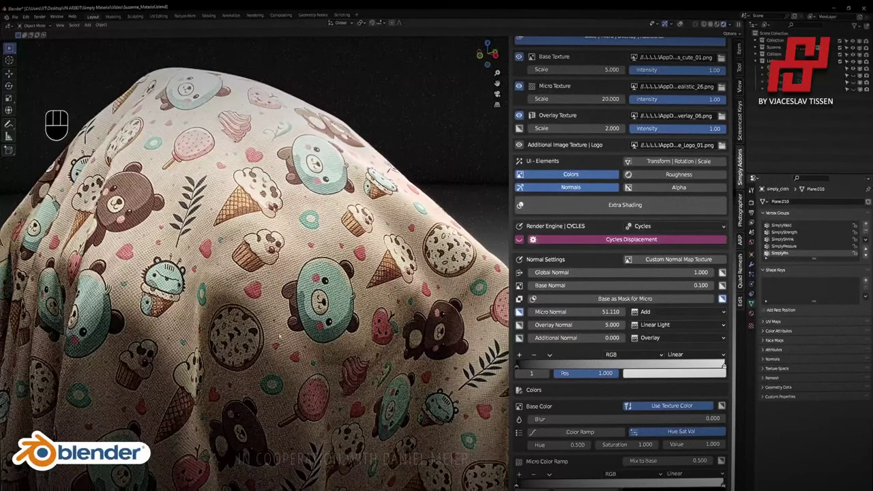
Replace the cloth's base texture with AI_Textures_Abstract_27.png.
{"action": "left_click", "coordinate": [720, 58]}
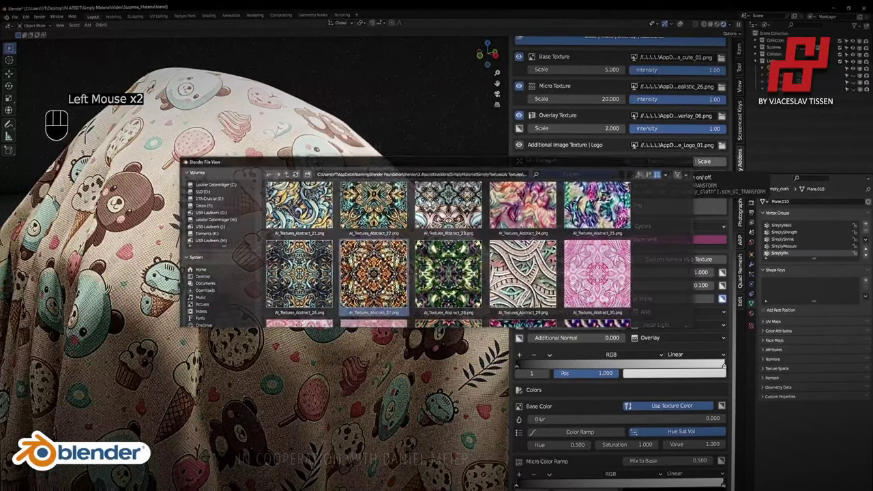
{"action": "double_click", "coordinate": [373, 266]}
{"action": "scroll", "coordinate": [273, 273], "scroll_direction": "down", "scroll_amount": 2}
{"action": "scroll", "coordinate": [307, 297], "scroll_direction": "down", "scroll_amount": 1}
{"action": "middle_click_drag", "start_coordinate": [307, 299], "coordinate": [328, 284], "text": "shift"}
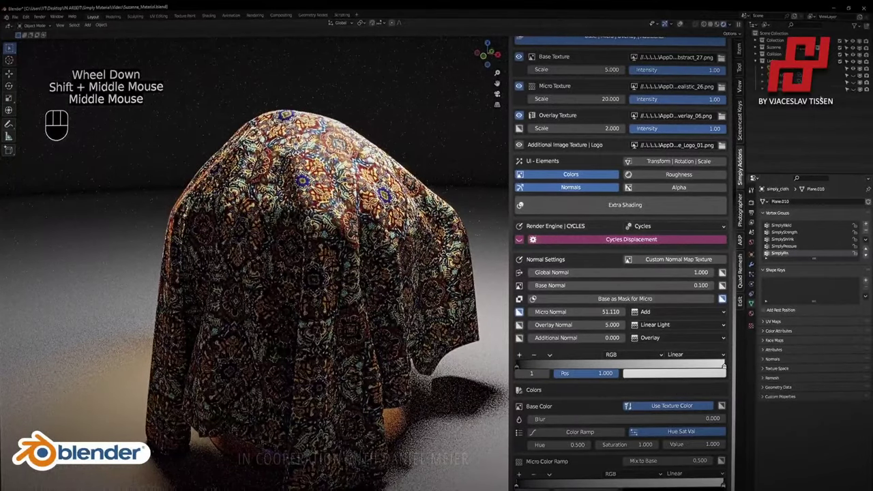
Turn on viewport visibility for the three hidden lights in the scene.
{"action": "left_click", "coordinate": [853, 76]}
{"action": "left_click", "coordinate": [853, 82]}
{"action": "left_click", "coordinate": [853, 89]}
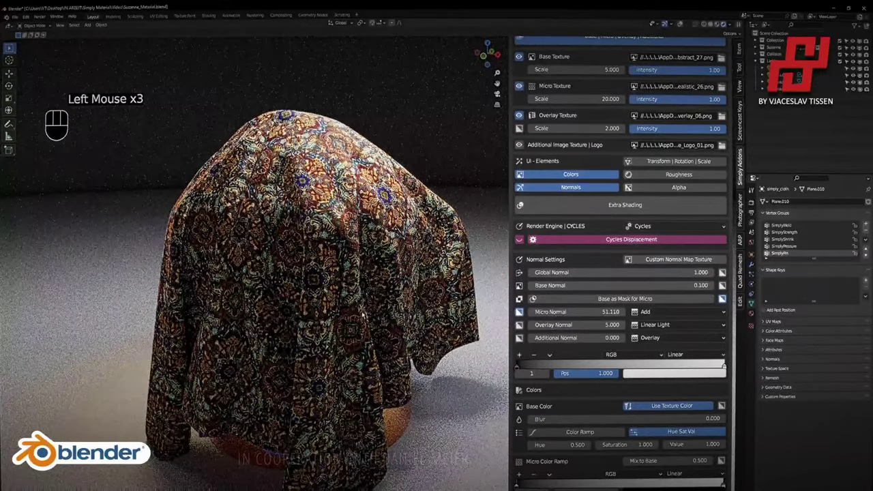
Select the point light above the cloth-covered object and delete it.
{"action": "key", "text": "z"}
{"action": "scroll", "coordinate": [347, 263], "scroll_direction": "down", "scroll_amount": 2}
{"action": "middle_click_drag", "start_coordinate": [346, 263], "coordinate": [283, 290]}
{"action": "right_click", "coordinate": [297, 179]}
{"action": "right_click", "coordinate": [287, 160]}
{"action": "middle_click_drag", "start_coordinate": [283, 147], "coordinate": [324, 136]}
{"action": "right_click", "coordinate": [324, 137]}
{"action": "right_click", "coordinate": [325, 136]}
{"action": "right_click", "coordinate": [325, 136]}
{"action": "key", "text": "x"}
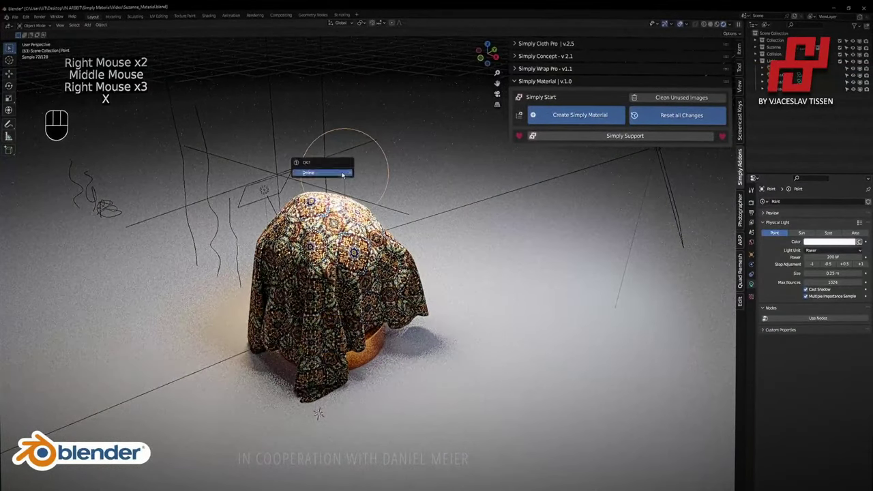
{"action": "left_click", "coordinate": [343, 173]}
Move and rotate the area light above the cloth so it aims at the object, and set its power to 200 W.
{"action": "scroll", "coordinate": [344, 173], "scroll_direction": "down", "scroll_amount": 1}
{"action": "right_click", "coordinate": [338, 184]}
{"action": "right_click", "coordinate": [338, 184]}
{"action": "middle_click_drag", "start_coordinate": [338, 184], "coordinate": [381, 192]}
{"action": "key", "text": "g"}
{"action": "key", "text": "r"}
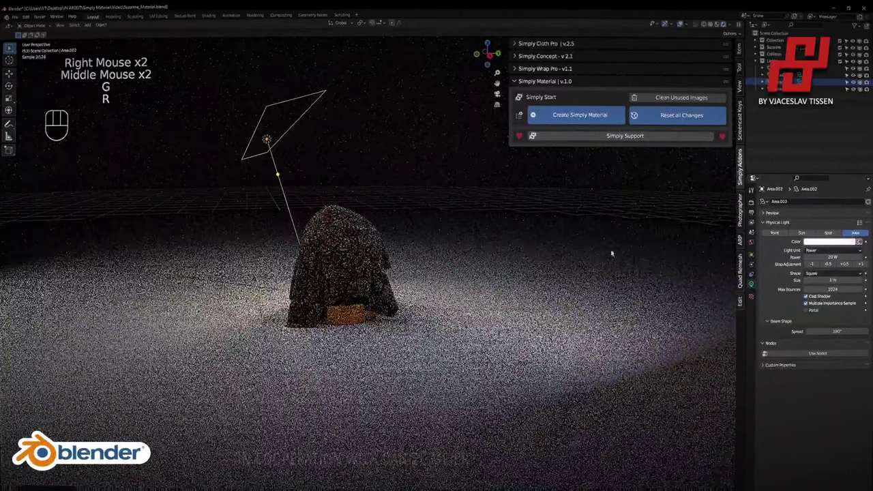
{"action": "left_click", "coordinate": [526, 247]}
{"action": "type", "text": "0"}
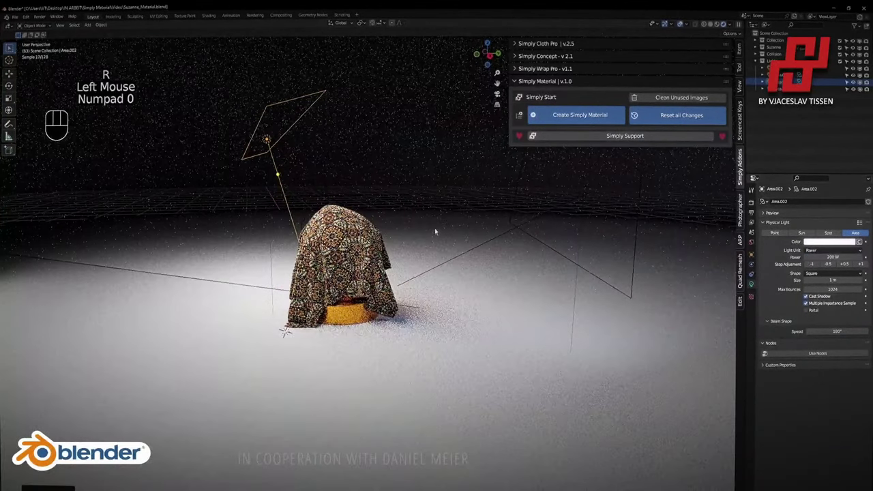
Set the area light's power to 50 W and open the viewport shading options.
{"action": "type", "text": "50"}
{"action": "key", "text": "Return"}
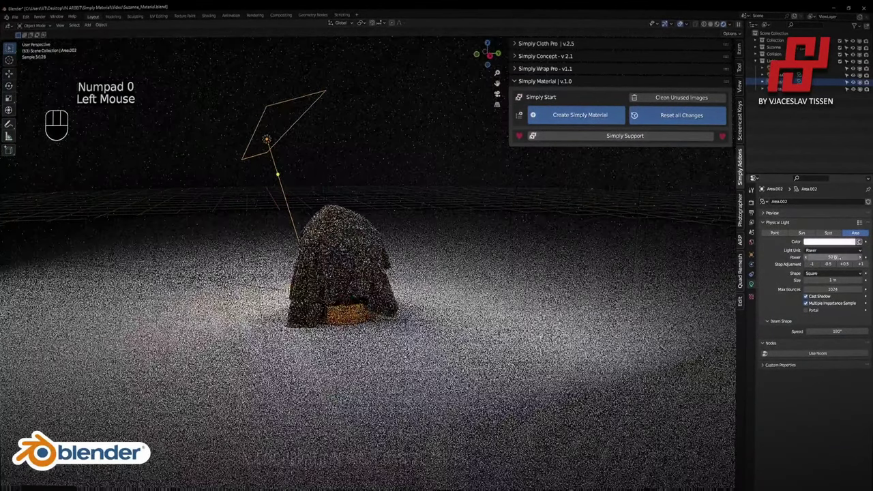
{"action": "scroll", "coordinate": [318, 250], "scroll_direction": "up", "scroll_amount": 3}
{"action": "middle_click_drag", "start_coordinate": [318, 250], "coordinate": [620, 59]}
{"action": "scroll", "coordinate": [345, 248], "scroll_direction": "down", "scroll_amount": 1}
{"action": "key", "text": "z"}
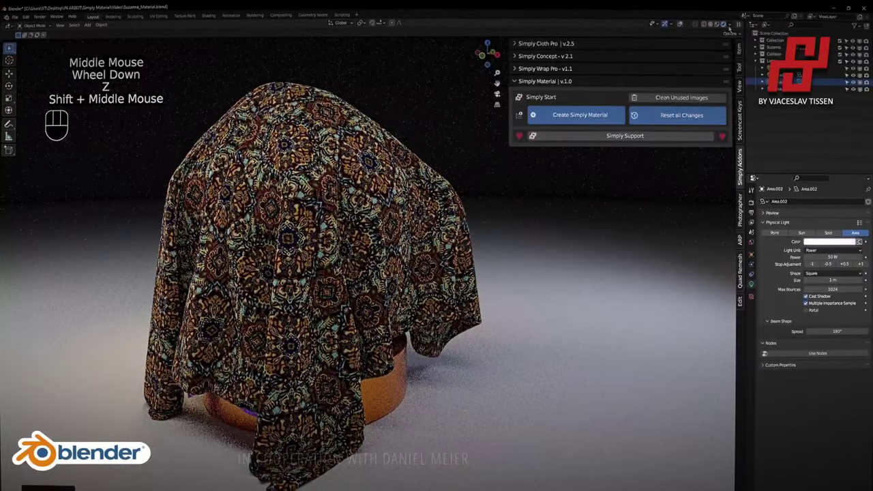
{"action": "left_click", "coordinate": [729, 27]}
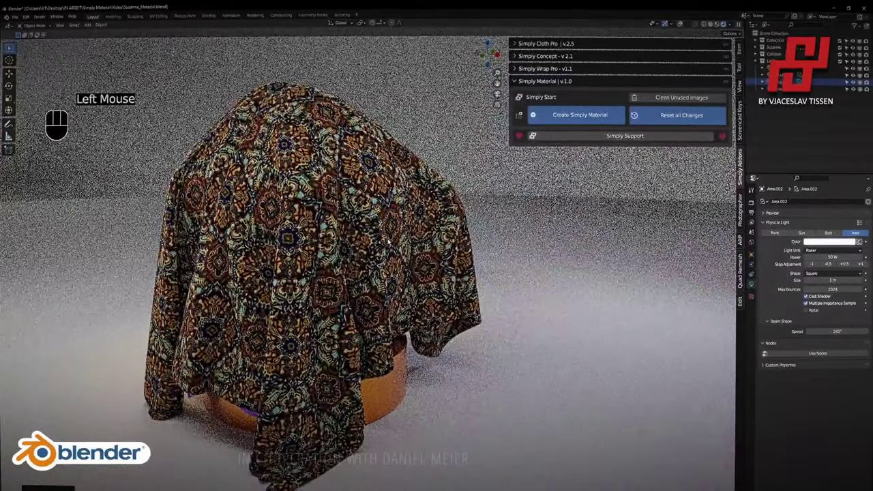
Select the cloth and try AI_Textures_HouseStark_02.png followed by AI_Textures_xMas_03.png as its base texture.
{"action": "right_click", "coordinate": [385, 242]}
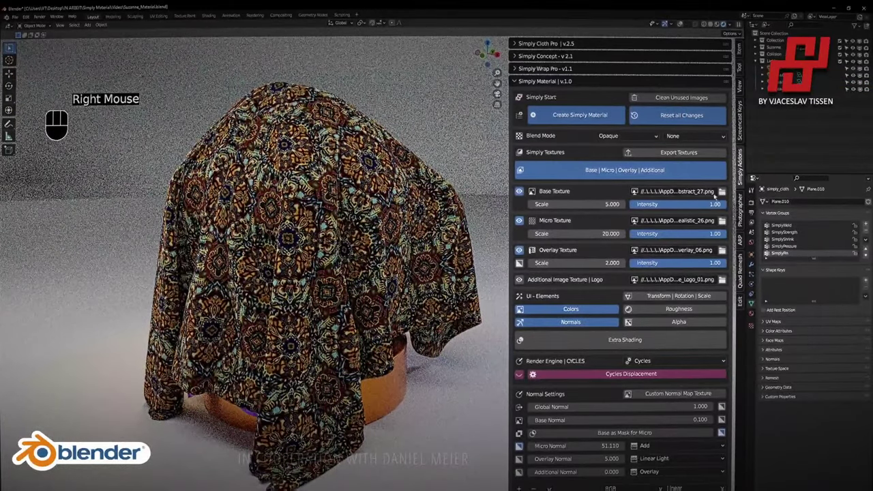
{"action": "left_click", "coordinate": [720, 193]}
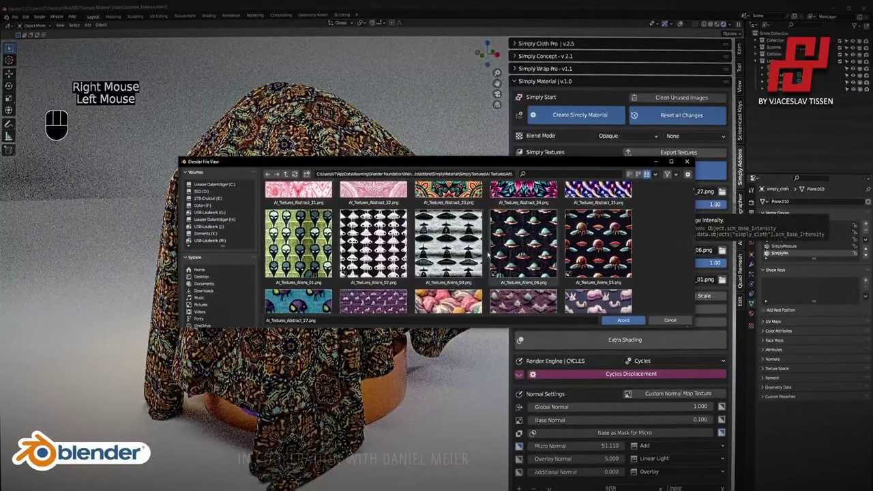
{"action": "scroll", "coordinate": [463, 253], "scroll_direction": "down", "scroll_amount": 3}
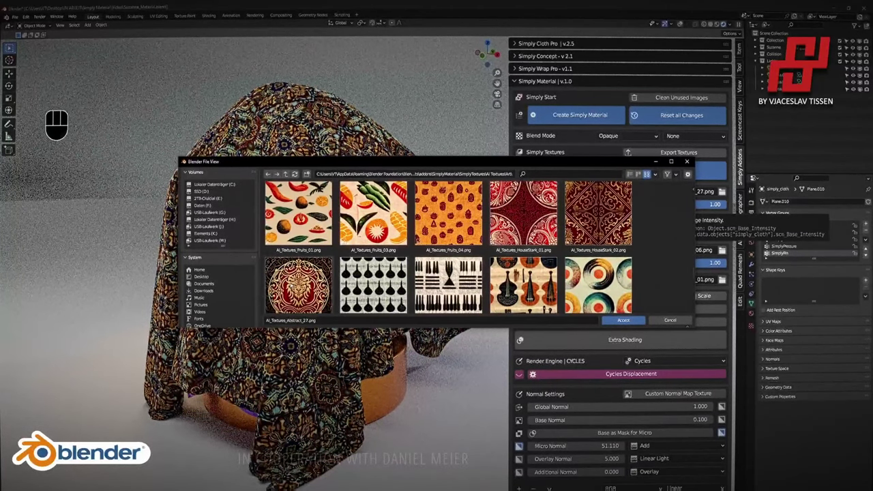
{"action": "double_click", "coordinate": [624, 235]}
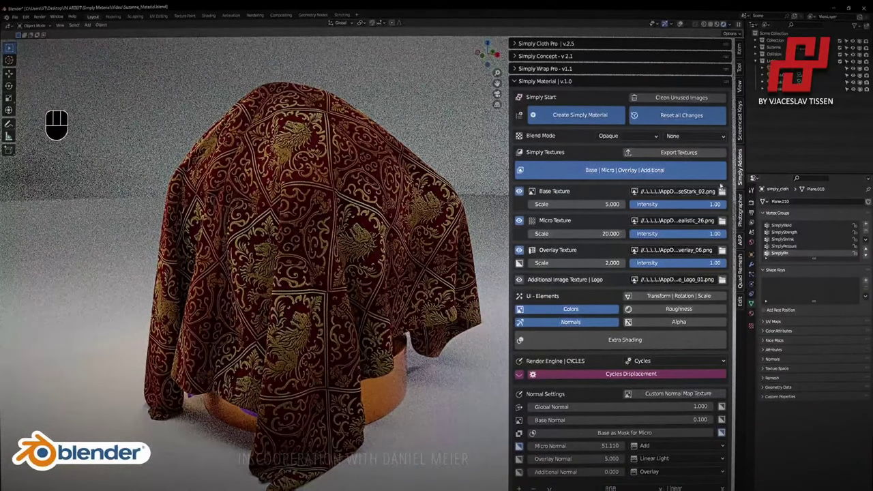
{"action": "left_click", "coordinate": [721, 191]}
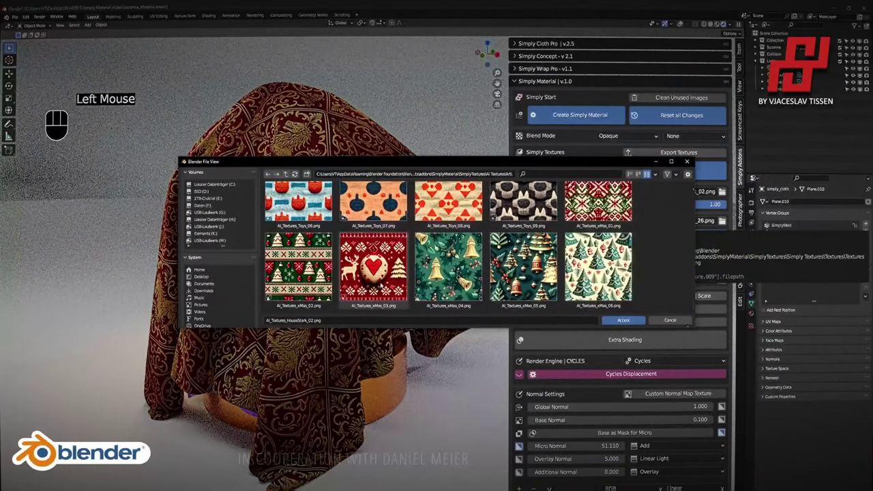
{"action": "double_click", "coordinate": [373, 266]}
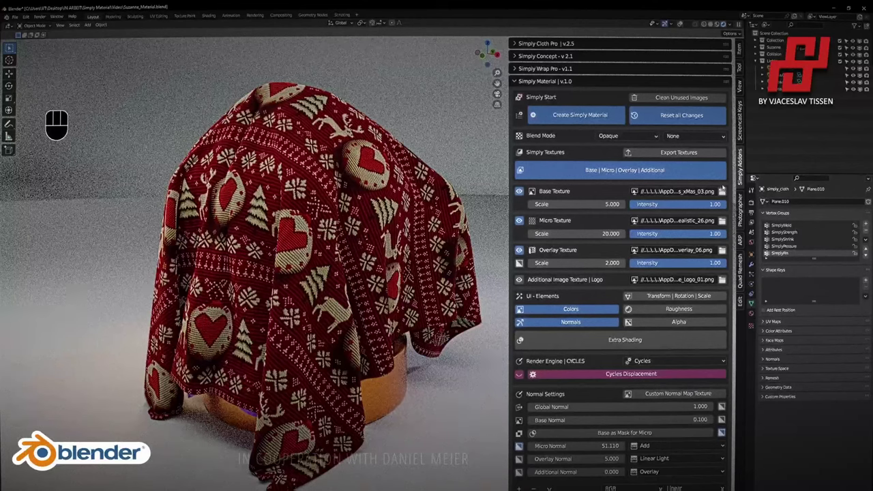
Replace the cloth's base texture with AI_Textures_Asian_01.png from the Cultures texture folder.
{"action": "left_click", "coordinate": [721, 191]}
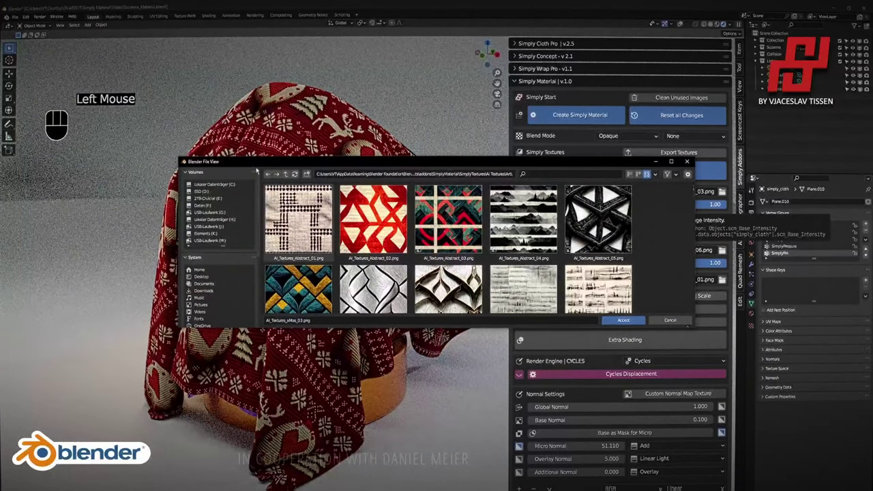
{"action": "left_click", "coordinate": [285, 174]}
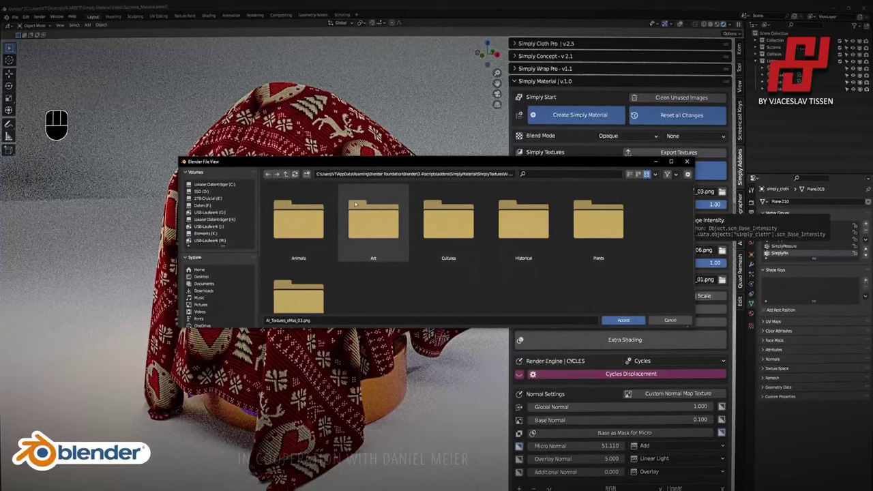
{"action": "left_click", "coordinate": [455, 220]}
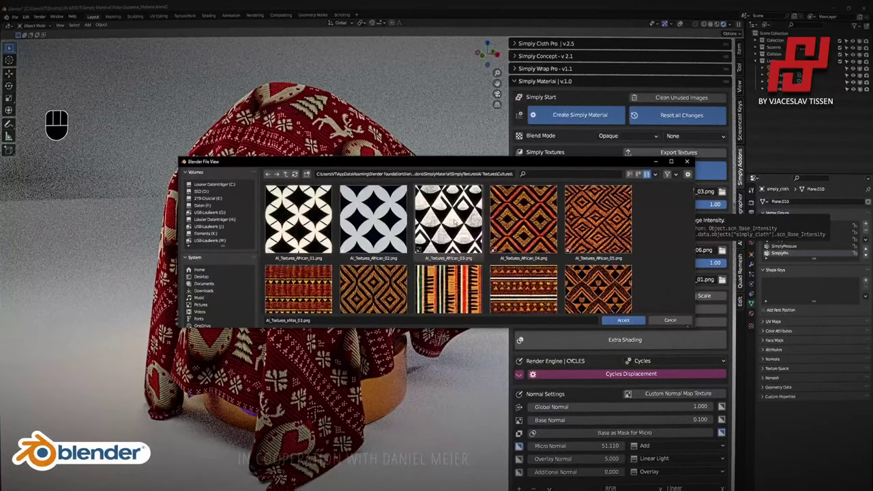
{"action": "scroll", "coordinate": [453, 221], "scroll_direction": "down", "scroll_amount": 5}
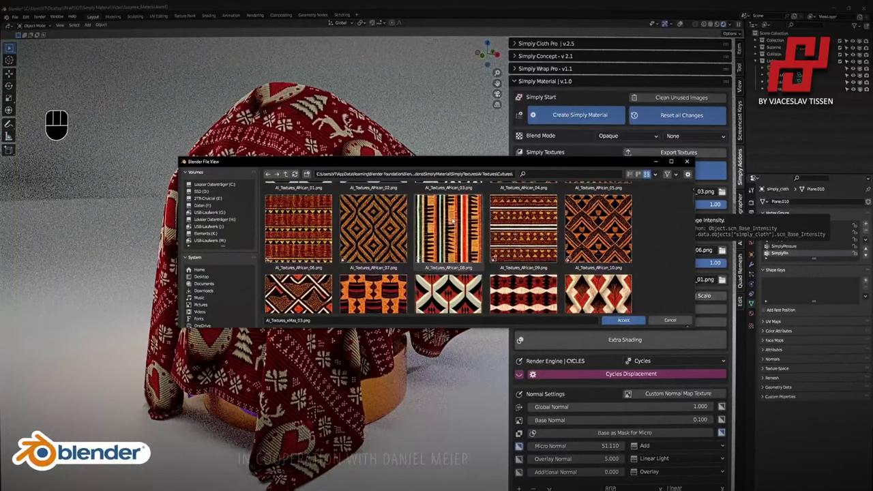
{"action": "scroll", "coordinate": [314, 244], "scroll_direction": "down", "scroll_amount": 5}
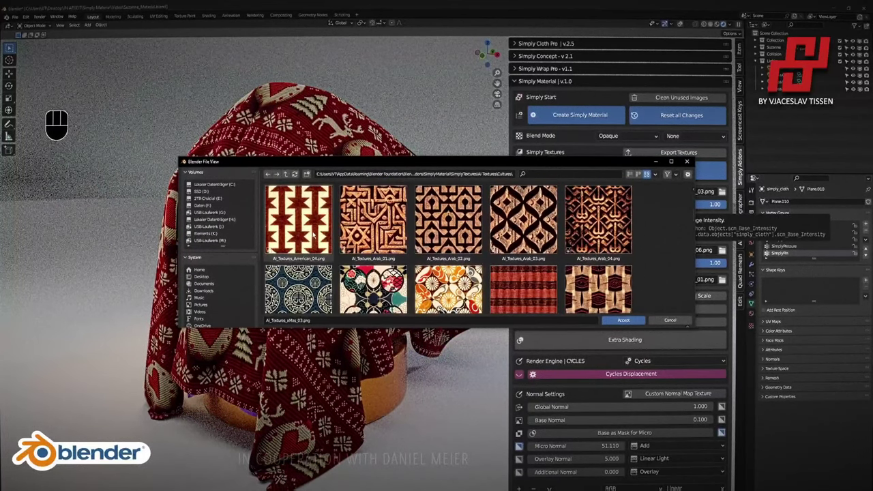
{"action": "scroll", "coordinate": [305, 284], "scroll_direction": "down", "scroll_amount": 1}
{"action": "double_click", "coordinate": [305, 283]}
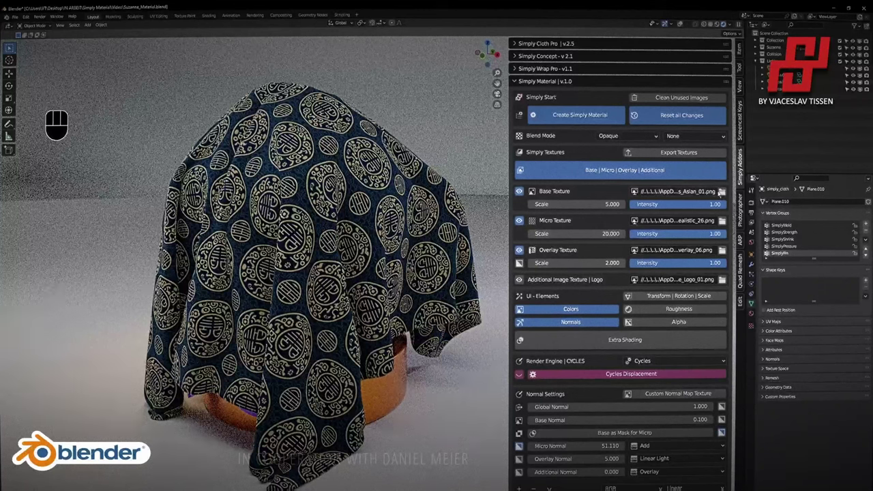
Try AI_Textures_Japanese_02.png followed by AI_Textures_Tibetan_01.png as the cloth's base texture.
{"action": "left_click", "coordinate": [722, 192]}
{"action": "scroll", "coordinate": [420, 254], "scroll_direction": "down", "scroll_amount": 6}
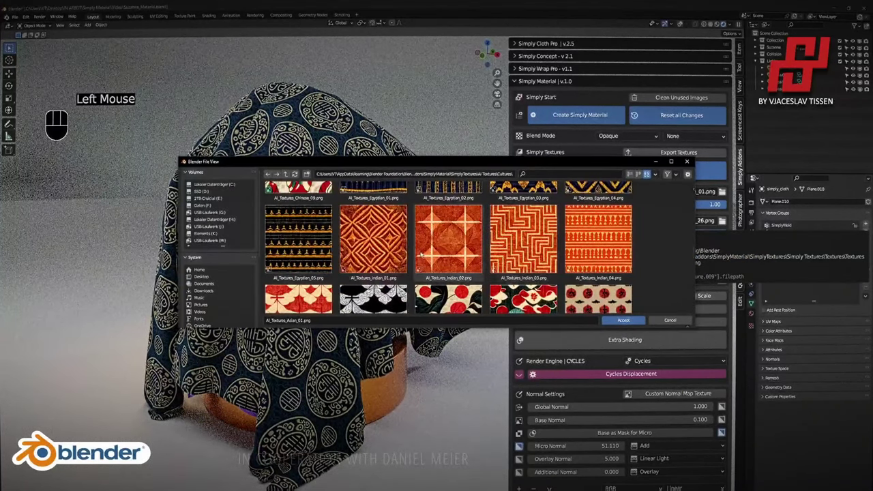
{"action": "scroll", "coordinate": [421, 254], "scroll_direction": "down", "scroll_amount": 4}
{"action": "double_click", "coordinate": [462, 213]}
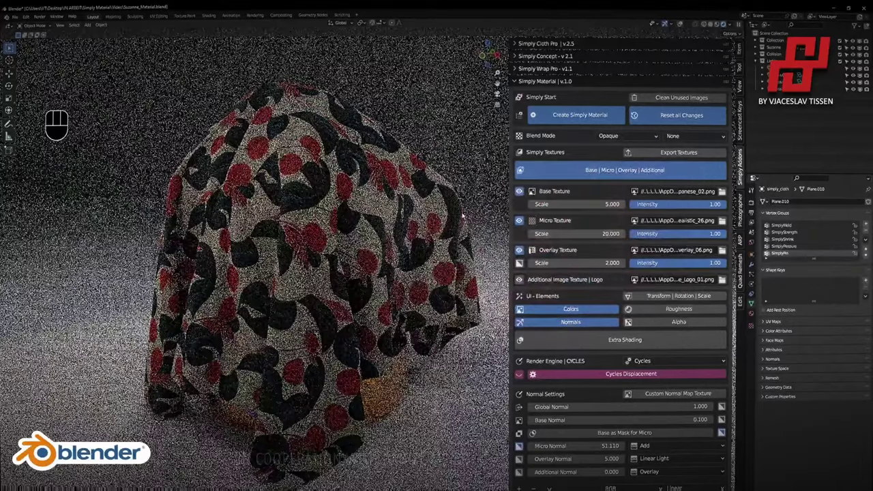
{"action": "left_click", "coordinate": [721, 192]}
{"action": "scroll", "coordinate": [542, 256], "scroll_direction": "down", "scroll_amount": 20}
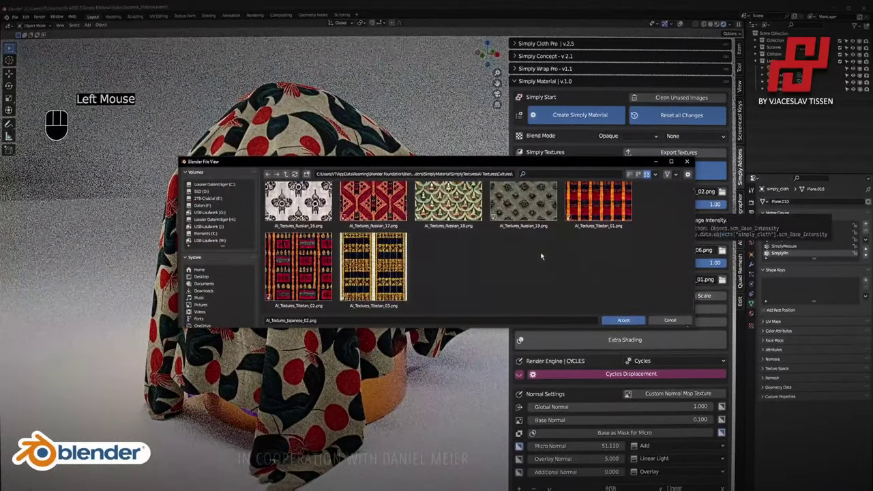
{"action": "scroll", "coordinate": [545, 255], "scroll_direction": "up", "scroll_amount": 2}
{"action": "double_click", "coordinate": [601, 250]}
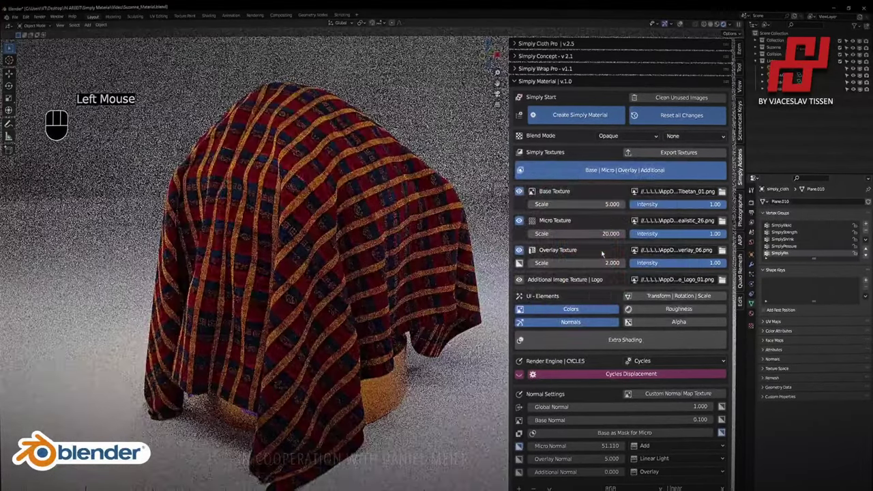
Replace the cloth's base texture with AI_Textures_African_10.png.
{"action": "left_click", "coordinate": [722, 191]}
{"action": "scroll", "coordinate": [589, 236], "scroll_direction": "down", "scroll_amount": 2}
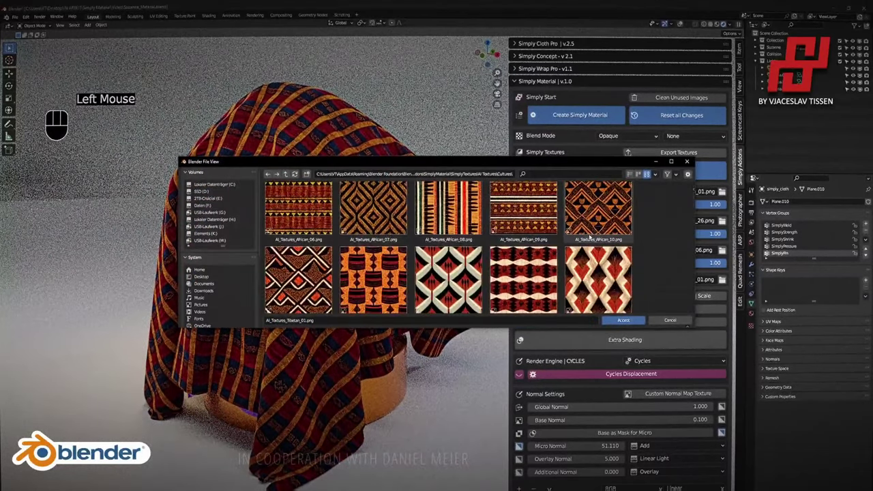
{"action": "double_click", "coordinate": [598, 221]}
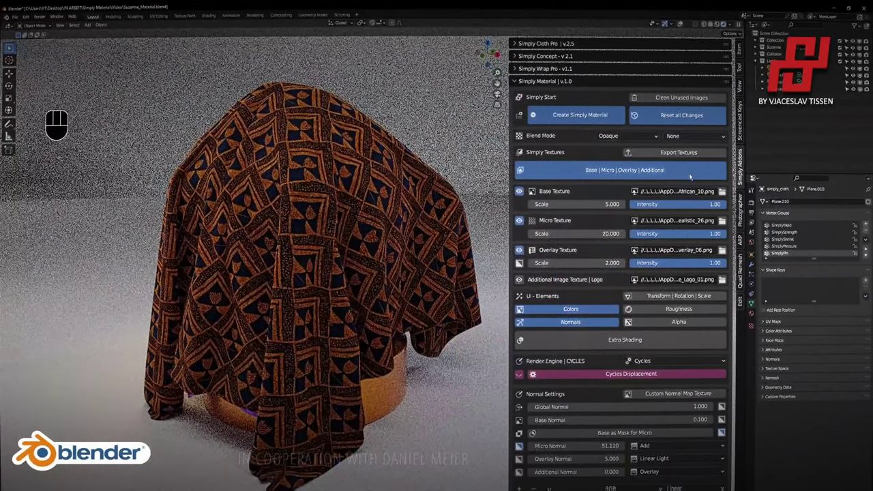
Replace the base texture with AI_Textures_Ancient_07.png from the Historical folder and set the base texture scale to 9.6.
{"action": "left_click", "coordinate": [721, 192]}
{"action": "left_click", "coordinate": [285, 175]}
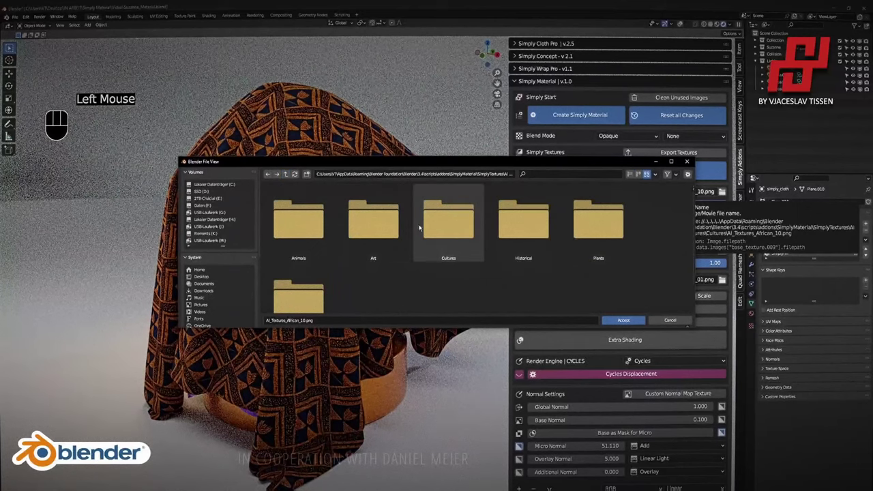
{"action": "double_click", "coordinate": [517, 220]}
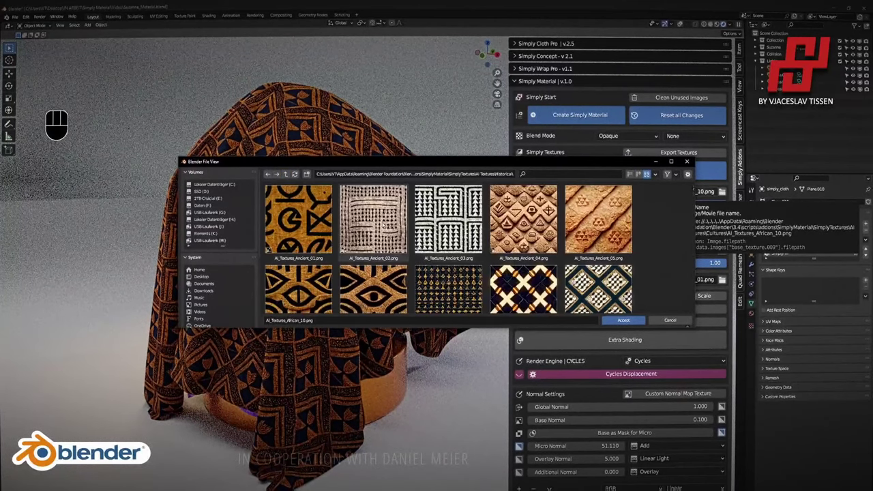
{"action": "scroll", "coordinate": [318, 259], "scroll_direction": "down", "scroll_amount": 3}
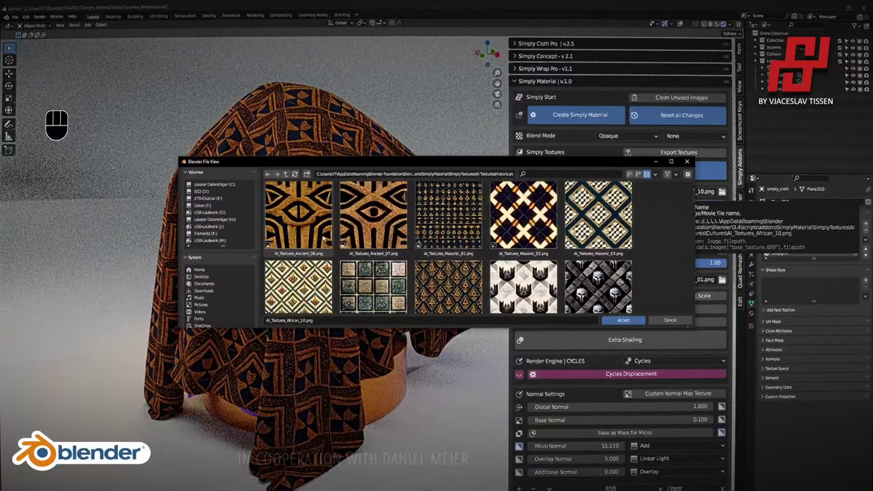
{"action": "double_click", "coordinate": [373, 215]}
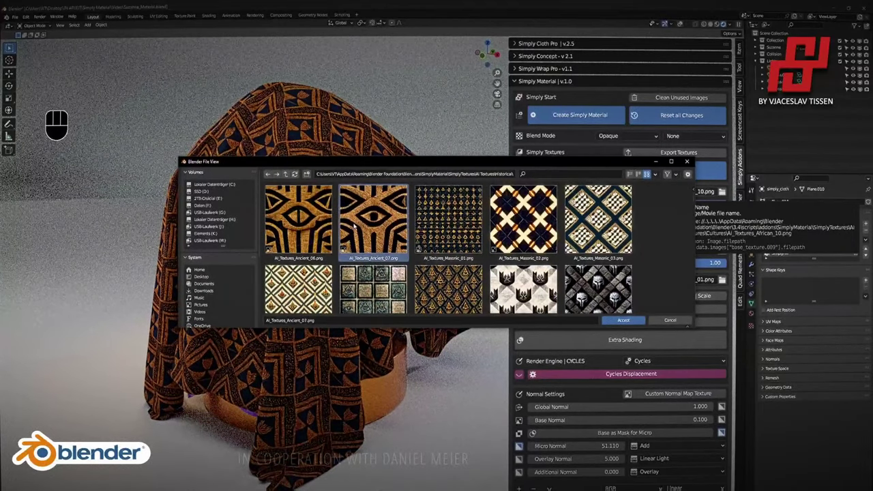
{"action": "left_click_drag", "start_coordinate": [598, 204], "coordinate": [554, 204]}
{"action": "middle_click_drag", "start_coordinate": [259, 126], "coordinate": [167, 222], "text": "shift"}
{"action": "middle_click_drag", "start_coordinate": [168, 222], "coordinate": [134, 196], "text": "shift"}
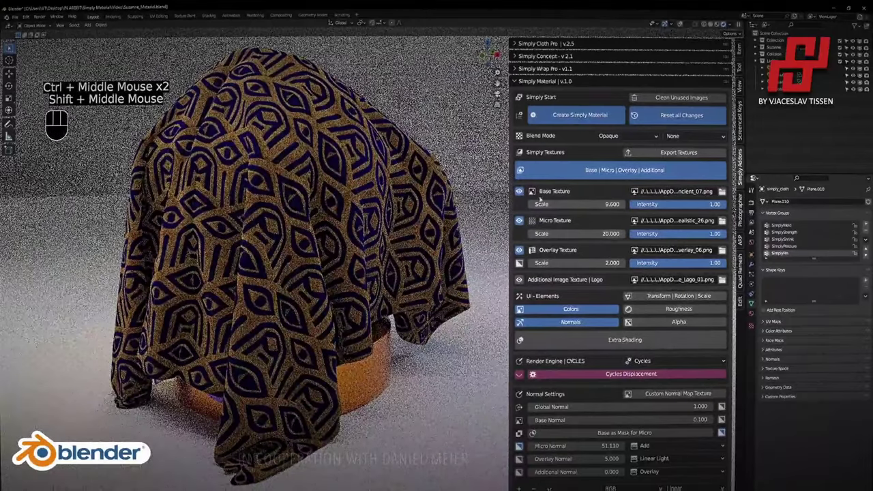
Replace the cloth's base texture with AI_Textures_Royal_06.png.
{"action": "left_click", "coordinate": [722, 190]}
{"action": "scroll", "coordinate": [553, 271], "scroll_direction": "up", "scroll_amount": 2}
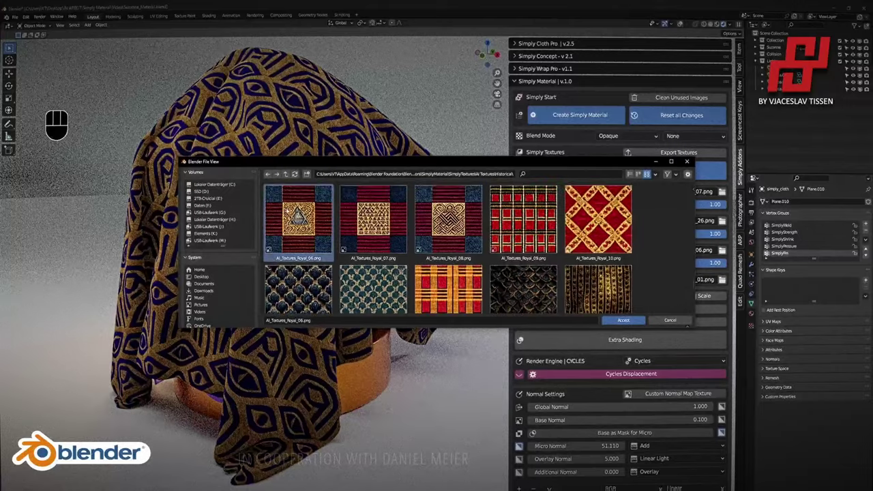
{"action": "double_click", "coordinate": [286, 212]}
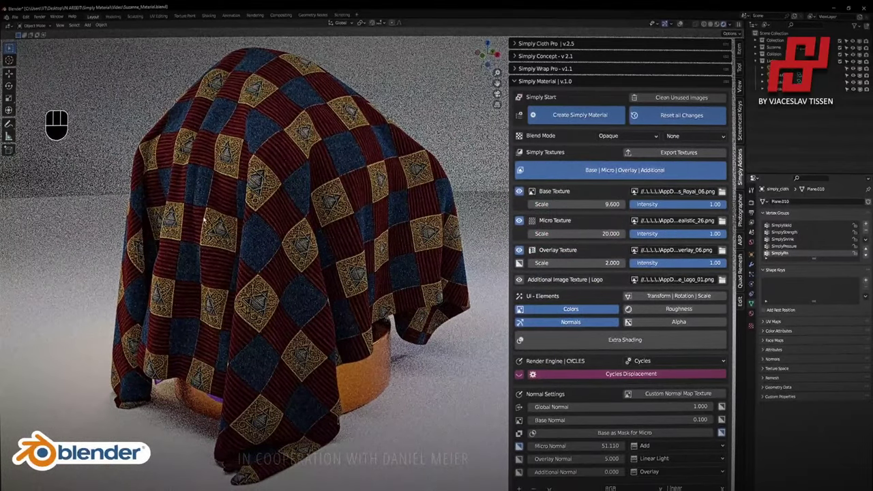
{"action": "middle_click_drag", "start_coordinate": [203, 219], "coordinate": [369, 163]}
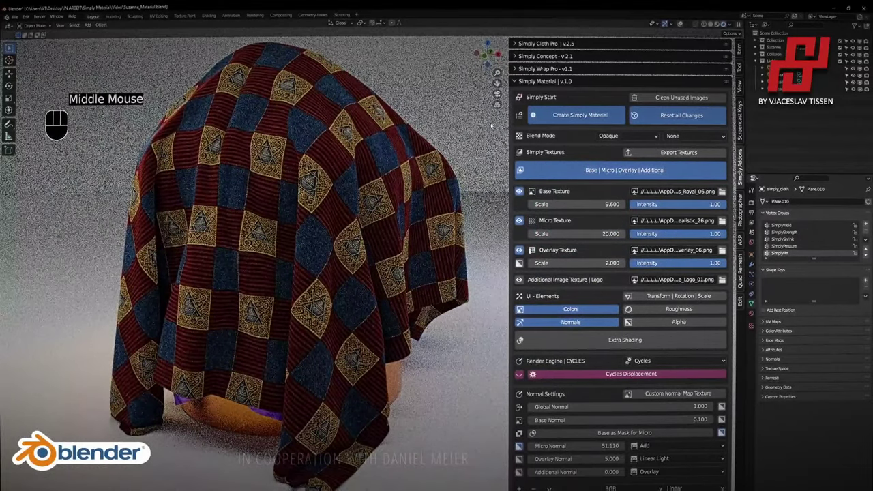
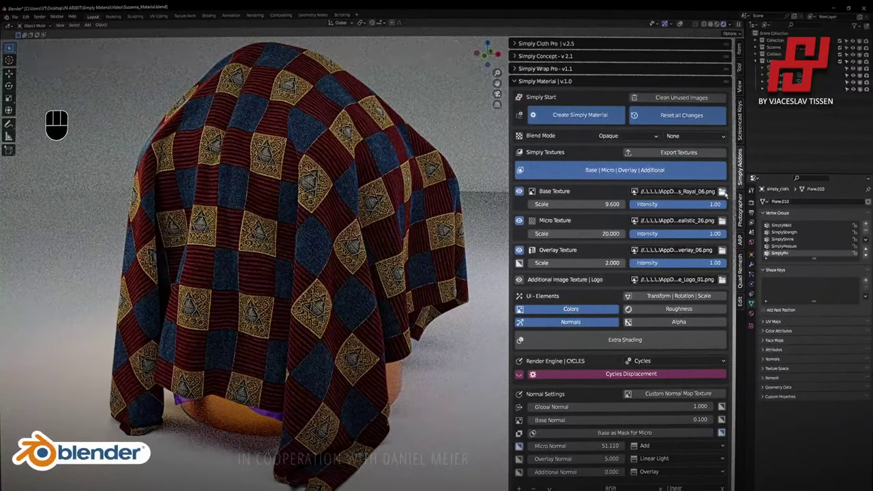
Hide the color settings and set the Overlay Normal to 61.9 and the overlay texture scale to 5.1.
{"action": "left_click", "coordinate": [589, 312]}
{"action": "scroll", "coordinate": [601, 410], "scroll_direction": "down", "scroll_amount": 2}
{"action": "left_click_drag", "start_coordinate": [597, 431], "coordinate": [638, 431]}
{"action": "left_click_drag", "start_coordinate": [591, 235], "coordinate": [617, 235]}
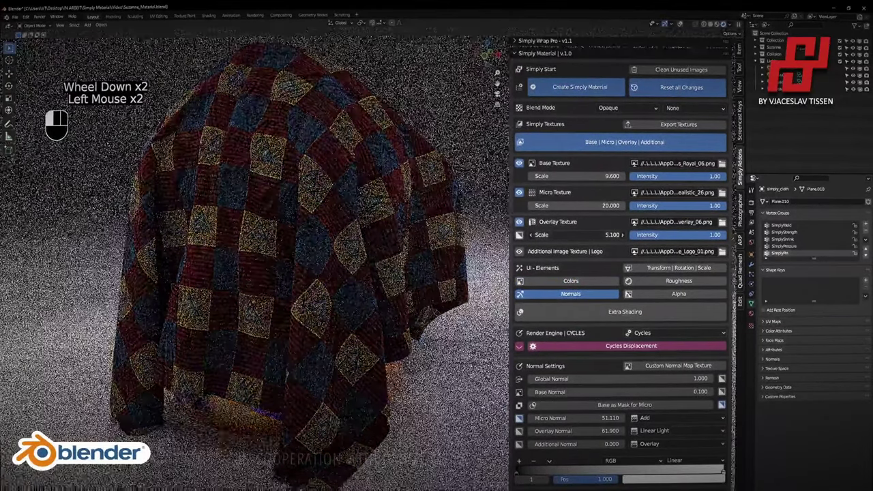
{"action": "middle_click_drag", "start_coordinate": [314, 142], "coordinate": [292, 149]}
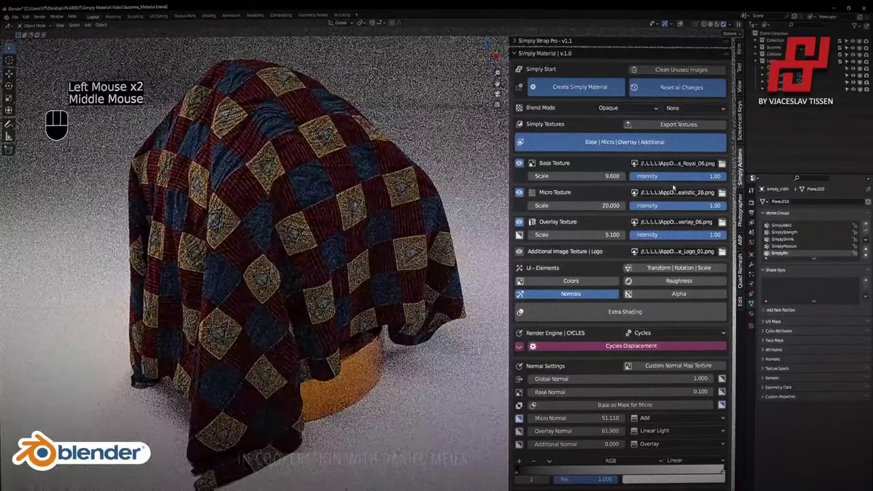
Replace the cloth's base texture with AI_Textures_Medieval_26.png.
{"action": "left_click", "coordinate": [721, 163]}
{"action": "scroll", "coordinate": [496, 279], "scroll_direction": "down", "scroll_amount": 5}
{"action": "scroll", "coordinate": [496, 280], "scroll_direction": "up", "scroll_amount": 1}
{"action": "double_click", "coordinate": [521, 253]}
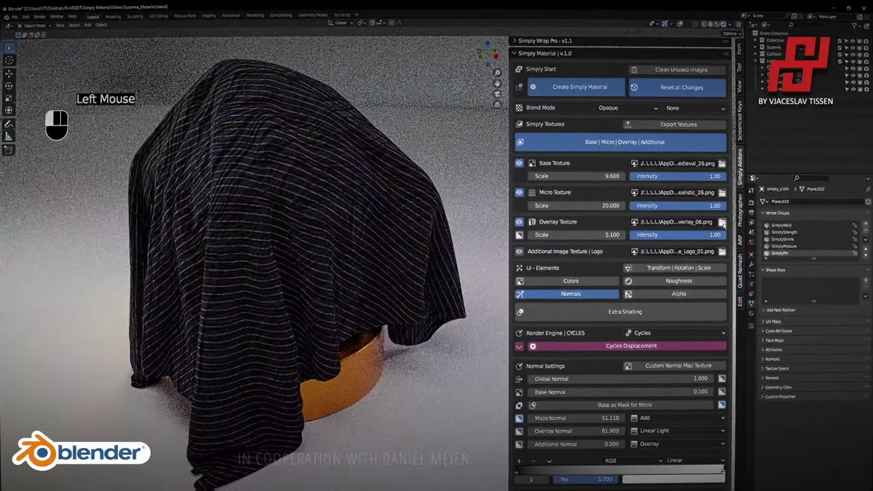
Replace the overlay texture with the blurred overlay 04 image and set the overlay scale to 2.
{"action": "left_click", "coordinate": [722, 222]}
{"action": "double_click", "coordinate": [595, 223]}
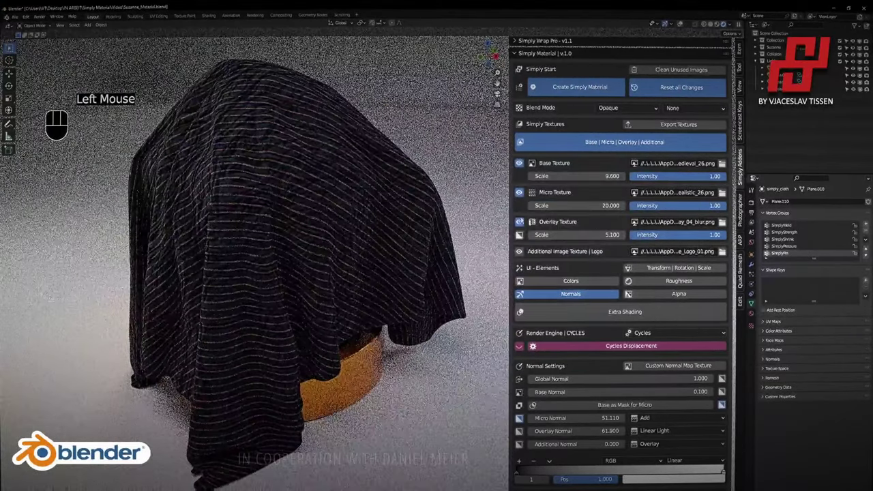
{"action": "type", "text": "2"}
{"action": "key", "text": "Return"}
{"action": "middle_click_drag", "start_coordinate": [310, 192], "coordinate": [321, 193]}
{"action": "middle_click_drag", "start_coordinate": [365, 233], "coordinate": [357, 211], "text": "shift"}
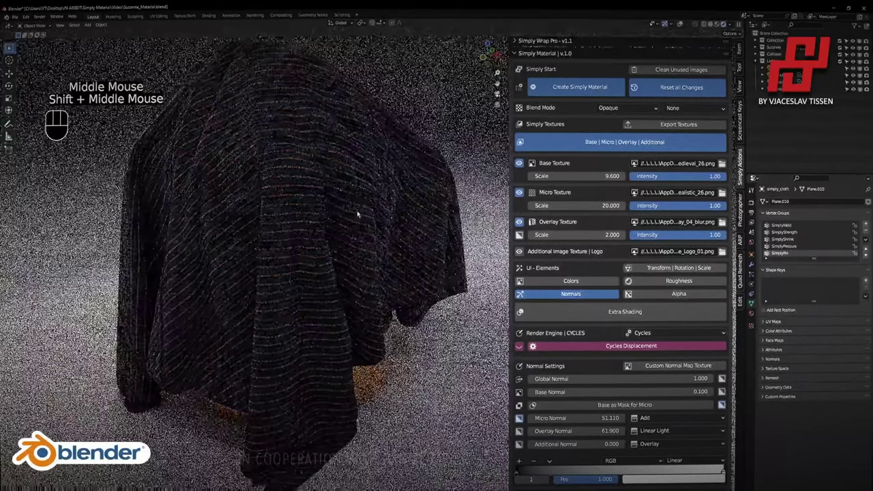
Replace the cloth's base texture with AI_Textures_Occult_19.png.
{"action": "left_click", "coordinate": [722, 164]}
{"action": "scroll", "coordinate": [552, 258], "scroll_direction": "down", "scroll_amount": 10}
{"action": "scroll", "coordinate": [551, 259], "scroll_direction": "down", "scroll_amount": 5}
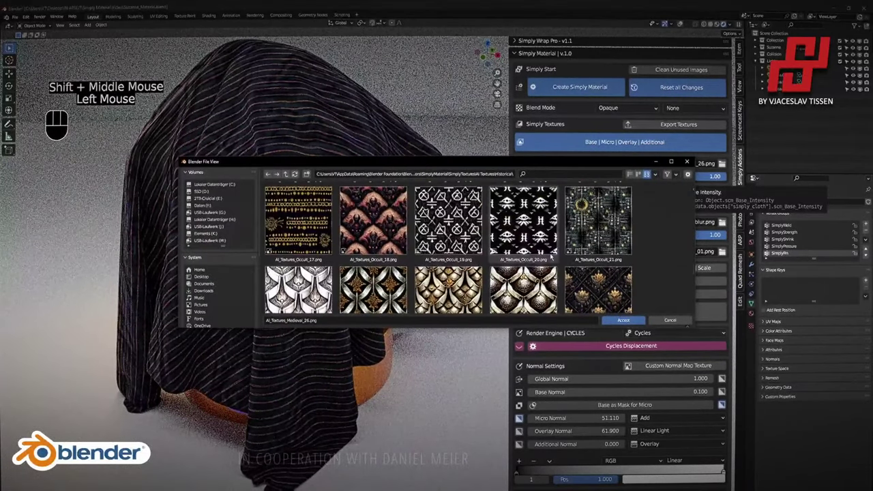
{"action": "double_click", "coordinate": [463, 243]}
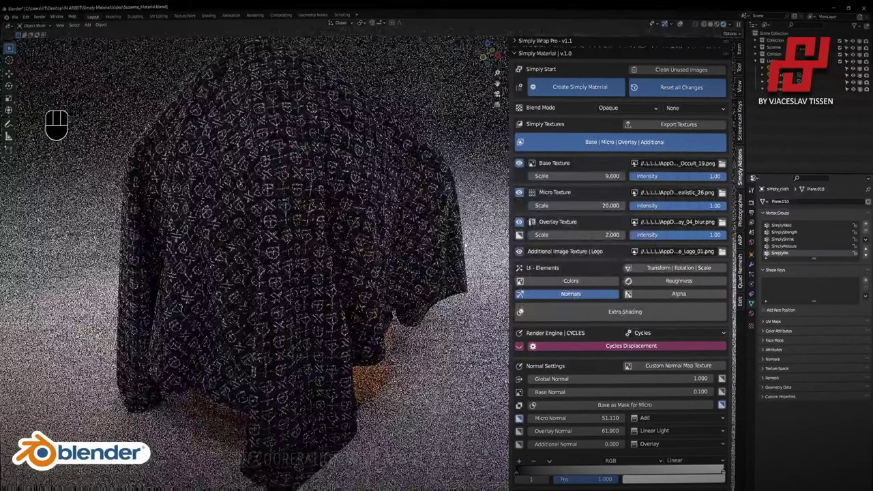
Try base texture scales of 2 and 10 on the cloth, and settle on a scale of 5.
{"action": "key", "text": "Return"}
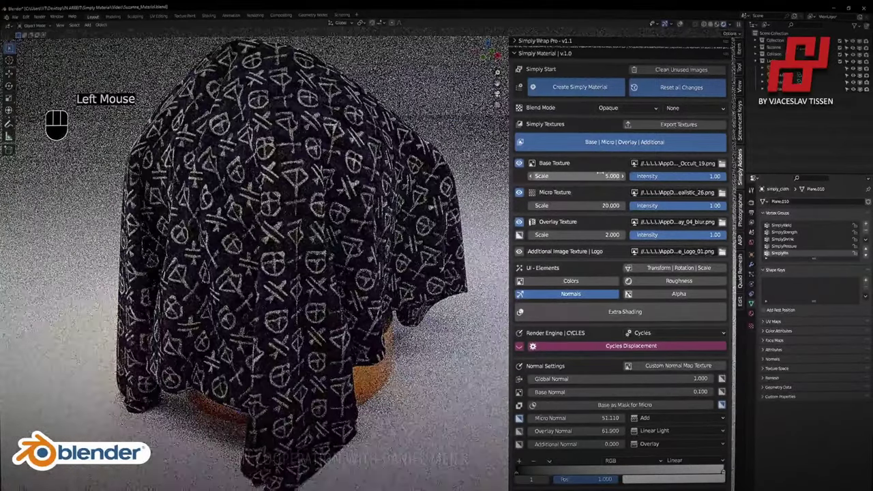
{"action": "left_click", "coordinate": [600, 174]}
{"action": "type", "text": "2"}
{"action": "key", "text": "Return"}
{"action": "type", "text": "1"}
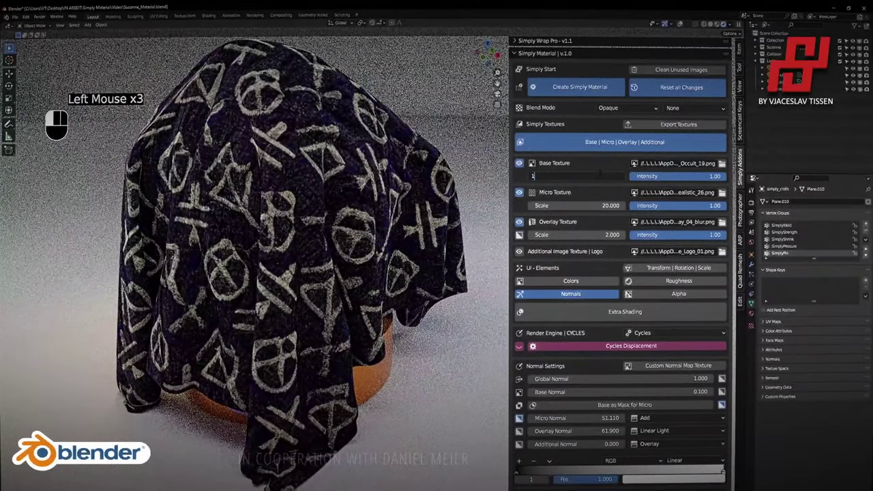
{"action": "type", "text": "0"}
{"action": "key", "text": "Return"}
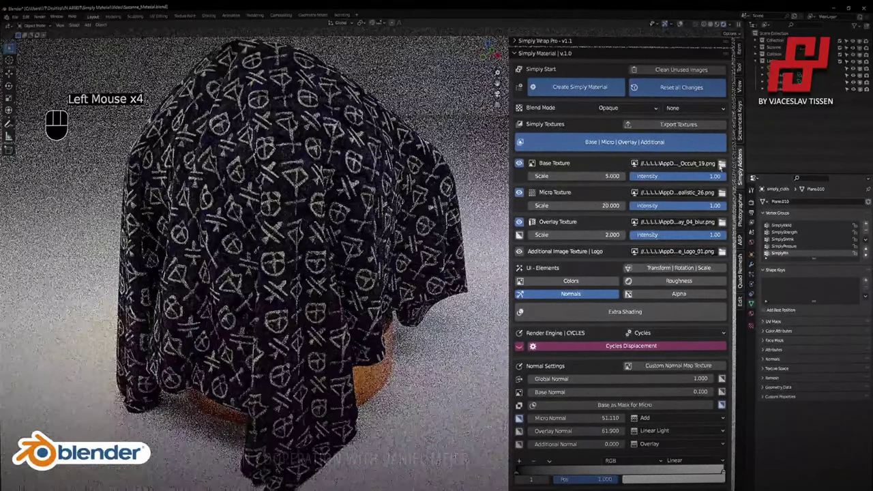
Replace the cloth's base texture with AI_Textures_Military_05.png from another AI texture folder.
{"action": "left_click", "coordinate": [722, 163]}
{"action": "scroll", "coordinate": [431, 276], "scroll_direction": "down", "scroll_amount": 10}
{"action": "scroll", "coordinate": [423, 276], "scroll_direction": "up", "scroll_amount": 2}
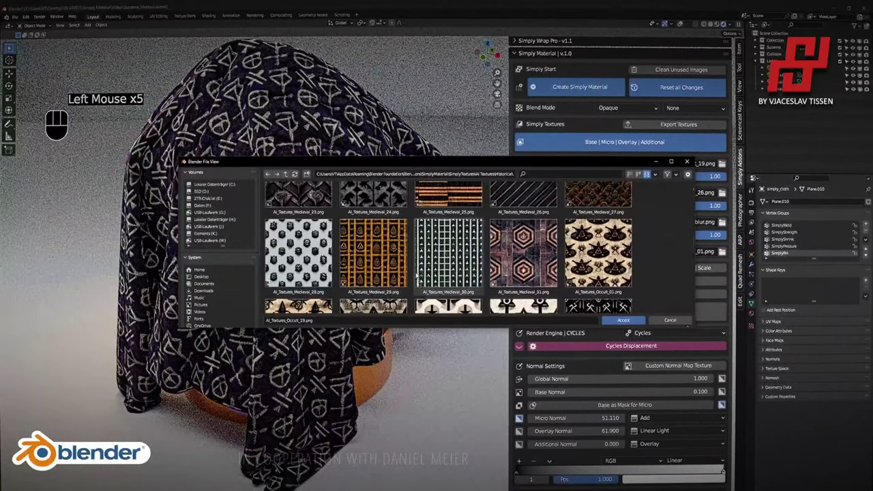
{"action": "left_click", "coordinate": [285, 175]}
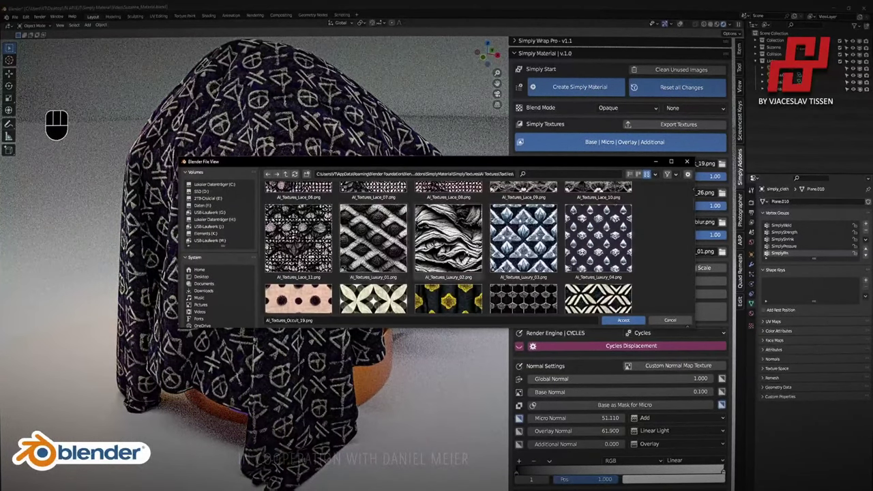
{"action": "scroll", "coordinate": [487, 260], "scroll_direction": "down", "scroll_amount": 2}
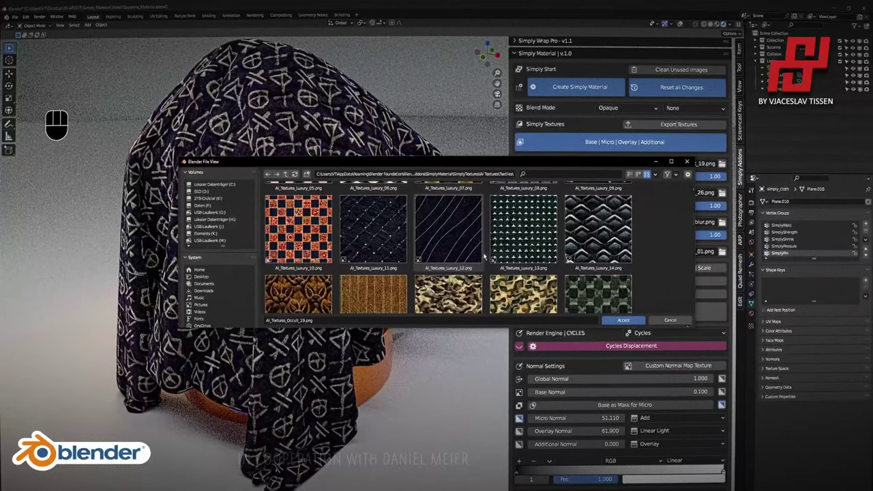
{"action": "scroll", "coordinate": [343, 251], "scroll_direction": "down", "scroll_amount": 8}
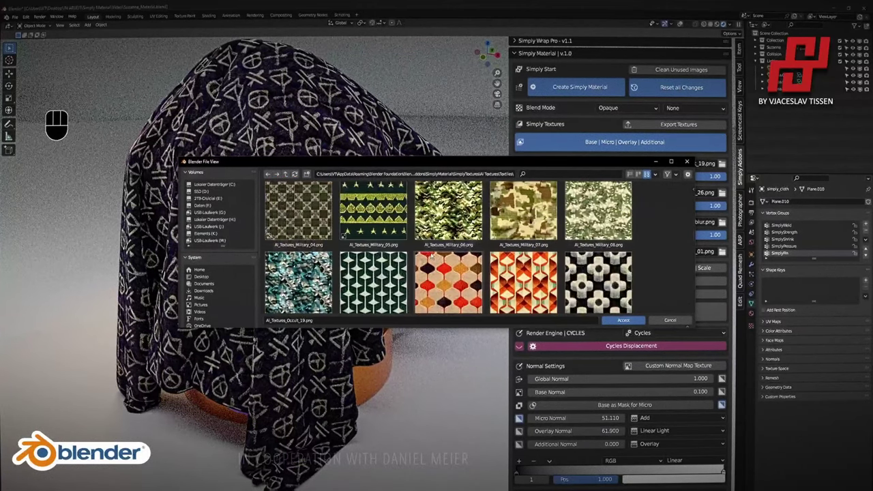
{"action": "double_click", "coordinate": [384, 228]}
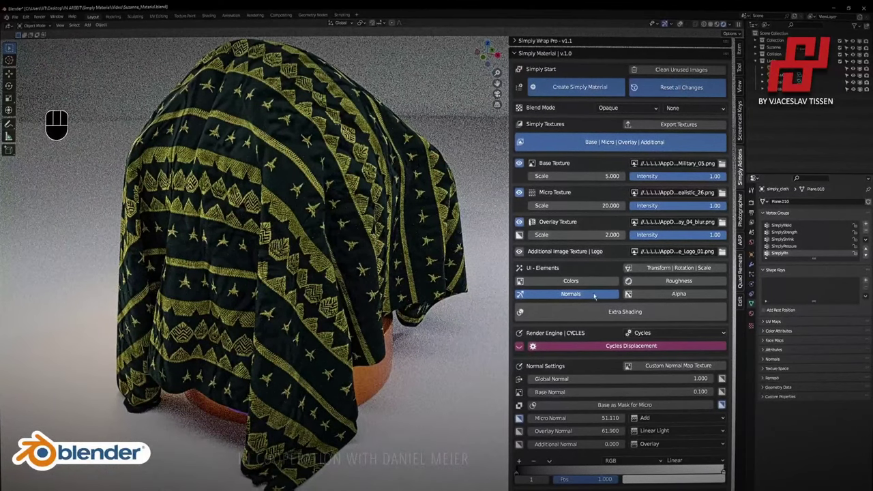
Replace the cloth's base texture with AI_Textures_Scify_10.png and hide the cloth to uncover the monkey figure.
{"action": "left_click", "coordinate": [722, 165]}
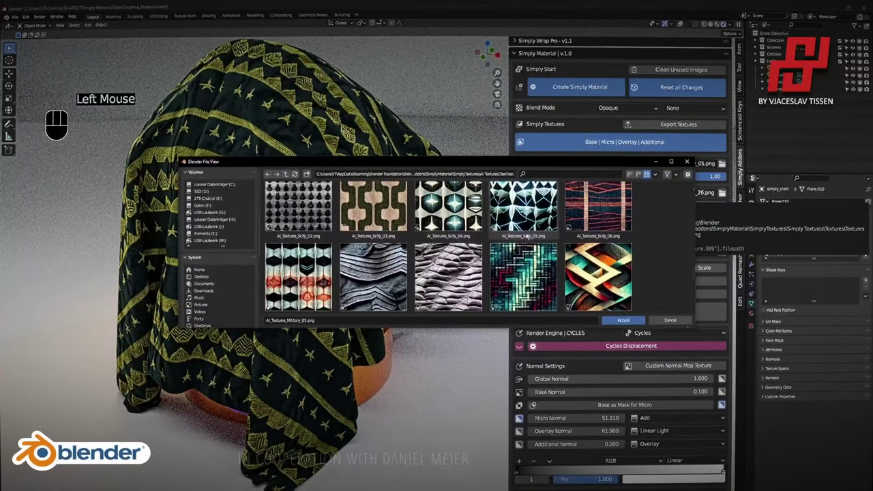
{"action": "double_click", "coordinate": [519, 275]}
{"action": "scroll", "coordinate": [395, 236], "scroll_direction": "down", "scroll_amount": 3}
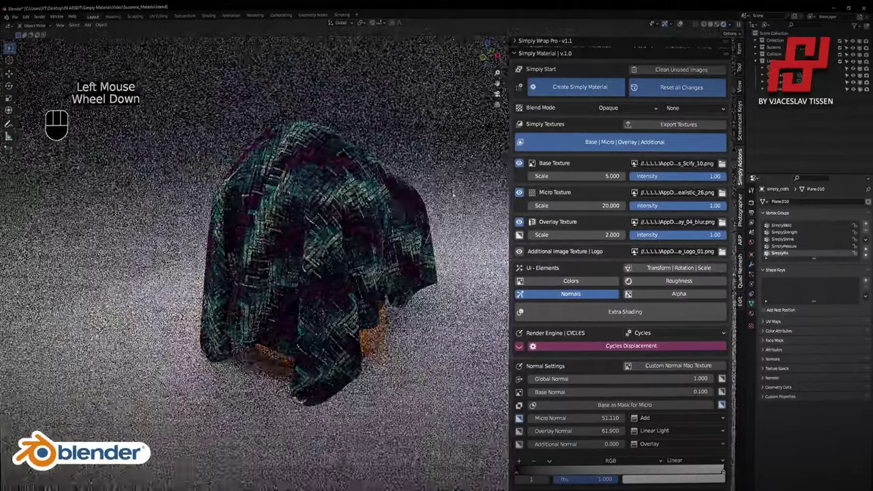
{"action": "middle_click_drag", "start_coordinate": [382, 232], "coordinate": [389, 211]}
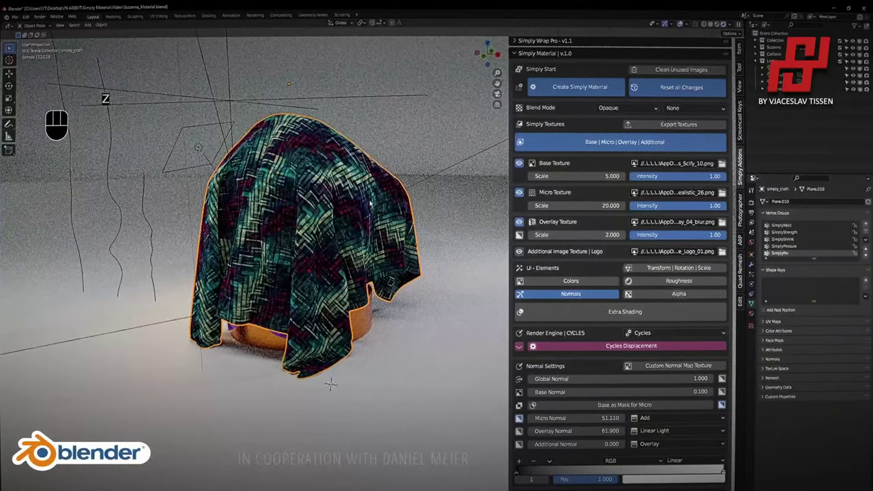
{"action": "key", "text": "h"}
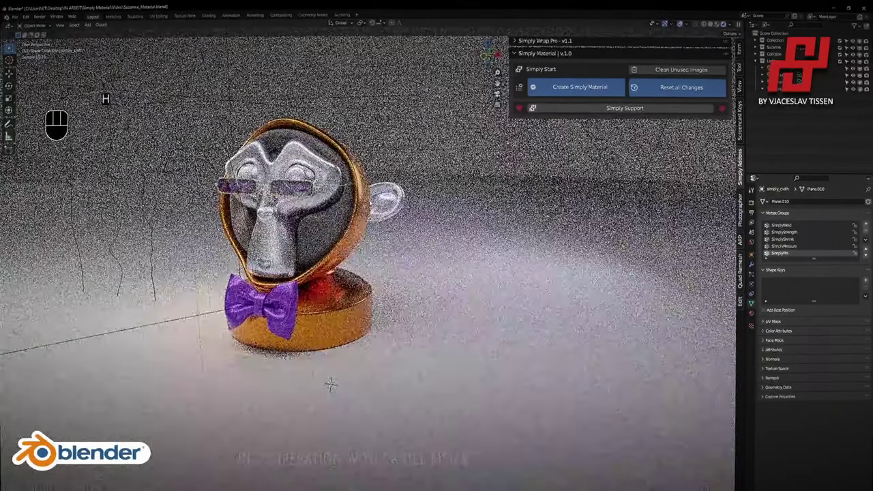
Set the base texture scale of the fabric lining behind the monkey's face to 139.8.
{"action": "scroll", "coordinate": [331, 194], "scroll_direction": "up", "scroll_amount": 2}
{"action": "middle_click_drag", "start_coordinate": [331, 194], "coordinate": [302, 198], "text": "shift"}
{"action": "scroll", "coordinate": [302, 197], "scroll_direction": "up", "scroll_amount": 2}
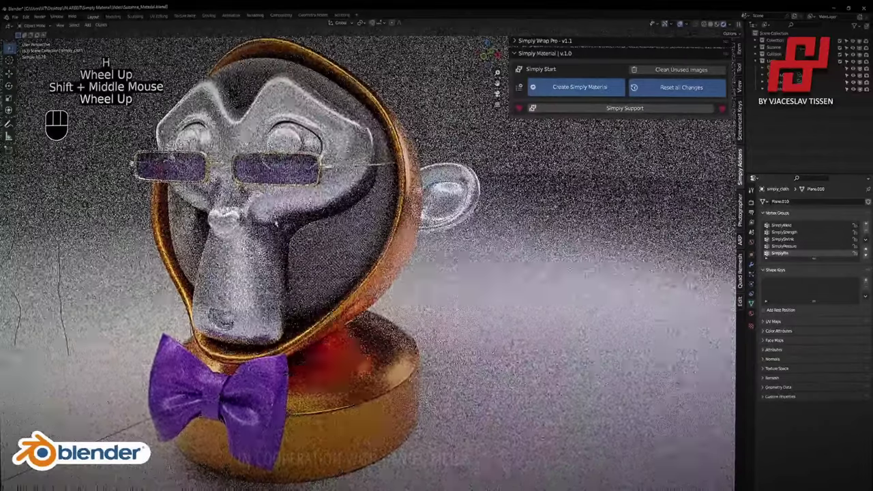
{"action": "right_click", "coordinate": [334, 246]}
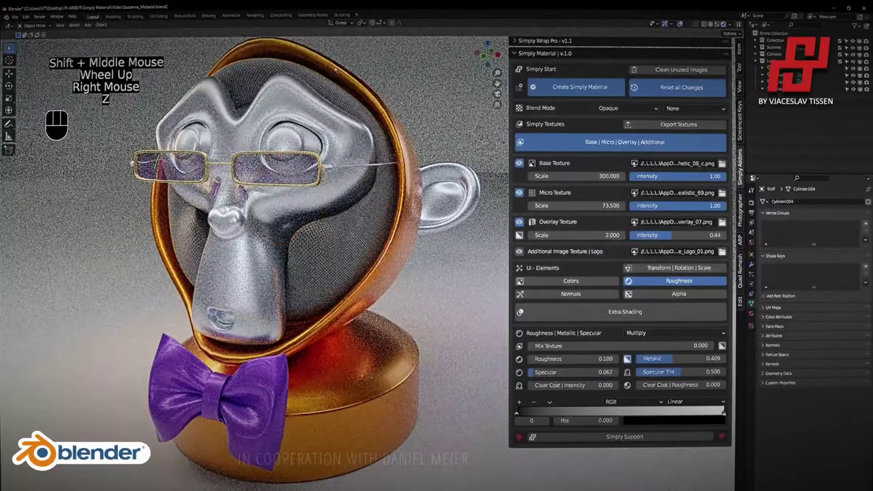
{"action": "left_click", "coordinate": [598, 178]}
{"action": "type", "text": "10"}
{"action": "key", "text": "Return"}
{"action": "left_click_drag", "start_coordinate": [600, 176], "coordinate": [732, 176]}
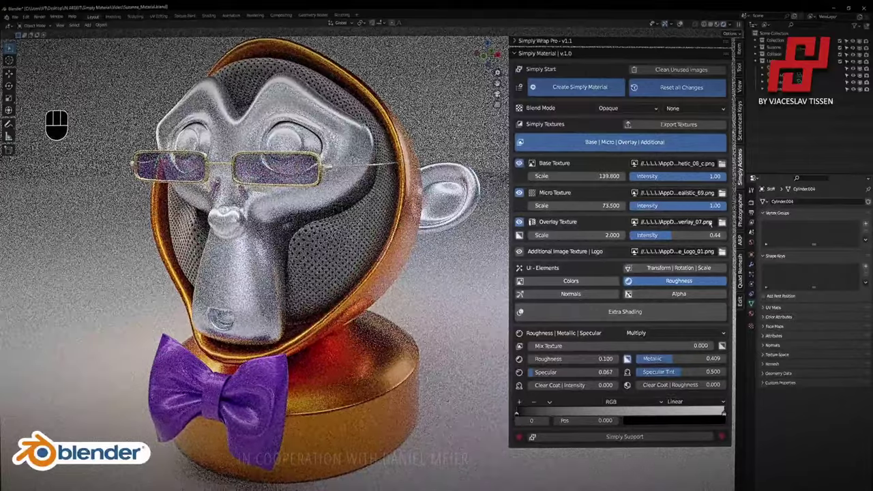
Recolor the light stop of the fabric lining's base color ramp, trying red and settling on dark teal.
{"action": "left_click", "coordinate": [671, 281]}
{"action": "left_click", "coordinate": [614, 282]}
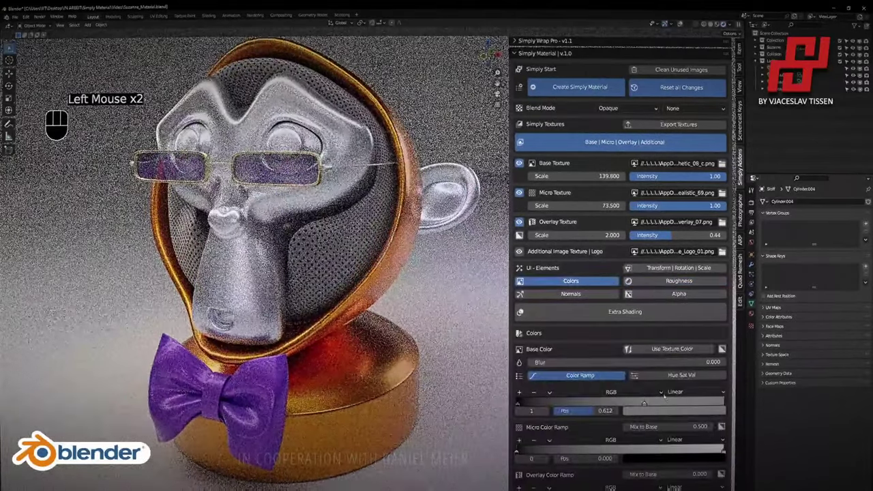
{"action": "left_click", "coordinate": [647, 405]}
{"action": "left_click", "coordinate": [673, 410]}
{"action": "left_click", "coordinate": [660, 344]}
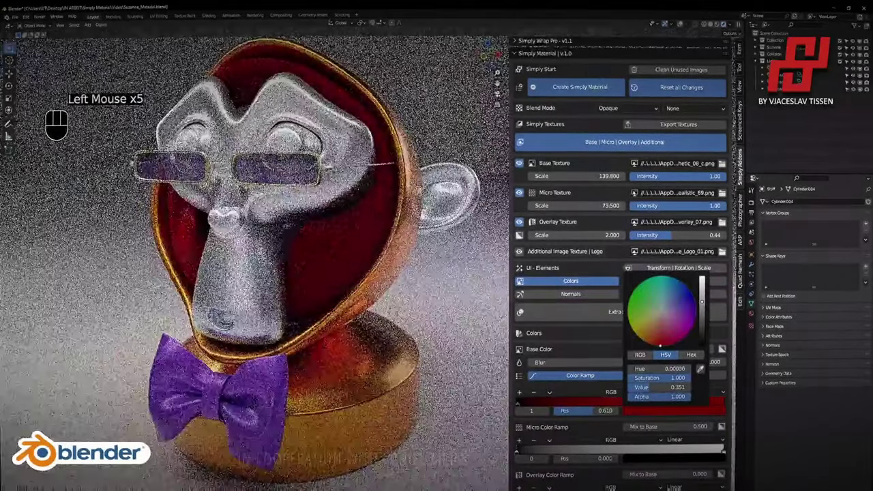
{"action": "left_click", "coordinate": [654, 340]}
{"action": "left_click", "coordinate": [678, 292]}
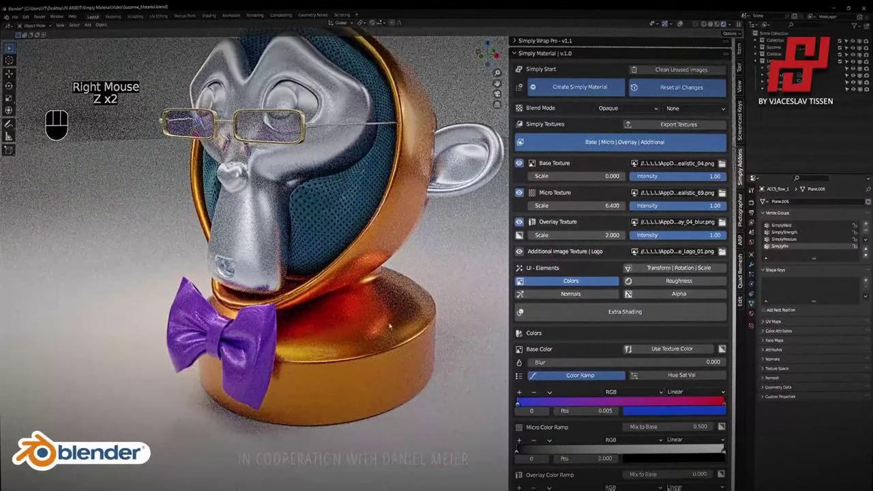
Set the first base color ramp stop of the bow tie to pink, with hue 0.904 and saturation 0.659.
{"action": "left_click", "coordinate": [646, 412]}
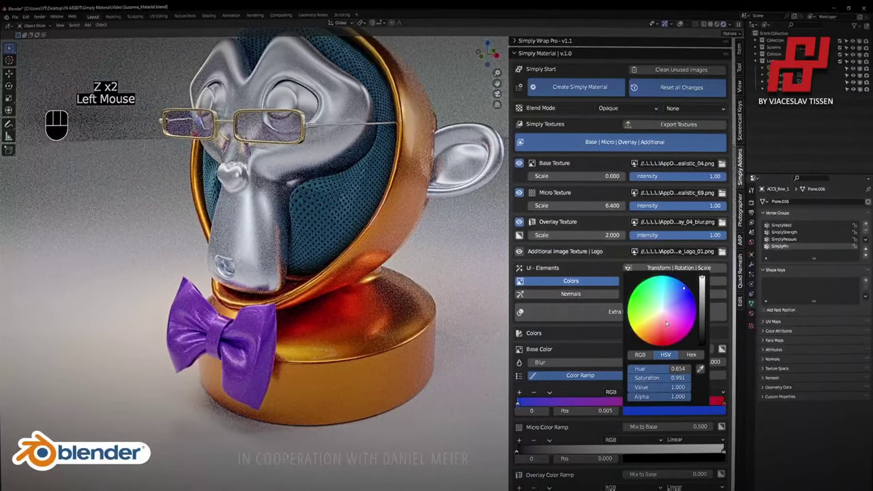
{"action": "left_click_drag", "start_coordinate": [667, 323], "coordinate": [675, 326]}
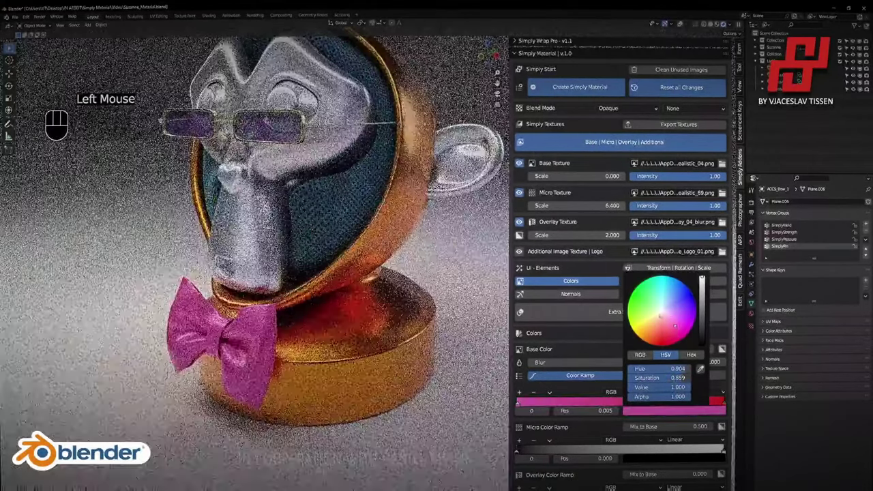
Turn off the bow tie's micro and overlay textures to view its plain base material.
{"action": "middle_click_drag", "start_coordinate": [235, 315], "coordinate": [354, 94]}
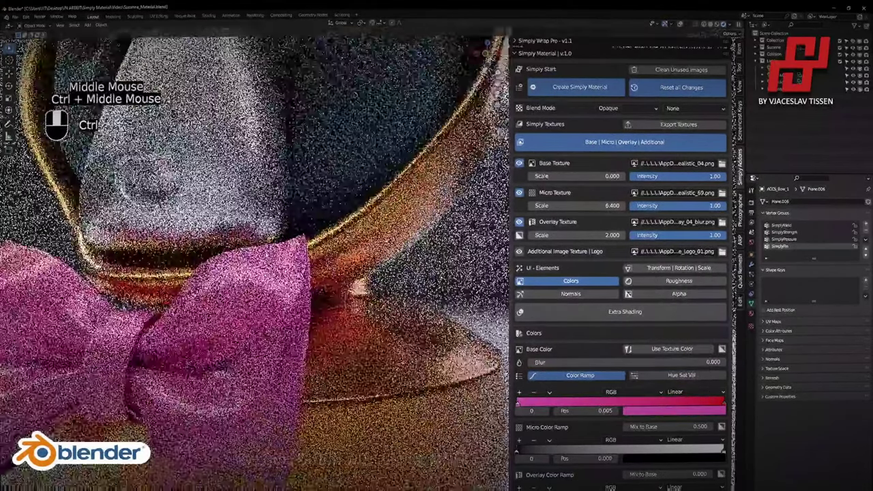
{"action": "middle_click_drag", "start_coordinate": [166, 343], "coordinate": [337, 205], "text": "shift"}
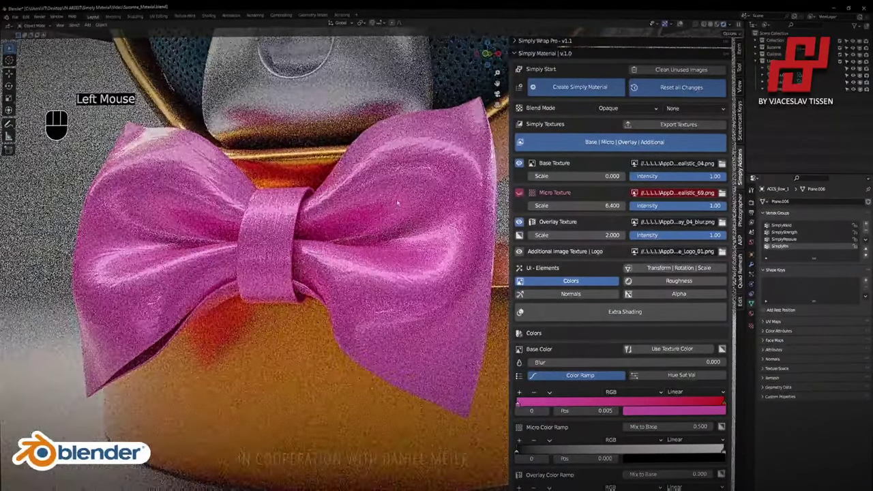
{"action": "middle_click_drag", "start_coordinate": [457, 217], "coordinate": [434, 221]}
{"action": "left_click", "coordinate": [519, 223]}
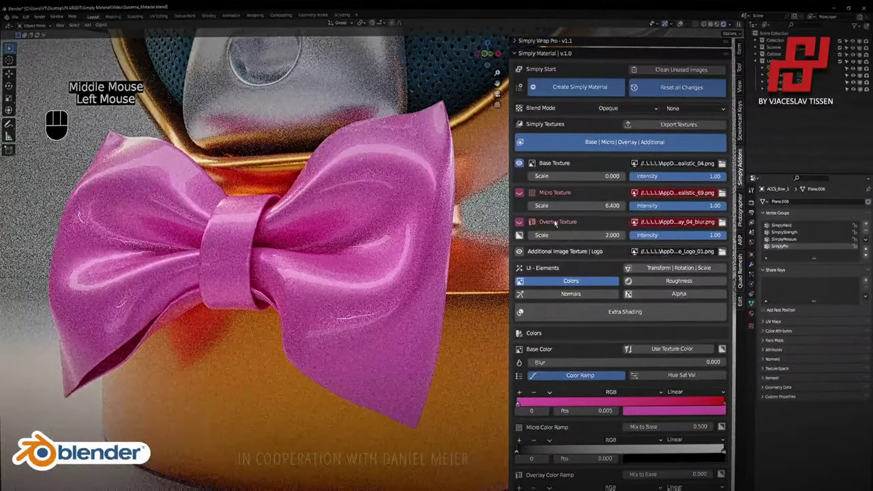
{"action": "scroll", "coordinate": [421, 228], "scroll_direction": "down", "scroll_amount": 5}
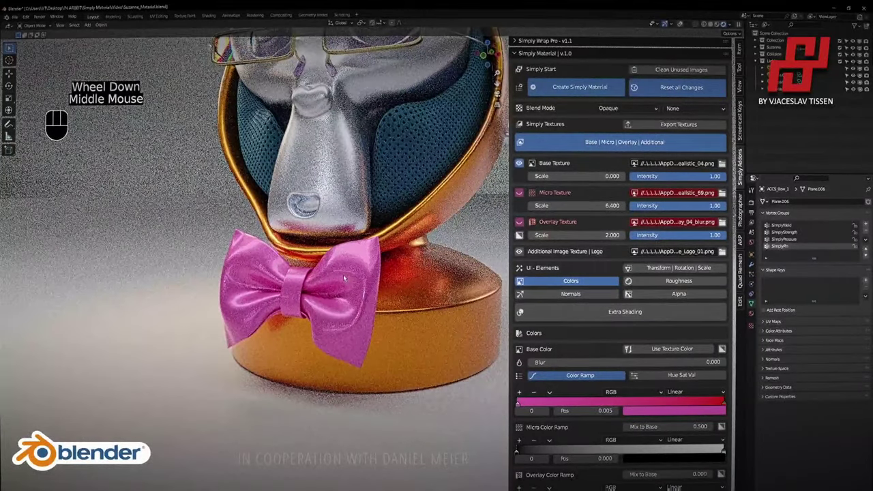
Turn the bow tie's micro and overlay textures back on and set the overlay intensity to 0.34.
{"action": "middle_click_drag", "start_coordinate": [343, 277], "coordinate": [351, 232], "text": "ctrl"}
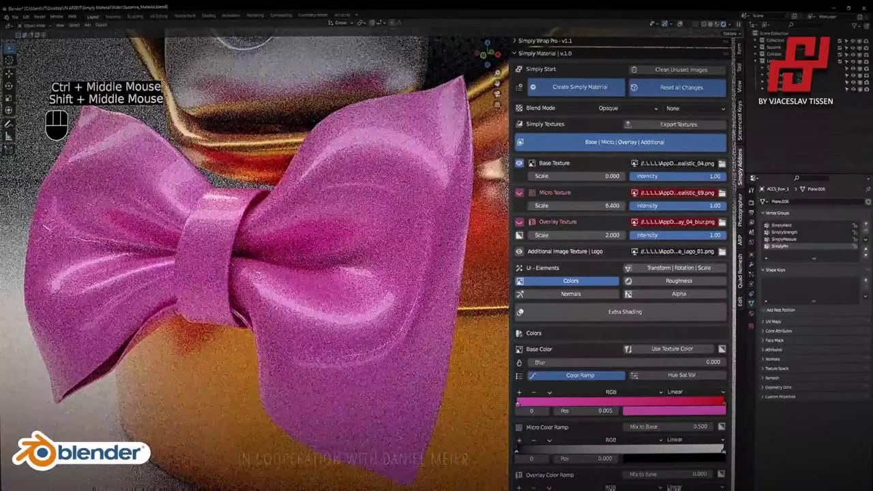
{"action": "left_click", "coordinate": [519, 193]}
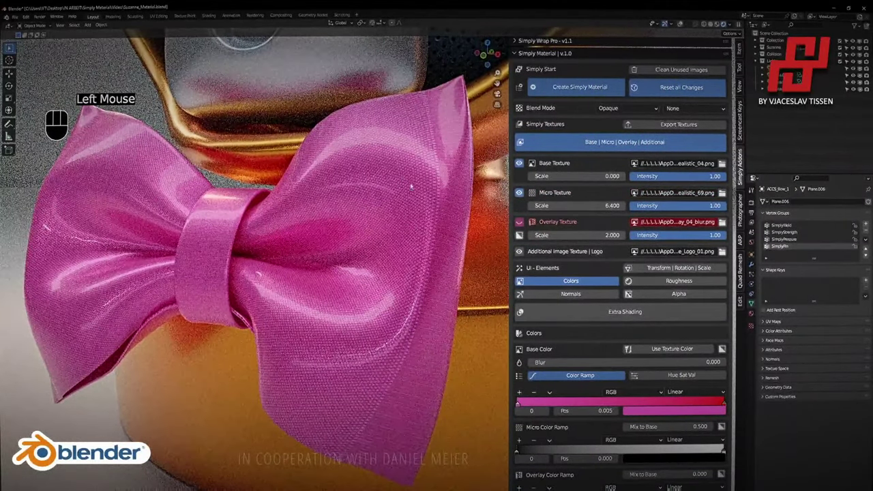
{"action": "left_click", "coordinate": [520, 222]}
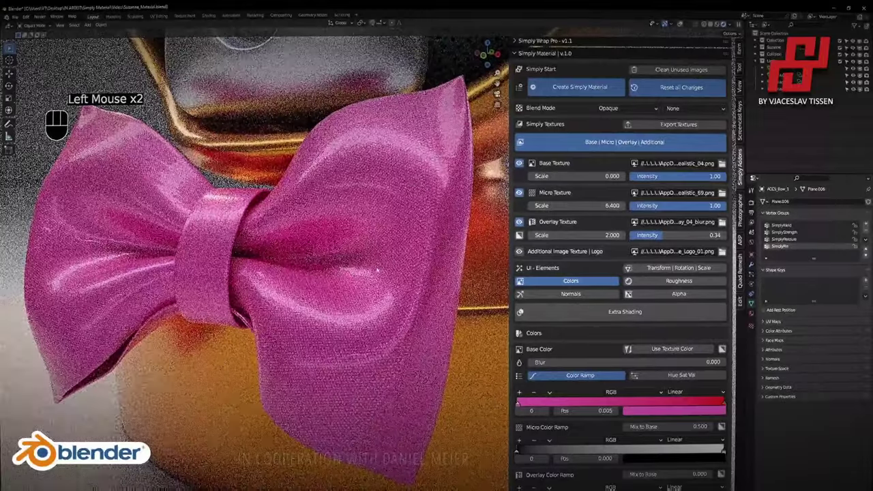
Select the glasses and examine their purple lens material up close and within the whole figure.
{"action": "scroll", "coordinate": [255, 259], "scroll_direction": "down", "scroll_amount": 4}
{"action": "middle_click_drag", "start_coordinate": [437, 184], "coordinate": [416, 310], "text": "shift"}
{"action": "scroll", "coordinate": [437, 252], "scroll_direction": "down", "scroll_amount": 1}
{"action": "mouse_move", "coordinate": [416, 310]}
{"action": "middle_mouse_down"}
{"action": "mouse_move", "coordinate": [416, 341]}
{"action": "mouse_move", "coordinate": [412, 307]}
{"action": "middle_mouse_up"}
{"action": "middle_click_drag", "start_coordinate": [412, 307], "coordinate": [413, 235], "text": "ctrl"}
{"action": "middle_click_drag", "start_coordinate": [272, 116], "coordinate": [402, 283], "text": "shift"}
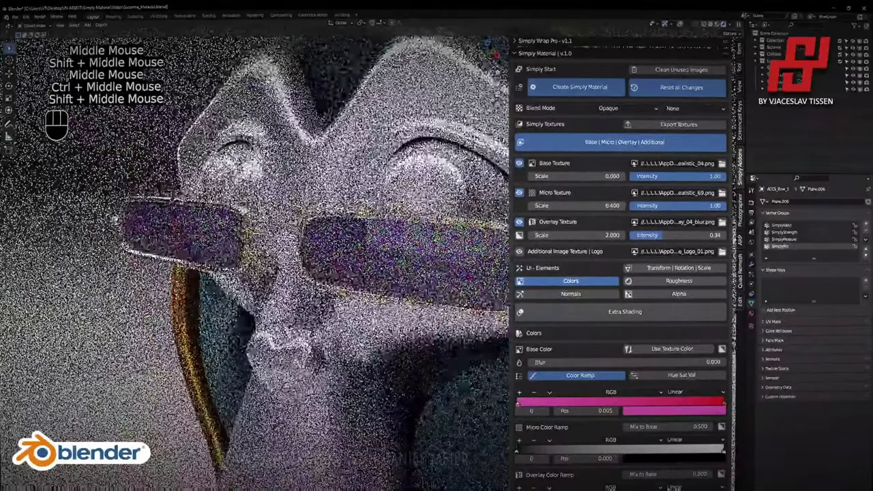
{"action": "right_click", "coordinate": [382, 259]}
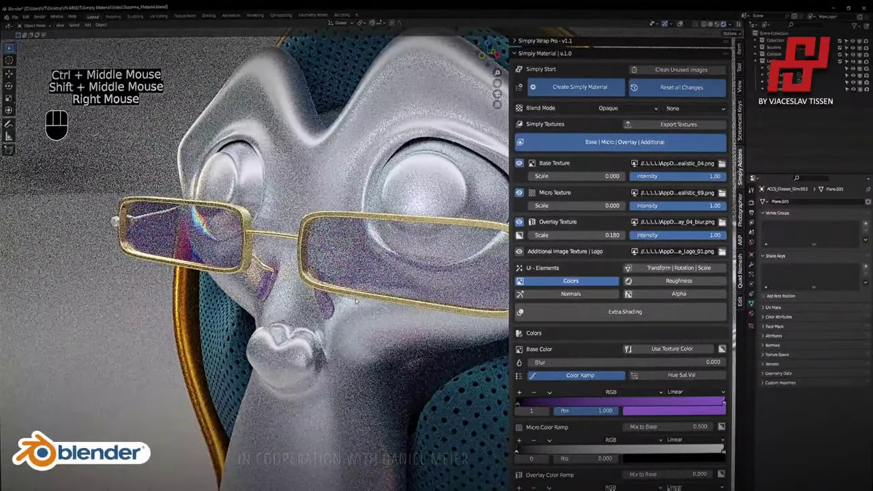
{"action": "scroll", "coordinate": [384, 325], "scroll_direction": "down", "scroll_amount": 5}
{"action": "middle_click_drag", "start_coordinate": [436, 330], "coordinate": [354, 280], "text": "shift"}
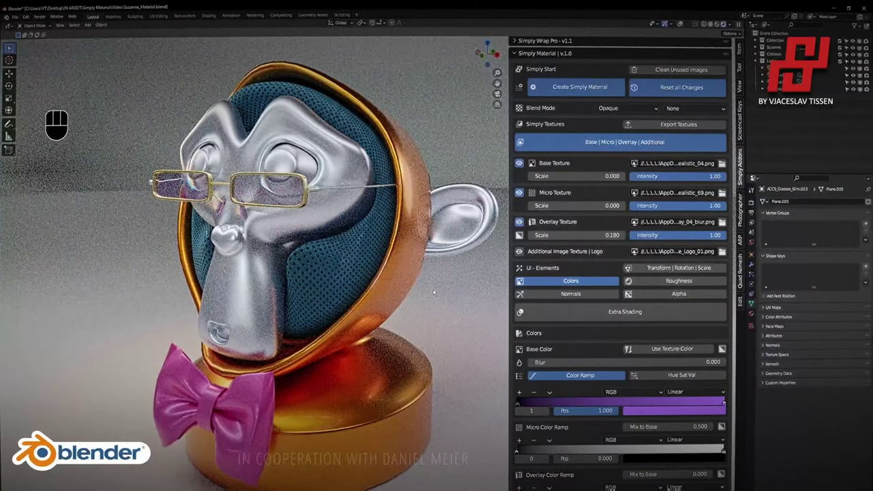
Show the viewport overlays and add a plane mesh to the scene.
{"action": "scroll", "coordinate": [434, 292], "scroll_direction": "down", "scroll_amount": 2}
{"action": "key", "text": "z"}
{"action": "middle_click_drag", "start_coordinate": [433, 292], "coordinate": [444, 230]}
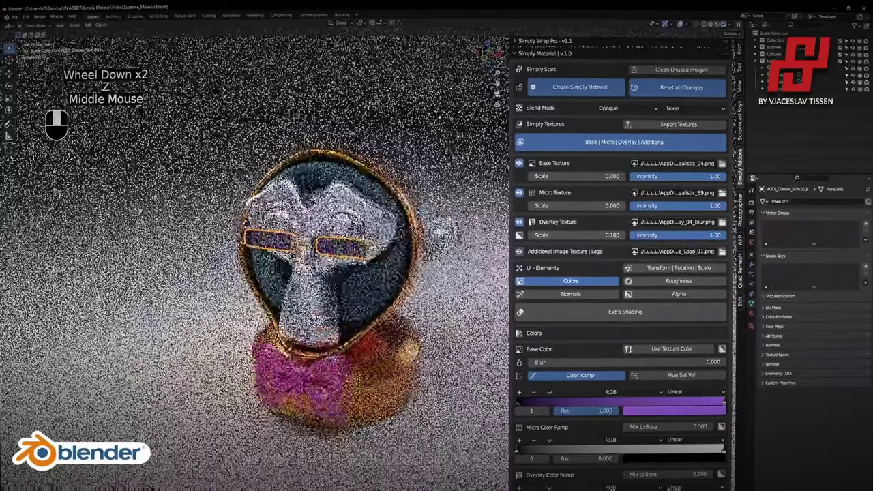
{"action": "left_click", "coordinate": [201, 252]}
{"action": "key", "text": "shift+a"}
{"action": "mouse_move", "coordinate": [202, 163]}
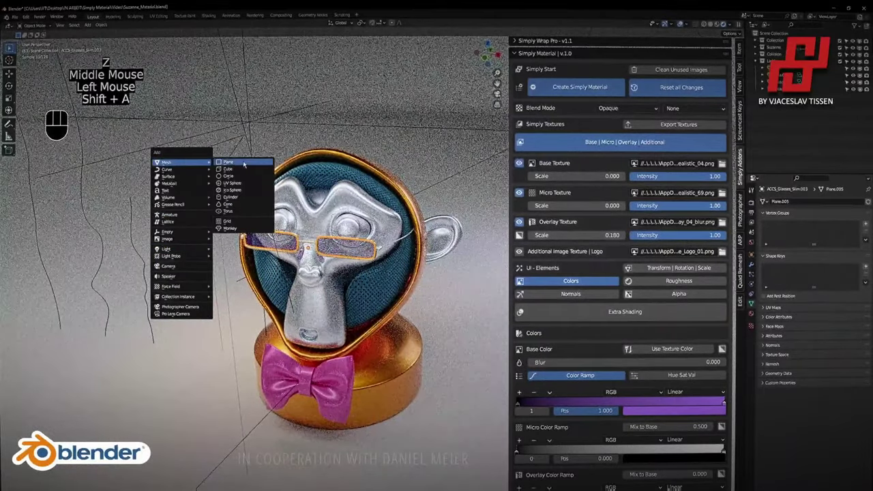
{"action": "left_click", "coordinate": [244, 163]}
Rotate the new plane upright and scale it up into a large backdrop wall behind the monkey figure.
{"action": "key", "text": "r"}
{"action": "key", "text": "KP_1"}
{"action": "key", "text": "s"}
{"action": "scroll", "coordinate": [387, 302], "scroll_direction": "down", "scroll_amount": 3}
{"action": "middle_click_drag", "start_coordinate": [387, 303], "coordinate": [379, 309]}
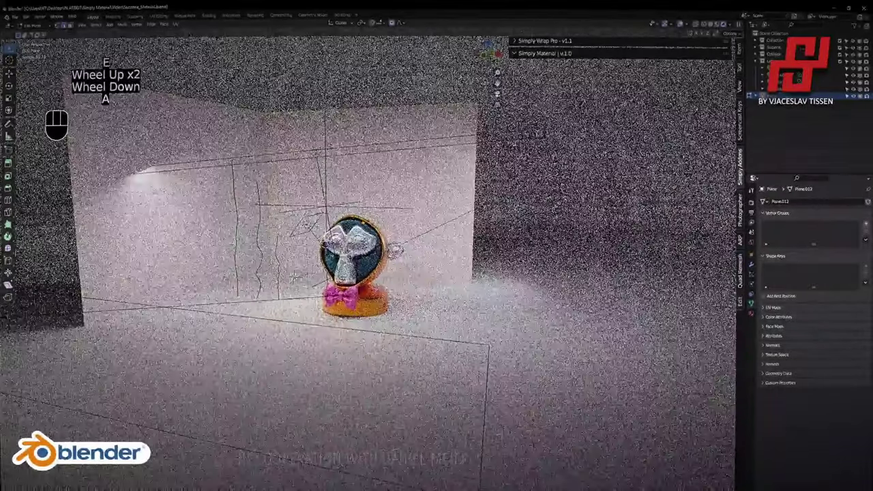
Mark all edges of the backdrop wall mesh as seams and UV unwrap it.
{"action": "key", "text": "u"}
{"action": "left_click", "coordinate": [273, 204]}
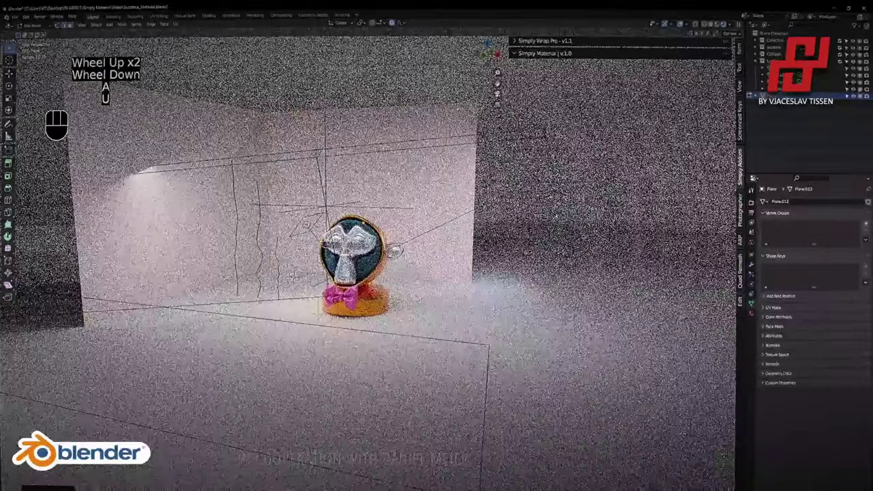
{"action": "key", "text": "Tab"}
{"action": "key", "text": "Tab"}
{"action": "key", "text": "ctrl+e"}
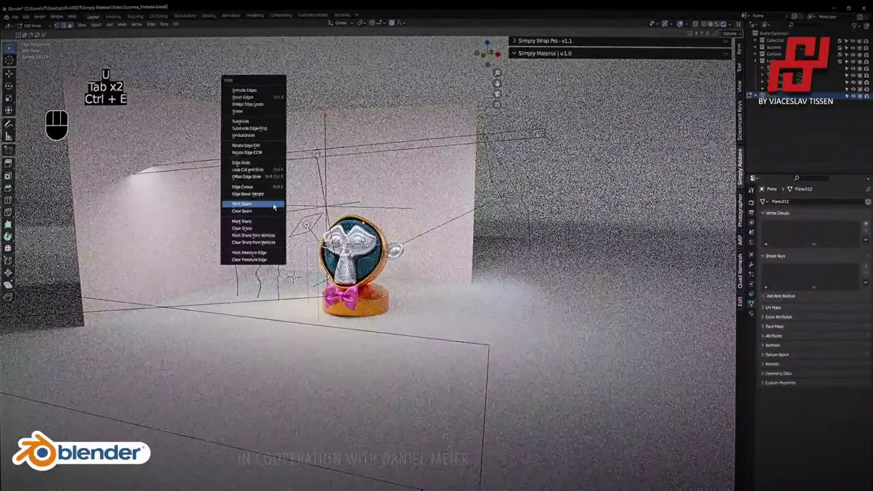
{"action": "left_click", "coordinate": [259, 203]}
{"action": "key", "text": "Tab"}
{"action": "key", "text": "Tab"}
{"action": "key", "text": "u"}
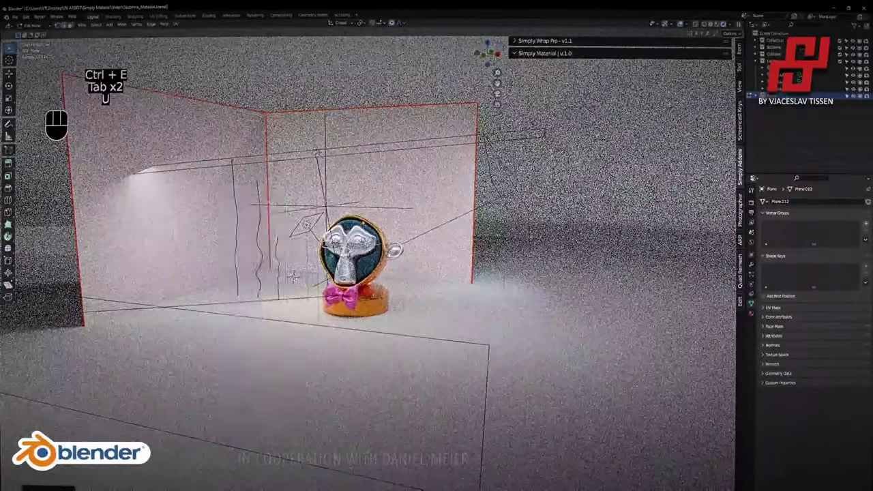
{"action": "key", "text": "Tab"}
Create a Simply Material on the backdrop walls behind the monkey figure.
{"action": "scroll", "coordinate": [368, 260], "scroll_direction": "up", "scroll_amount": 3}
{"action": "middle_click_drag", "start_coordinate": [409, 273], "coordinate": [382, 259]}
{"action": "key", "text": "g"}
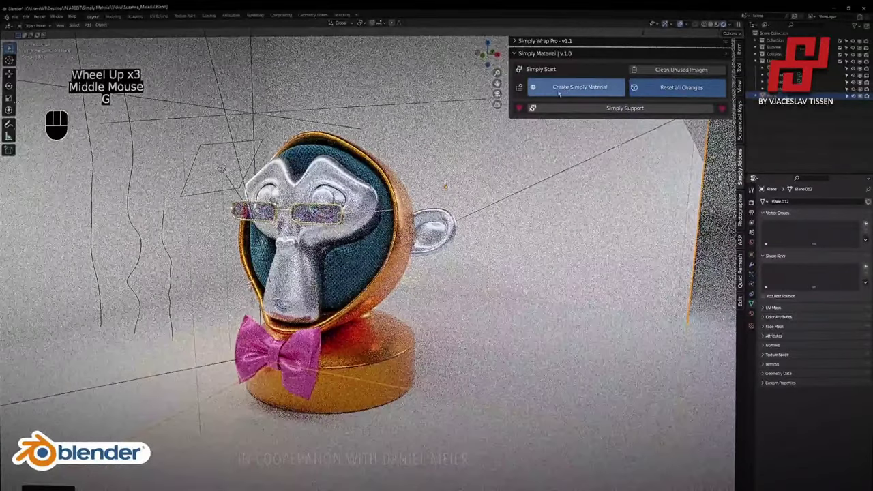
{"action": "left_click", "coordinate": [559, 88]}
{"action": "key", "text": "shift"}
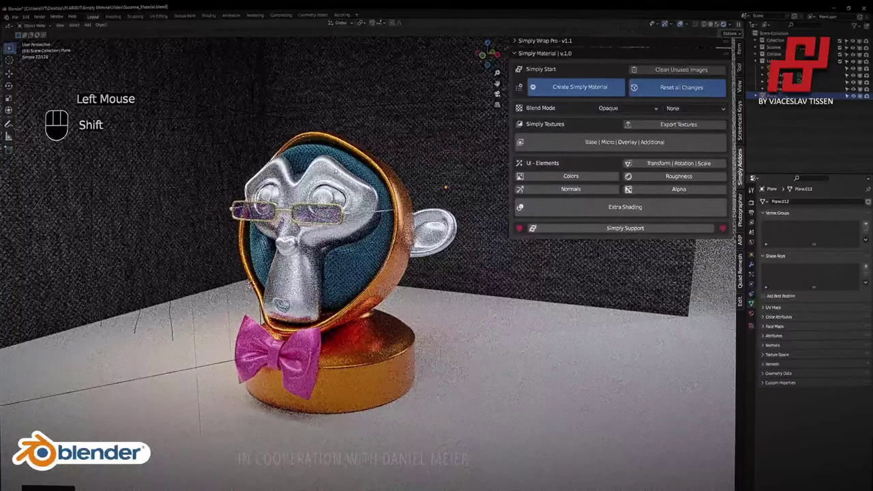
Load Texture_Colored_10.png from the Textures Colored folder as the walls' base texture.
{"action": "left_click", "coordinate": [624, 141]}
{"action": "left_click", "coordinate": [721, 164]}
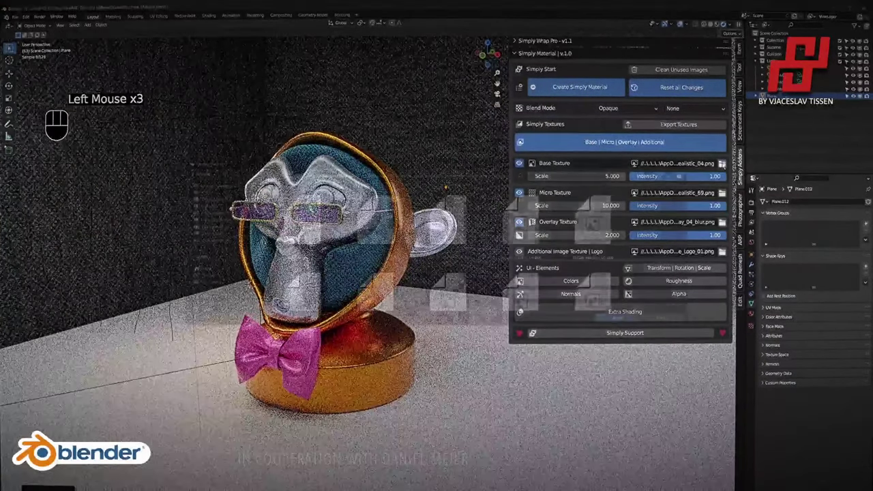
{"action": "left_click", "coordinate": [286, 174]}
{"action": "left_click", "coordinate": [287, 174]}
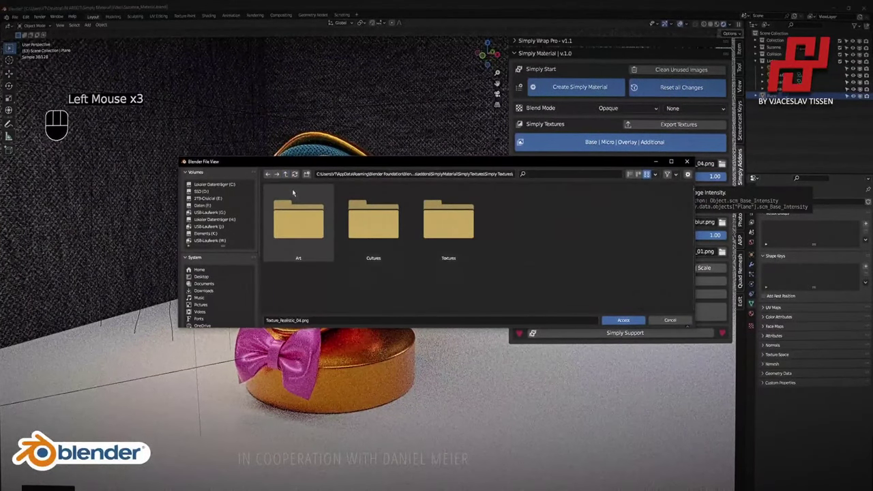
{"action": "left_click", "coordinate": [427, 221]}
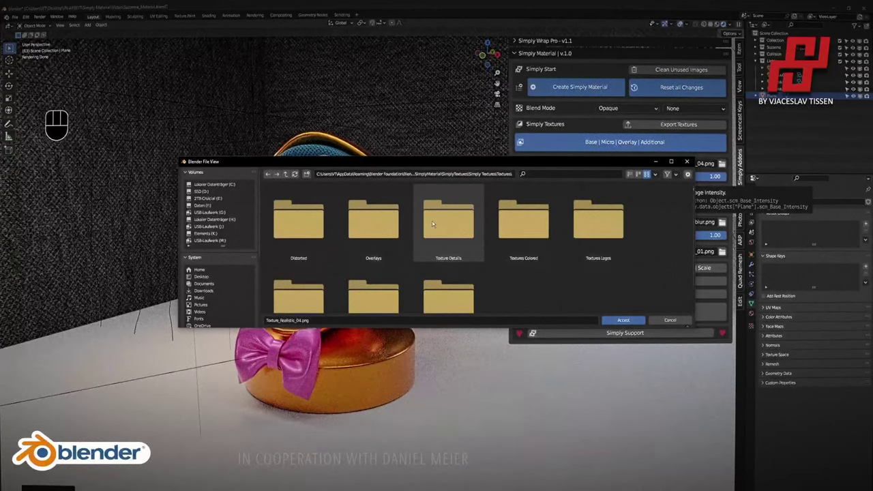
{"action": "left_click", "coordinate": [536, 237]}
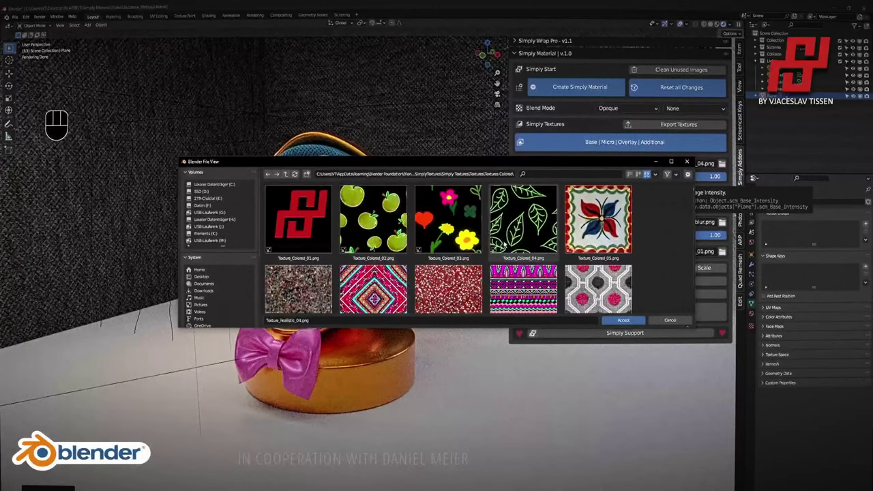
{"action": "scroll", "coordinate": [546, 273], "scroll_direction": "down", "scroll_amount": 1}
{"action": "left_click", "coordinate": [598, 282]}
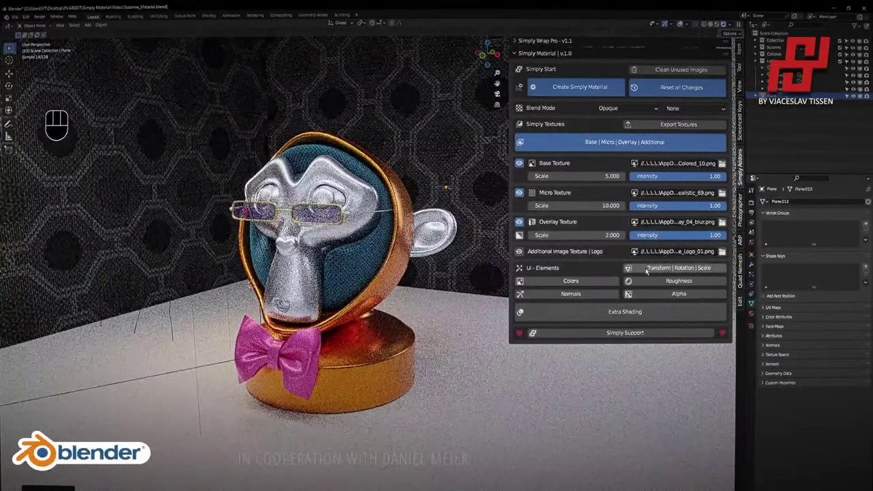
Make the walls' base color use the texture's own color and set the base texture scale to 10.
{"action": "left_click", "coordinate": [577, 285]}
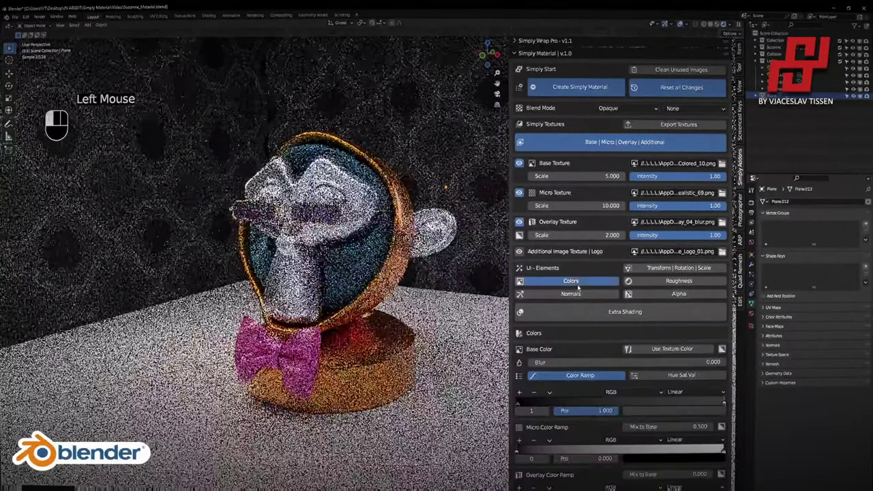
{"action": "left_click", "coordinate": [672, 348]}
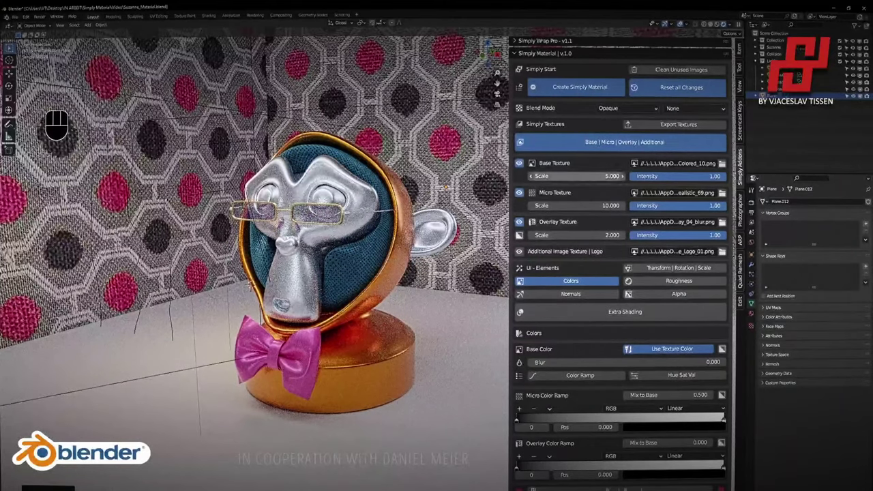
{"action": "left_click_drag", "start_coordinate": [579, 176], "coordinate": [595, 176]}
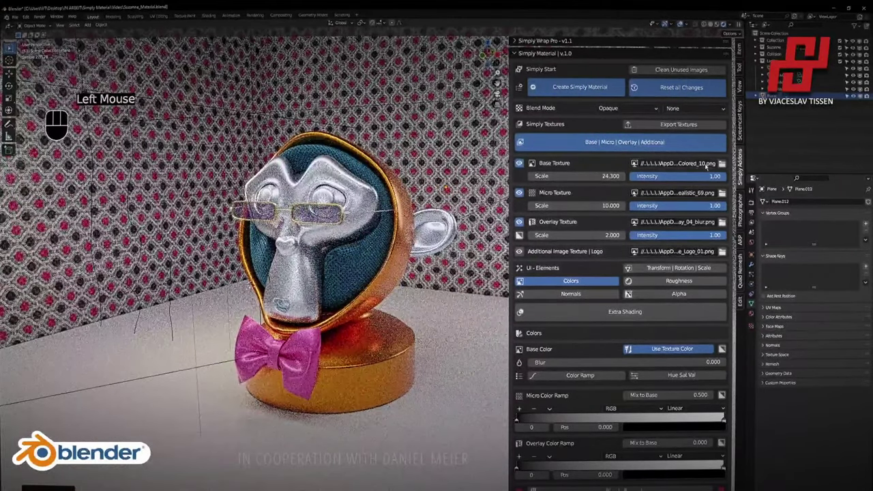
{"action": "left_click", "coordinate": [592, 176]}
{"action": "type", "text": "10"}
{"action": "key", "text": "Return"}
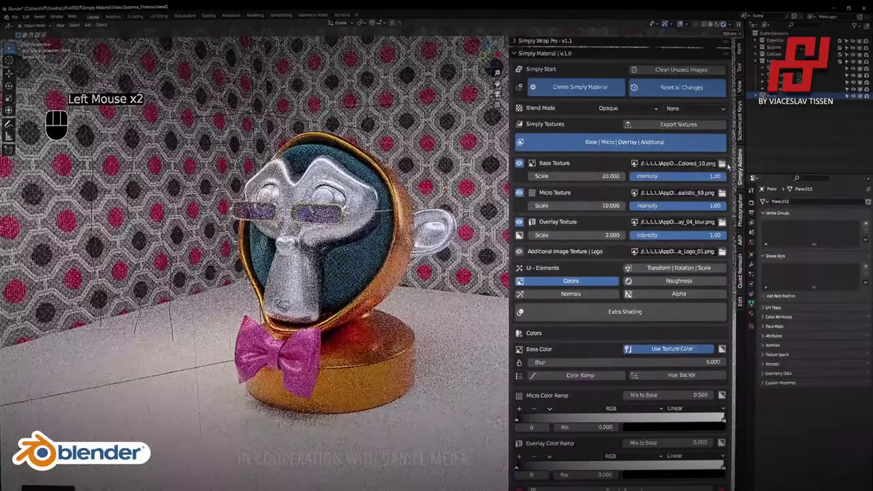
Replace the walls' base texture with Texture_Realistic_23.png from Textures Realistic and set its scale to 5.
{"action": "left_click", "coordinate": [723, 164]}
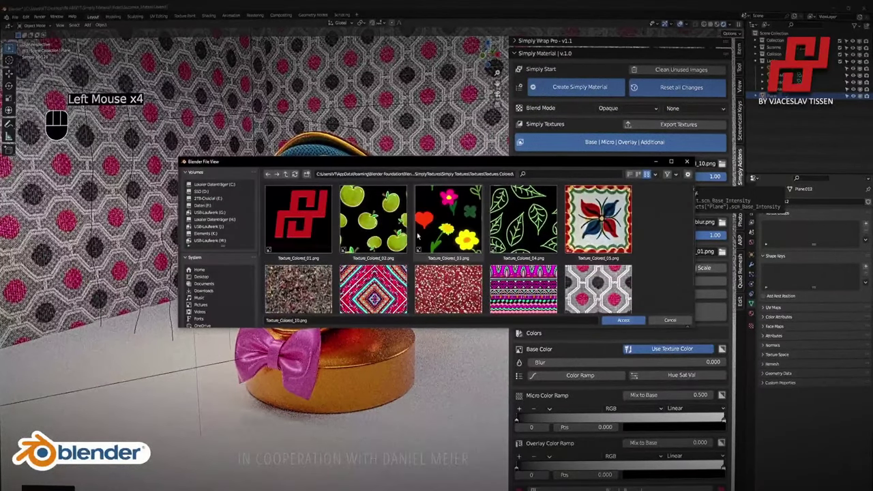
{"action": "left_click", "coordinate": [287, 175]}
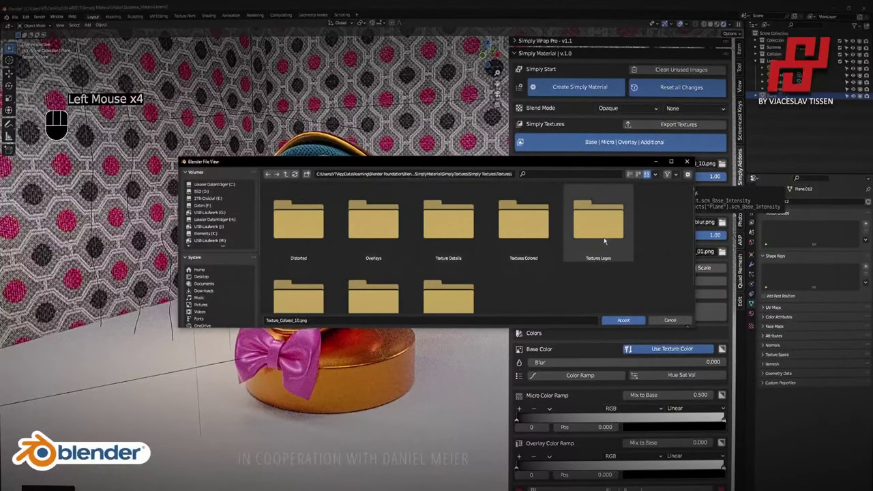
{"action": "scroll", "coordinate": [538, 242], "scroll_direction": "down", "scroll_amount": 2}
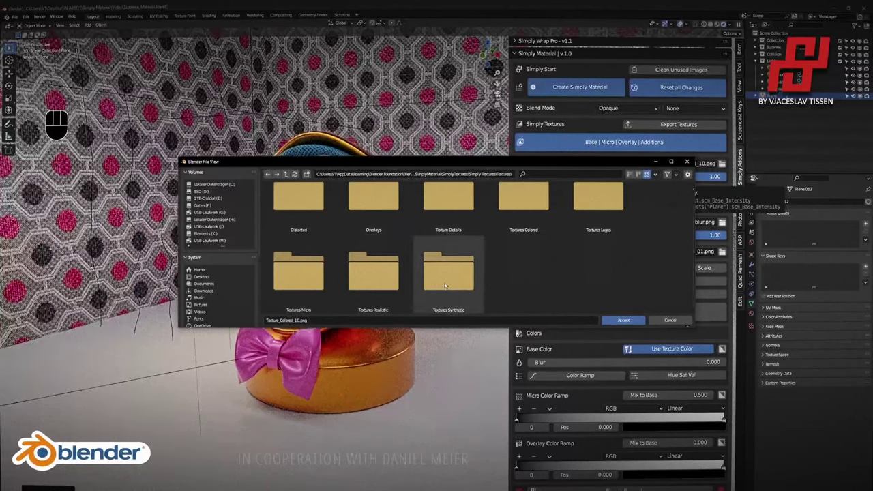
{"action": "double_click", "coordinate": [368, 276]}
{"action": "scroll", "coordinate": [363, 266], "scroll_direction": "down", "scroll_amount": 8}
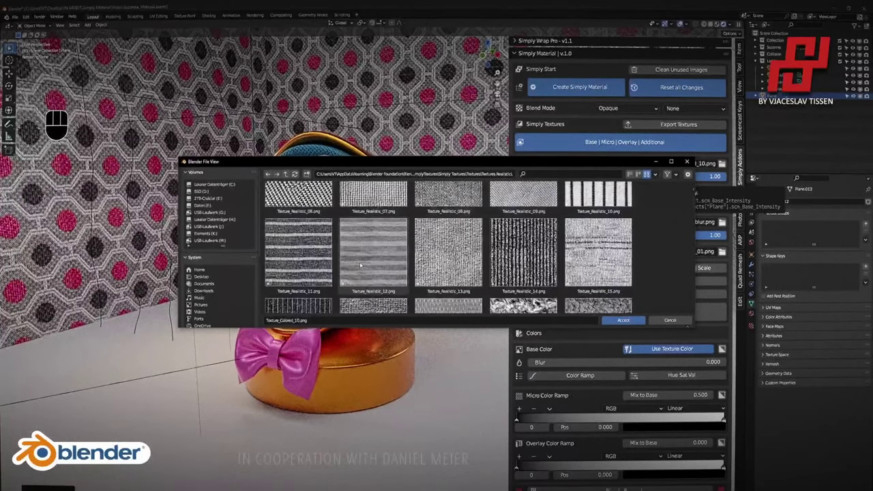
{"action": "scroll", "coordinate": [363, 264], "scroll_direction": "up", "scroll_amount": 4}
{"action": "double_click", "coordinate": [447, 239]}
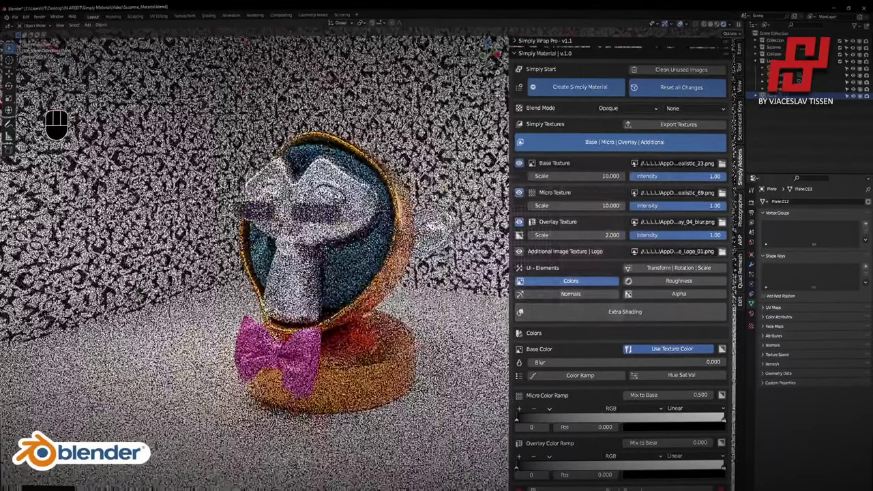
{"action": "left_click_drag", "start_coordinate": [610, 176], "coordinate": [586, 176]}
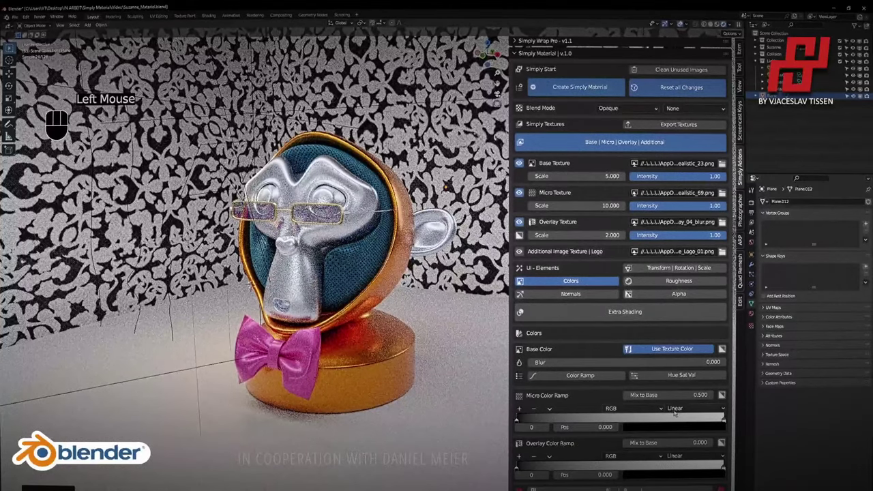
Switch the walls' base color to the color ramp and set its first stop to white with value 1.
{"action": "left_click", "coordinate": [516, 421]}
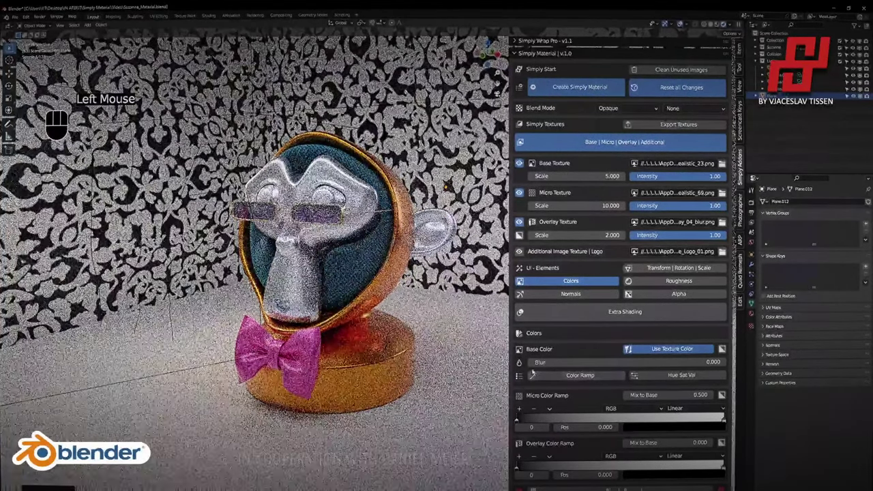
{"action": "left_click", "coordinate": [592, 376]}
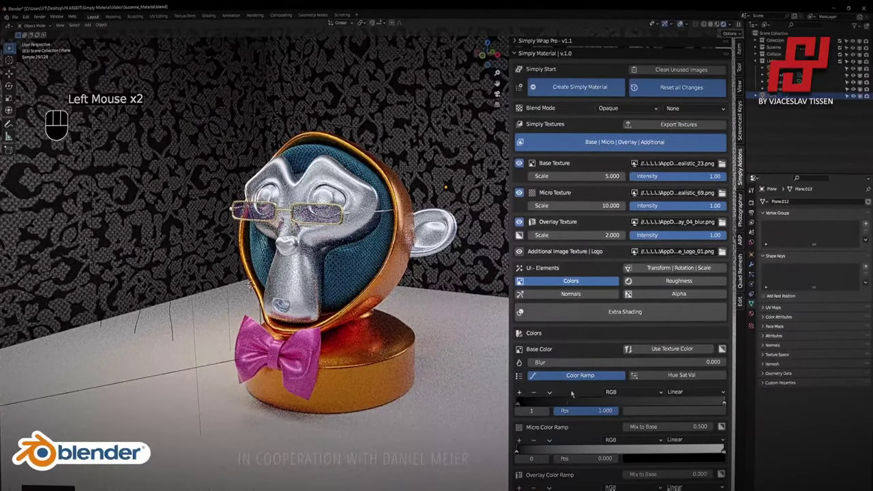
{"action": "left_click", "coordinate": [519, 404]}
{"action": "left_click", "coordinate": [672, 411]}
{"action": "left_click_drag", "start_coordinate": [699, 324], "coordinate": [701, 279]}
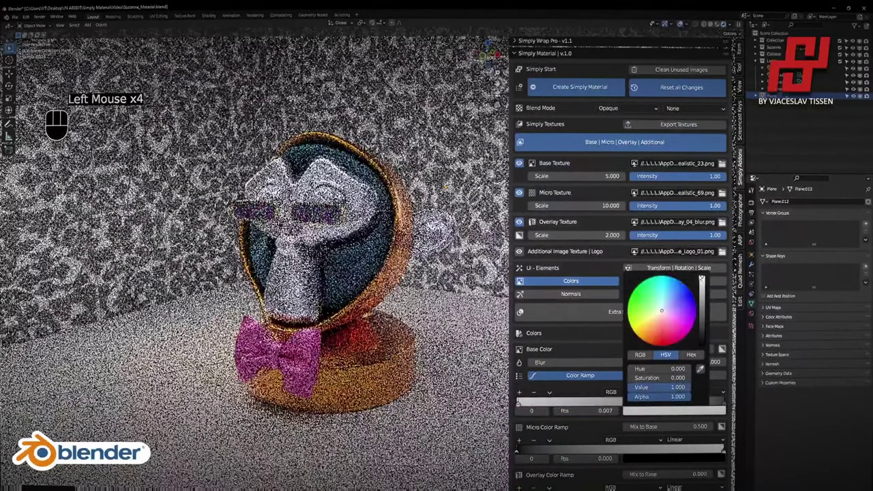
Set the base color ramp's last stop to light orange (hue 0.084, saturation 0.605, value 1) and the micro texture scale to 20.
{"action": "left_click", "coordinate": [710, 407]}
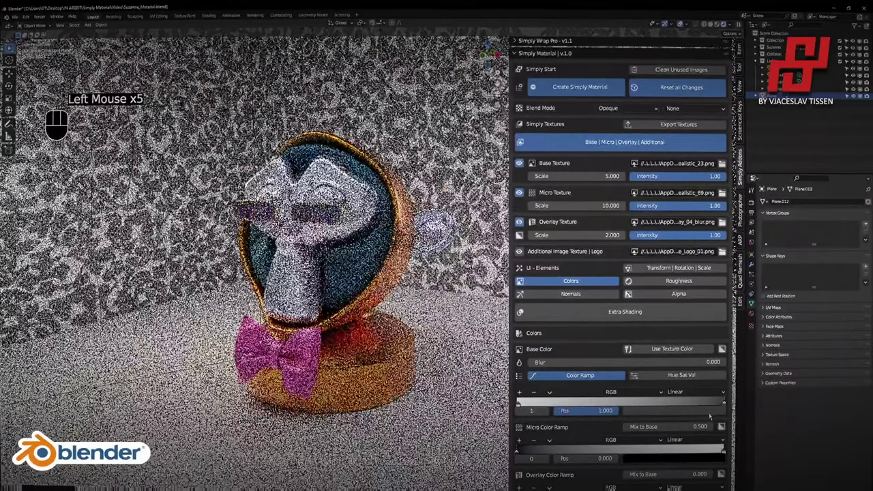
{"action": "left_click", "coordinate": [708, 412]}
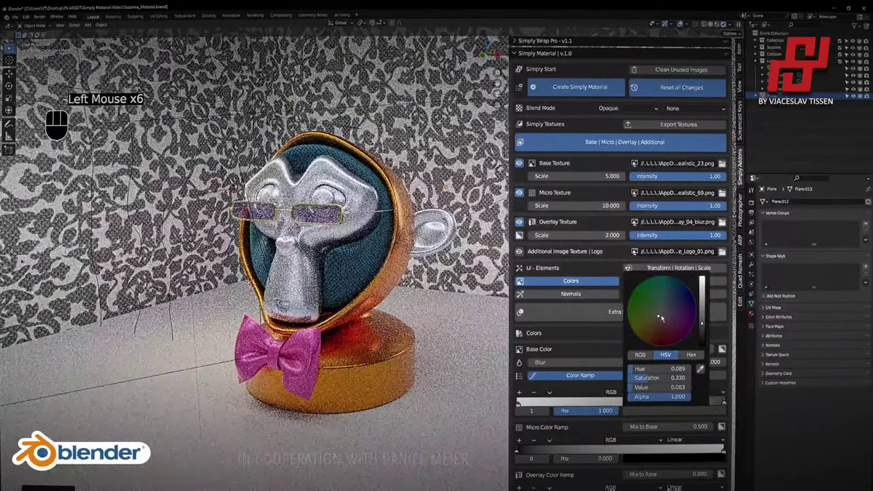
{"action": "left_click_drag", "start_coordinate": [701, 333], "coordinate": [701, 279]}
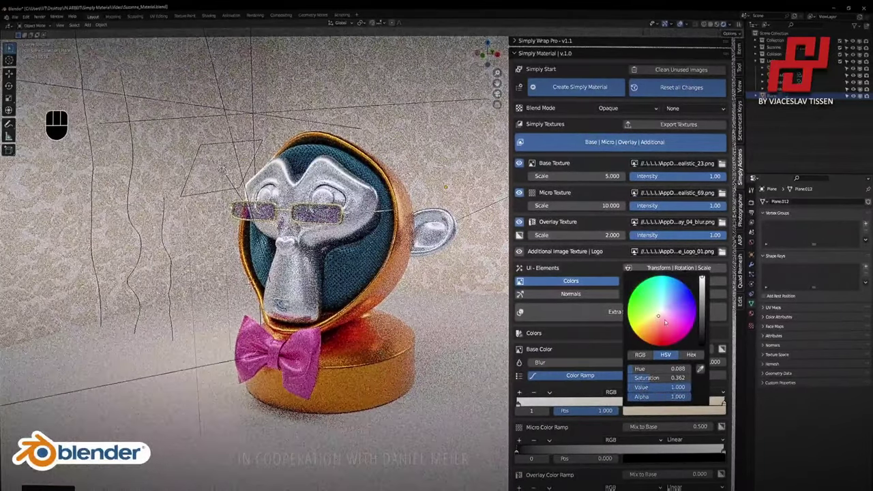
{"action": "left_click_drag", "start_coordinate": [656, 323], "coordinate": [655, 320]}
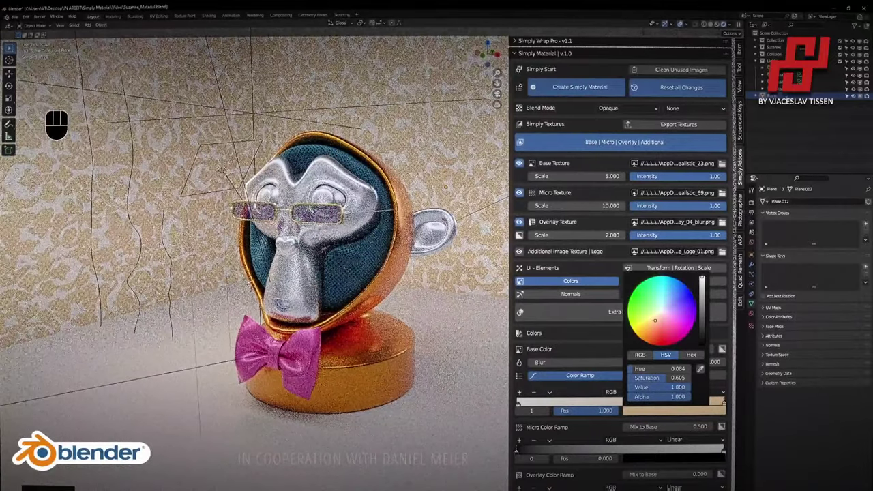
{"action": "type", "text": "20"}
{"action": "key", "text": "Return"}
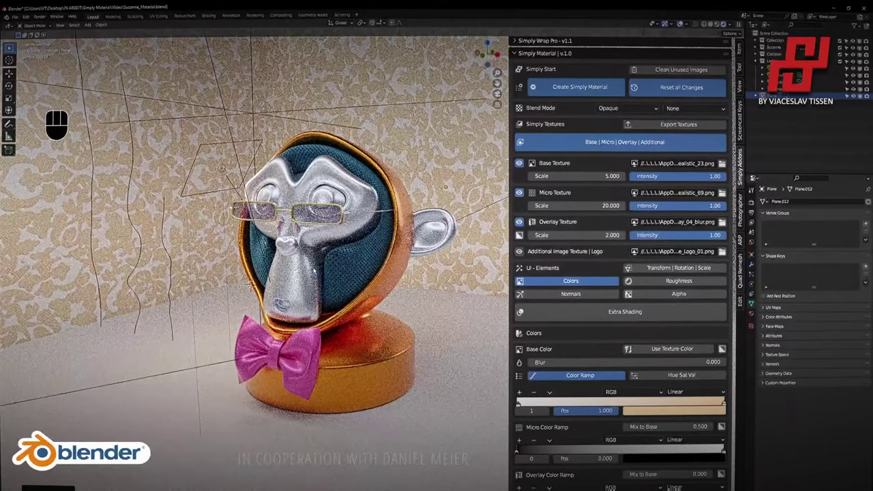
Recolor the last stop of the walls' base color ramp to a dark purple and check the wallpaper behind the figure.
{"action": "scroll", "coordinate": [313, 270], "scroll_direction": "down", "scroll_amount": 2}
{"action": "left_click", "coordinate": [674, 410]}
{"action": "left_click_drag", "start_coordinate": [704, 313], "coordinate": [703, 307]}
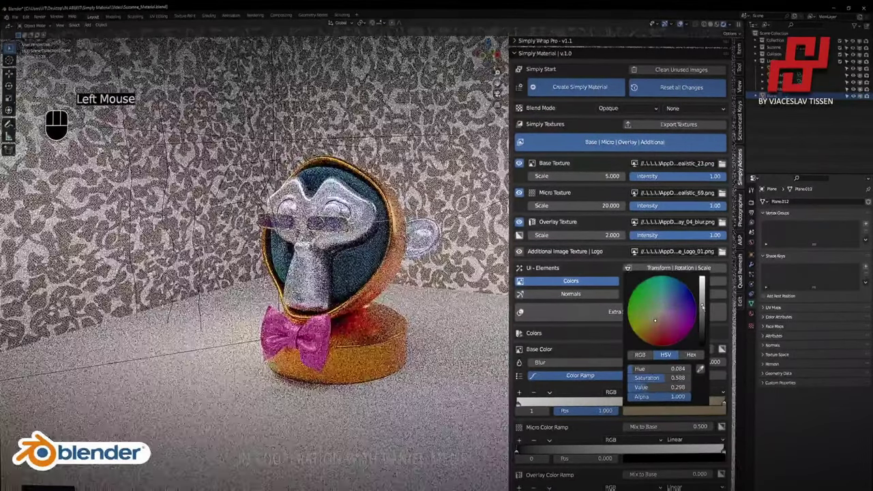
{"action": "scroll", "coordinate": [321, 273], "scroll_direction": "up", "scroll_amount": 2}
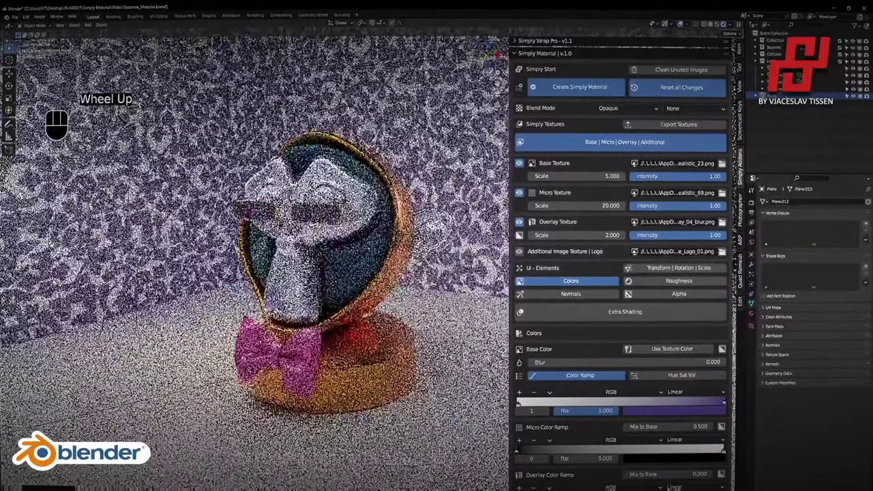
{"action": "scroll", "coordinate": [324, 256], "scroll_direction": "up", "scroll_amount": 2}
{"action": "middle_click_drag", "start_coordinate": [329, 246], "coordinate": [327, 305], "text": "shift"}
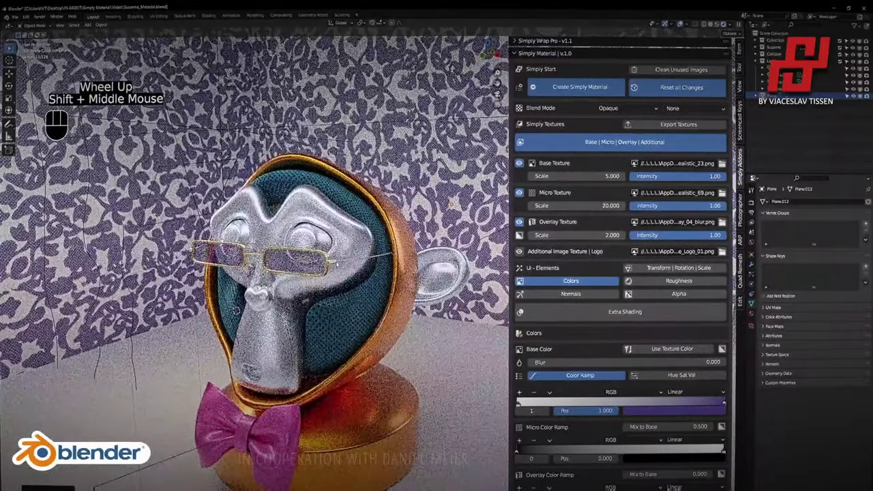
{"action": "scroll", "coordinate": [333, 264], "scroll_direction": "down", "scroll_amount": 1}
{"action": "key", "text": "z"}
Replace the walls' base texture with Pattern_Abstract_12.png from the Abstract folder inside Art.
{"action": "left_click", "coordinate": [721, 163]}
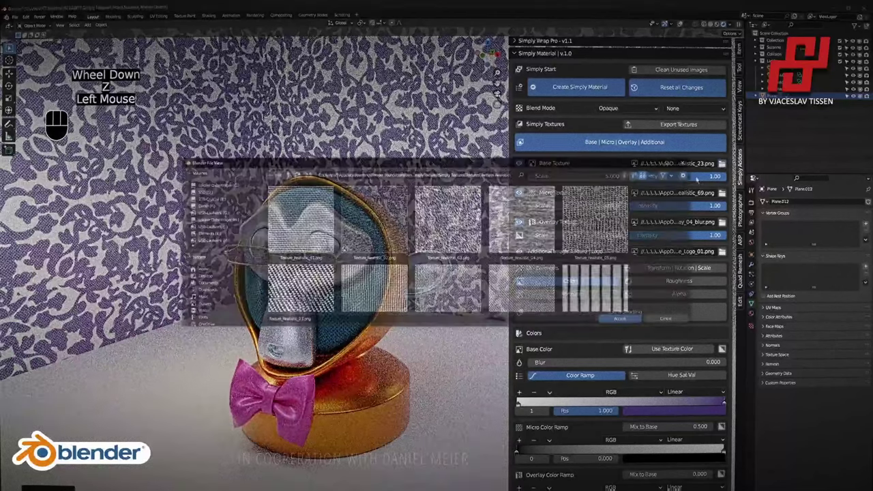
{"action": "scroll", "coordinate": [373, 236], "scroll_direction": "down", "scroll_amount": 15}
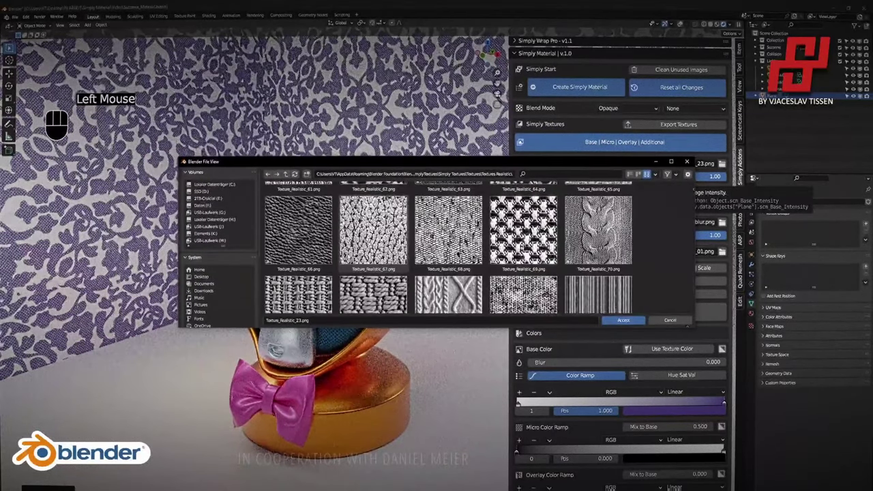
{"action": "left_click", "coordinate": [286, 174]}
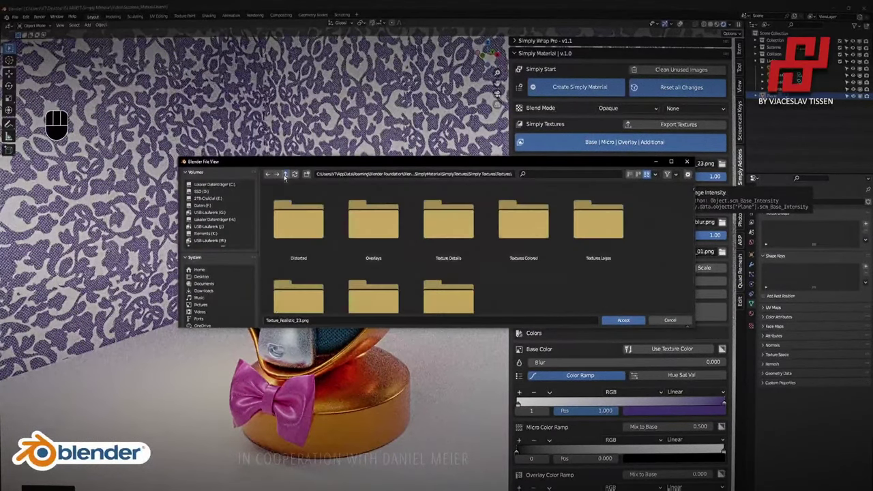
{"action": "left_click", "coordinate": [307, 234]}
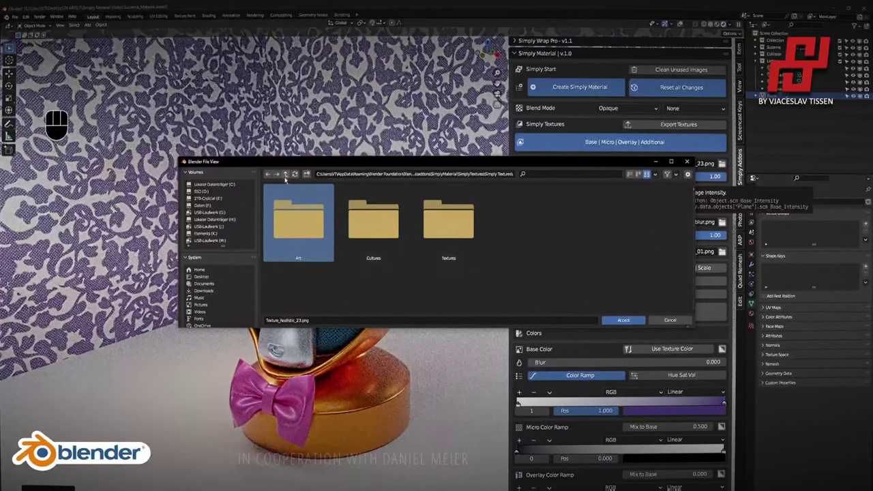
{"action": "double_click", "coordinate": [296, 213]}
{"action": "double_click", "coordinate": [300, 232]}
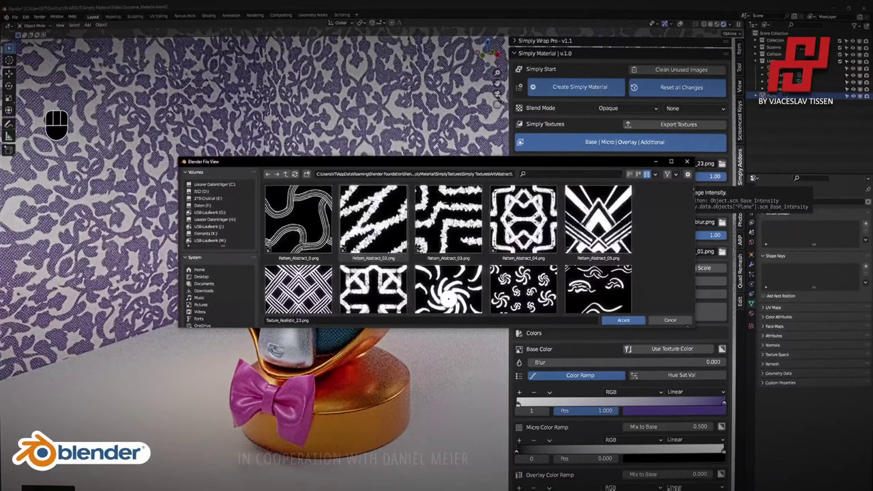
{"action": "scroll", "coordinate": [300, 231], "scroll_direction": "down", "scroll_amount": 4}
{"action": "double_click", "coordinate": [354, 228]}
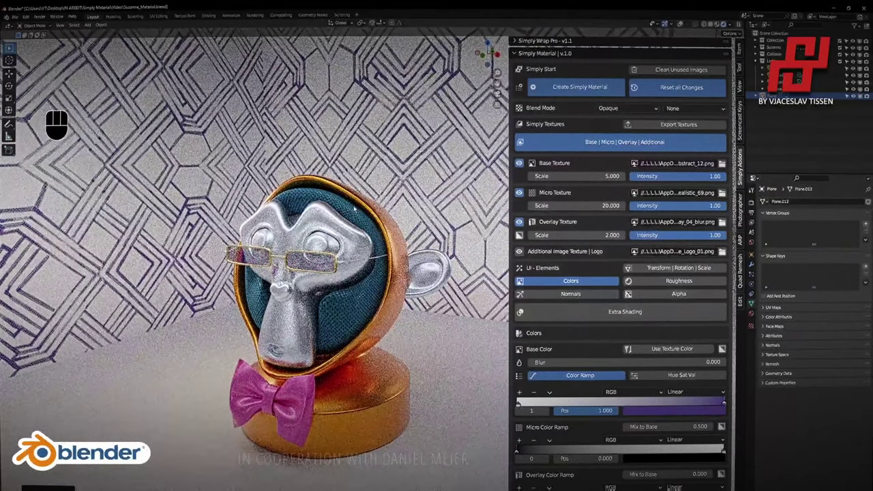
Replace the walls' base texture with Pattern_Abstract_16.png and set its scale to 12.1.
{"action": "left_click", "coordinate": [722, 165]}
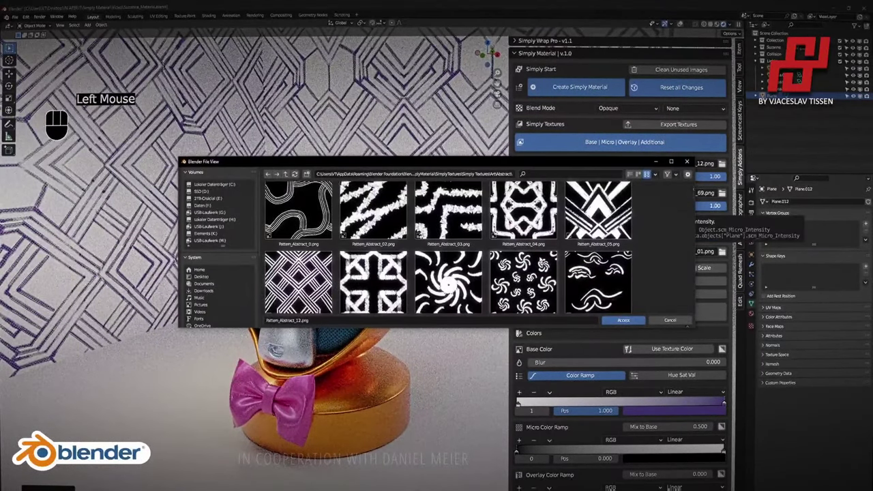
{"action": "scroll", "coordinate": [407, 252], "scroll_direction": "down", "scroll_amount": 6}
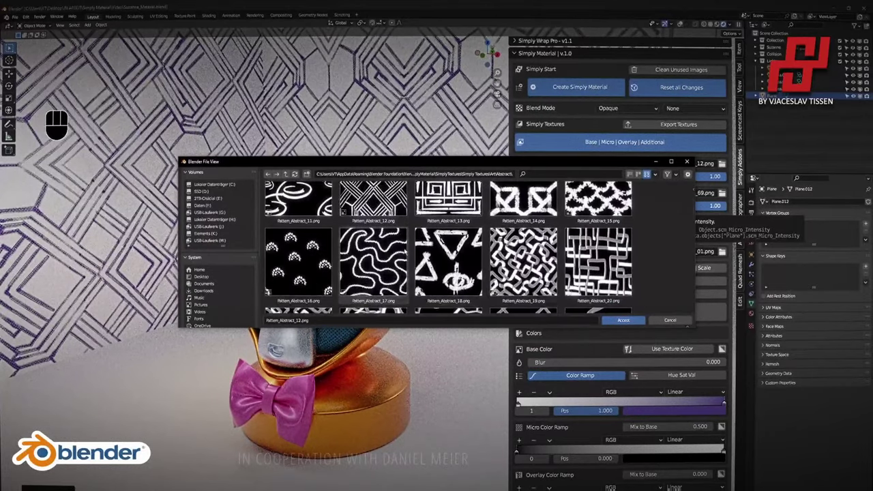
{"action": "double_click", "coordinate": [302, 263]}
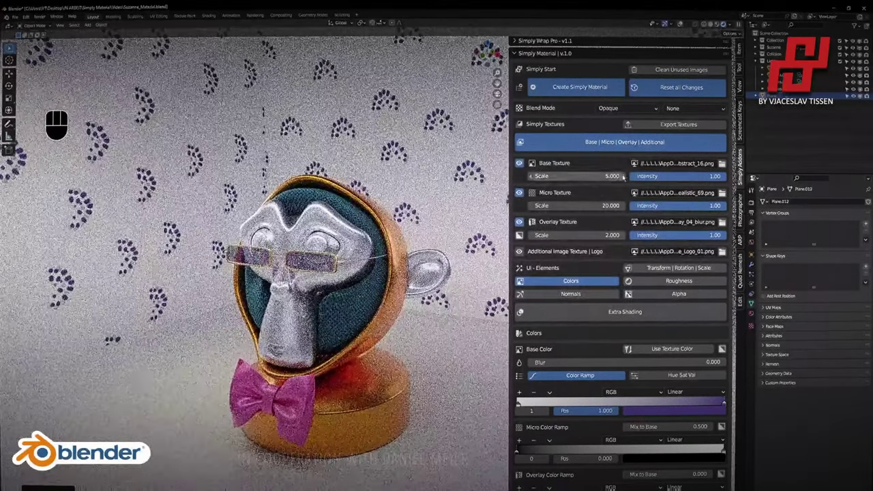
{"action": "left_click_drag", "start_coordinate": [618, 176], "coordinate": [663, 177]}
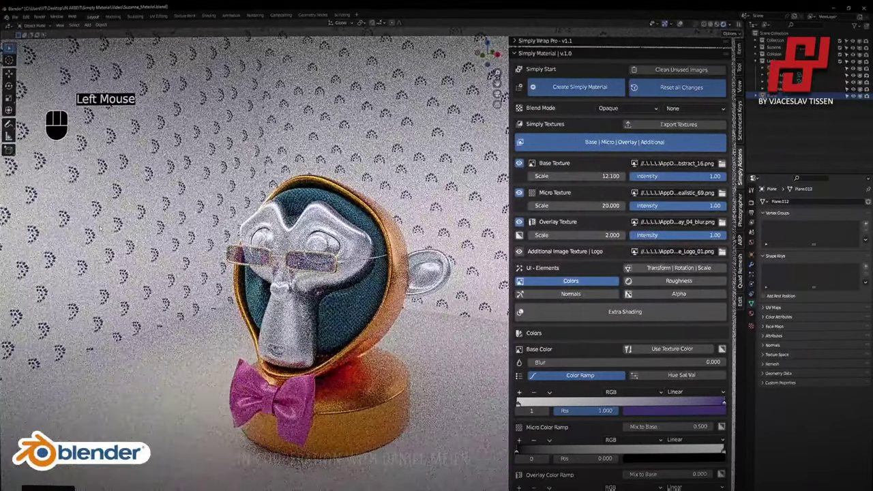
{"action": "key", "text": "Tab"}
{"action": "key", "text": "z"}
{"action": "key", "text": "3"}
{"action": "right_click", "coordinate": [174, 222]}
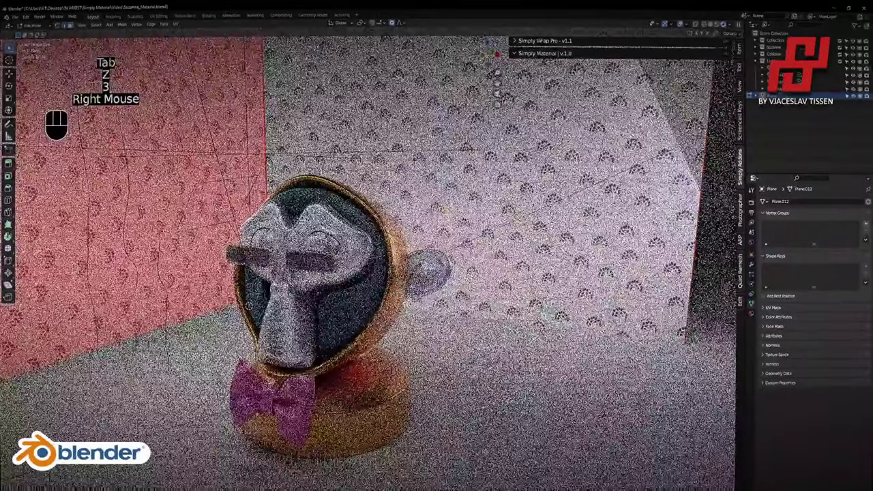
{"action": "key", "text": "Tab"}
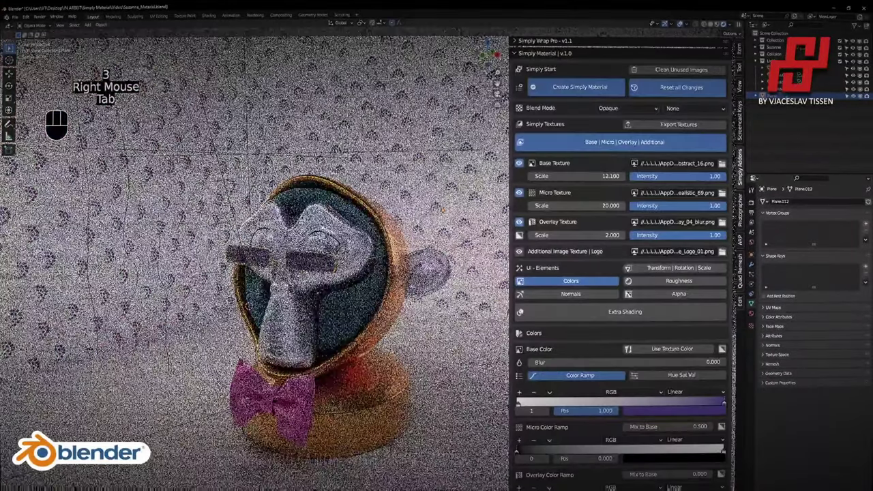
Browse the Abstract patterns, then replace the walls' base texture with Pattern_Art_28.png from the Art subfolder.
{"action": "left_click", "coordinate": [723, 165]}
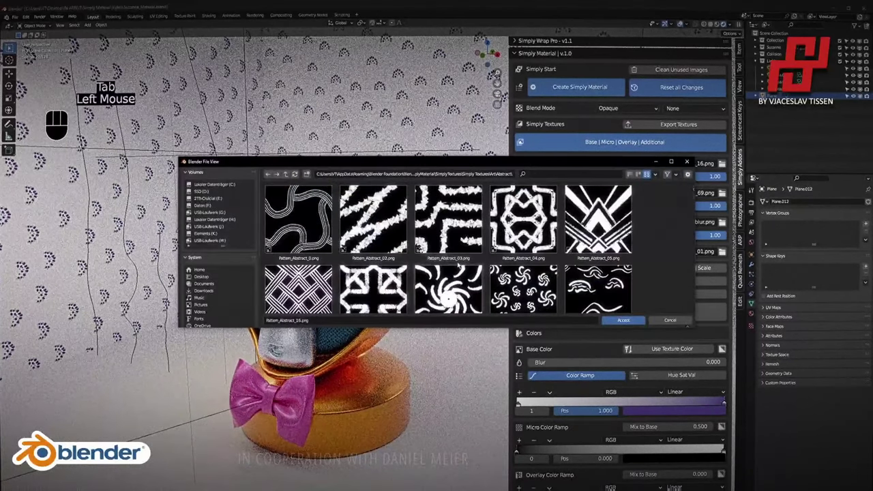
{"action": "scroll", "coordinate": [619, 276], "scroll_direction": "down", "scroll_amount": 5}
{"action": "scroll", "coordinate": [619, 279], "scroll_direction": "down", "scroll_amount": 4}
{"action": "scroll", "coordinate": [619, 278], "scroll_direction": "down", "scroll_amount": 4}
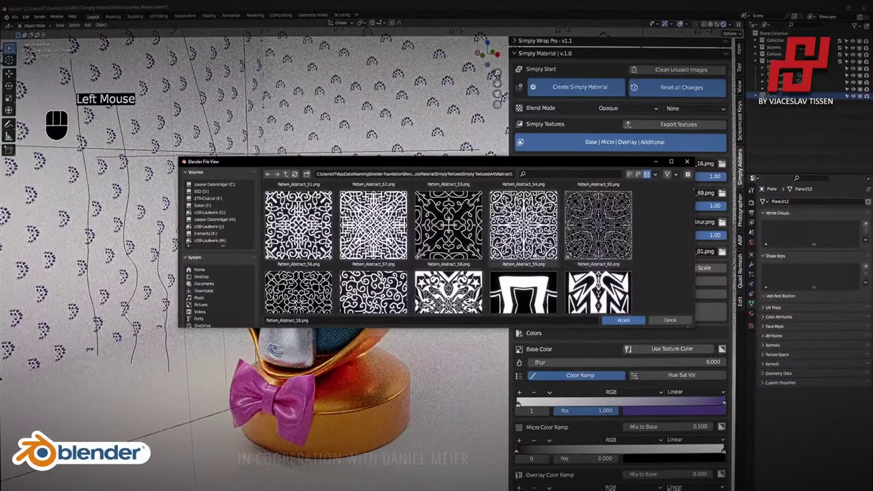
{"action": "key", "text": "BackSpace"}
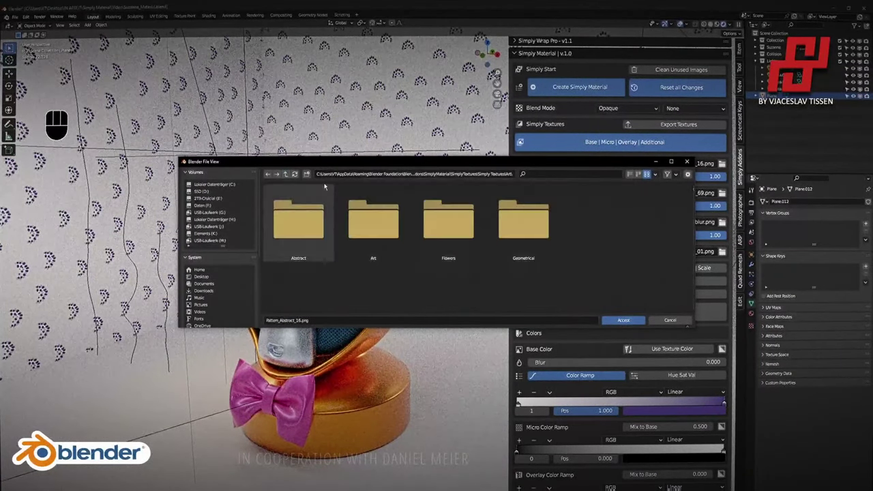
{"action": "double_click", "coordinate": [375, 217]}
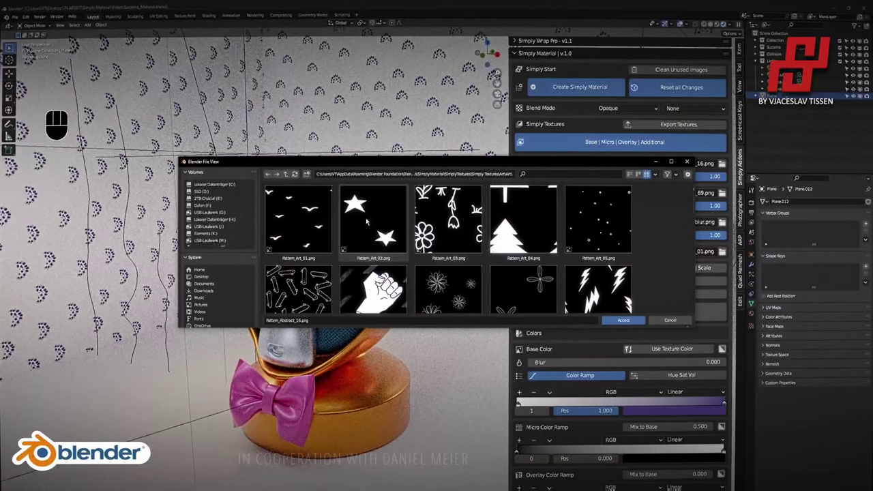
{"action": "scroll", "coordinate": [366, 223], "scroll_direction": "down", "scroll_amount": 4}
{"action": "scroll", "coordinate": [366, 223], "scroll_direction": "down", "scroll_amount": 4}
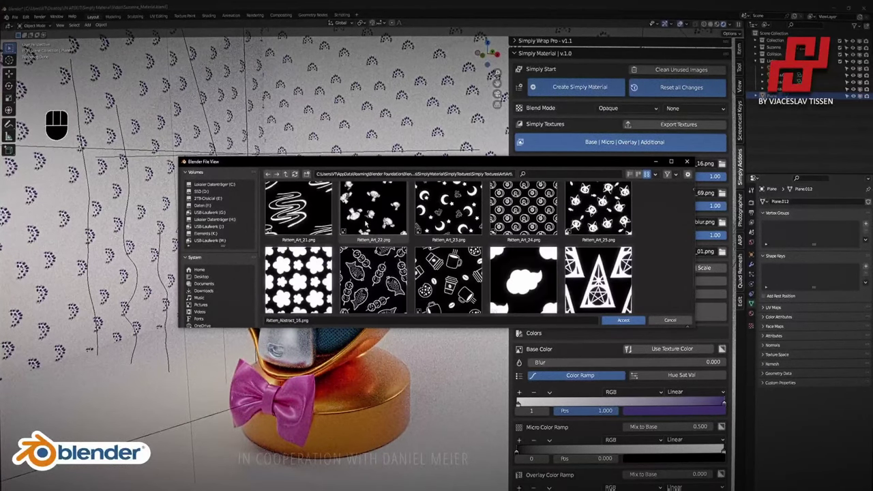
{"action": "double_click", "coordinate": [448, 232]}
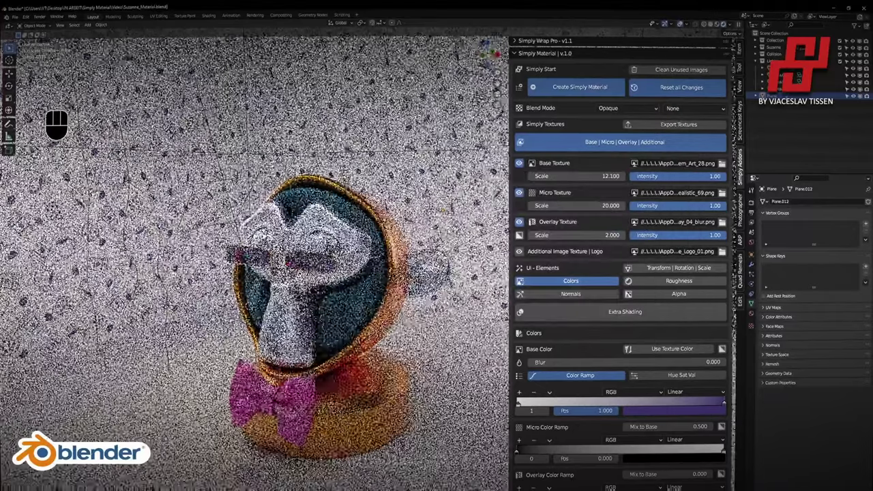
Recolor the walls' base color ramp with a brown last stop and a light orange first stop.
{"action": "left_click", "coordinate": [658, 410]}
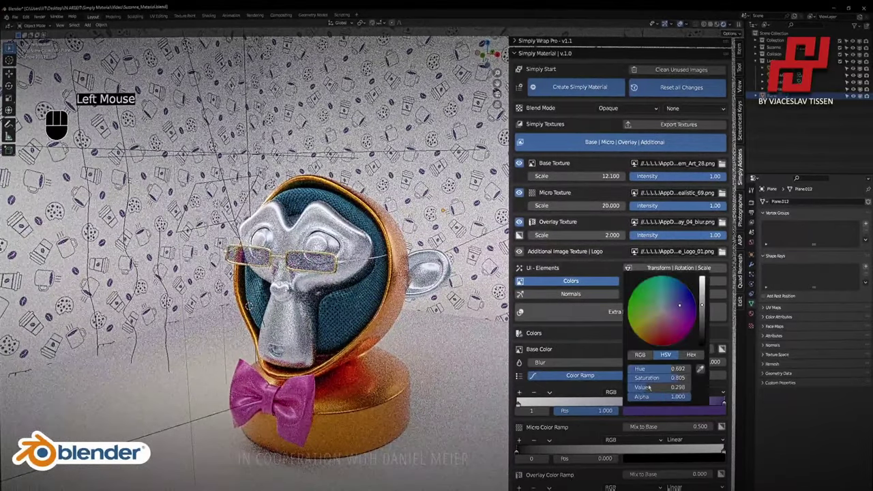
{"action": "left_click", "coordinate": [654, 326]}
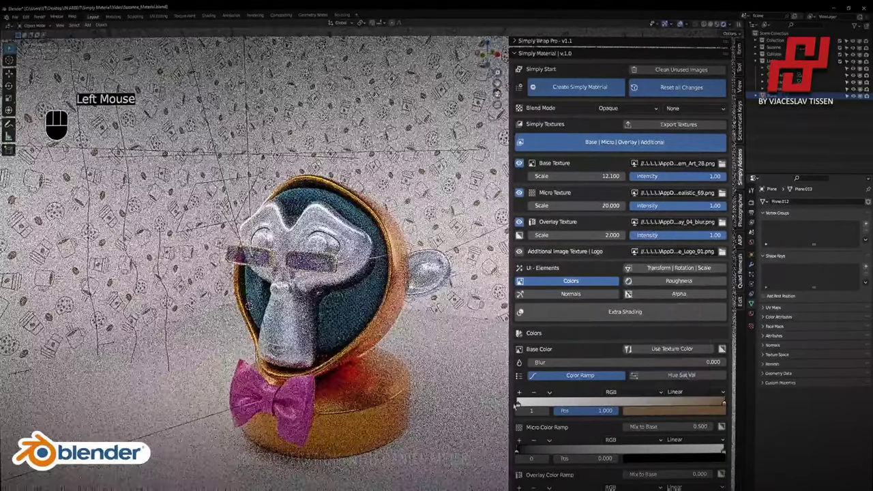
{"action": "left_click", "coordinate": [519, 403]}
{"action": "left_click", "coordinate": [659, 410]}
{"action": "left_click", "coordinate": [657, 330]}
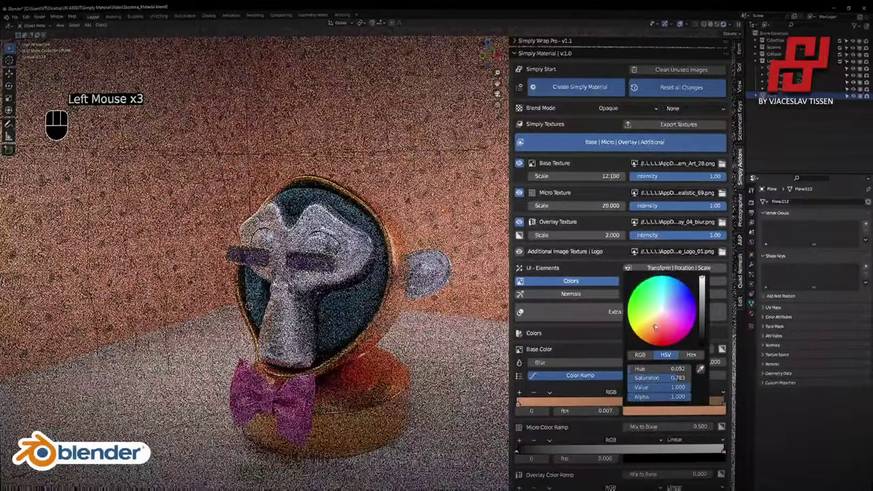
{"action": "left_click", "coordinate": [656, 322]}
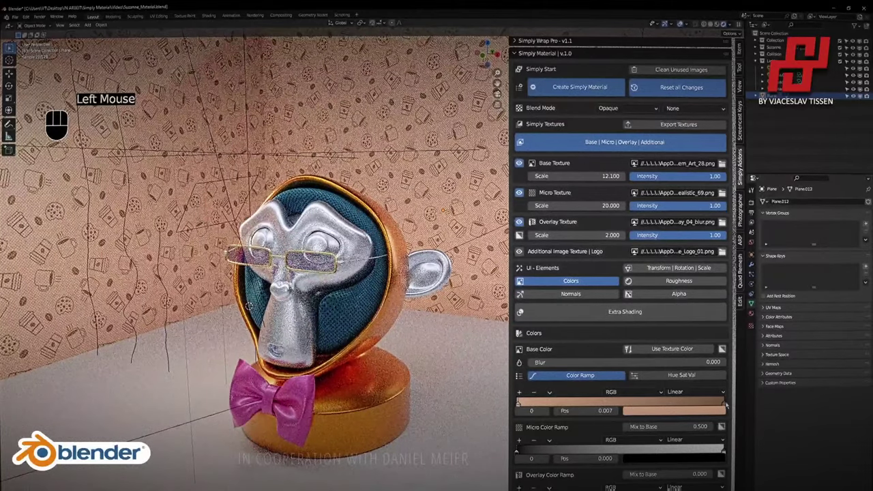
Swap the two stops of the walls' base color ramp so brown comes first and light orange last.
{"action": "left_click", "coordinate": [724, 403]}
{"action": "left_click_drag", "start_coordinate": [724, 404], "coordinate": [574, 405]}
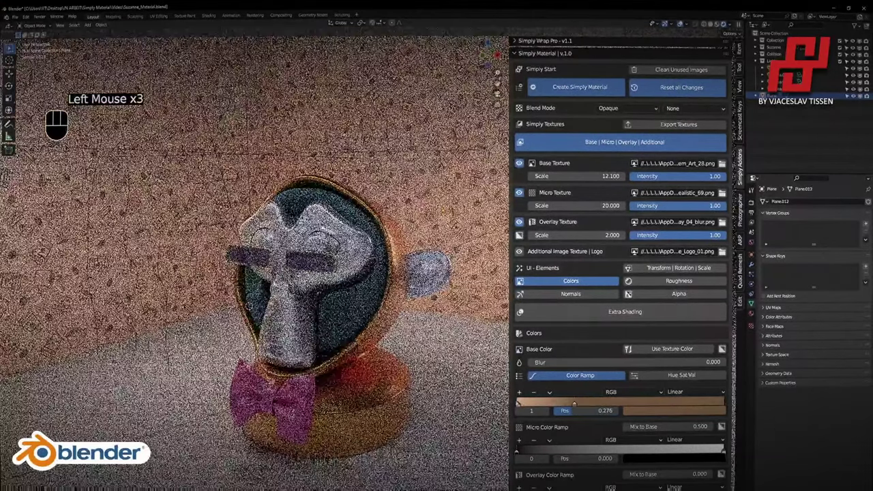
{"action": "left_click_drag", "start_coordinate": [518, 403], "coordinate": [724, 404]}
{"action": "left_click_drag", "start_coordinate": [575, 404], "coordinate": [516, 405]}
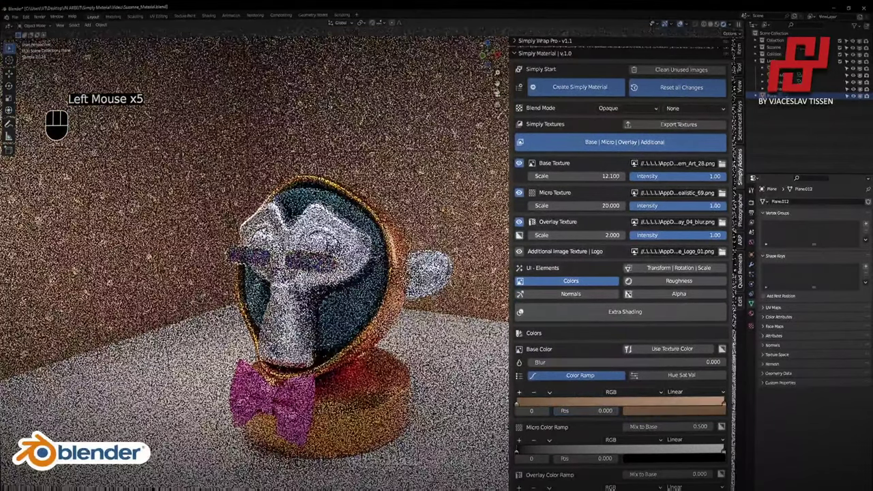
Make the base color ramp's brown stop white (saturation 0, value 1) and swap the stops so white sits at position 1.
{"action": "left_click", "coordinate": [710, 412]}
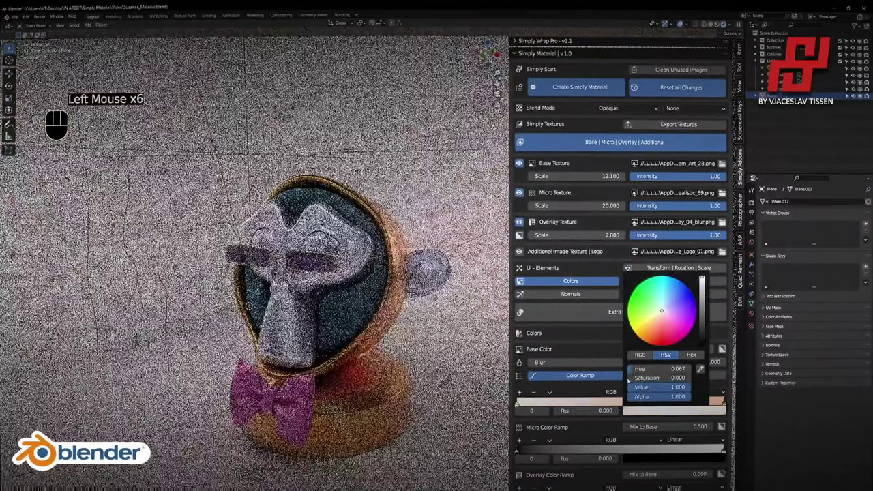
{"action": "left_click_drag", "start_coordinate": [721, 403], "coordinate": [644, 405]}
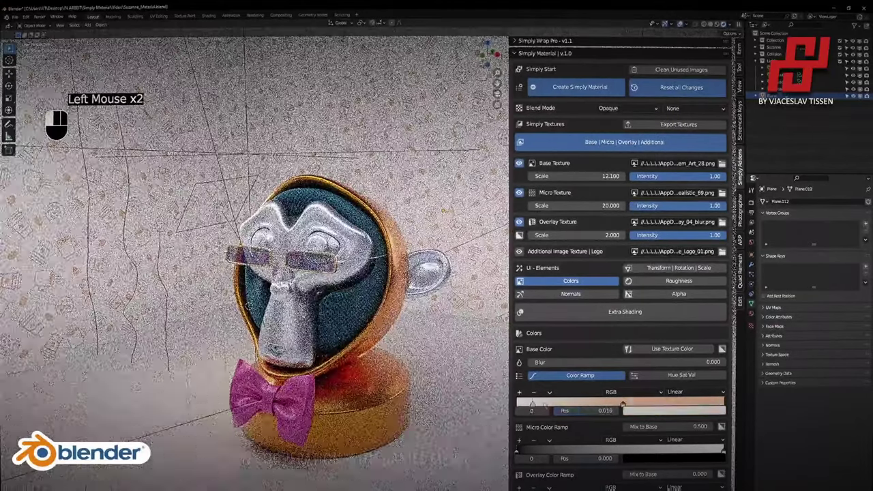
{"action": "left_click_drag", "start_coordinate": [545, 406], "coordinate": [724, 404]}
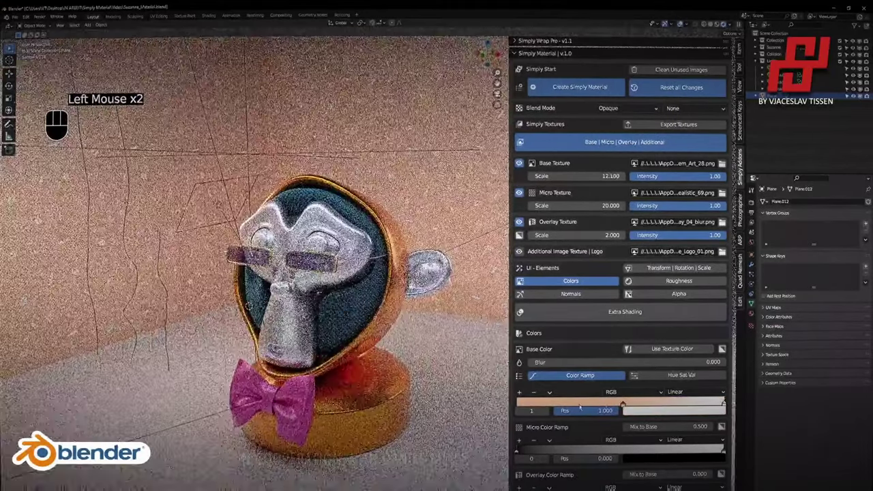
Recolor the first stop of the walls' base color ramp to a dark brown.
{"action": "left_click", "coordinate": [540, 403]}
{"action": "left_click", "coordinate": [655, 412]}
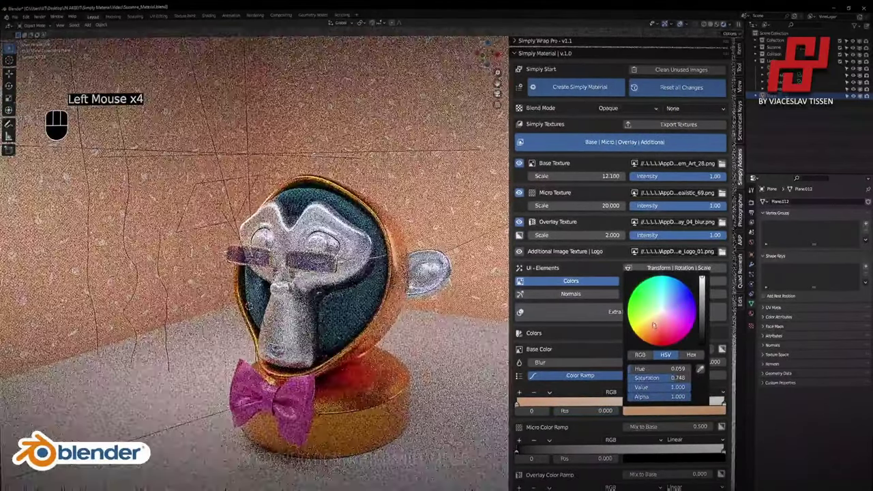
{"action": "left_click_drag", "start_coordinate": [654, 326], "coordinate": [652, 321]}
{"action": "left_click", "coordinate": [702, 314]}
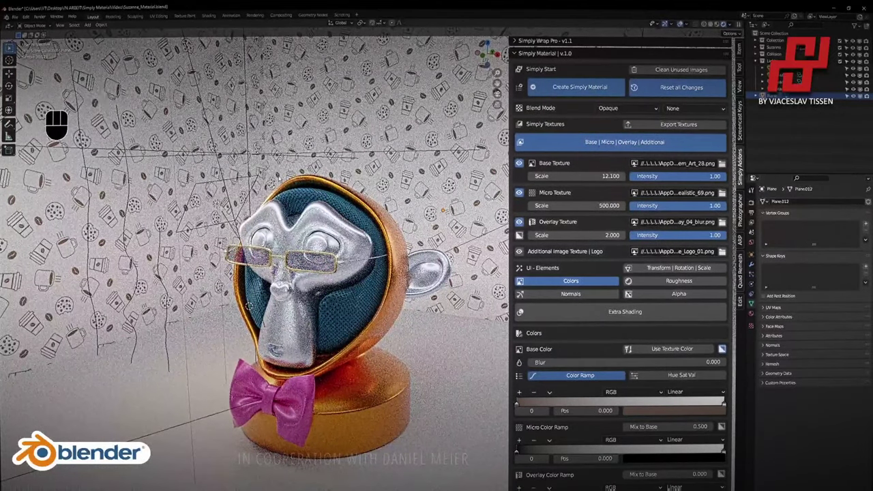
Set the walls' base texture scale to 10 and replace the texture with Pattern_Art_31.png.
{"action": "key", "text": "z"}
{"action": "middle_click_drag", "start_coordinate": [279, 269], "coordinate": [287, 300], "text": "shift"}
{"action": "middle_click_drag", "start_coordinate": [286, 300], "coordinate": [293, 270]}
{"action": "left_click", "coordinate": [603, 177]}
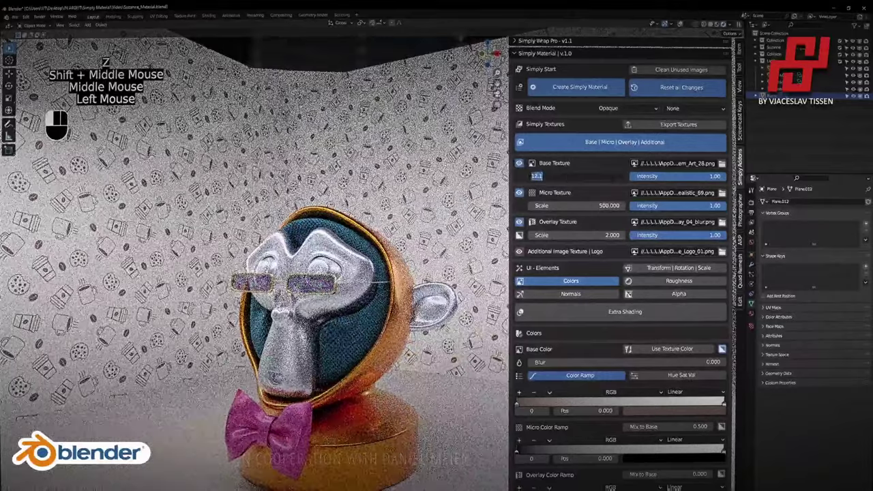
{"action": "type", "text": "10"}
{"action": "key", "text": "Return"}
{"action": "left_click", "coordinate": [723, 164]}
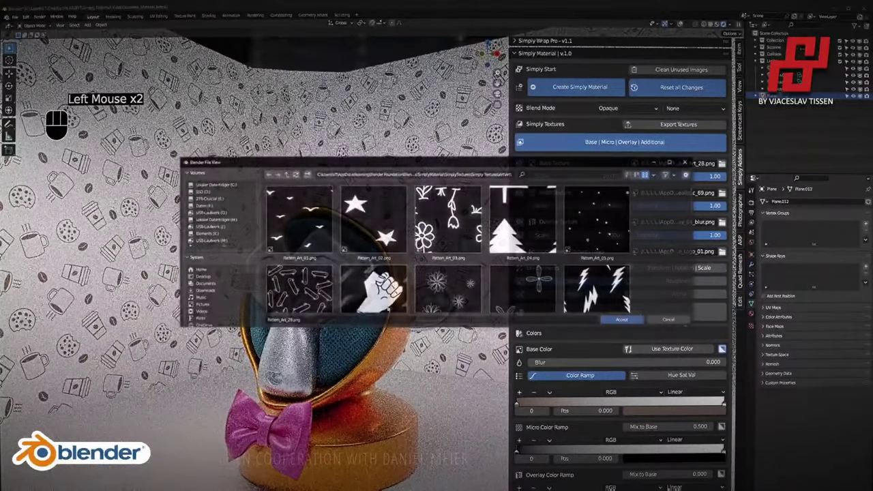
{"action": "double_click", "coordinate": [314, 274]}
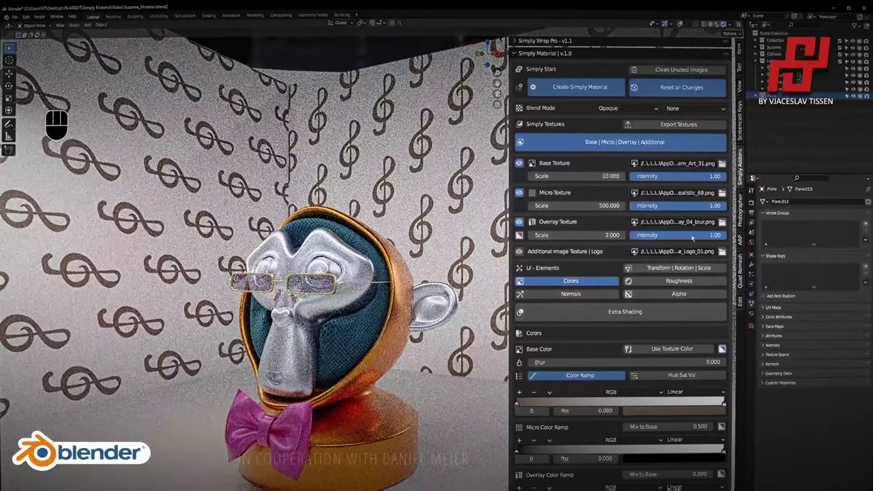
Shift the first stop of the walls' base color ramp to a dark bluish grey.
{"action": "left_click", "coordinate": [673, 412]}
{"action": "left_click", "coordinate": [517, 403]}
{"action": "left_click", "coordinate": [683, 412]}
{"action": "left_click_drag", "start_coordinate": [666, 315], "coordinate": [667, 308]}
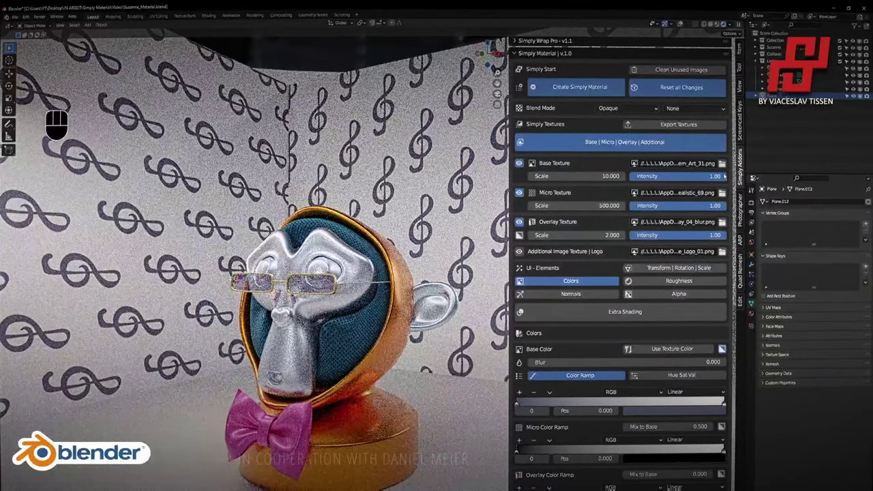
Replace the walls' base texture with Pattern_Art_24.png.
{"action": "left_click", "coordinate": [721, 163]}
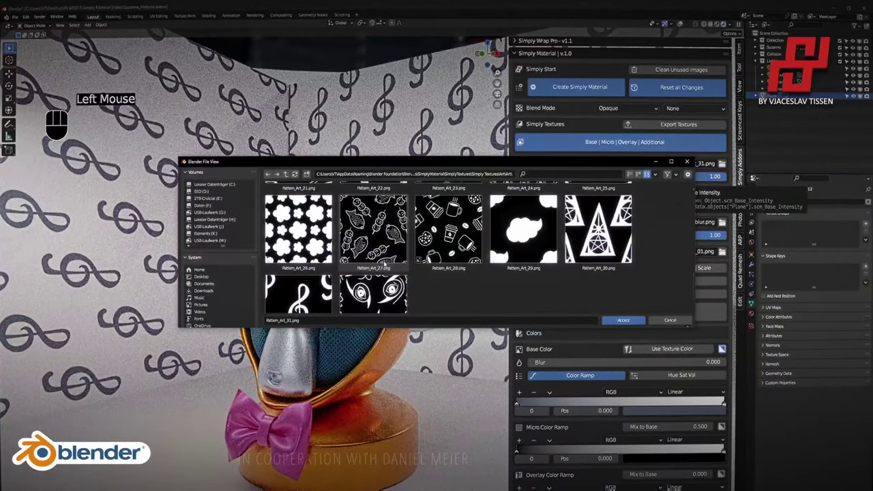
{"action": "scroll", "coordinate": [496, 239], "scroll_direction": "up", "scroll_amount": 2}
{"action": "double_click", "coordinate": [523, 218]}
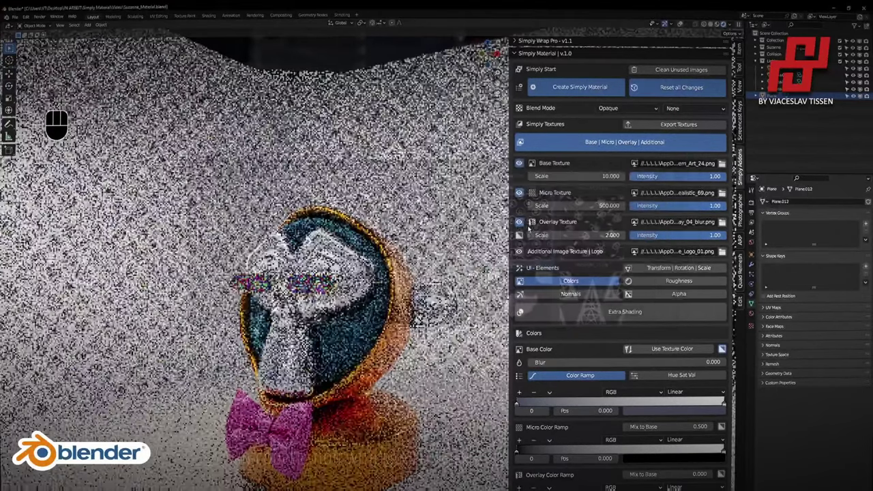
Recolor the first stop of the walls' base color ramp to a bright golden orange.
{"action": "left_click", "coordinate": [692, 410]}
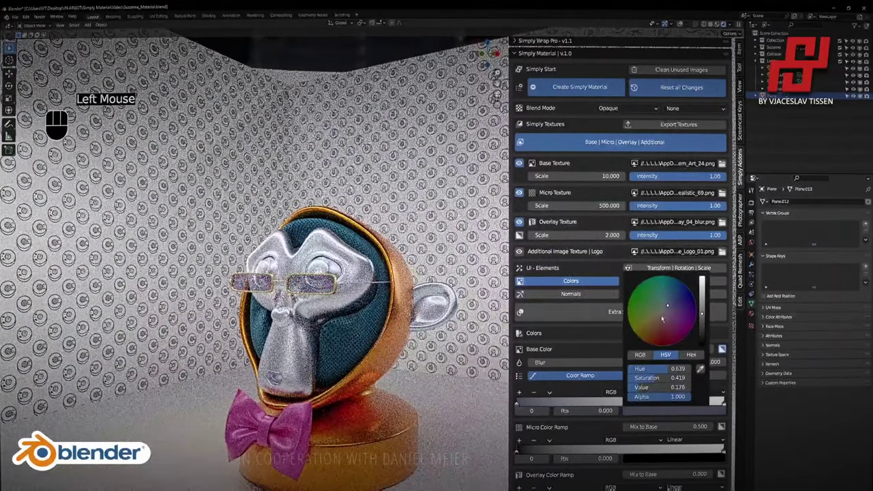
{"action": "left_click_drag", "start_coordinate": [661, 315], "coordinate": [649, 344]}
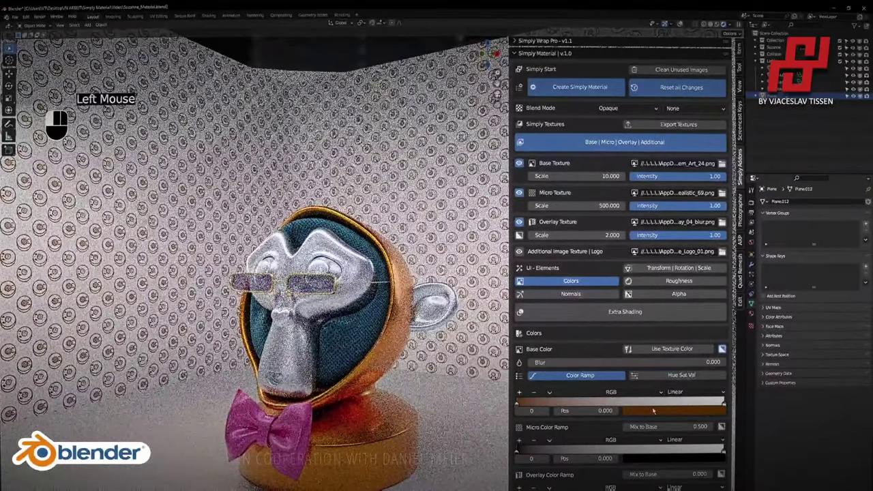
{"action": "left_click", "coordinate": [653, 411]}
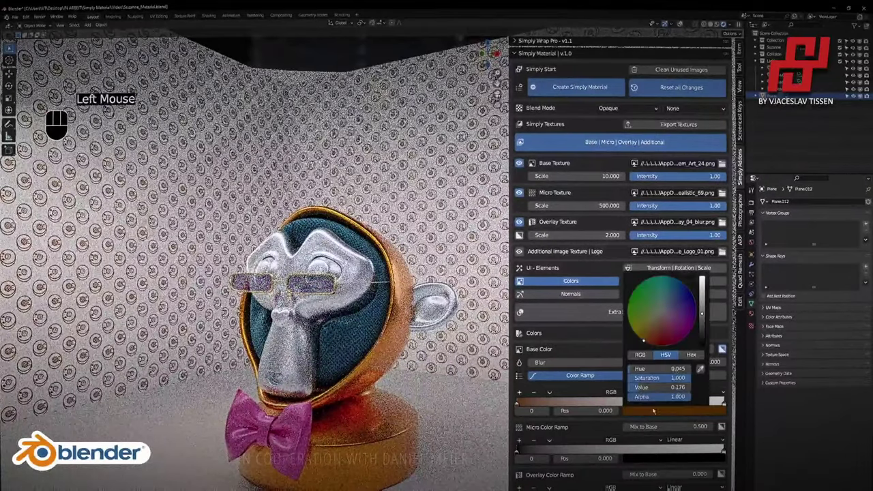
{"action": "left_click", "coordinate": [646, 334]}
{"action": "left_click_drag", "start_coordinate": [701, 311], "coordinate": [701, 276]}
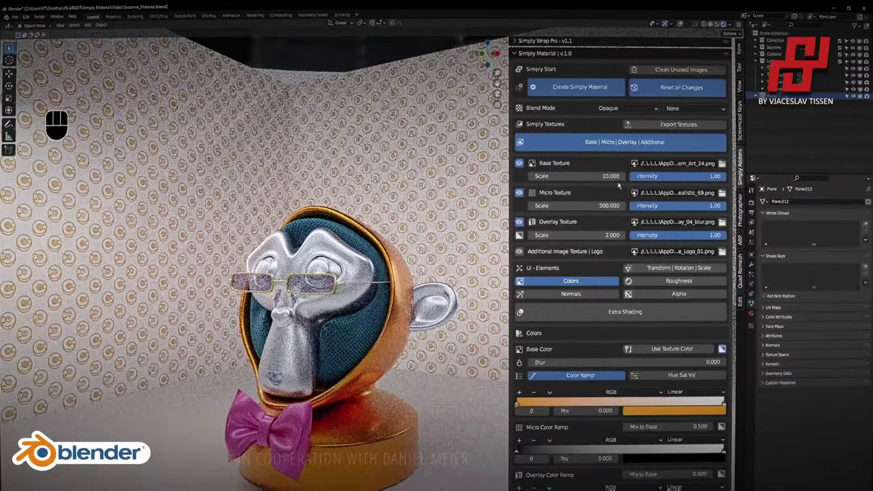
Set the walls' base texture scale to 5 and replace the texture with Pattern_Flowers_04.png from the Flowers folder.
{"action": "left_click_drag", "start_coordinate": [614, 177], "coordinate": [583, 178]}
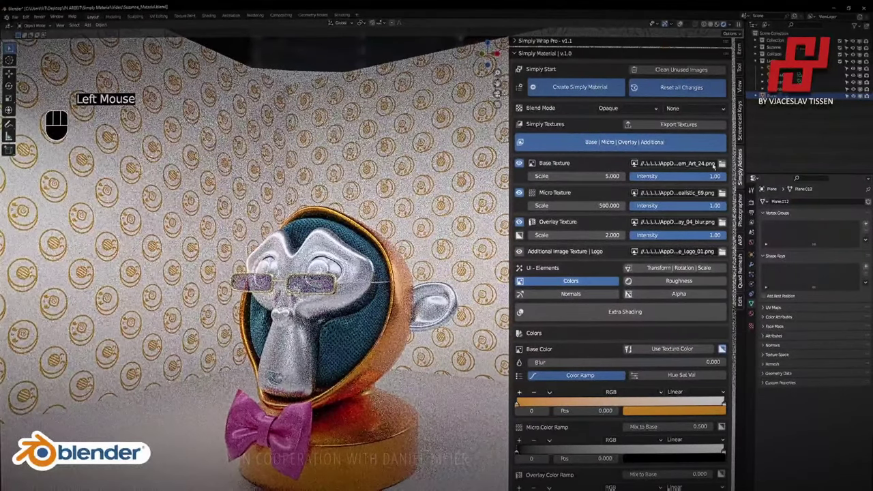
{"action": "left_click", "coordinate": [721, 163]}
{"action": "left_click", "coordinate": [287, 175]}
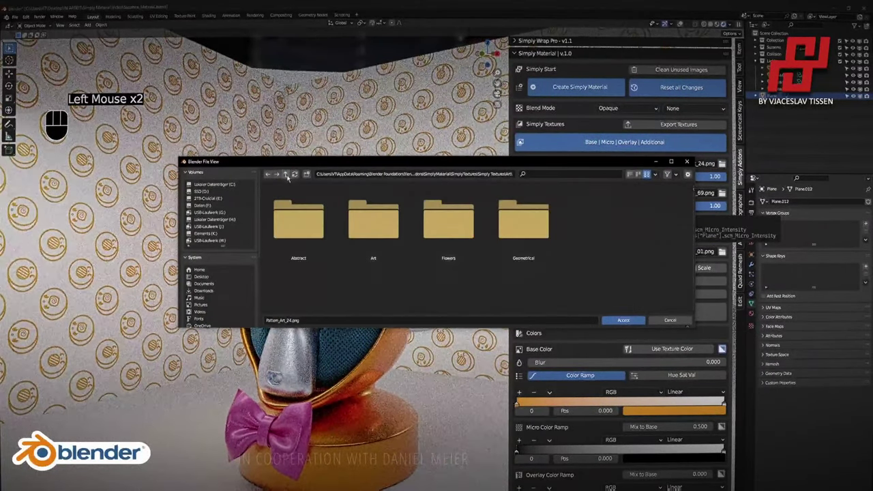
{"action": "double_click", "coordinate": [444, 226]}
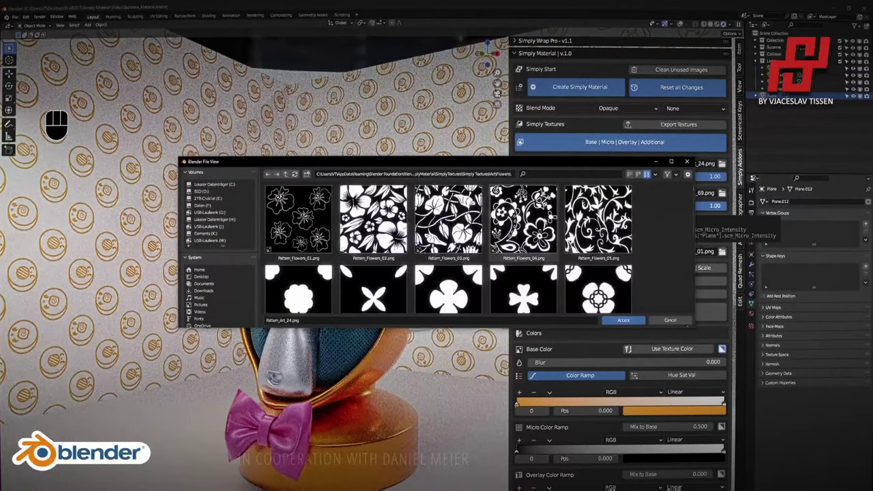
{"action": "double_click", "coordinate": [517, 220]}
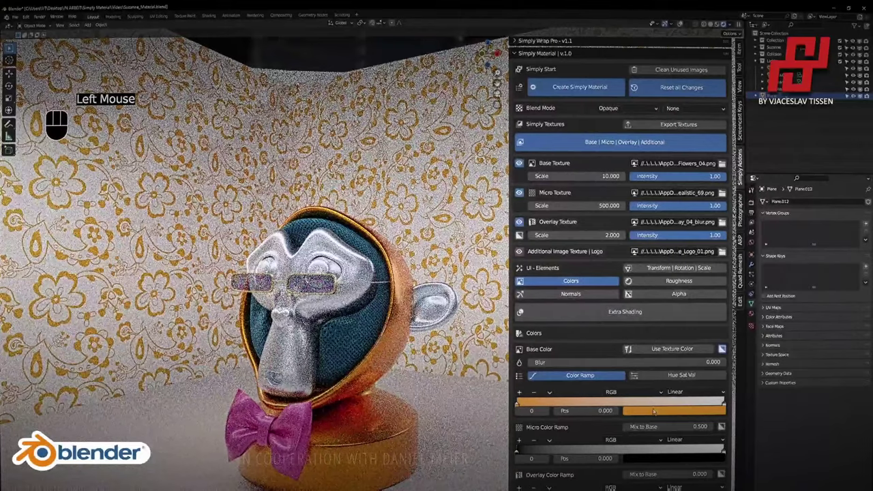
Recolor the first stop of the walls' base color ramp to pink.
{"action": "left_click", "coordinate": [653, 411]}
{"action": "left_click", "coordinate": [674, 324]}
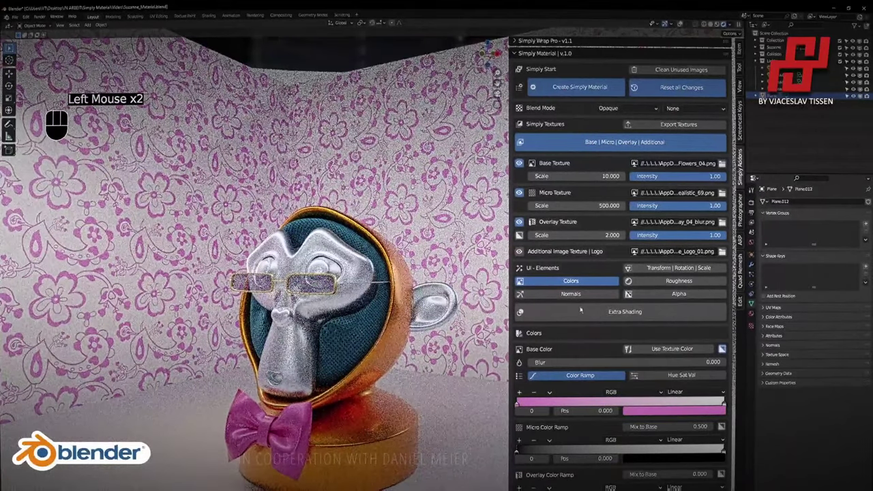
Toggle the inversion of the walls' base color and move the ramp's second stop to position 0.199.
{"action": "middle_click_drag", "start_coordinate": [368, 273], "coordinate": [344, 245], "text": "shift"}
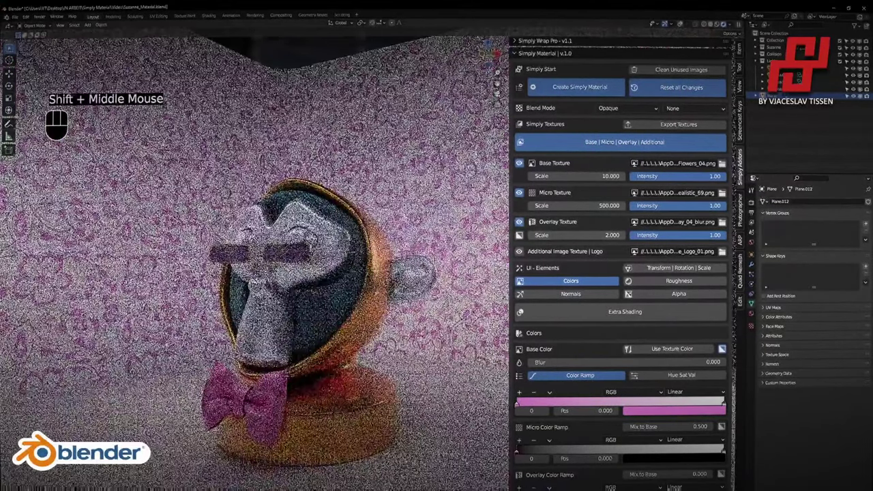
{"action": "left_click", "coordinate": [722, 349]}
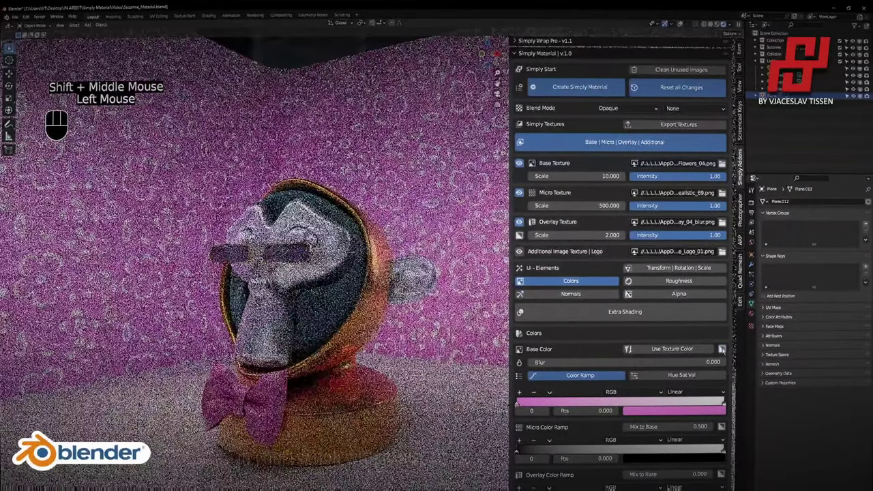
{"action": "left_click_drag", "start_coordinate": [724, 404], "coordinate": [558, 403]}
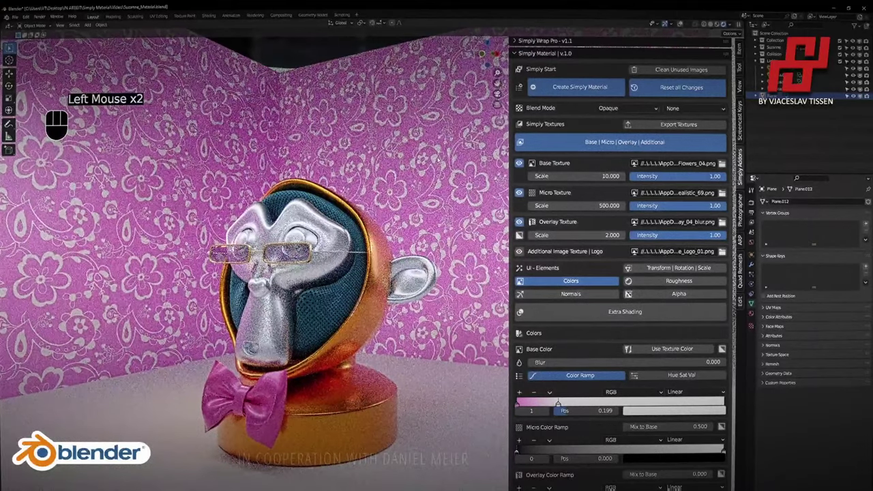
Replace the walls' base texture with Pattern_Flowers_18.png.
{"action": "left_click", "coordinate": [722, 164]}
{"action": "scroll", "coordinate": [469, 252], "scroll_direction": "down", "scroll_amount": 5}
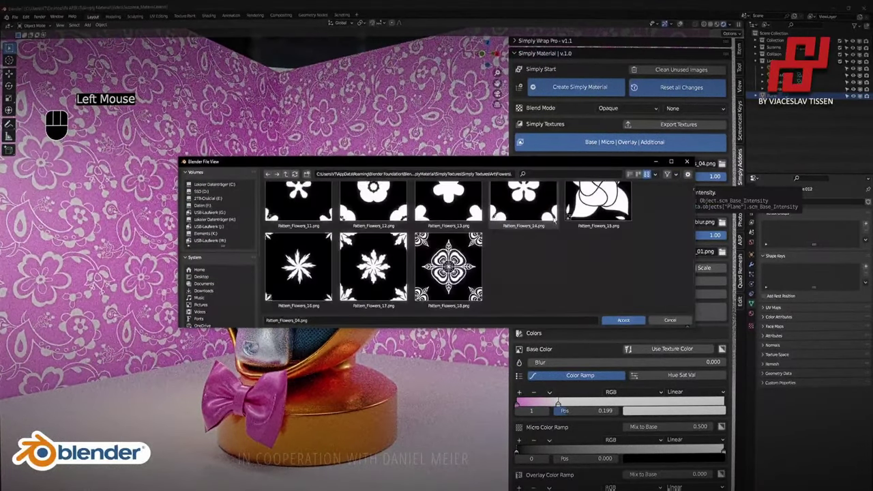
{"action": "double_click", "coordinate": [463, 251]}
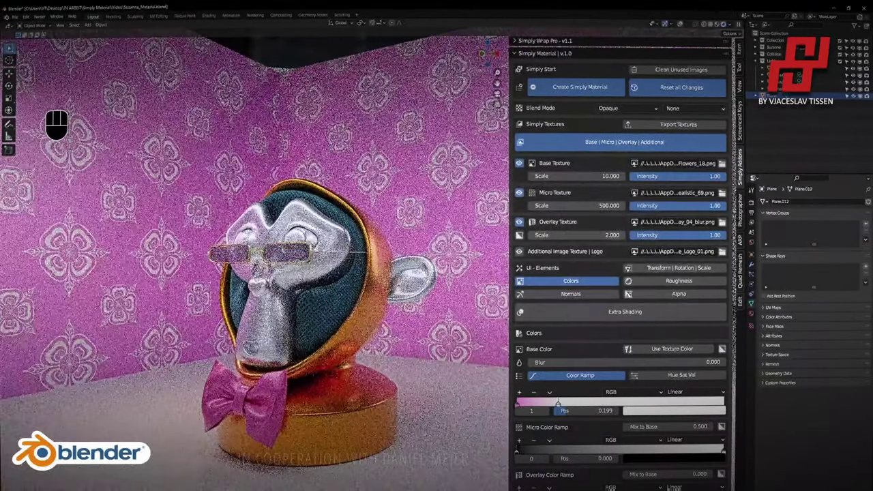
Replace the walls' base texture with Pattern_Geometrical_03.png from the Geometrical folder.
{"action": "left_click", "coordinate": [722, 163]}
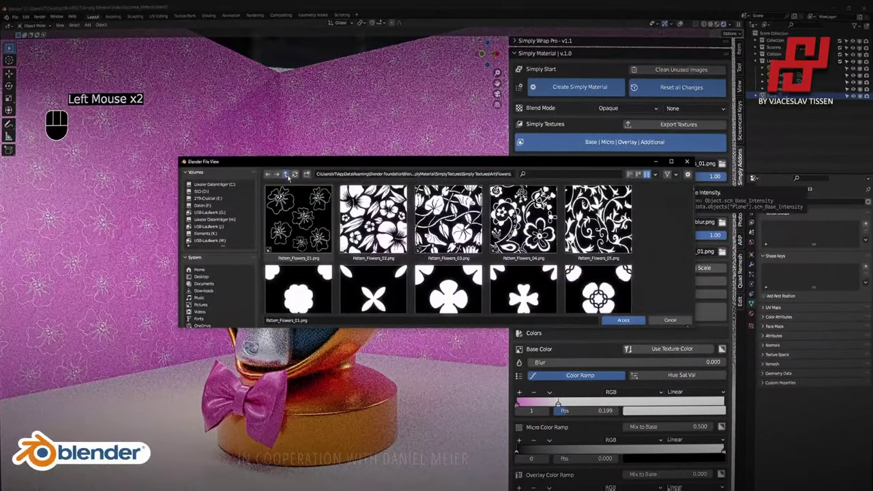
{"action": "left_click", "coordinate": [287, 174]}
{"action": "double_click", "coordinate": [495, 217]}
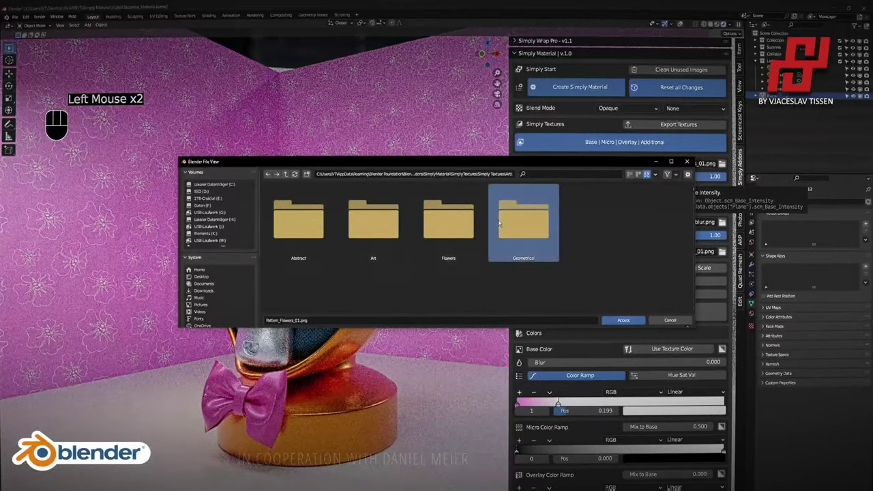
{"action": "double_click", "coordinate": [434, 239]}
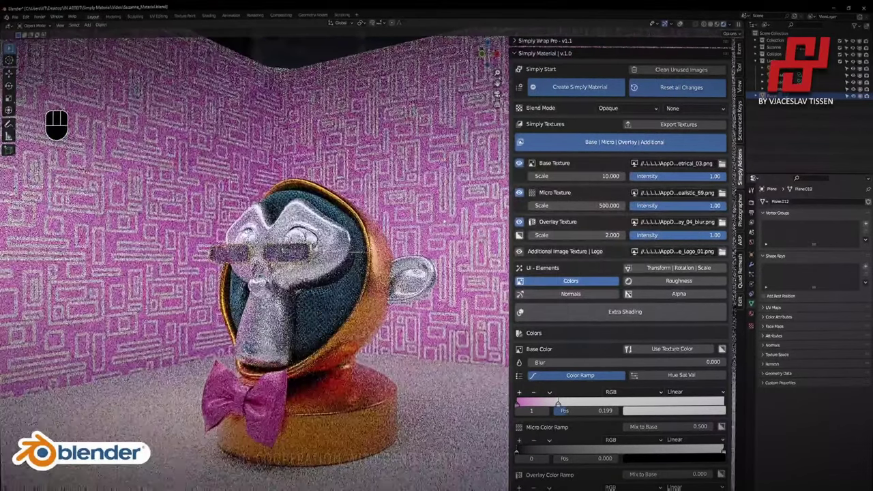
Move the second stop of the walls' base color ramp to position 0.803 and recolor it to black.
{"action": "left_click_drag", "start_coordinate": [559, 404], "coordinate": [684, 404]}
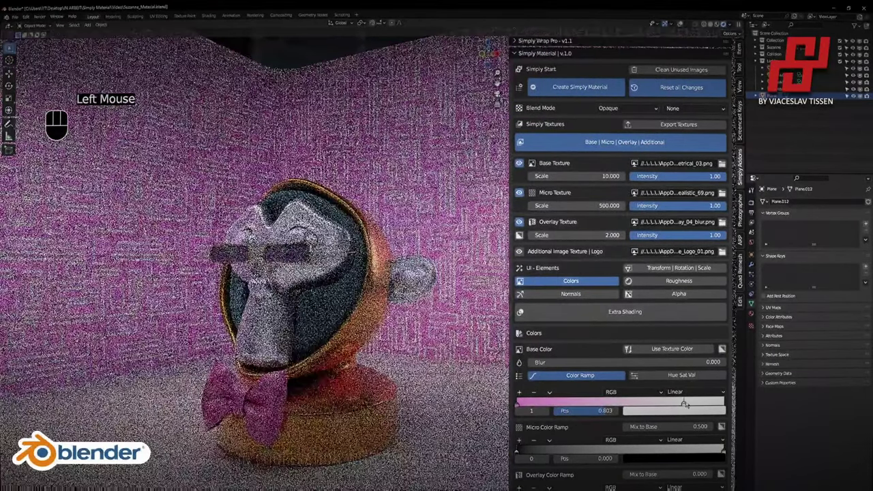
{"action": "left_click", "coordinate": [682, 411]}
{"action": "left_click_drag", "start_coordinate": [699, 333], "coordinate": [697, 320]}
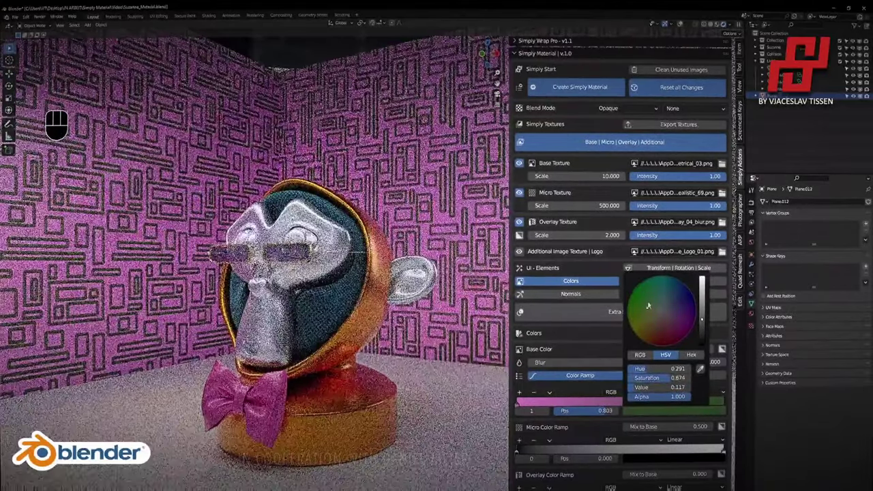
{"action": "left_click", "coordinate": [654, 326]}
{"action": "left_click_drag", "start_coordinate": [701, 317], "coordinate": [702, 344]}
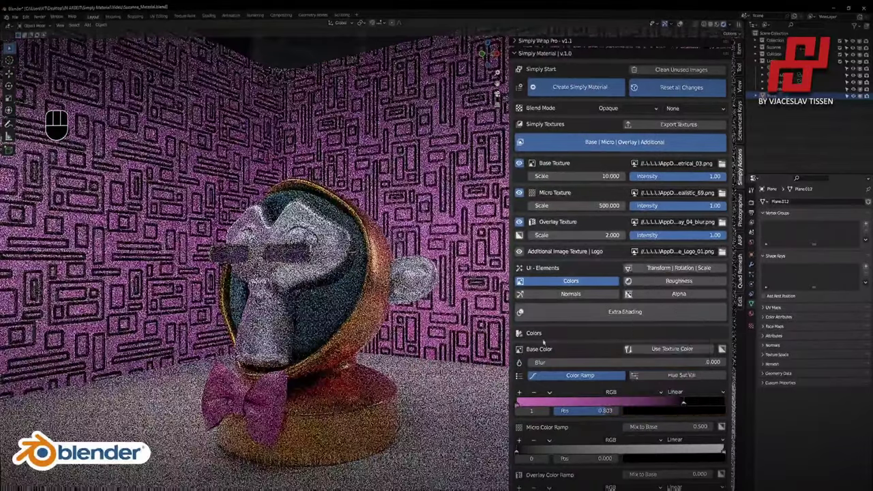
Recolor the first stop of the walls' base color ramp to white.
{"action": "left_click", "coordinate": [520, 403]}
{"action": "left_click", "coordinate": [674, 410]}
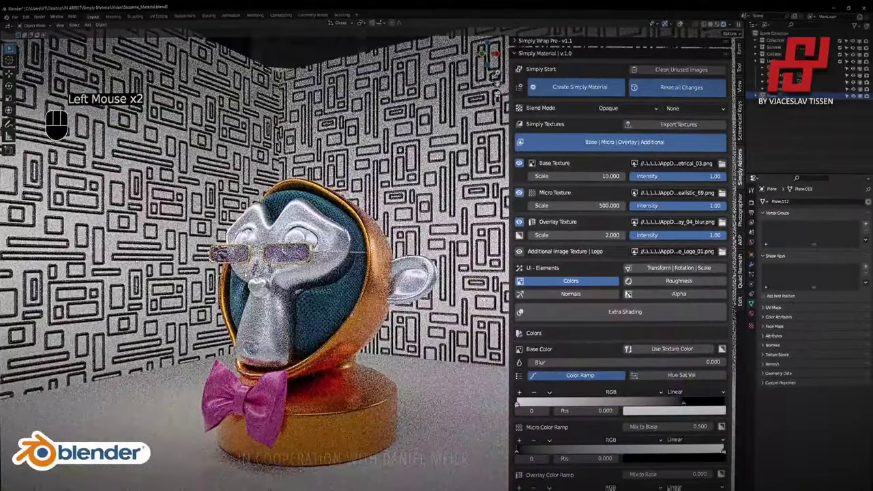
Replace the walls' base texture with the dotted Pattern_Geometrical_16.png.
{"action": "middle_click_drag", "start_coordinate": [409, 272], "coordinate": [409, 271], "text": "shift"}
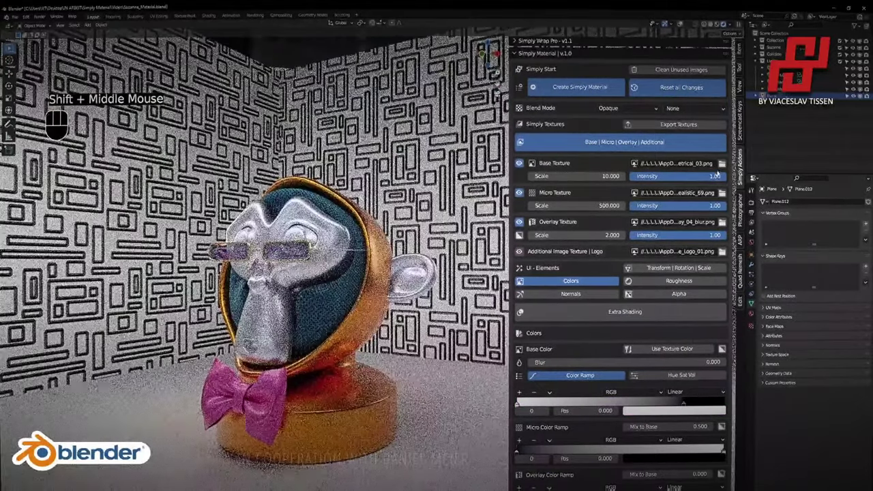
{"action": "left_click", "coordinate": [722, 163]}
{"action": "scroll", "coordinate": [595, 232], "scroll_direction": "down", "scroll_amount": 5}
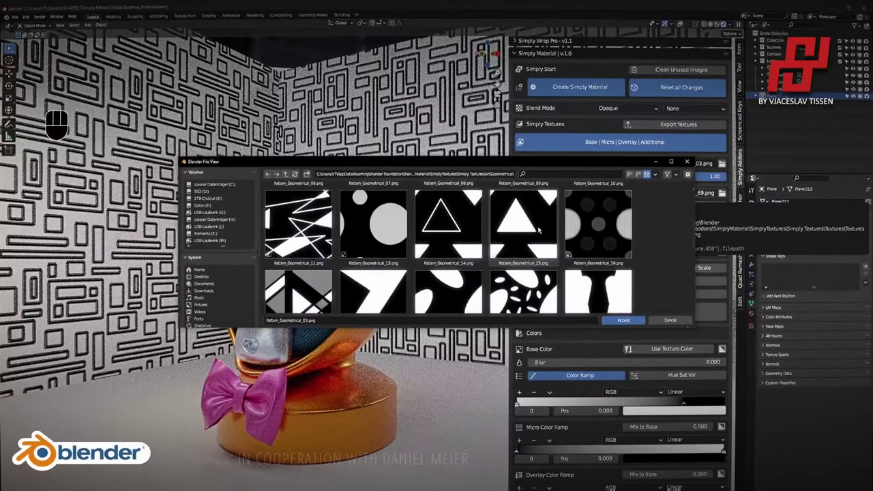
{"action": "double_click", "coordinate": [602, 234]}
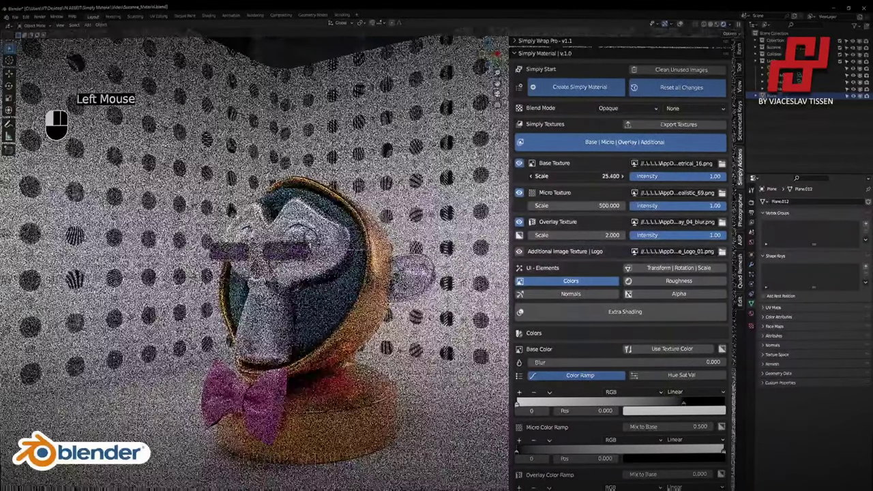
Set the walls' base texture scale to 52.1 and replace the texture with Pattern_Geometrical_29.png.
{"action": "left_click_drag", "start_coordinate": [580, 176], "coordinate": [621, 176]}
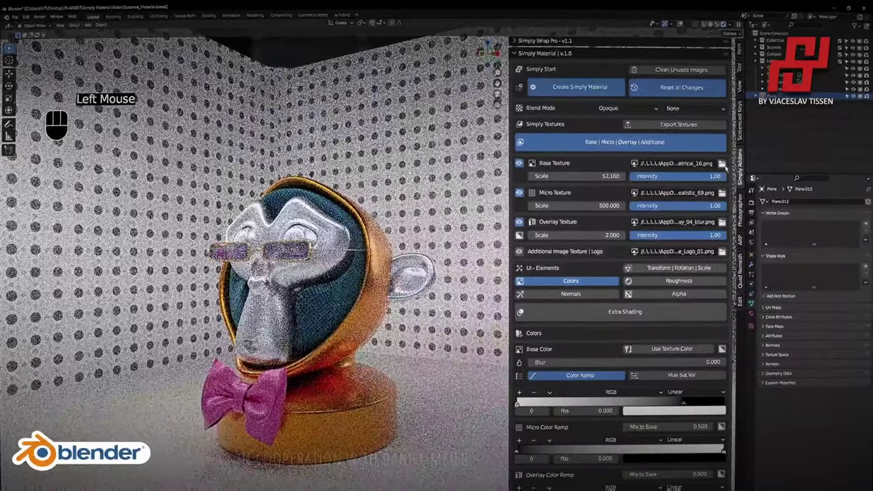
{"action": "left_click", "coordinate": [722, 164]}
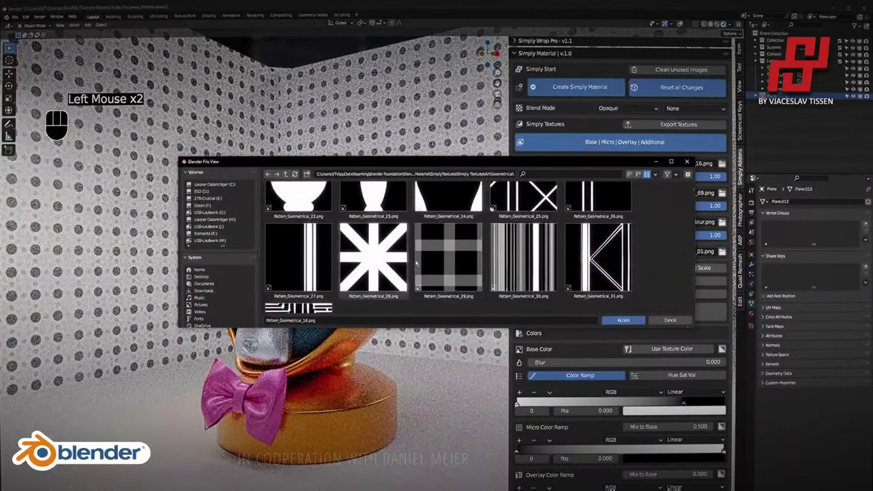
{"action": "double_click", "coordinate": [521, 259]}
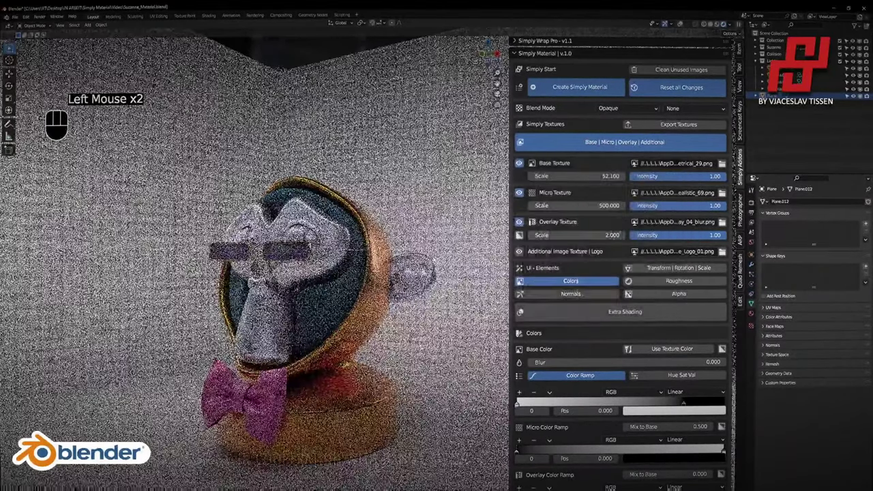
Replace the walls' base texture with AI_Textures_Royal_05.png from the AI Textures Historical folder and switch the base color to Use Texture Color.
{"action": "left_click", "coordinate": [722, 163]}
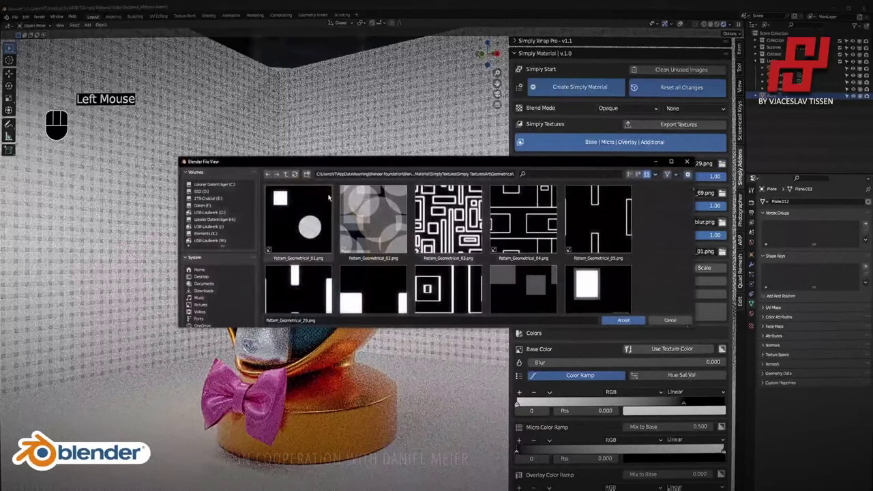
{"action": "left_click", "coordinate": [286, 174]}
{"action": "left_click", "coordinate": [287, 174]}
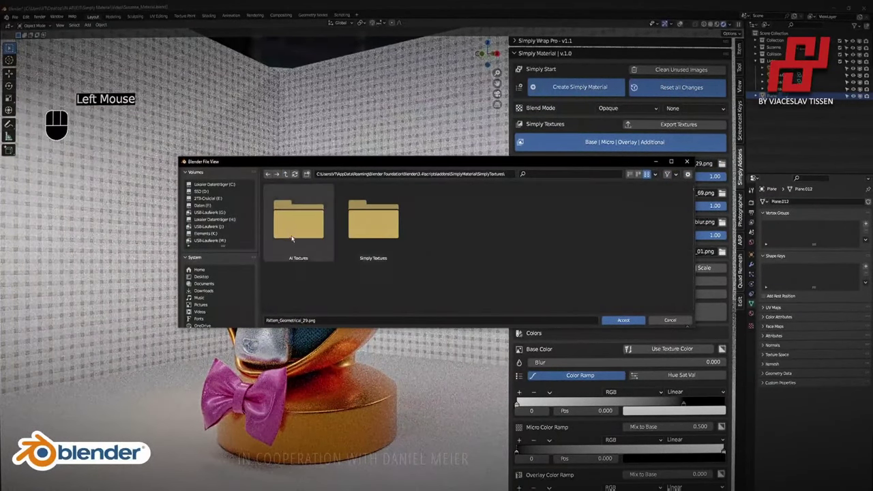
{"action": "double_click", "coordinate": [298, 222]}
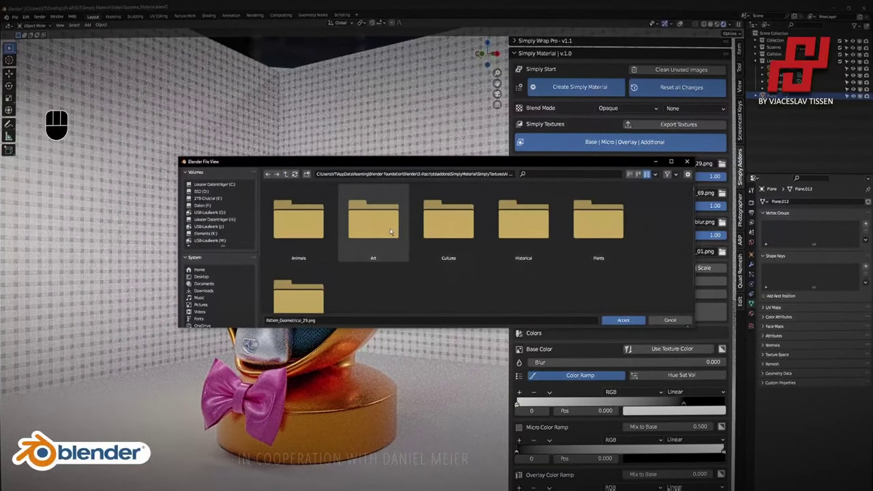
{"action": "left_click", "coordinate": [550, 216]}
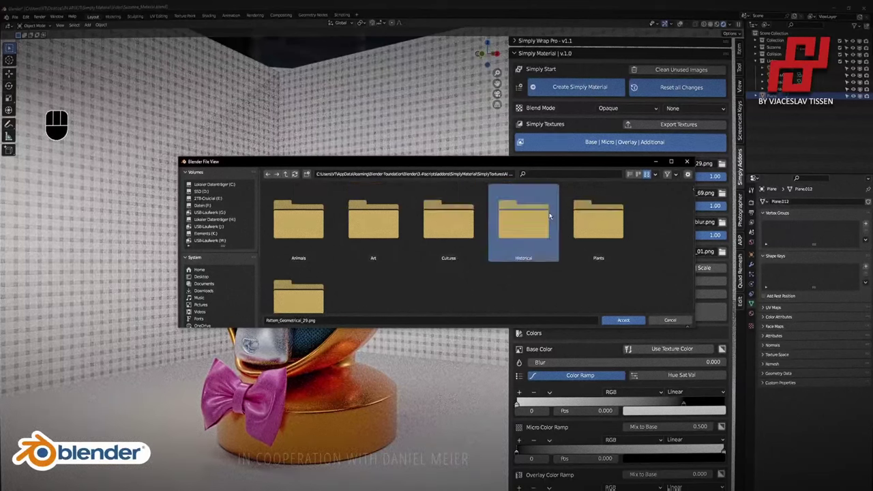
{"action": "double_click", "coordinate": [549, 215]}
{"action": "scroll", "coordinate": [486, 235], "scroll_direction": "down", "scroll_amount": 15}
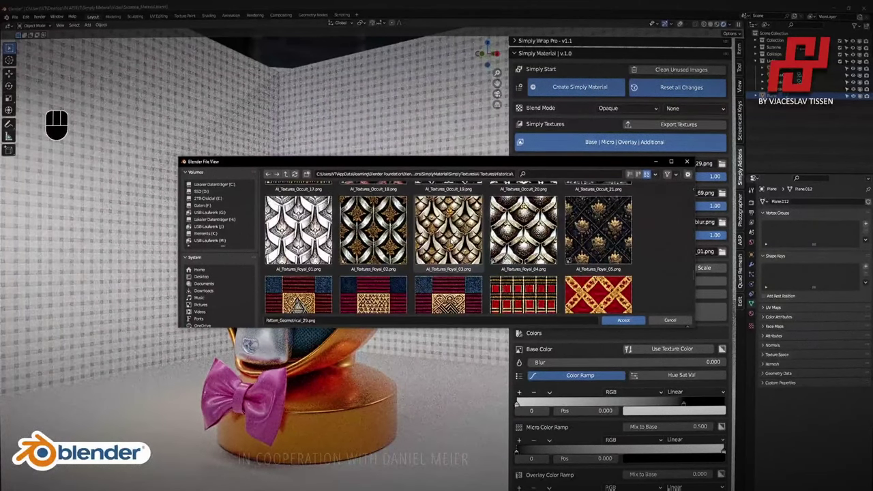
{"action": "scroll", "coordinate": [485, 235], "scroll_direction": "down", "scroll_amount": 1}
{"action": "left_click", "coordinate": [604, 219]}
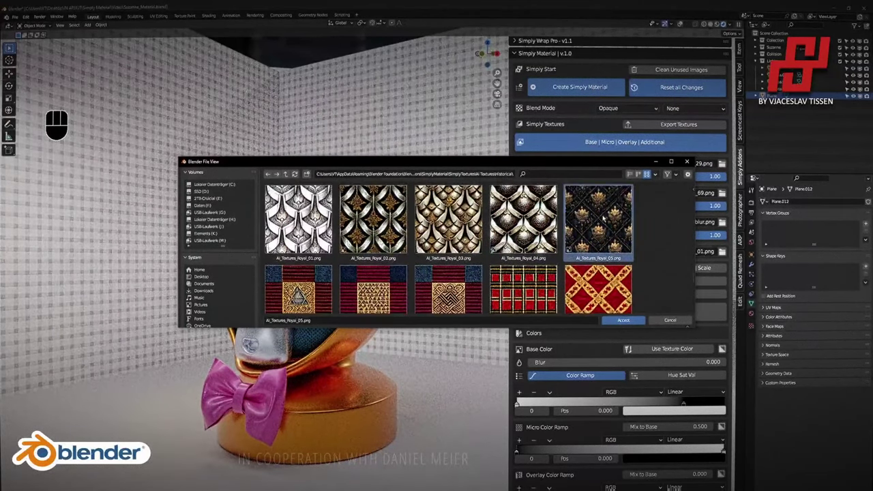
{"action": "double_click", "coordinate": [600, 219]}
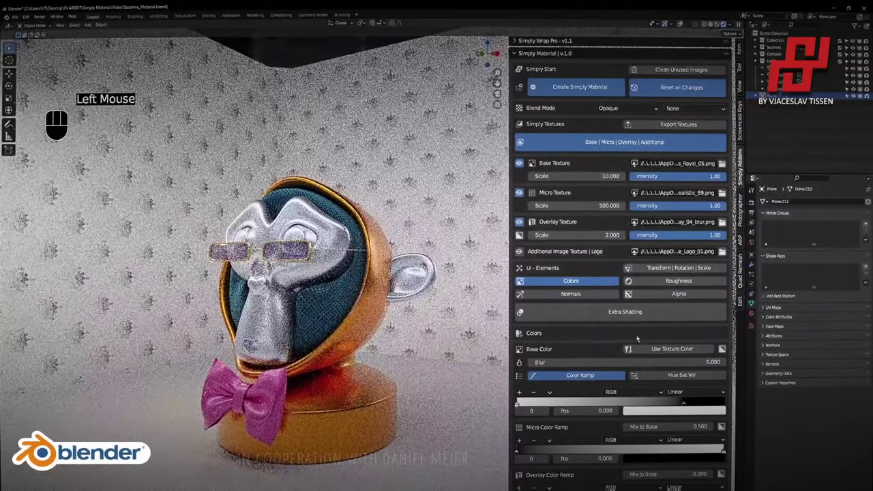
{"action": "left_click", "coordinate": [669, 349]}
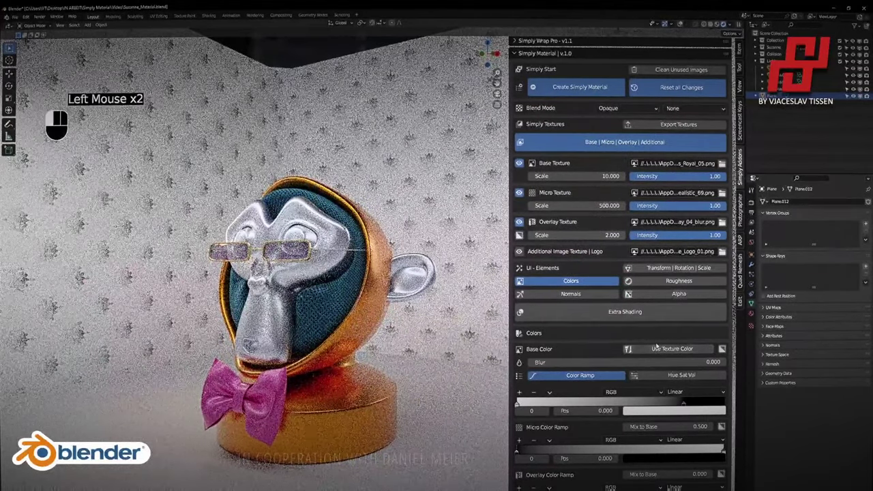
Enable Use Texture Color on the walls and try base texture scales of 5 and 2, ending at 10.
{"action": "left_click", "coordinate": [669, 349]}
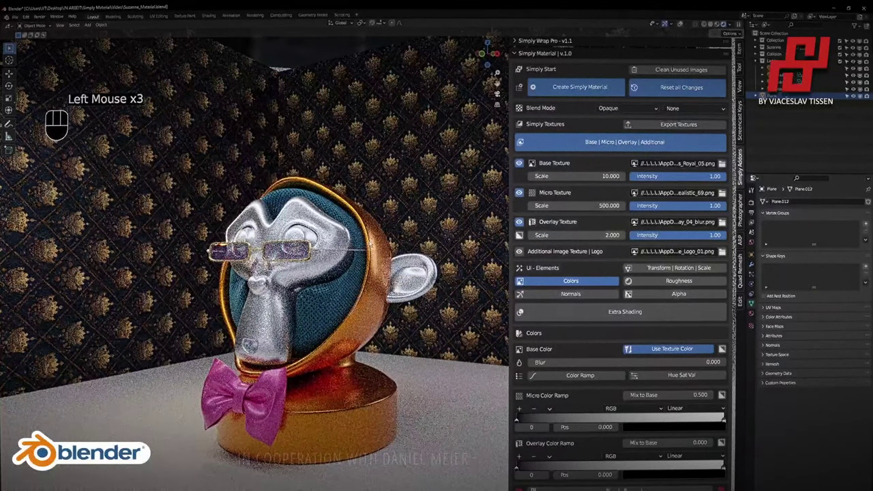
{"action": "type", "text": "5"}
{"action": "key", "text": "Return"}
{"action": "left_click", "coordinate": [606, 178]}
{"action": "type", "text": "2"}
{"action": "key", "text": "Return"}
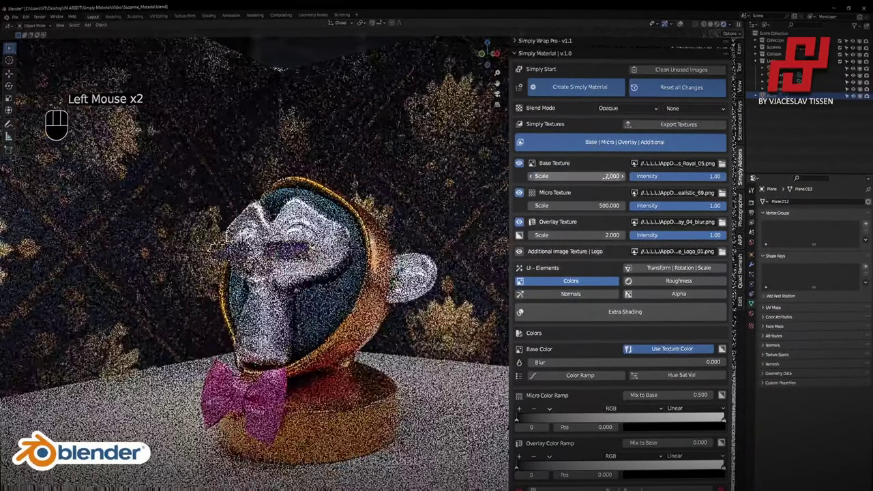
{"action": "left_click", "coordinate": [607, 178]}
{"action": "type", "text": "10"}
{"action": "key", "text": "Return"}
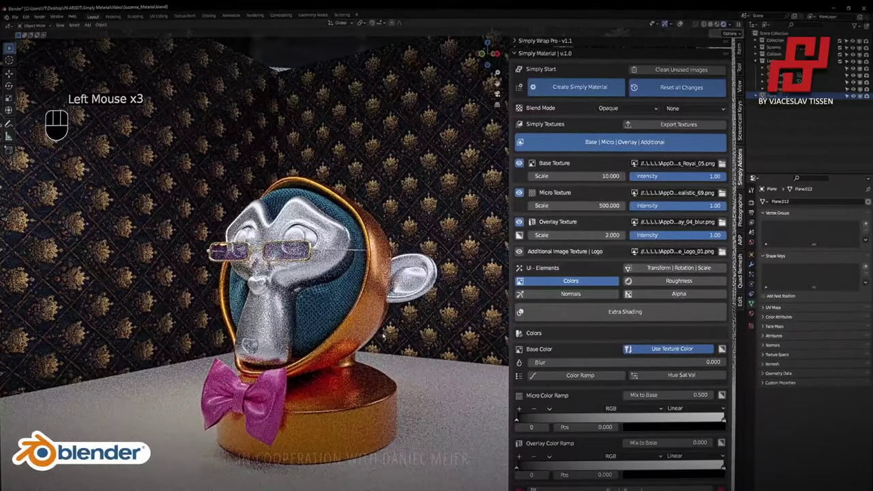
{"action": "middle_click_drag", "start_coordinate": [264, 318], "coordinate": [316, 312]}
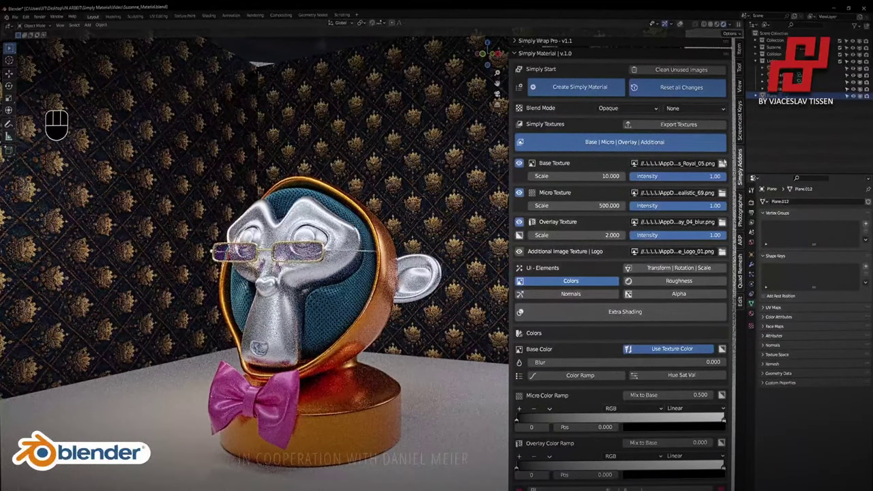
Replace the walls' base texture with AI_Textures_Medieval_26.png and try a base scale of 50 before setting 10.
{"action": "left_click", "coordinate": [722, 164]}
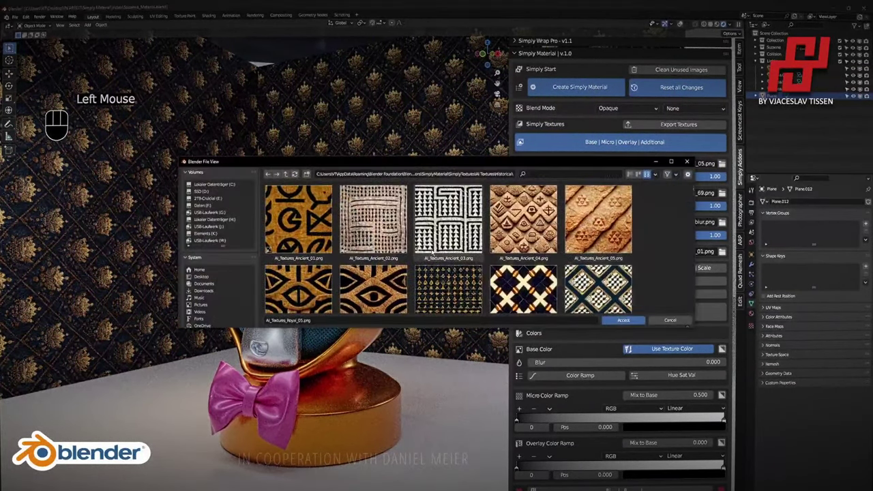
{"action": "scroll", "coordinate": [303, 228], "scroll_direction": "down", "scroll_amount": 5}
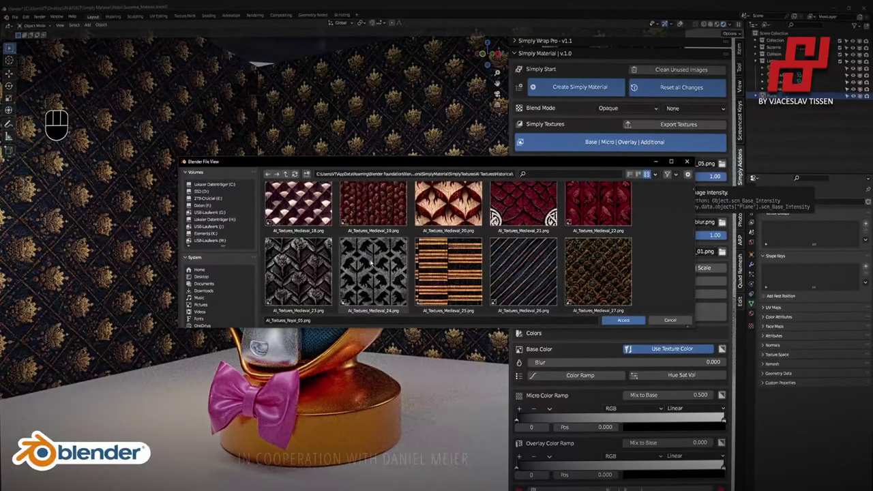
{"action": "double_click", "coordinate": [522, 278]}
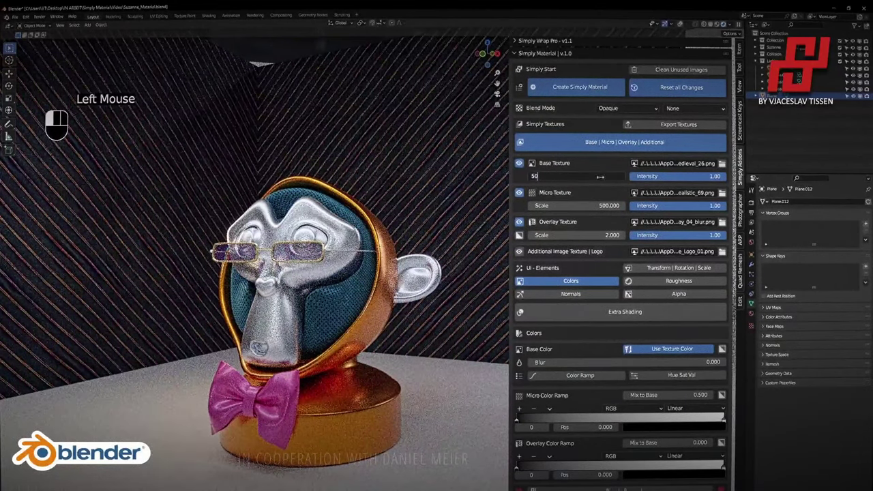
{"action": "left_click", "coordinate": [600, 176]}
{"action": "type", "text": "50"}
{"action": "key", "text": "Return"}
{"action": "type", "text": "10"}
{"action": "key", "text": "Return"}
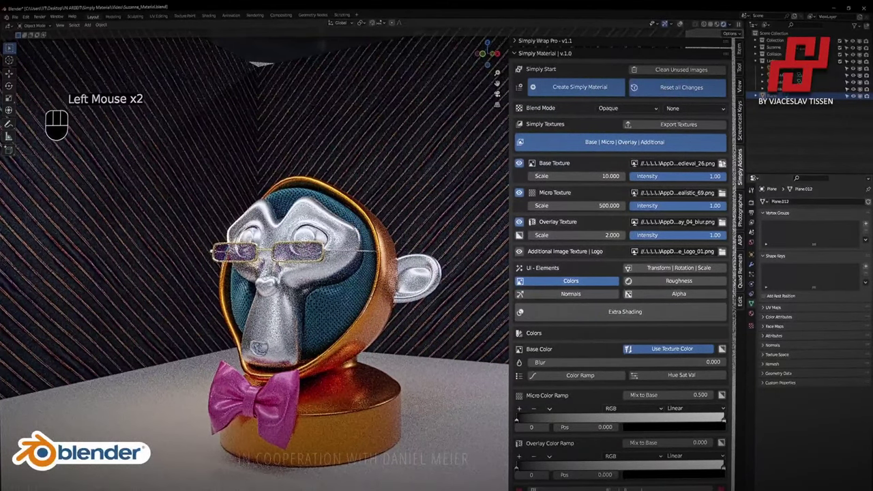
Replace the walls' base texture with AI_Textures_Masonic_03.png.
{"action": "left_click", "coordinate": [721, 164]}
{"action": "double_click", "coordinate": [598, 286]}
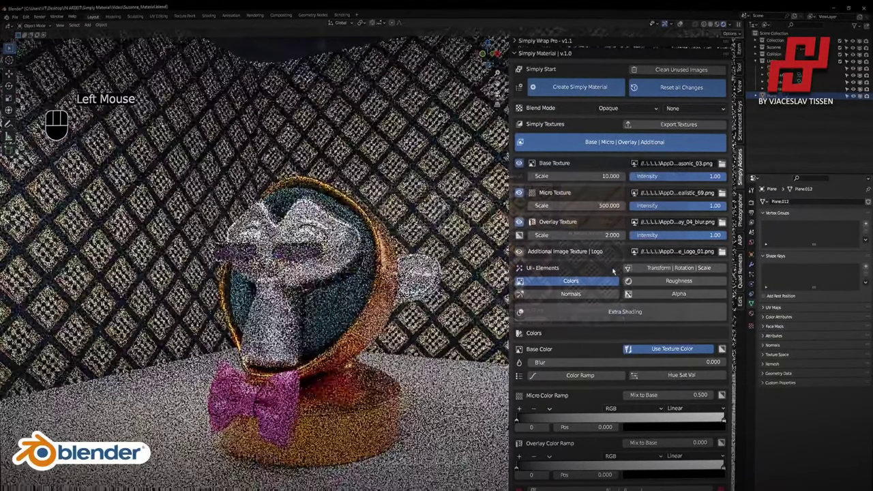
{"action": "right_click", "coordinate": [412, 427]}
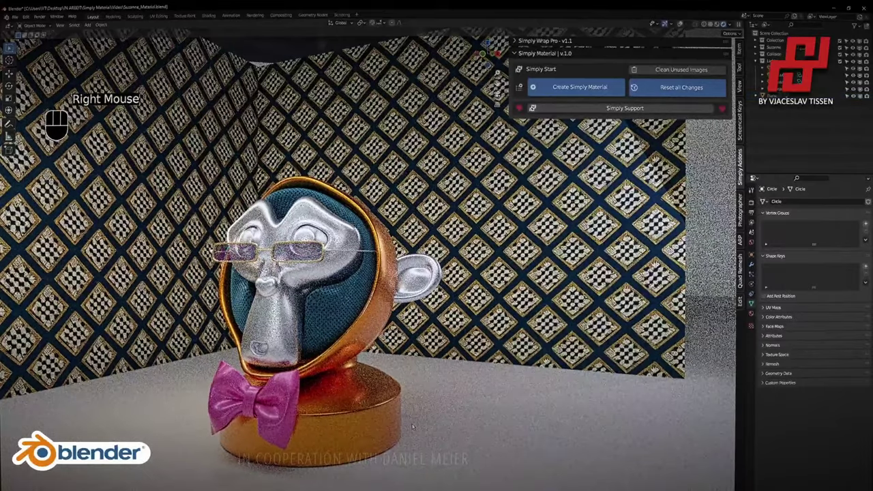
{"action": "middle_click_drag", "start_coordinate": [412, 427], "coordinate": [384, 391], "text": "shift"}
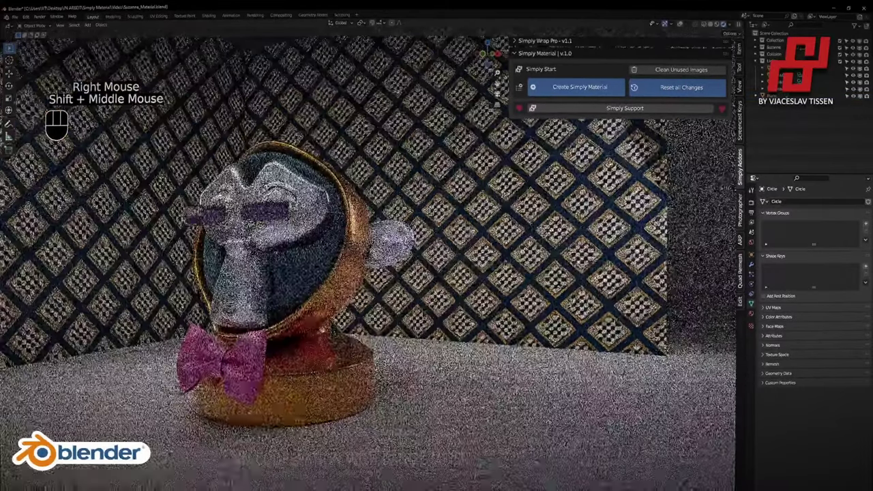
Reselect the walls and replace their base texture with AI_Textures_Occult_01.png.
{"action": "right_click", "coordinate": [437, 364]}
{"action": "right_click", "coordinate": [464, 287]}
{"action": "left_click", "coordinate": [724, 164]}
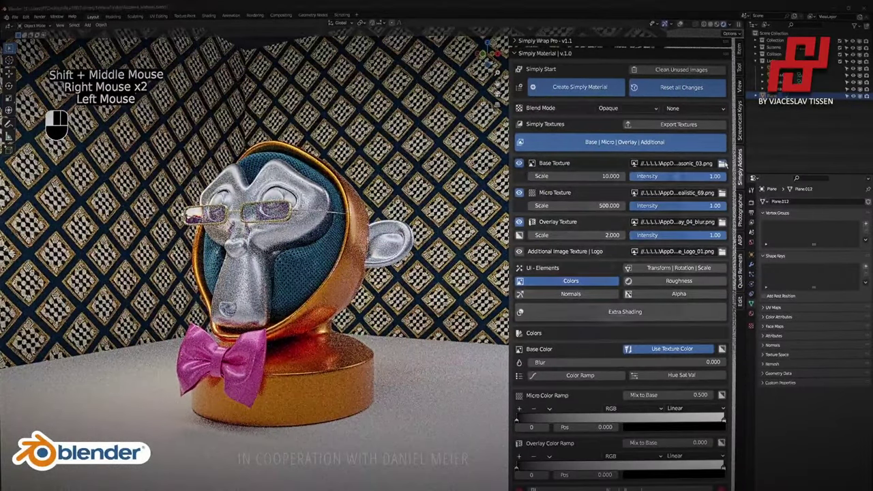
{"action": "scroll", "coordinate": [563, 266], "scroll_direction": "down", "scroll_amount": 5}
{"action": "double_click", "coordinate": [585, 266]}
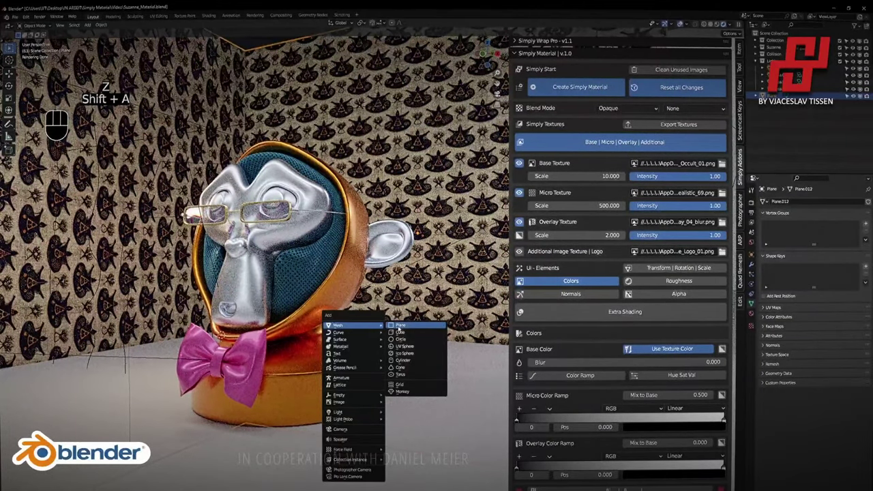
Add a plane at the world origin, scaled about 2.253 times and raised slightly to cover the floor.
{"action": "left_click", "coordinate": [399, 328]}
{"action": "key", "text": "alt+g"}
{"action": "key", "text": "s"}
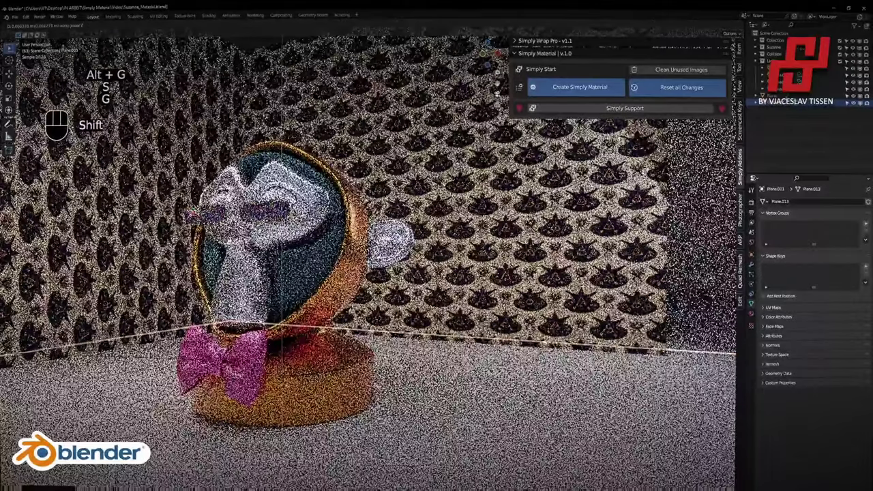
{"action": "key", "text": "g"}
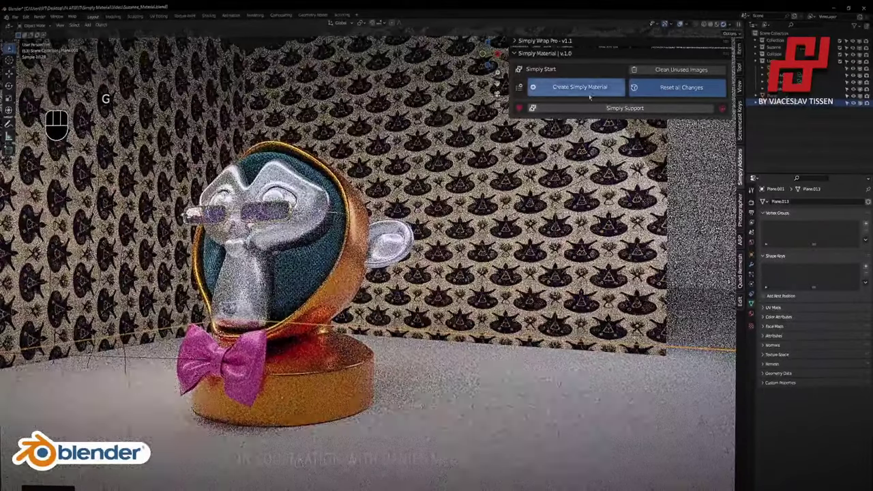
Create a Simply Material on the new floor plane and raise the plane to a Z location of about 0.065 m.
{"action": "left_click", "coordinate": [580, 87]}
{"action": "key", "text": "z"}
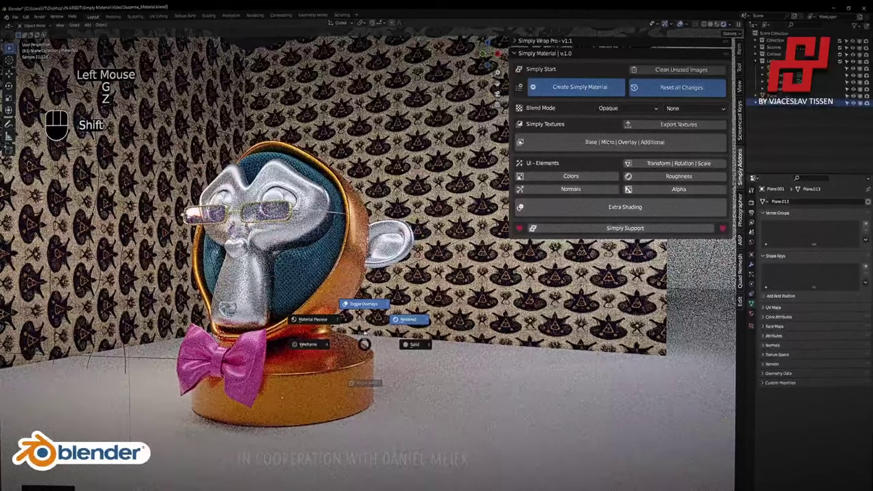
{"action": "key", "text": "z"}
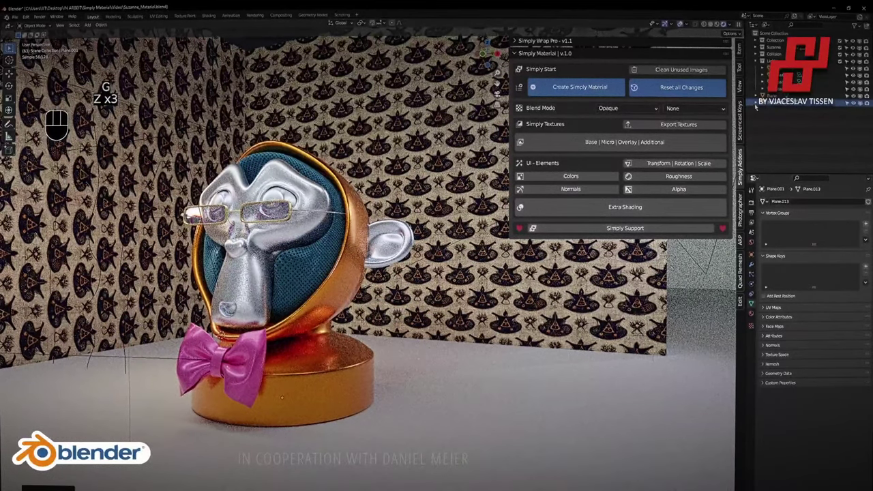
{"action": "left_click", "coordinate": [767, 102]}
{"action": "key", "text": "g"}
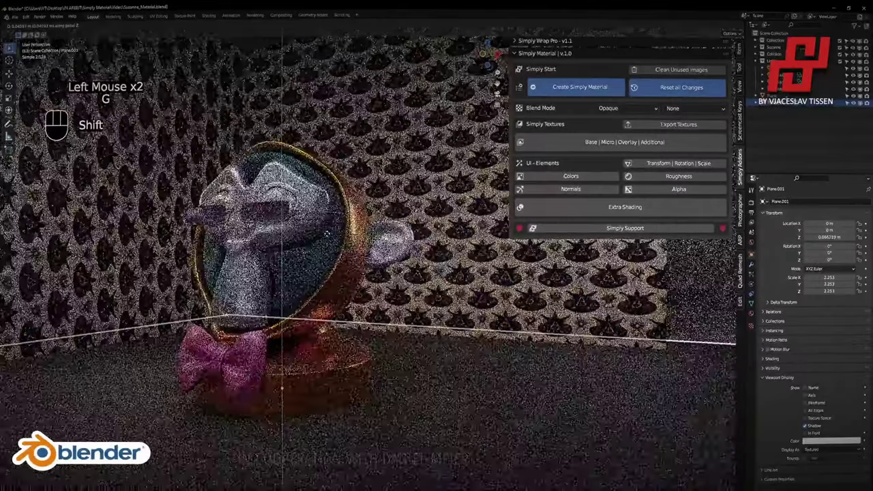
{"action": "left_click", "coordinate": [327, 235]}
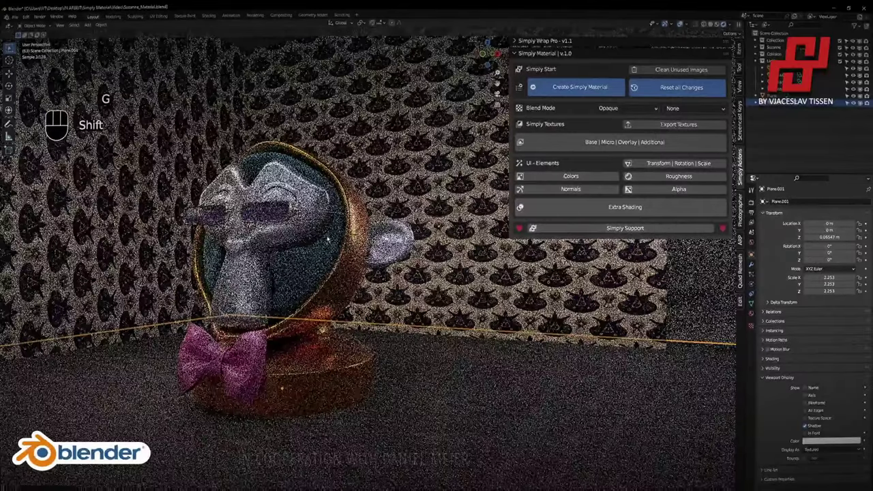
{"action": "middle_click_drag", "start_coordinate": [335, 382], "coordinate": [354, 405], "text": "shift"}
{"action": "key", "text": "z"}
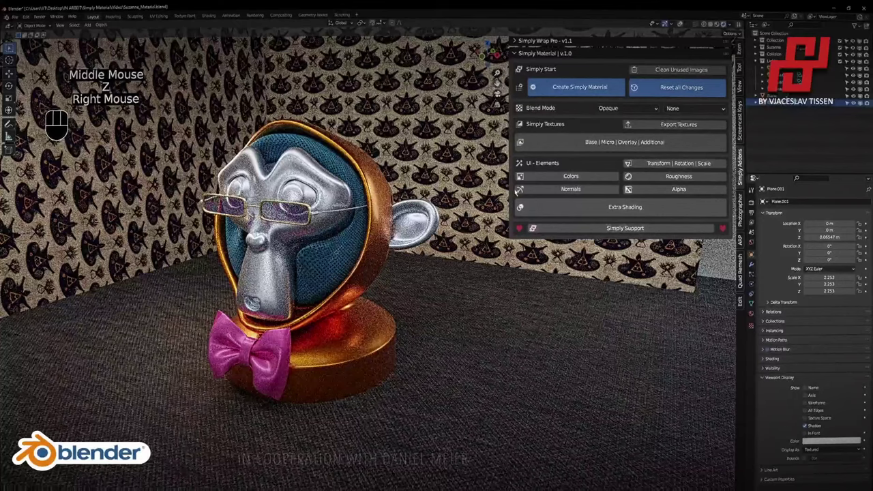
Replace the floor plane's base texture with Texture_Realistic_58.png and set its scale to 16.5.
{"action": "left_click", "coordinate": [619, 143]}
{"action": "left_click", "coordinate": [722, 163]}
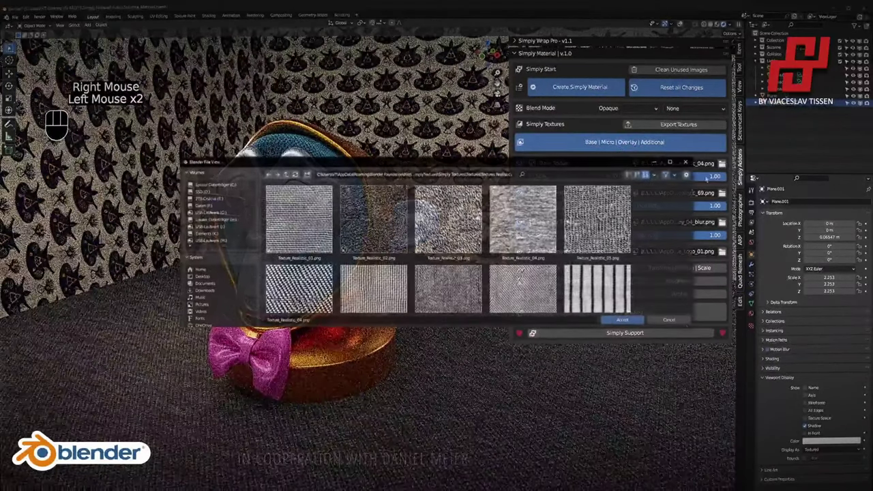
{"action": "scroll", "coordinate": [506, 261], "scroll_direction": "down", "scroll_amount": 6}
{"action": "scroll", "coordinate": [413, 292], "scroll_direction": "up", "scroll_amount": 10}
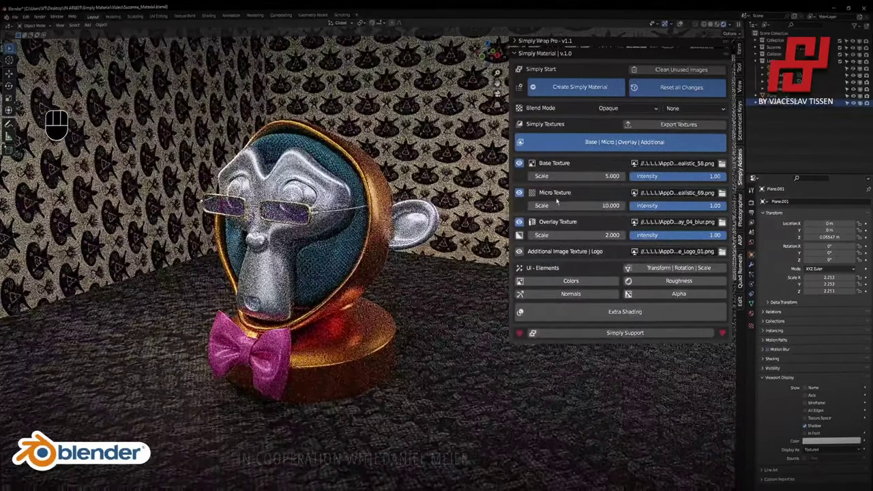
{"action": "left_click_drag", "start_coordinate": [576, 176], "coordinate": [581, 176]}
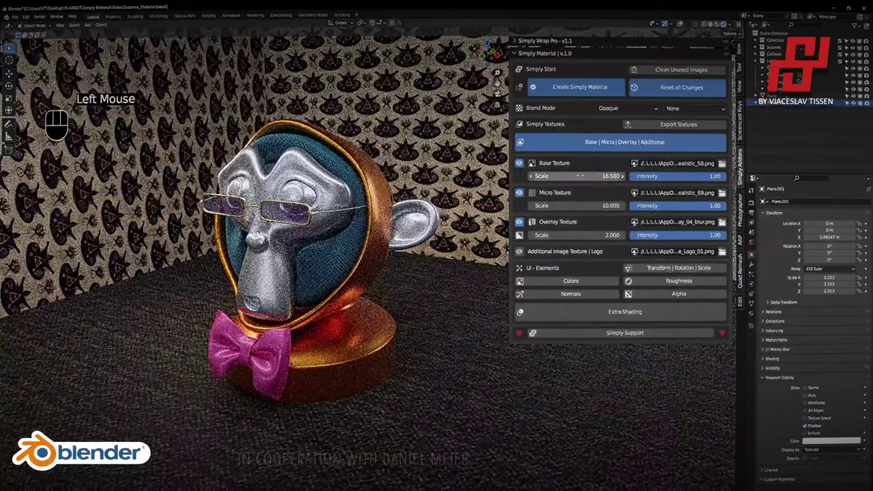
Set the floor's overlay normal to 43 and its overlay texture scale to 3.
{"action": "left_click", "coordinate": [600, 294]}
{"action": "key", "text": "Return"}
{"action": "left_click", "coordinate": [580, 431]}
{"action": "type", "text": "0"}
{"action": "key", "text": "Return"}
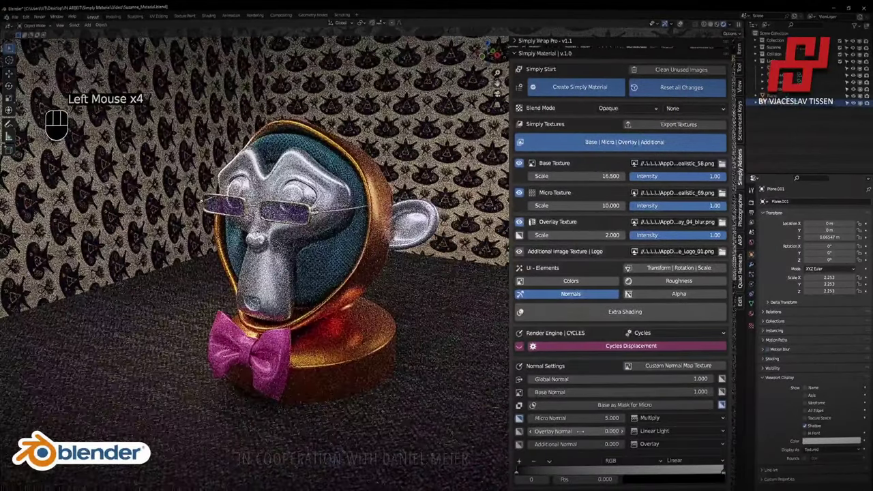
{"action": "key", "text": "shift"}
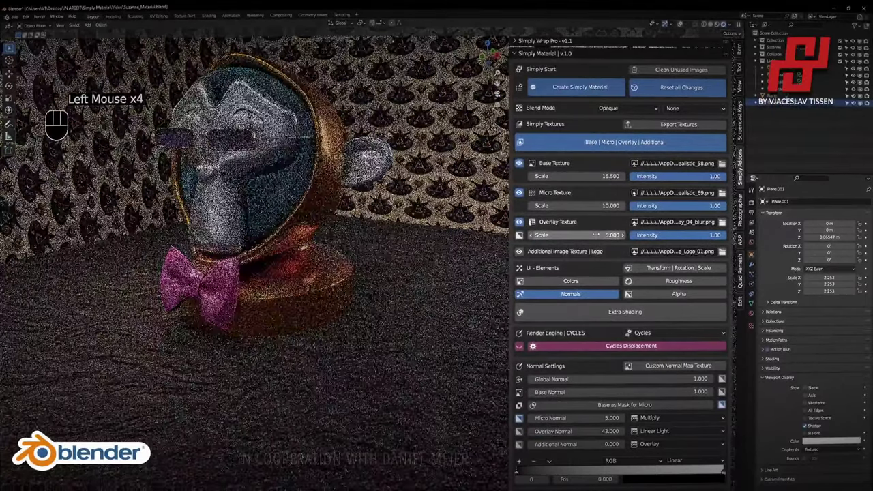
{"action": "type", "text": "3"}
{"action": "key", "text": "Return"}
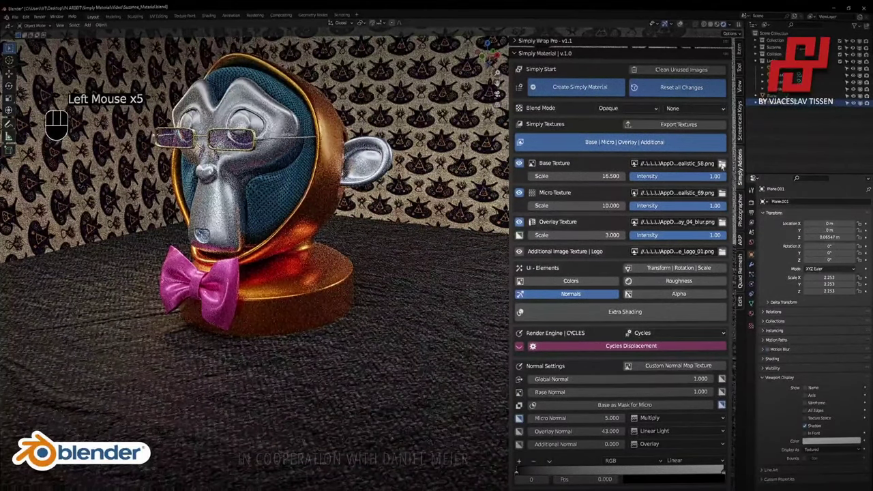
Replace the floor's base texture with Texture_Realistic_20.png and set its scale to 3.
{"action": "left_click", "coordinate": [721, 165]}
{"action": "scroll", "coordinate": [448, 246], "scroll_direction": "down", "scroll_amount": 10}
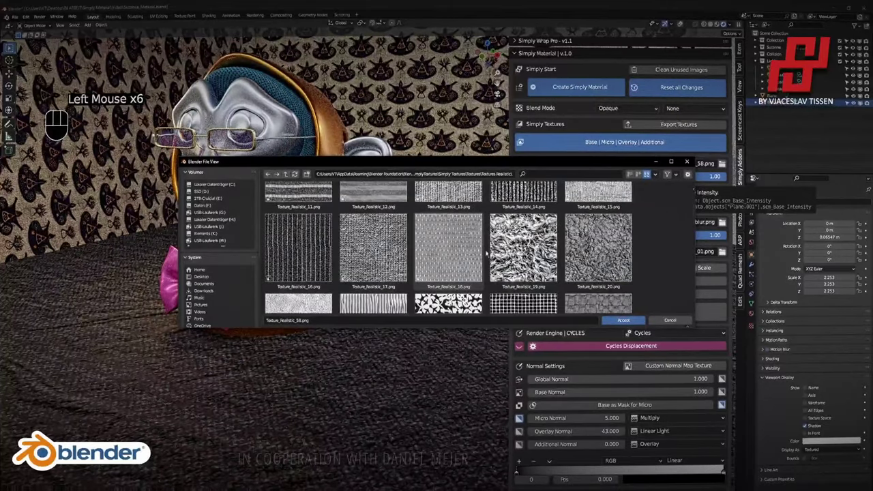
{"action": "double_click", "coordinate": [579, 267]}
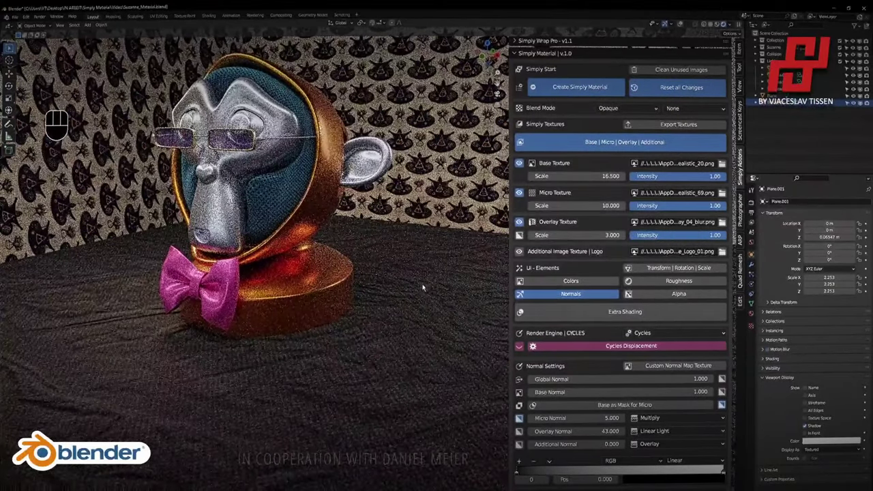
{"action": "double_click", "coordinate": [609, 176]}
{"action": "type", "text": "3"}
{"action": "key", "text": "Return"}
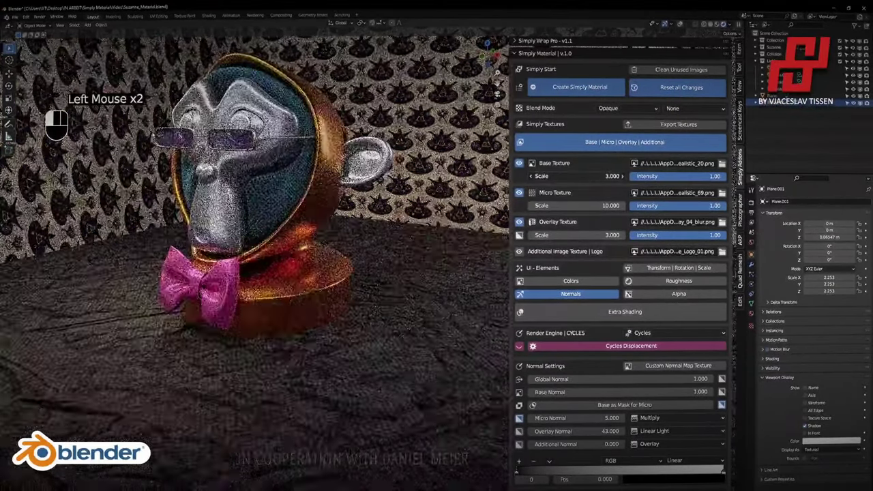
Set the floor's overlay normal to 0 and its micro texture scale to 0.
{"action": "left_click", "coordinate": [593, 432]}
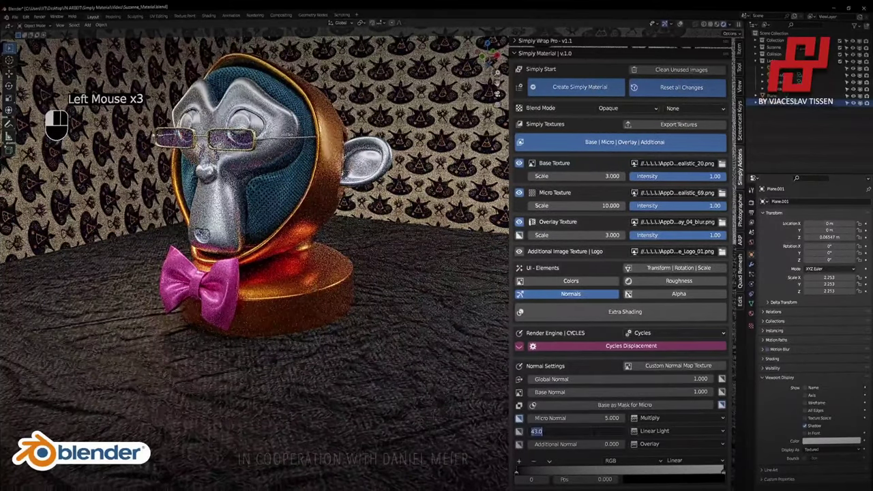
{"action": "type", "text": "0"}
{"action": "key", "text": "Return"}
{"action": "middle_click_drag", "start_coordinate": [364, 331], "coordinate": [398, 284], "text": "shift"}
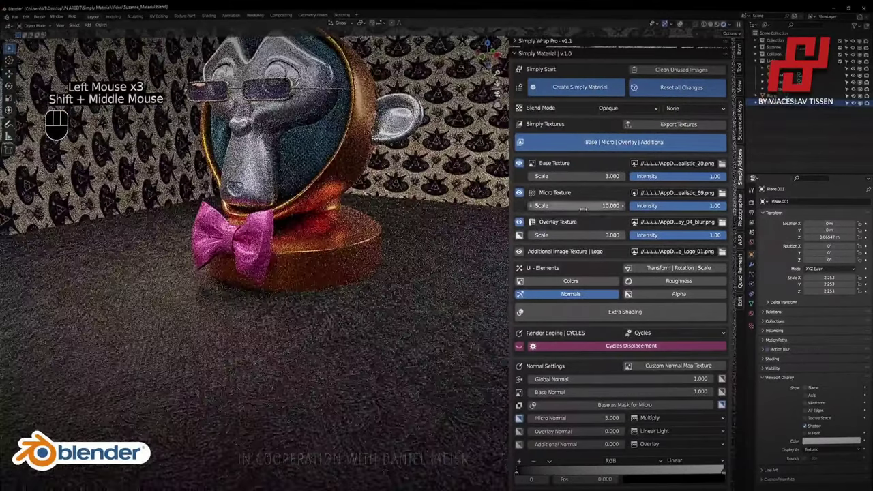
{"action": "left_click", "coordinate": [583, 206]}
{"action": "type", "text": "0"}
{"action": "key", "text": "Return"}
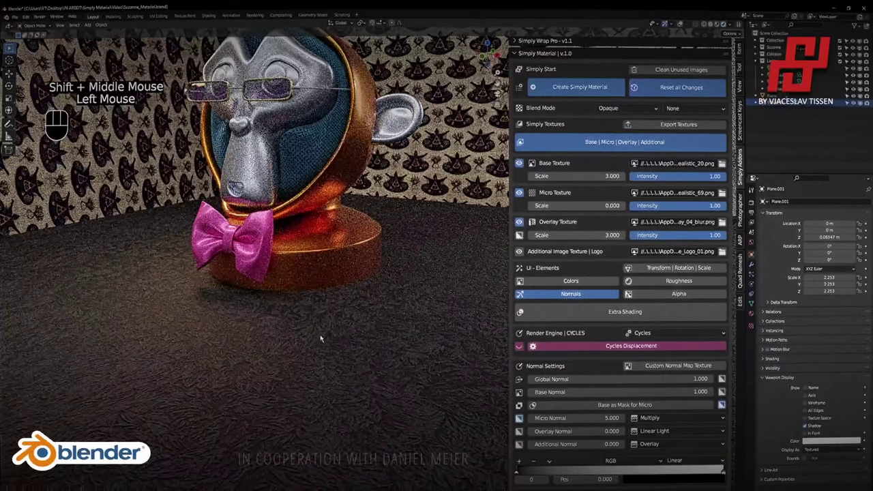
Set the floor material's roughness to 1.
{"action": "left_click", "coordinate": [603, 296]}
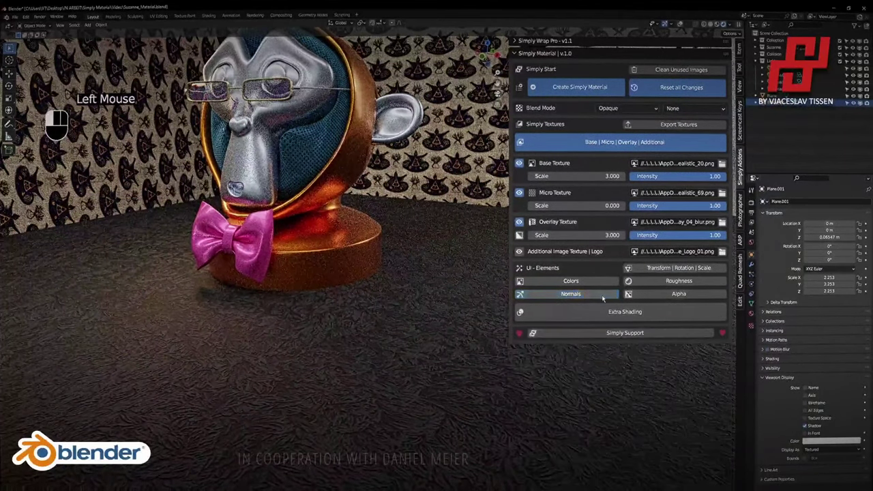
{"action": "left_click", "coordinate": [638, 282]}
{"action": "left_click", "coordinate": [596, 359]}
{"action": "type", "text": "1"}
{"action": "key", "text": "Return"}
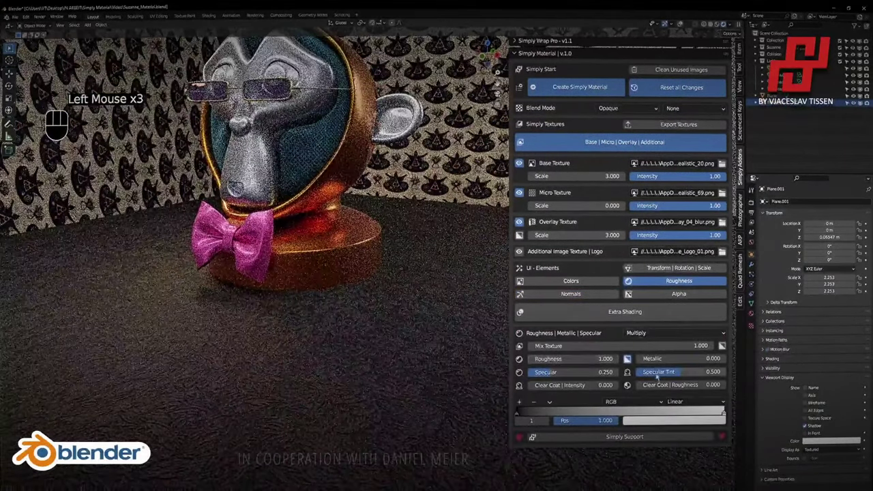
Set the bright stop of the floor's base color ramp to near white and the dark stop's value to about 0.084.
{"action": "left_click", "coordinate": [646, 282]}
{"action": "left_click", "coordinate": [570, 280]}
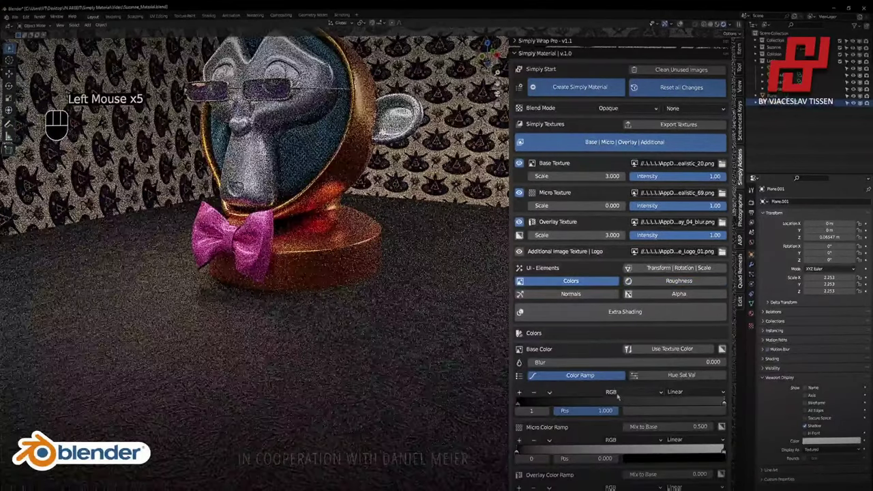
{"action": "left_click", "coordinate": [674, 409]}
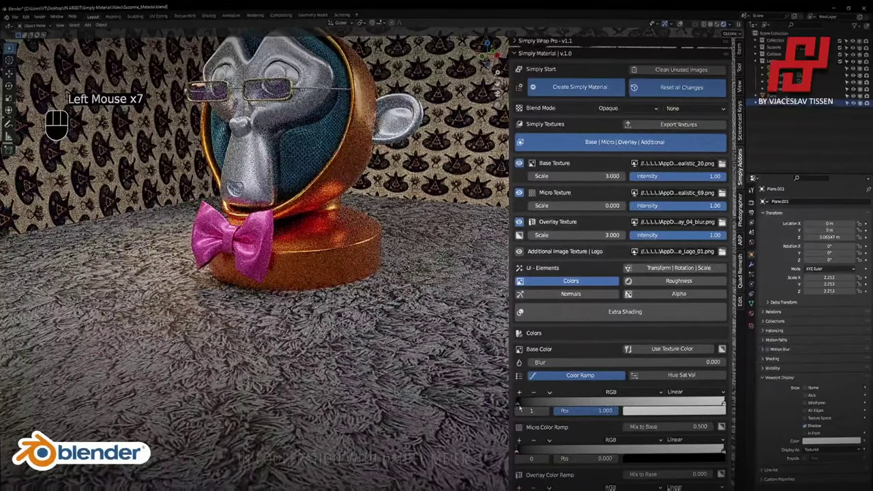
{"action": "left_click", "coordinate": [518, 403]}
{"action": "left_click", "coordinate": [674, 410]}
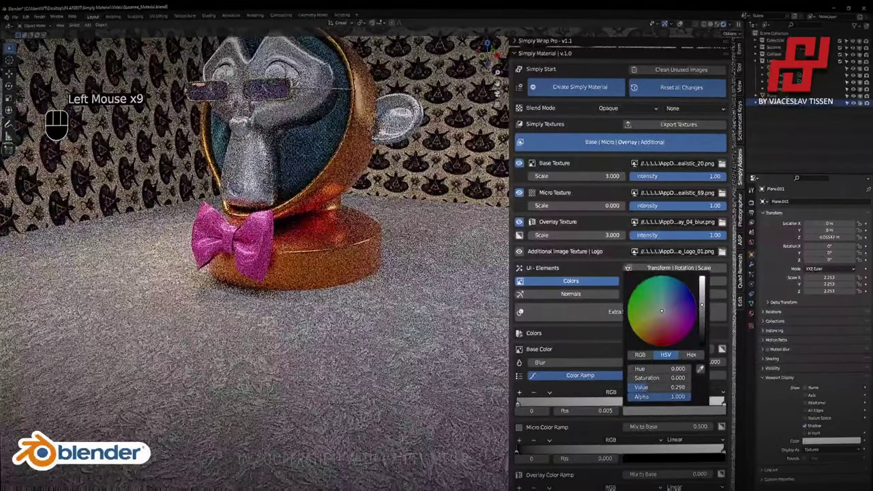
{"action": "left_click_drag", "start_coordinate": [702, 305], "coordinate": [701, 324]}
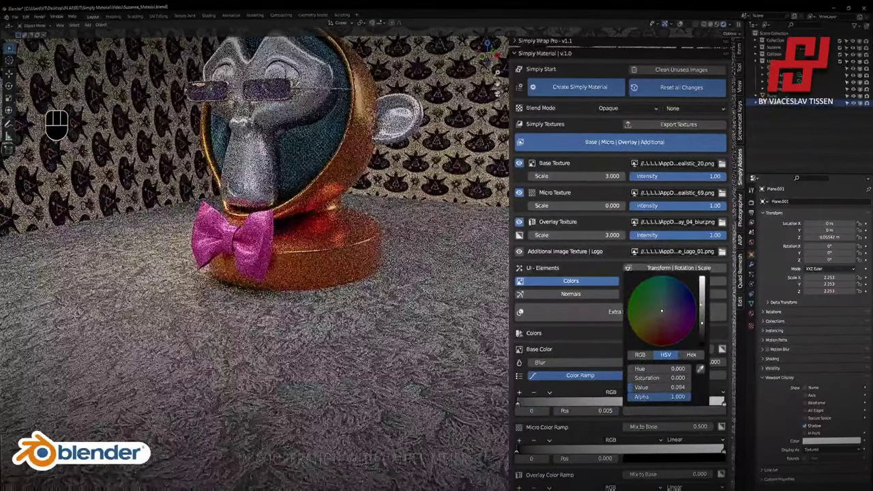
Set the floor's base texture scale to 5 and its global normal to 10.
{"action": "left_click_drag", "start_coordinate": [581, 176], "coordinate": [614, 176]}
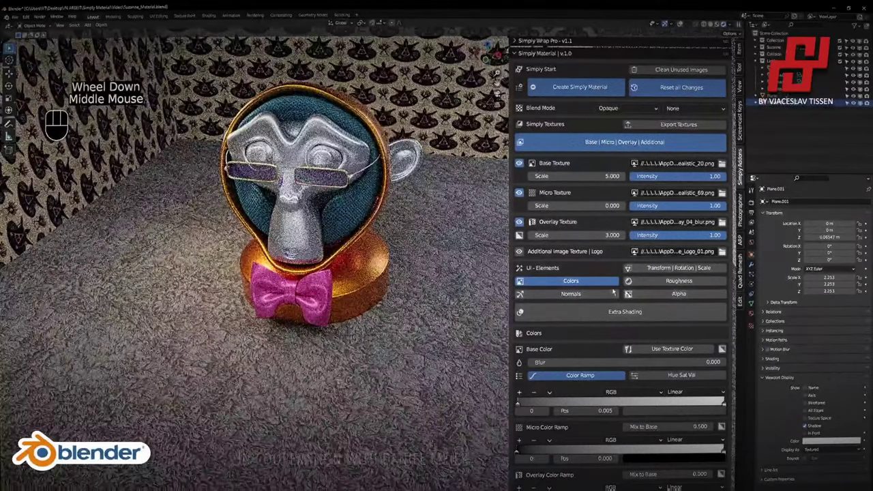
{"action": "double_click", "coordinate": [608, 294]}
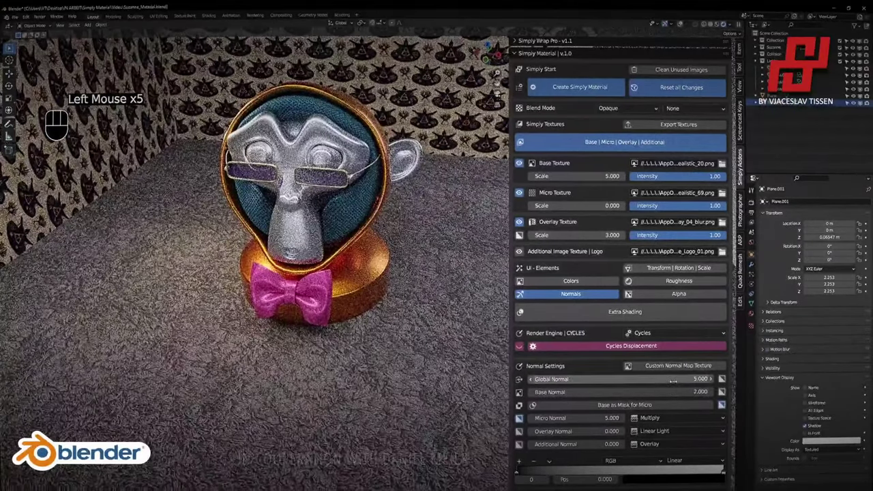
{"action": "left_click", "coordinate": [673, 381]}
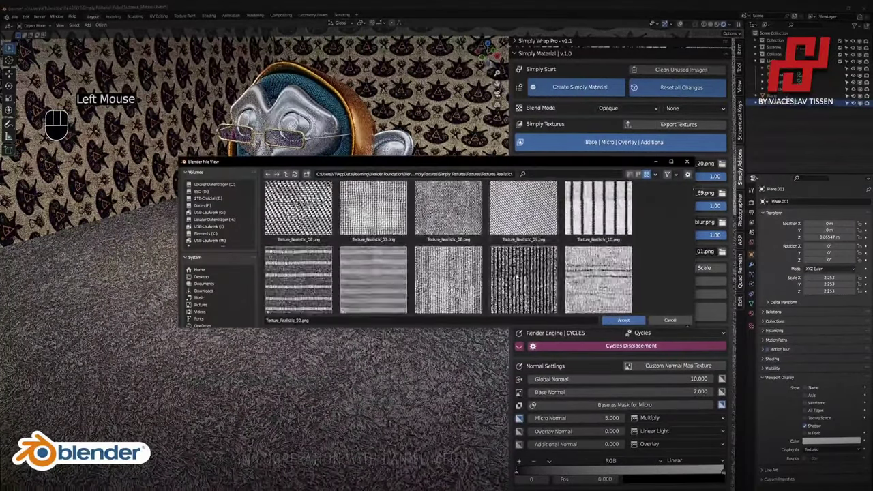
Try Texture_Realistic_19.png and Texture_Realistic_46.png as the floor's base texture.
{"action": "scroll", "coordinate": [516, 276], "scroll_direction": "down", "scroll_amount": 5}
{"action": "double_click", "coordinate": [525, 212]}
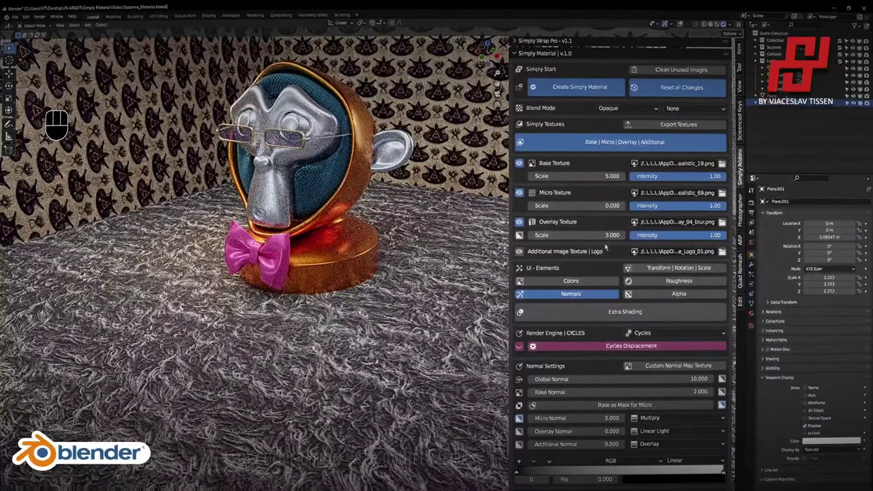
{"action": "left_click", "coordinate": [721, 164]}
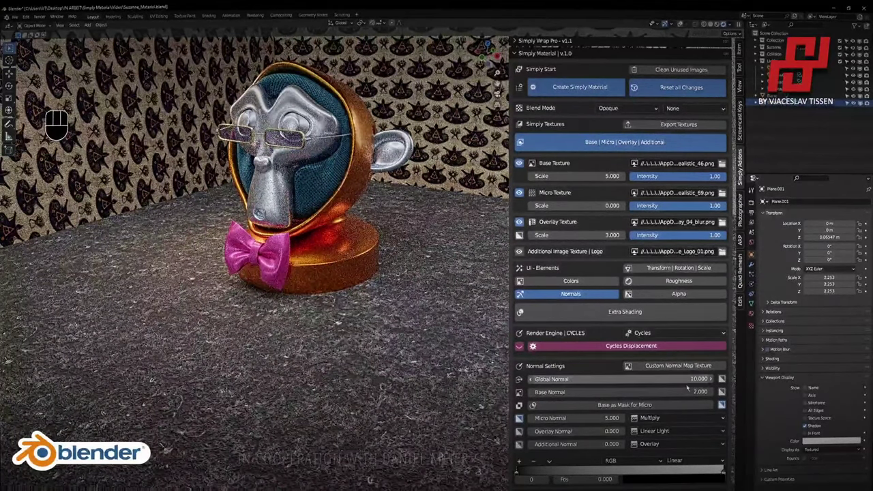
Tint the bright stop of the floor's base color ramp peach.
{"action": "left_click", "coordinate": [578, 294]}
{"action": "left_click", "coordinate": [578, 281]}
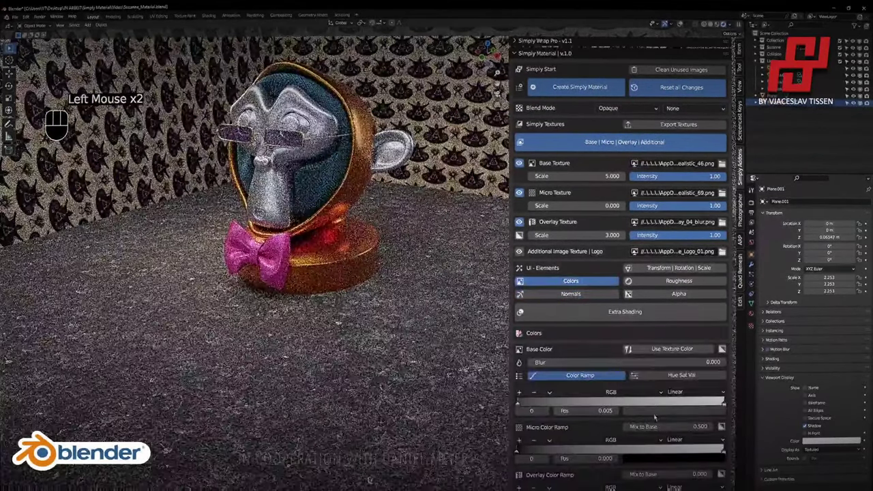
{"action": "left_click", "coordinate": [654, 412]}
{"action": "left_click", "coordinate": [721, 403]}
{"action": "left_click", "coordinate": [705, 412]}
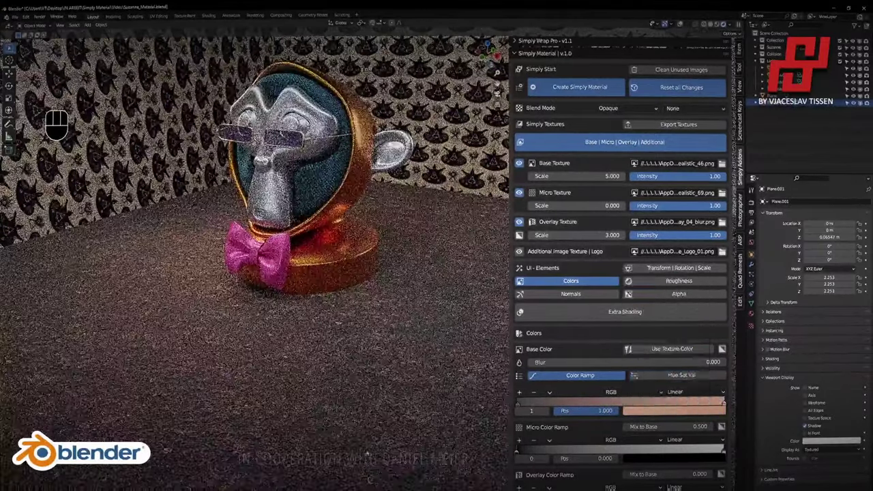
Replace the floor's base texture with Texture_Realistic_72.png at scale 22.9 and set the bright ramp stop's saturation to 0.
{"action": "left_click", "coordinate": [722, 164]}
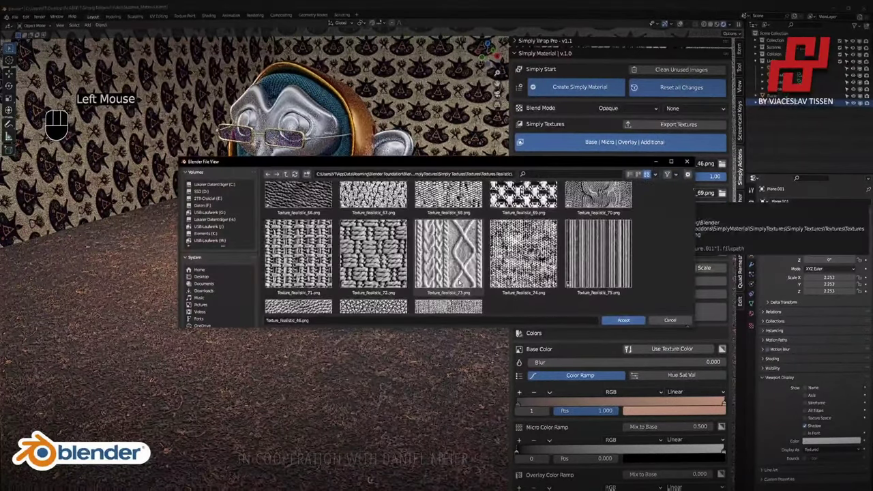
{"action": "double_click", "coordinate": [370, 268]}
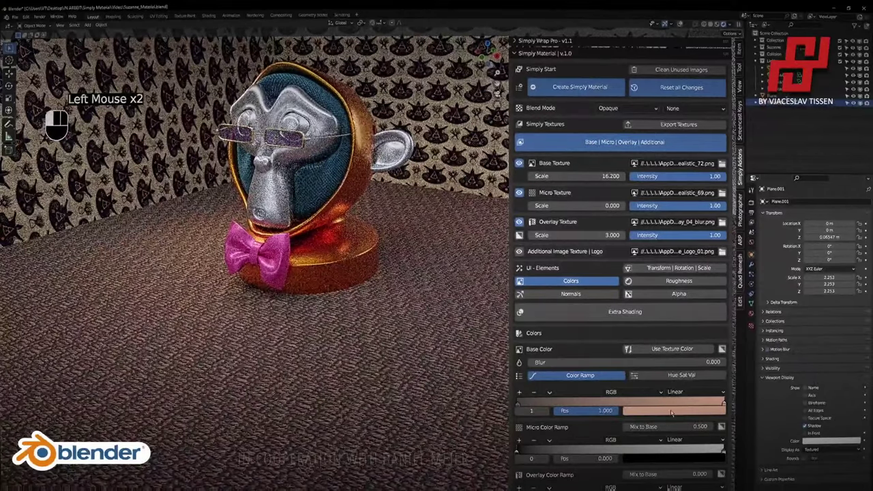
{"action": "left_click", "coordinate": [672, 410]}
{"action": "left_click_drag", "start_coordinate": [665, 378], "coordinate": [628, 382]}
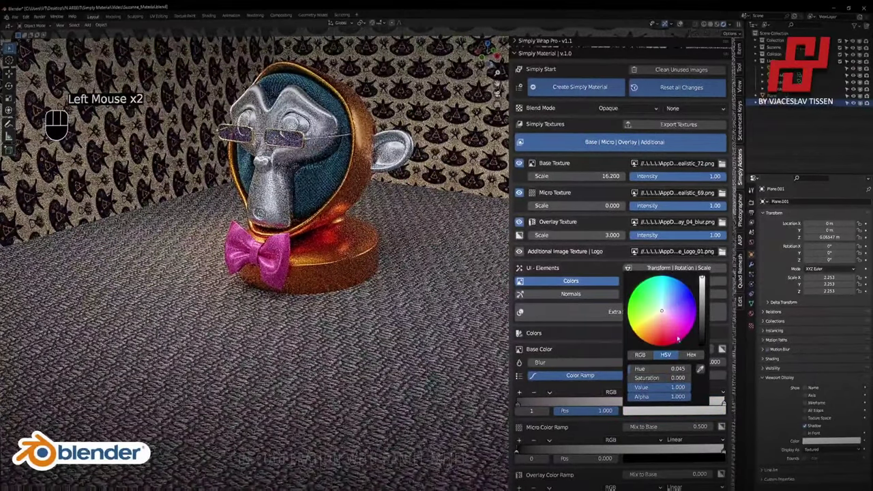
{"action": "left_click_drag", "start_coordinate": [580, 176], "coordinate": [612, 176]}
Try orange and then purple, with hue 0.710 and saturation 0.546, on the bright stop of the floor's base color ramp.
{"action": "left_click", "coordinate": [653, 410]}
{"action": "left_click", "coordinate": [643, 335]}
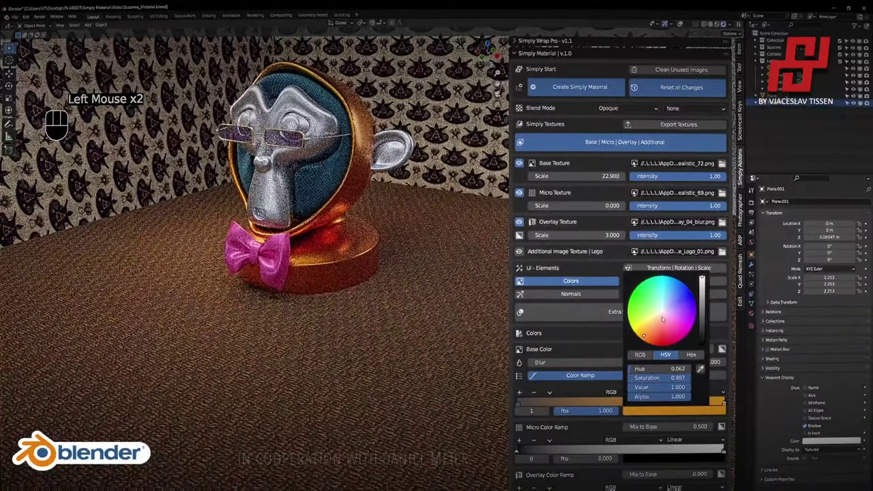
{"action": "left_click", "coordinate": [664, 317]}
{"action": "left_click", "coordinate": [668, 308]}
{"action": "left_click", "coordinate": [672, 310]}
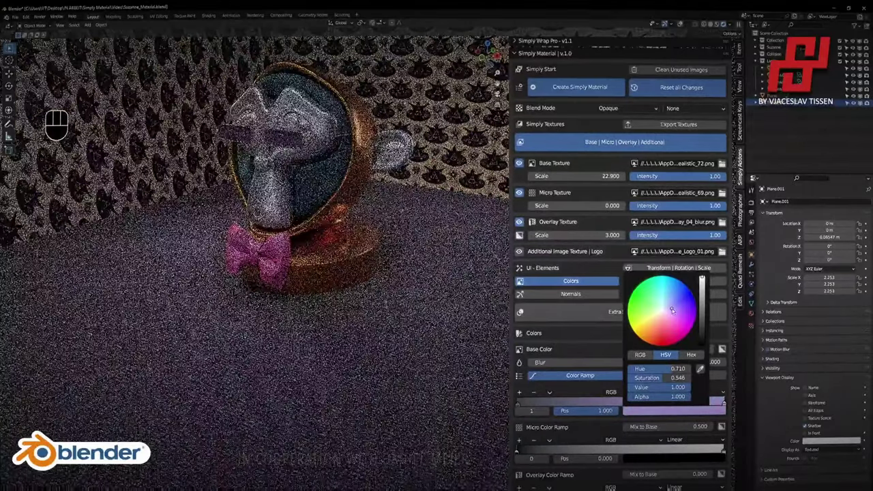
Replace the floor's base texture with Texture_Realistic_52.png.
{"action": "scroll", "coordinate": [306, 296], "scroll_direction": "down", "scroll_amount": 1}
{"action": "scroll", "coordinate": [363, 295], "scroll_direction": "up", "scroll_amount": 2}
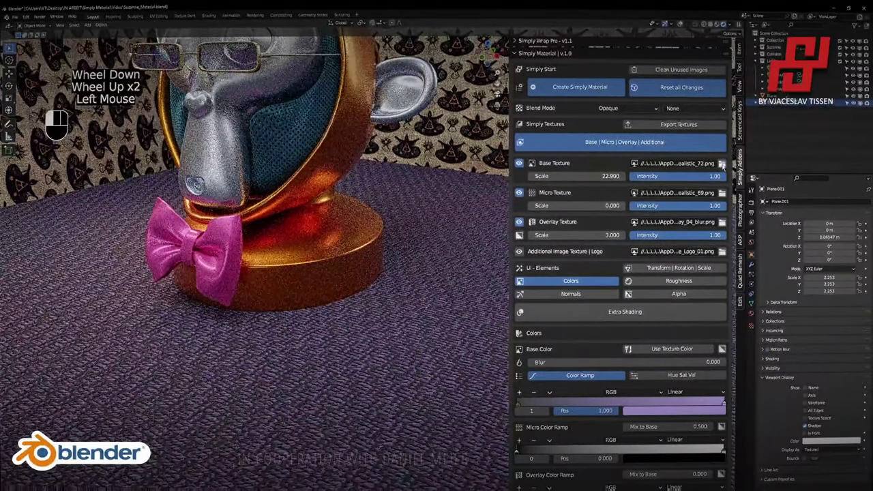
{"action": "scroll", "coordinate": [448, 249], "scroll_direction": "down", "scroll_amount": 3}
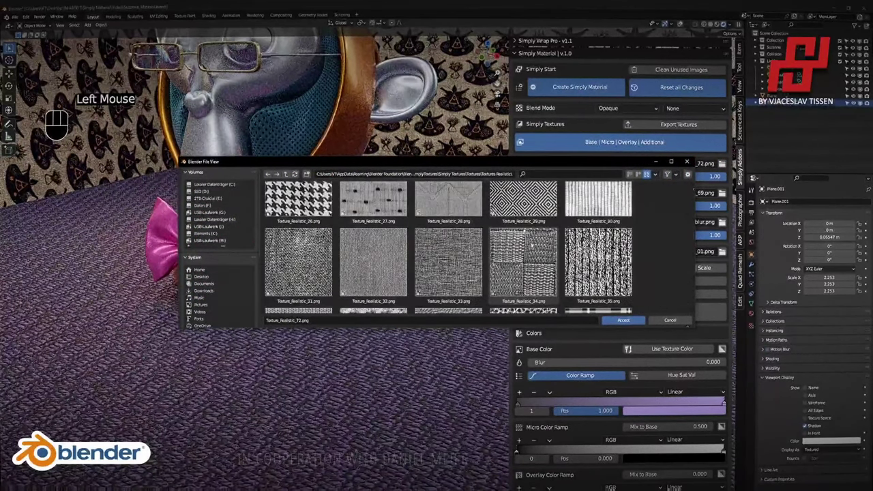
{"action": "scroll", "coordinate": [448, 249], "scroll_direction": "down", "scroll_amount": 3}
{"action": "scroll", "coordinate": [498, 235], "scroll_direction": "down", "scroll_amount": 4}
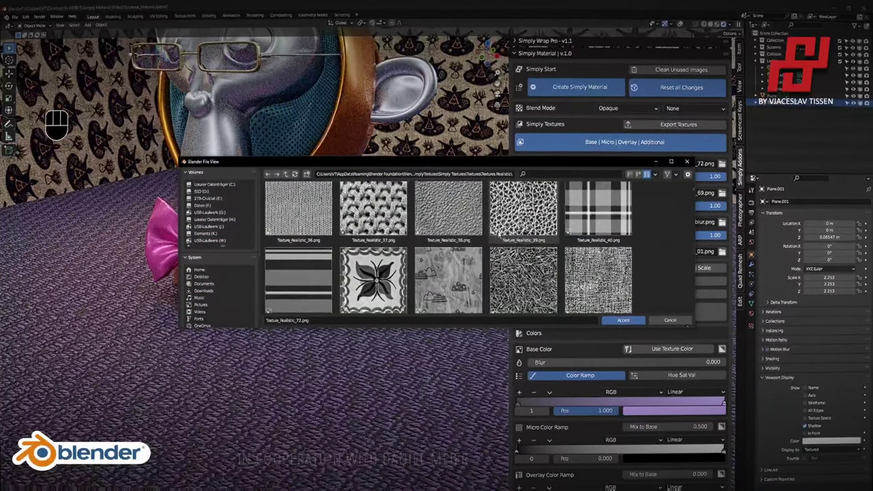
{"action": "scroll", "coordinate": [327, 231], "scroll_direction": "down", "scroll_amount": 1}
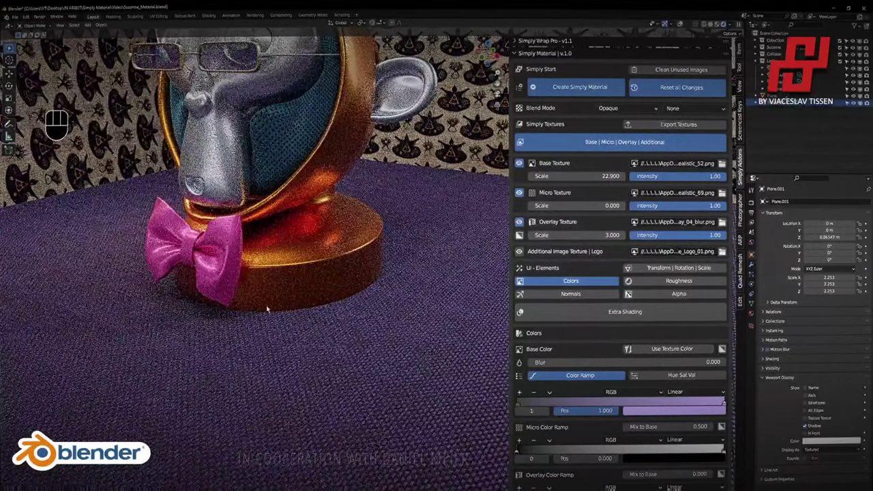
Turn the bright stop of the floor's base color ramp dark grey with saturation 0 and value 0.308.
{"action": "left_click", "coordinate": [658, 409]}
{"action": "left_click_drag", "start_coordinate": [675, 379], "coordinate": [658, 388]}
{"action": "scroll", "coordinate": [348, 278], "scroll_direction": "down", "scroll_amount": 2}
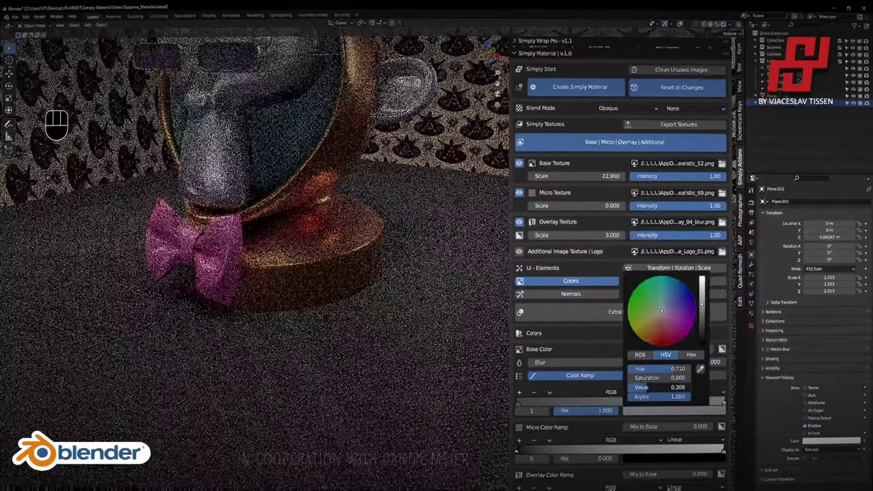
{"action": "scroll", "coordinate": [348, 278], "scroll_direction": "down", "scroll_amount": 2}
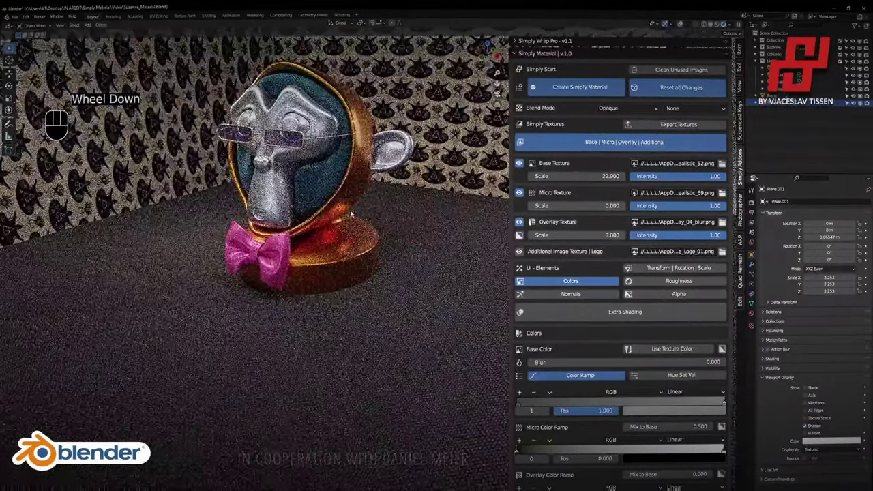
Set the floor's roughness and roughness mix texture to 0 and its specular to 1.
{"action": "left_click", "coordinate": [678, 281]}
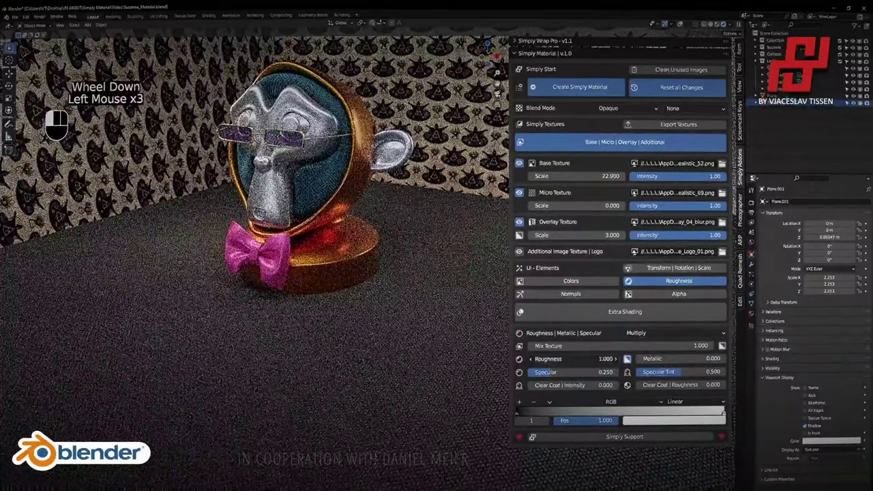
{"action": "left_click_drag", "start_coordinate": [635, 344], "coordinate": [577, 346]}
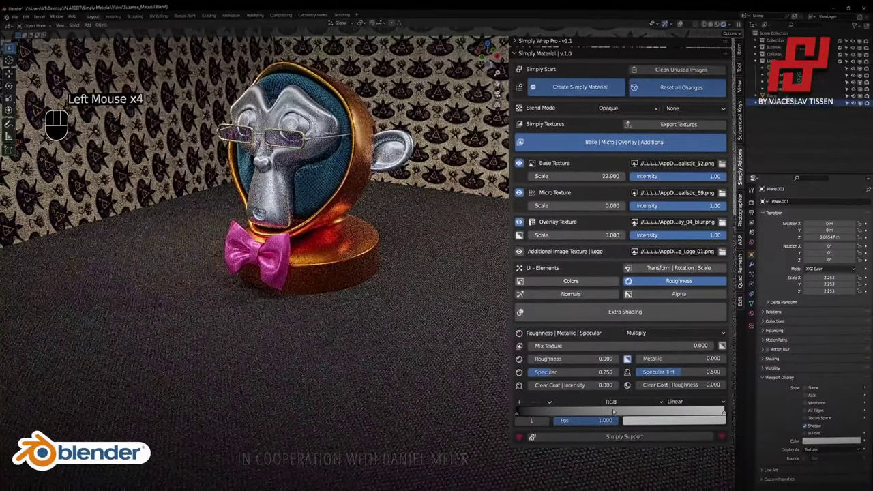
{"action": "mouse_move", "coordinate": [273, 289]}
{"action": "middle_mouse_down"}
{"action": "mouse_move", "coordinate": [268, 273]}
{"action": "mouse_move", "coordinate": [269, 285]}
{"action": "middle_mouse_up"}
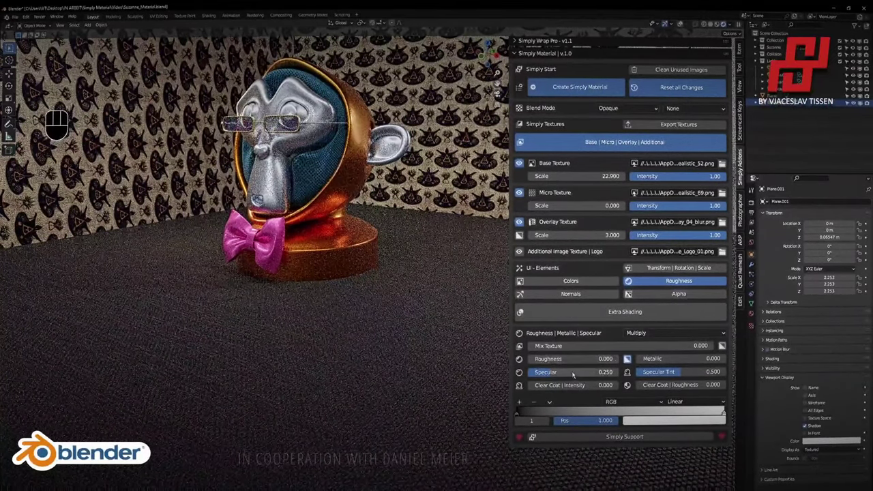
{"action": "left_click_drag", "start_coordinate": [572, 374], "coordinate": [617, 374]}
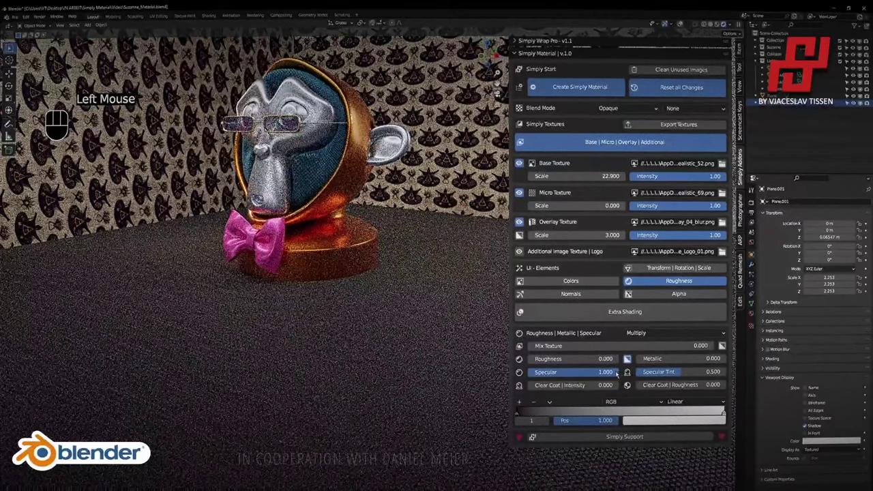
Replace the backdrop walls' base texture with AI_Textures_Royal_08.png from the historical AI textures.
{"action": "middle_click_drag", "start_coordinate": [371, 214], "coordinate": [398, 307], "text": "shift"}
{"action": "right_click", "coordinate": [436, 254]}
{"action": "left_click", "coordinate": [721, 164]}
{"action": "scroll", "coordinate": [572, 267], "scroll_direction": "down", "scroll_amount": 15}
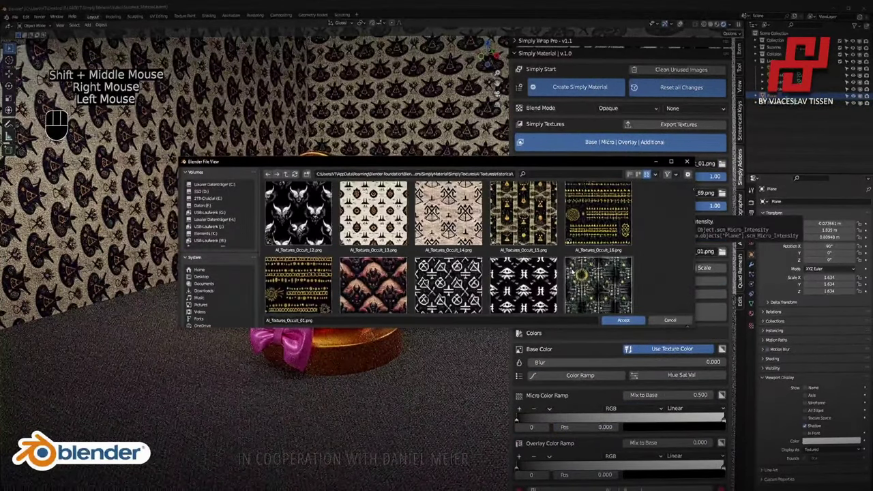
{"action": "scroll", "coordinate": [448, 249], "scroll_direction": "down", "scroll_amount": 6}
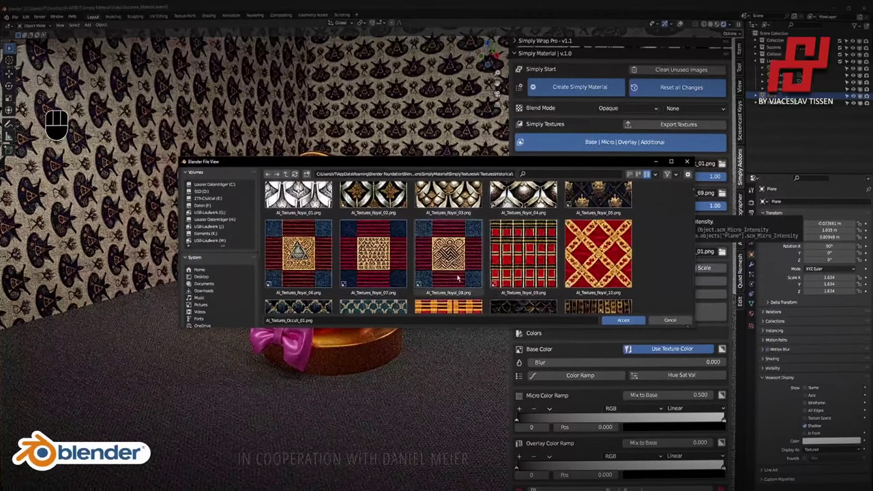
{"action": "double_click", "coordinate": [423, 259]}
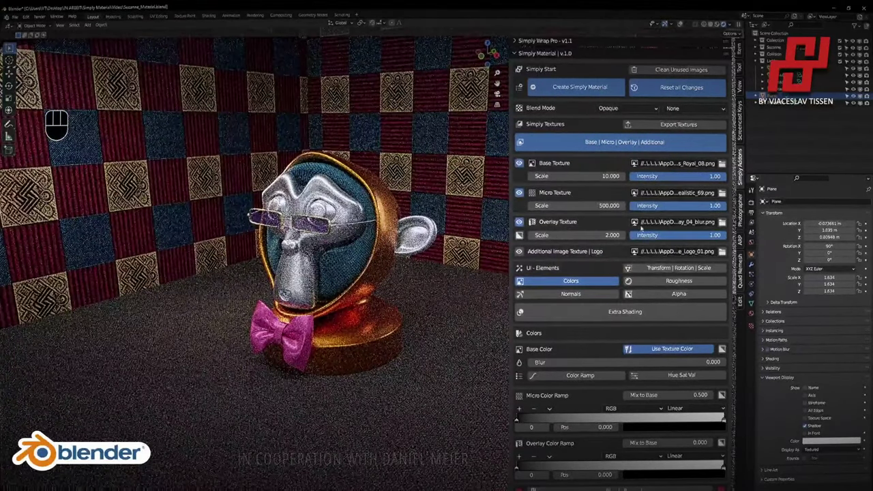
Replace the backdrop walls' base texture with AI_Textures_Royal_27.png.
{"action": "left_click", "coordinate": [722, 165]}
{"action": "scroll", "coordinate": [429, 273], "scroll_direction": "down", "scroll_amount": 10}
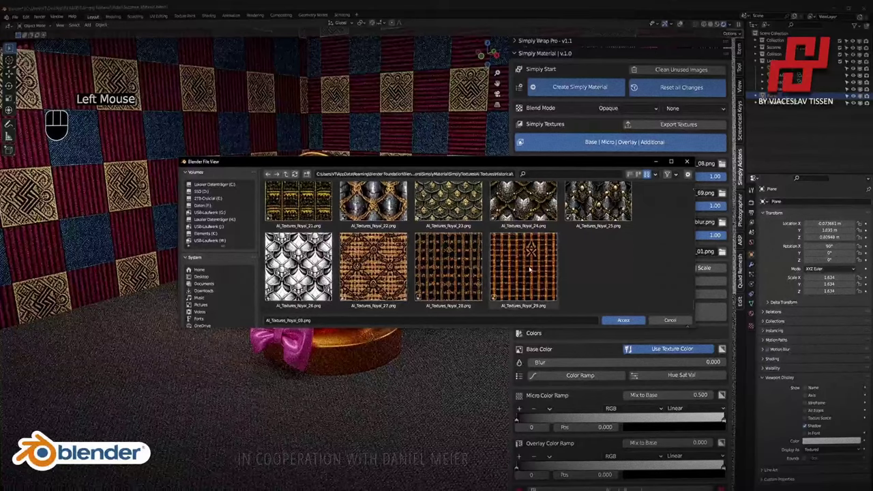
{"action": "scroll", "coordinate": [366, 290], "scroll_direction": "down", "scroll_amount": 1}
{"action": "double_click", "coordinate": [365, 290]}
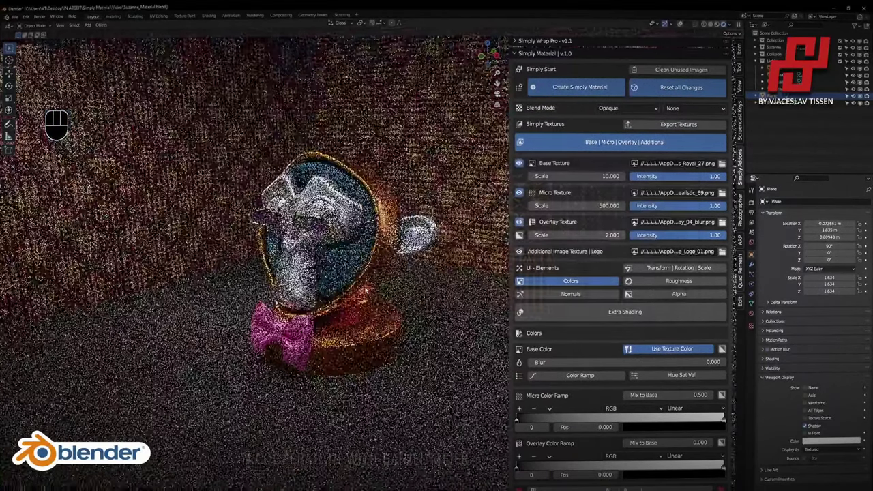
Set the backdrop walls' base texture scale to 5.
{"action": "left_click", "coordinate": [598, 176]}
{"action": "type", "text": "5"}
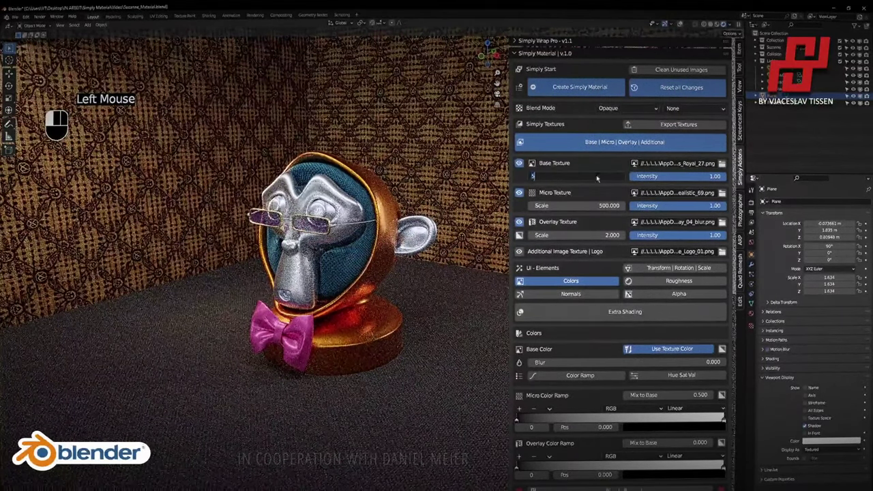
{"action": "key", "text": "Return"}
{"action": "left_click", "coordinate": [598, 176]}
{"action": "type", "text": "20"}
{"action": "key", "text": "Return"}
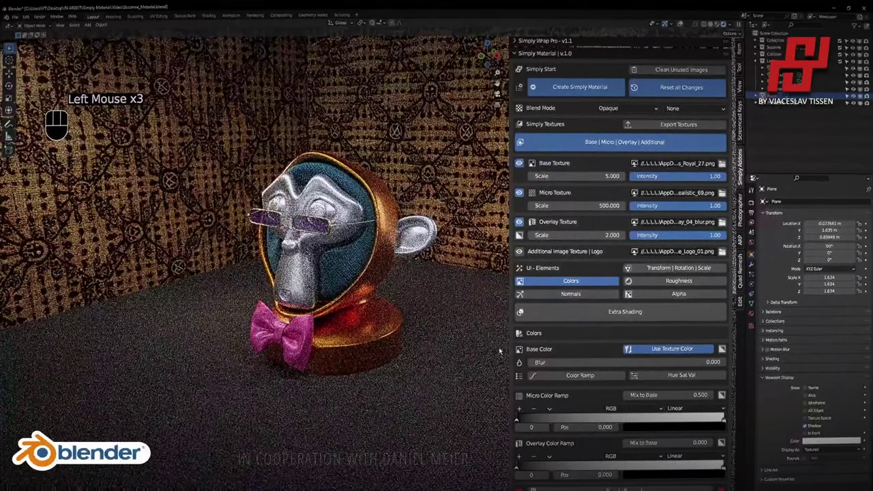
Replace the floor plane's base texture with Texture_Synthetic_04.png from the Textures Synthetic folder.
{"action": "left_click", "coordinate": [674, 280]}
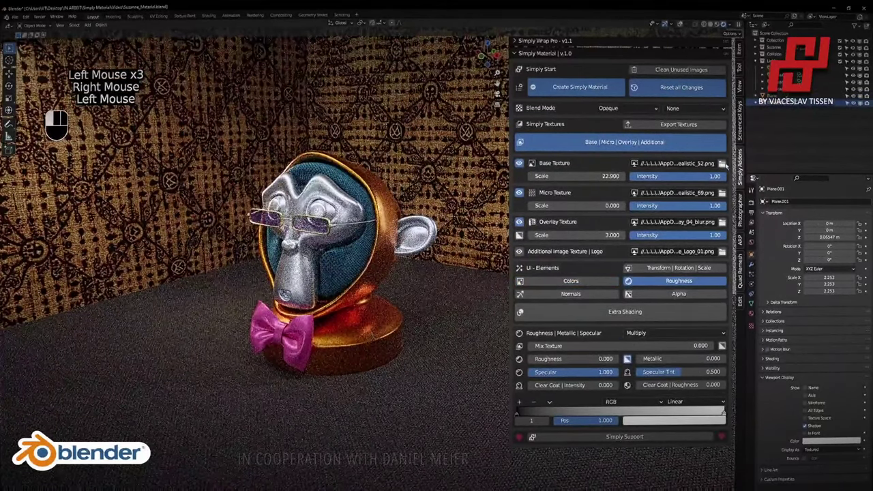
{"action": "left_click", "coordinate": [722, 164]}
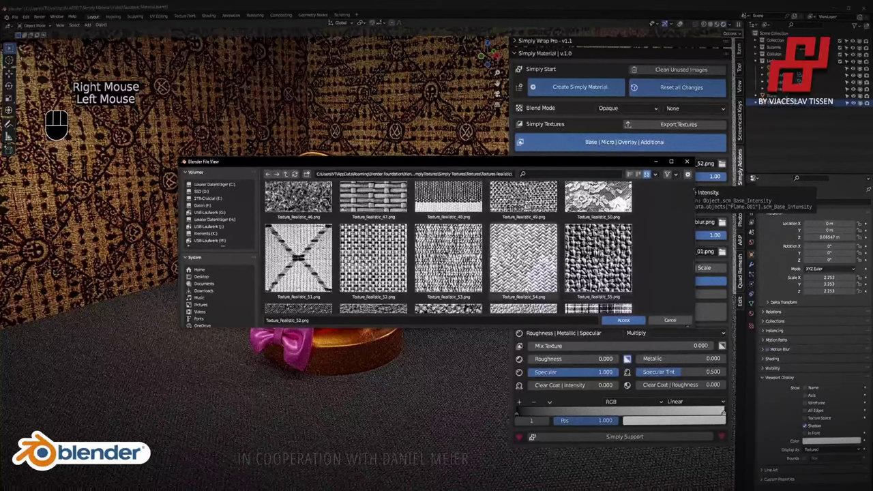
{"action": "scroll", "coordinate": [463, 276], "scroll_direction": "up", "scroll_amount": 3}
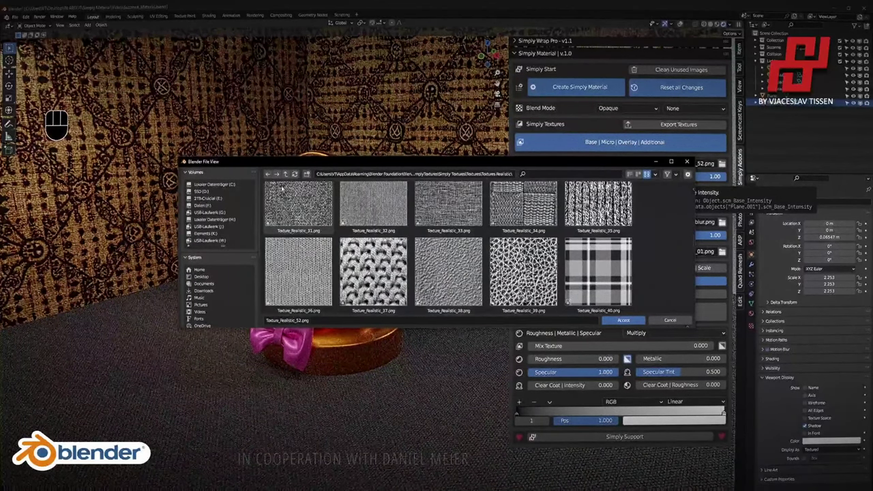
{"action": "left_click", "coordinate": [285, 174]}
{"action": "scroll", "coordinate": [440, 282], "scroll_direction": "down", "scroll_amount": 1}
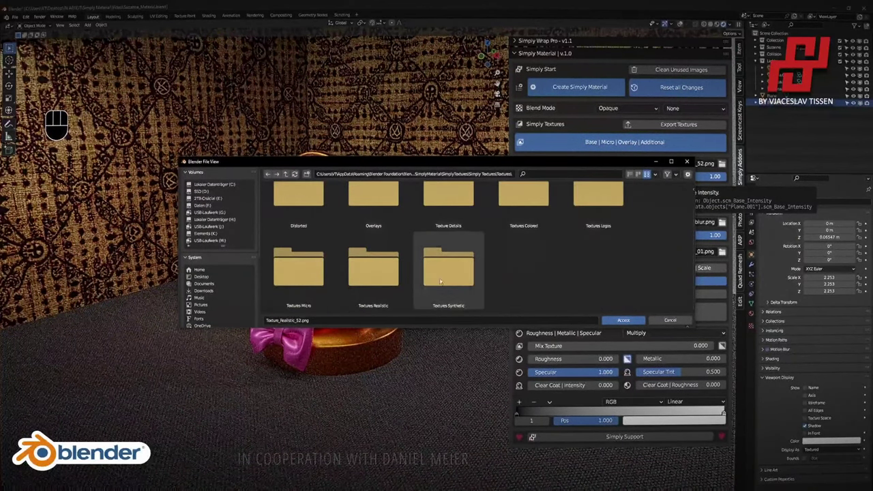
{"action": "double_click", "coordinate": [420, 285]}
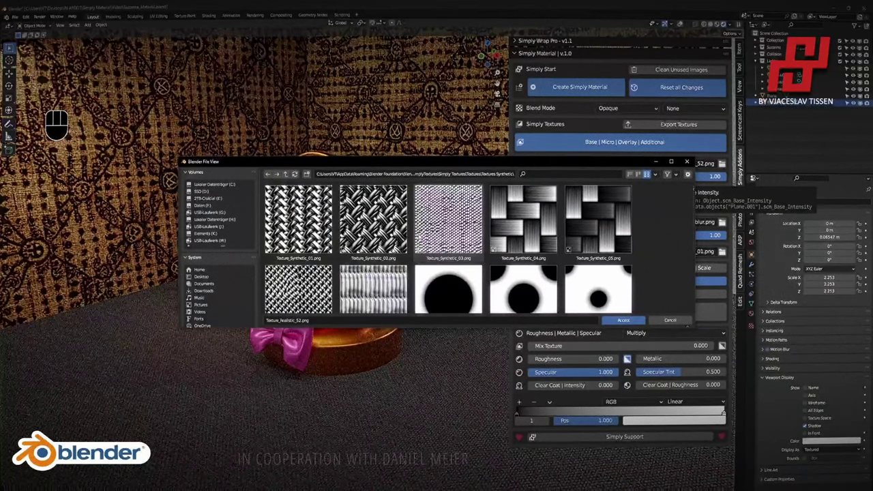
{"action": "double_click", "coordinate": [493, 230]}
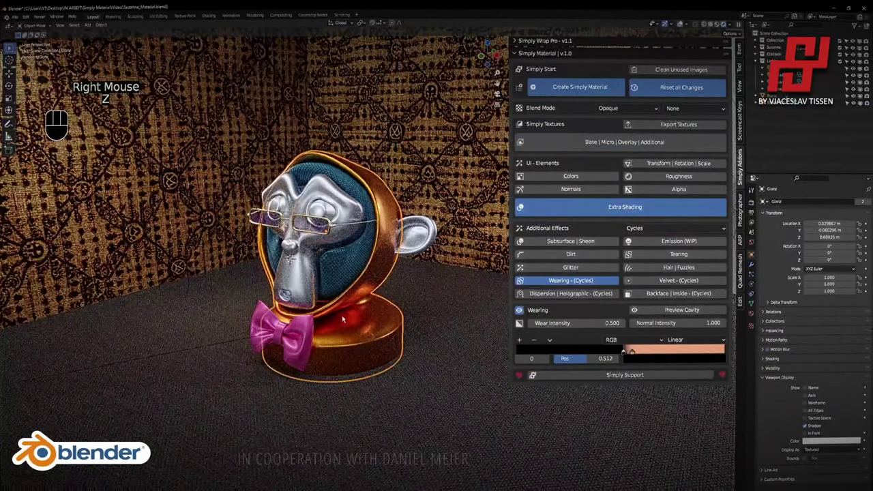
Replace the copper hood and pedestal's base texture with Texture_Synthetic_04.png from the Textures Synthetic folder and set its scale to 7.2.
{"action": "left_click", "coordinate": [624, 142]}
{"action": "left_click", "coordinate": [722, 164]}
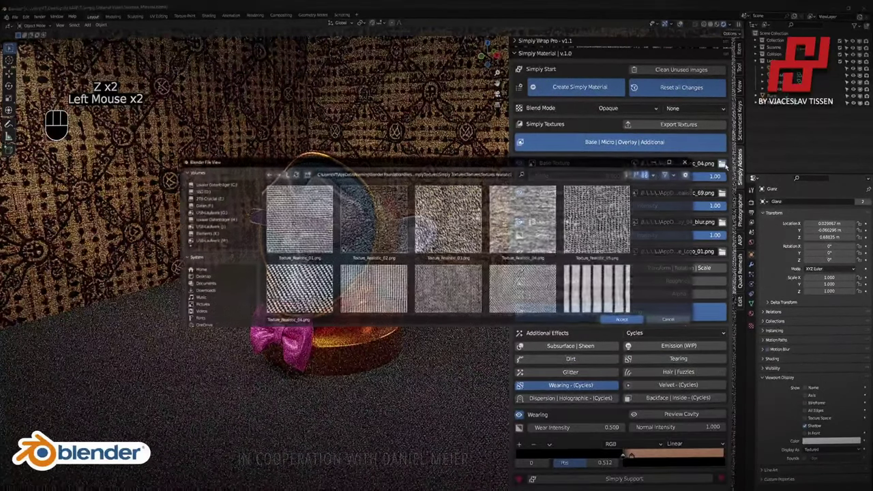
{"action": "left_click", "coordinate": [285, 174]}
{"action": "scroll", "coordinate": [434, 258], "scroll_direction": "down", "scroll_amount": 1}
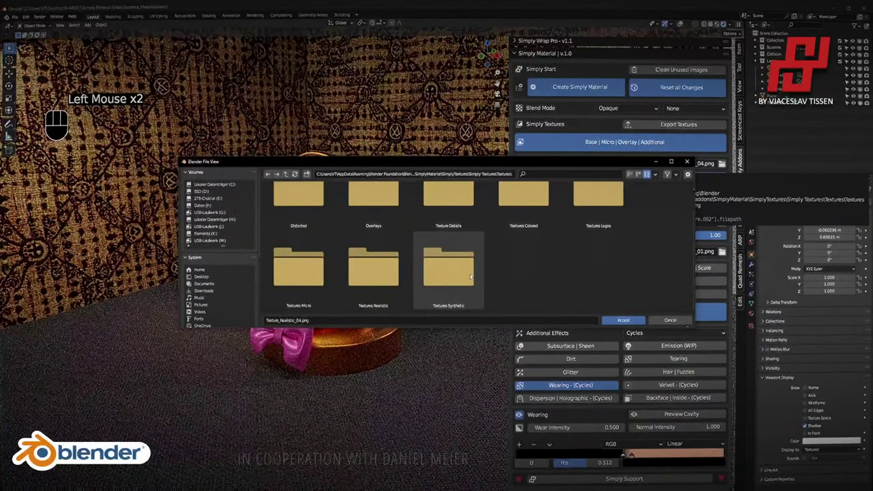
{"action": "double_click", "coordinate": [470, 276]}
{"action": "double_click", "coordinate": [528, 214]}
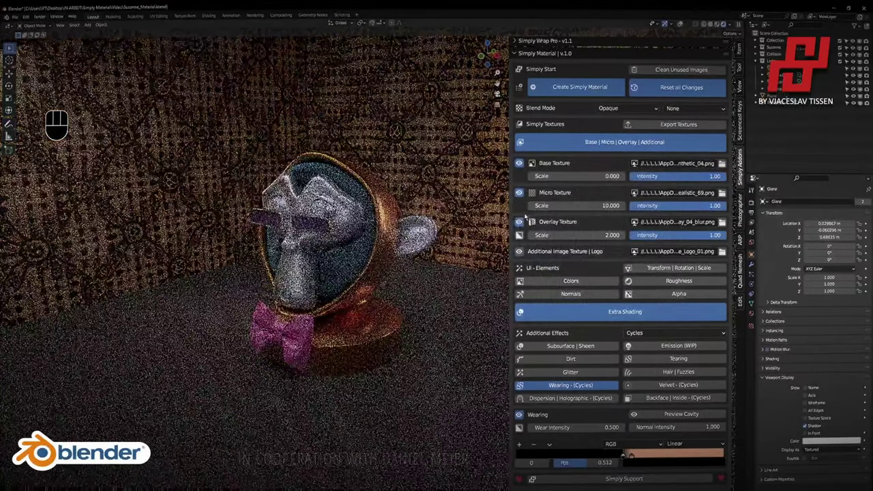
{"action": "left_click_drag", "start_coordinate": [569, 176], "coordinate": [587, 176]}
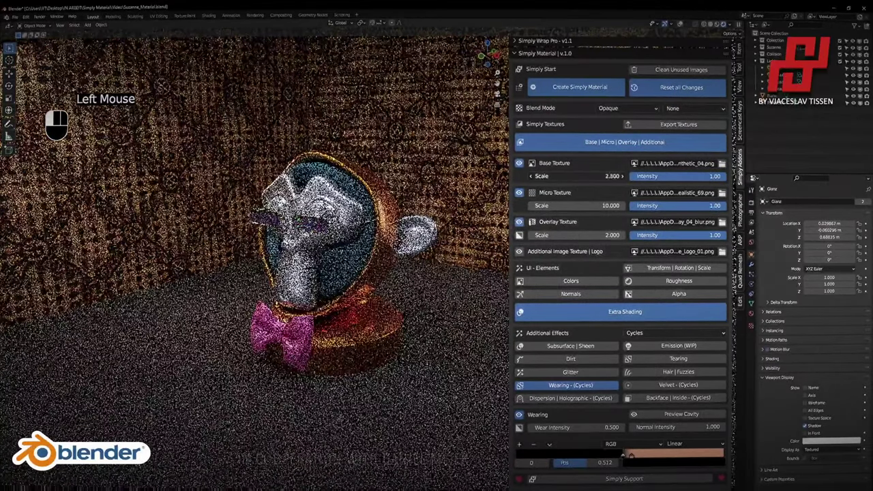
{"action": "scroll", "coordinate": [398, 302], "scroll_direction": "up", "scroll_amount": 3}
{"action": "middle_click_drag", "start_coordinate": [397, 302], "coordinate": [384, 119], "text": "shift"}
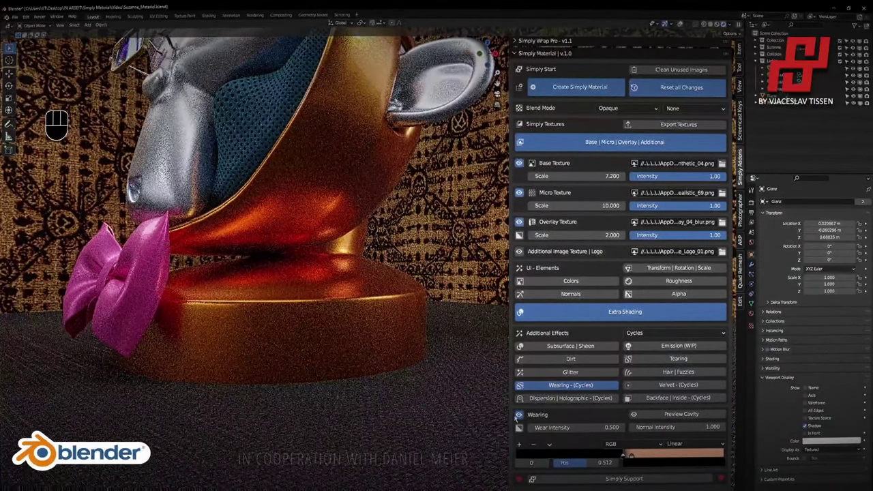
Turn off the Wearing effect on the hood and pedestal and set their Base Normal to 1.
{"action": "left_click", "coordinate": [575, 387]}
{"action": "left_click", "coordinate": [599, 313]}
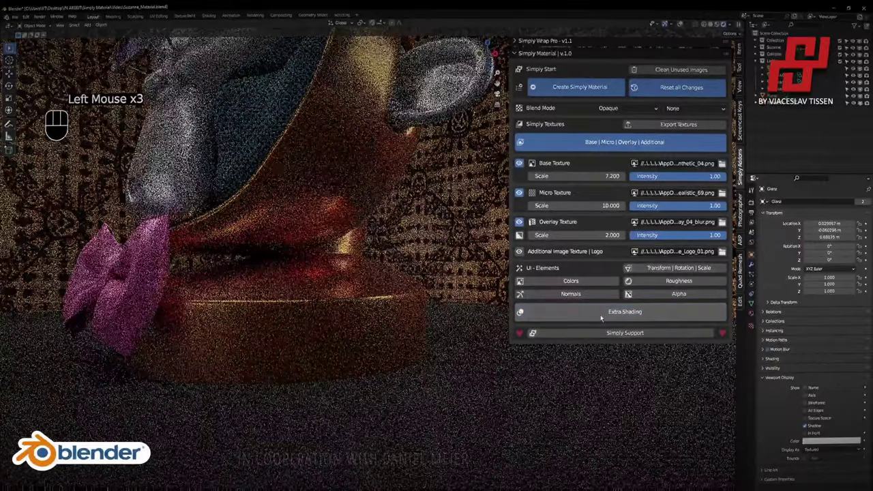
{"action": "left_click", "coordinate": [598, 293]}
{"action": "left_click", "coordinate": [623, 391]}
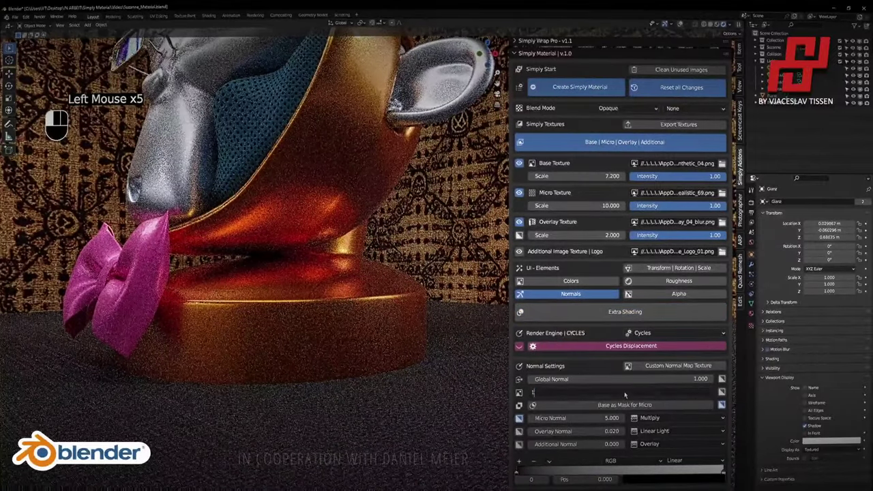
{"action": "middle_click_drag", "start_coordinate": [367, 236], "coordinate": [379, 287], "text": "shift"}
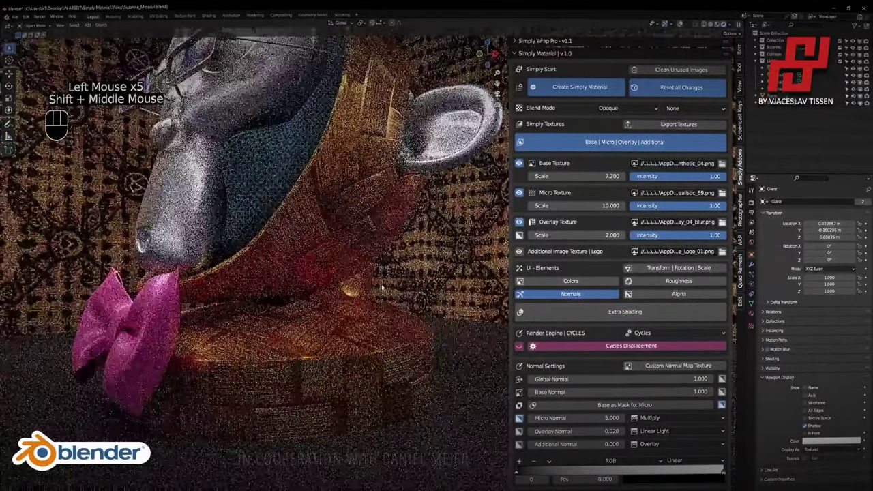
Try the texture's own colors as the base color of the hood and pedestal.
{"action": "left_click", "coordinate": [592, 282]}
{"action": "left_click", "coordinate": [594, 294]}
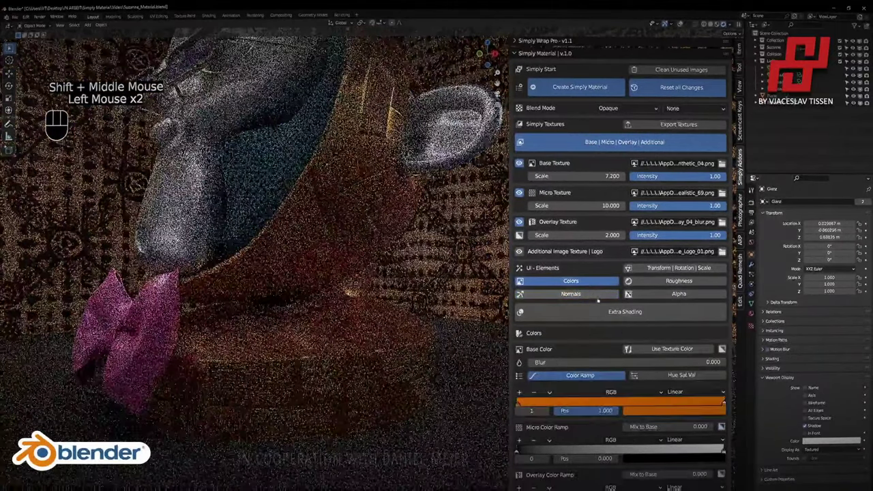
{"action": "left_click", "coordinate": [653, 350]}
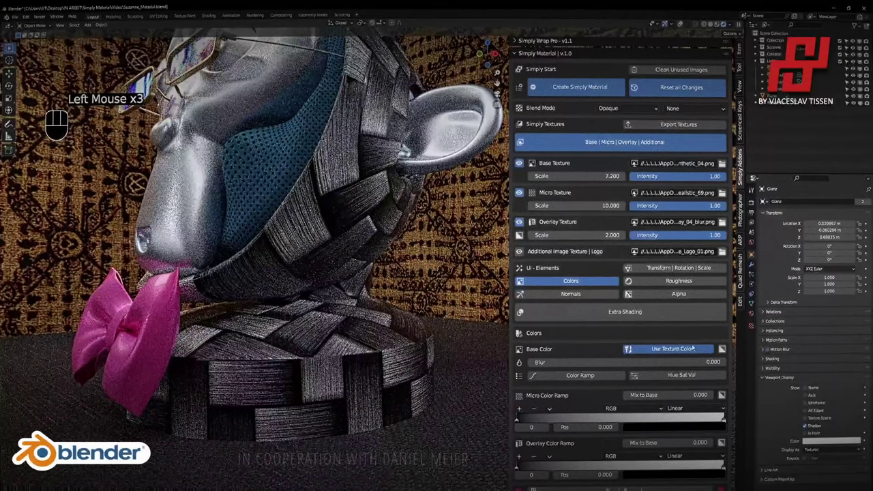
{"action": "left_click", "coordinate": [667, 350]}
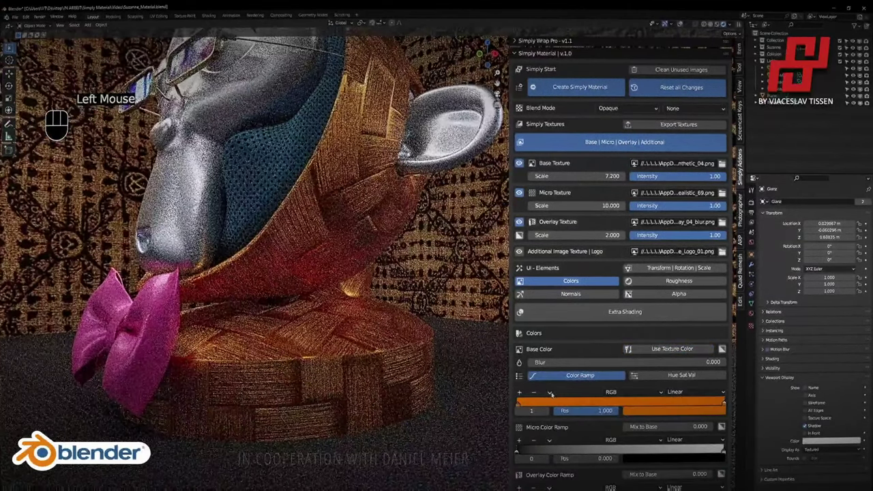
Reset the base color ramp of the hood and pedestal and darken its end stop to near black.
{"action": "left_click", "coordinate": [550, 393]}
{"action": "left_click", "coordinate": [564, 441]}
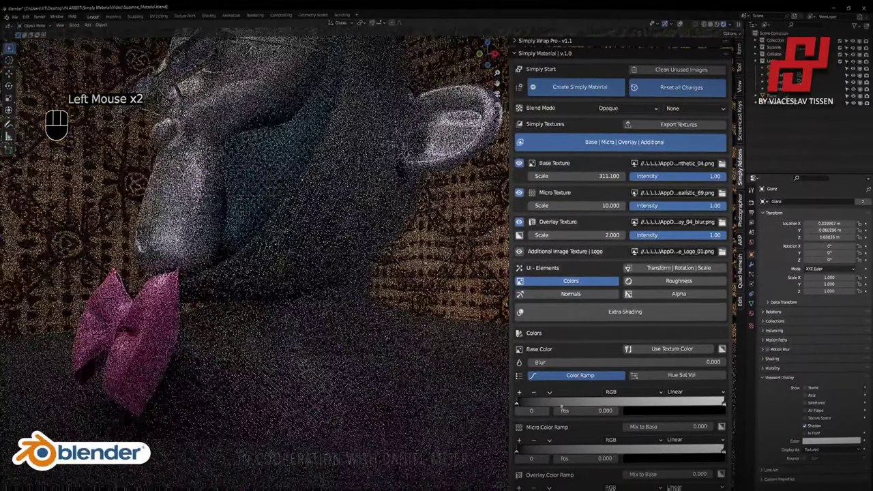
{"action": "left_click", "coordinate": [722, 403]}
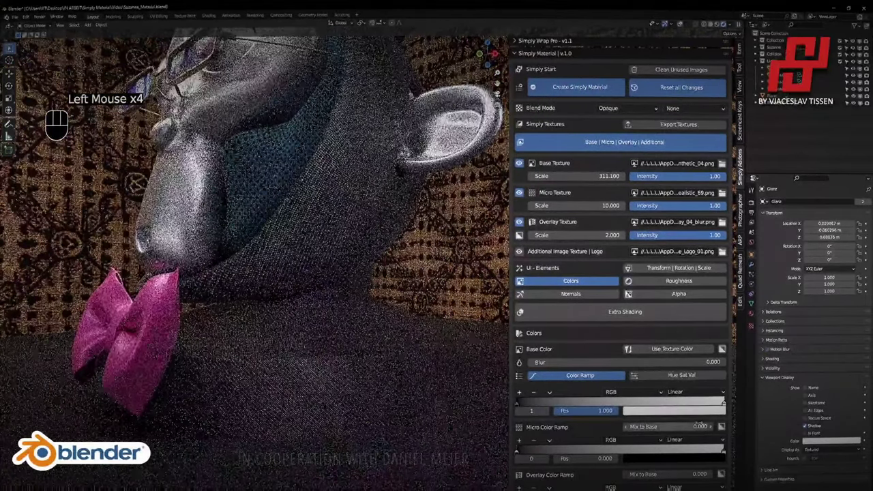
{"action": "left_click", "coordinate": [688, 411]}
{"action": "left_click_drag", "start_coordinate": [702, 299], "coordinate": [701, 326]}
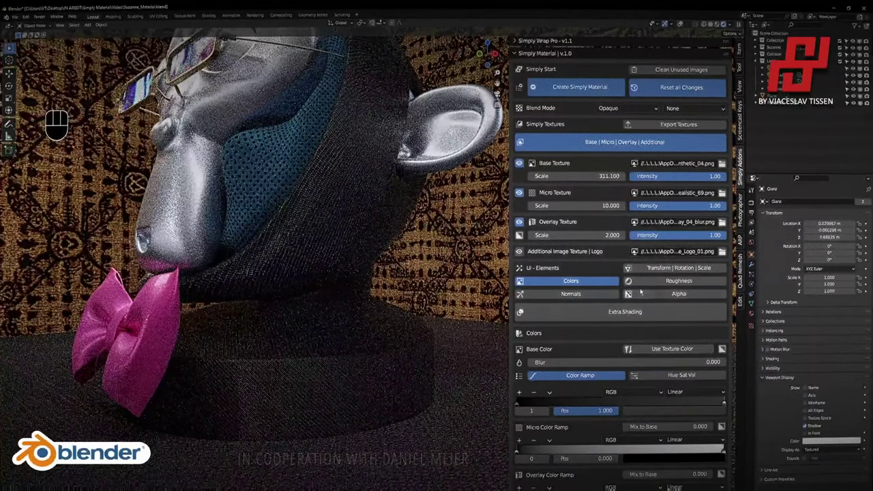
Set the hood and pedestal's roughness to 0.28 and metallic to 0.755.
{"action": "left_click", "coordinate": [629, 284]}
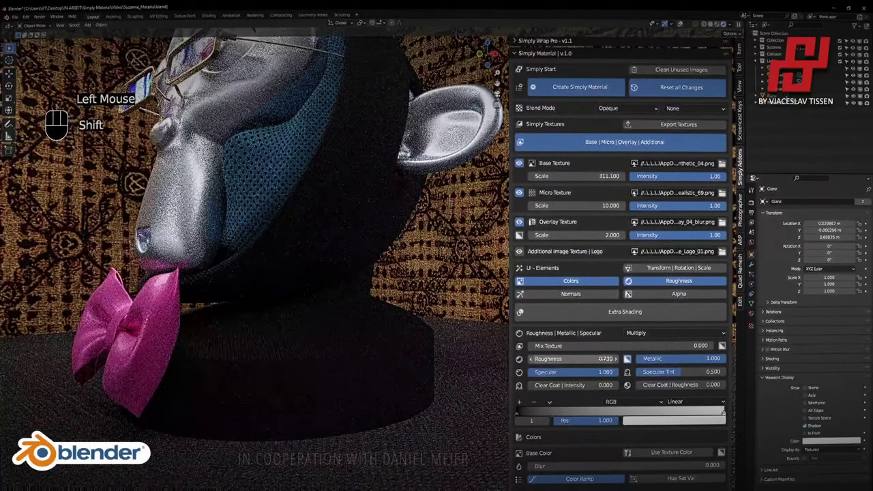
{"action": "left_click_drag", "start_coordinate": [600, 358], "coordinate": [567, 359], "text": "shift"}
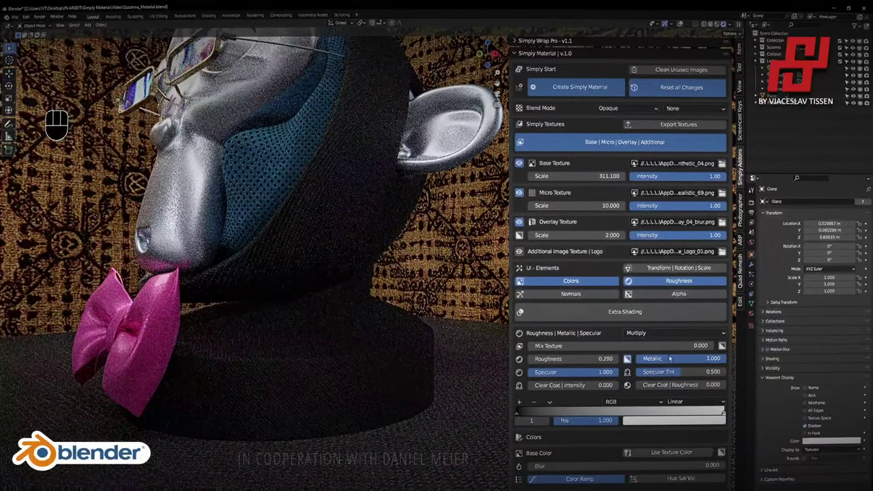
{"action": "left_click_drag", "start_coordinate": [680, 359], "coordinate": [702, 360]}
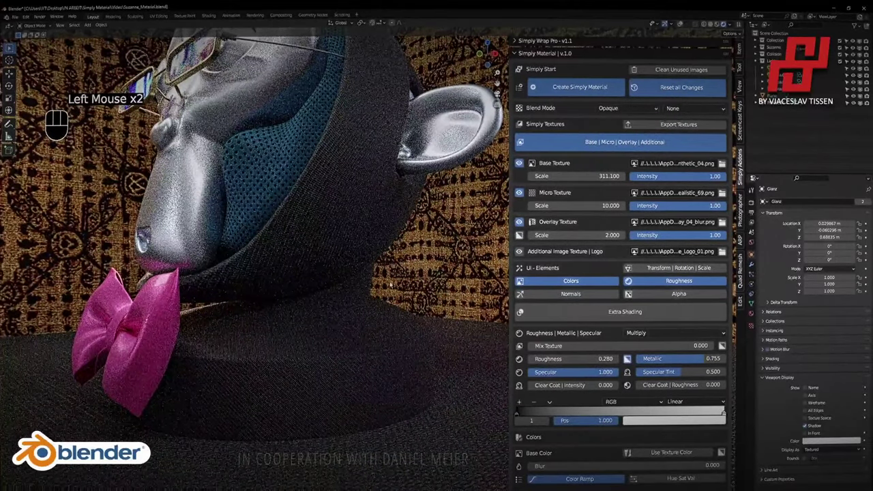
Examine the back of the hood and look through its Velvet, Wearing and Dirt extra shading settings.
{"action": "scroll", "coordinate": [376, 211], "scroll_direction": "down", "scroll_amount": 2}
{"action": "middle_click_drag", "start_coordinate": [375, 211], "coordinate": [336, 239]}
{"action": "right_click", "coordinate": [385, 232]}
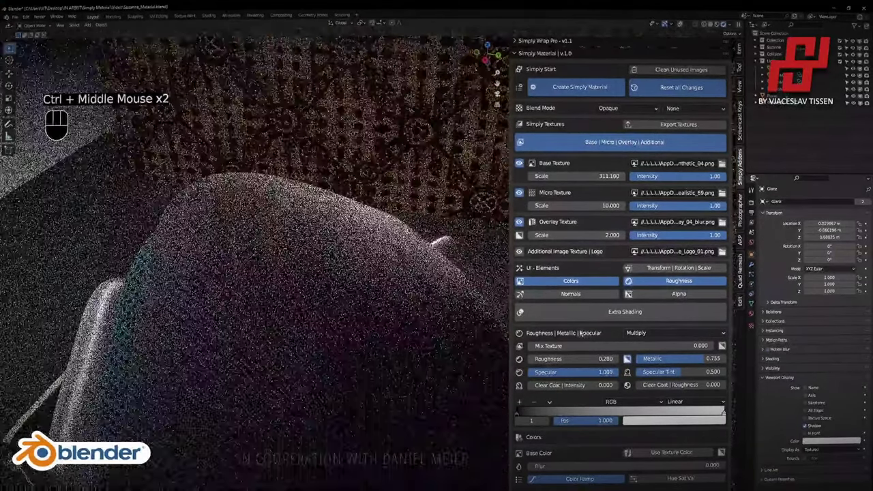
{"action": "left_click", "coordinate": [613, 282]}
{"action": "left_click", "coordinate": [678, 308]}
{"action": "left_click", "coordinate": [625, 339]}
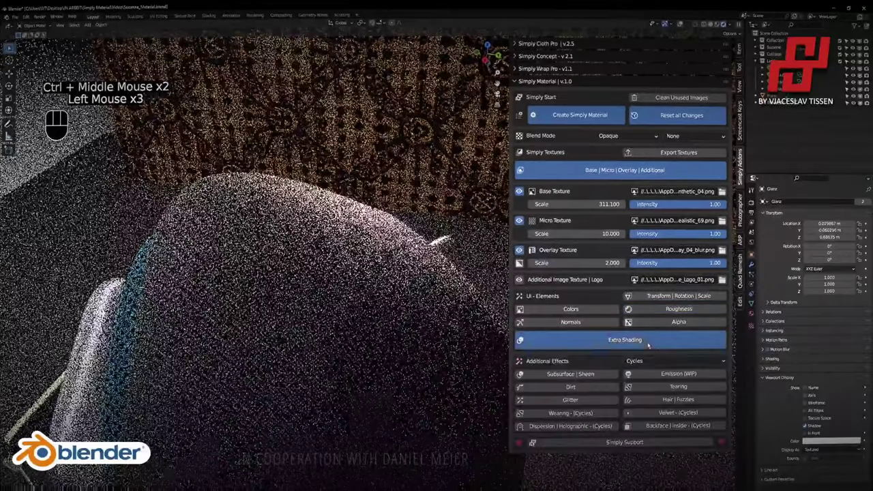
{"action": "left_click", "coordinate": [675, 412]}
{"action": "scroll", "coordinate": [674, 408], "scroll_direction": "down", "scroll_amount": 2}
{"action": "left_click", "coordinate": [674, 410]}
{"action": "left_click", "coordinate": [595, 413]}
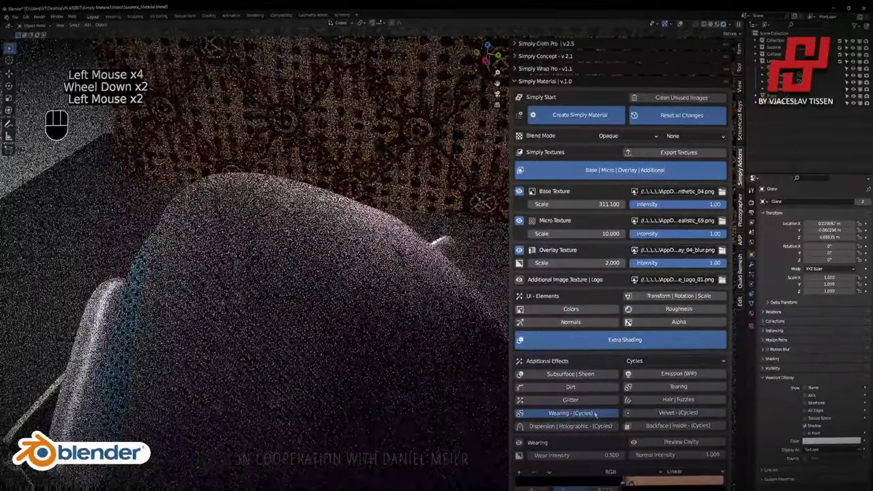
{"action": "left_click", "coordinate": [594, 414]}
{"action": "left_click", "coordinate": [586, 390]}
{"action": "left_click", "coordinate": [585, 387]}
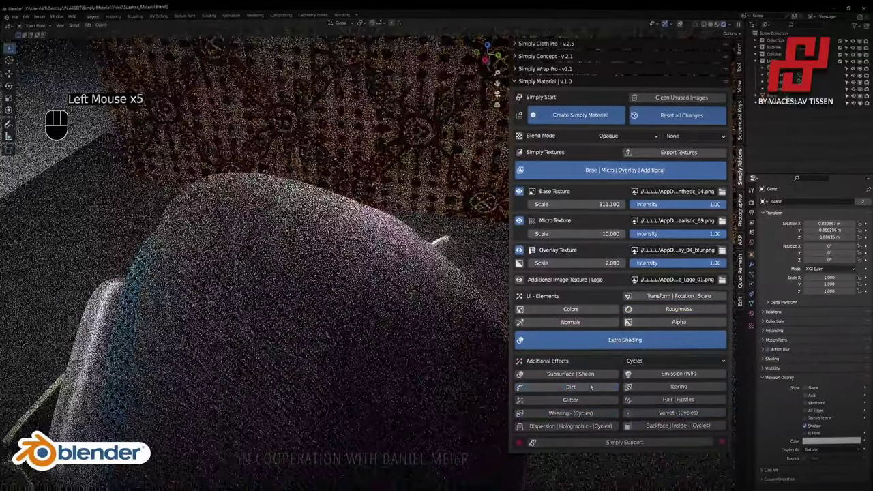
Set the Fresnel of the hood's Subsurface | Sheen effect to 0.
{"action": "left_click", "coordinate": [570, 374]}
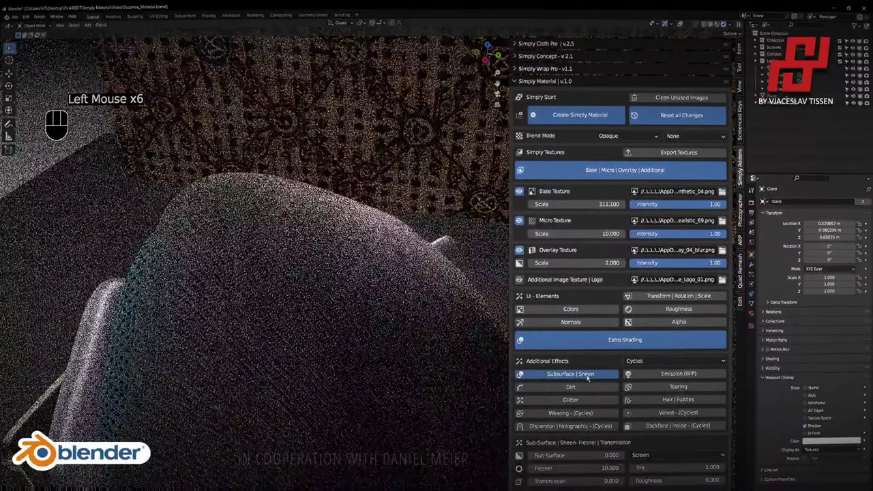
{"action": "left_click", "coordinate": [591, 465]}
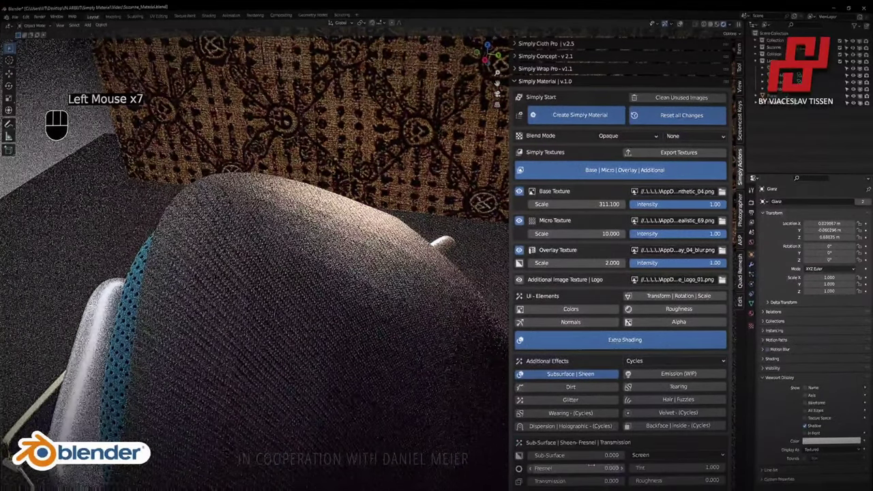
{"action": "right_click", "coordinate": [339, 265]}
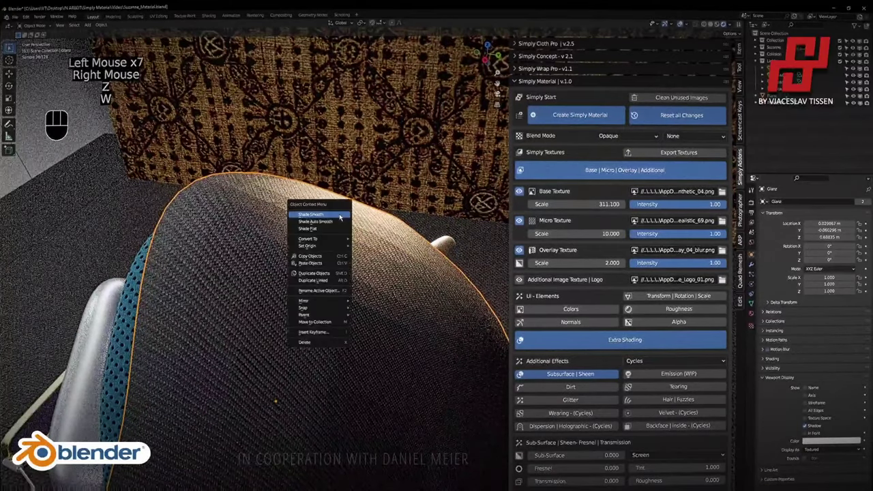
{"action": "key", "text": "w"}
Set the base texture scale of the hood and pedestal to 96 for a coarser weave.
{"action": "scroll", "coordinate": [317, 322], "scroll_direction": "down", "scroll_amount": 2}
{"action": "mouse_move", "coordinate": [317, 321]}
{"action": "middle_mouse_down"}
{"action": "mouse_move", "coordinate": [368, 321]}
{"action": "mouse_move", "coordinate": [308, 315]}
{"action": "middle_mouse_up"}
{"action": "scroll", "coordinate": [307, 316], "scroll_direction": "up", "scroll_amount": 2}
{"action": "left_click", "coordinate": [576, 204]}
{"action": "type", "text": "0.1"}
{"action": "key", "text": "Return"}
{"action": "left_click_drag", "start_coordinate": [576, 204], "coordinate": [642, 203]}
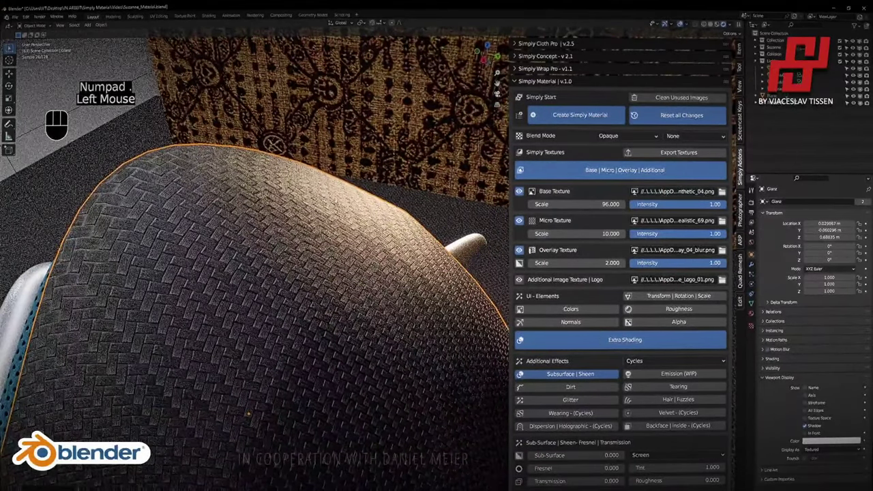
Set the base texture scale of the hood and pedestal to 150.
{"action": "middle_click_drag", "start_coordinate": [327, 259], "coordinate": [259, 75]}
{"action": "scroll", "coordinate": [327, 205], "scroll_direction": "down", "scroll_amount": 3}
{"action": "middle_click_drag", "start_coordinate": [409, 232], "coordinate": [382, 198]}
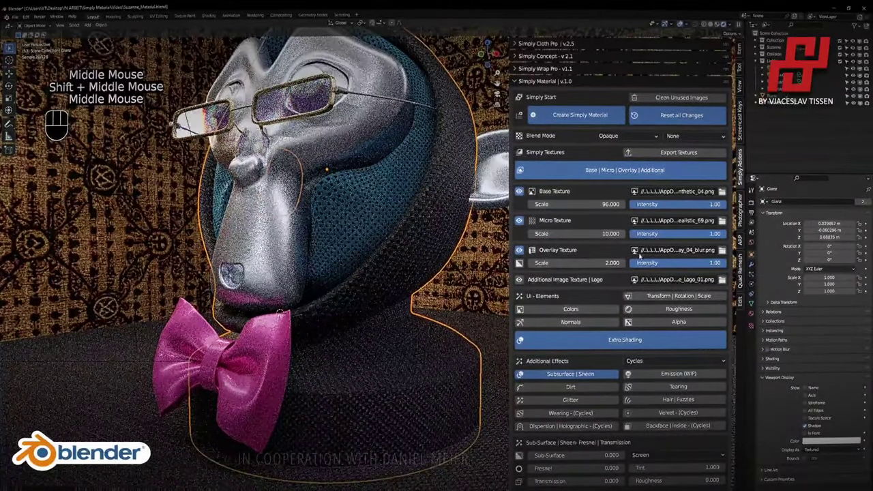
{"action": "left_click", "coordinate": [605, 205]}
{"action": "type", "text": "150"}
{"action": "key", "text": "Return"}
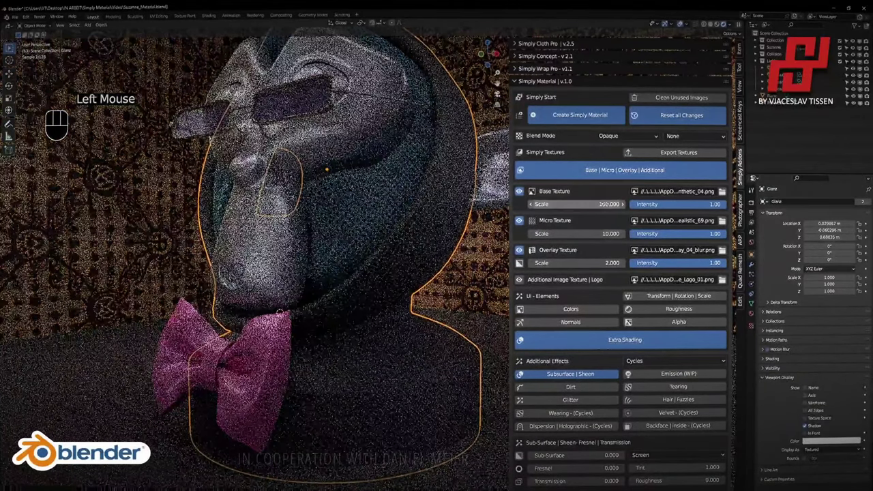
Replace the base texture of the hood and pedestal with Texture_Synthetic_11_a.png.
{"action": "middle_click_drag", "start_coordinate": [456, 236], "coordinate": [411, 232]}
{"action": "left_click", "coordinate": [722, 193]}
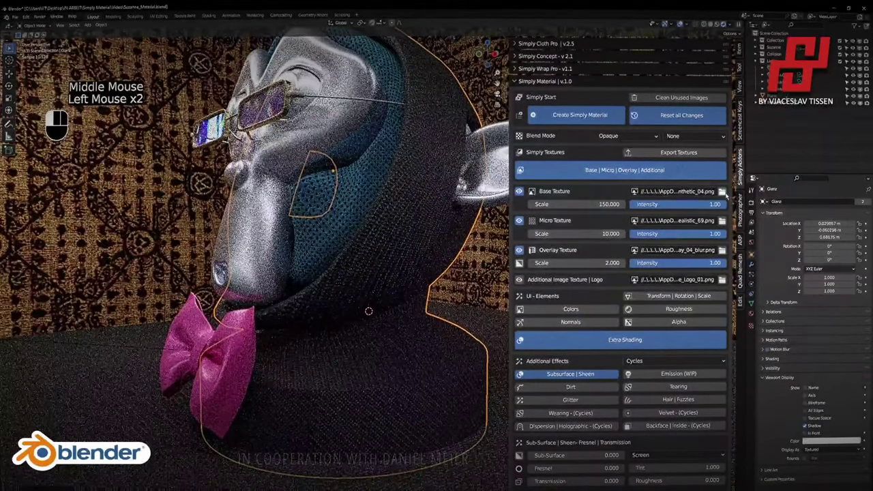
{"action": "scroll", "coordinate": [389, 277], "scroll_direction": "down", "scroll_amount": 2}
{"action": "scroll", "coordinate": [386, 277], "scroll_direction": "down", "scroll_amount": 1}
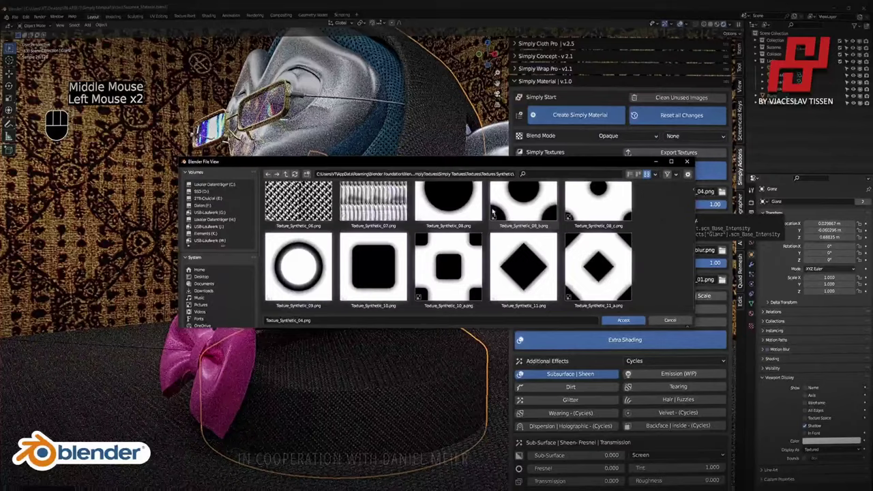
{"action": "double_click", "coordinate": [569, 280]}
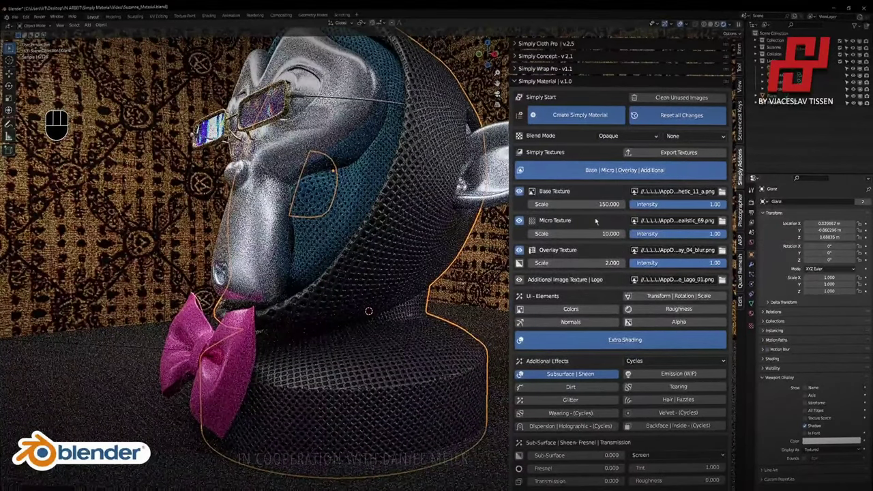
Set the base texture scale of the hood and pedestal to 178.9.
{"action": "left_click_drag", "start_coordinate": [592, 204], "coordinate": [611, 204]}
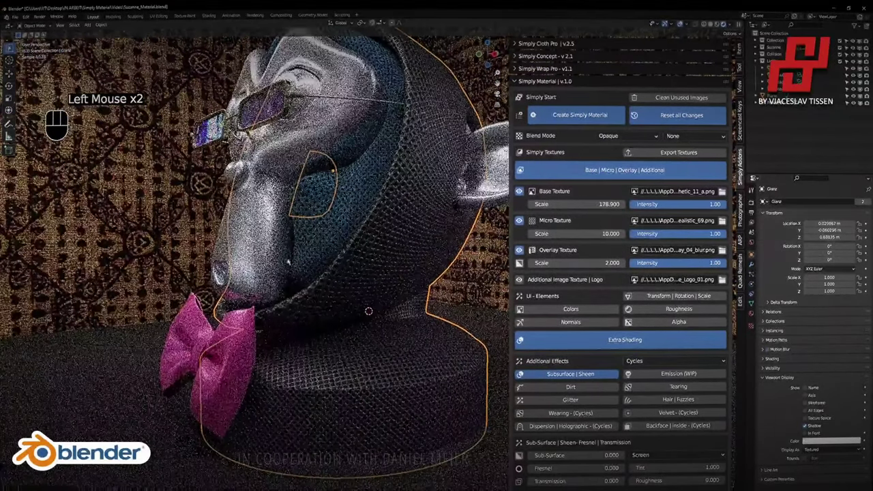
{"action": "key", "text": "z"}
{"action": "mouse_move", "coordinate": [332, 244]}
{"action": "middle_mouse_down"}
{"action": "mouse_move", "coordinate": [330, 210]}
{"action": "mouse_move", "coordinate": [321, 246]}
{"action": "mouse_move", "coordinate": [301, 271]}
{"action": "middle_mouse_up"}
{"action": "scroll", "coordinate": [252, 250], "scroll_direction": "down", "scroll_amount": 2}
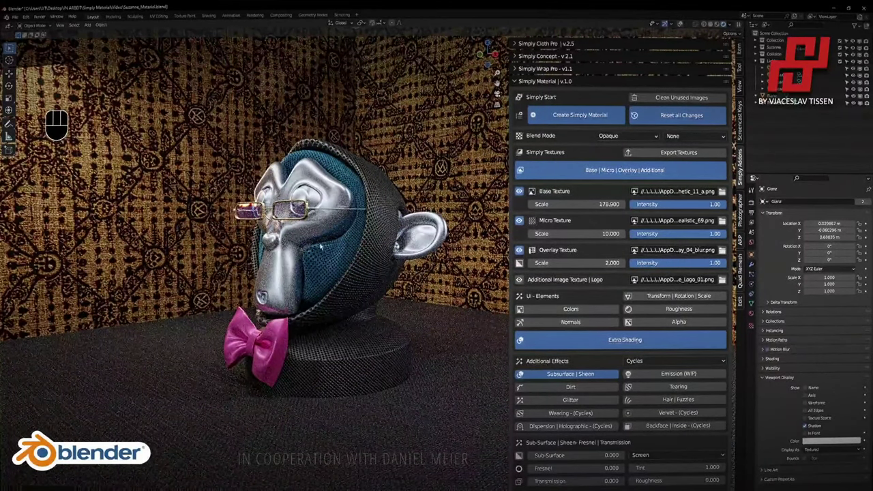
{"action": "middle_click_drag", "start_coordinate": [371, 281], "coordinate": [314, 281]}
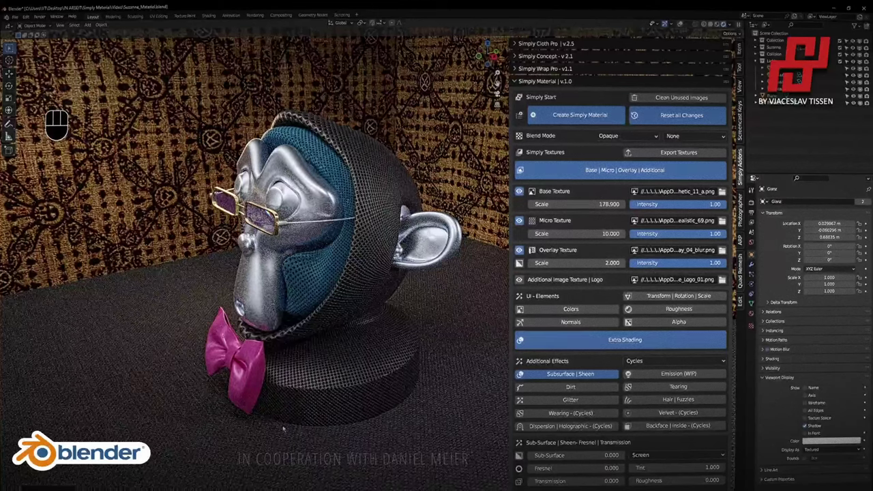
Show the hood's material properties, collapse its texture and extra shading settings, and reset all of its Simply Material changes.
{"action": "left_click", "coordinate": [752, 315]}
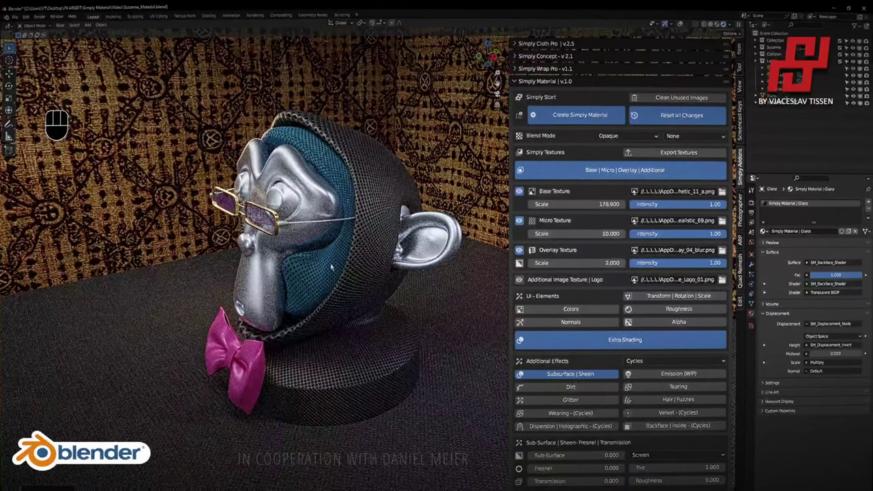
{"action": "middle_click_drag", "start_coordinate": [162, 298], "coordinate": [240, 304]}
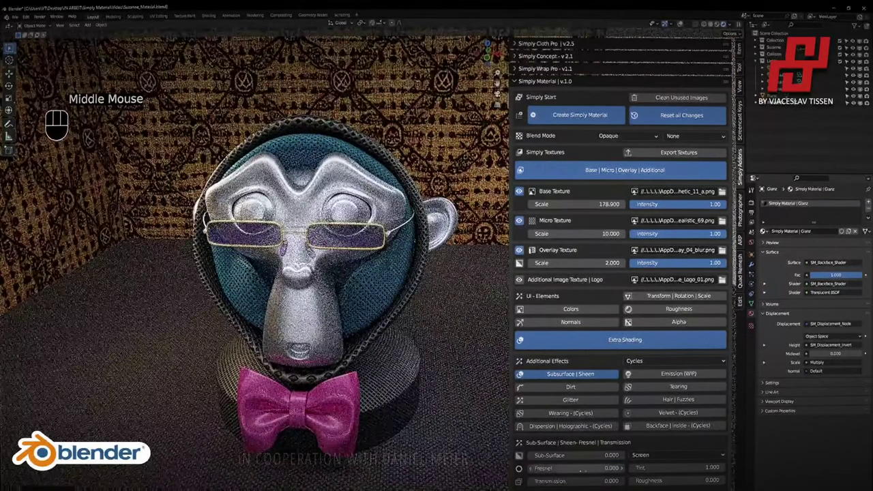
{"action": "middle_click_drag", "start_coordinate": [390, 334], "coordinate": [82, 292]}
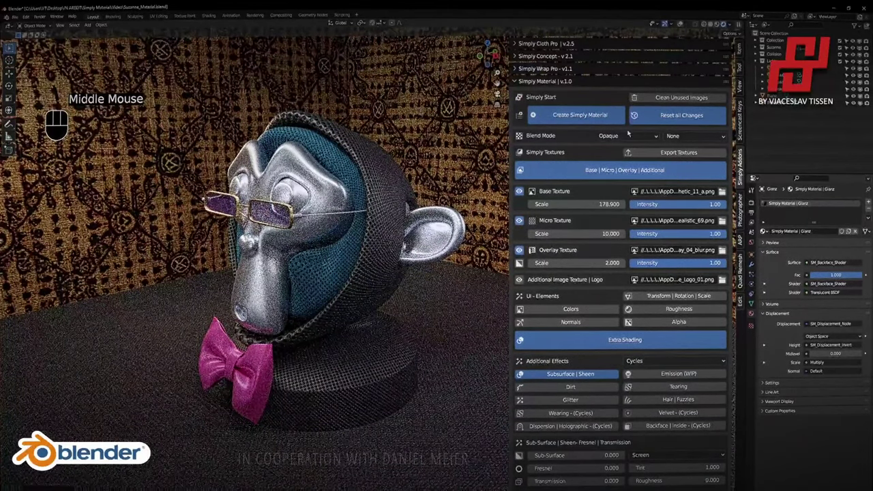
{"action": "left_click", "coordinate": [649, 173]}
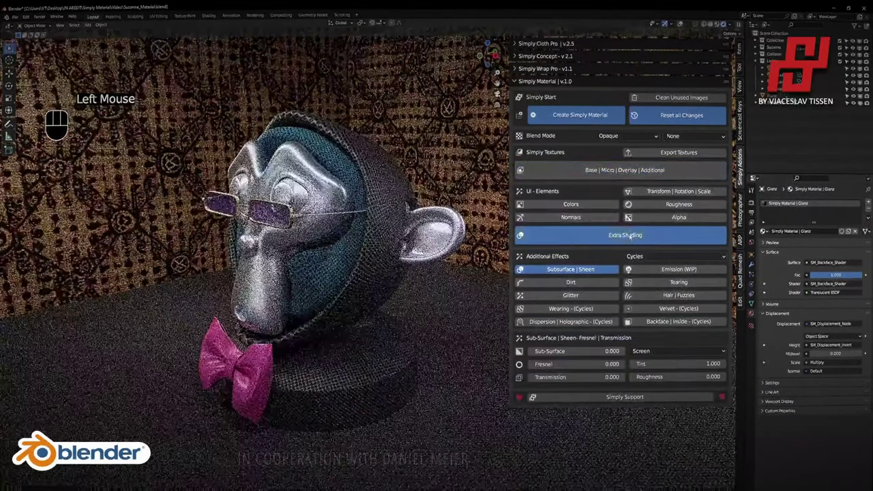
{"action": "left_click", "coordinate": [600, 235]}
{"action": "scroll", "coordinate": [368, 293], "scroll_direction": "up", "scroll_amount": 1}
{"action": "middle_click_drag", "start_coordinate": [368, 294], "coordinate": [303, 286]}
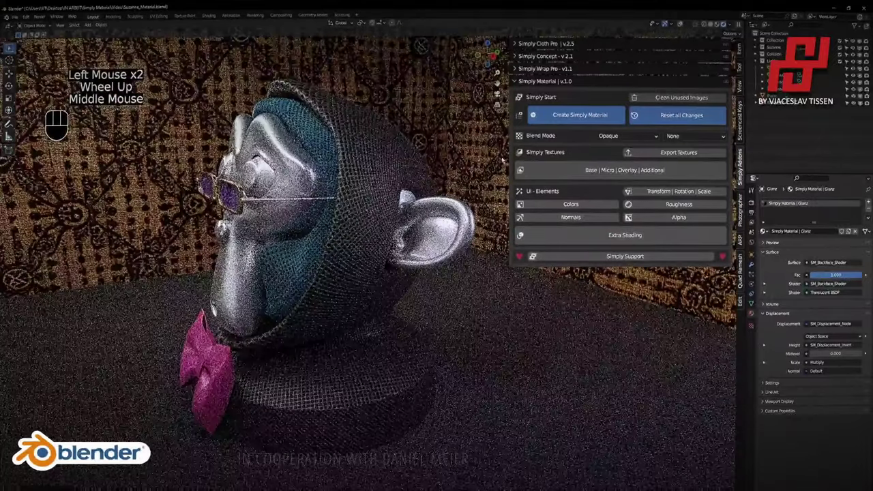
{"action": "left_click", "coordinate": [645, 116]}
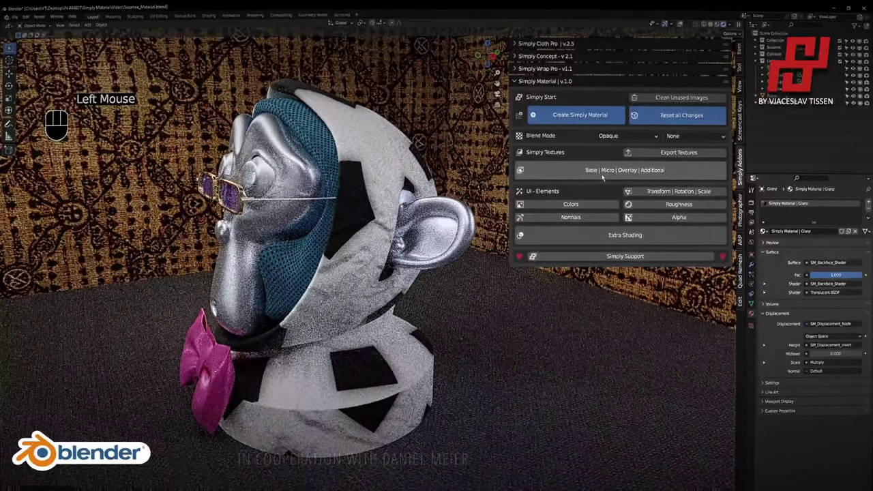
Set the base texture scale of the reset hood and pedestal material to 92.5.
{"action": "left_click", "coordinate": [607, 170]}
{"action": "left_click_drag", "start_coordinate": [598, 204], "coordinate": [679, 210]}
{"action": "left_click_drag", "start_coordinate": [598, 203], "coordinate": [667, 204]}
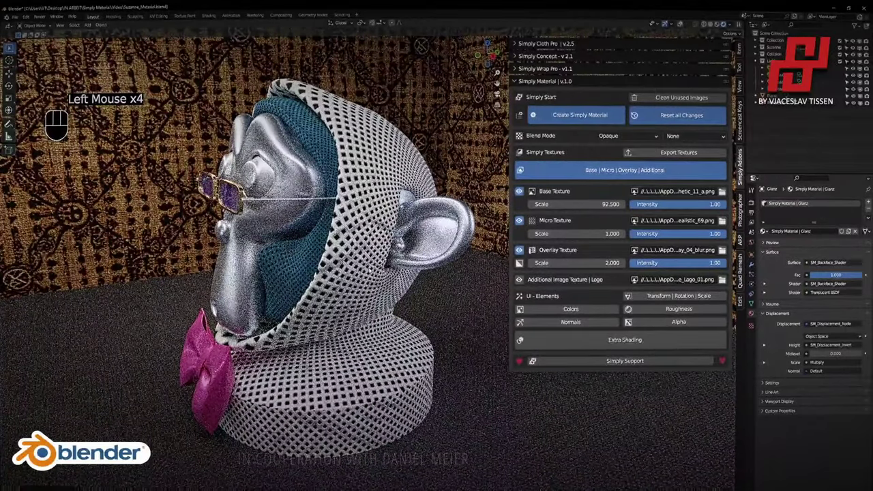
{"action": "middle_click_drag", "start_coordinate": [588, 388], "coordinate": [562, 386]}
Open the texture export settings and collapse the texture, normals and extra shading sections.
{"action": "left_click", "coordinate": [571, 322]}
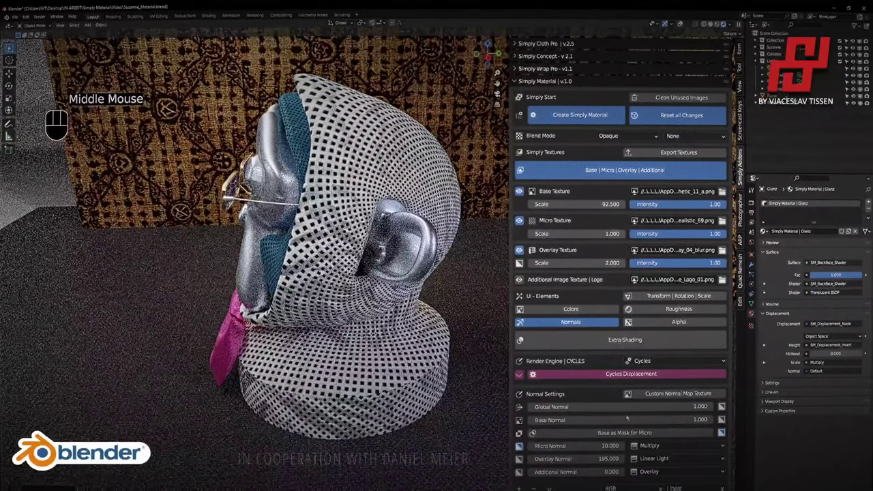
{"action": "left_click", "coordinate": [696, 153]}
{"action": "left_click", "coordinate": [674, 169]}
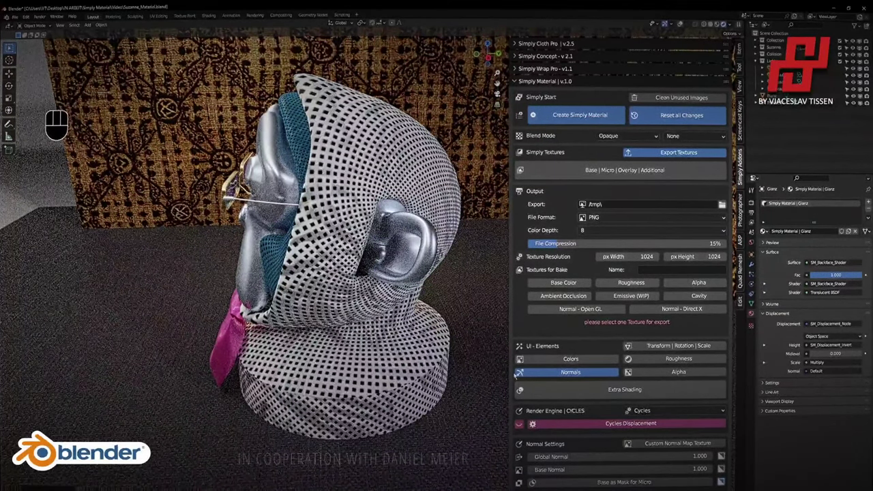
{"action": "left_click", "coordinate": [628, 392]}
{"action": "left_click", "coordinate": [592, 375]}
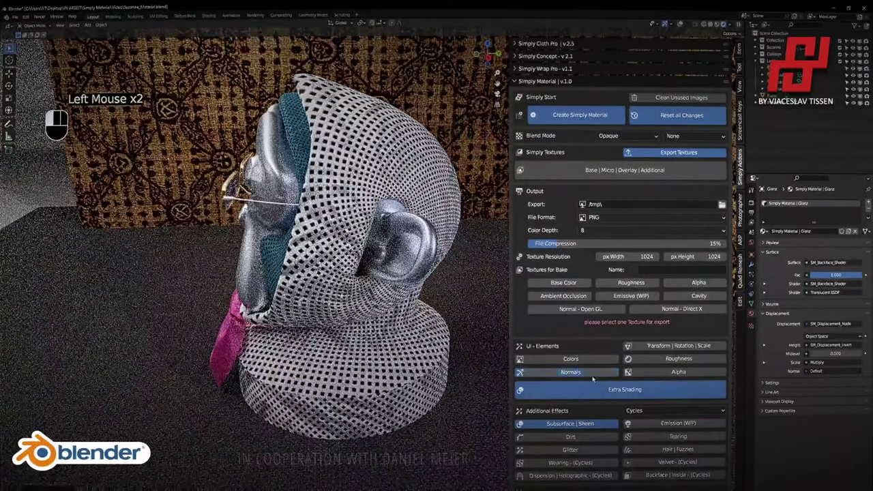
{"action": "left_click", "coordinate": [592, 382]}
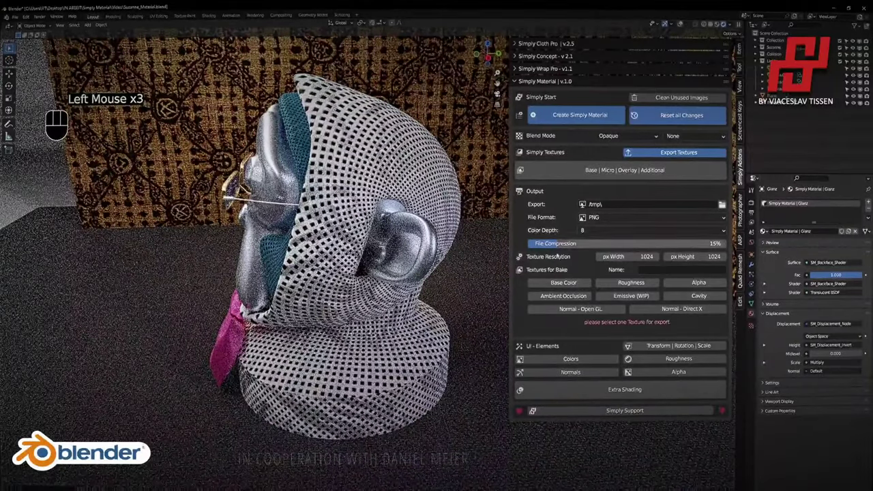
Choose Base Color, Roughness, Alpha, Cavity and Normal - Direct X as the textures for baking.
{"action": "left_click", "coordinate": [563, 282]}
{"action": "left_click", "coordinate": [630, 282]}
{"action": "left_click", "coordinate": [699, 283]}
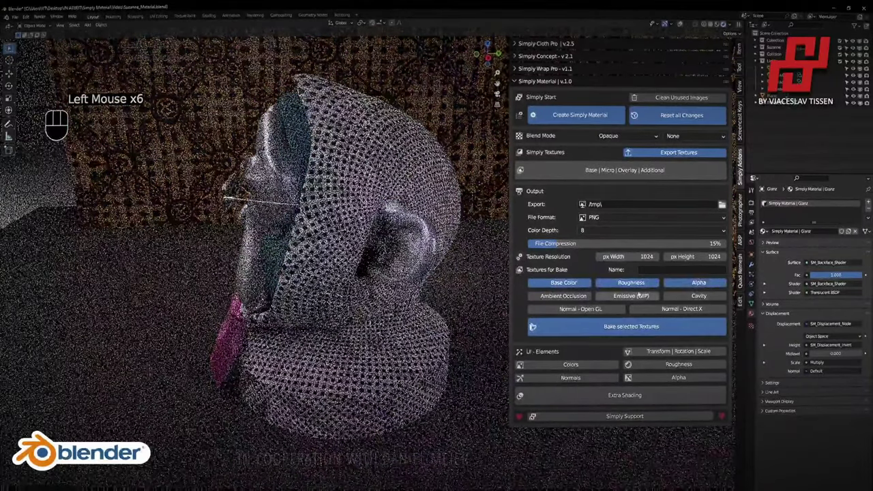
{"action": "left_click", "coordinate": [698, 295]}
{"action": "left_click", "coordinate": [604, 309]}
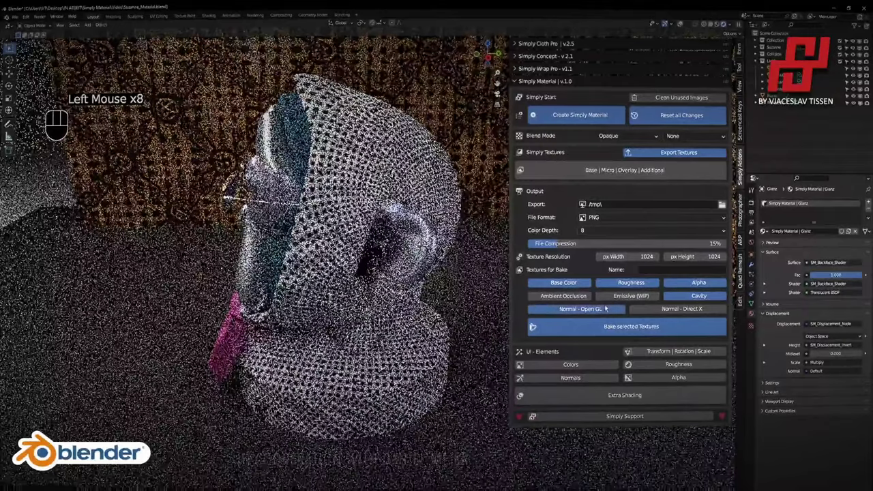
{"action": "left_click", "coordinate": [605, 309]}
{"action": "left_click", "coordinate": [655, 309]}
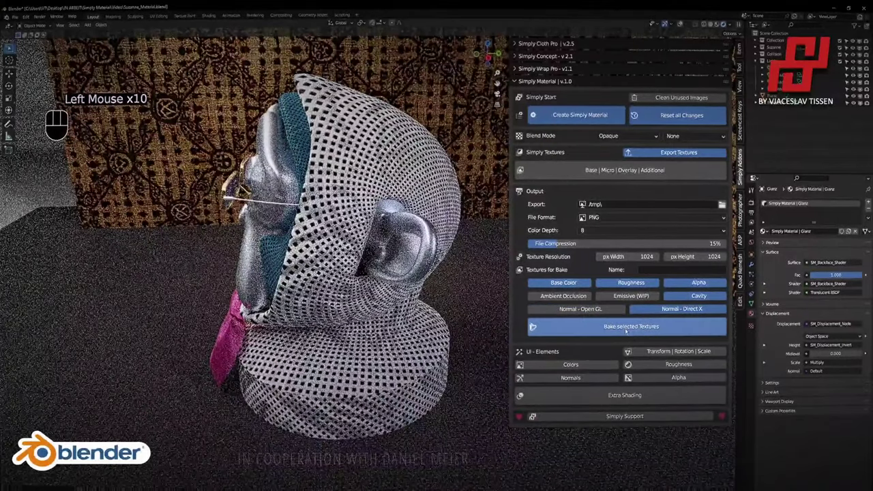
Check the export path and file format, name the baked textures "cool suzanne", and close the export settings.
{"action": "left_click", "coordinate": [593, 204]}
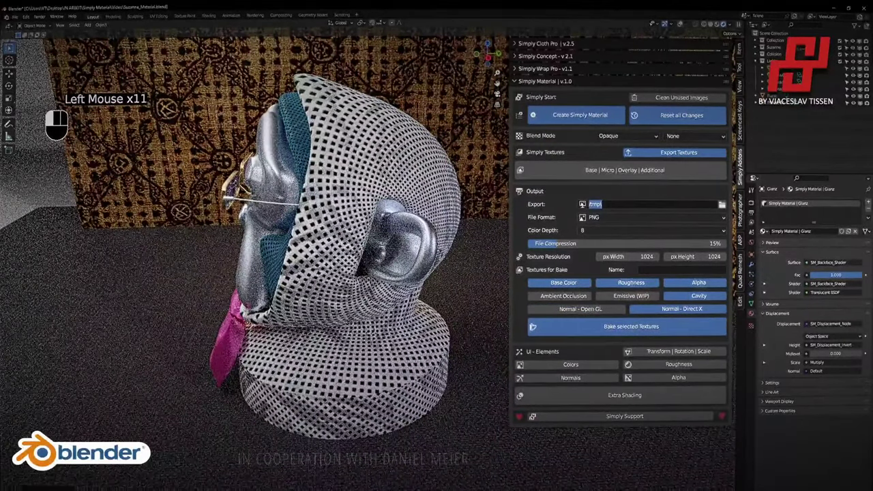
{"action": "left_click", "coordinate": [603, 217]}
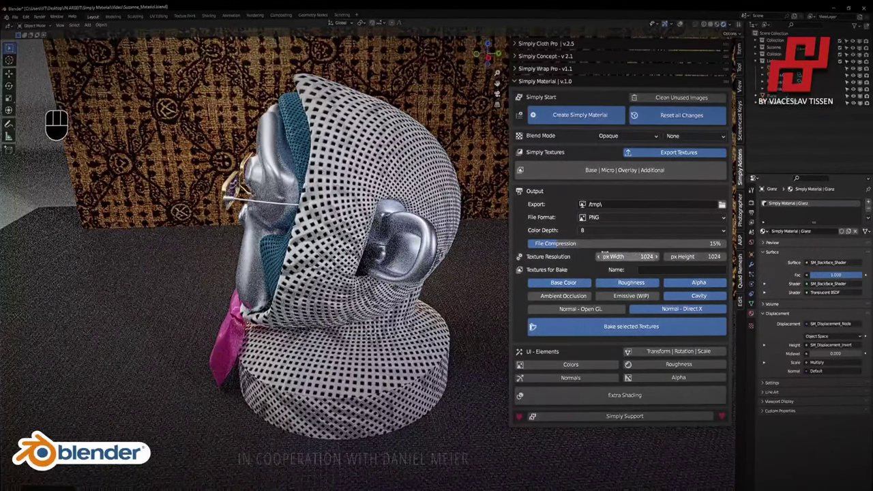
{"action": "left_click", "coordinate": [642, 269]}
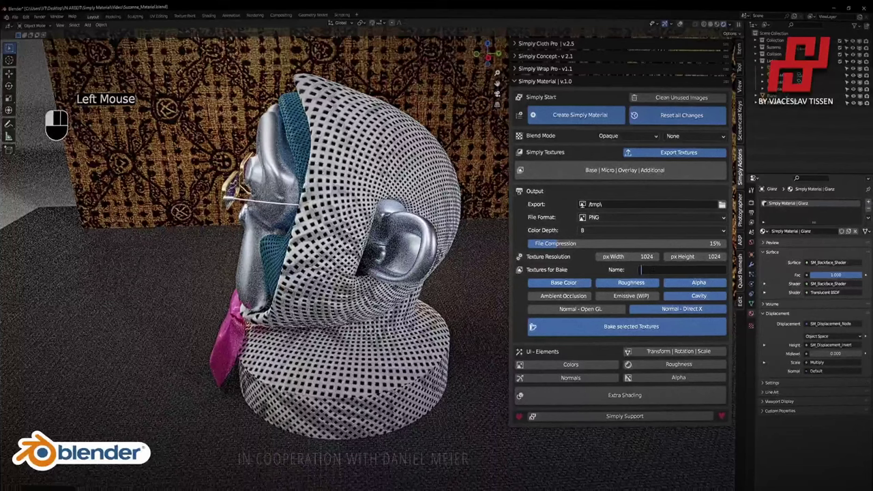
{"action": "type", "text": "cool suzanne"}
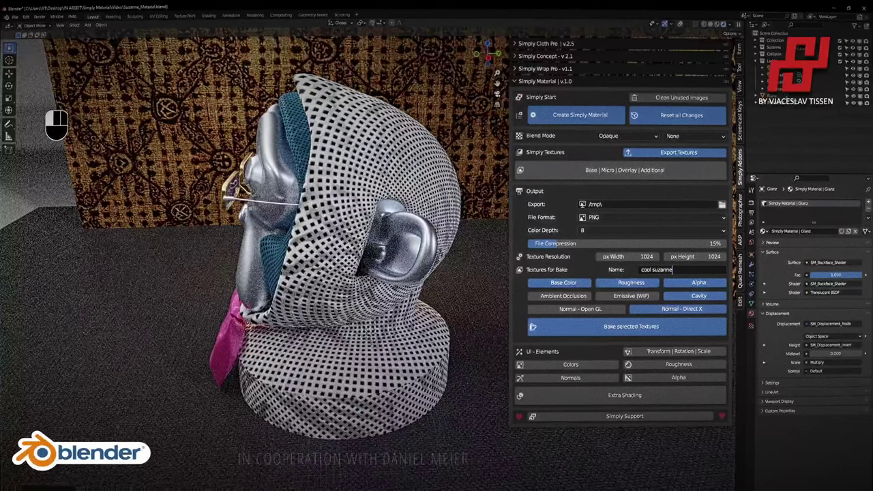
{"action": "middle_click_drag", "start_coordinate": [355, 202], "coordinate": [634, 212]}
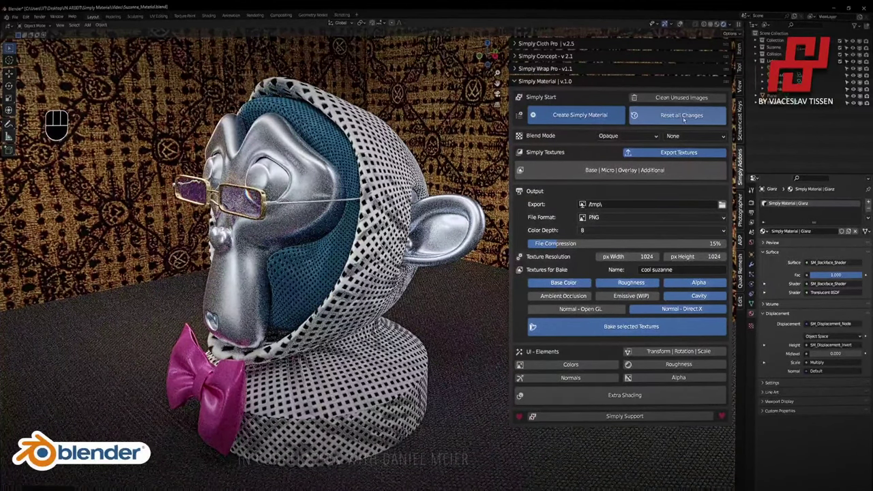
{"action": "left_click", "coordinate": [680, 155]}
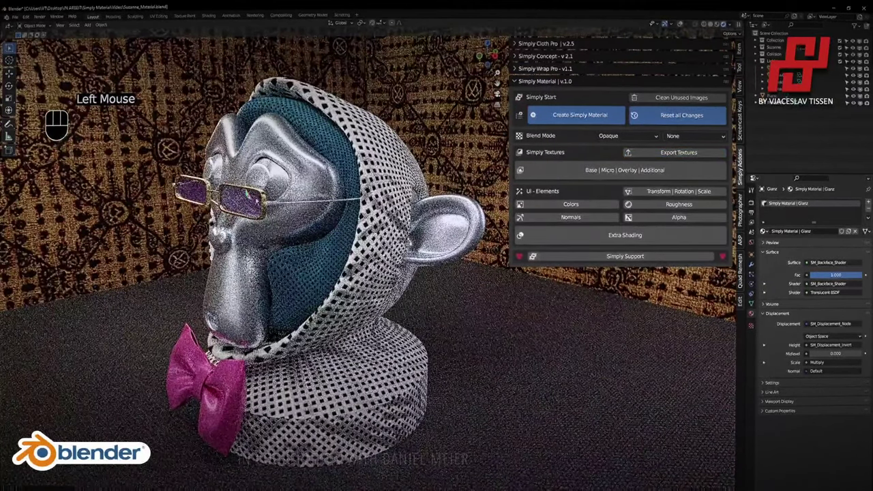
Change the base color of the fabric lining around the monkey's face to green.
{"action": "middle_click_drag", "start_coordinate": [356, 272], "coordinate": [409, 252]}
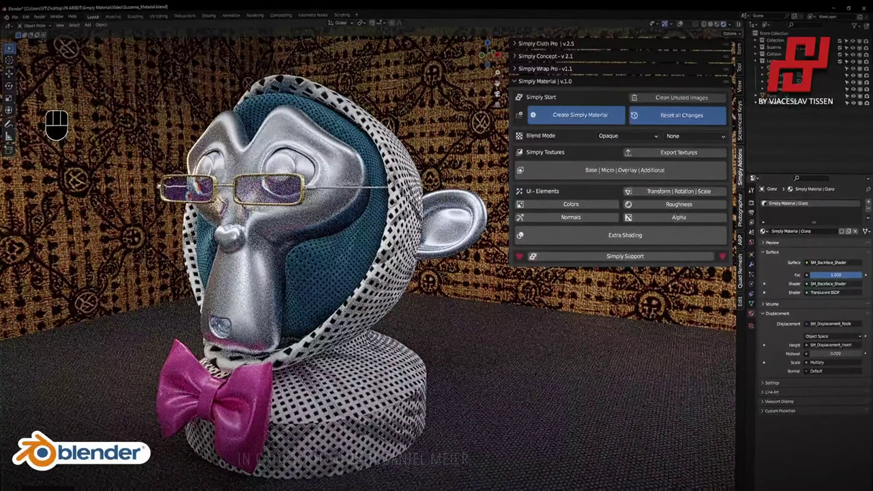
{"action": "right_click", "coordinate": [369, 254]}
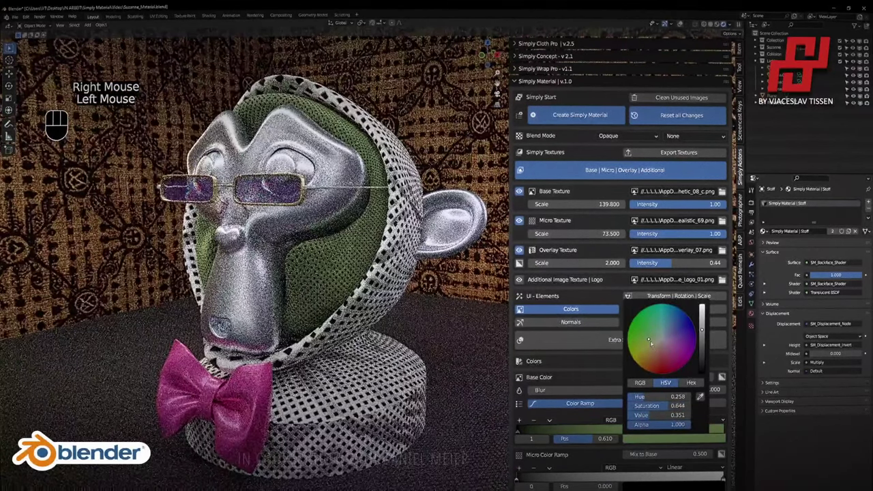
{"action": "right_click", "coordinate": [445, 230]}
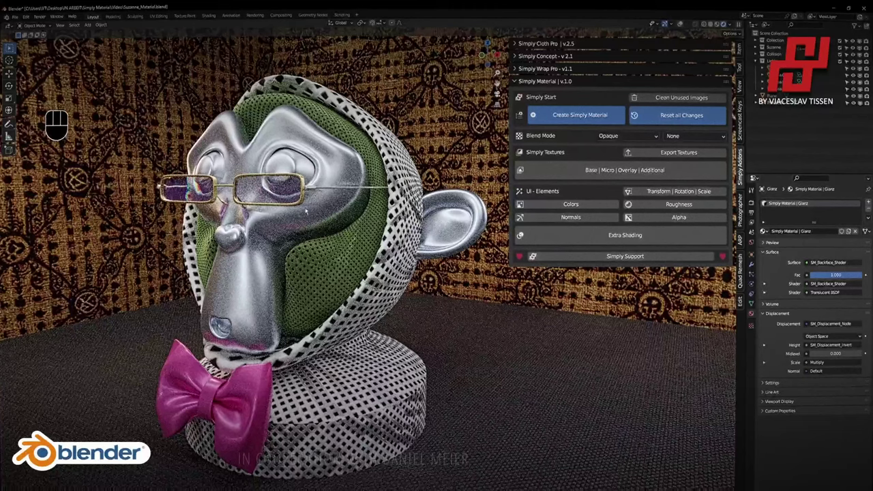
Recolor the bow tie orange and set its base texture scale to 82.2.
{"action": "right_click", "coordinate": [231, 384]}
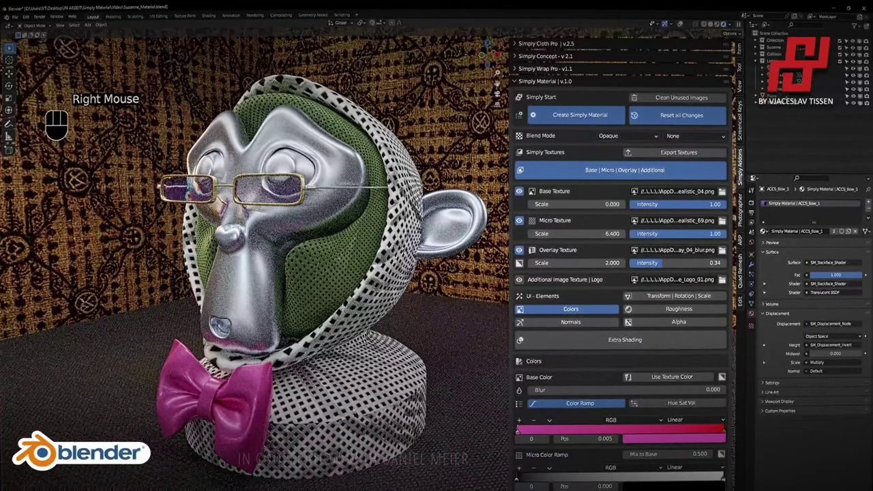
{"action": "left_click", "coordinate": [682, 442]}
{"action": "left_click", "coordinate": [671, 332]}
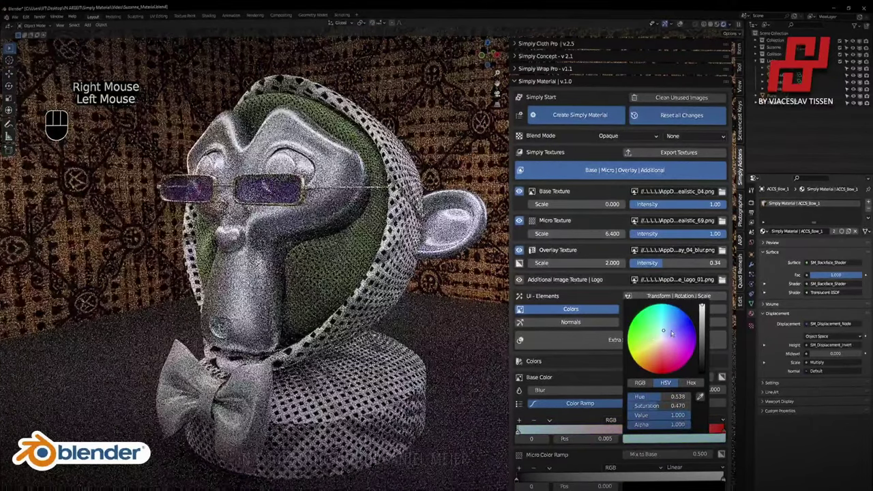
{"action": "left_click", "coordinate": [650, 372]}
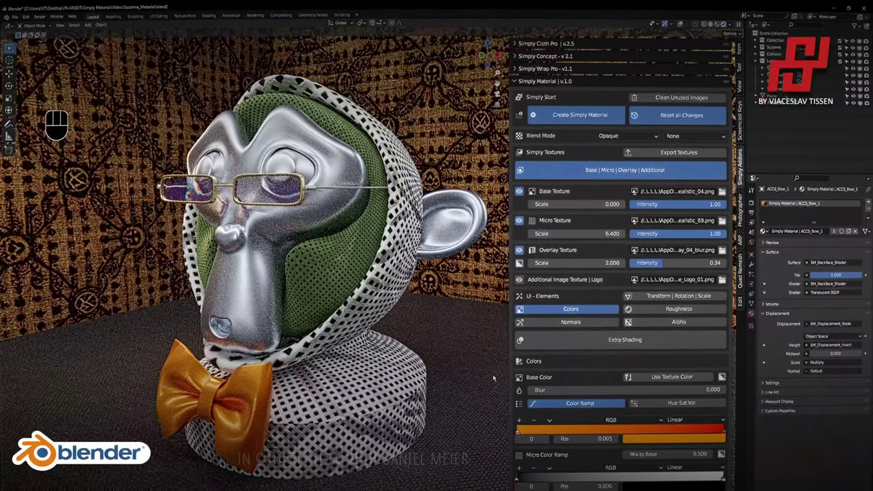
{"action": "left_click_drag", "start_coordinate": [580, 204], "coordinate": [587, 204]}
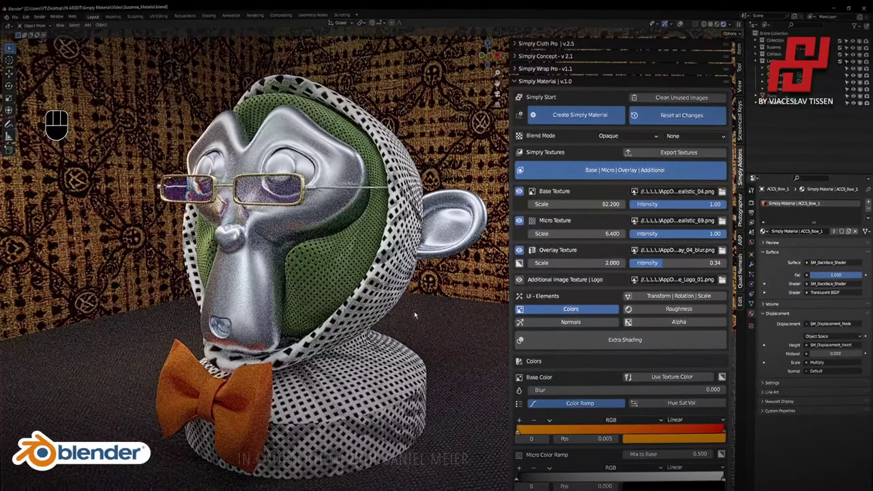
Replace the base texture of the walls with the Occult_14.png pattern.
{"action": "right_click", "coordinate": [444, 100]}
{"action": "left_click", "coordinate": [722, 192]}
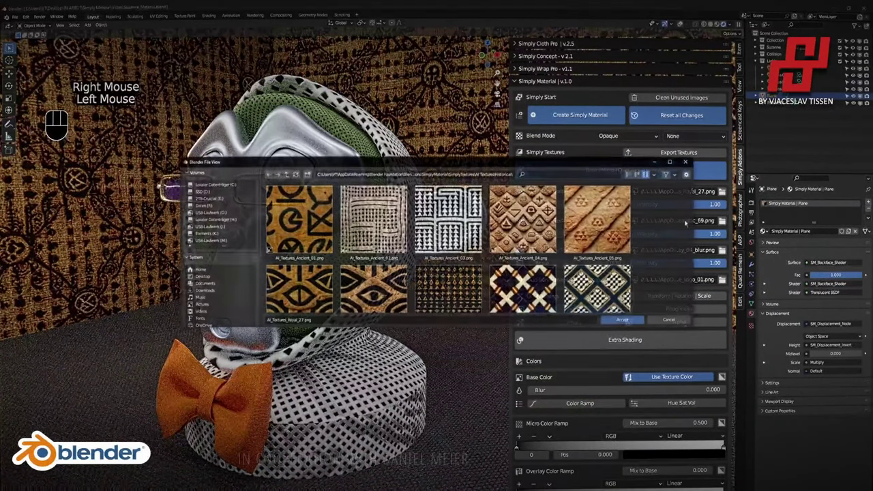
{"action": "scroll", "coordinate": [448, 228], "scroll_direction": "down", "scroll_amount": 10}
{"action": "double_click", "coordinate": [448, 292]}
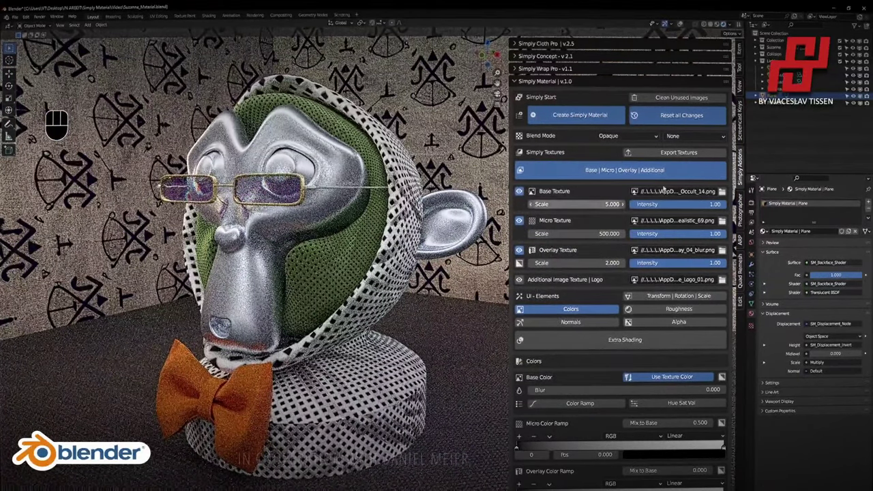
Replace the walls' base texture with the Masonic_01.png pattern.
{"action": "left_click", "coordinate": [721, 192]}
{"action": "double_click", "coordinate": [450, 275]}
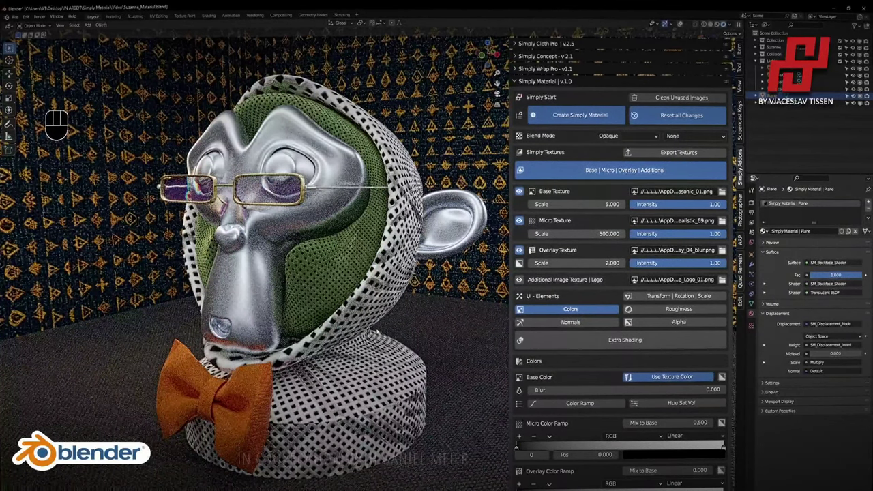
Replace the base texture of the monkey's hood with the woven Texture_Synthetic_01.png pattern and check it from the side and front.
{"action": "right_click", "coordinate": [378, 332]}
{"action": "left_click", "coordinate": [690, 170]}
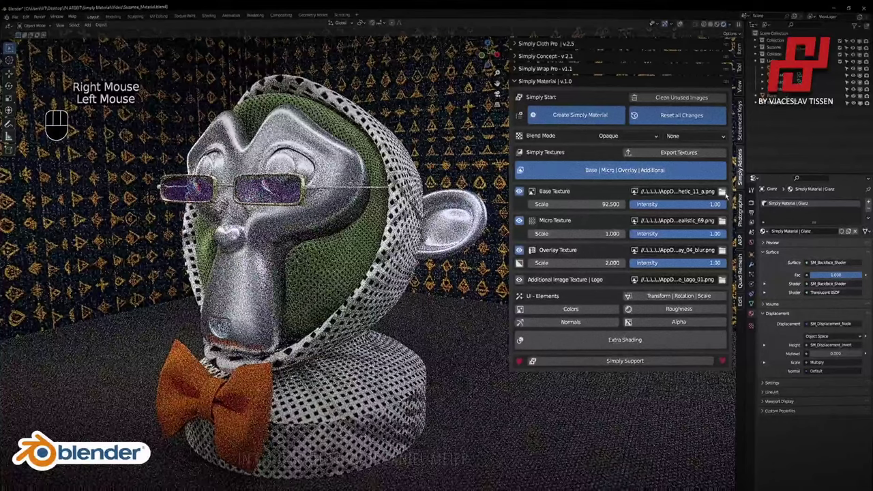
{"action": "left_click", "coordinate": [722, 191]}
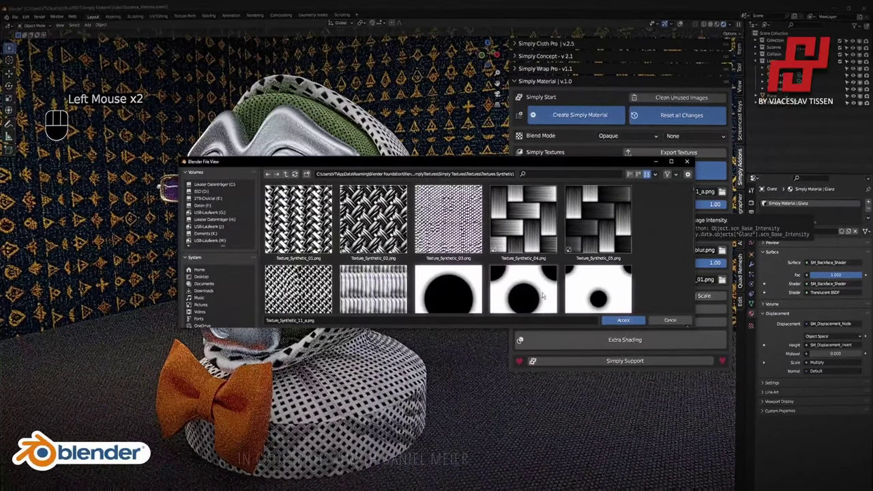
{"action": "double_click", "coordinate": [403, 258]}
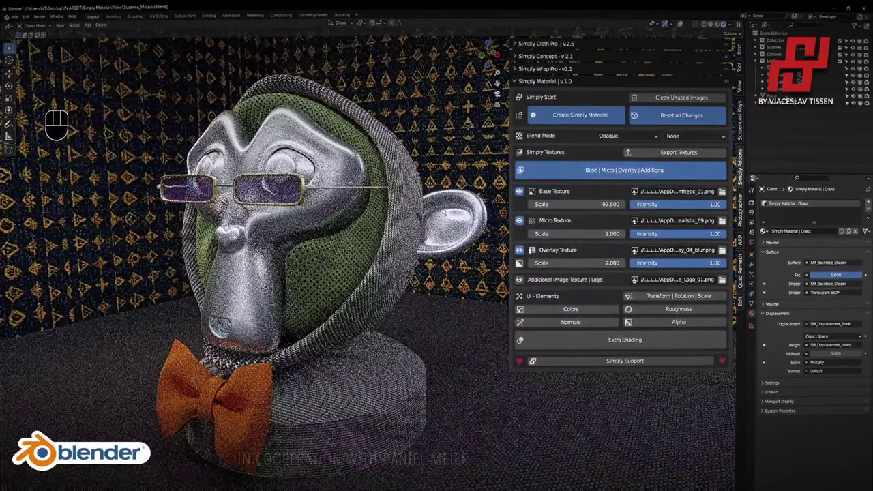
{"action": "middle_click_drag", "start_coordinate": [407, 305], "coordinate": [394, 298]}
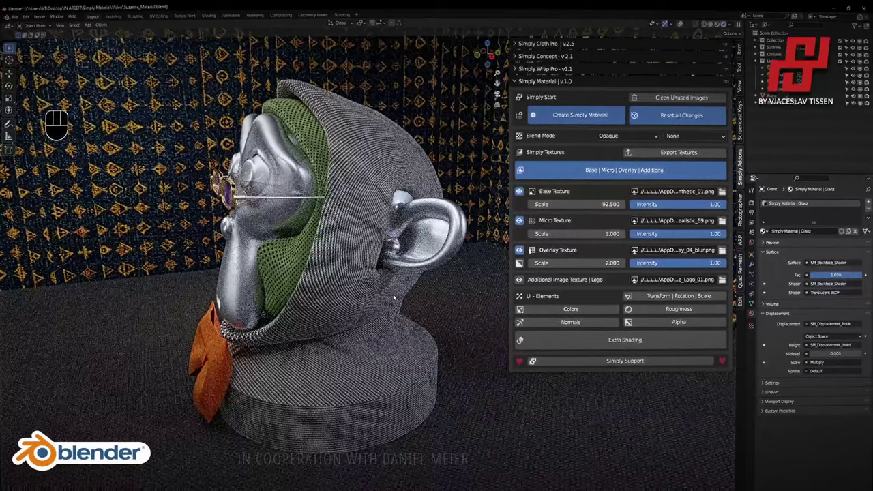
{"action": "scroll", "coordinate": [403, 297], "scroll_direction": "down", "scroll_amount": 1}
{"action": "middle_click_drag", "start_coordinate": [403, 296], "coordinate": [322, 258]}
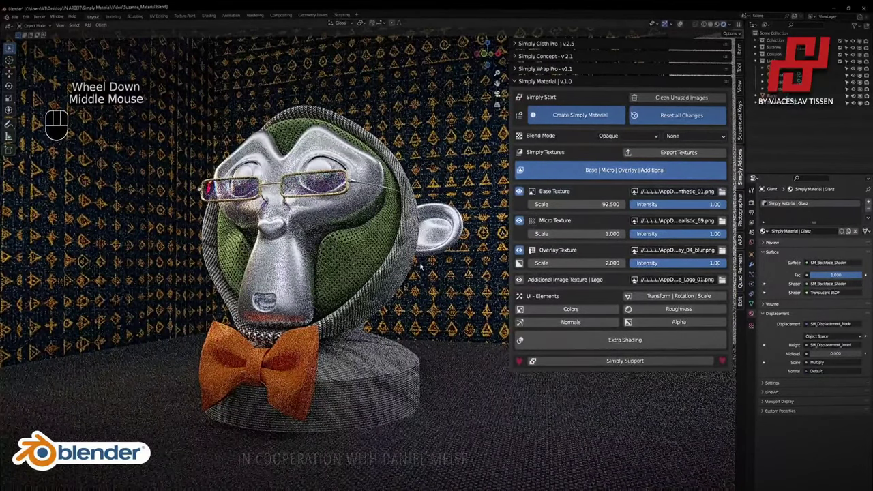